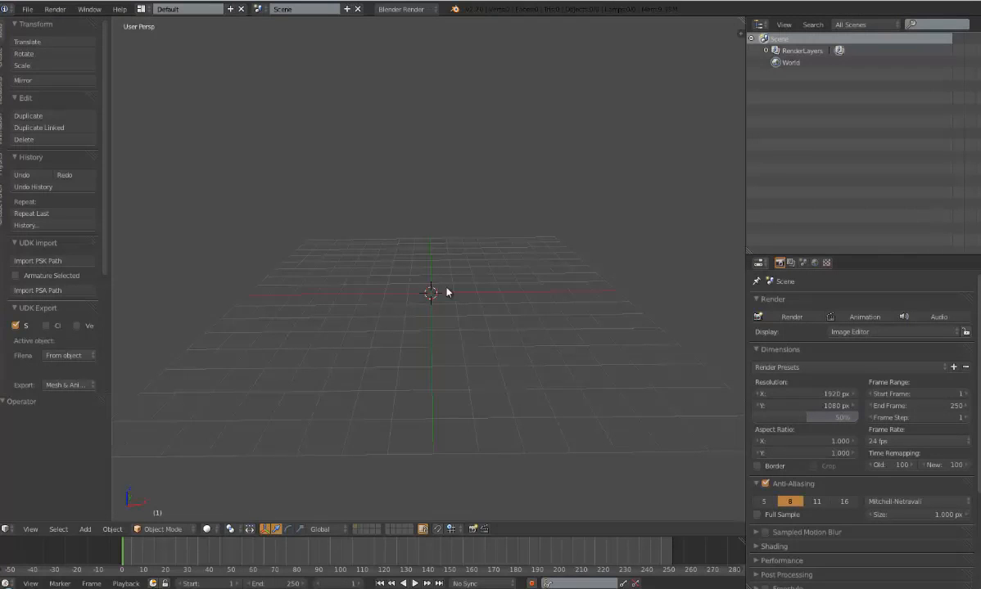
scroll(508, 309, down, 2)
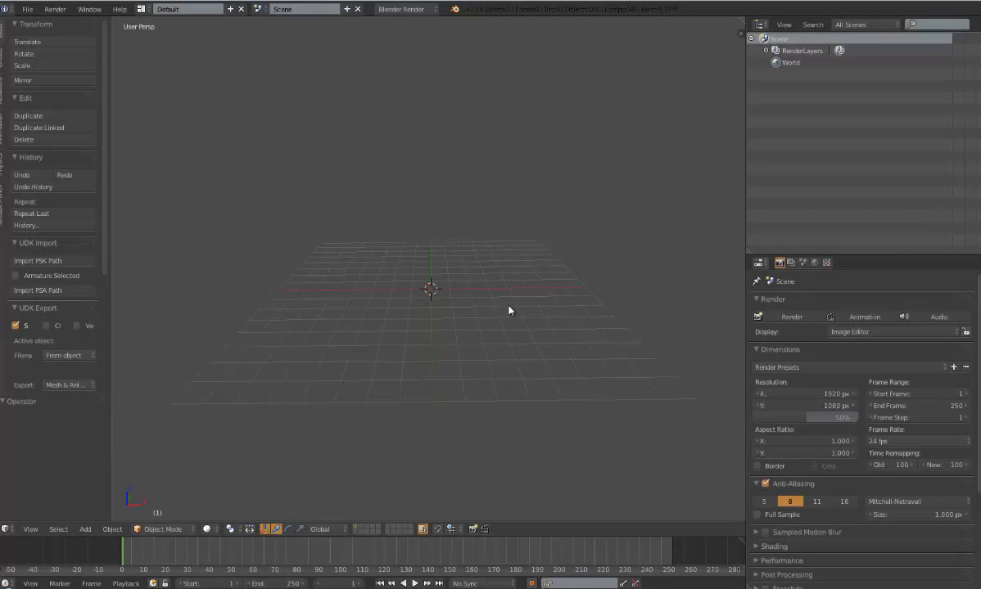
scroll(508, 310, down, 2)
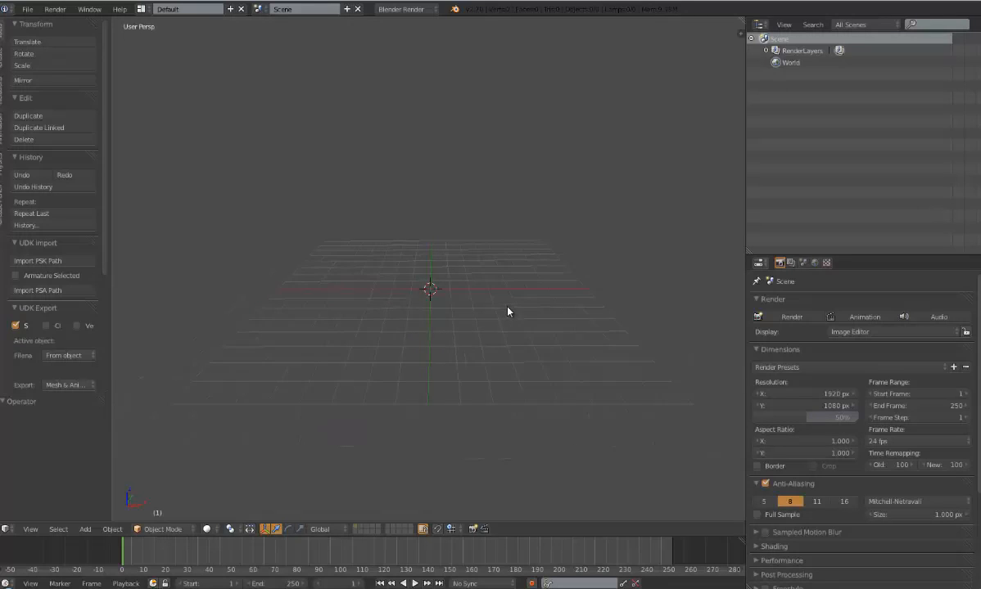
middle_drag(507, 311, 507, 306)
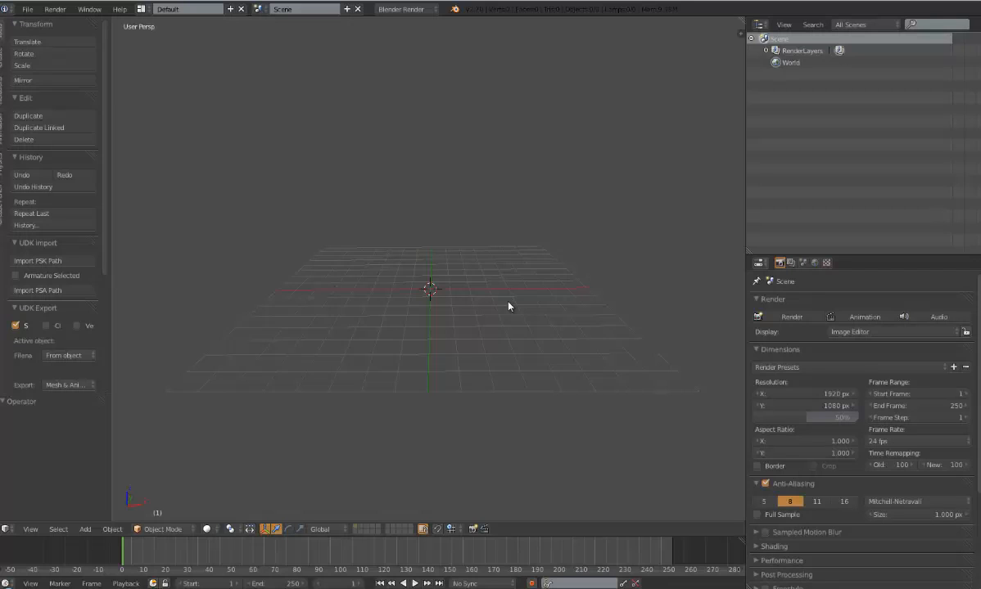
scroll(503, 299, up, 2)
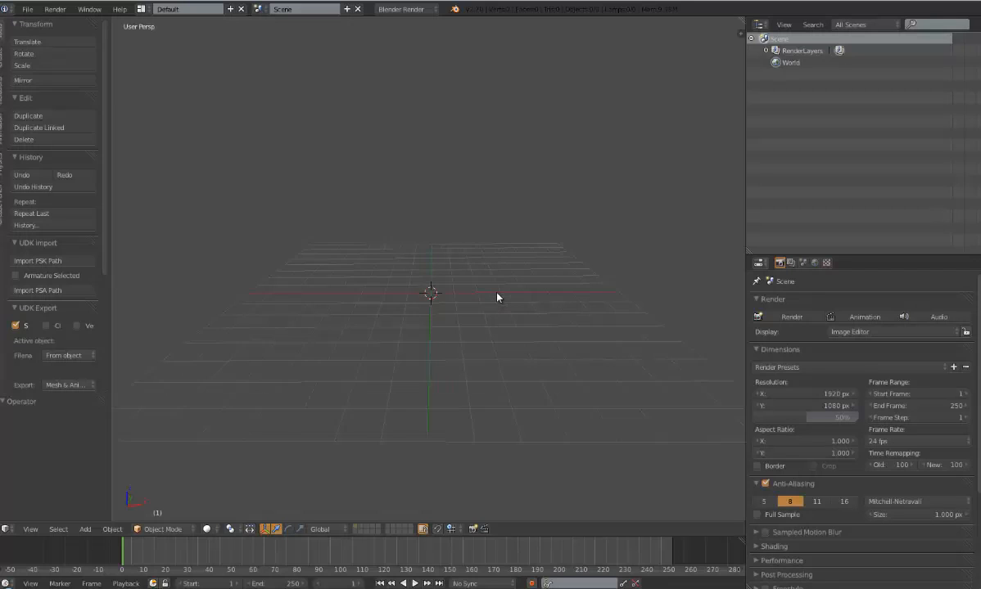
middle_drag(497, 303, 493, 303)
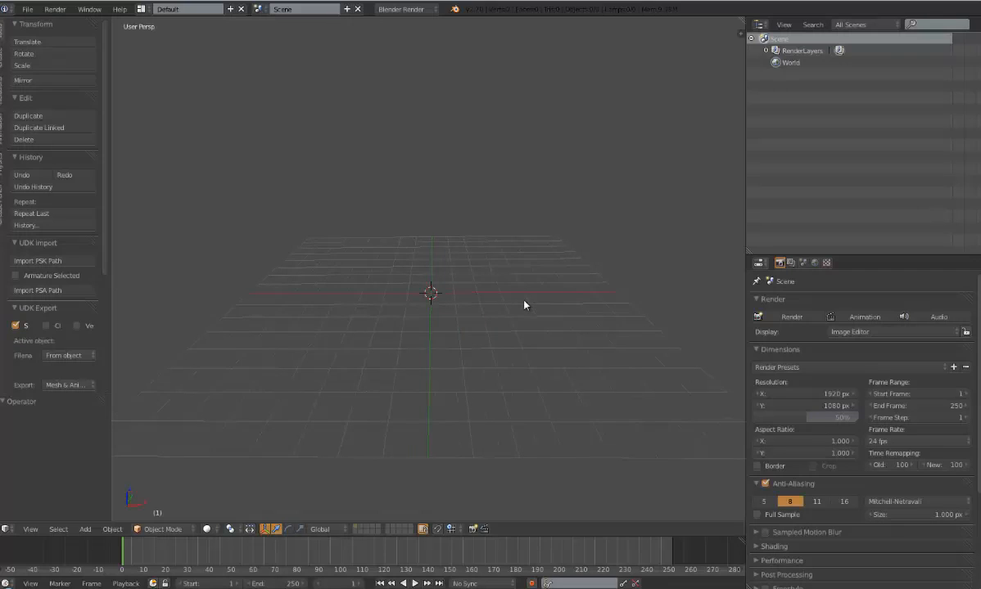
scroll(525, 303, down, 1)
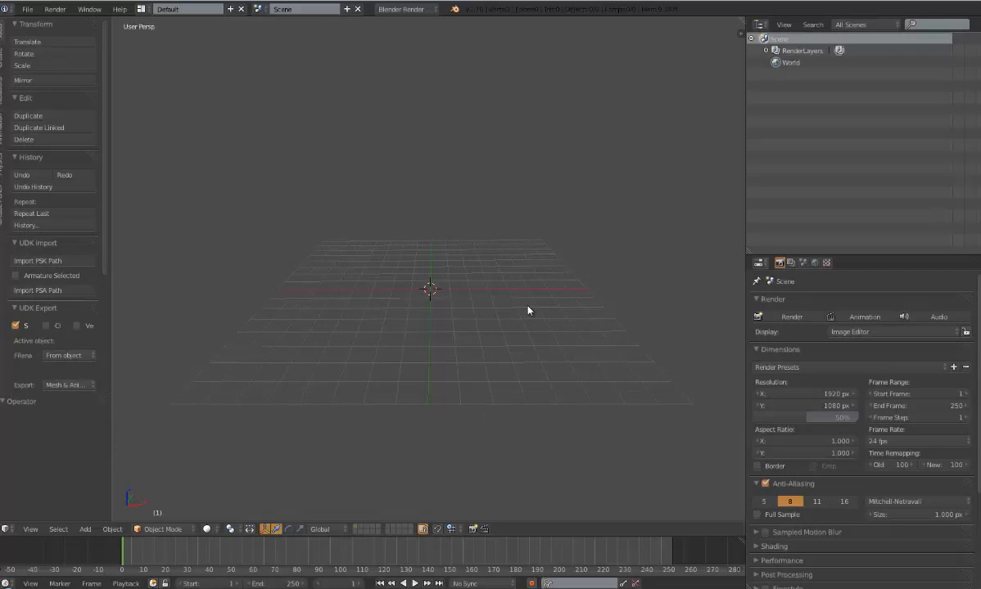
scroll(527, 310, up, 1)
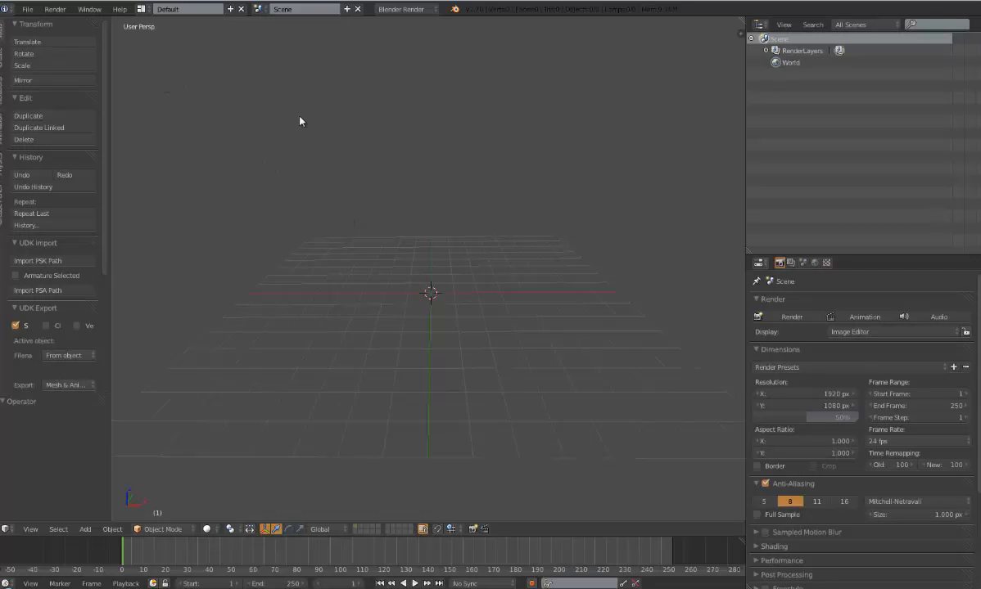
scroll(433, 216, up, 1)
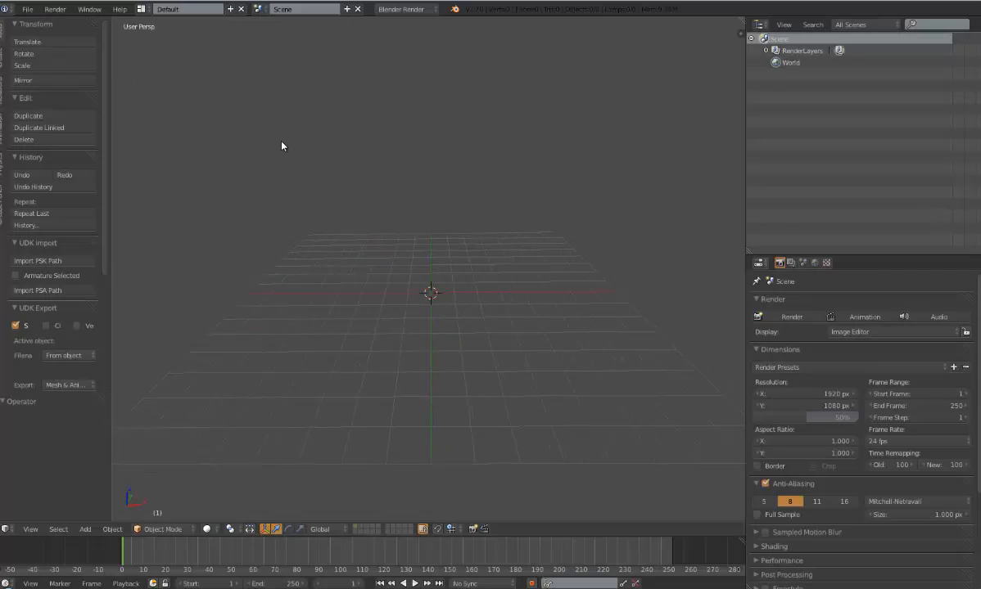
middle_drag(281, 142, 282, 143)
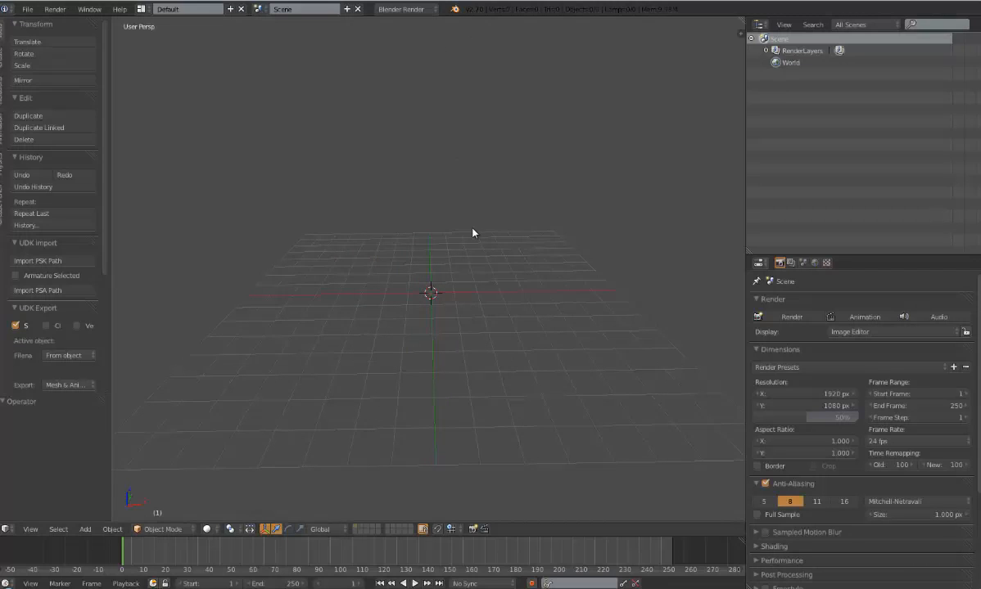
middle_drag(472, 230, 471, 228)
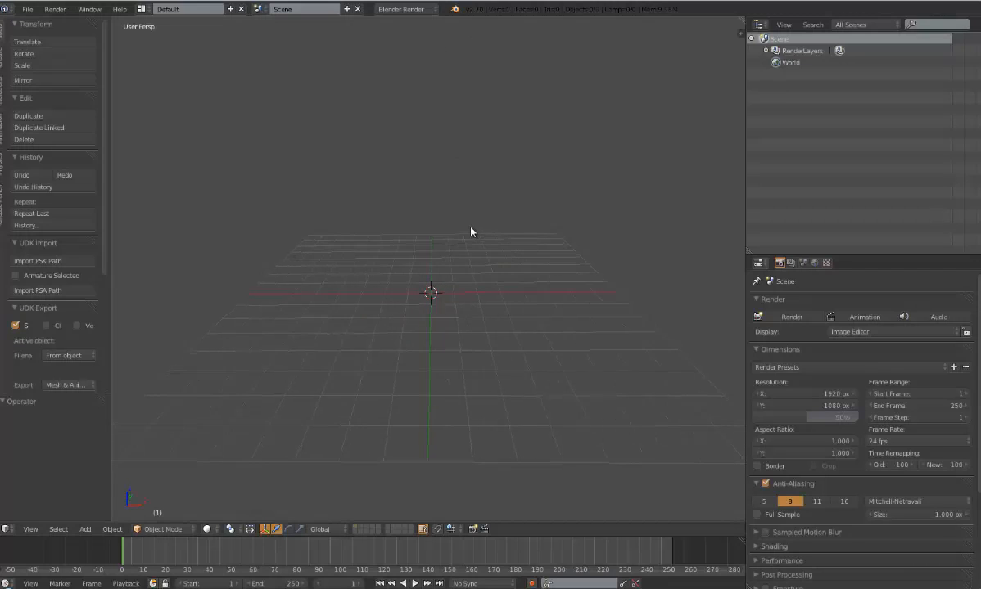
Import Arbok.mesh.ascii from the Arbok folder as an XNALara Extended Mesh
click(33, 14)
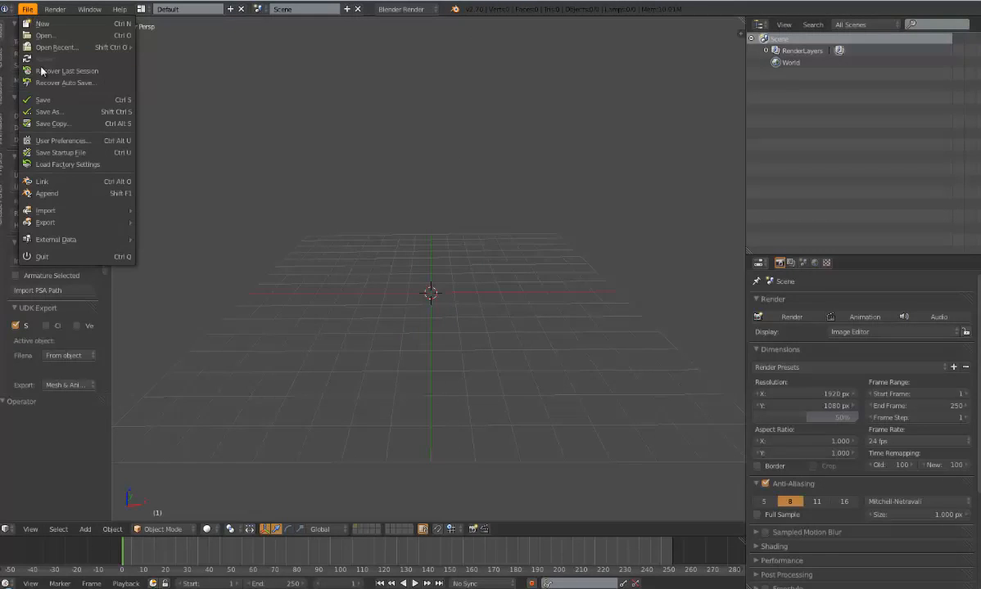
mouse_move(111, 212)
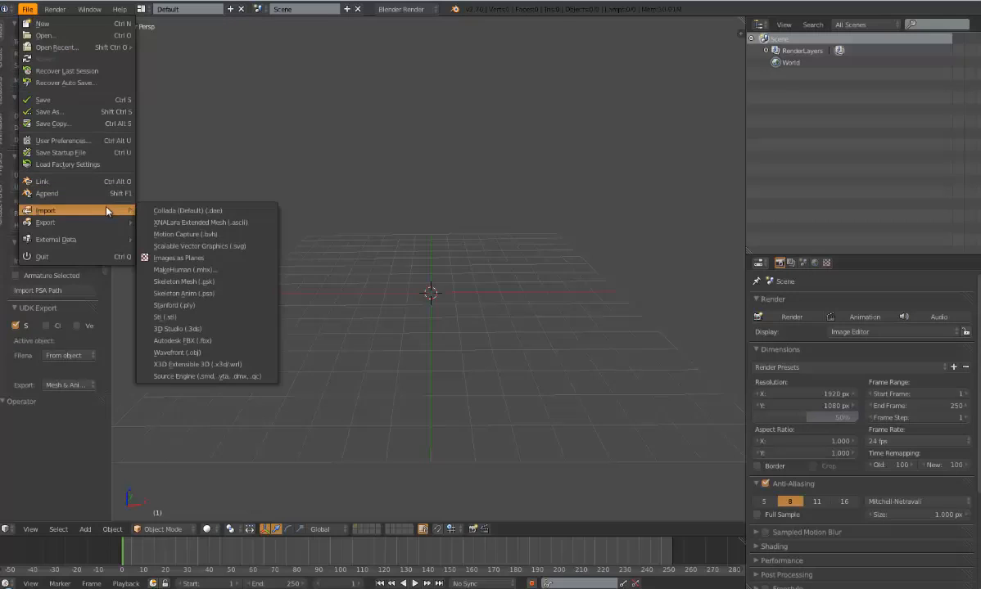
click(243, 223)
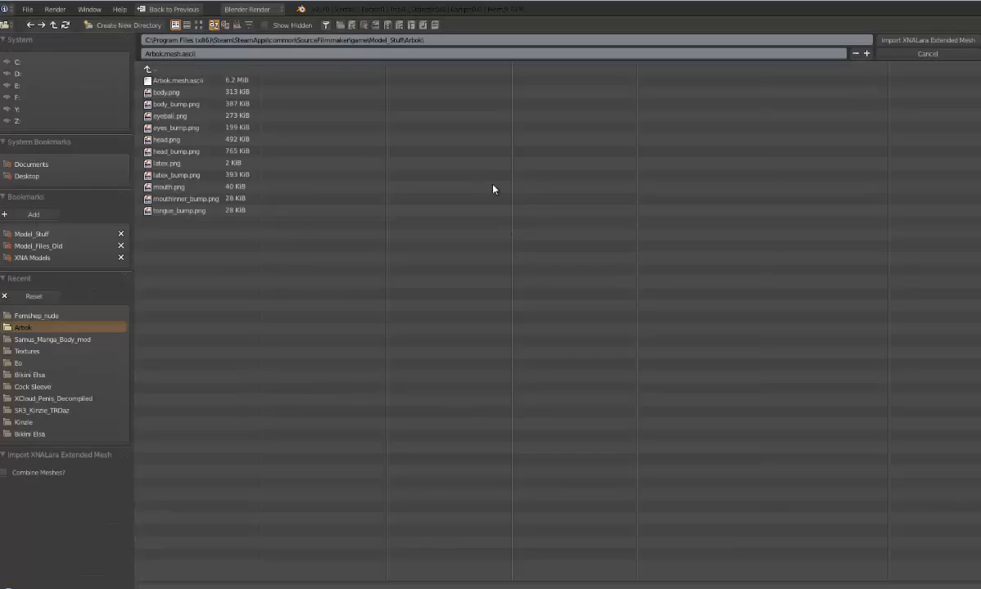
click(190, 76)
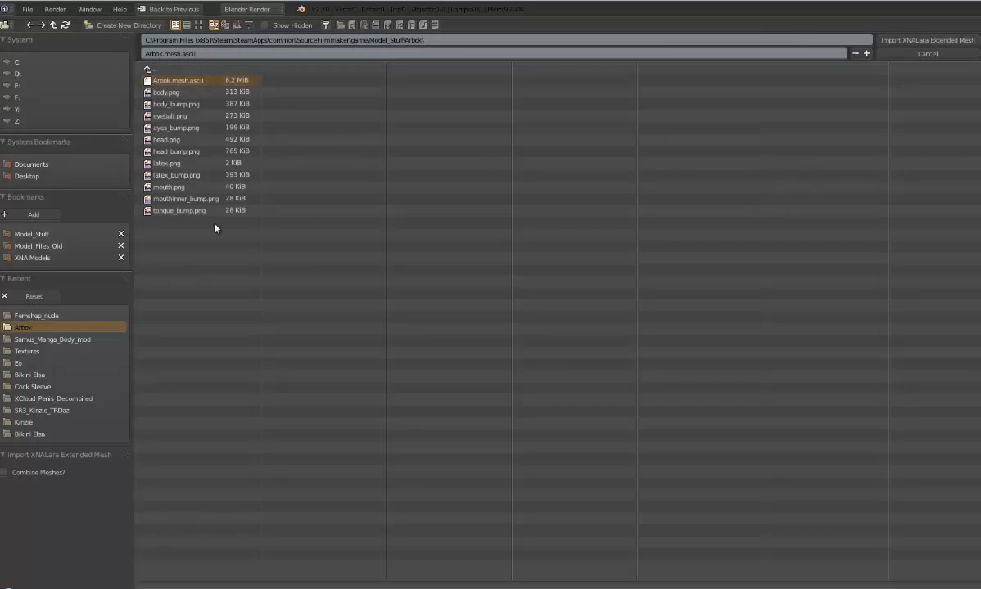
click(931, 41)
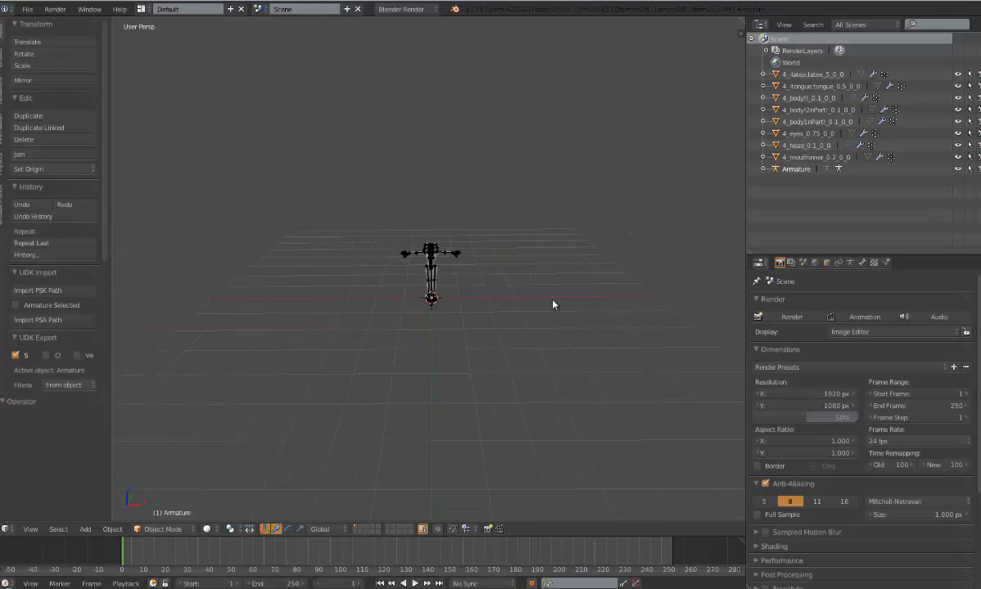
Hide the imported model's armature in the viewport so only its meshes are displayed
scroll(553, 305, down, 2)
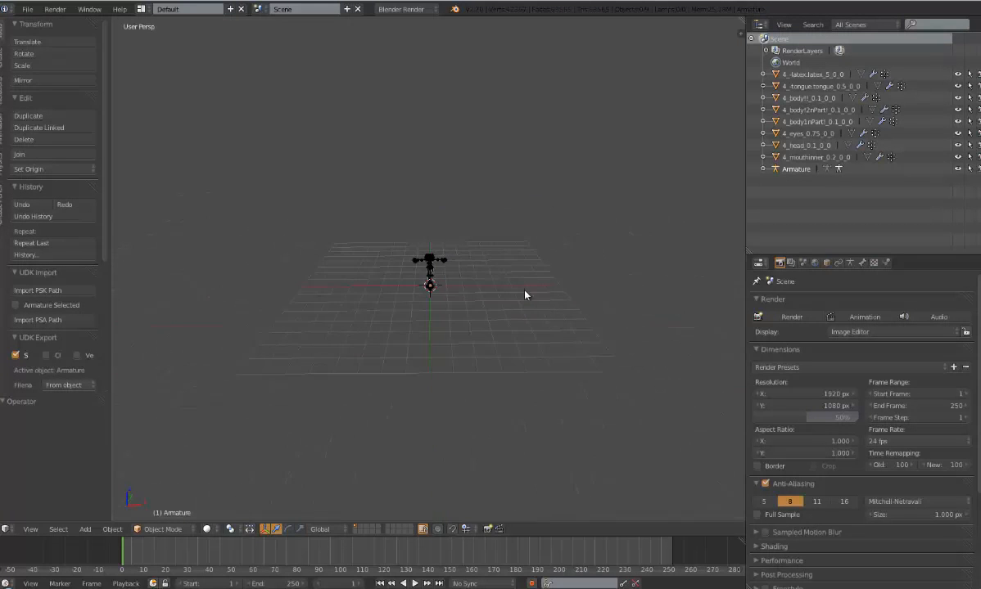
scroll(517, 291, up, 8)
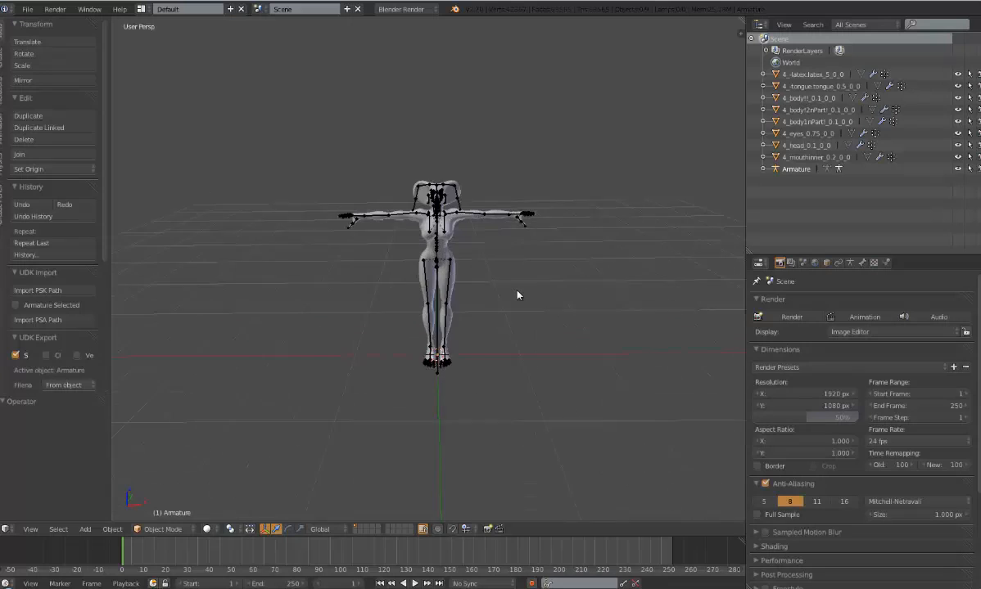
scroll(579, 309, down, 2)
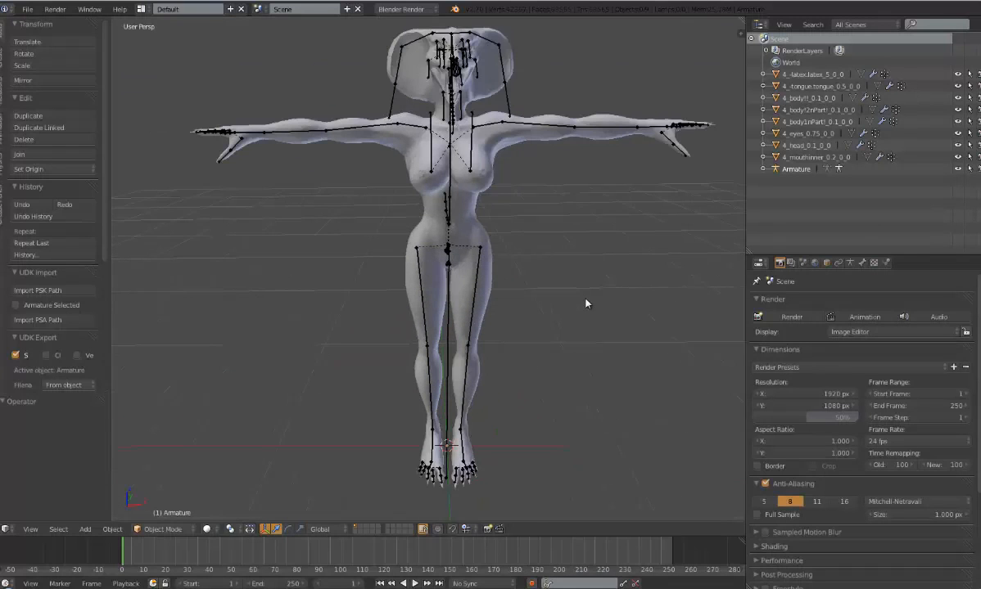
scroll(584, 303, down, 2)
middle_drag(587, 311, 540, 282)
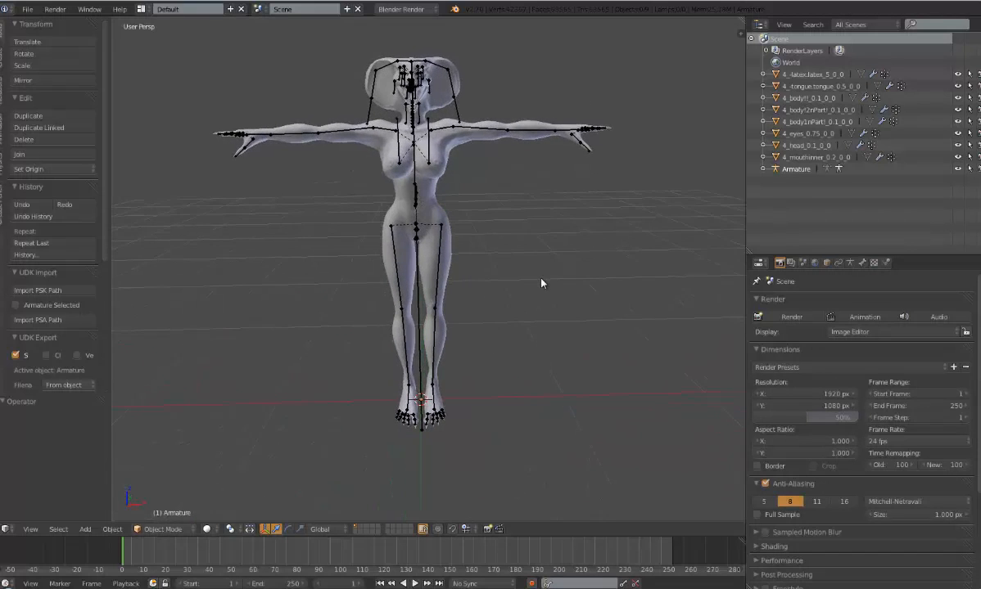
click(958, 171)
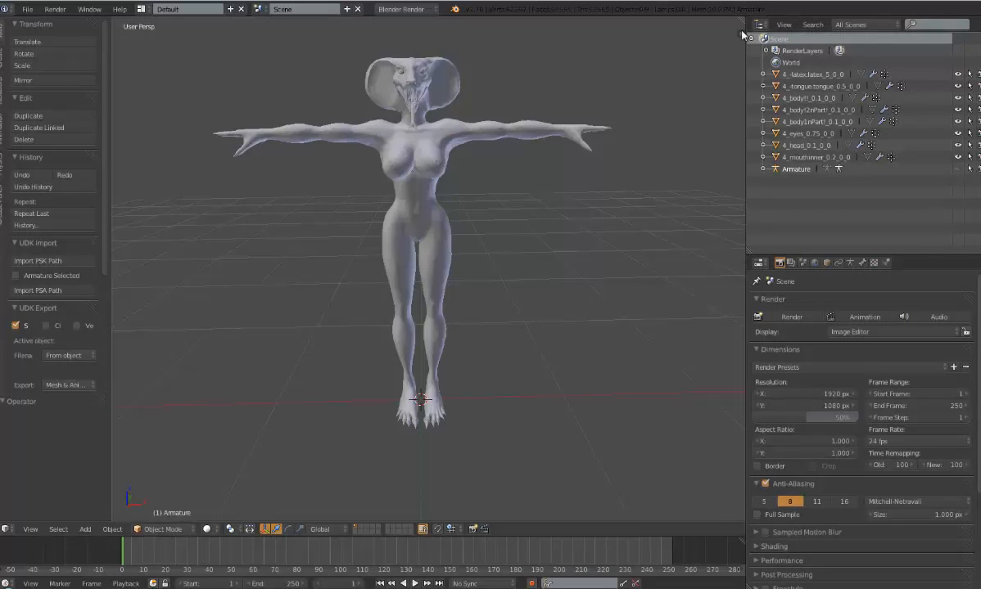
key(n)
click(687, 439)
scroll(688, 438, up, 5)
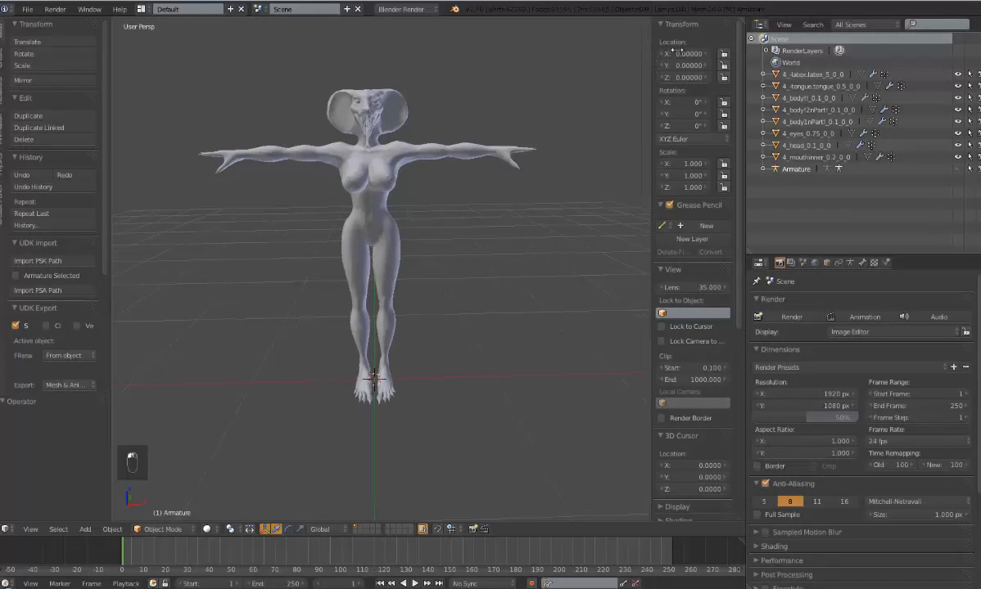
key(n)
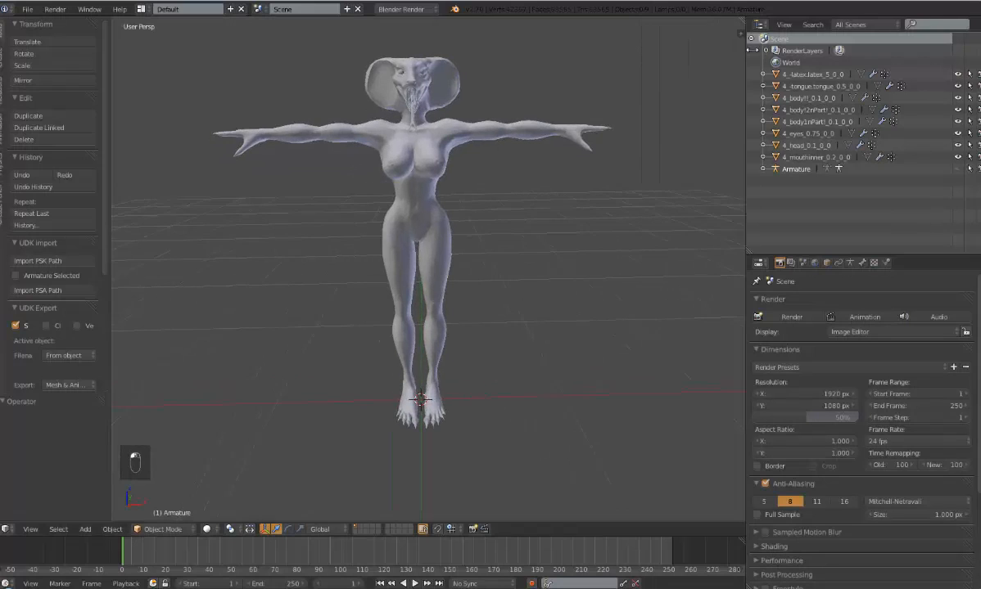
Toggle the armature's visibility on and off to compare the model with and without its bones, leaving it hidden
click(958, 168)
click(958, 169)
click(958, 169)
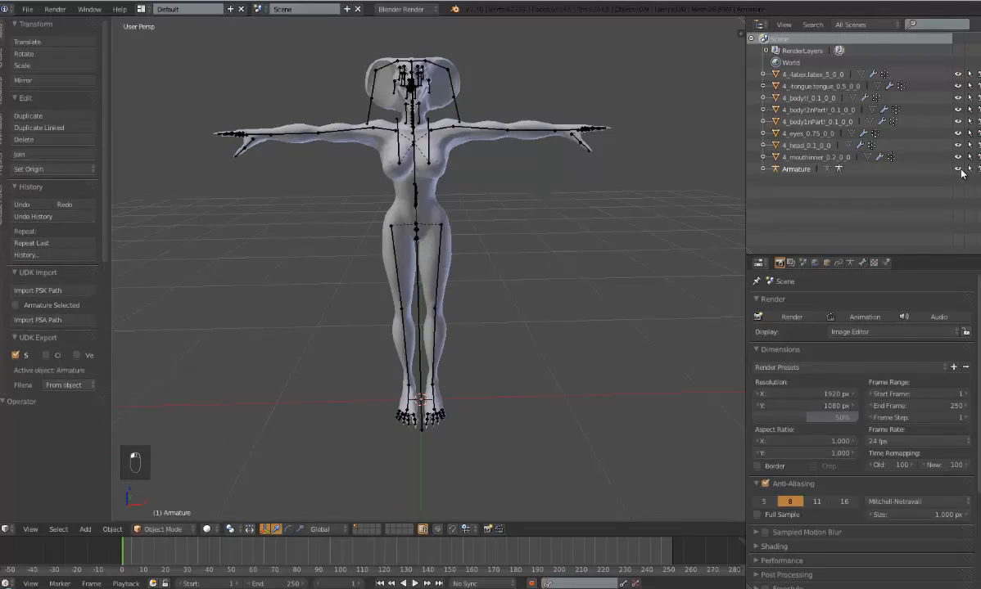
click(957, 169)
click(958, 168)
click(958, 168)
Hide and show the mouthinner, latex, tongue and first body meshes one by one to check which part each covers
click(959, 158)
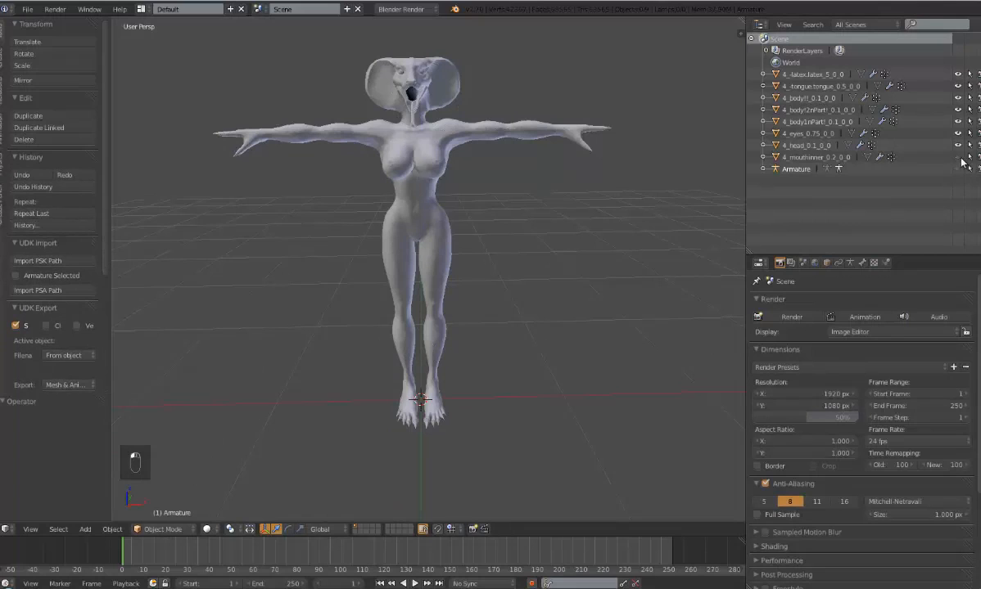
click(959, 158)
click(958, 76)
click(957, 75)
click(959, 87)
click(958, 87)
click(957, 98)
click(957, 98)
Run Remove Doubles on all vertices of the 4_-latex.latex_5_0_0 mesh in Edit Mode, and return to Object Mode
middle_drag(618, 251, 615, 251)
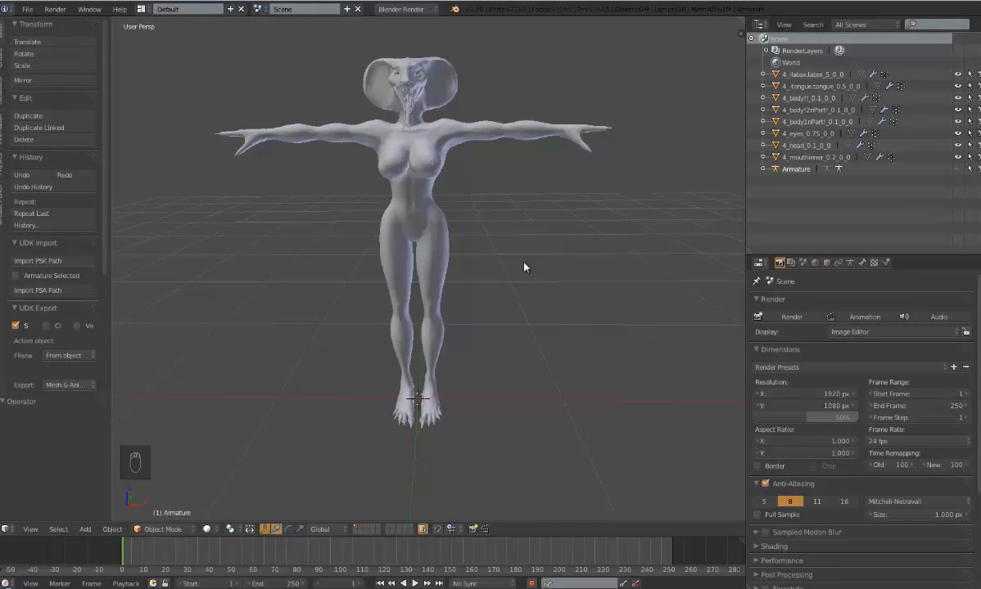
middle_drag(523, 259, 536, 263)
scroll(536, 262, up, 2)
scroll(534, 262, down, 2)
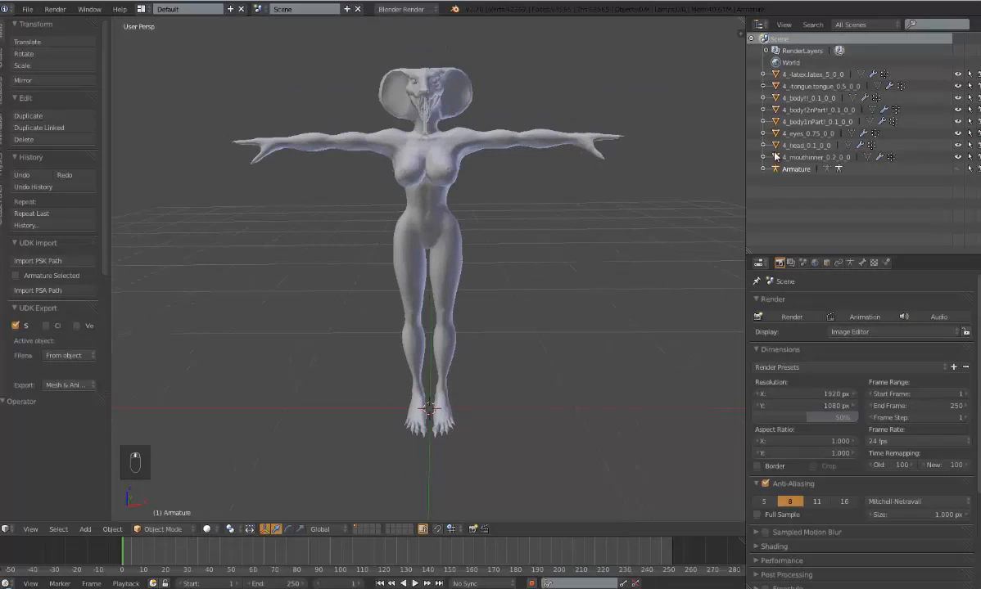
click(820, 75)
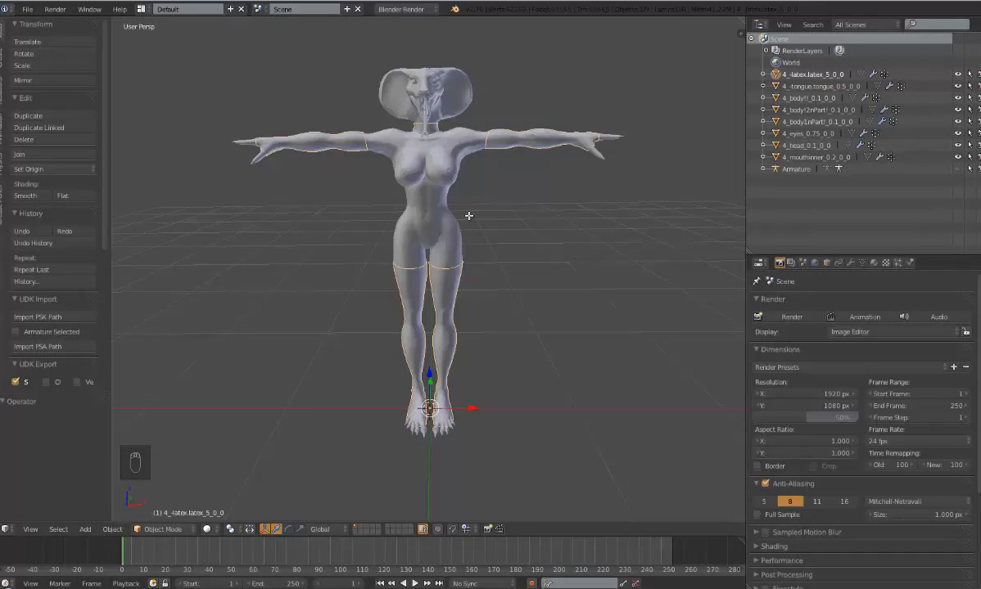
key(Tab)
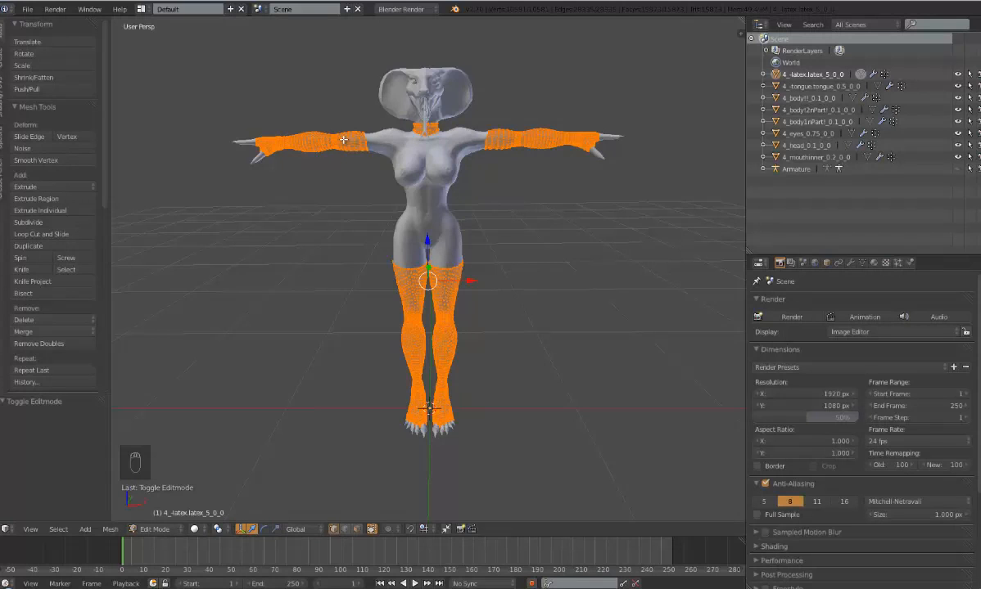
middle_drag(480, 200, 377, 200)
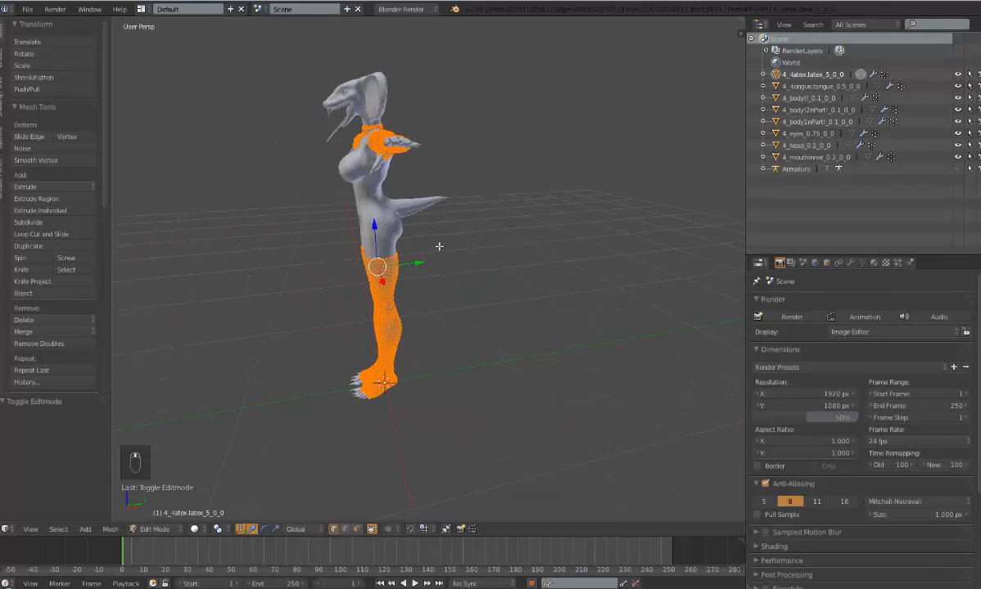
middle_drag(439, 245, 525, 256)
key(a)
key(a)
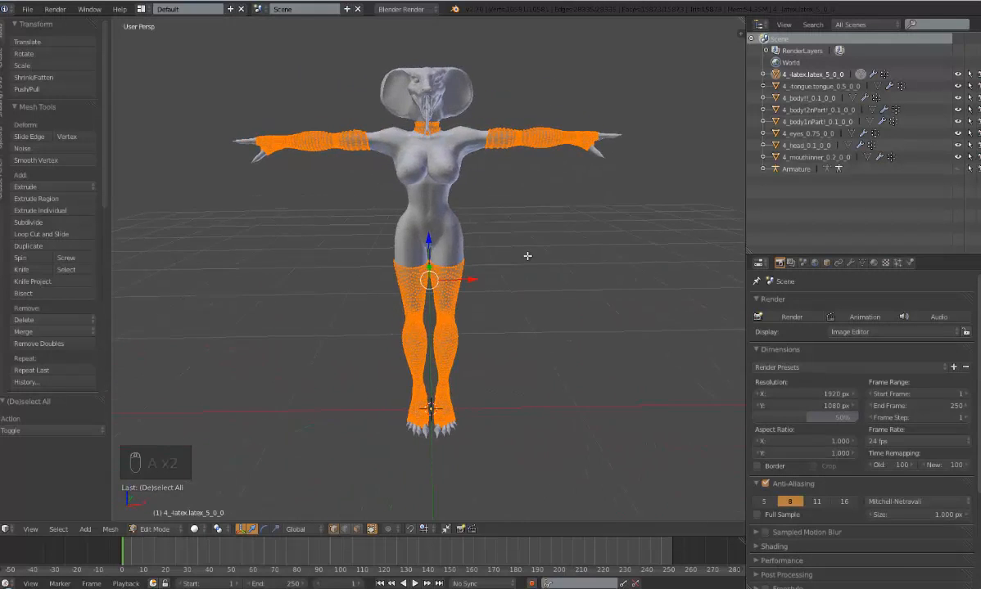
drag(107, 115, 108, 109)
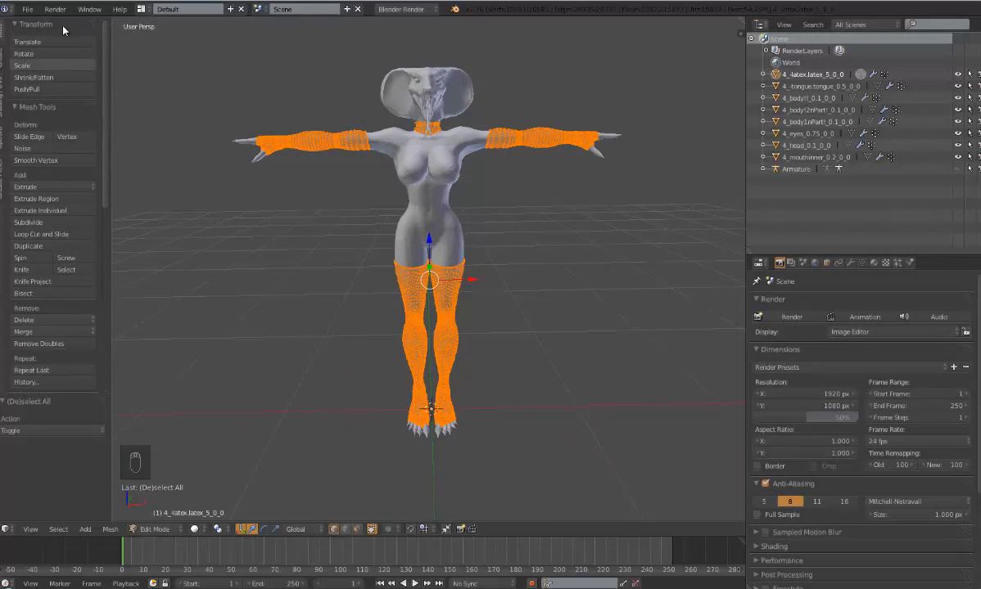
click(41, 345)
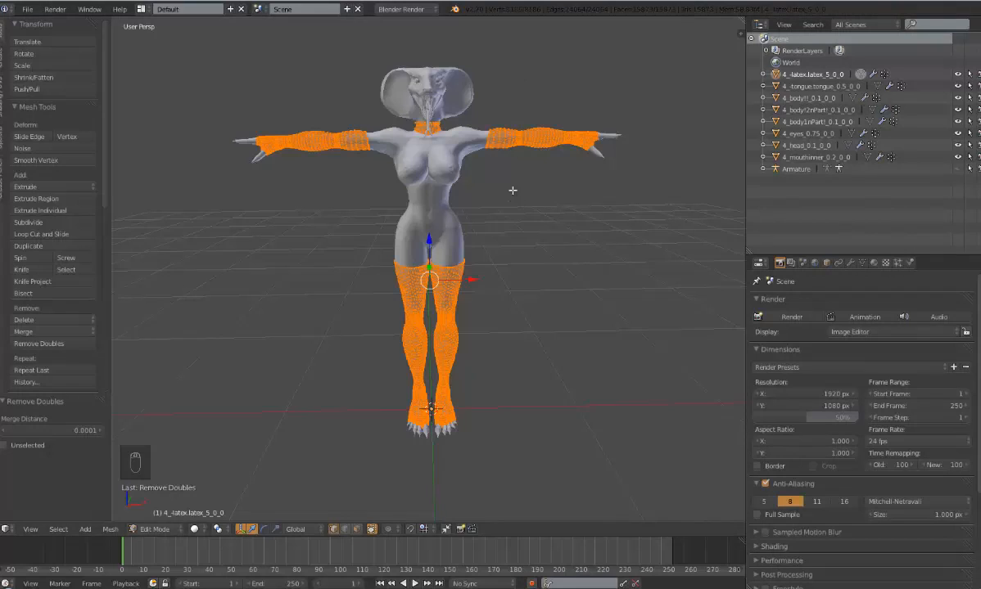
click(54, 344)
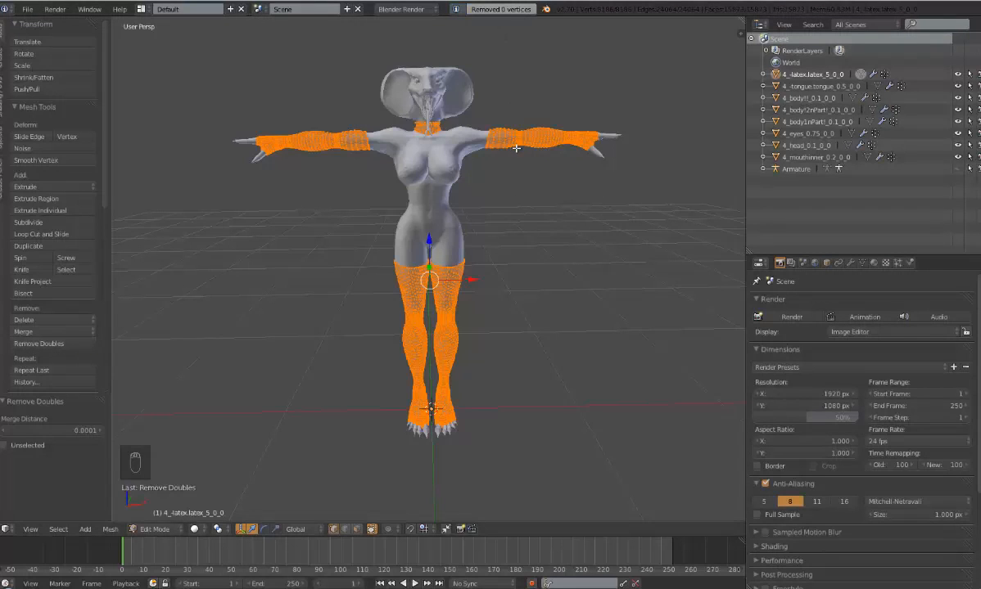
middle_drag(528, 219, 525, 220)
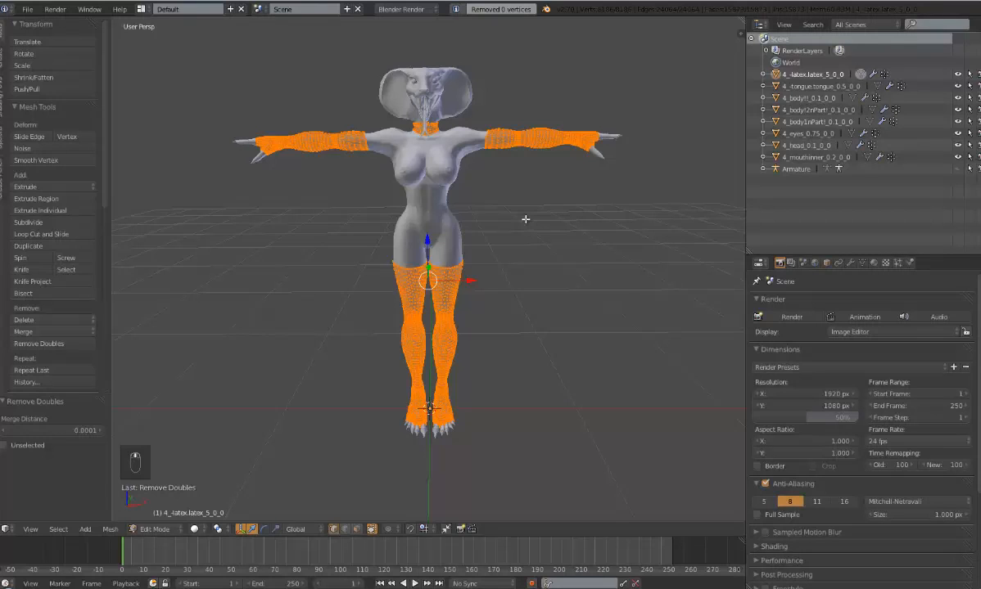
key(Tab)
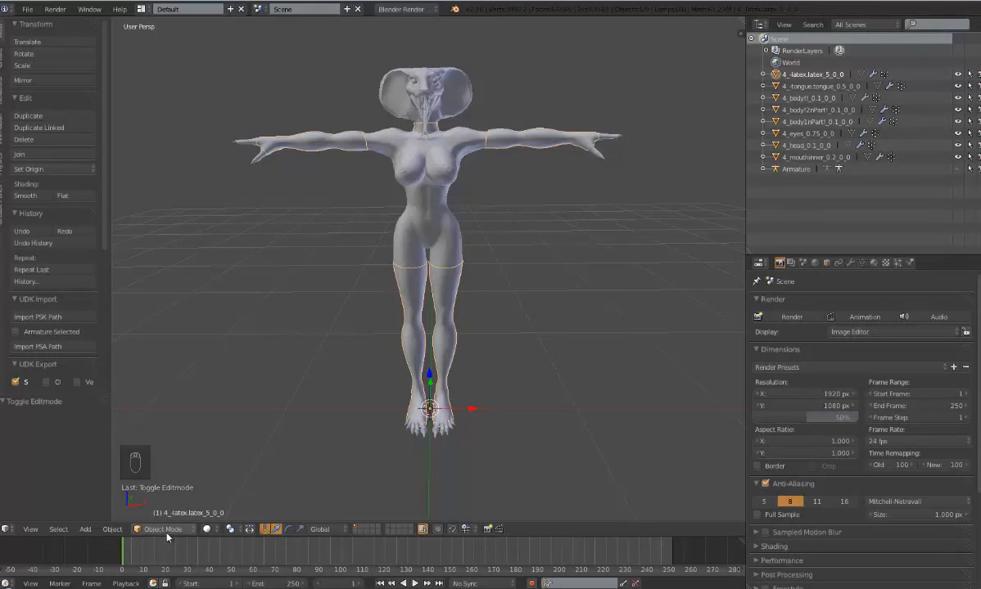
Run Remove Doubles on all vertices of the 4_-tongue.tongue_0.5_0_0 mesh in Edit Mode, and return to Object Mode
click(829, 87)
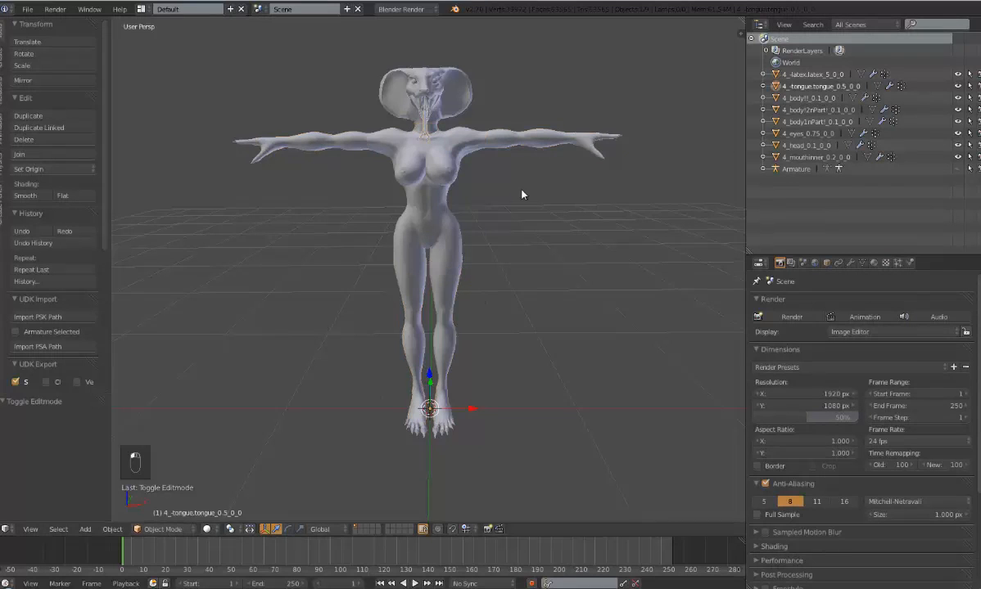
key(Tab)
key(a)
key(a)
key(a)
key(a)
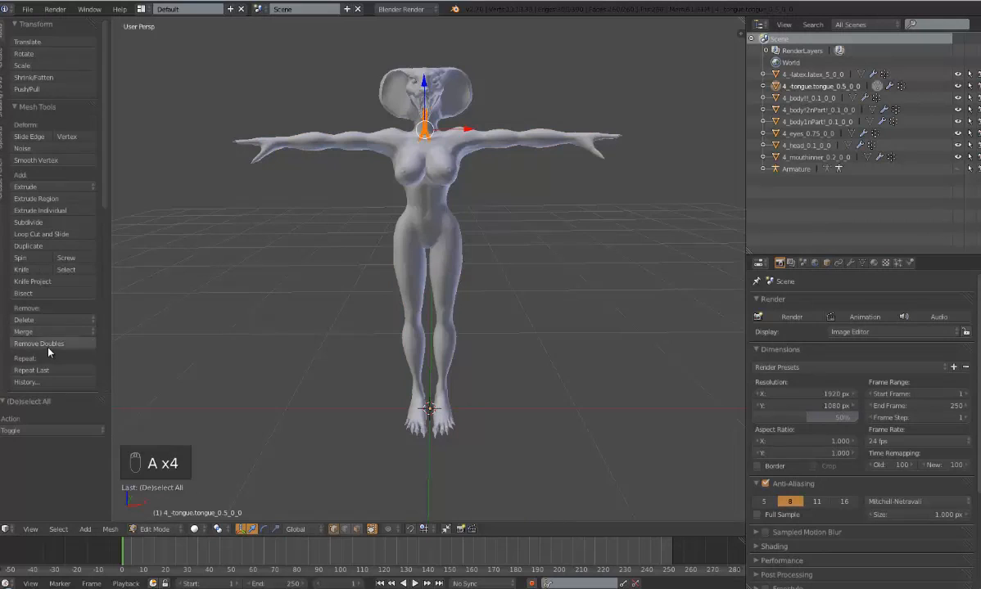
click(45, 347)
key(Tab)
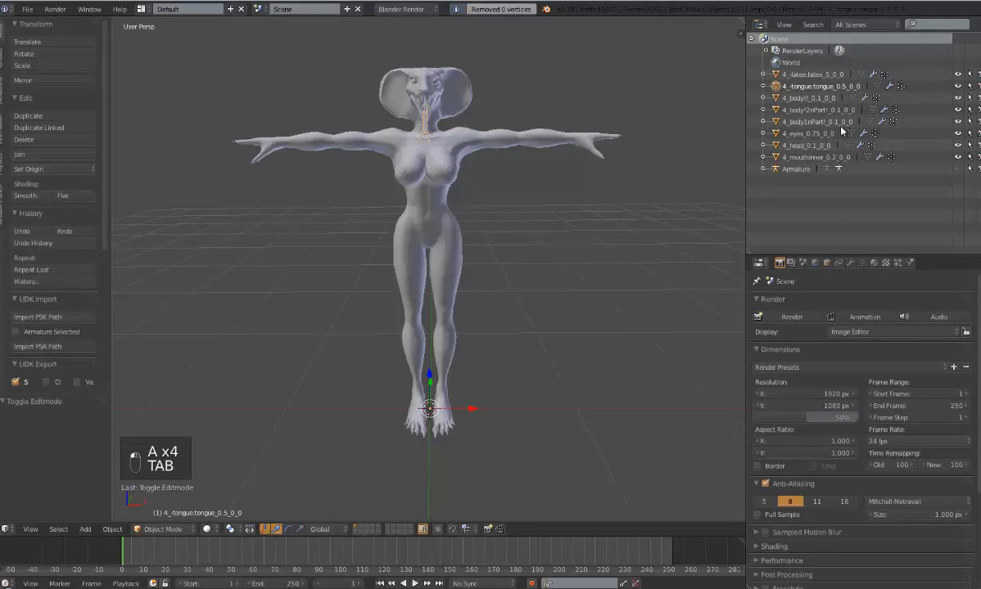
Run Remove Doubles on all vertices of the 4_body!!_0.1_0_0 torso mesh in Edit Mode, and return to Object Mode
click(815, 98)
key(Tab)
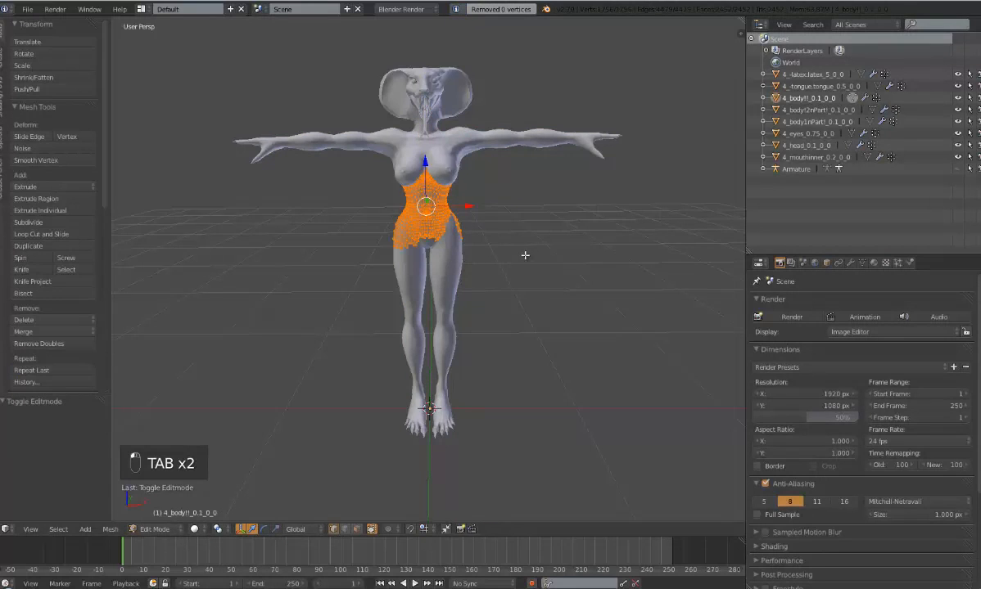
key(a)
key(a)
key(a)
key(a)
key(a)
key(a)
key(a)
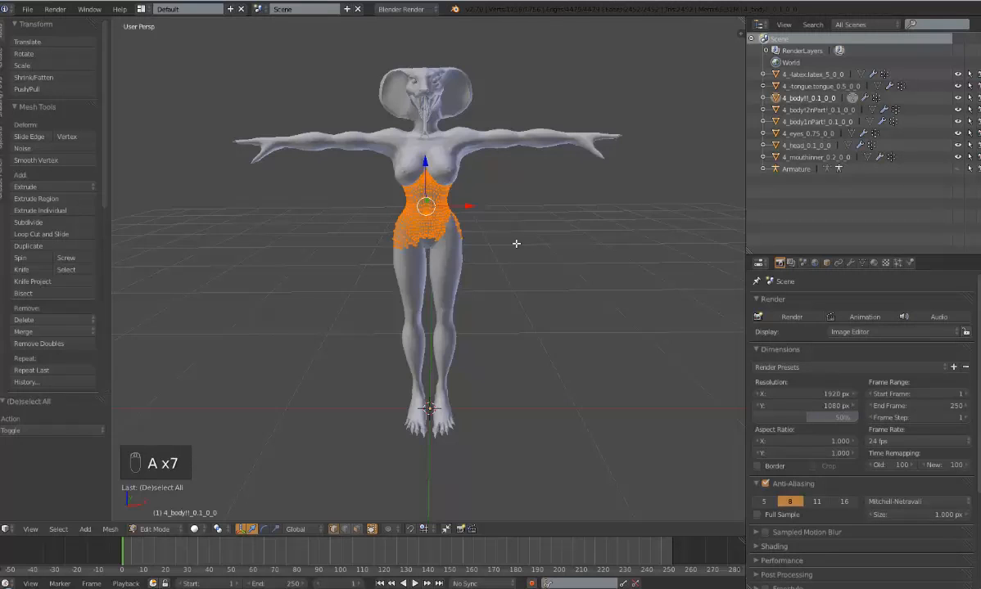
click(88, 344)
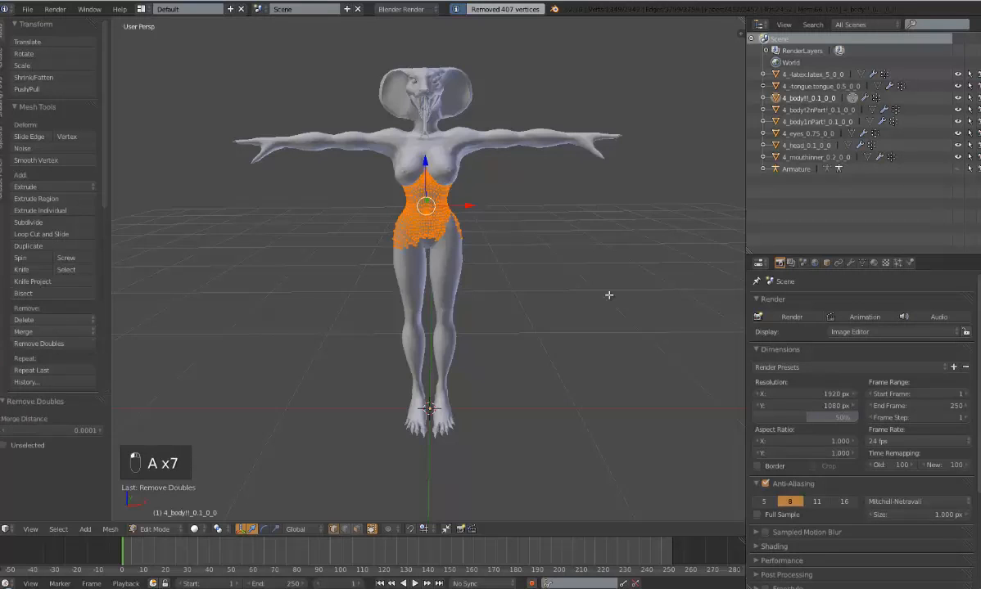
key(Tab)
Run Remove Doubles twice on all vertices of the 4_body!2nPart!_0.1_0_0 chest and arms mesh in Edit Mode
right_click(448, 237)
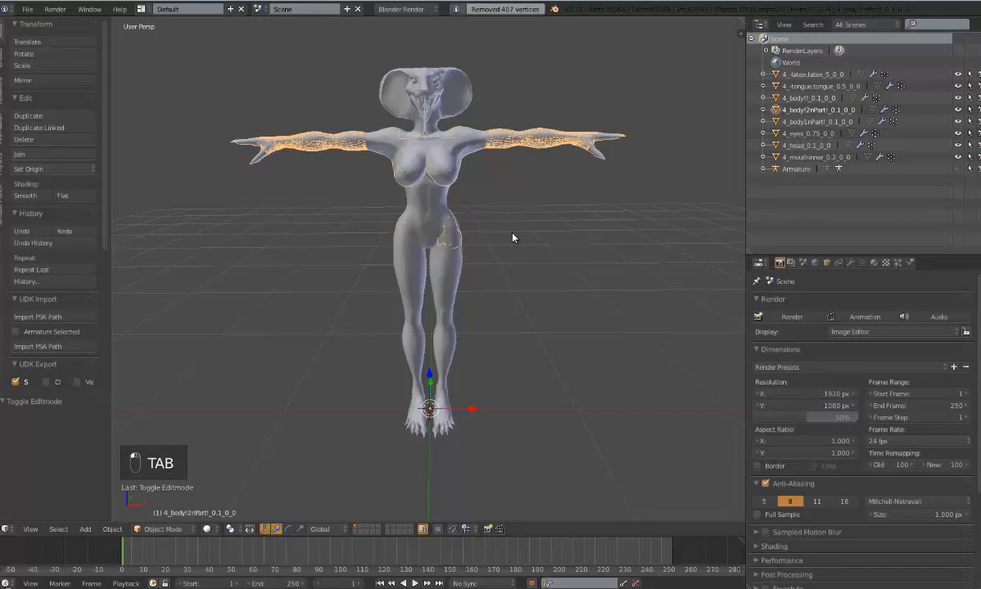
key(Tab)
key(a)
key(a)
key(a)
key(a)
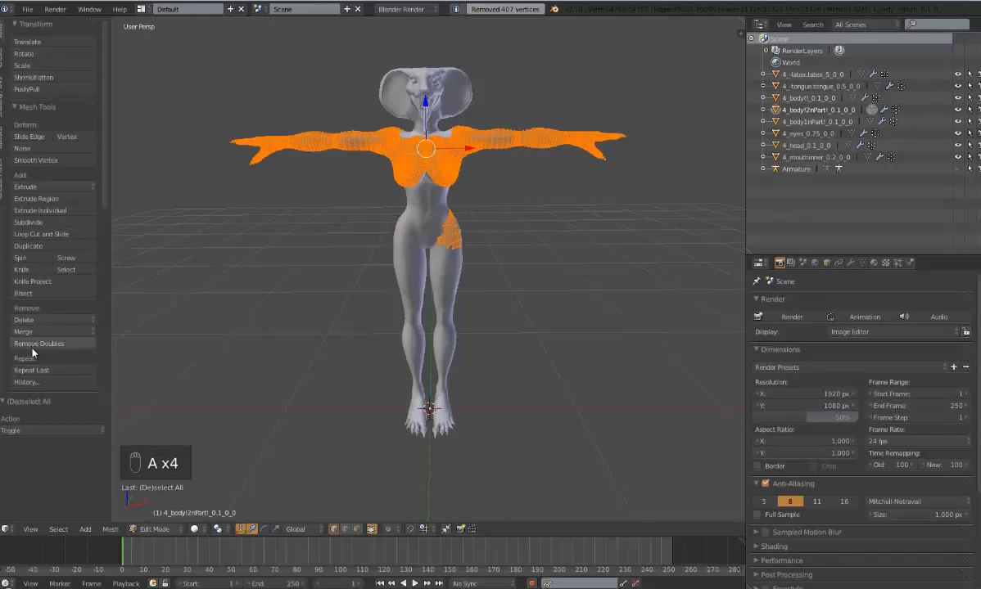
click(33, 344)
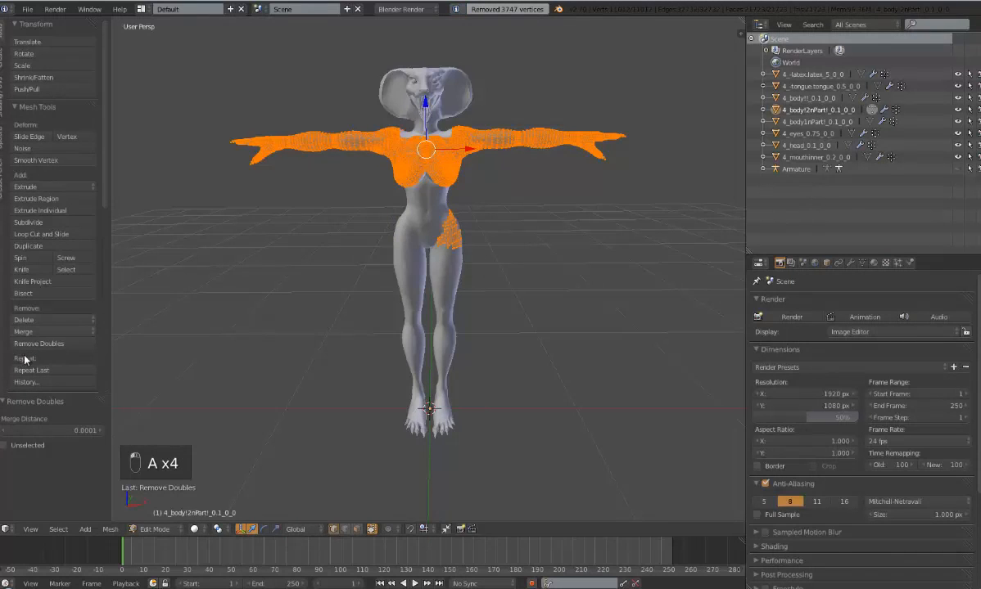
click(30, 348)
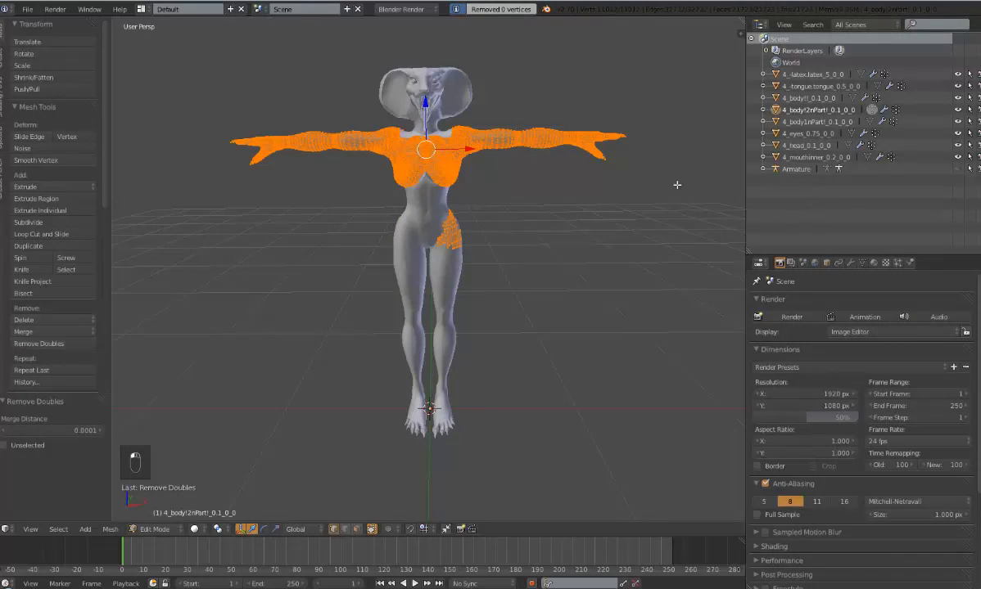
Run Remove Doubles twice on all vertices of the 4_body1nPart!_0.1_0_0 legs and neck mesh, and return to Object Mode
click(809, 121)
key(Tab)
key(a)
key(a)
key(a)
key(a)
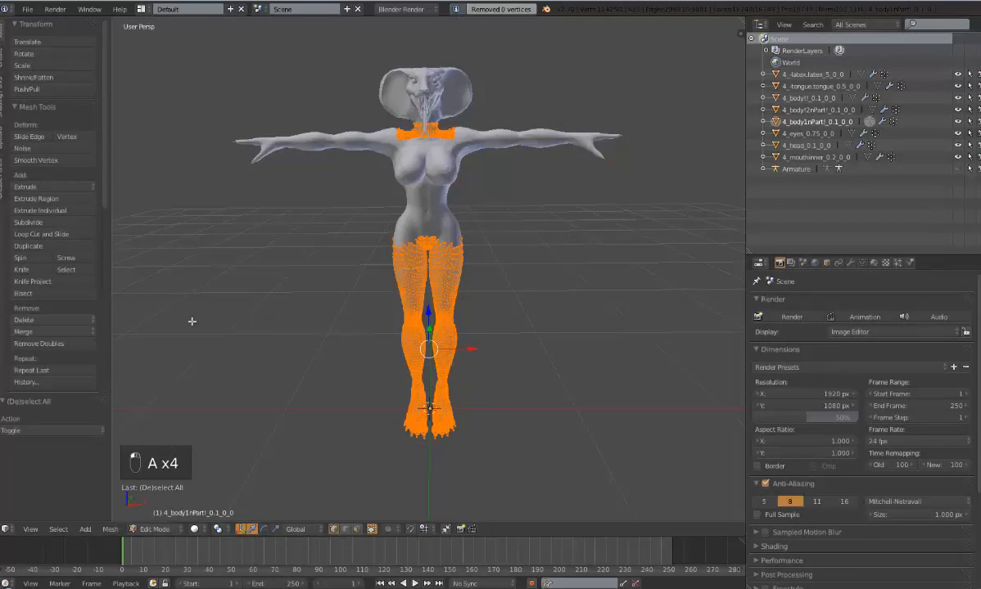
click(77, 346)
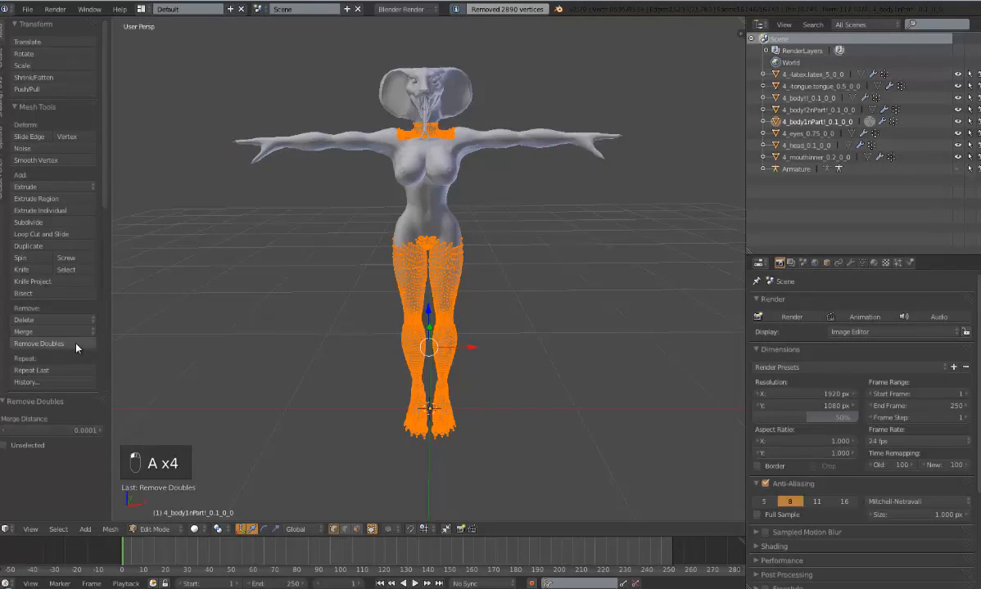
click(77, 346)
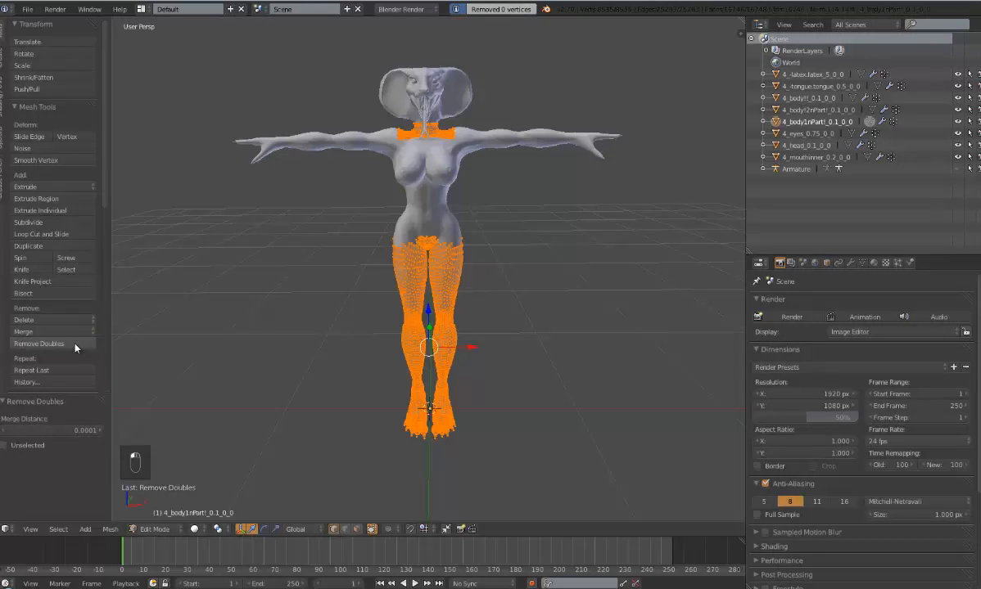
key(Tab)
Run Remove Doubles on all vertices of the 4_eyes_0.75_0_0 mesh in Edit Mode, and return to Object Mode
right_click(459, 215)
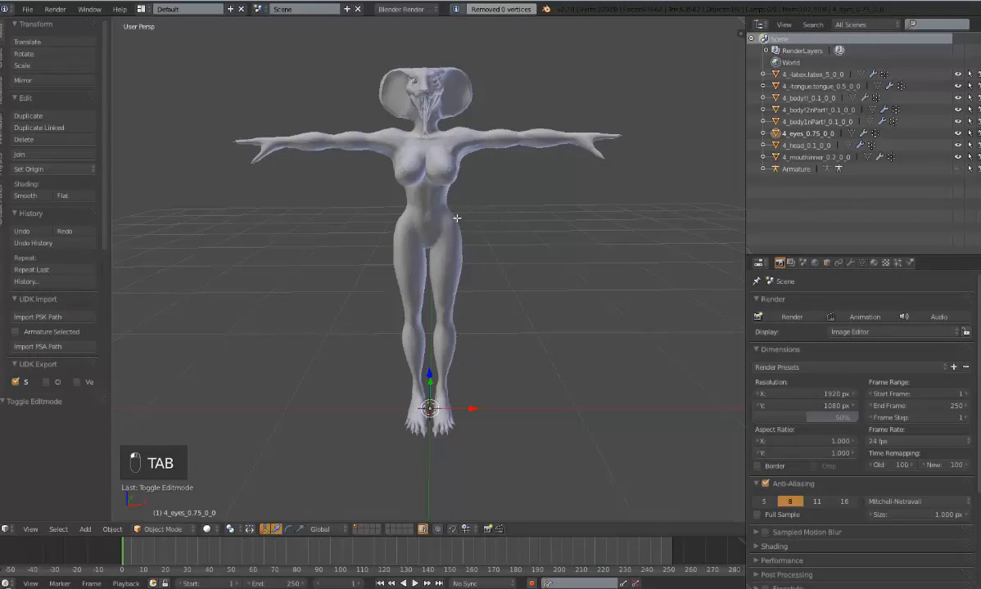
key(Tab)
key(a)
key(a)
key(a)
key(a)
key(a)
click(36, 347)
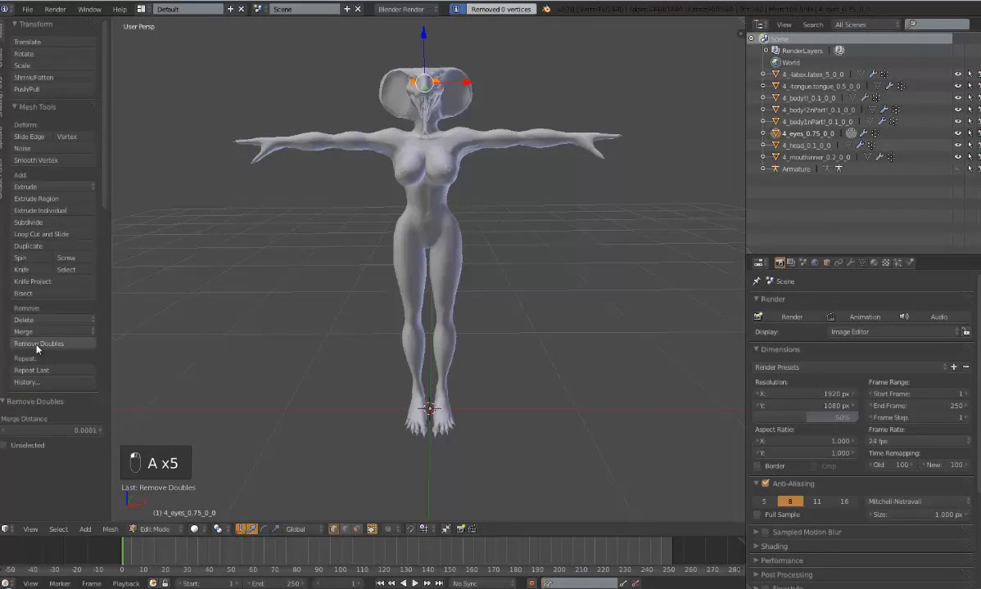
key(Tab)
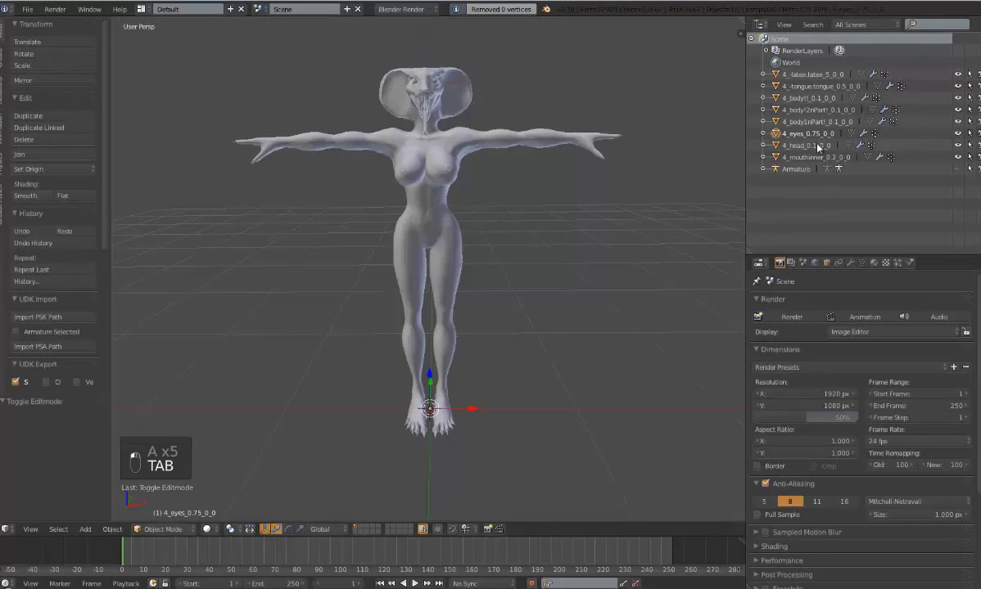
Run Remove Doubles on all vertices of the 4_head_0.1_0_0 mesh in Edit Mode, and return to Object Mode
click(794, 145)
key(Tab)
key(a)
key(a)
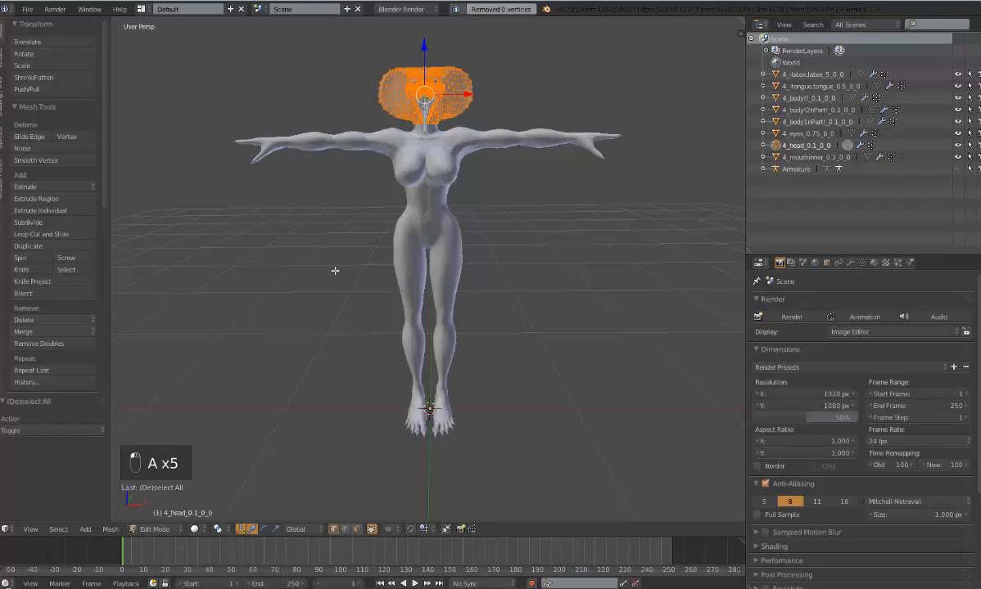
click(41, 345)
key(Tab)
Run Remove Doubles on all vertices of the 4_mouthinner_0.2_0_0 mesh in Edit Mode, and return to Object Mode
click(806, 156)
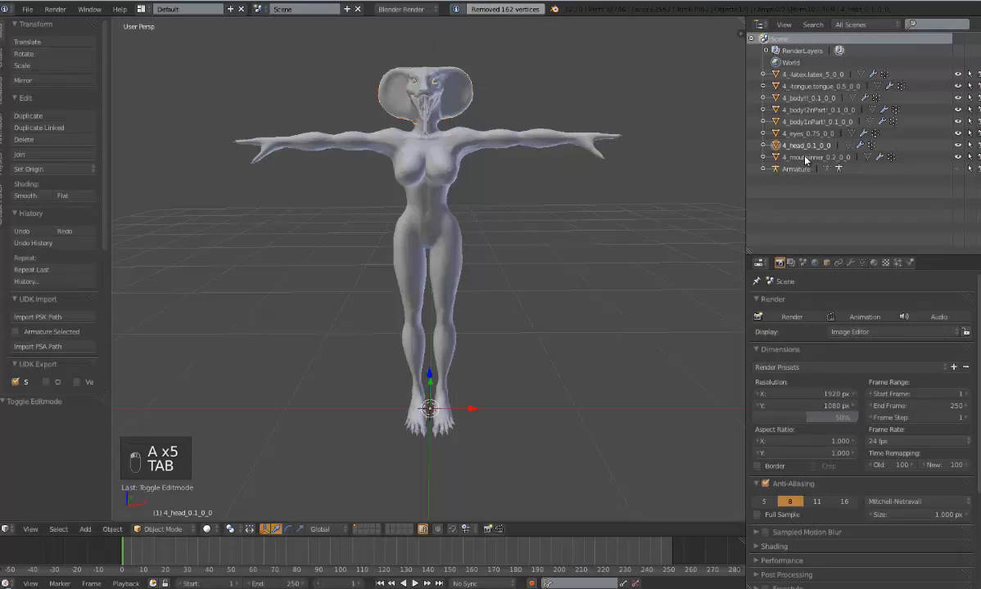
key(Tab)
key(a)
key(a)
key(a)
key(a)
key(a)
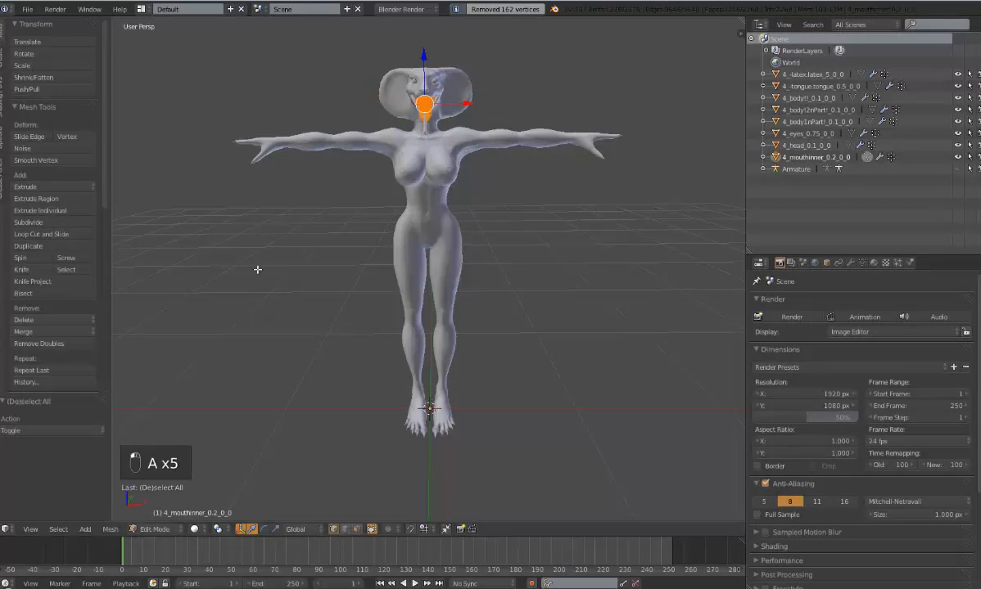
click(46, 343)
key(Tab)
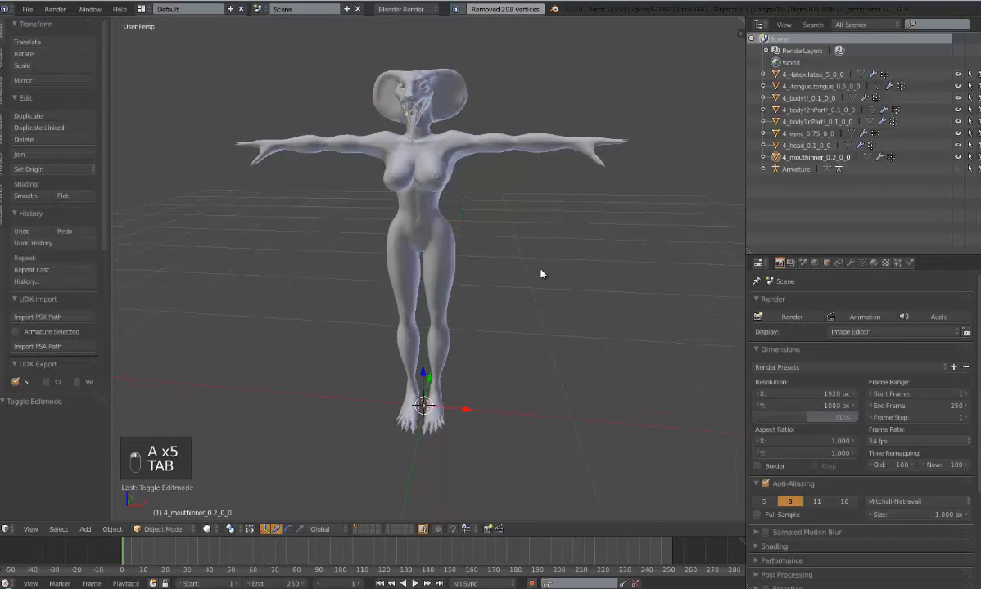
Reopen the 4_-latex.latex_5_0_0 mesh in Edit Mode and toggle the selection of all its vertices to recheck it
click(810, 74)
key(Tab)
key(a)
key(a)
key(a)
key(a)
key(a)
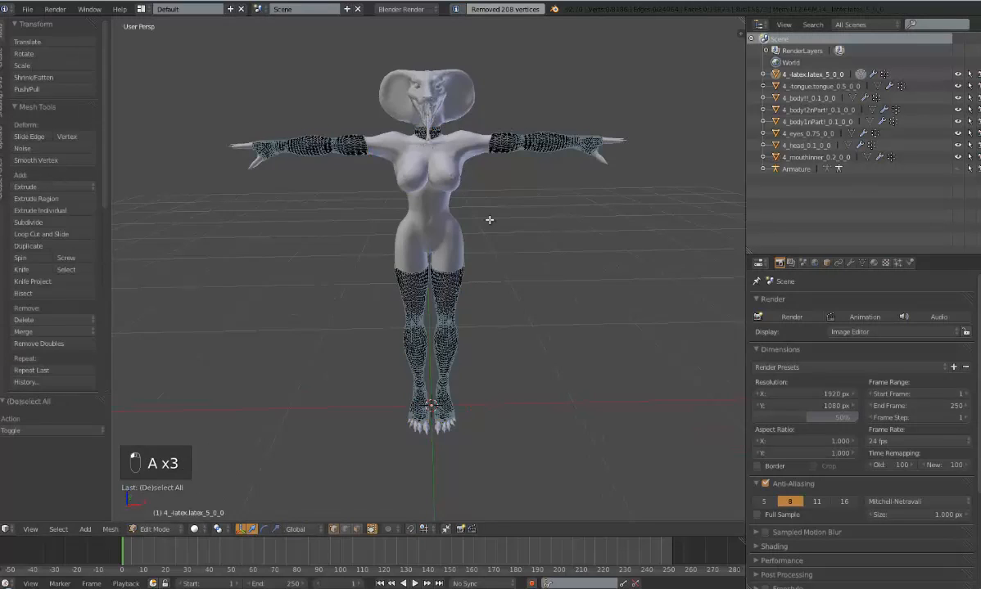
Run Remove Doubles again on the tongue mesh and the 4_body!!_0.1_0_0 torso mesh in Edit Mode
click(818, 89)
key(Tab)
click(72, 344)
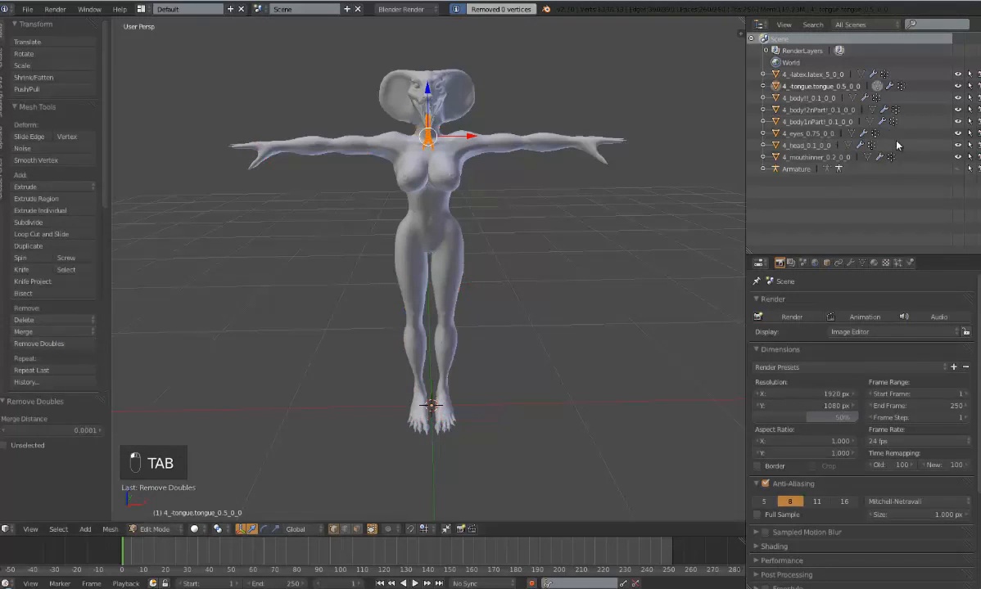
click(812, 98)
key(Tab)
click(49, 344)
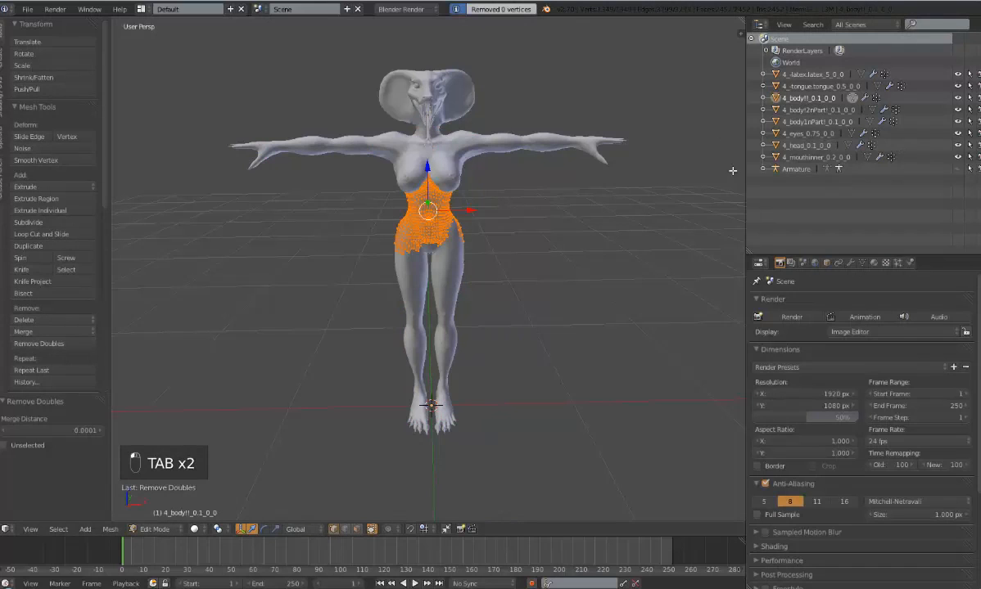
Run Remove Doubles again on the 4_body!2nPart!_0.1_0_0 and 4_body1nPart!_0.1_0_0 meshes in Edit Mode
click(815, 110)
key(Tab)
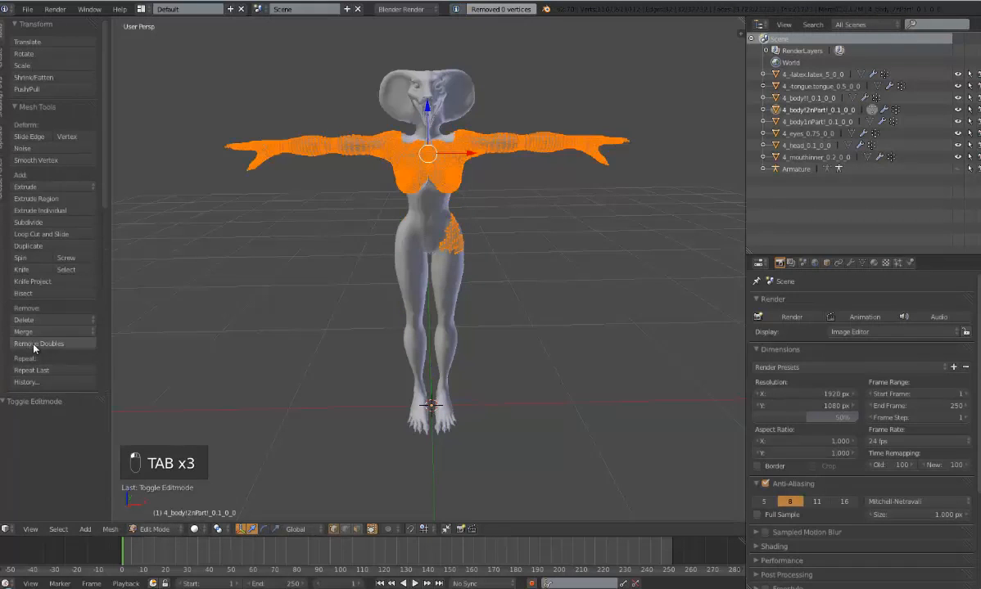
click(39, 343)
click(806, 121)
key(Tab)
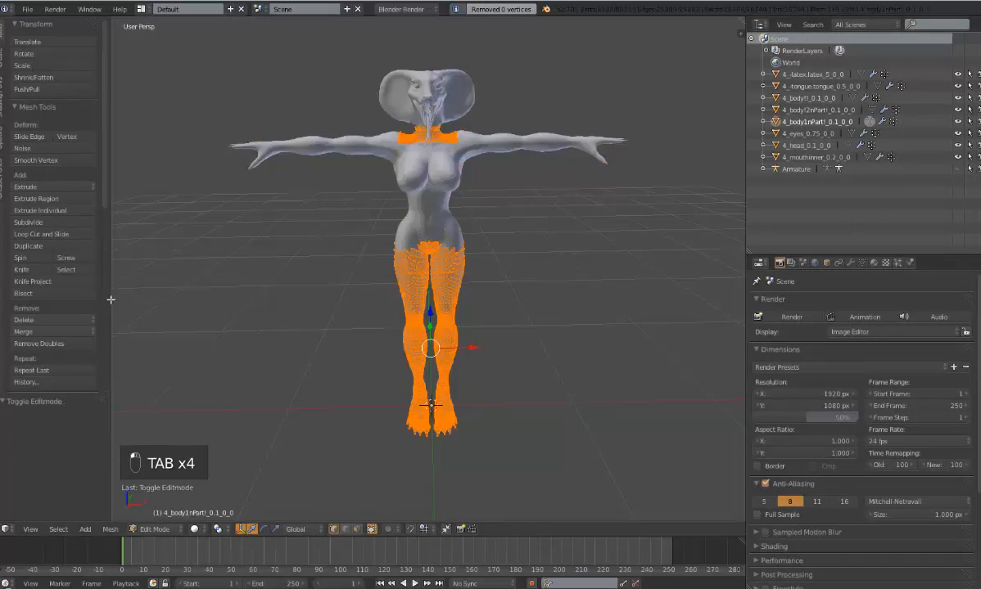
click(65, 344)
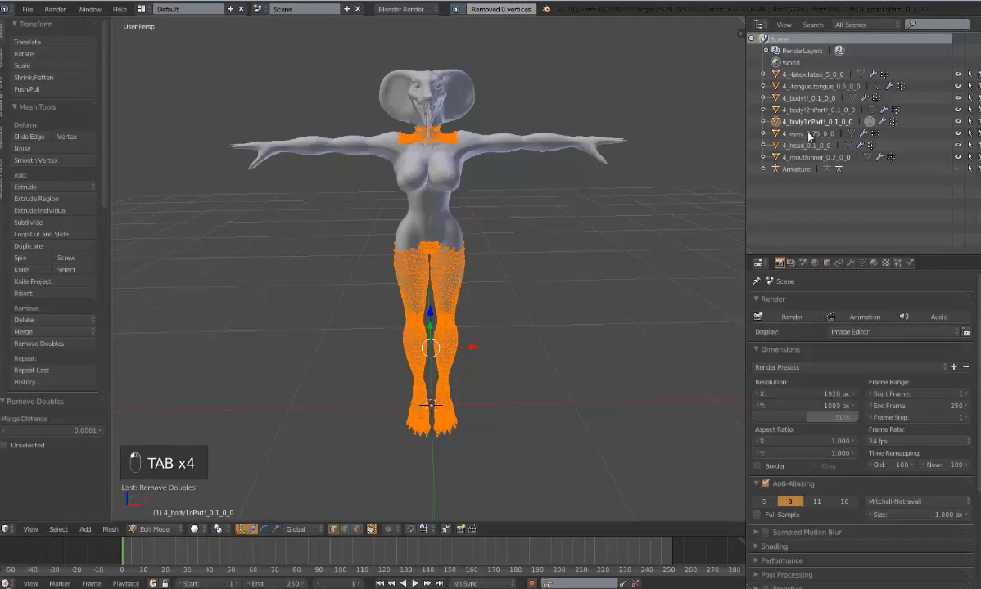
Run Remove Doubles again on the eyes mesh and the head mesh, and return to Object Mode
click(808, 133)
key(Tab)
click(39, 344)
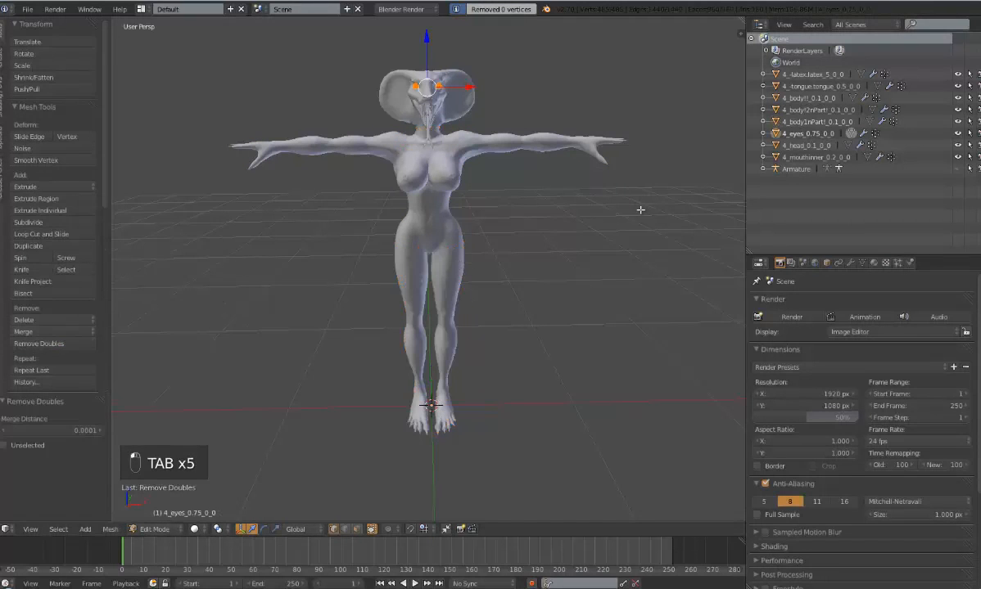
key(Tab)
click(812, 146)
key(Tab)
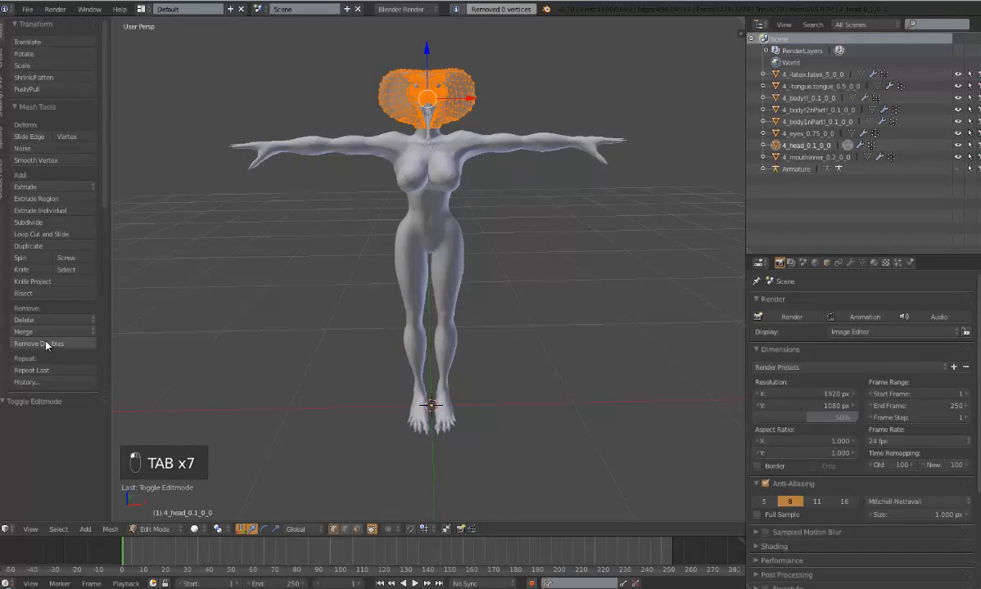
click(41, 322)
key(Tab)
Run Remove Doubles again on the mouthinner mesh in Edit Mode, and return to Object Mode
click(806, 157)
key(Tab)
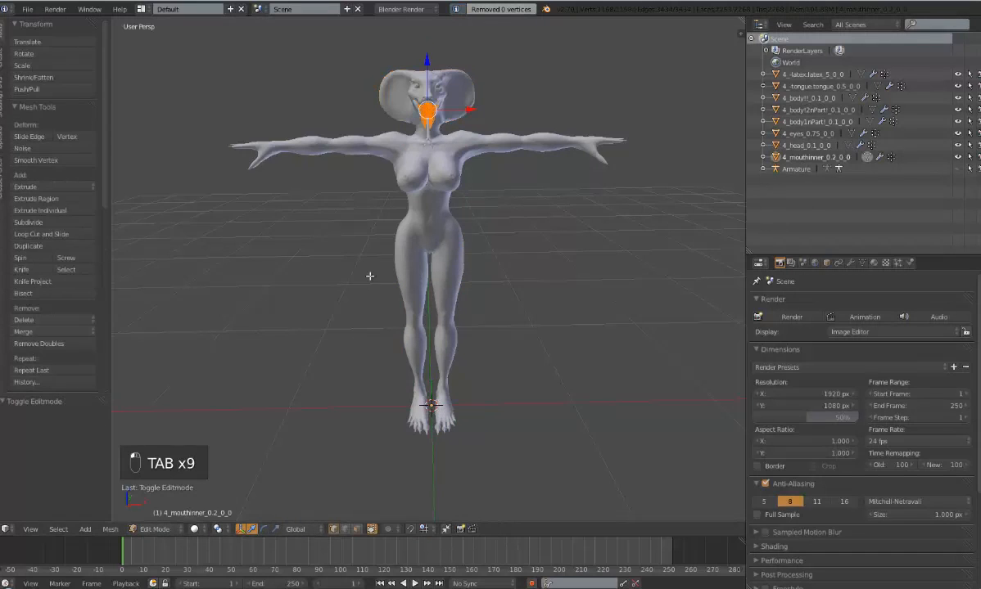
click(38, 344)
key(Tab)
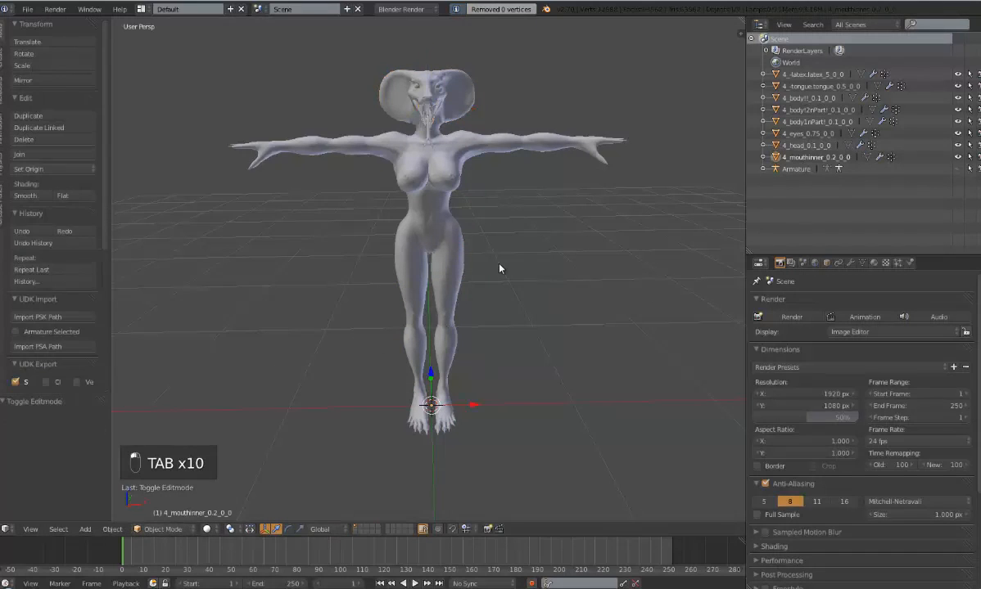
Deselect all objects in the scene in Object Mode
middle_drag(495, 266, 497, 266)
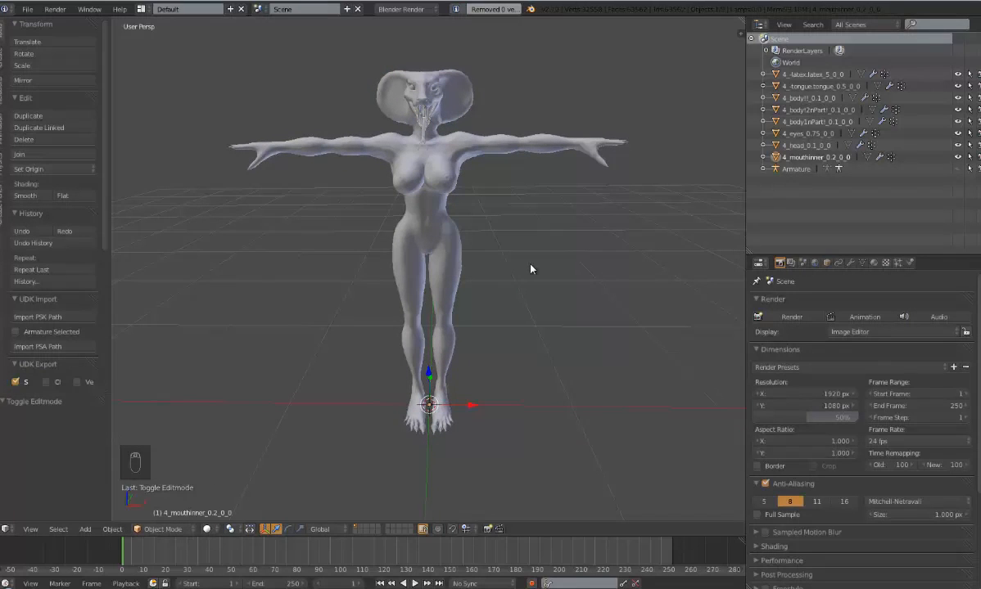
key(a)
key(a)
key(a)
key(a)
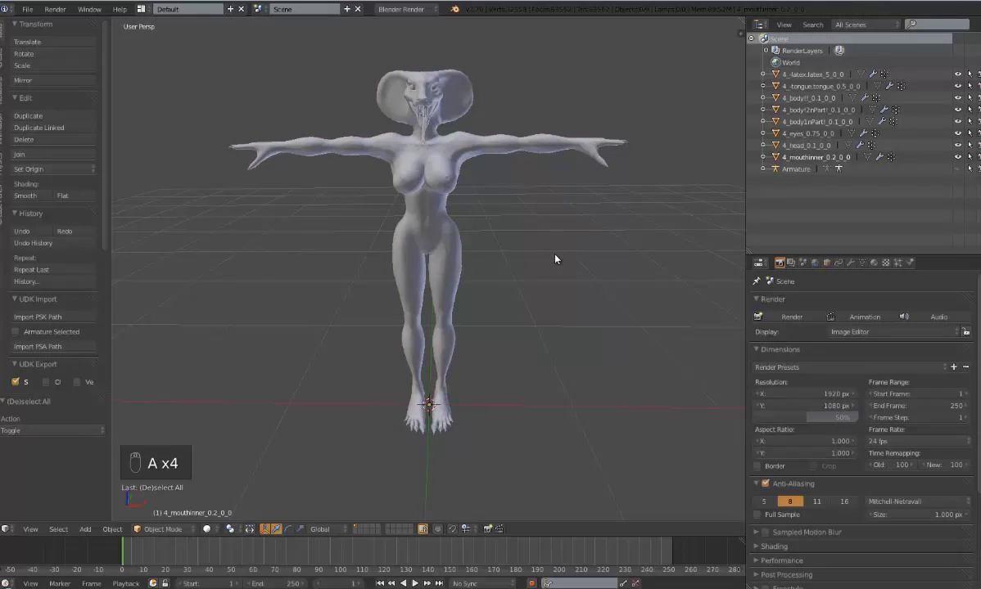
mouse_move(558, 263)
middle_down()
mouse_move(568, 262)
mouse_move(445, 263)
mouse_move(561, 259)
middle_up()
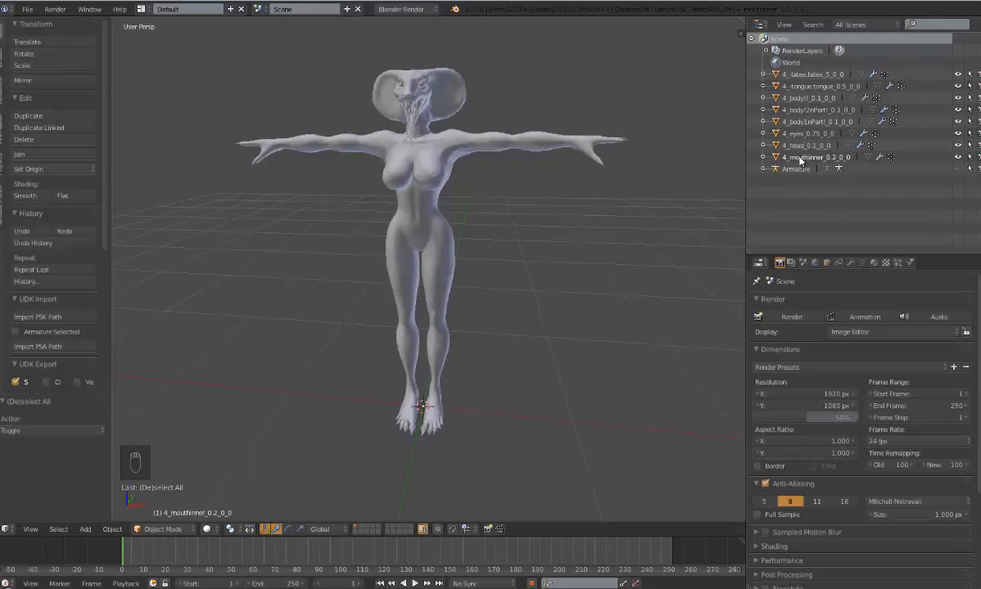
middle_drag(589, 222, 462, 235)
scroll(513, 227, up, 1)
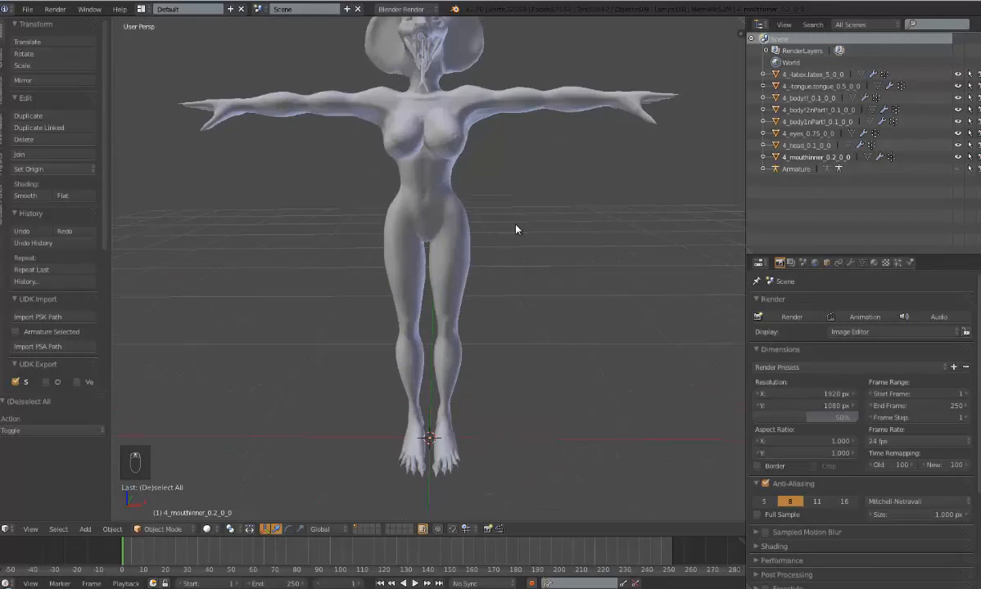
scroll(522, 225, down, 1)
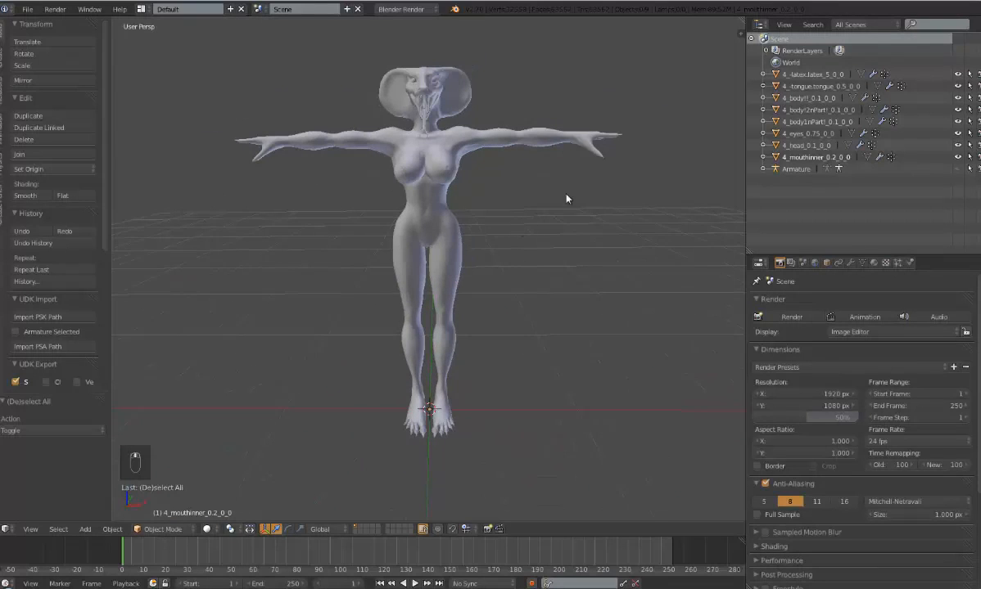
Select the body meshes and the head one at a time to examine which region of the model each part covers
click(821, 99)
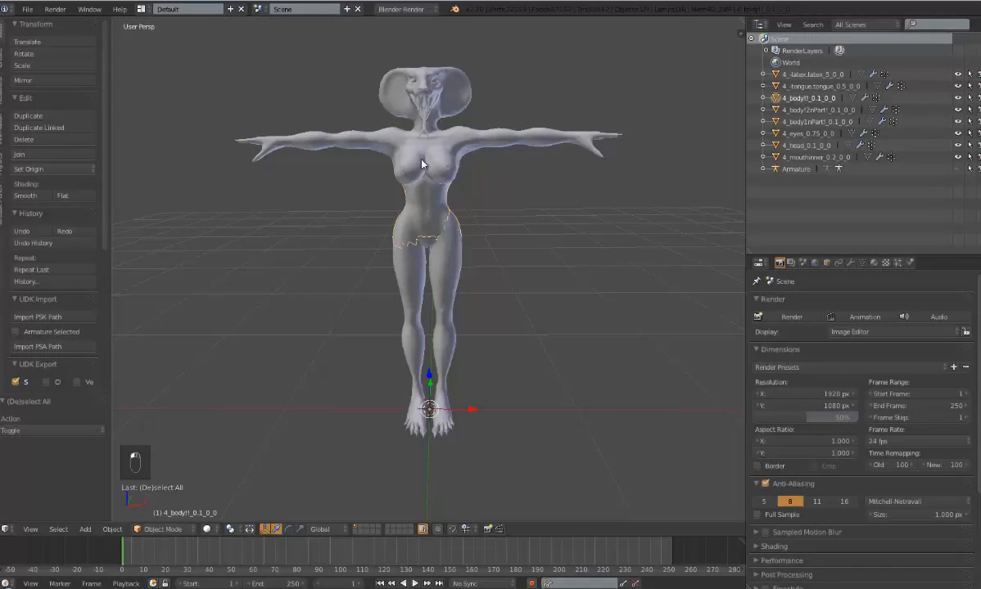
right_click(394, 148)
right_click(408, 73)
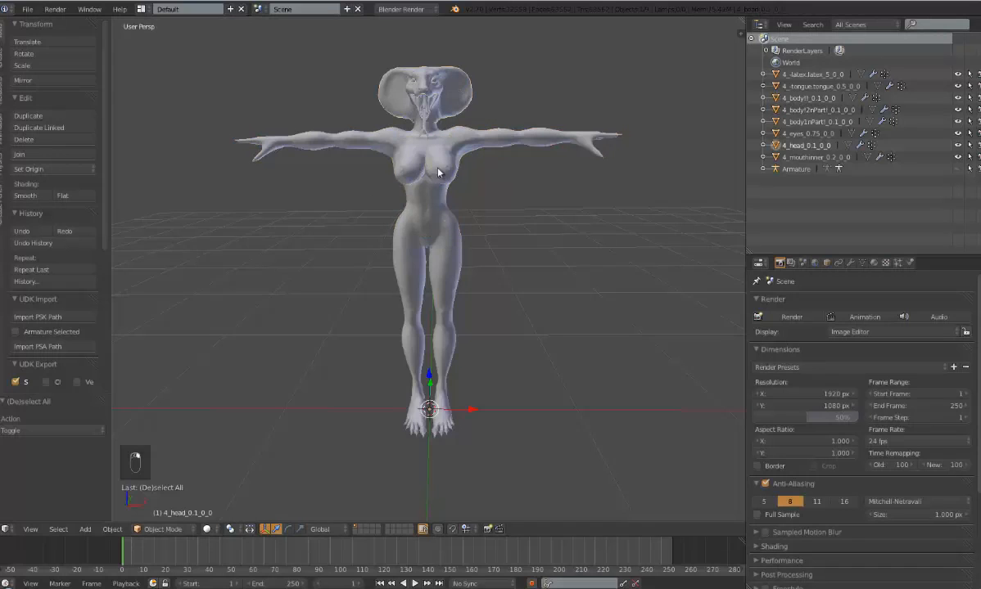
right_click(438, 207)
right_click(456, 260)
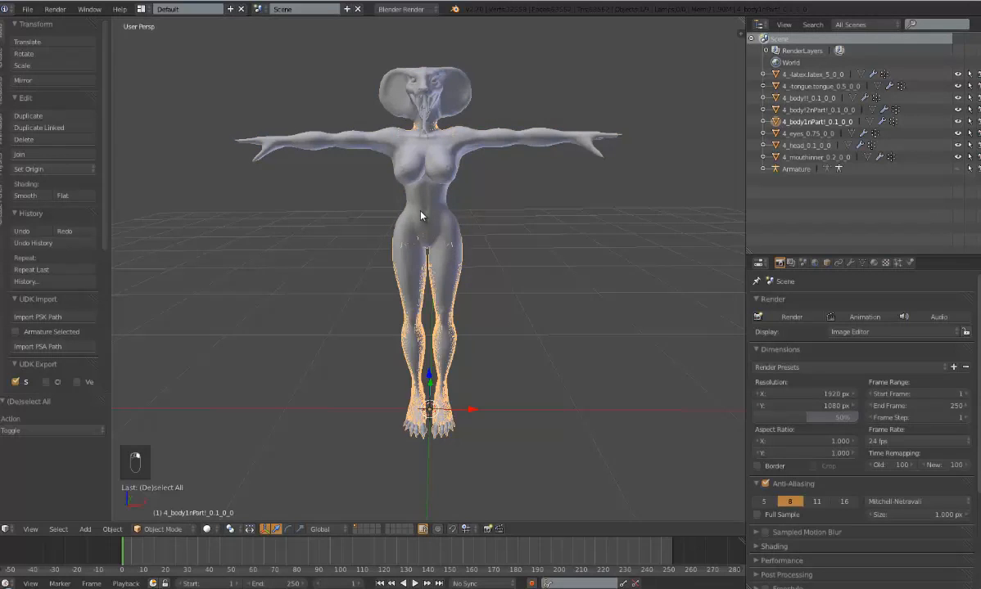
right_click(393, 195)
right_click(381, 157)
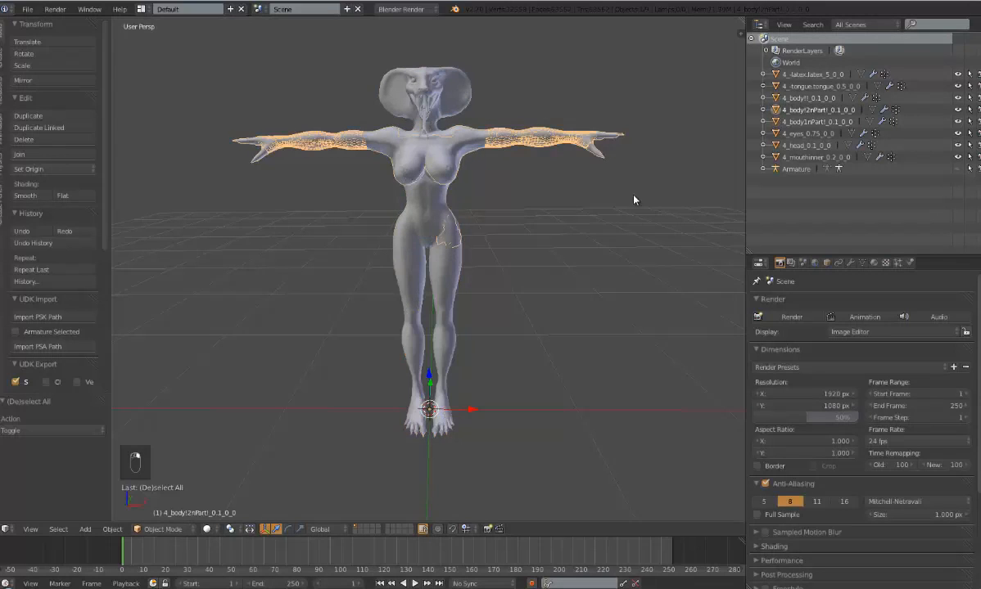
Go through the three body meshes, the eyes, head and mouthinner in the object list, and examine the model from the front
click(814, 99)
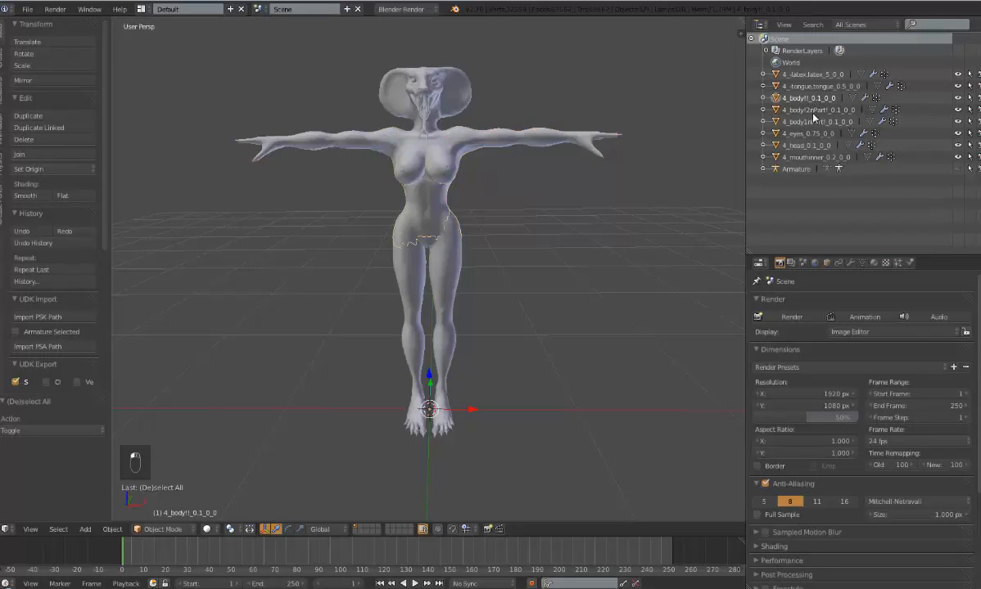
click(814, 113)
click(814, 122)
click(812, 132)
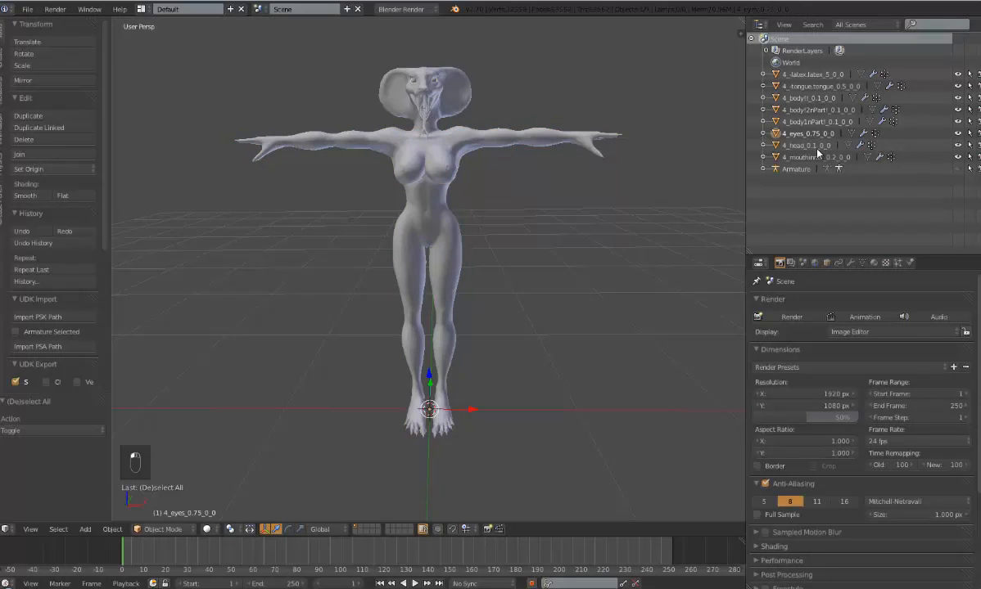
click(810, 145)
click(808, 156)
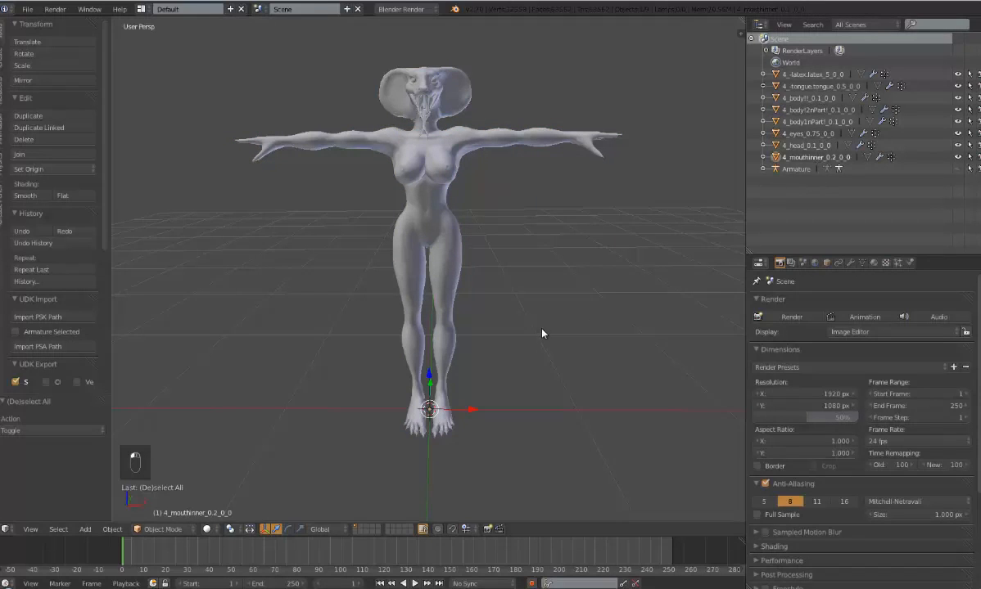
middle_drag(548, 307, 641, 255)
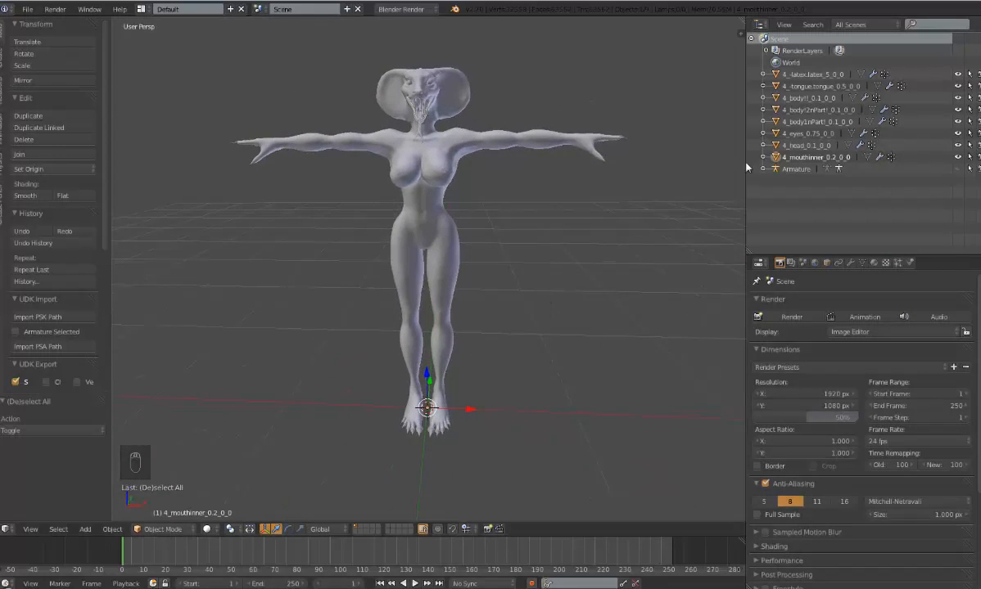
middle_drag(564, 217, 548, 232)
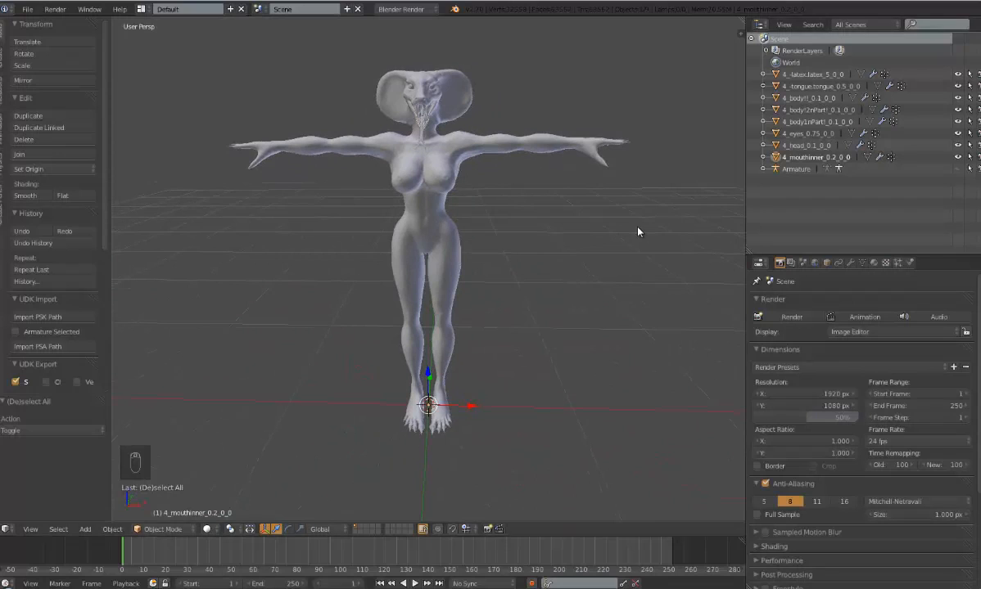
middle_drag(638, 232, 632, 226)
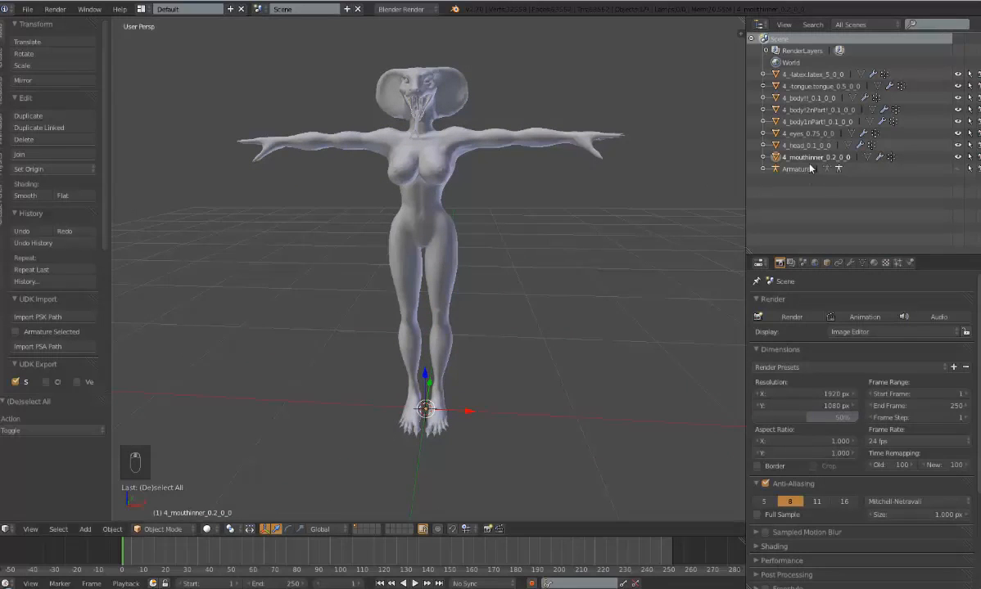
Join 4_body!!_0.1_0_0 and 4_body!2nPart!_0.1_0_0 into the 4_body1nPart!_0.1_0_0 mesh
click(820, 99)
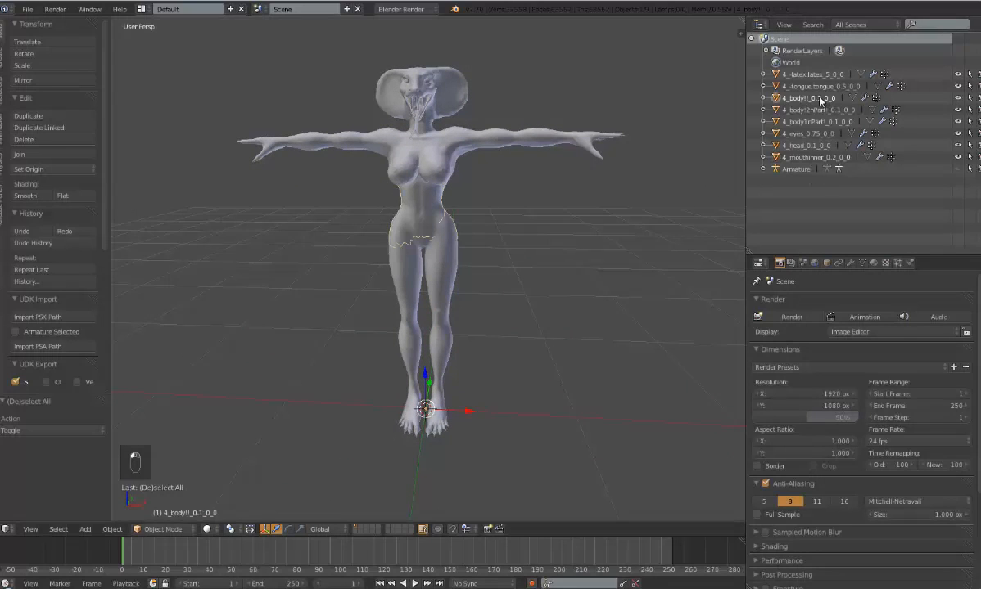
click(817, 120)
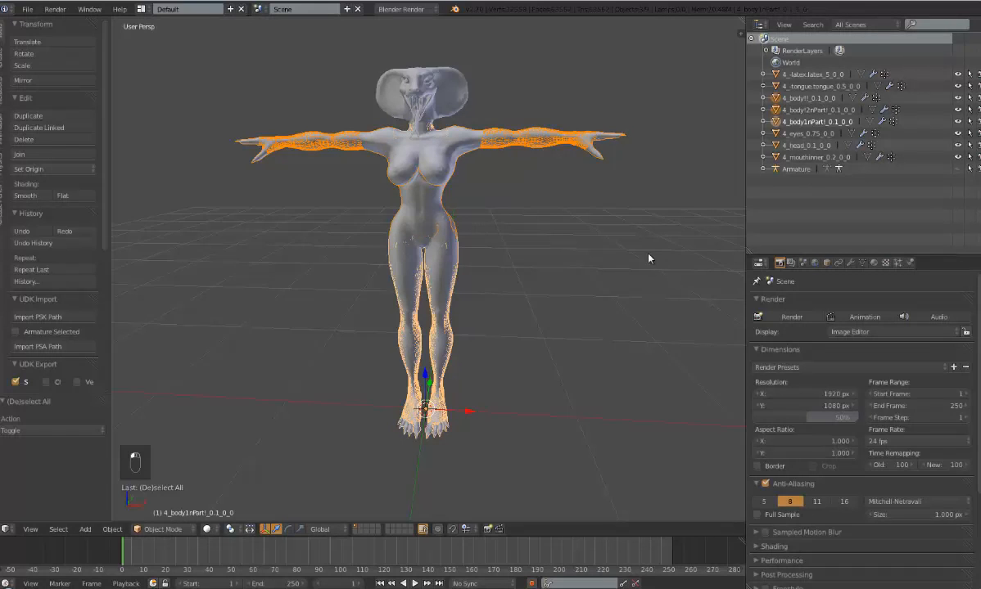
mouse_move(657, 260)
middle_down()
mouse_move(642, 265)
mouse_move(658, 262)
middle_up()
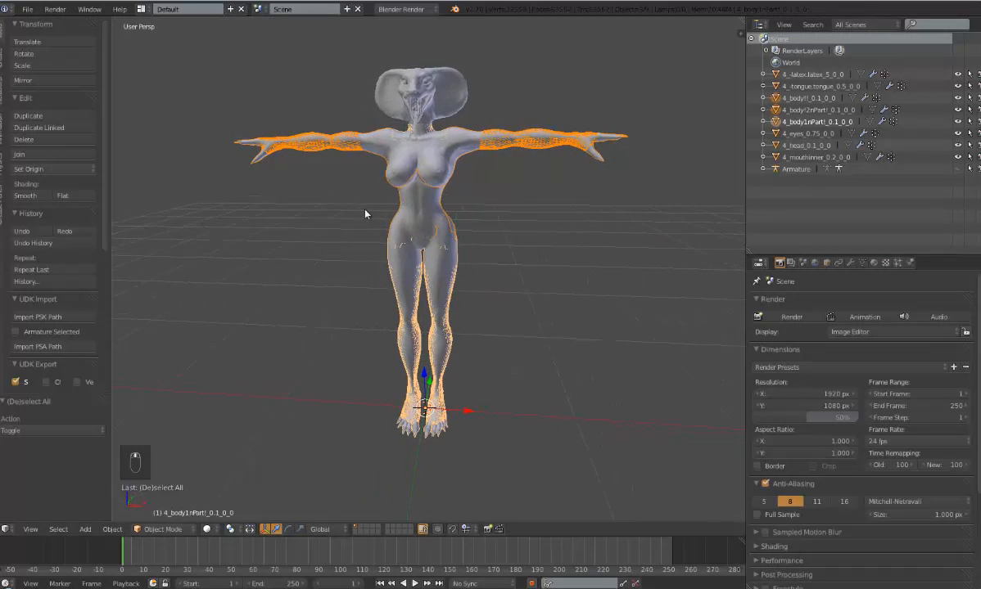
click(803, 98)
shift+click(807, 110)
shift+click(807, 123)
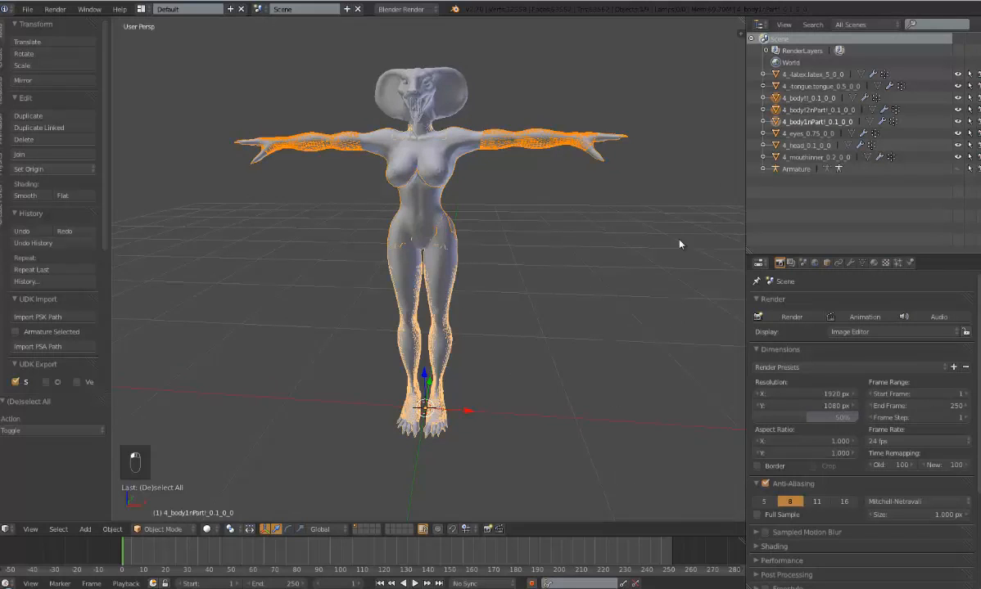
mouse_move(546, 284)
middle_down()
mouse_move(607, 283)
mouse_move(554, 285)
middle_up()
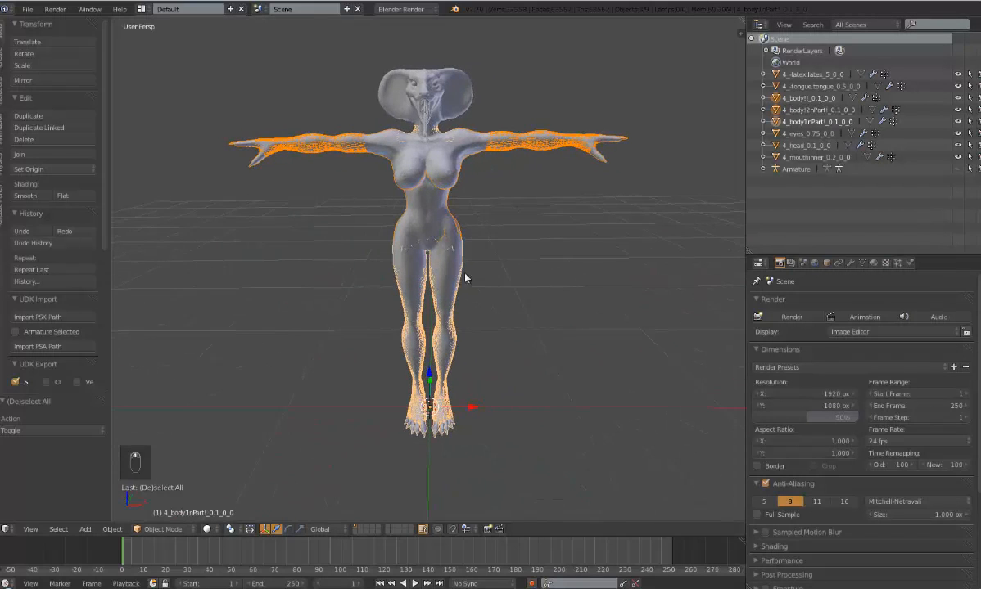
click(30, 155)
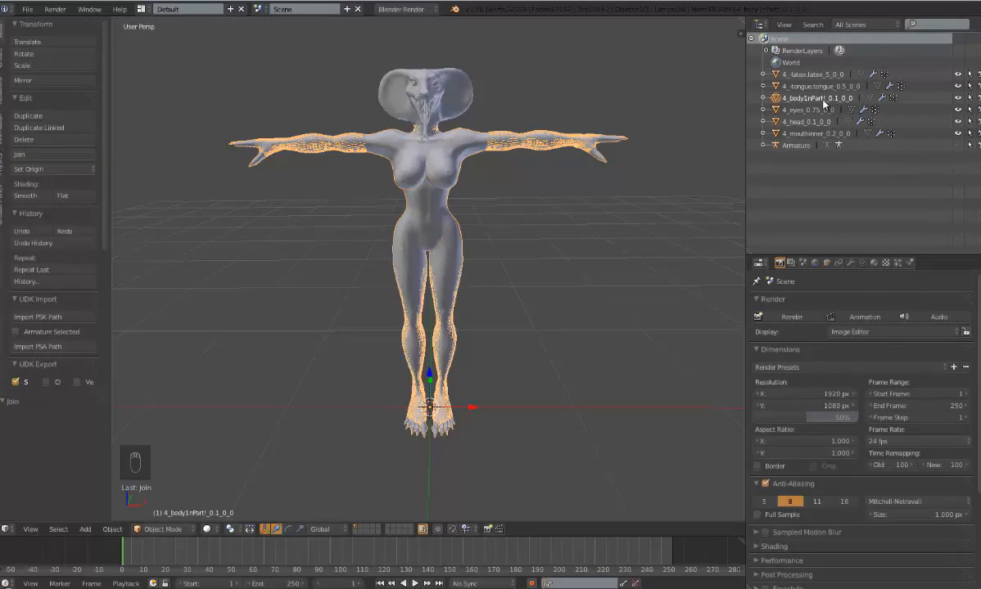
Remove doubles across all vertices of the joined body mesh in Edit Mode, and return to Object Mode
middle_drag(514, 225, 530, 245)
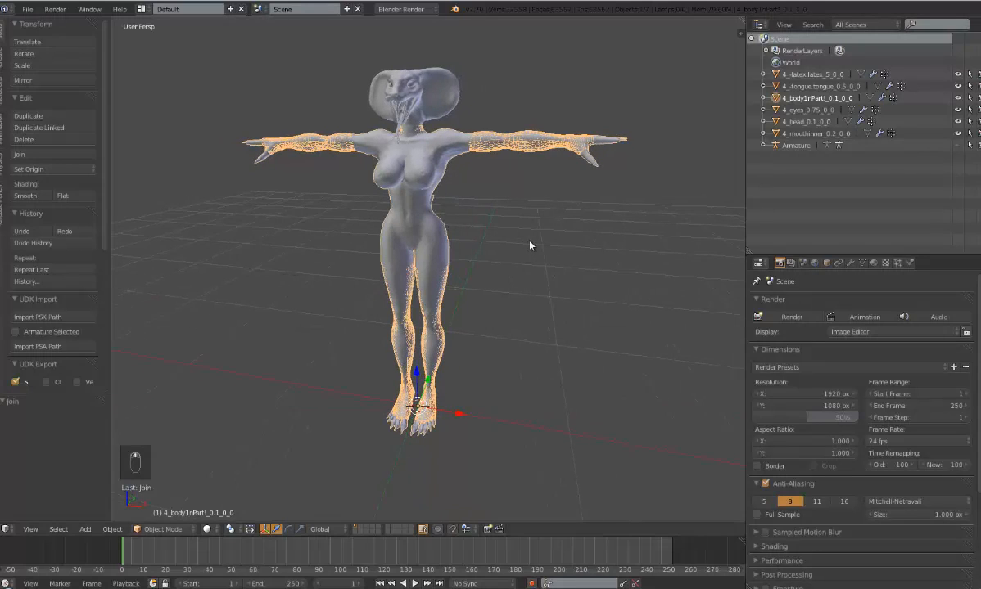
key(Tab)
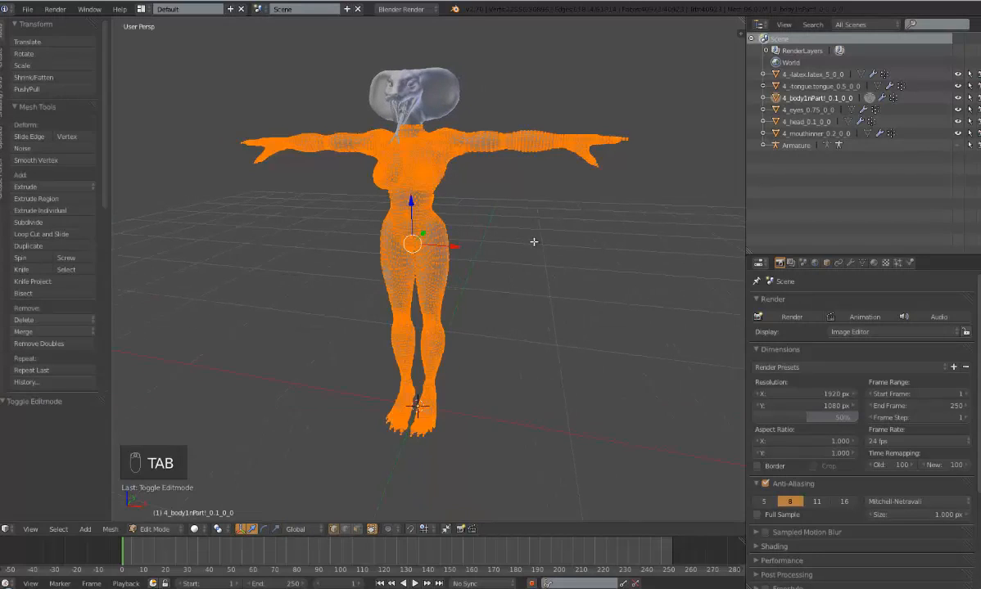
key(a)
key(a)
key(a)
key(a)
middle_drag(309, 241, 333, 238)
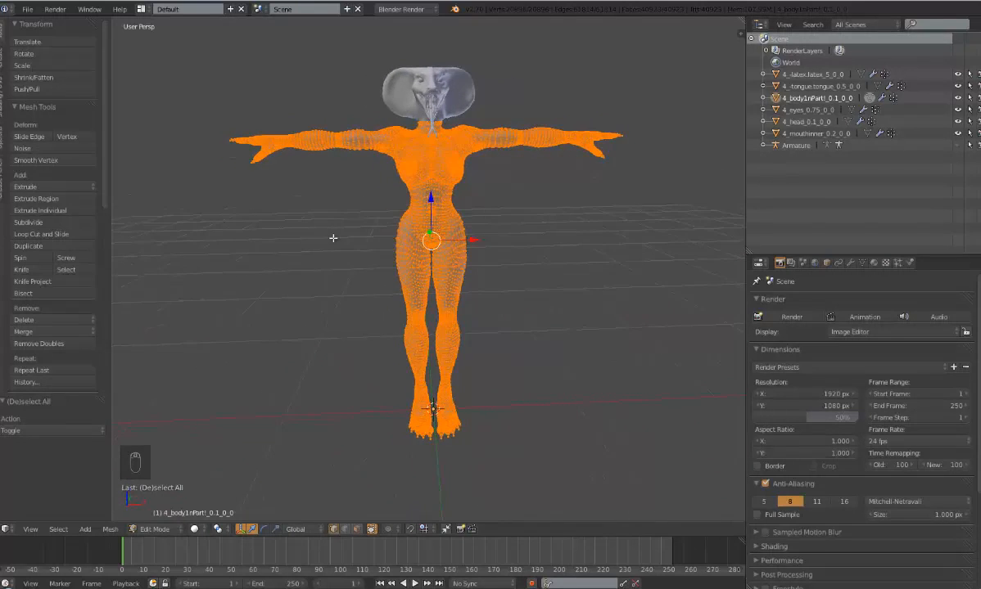
click(73, 344)
key(Tab)
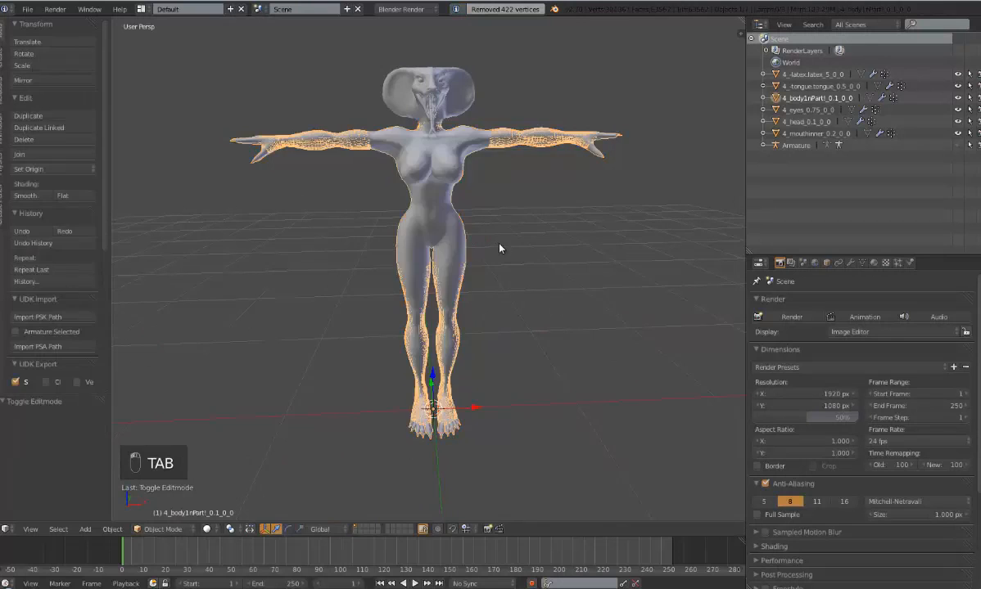
Run Remove Doubles a second time on the whole joined body mesh, and go back to Object Mode
key(Tab)
key(a)
key(a)
key(a)
key(a)
key(a)
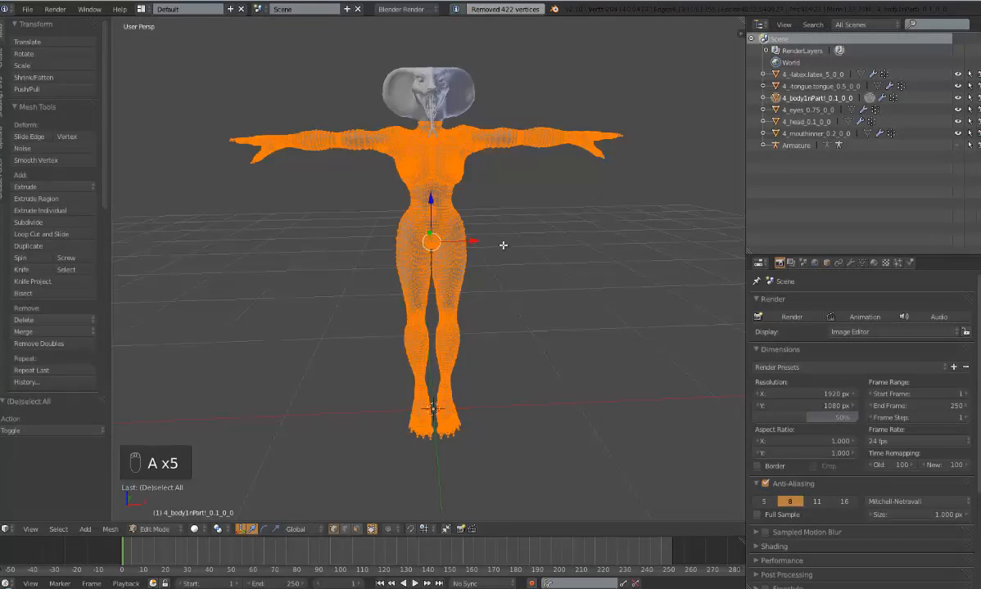
click(58, 344)
key(Tab)
middle_drag(545, 252, 546, 255)
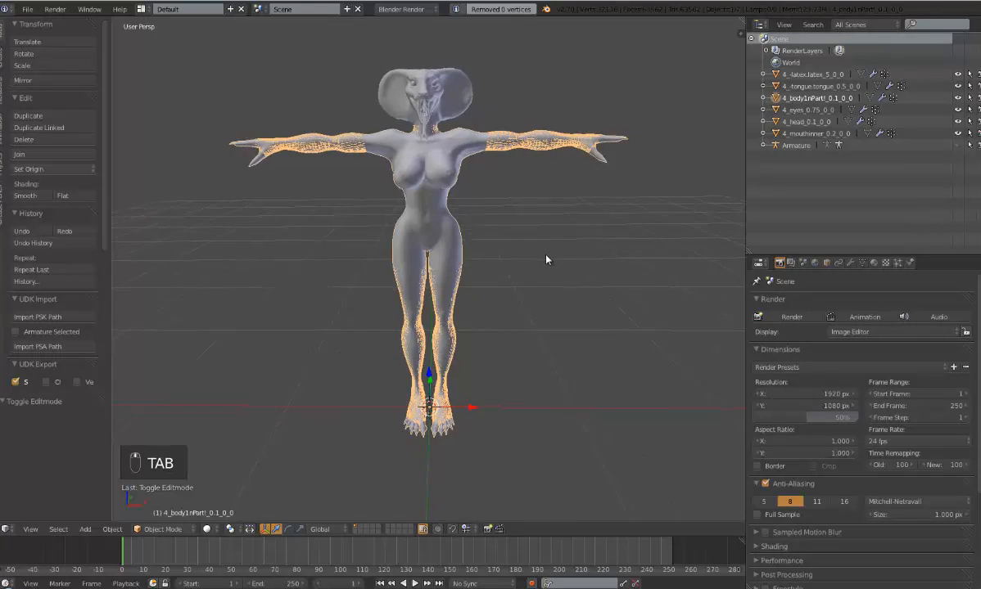
Expand the joined body object's hierarchy to examine Material.003, Material.005 and Material.004 with their textures
click(763, 97)
click(776, 109)
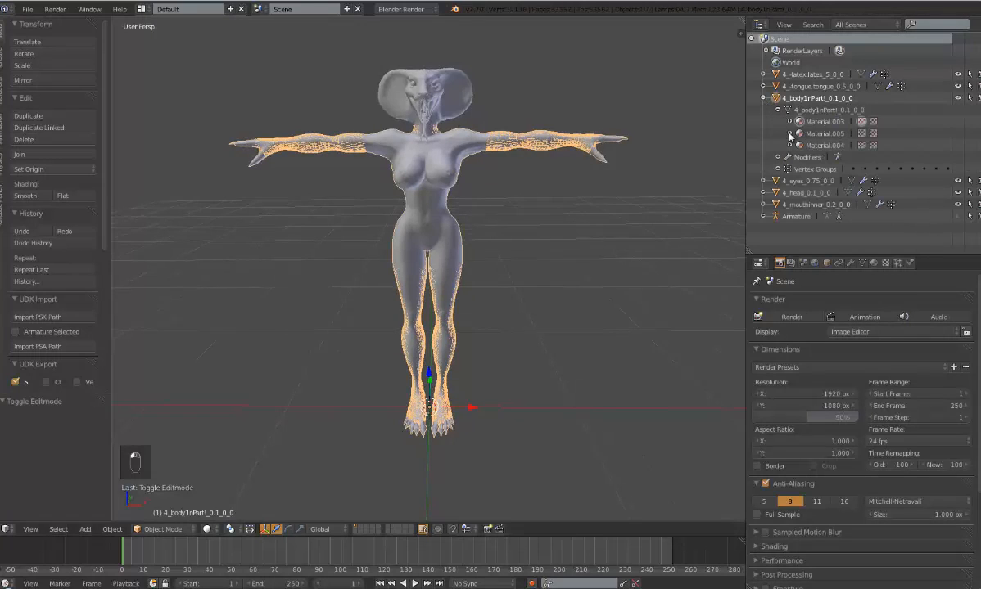
click(789, 145)
click(789, 134)
click(789, 121)
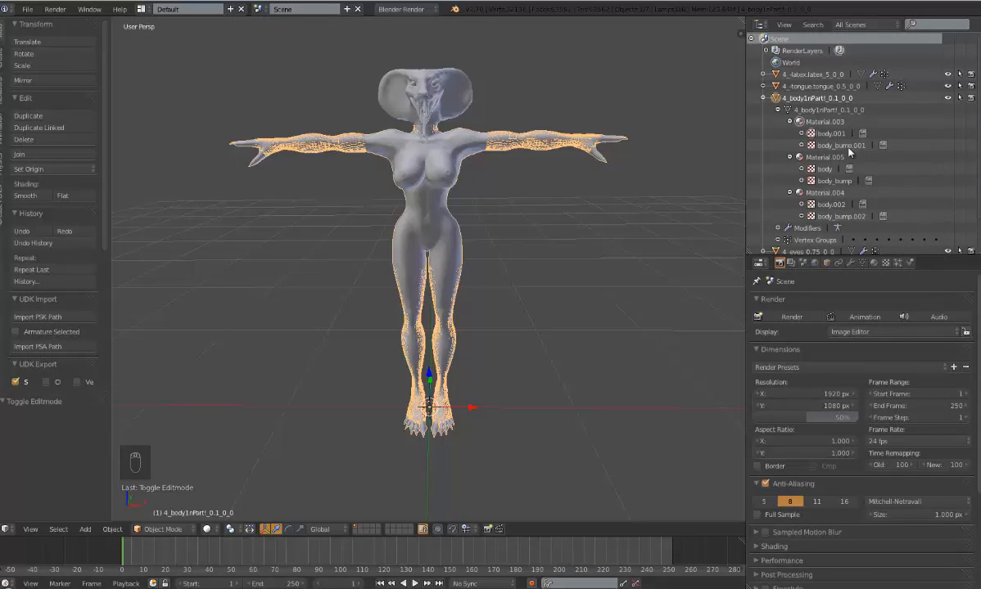
scroll(857, 117, down, 1)
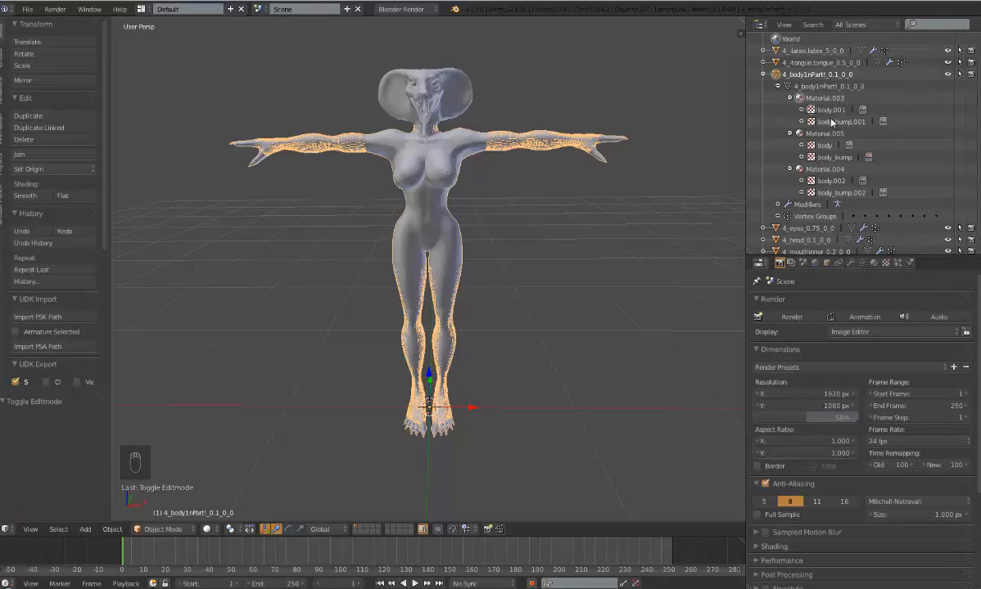
Remove the duplicate Material.003 and Material.004 slots from the joined body mesh, keeping only Material.005
click(874, 264)
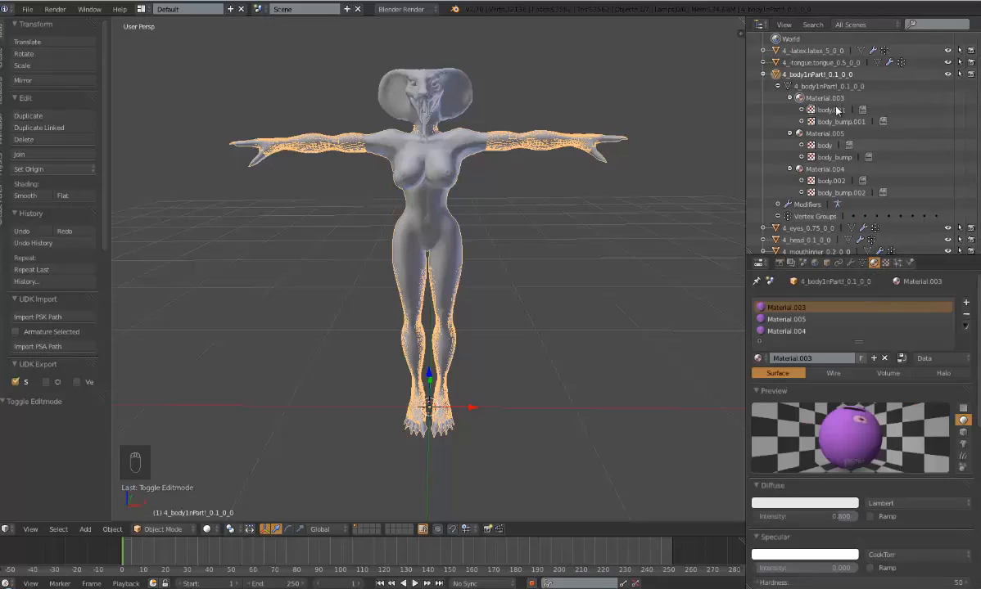
click(966, 318)
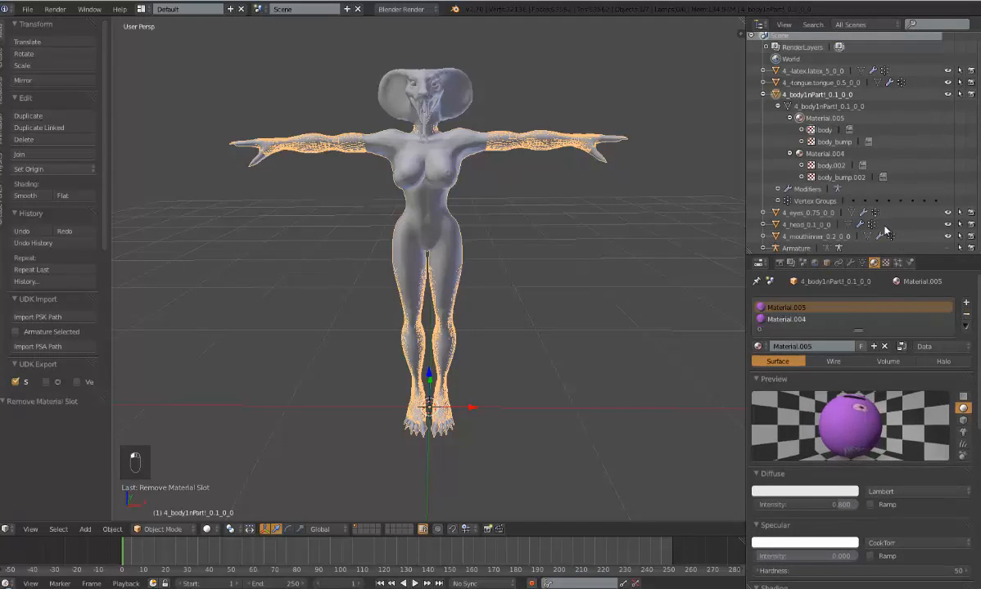
click(838, 155)
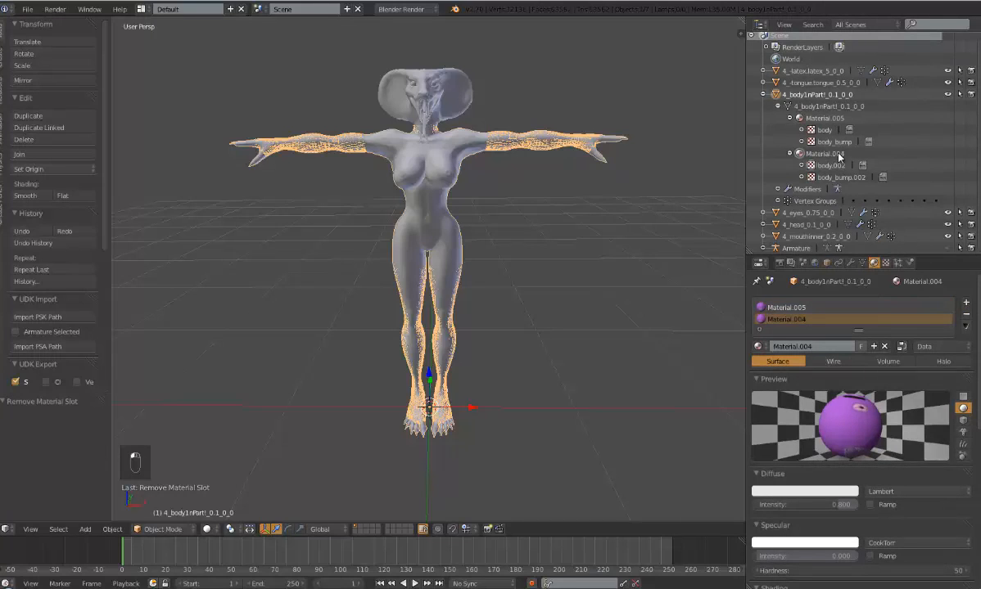
click(965, 314)
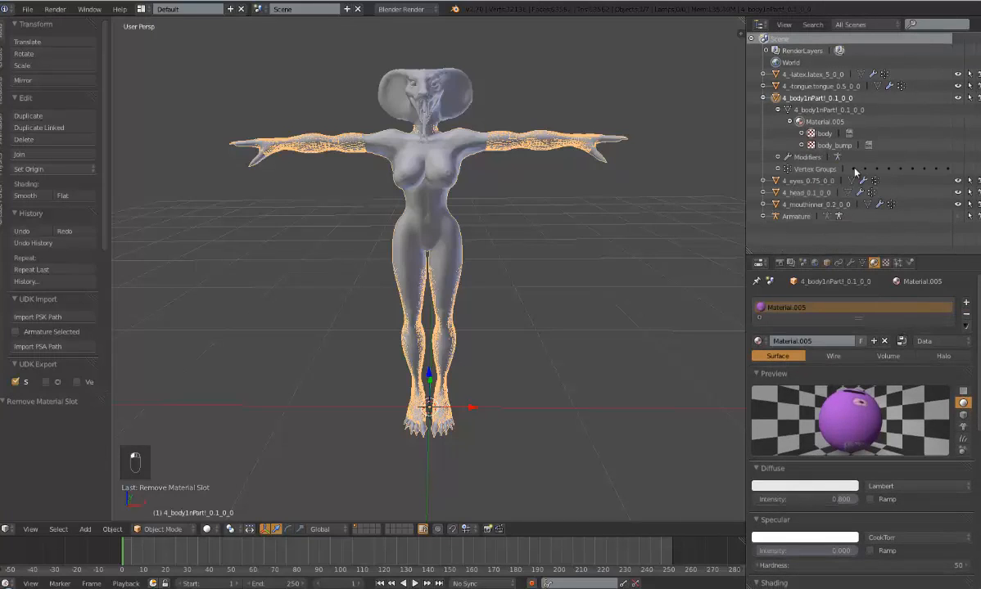
Rename Material.005 as Body, and give the joined body object the name Body as well
double_click(825, 123)
text(bod)
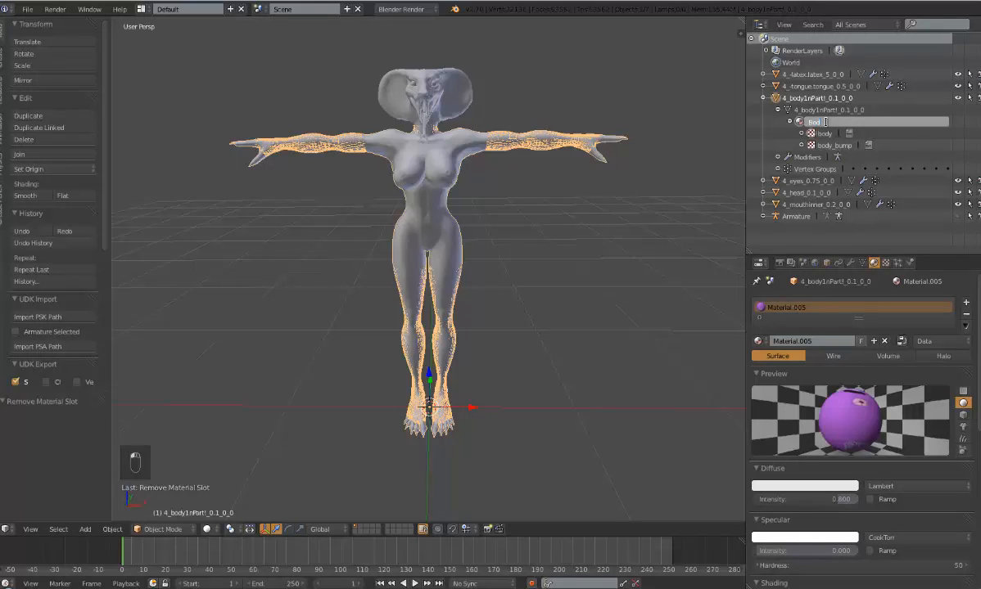
text(y)
key(Return)
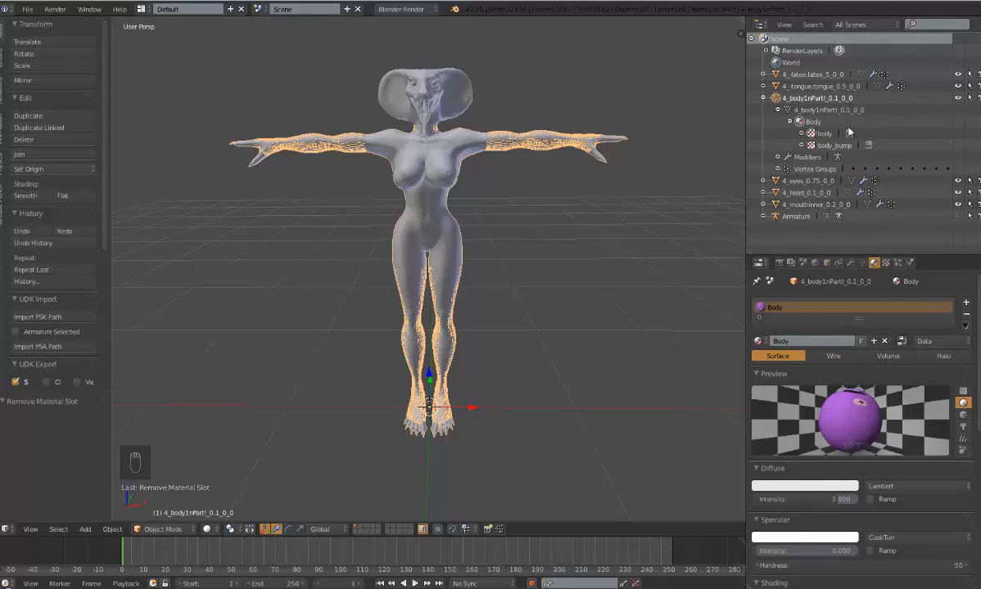
double_click(809, 99)
text(Body)
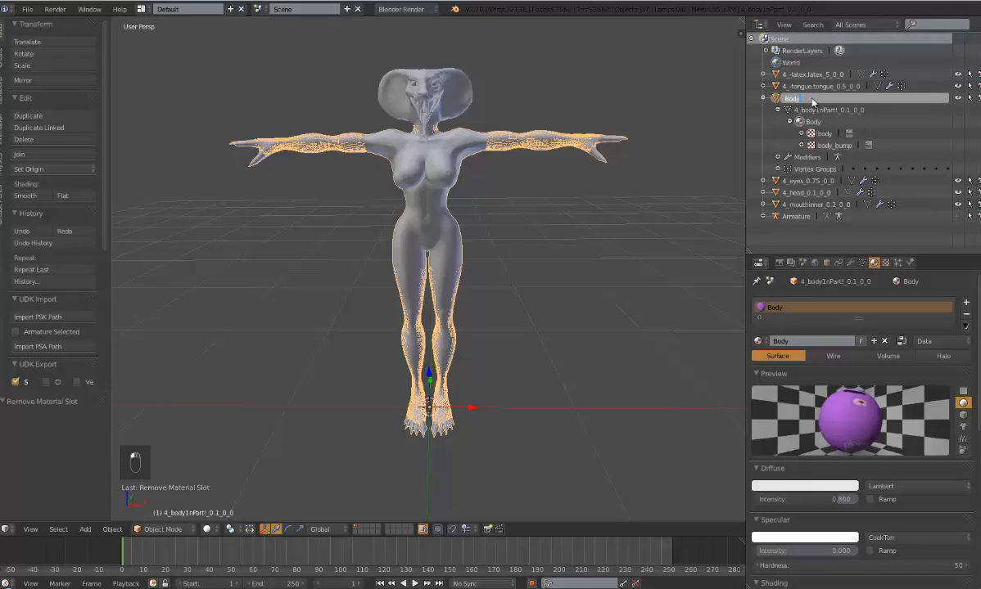
key(Return)
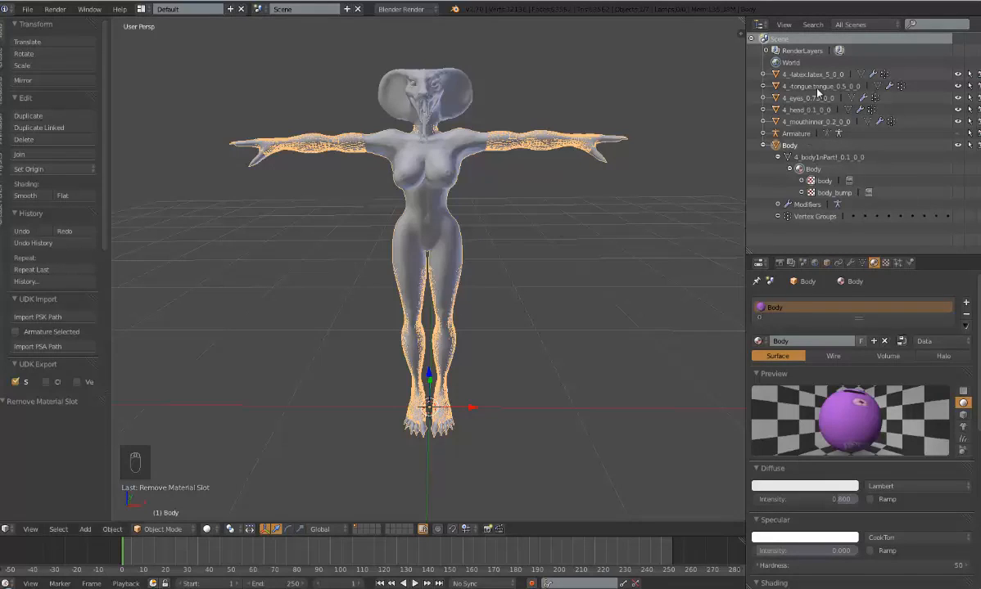
Rename the head mesh's Material.001 as Head, and give the 4_head_0.1_0_0 object the name Head too
click(763, 112)
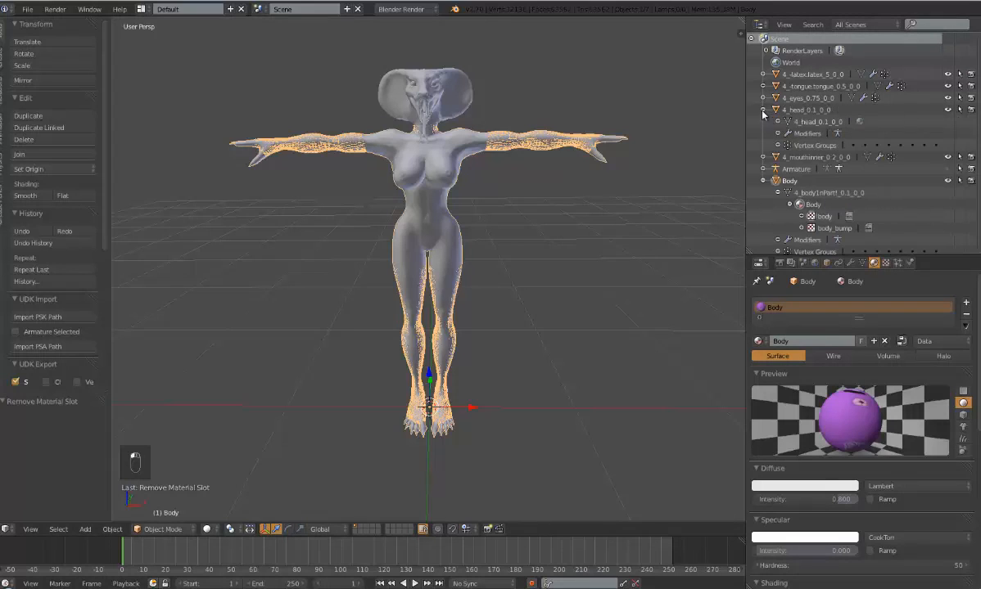
click(778, 122)
click(789, 133)
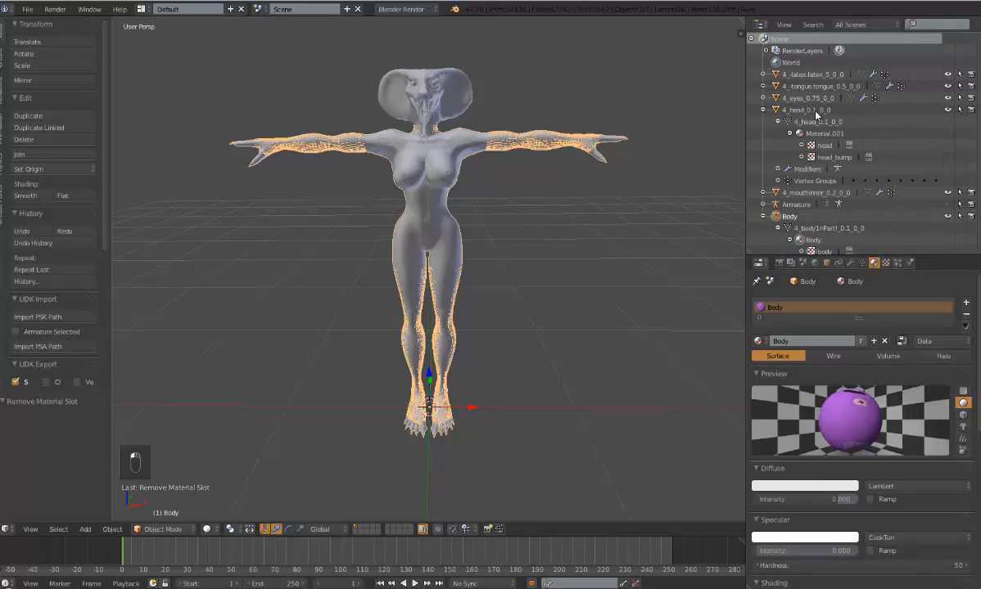
click(823, 133)
double_click(826, 132)
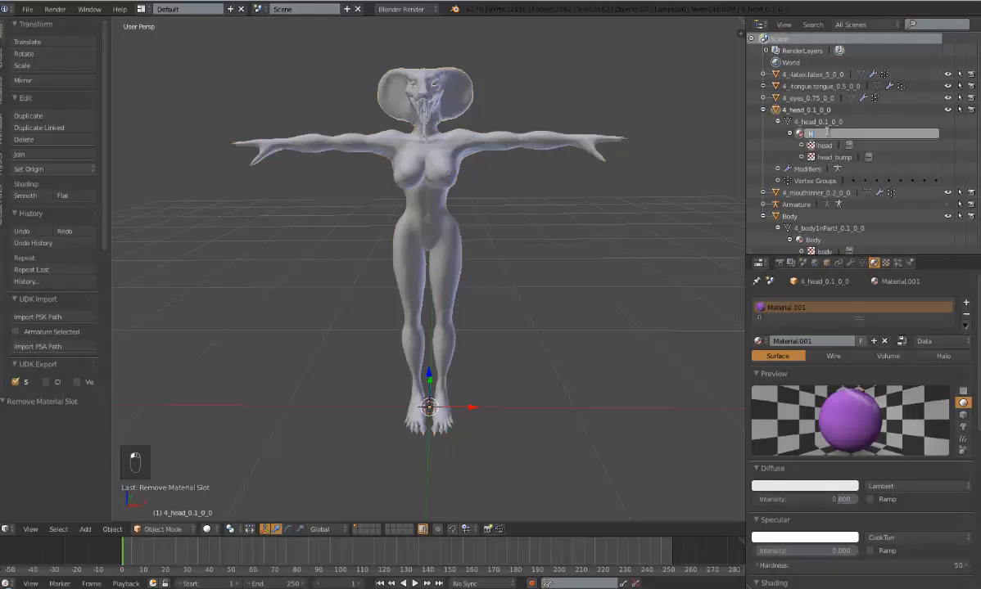
key(Return)
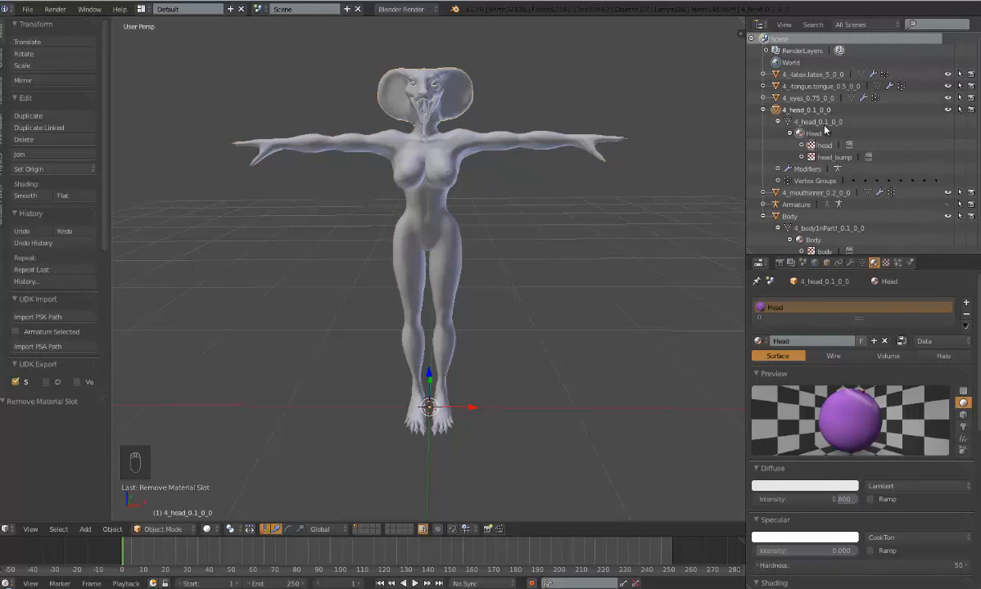
double_click(818, 110)
text(Head)
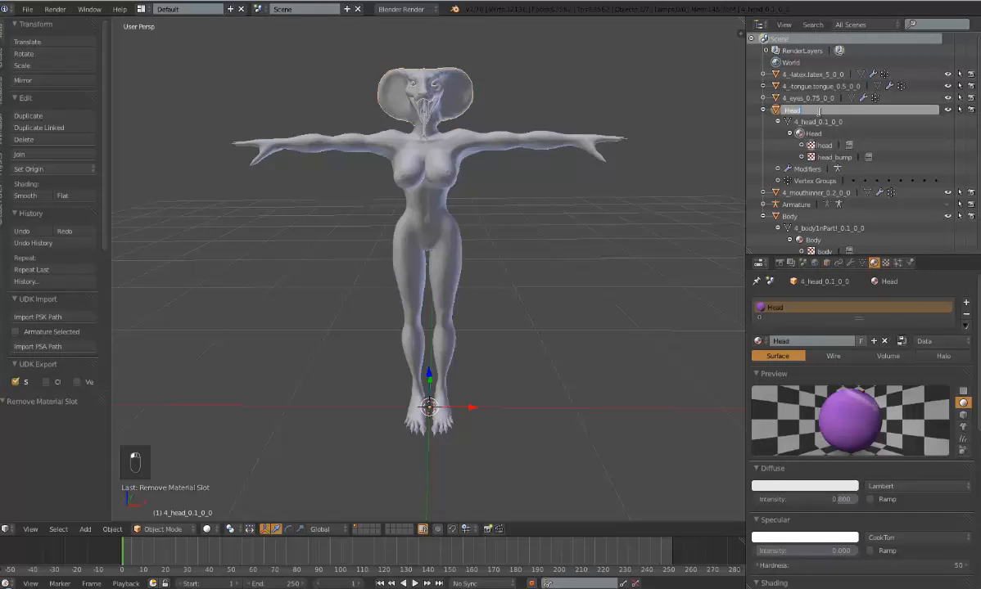
key(Return)
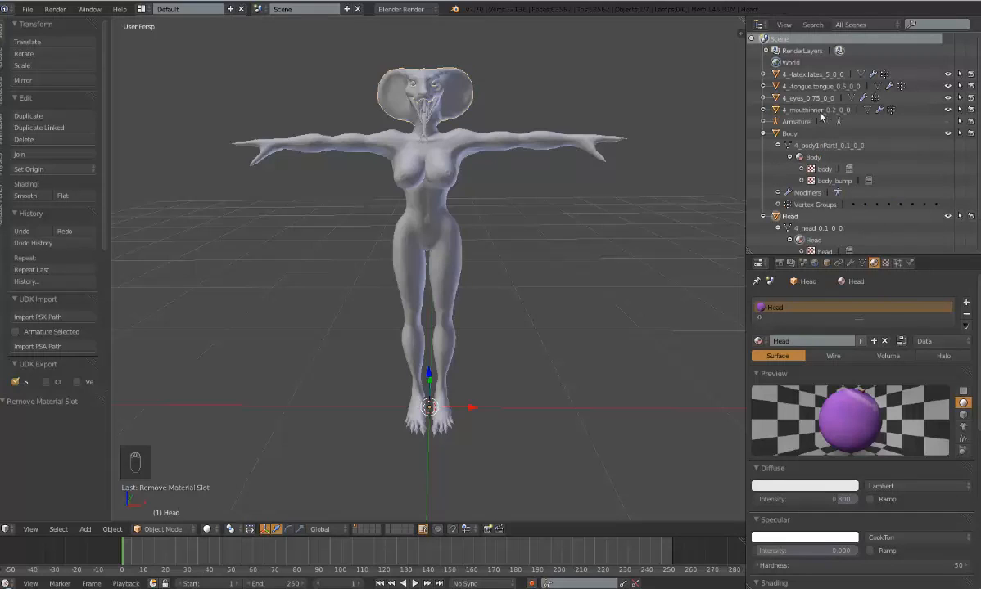
Rename Material.006 of the inner mouth mesh and the 4_mouthinner_0.2_0_0 object itself as Mouth_Inner
click(763, 109)
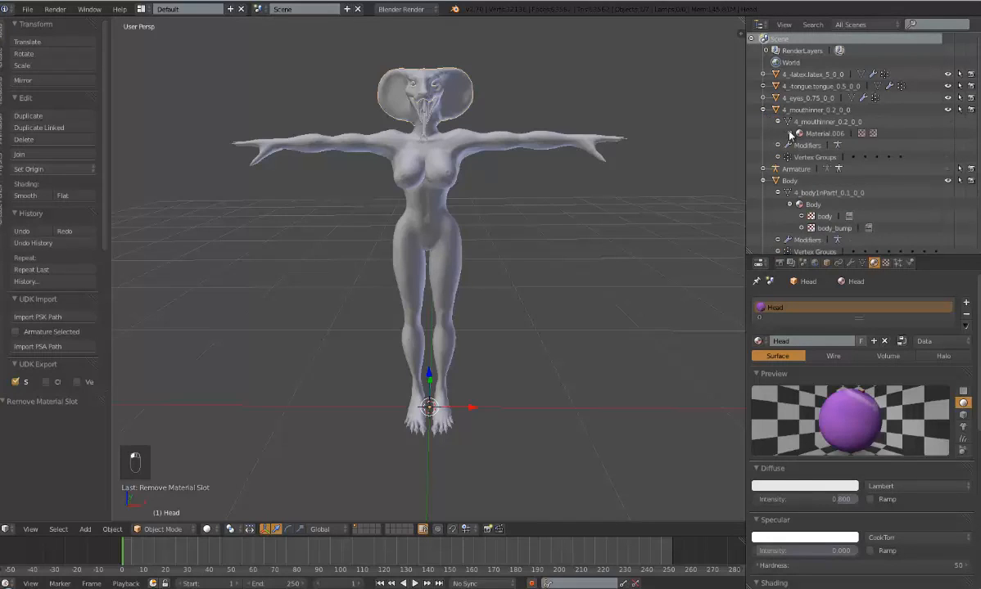
click(778, 121)
double_click(835, 135)
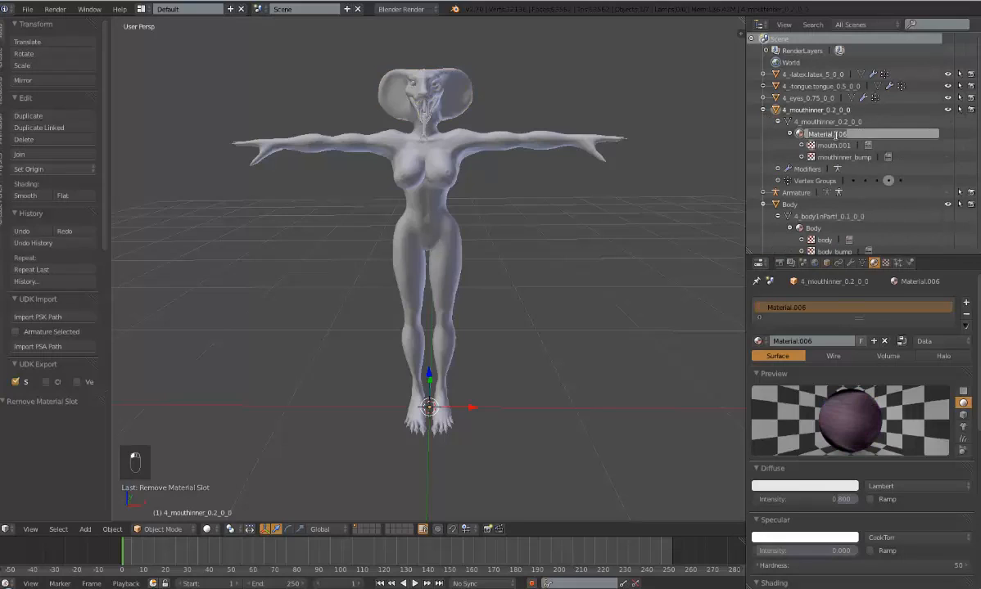
text(Mouth_Inner)
key(Return)
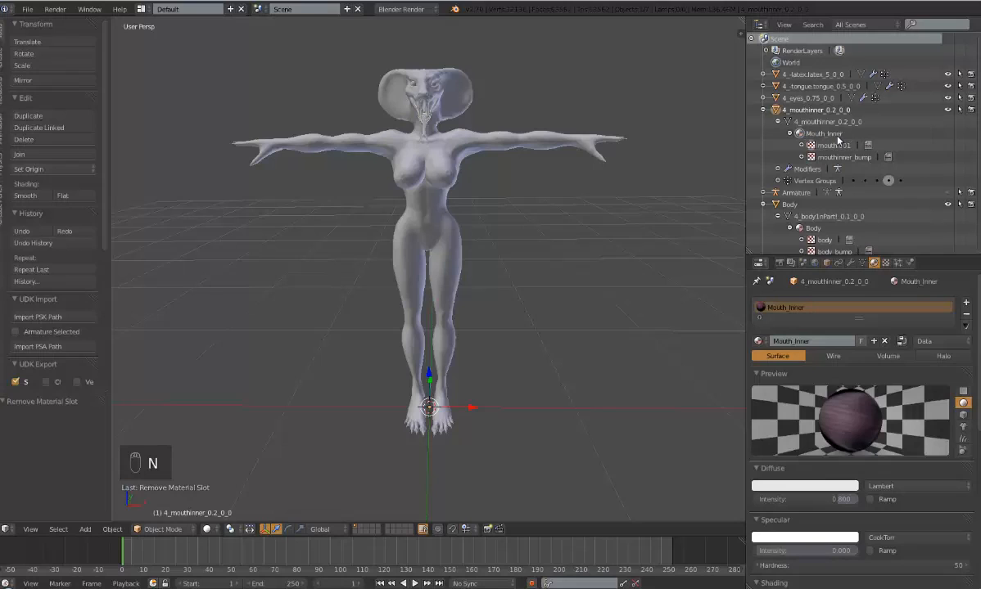
double_click(824, 107)
text(Mo)
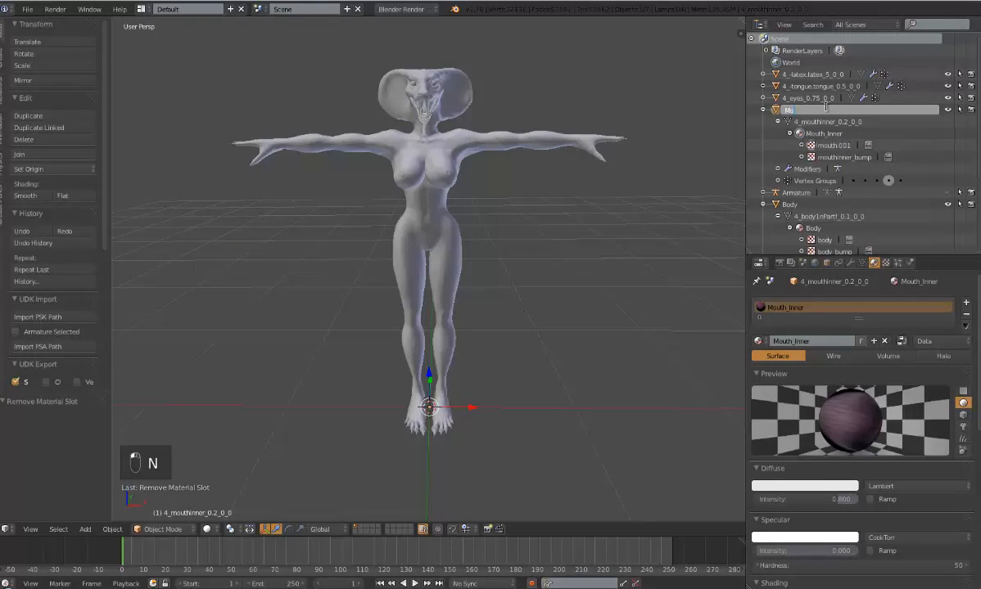
text(uth_Inner)
key(Return)
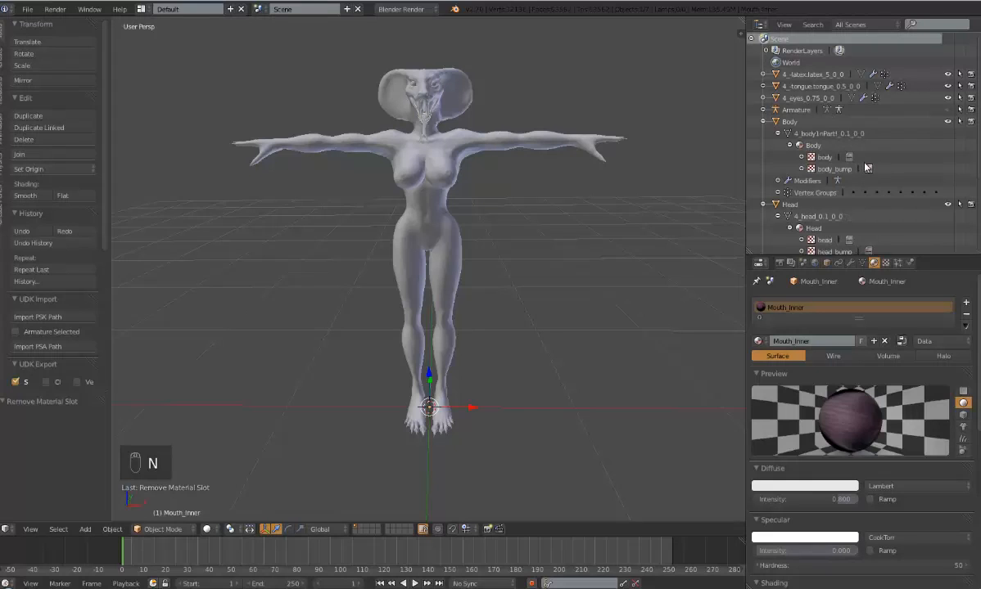
Rename the tongue mesh's Material.002 and its 4_-tongue.tongue_0.5_0_0 object as Tongue
click(763, 85)
click(778, 98)
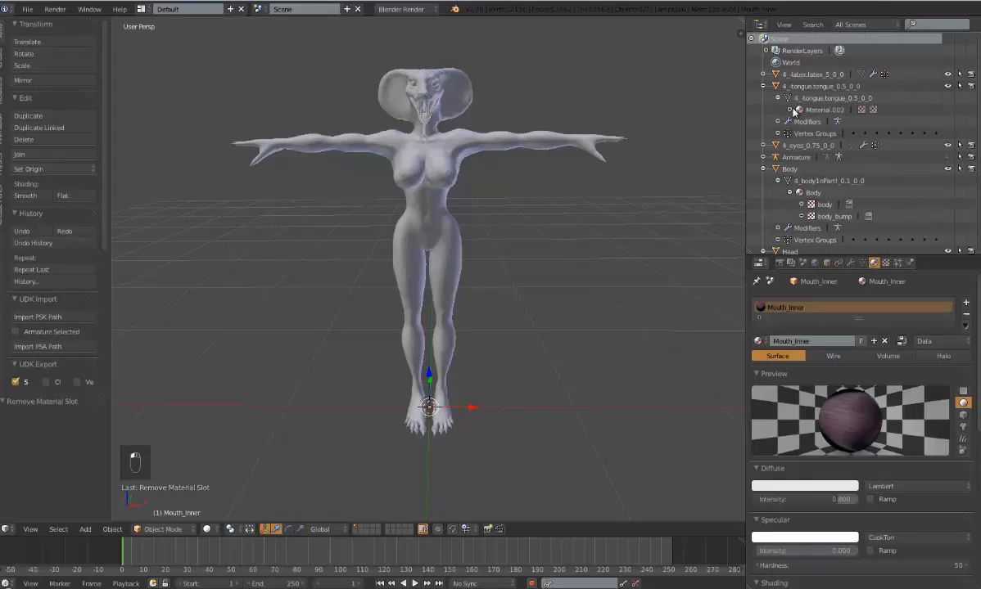
click(789, 110)
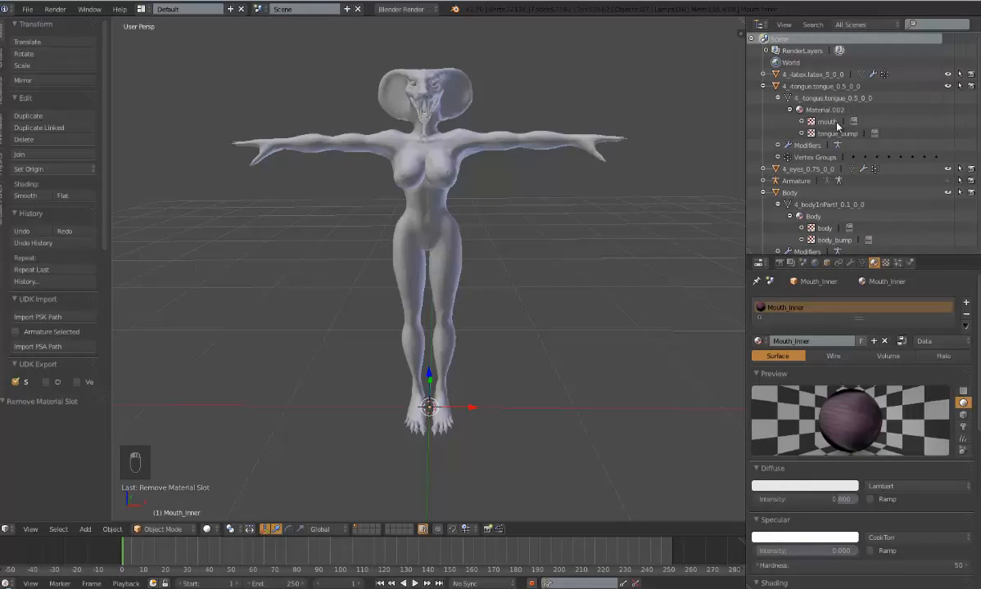
double_click(831, 111)
text(Tongue)
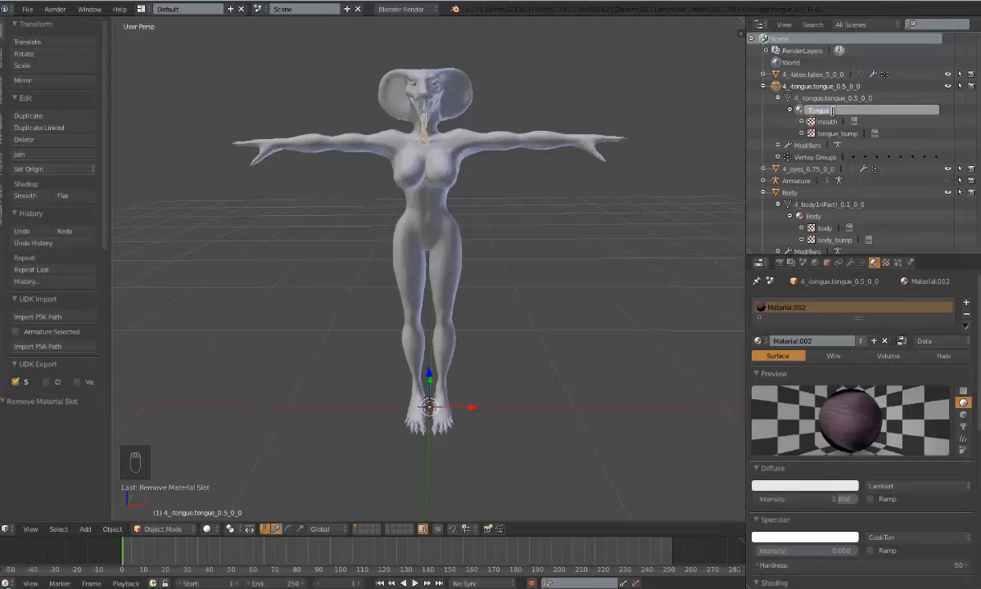
key(Return)
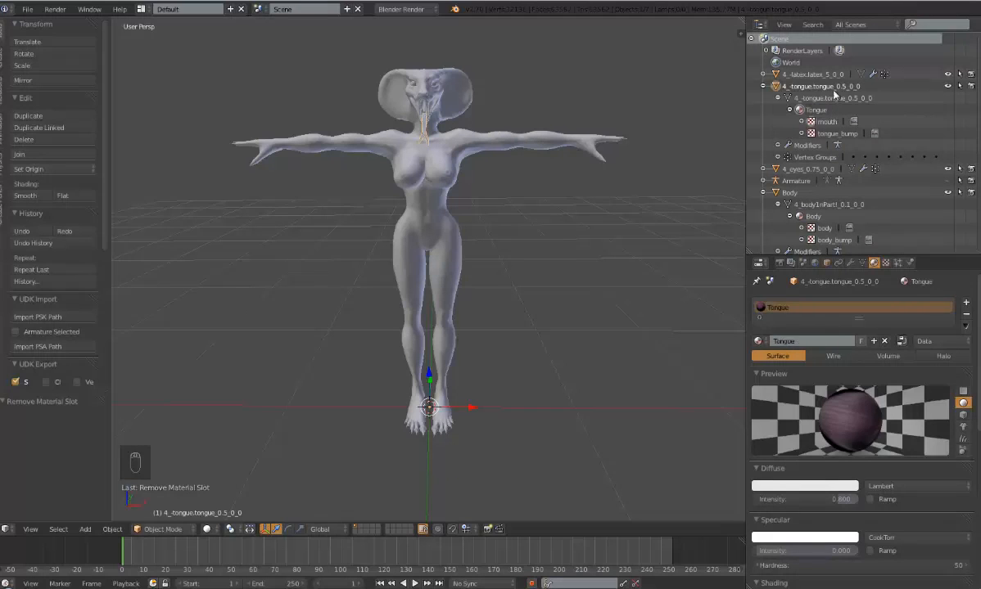
double_click(833, 87)
text(T)
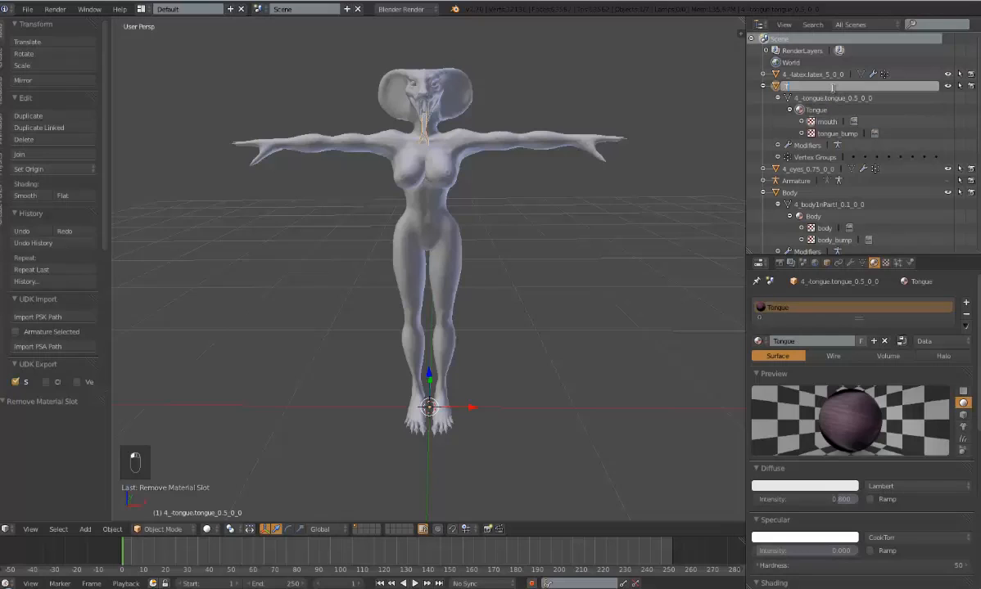
text(ongue)
key(Return)
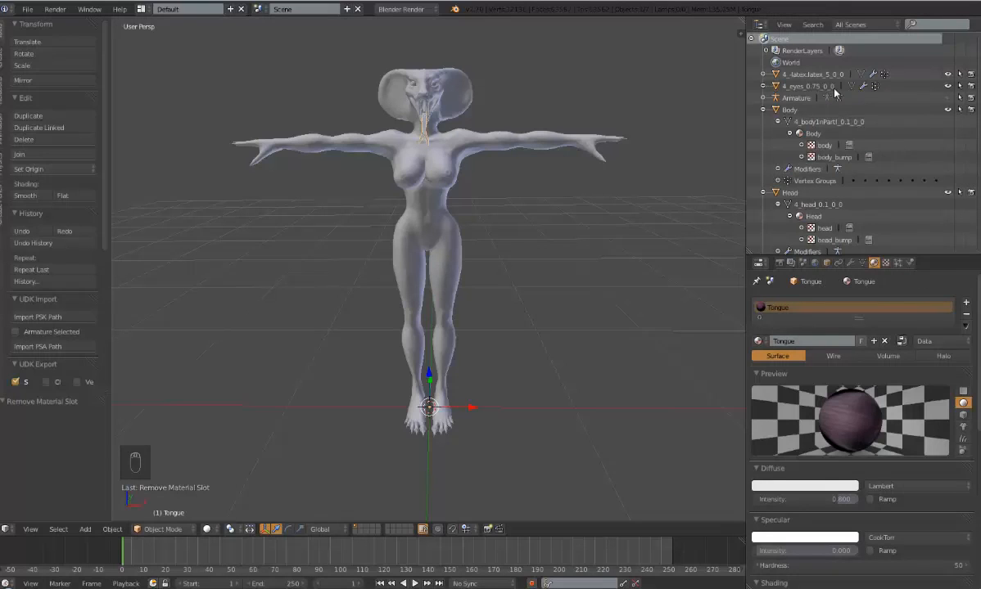
Rename Material.007 on the eye mesh as Eyes, and name the 4_eyes_0.75_0_0 object Eyes as well
click(762, 86)
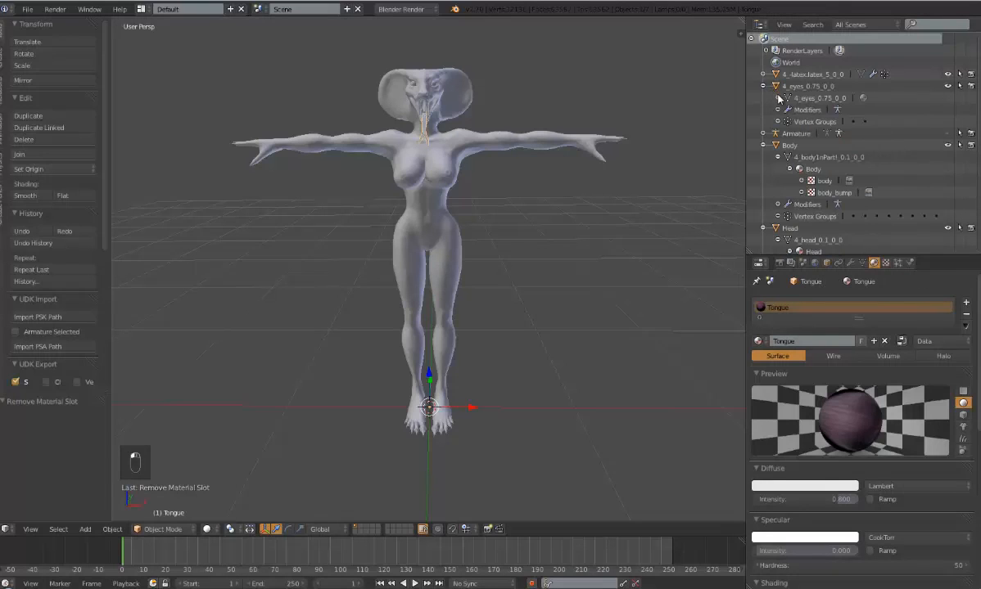
click(778, 99)
click(790, 109)
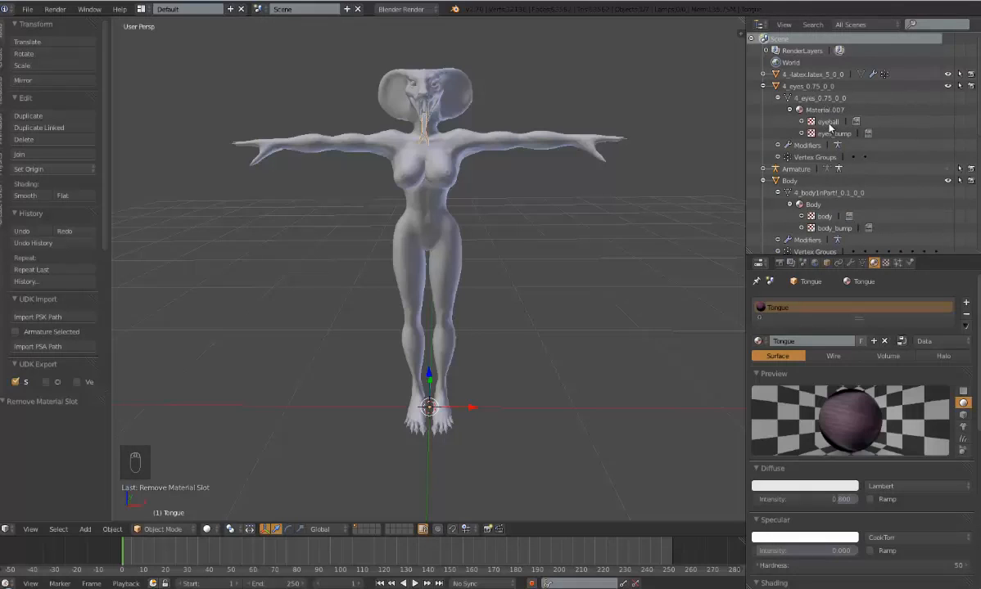
double_click(819, 109)
text(Eye)
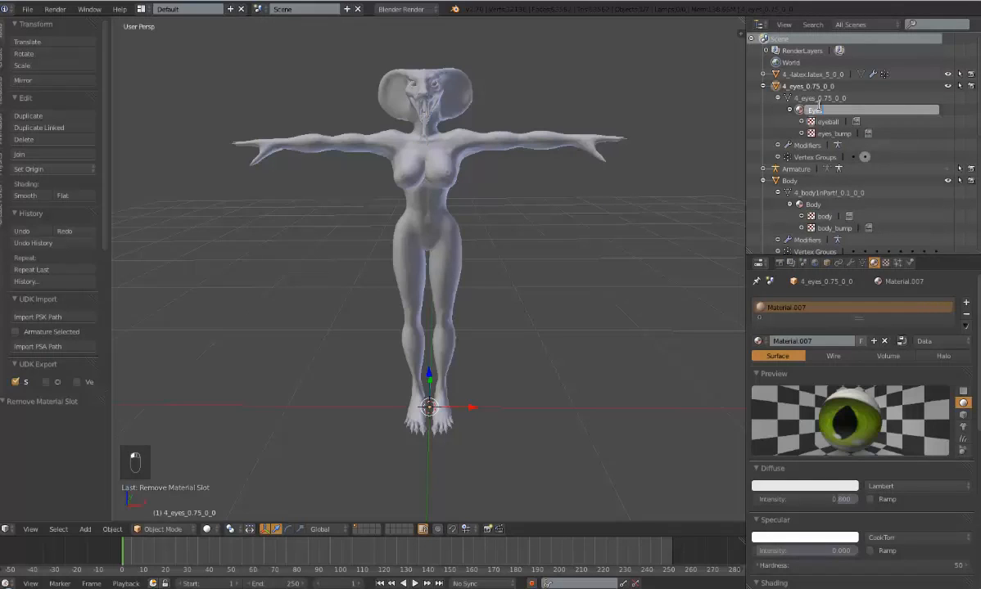
text(s)
key(Return)
double_click(812, 85)
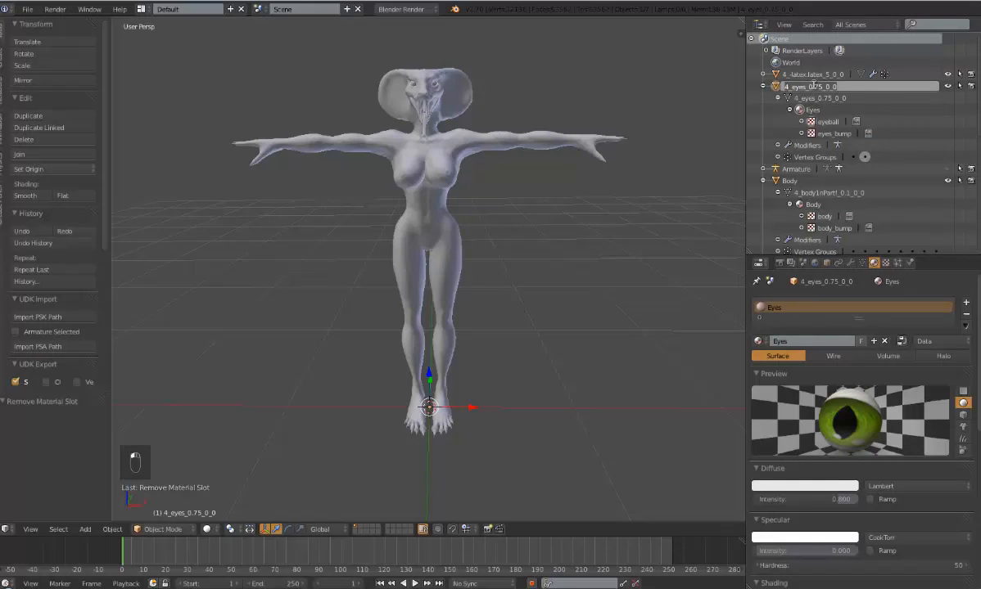
text(Eyes)
key(Return)
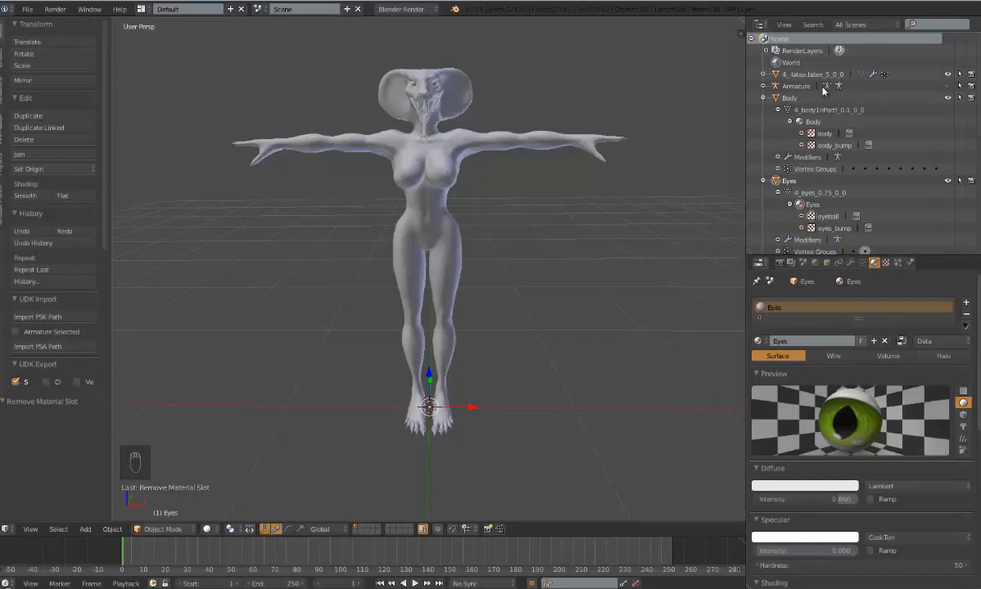
Rename the latex mesh's material as Latex, and rename the 4_-latex.latex_5_0_0 object as Latex
scroll(856, 127, down, 8)
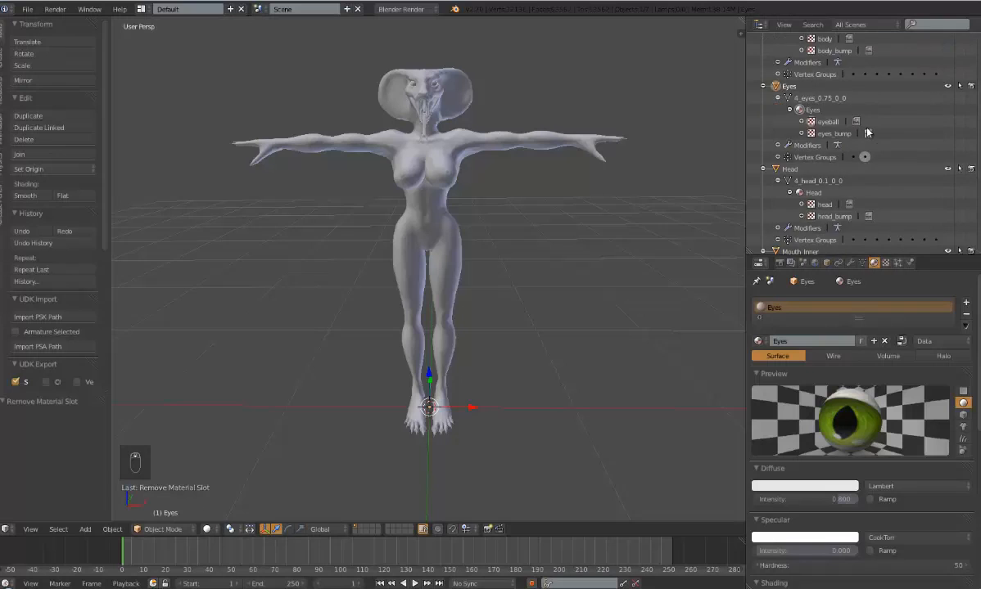
scroll(867, 124, down, 2)
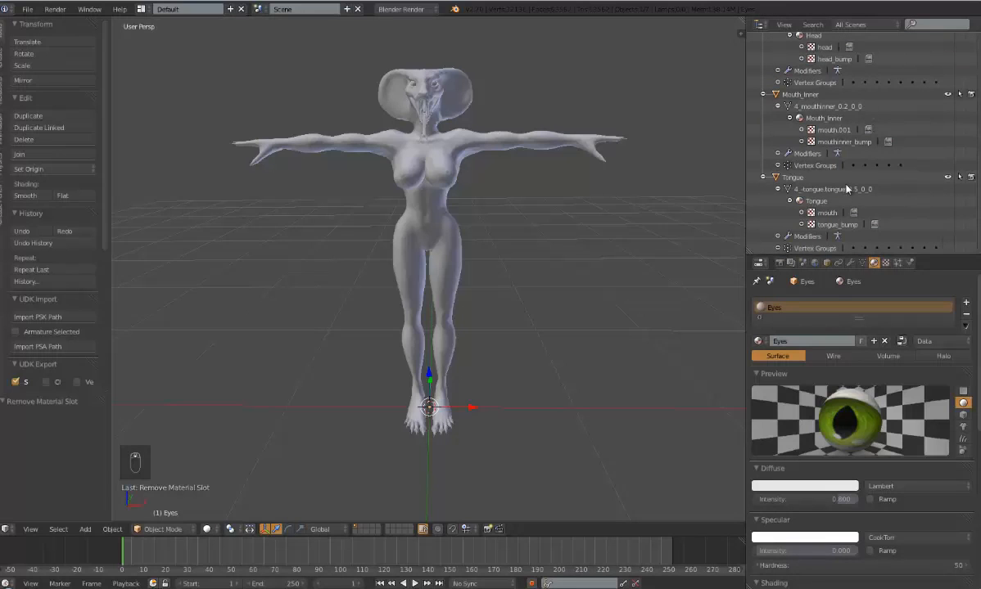
scroll(847, 190, up, 10)
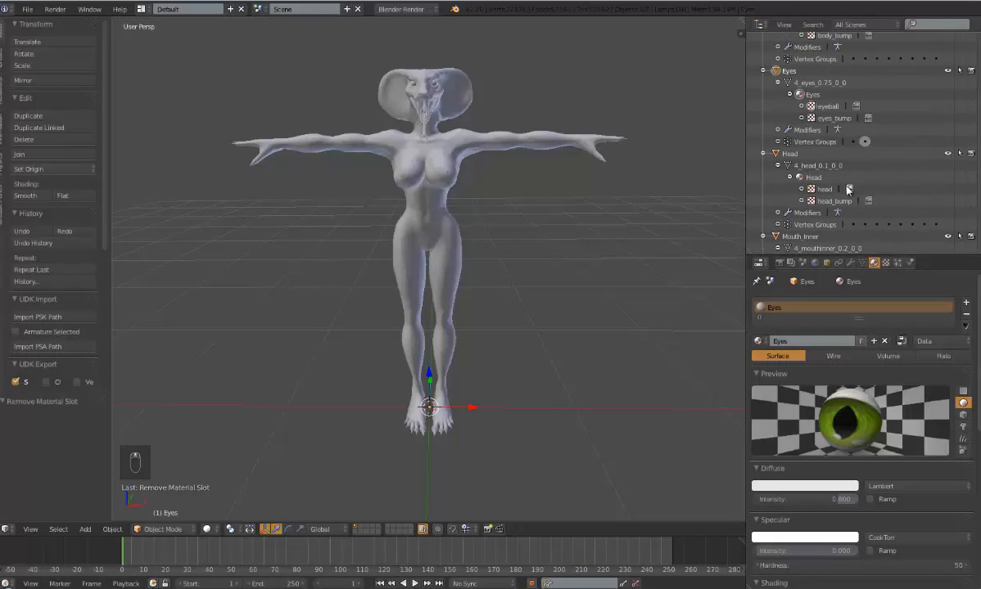
scroll(826, 185, up, 1)
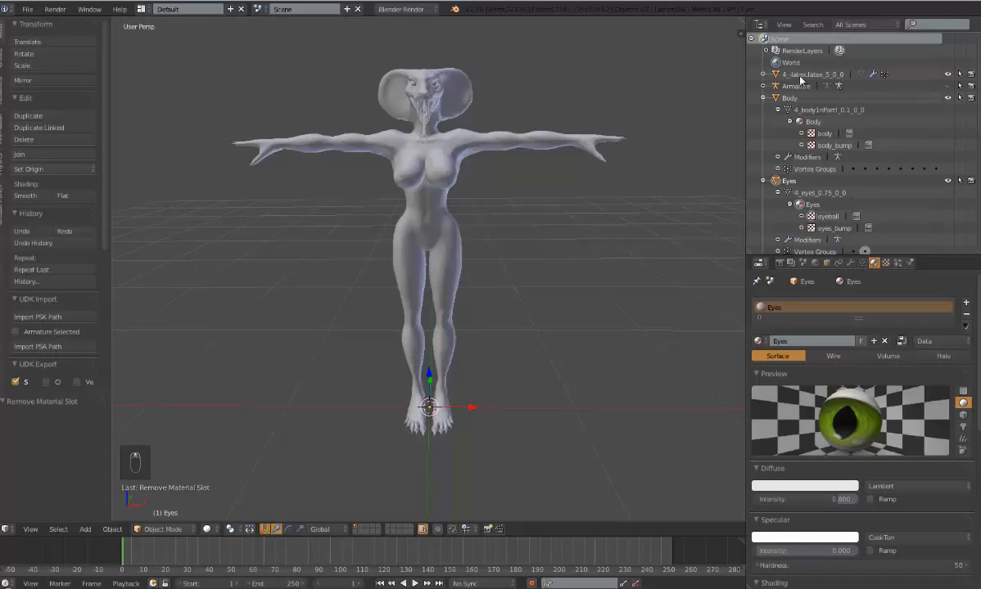
click(762, 73)
click(777, 86)
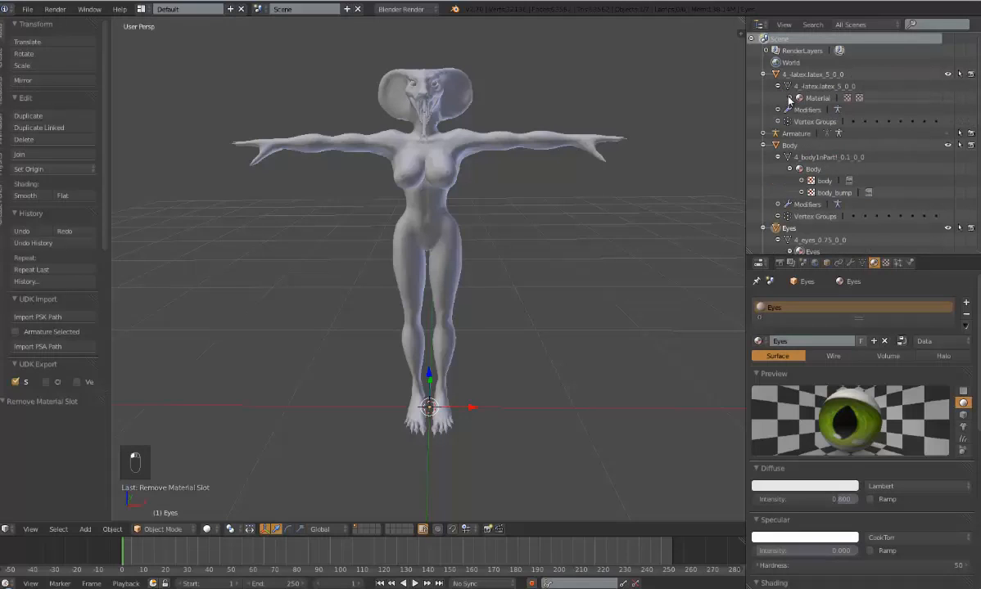
click(789, 97)
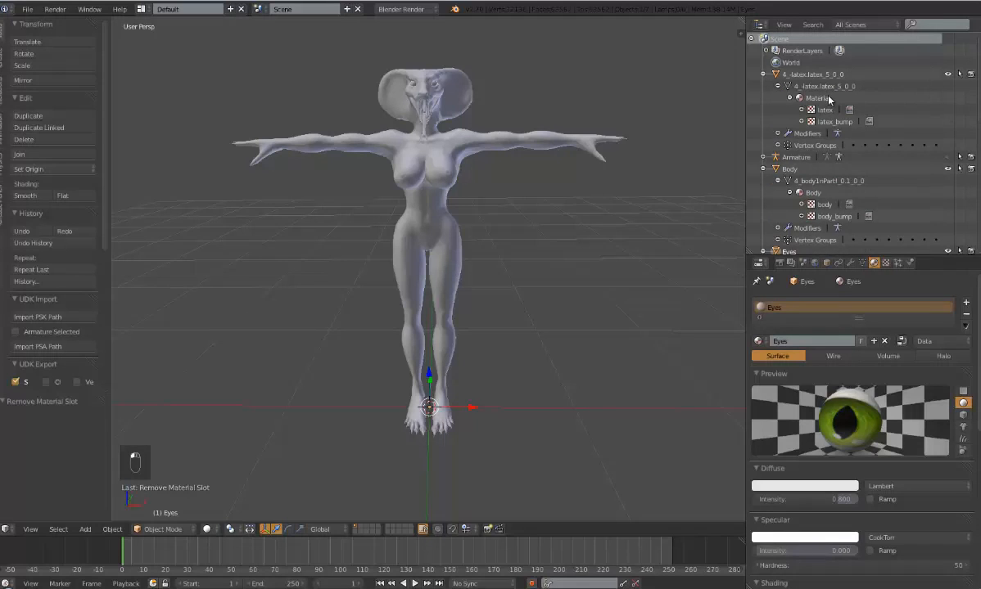
click(820, 98)
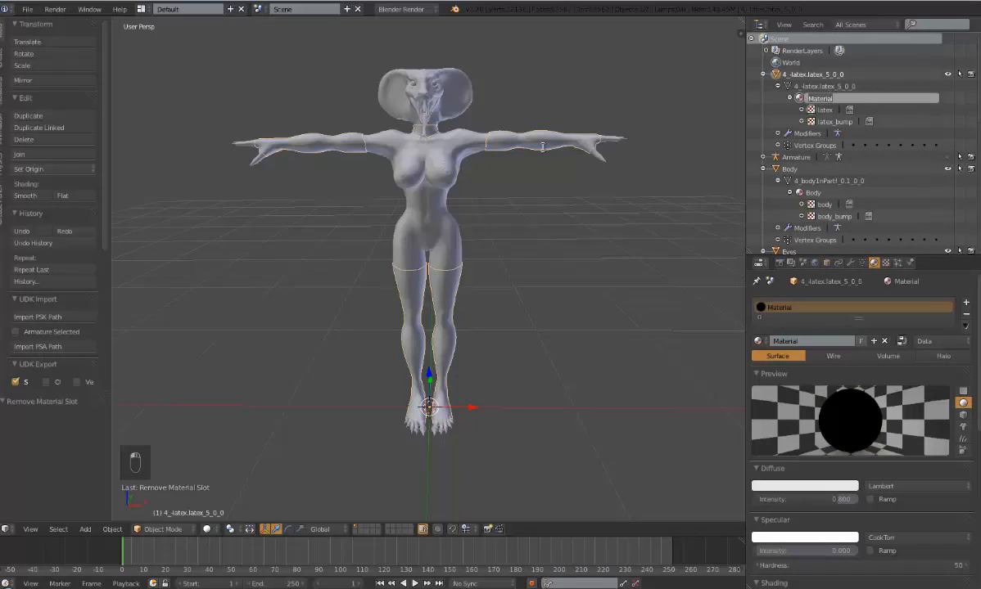
text(Latex)
key(Return)
double_click(814, 74)
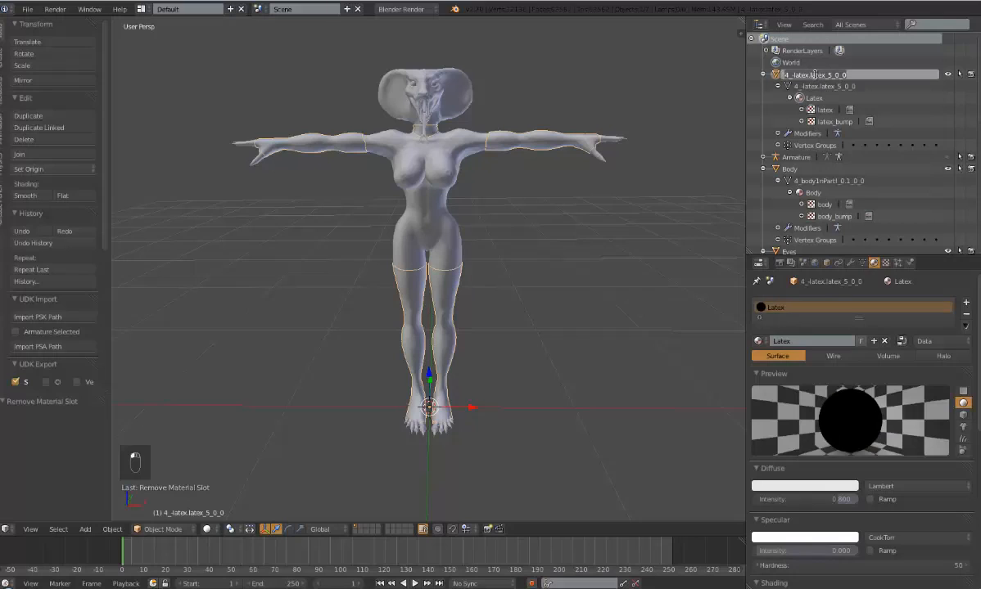
text(Latex)
key(Return)
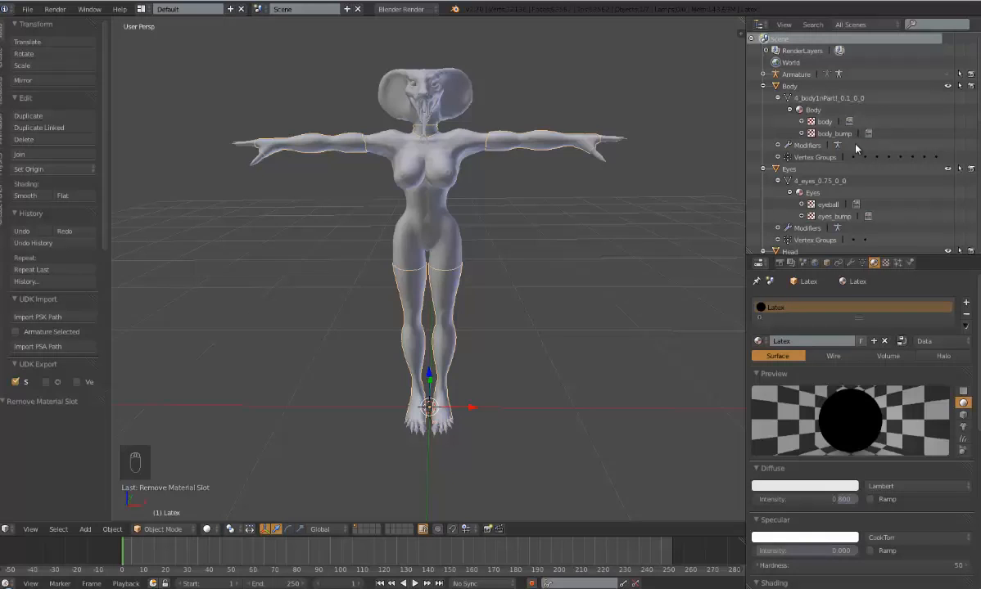
scroll(894, 157, down, 6)
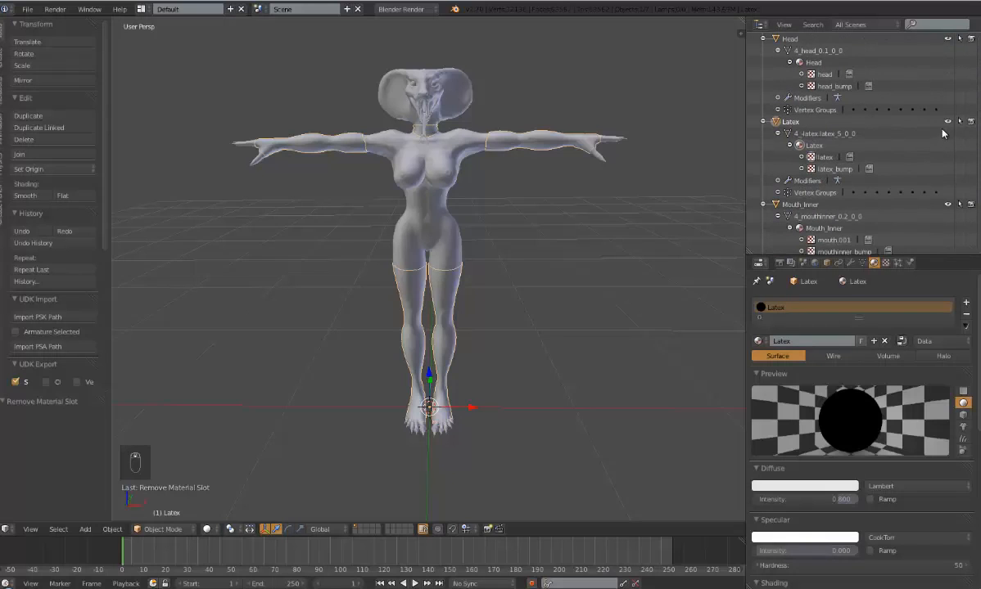
scroll(852, 155, down, 3)
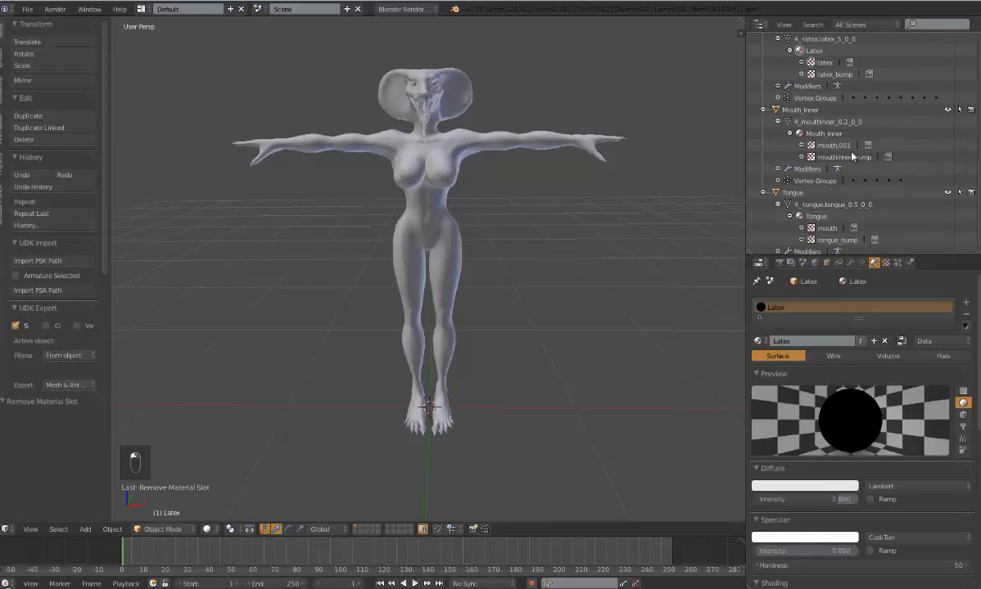
scroll(879, 171, down, 1)
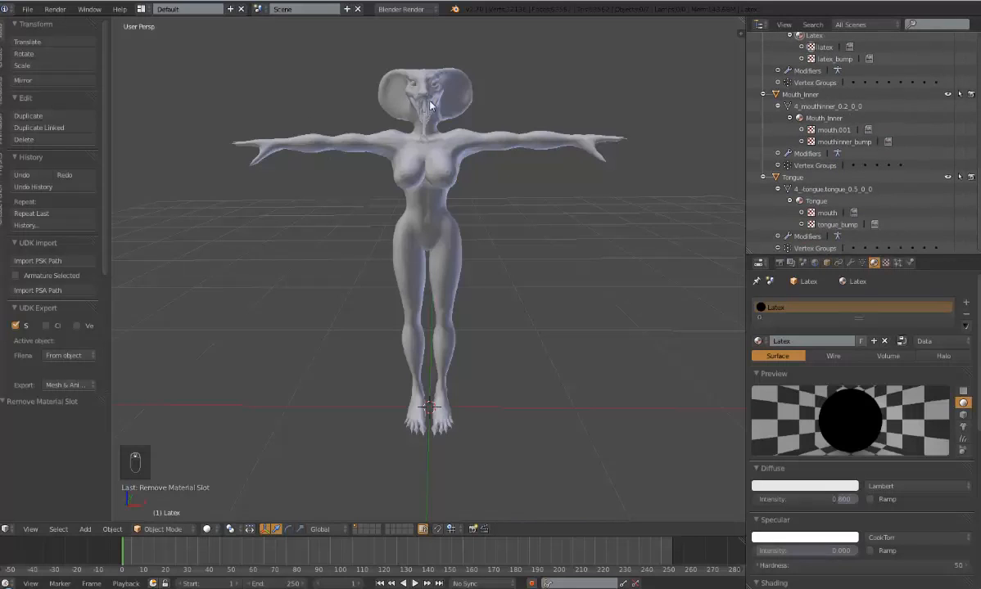
mouse_move(520, 178)
middle_down()
mouse_move(399, 190)
mouse_move(524, 184)
middle_up()
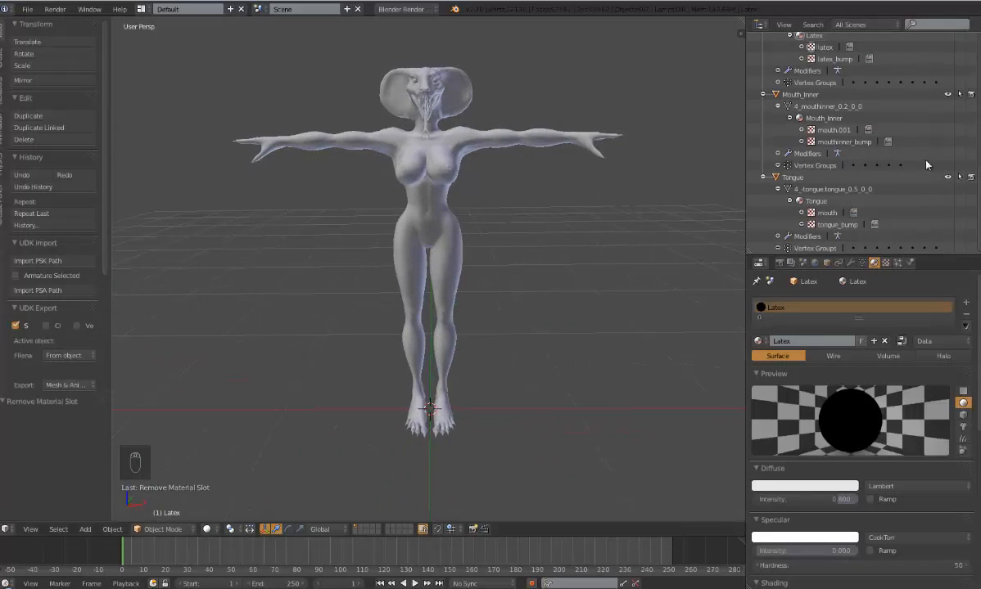
Join the Body, Eyes, Head, Mouth_Inner and Tongue meshes into one object, with Tongue active and Latex kept separate
scroll(899, 167, up, 5)
scroll(899, 167, up, 15)
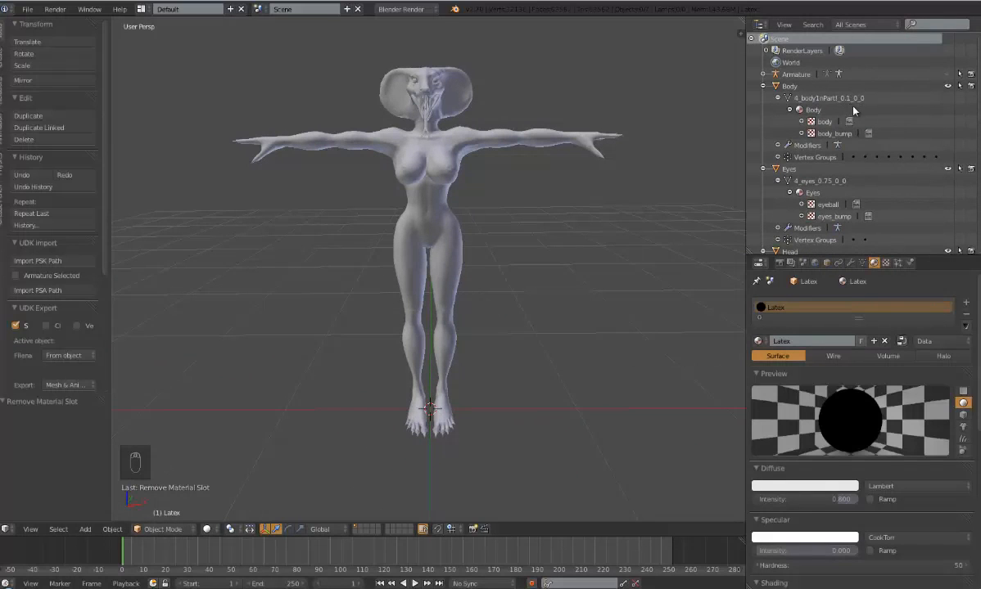
click(791, 86)
click(792, 170)
scroll(798, 144, down, 3)
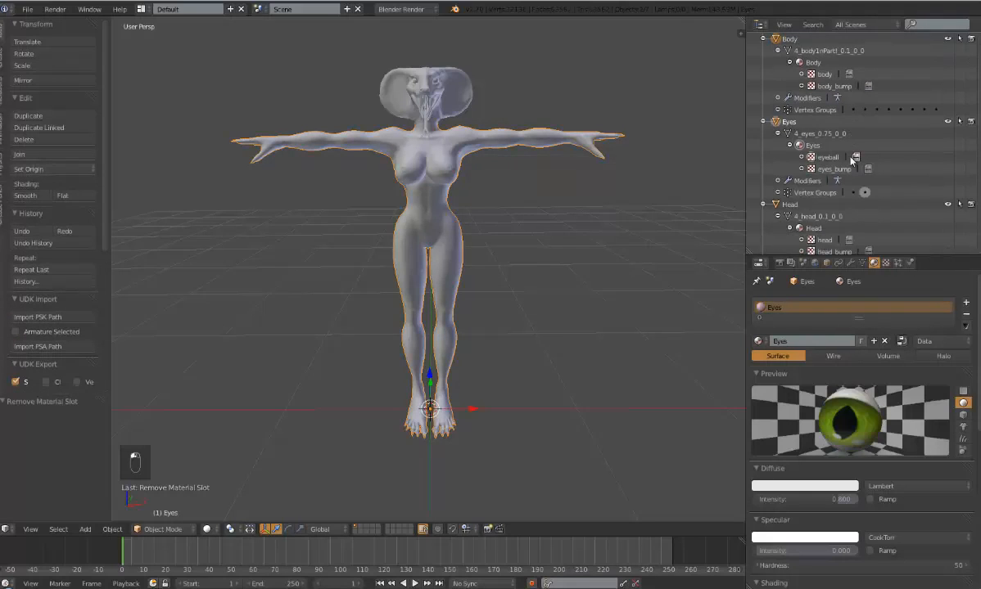
click(790, 157)
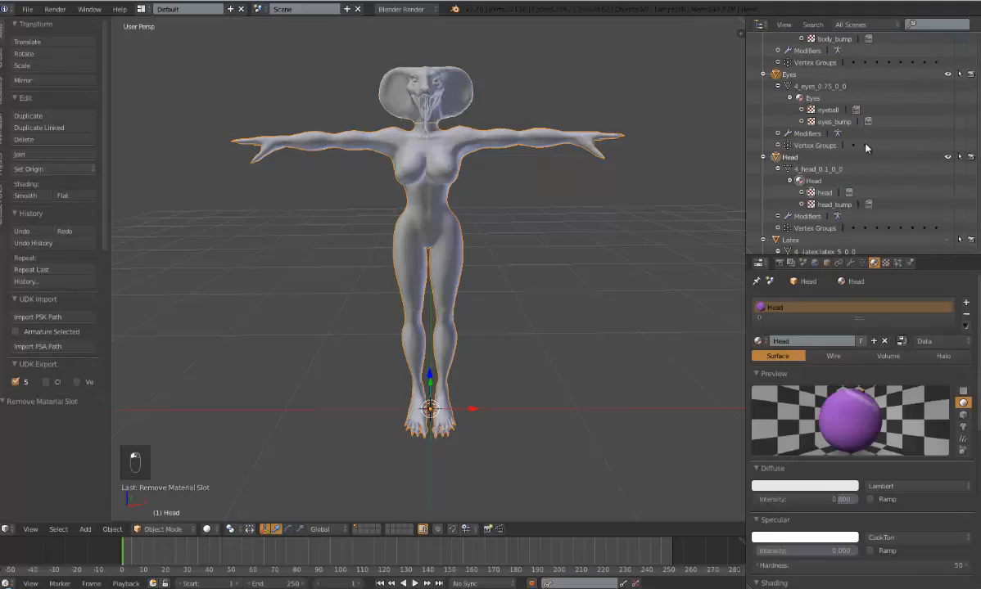
scroll(798, 152, down, 5)
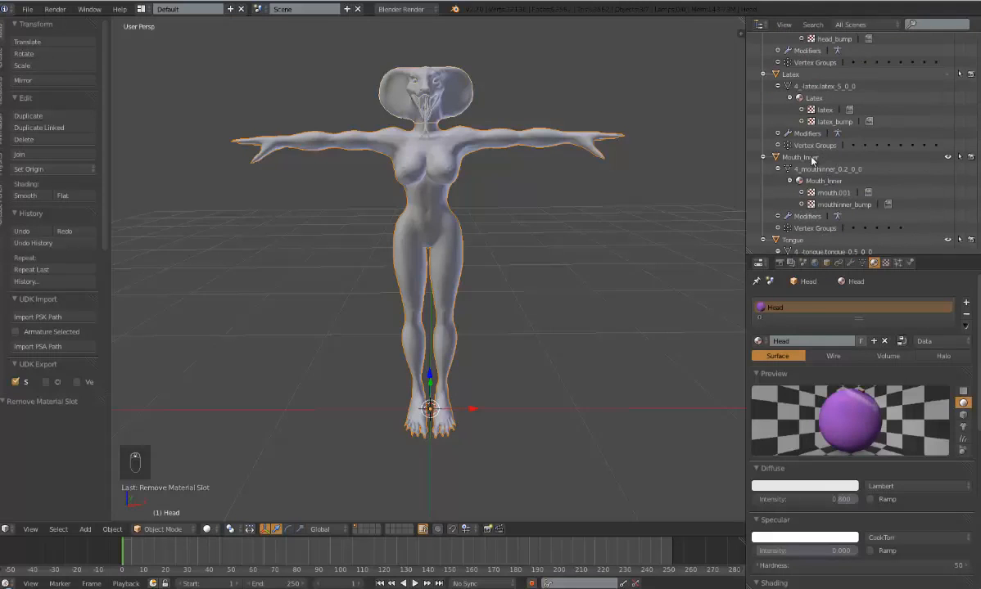
click(811, 157)
scroll(798, 151, down, 3)
click(811, 177)
scroll(808, 172, up, 5)
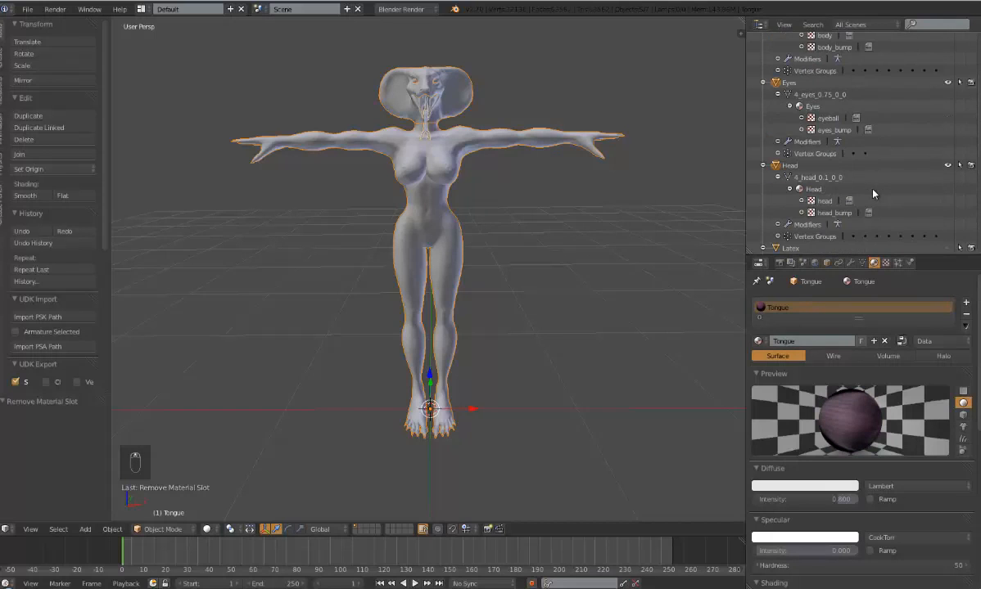
scroll(795, 131, down, 2)
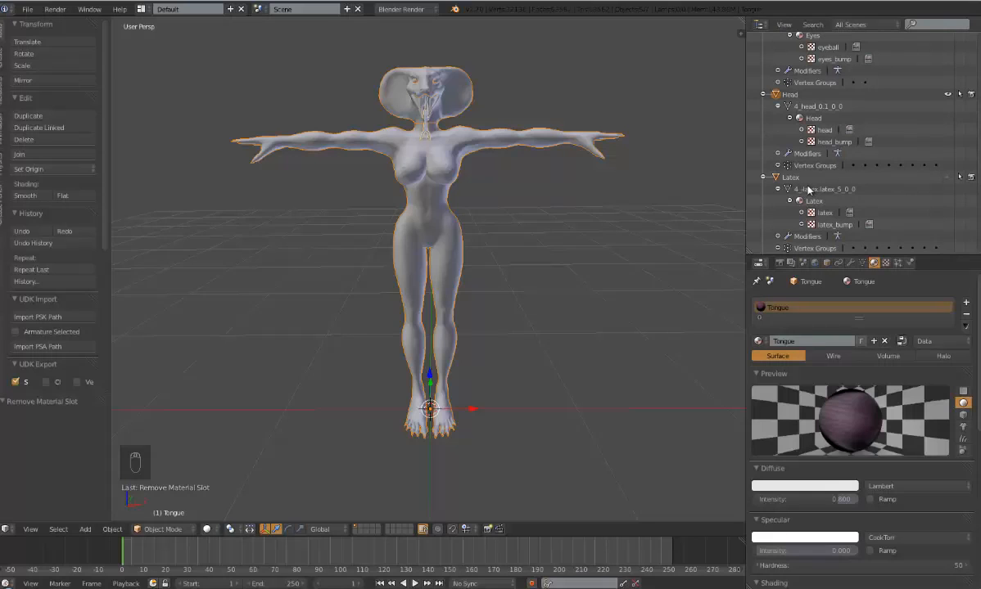
scroll(787, 197, up, 6)
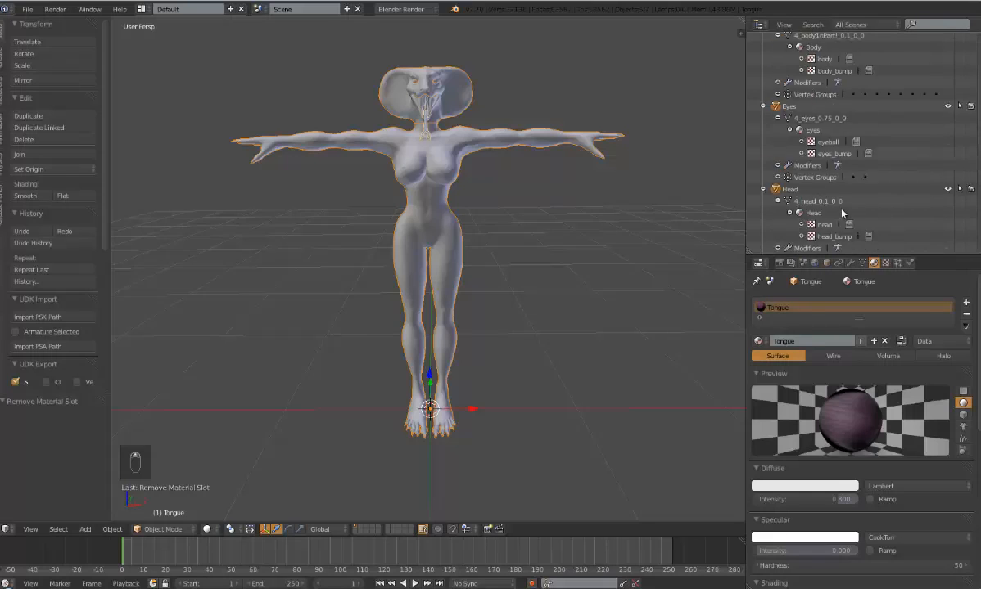
scroll(843, 212, down, 10)
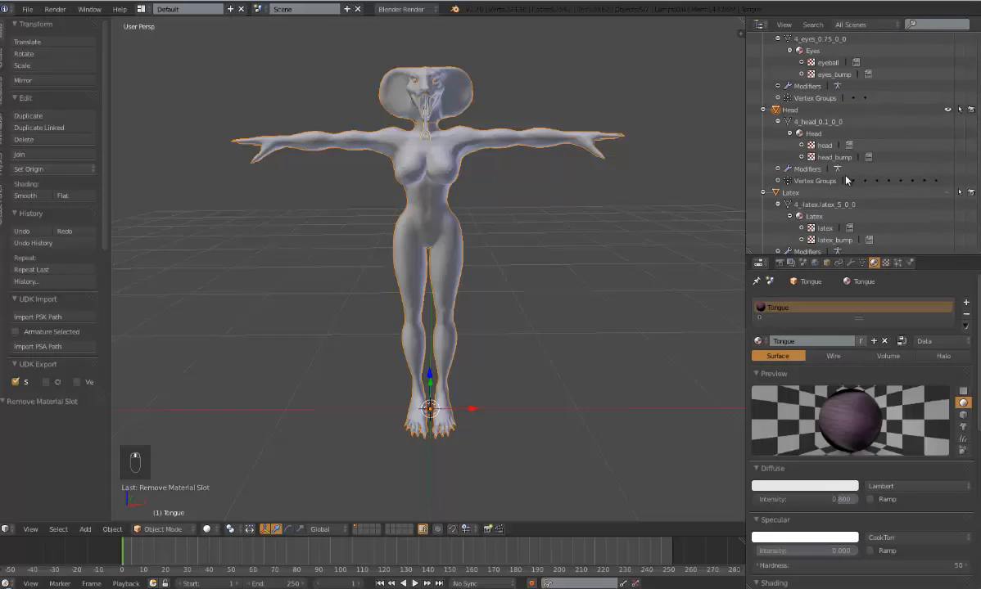
scroll(846, 180, down, 3)
scroll(847, 191, up, 3)
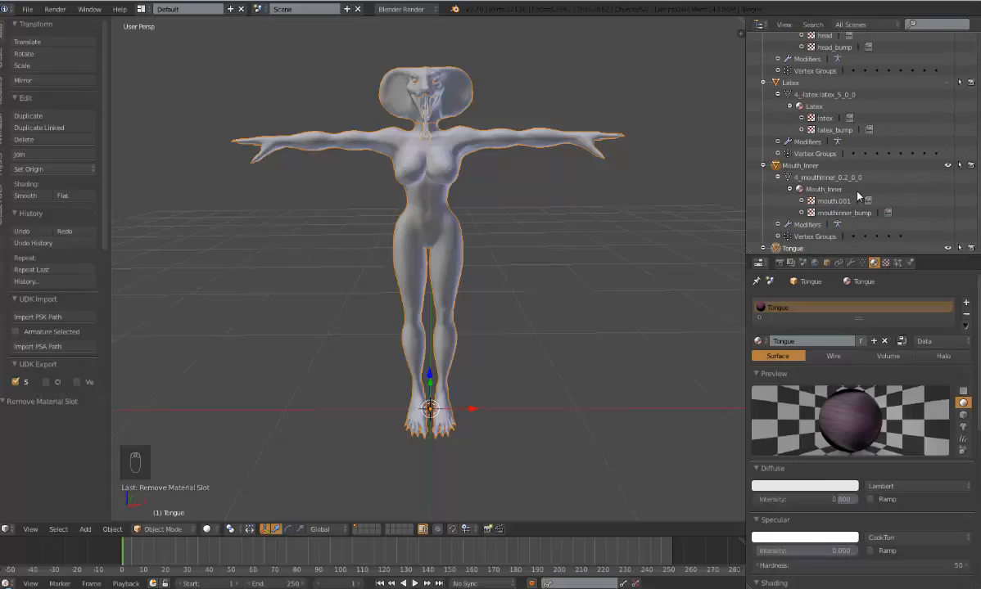
scroll(855, 193, up, 7)
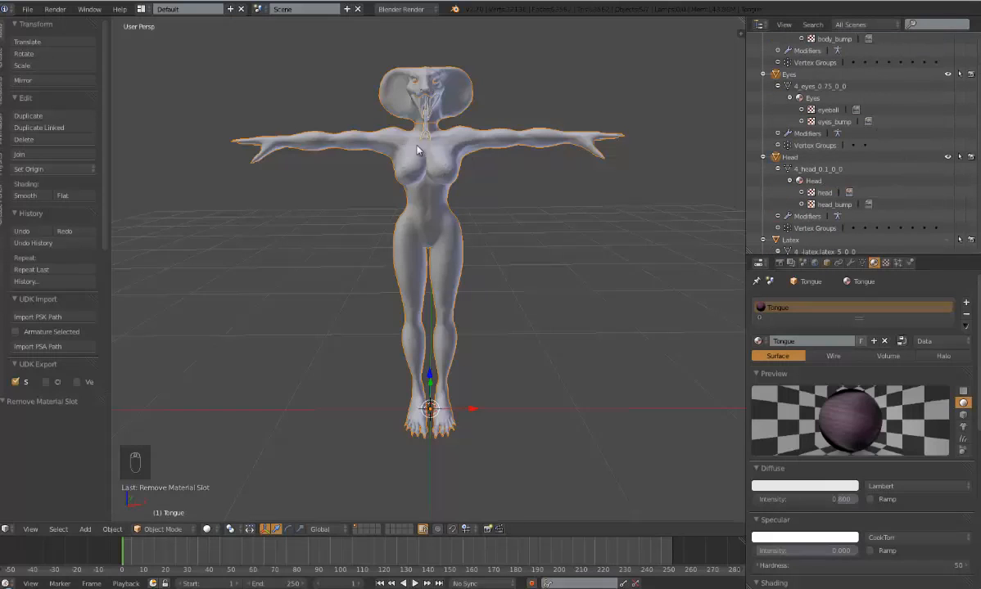
click(49, 155)
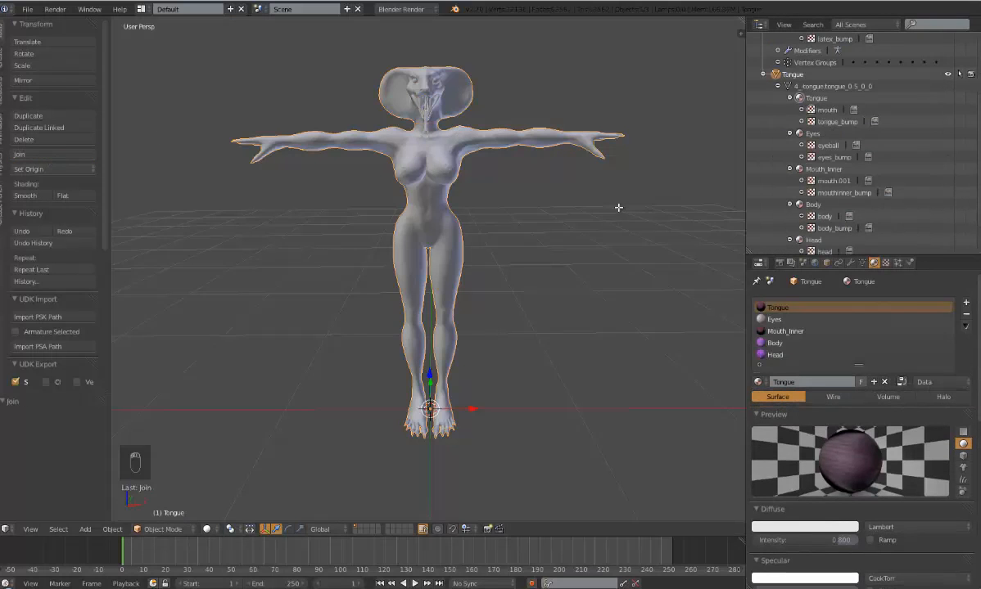
Remove the duplicate vertices from the whole joined mesh and return to Object Mode
key(Tab)
key(a)
key(a)
key(a)
key(a)
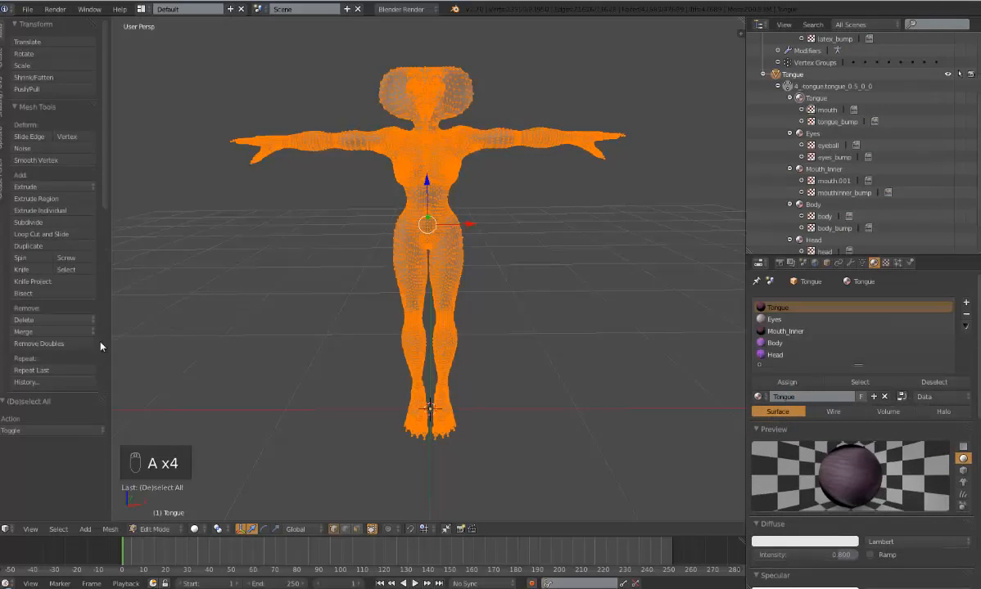
click(72, 344)
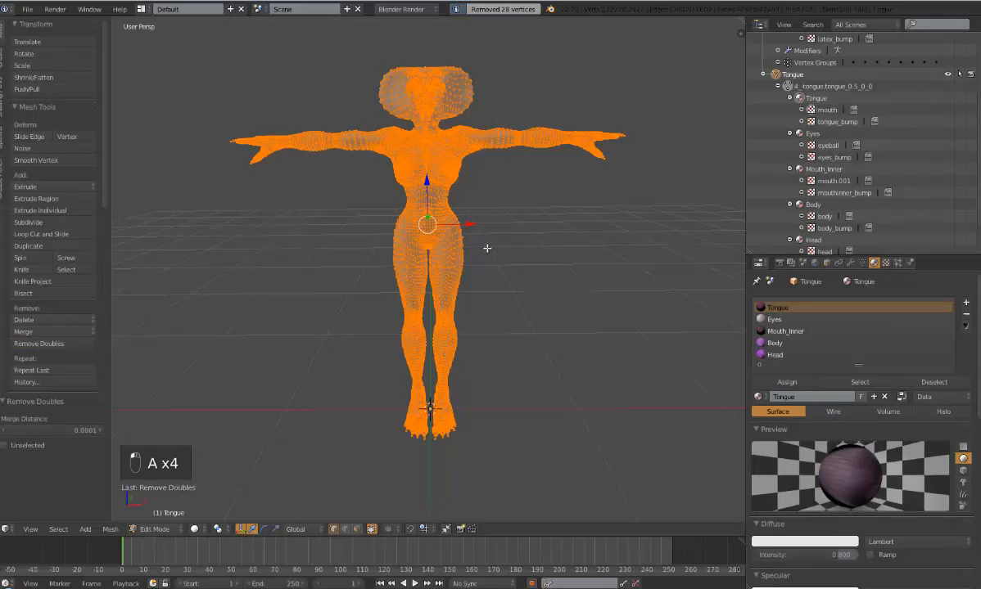
click(33, 343)
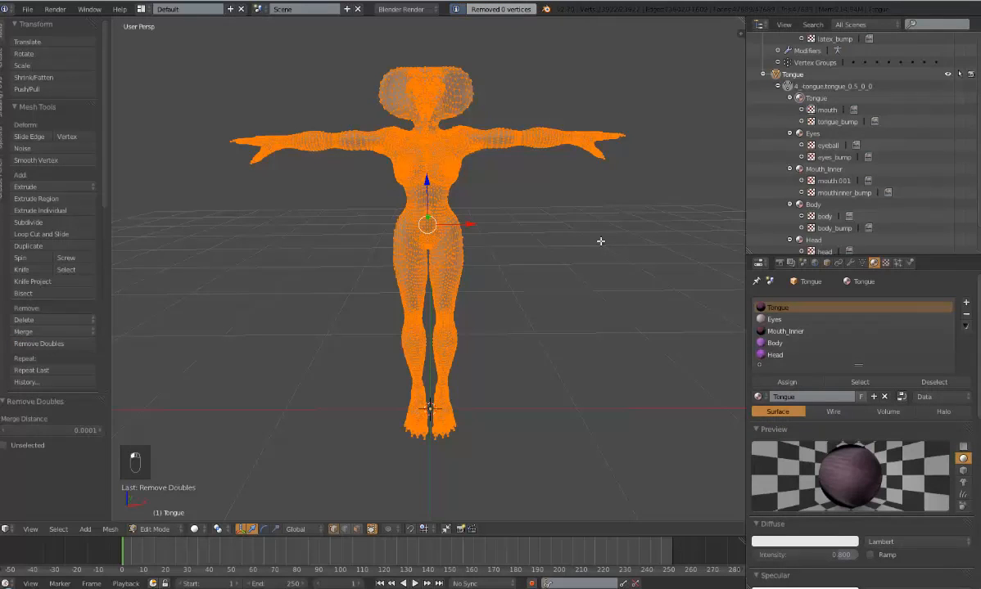
key(Tab)
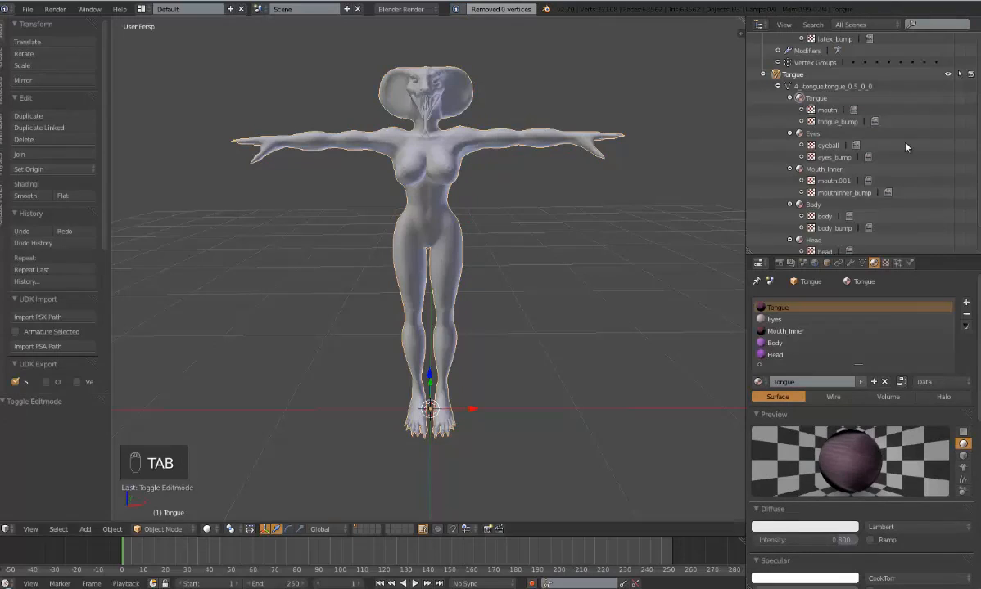
Rename the joined Tongue object as Arbok
double_click(792, 75)
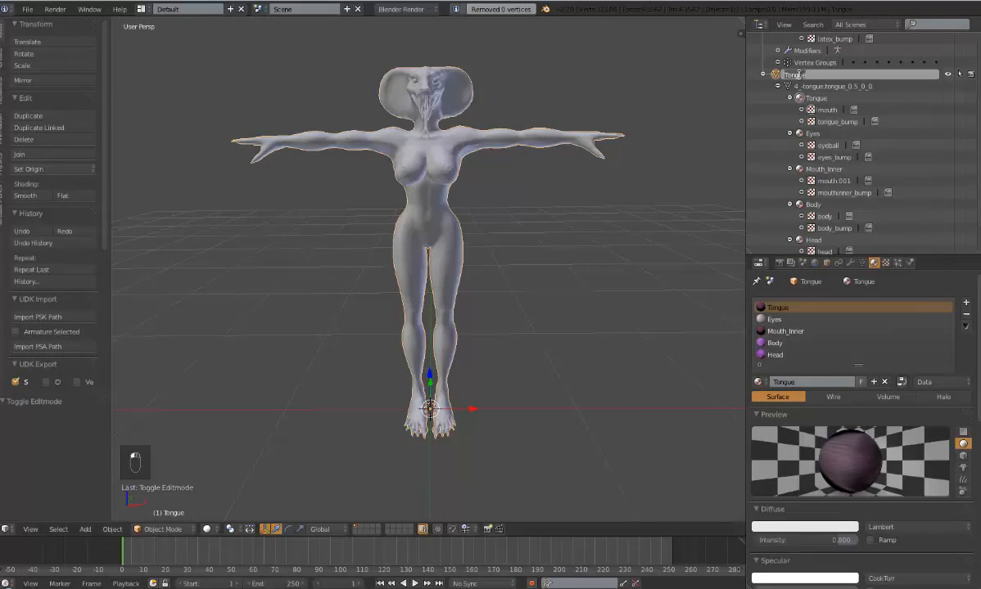
text(Arbok)
key(Return)
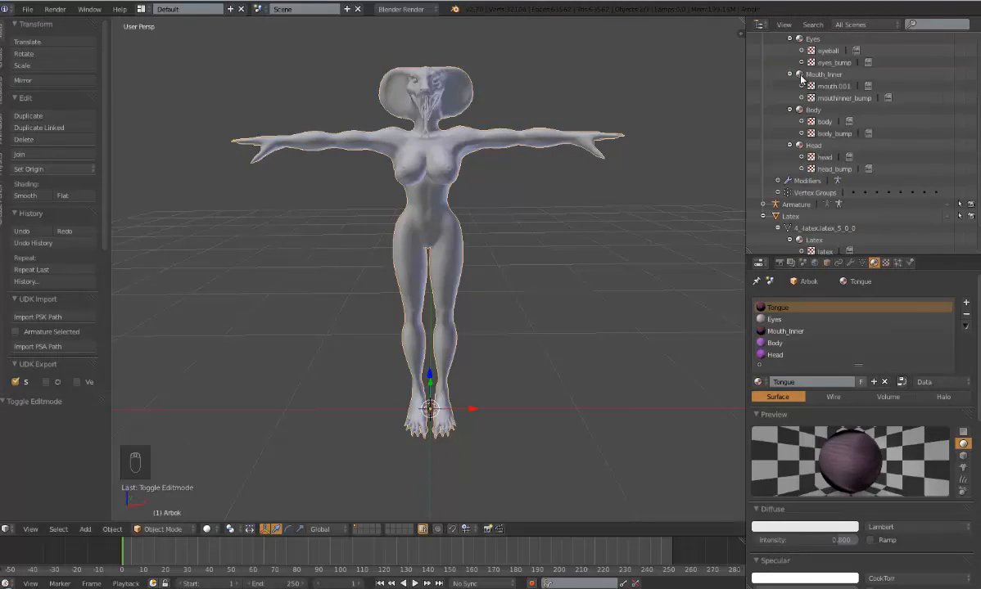
Examine the Arbok object's materials and textures in the scene hierarchy, including the Body and Head materials
scroll(806, 109, down, 1)
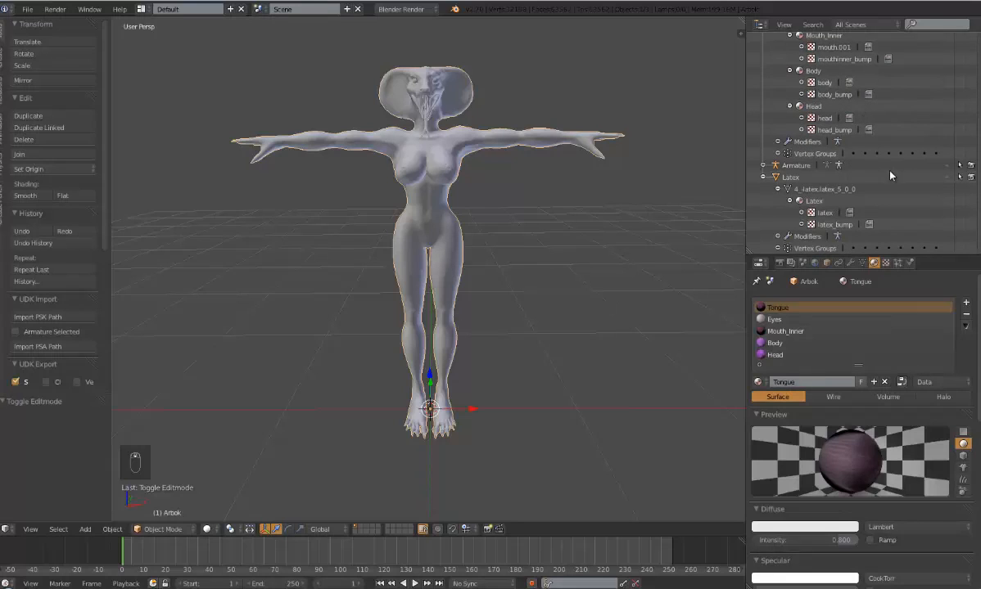
scroll(843, 151, up, 5)
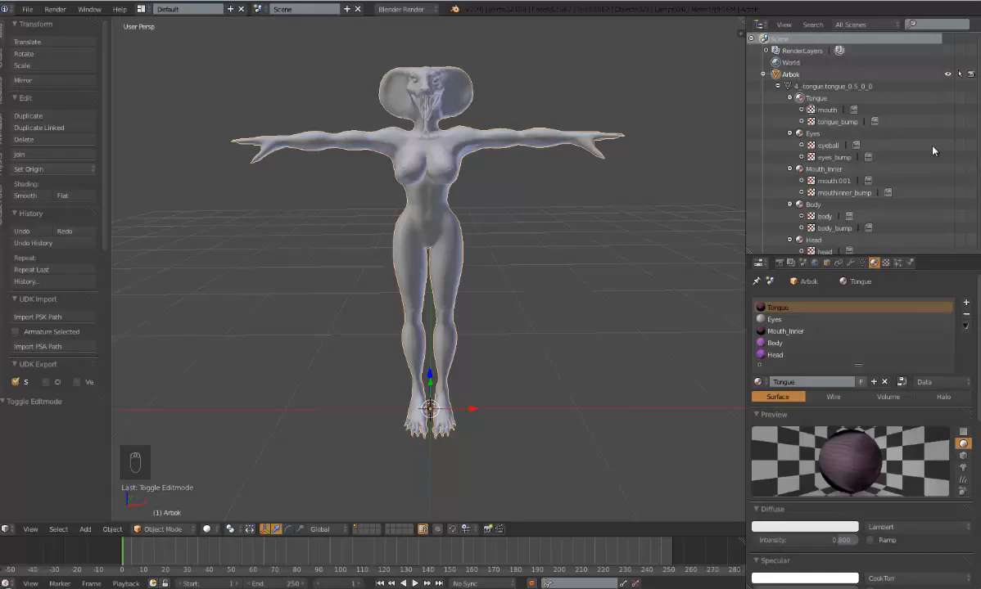
scroll(926, 145, down, 2)
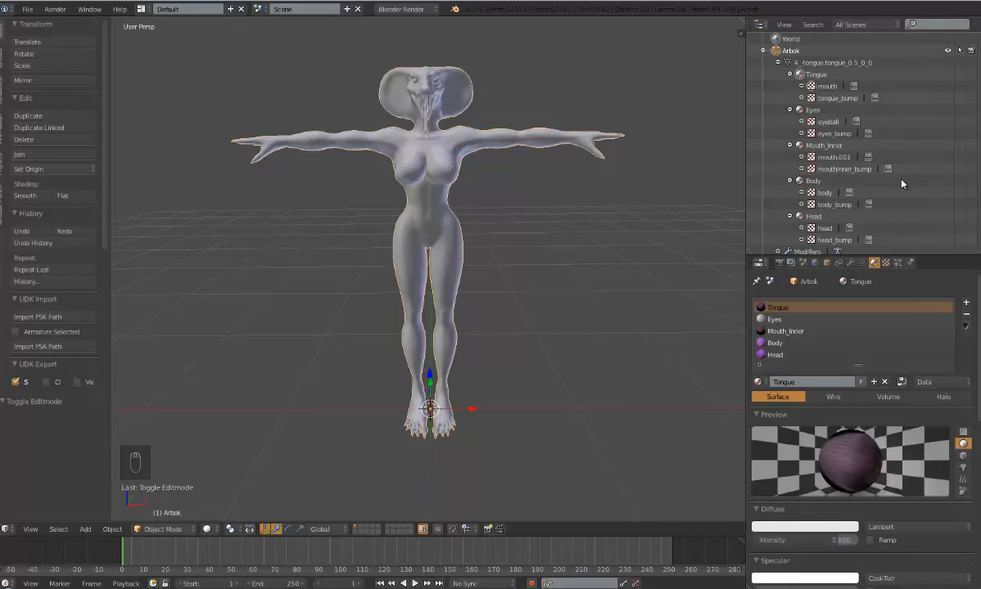
scroll(896, 187, down, 1)
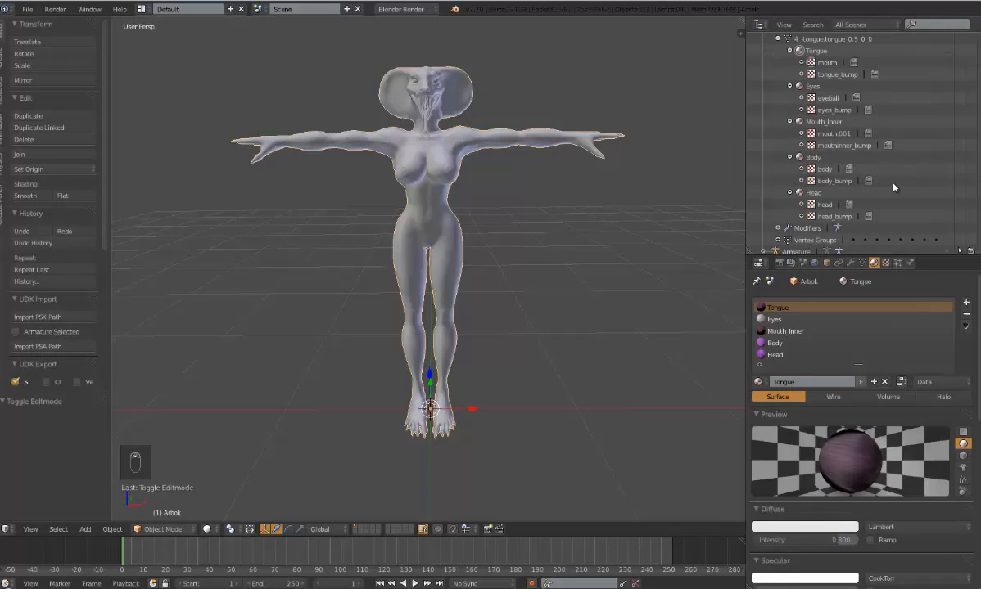
scroll(845, 165, up, 1)
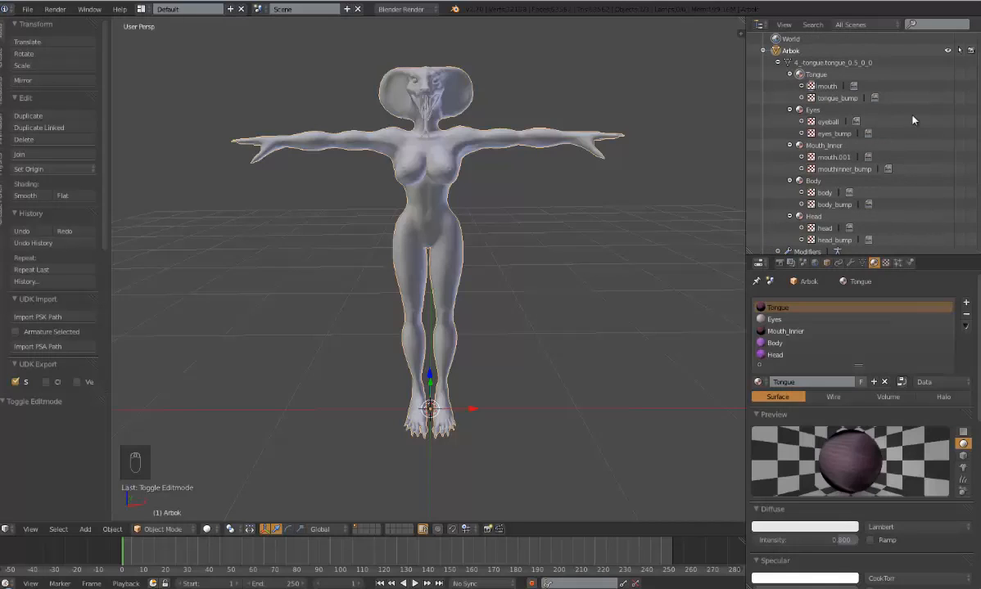
scroll(856, 115, down, 1)
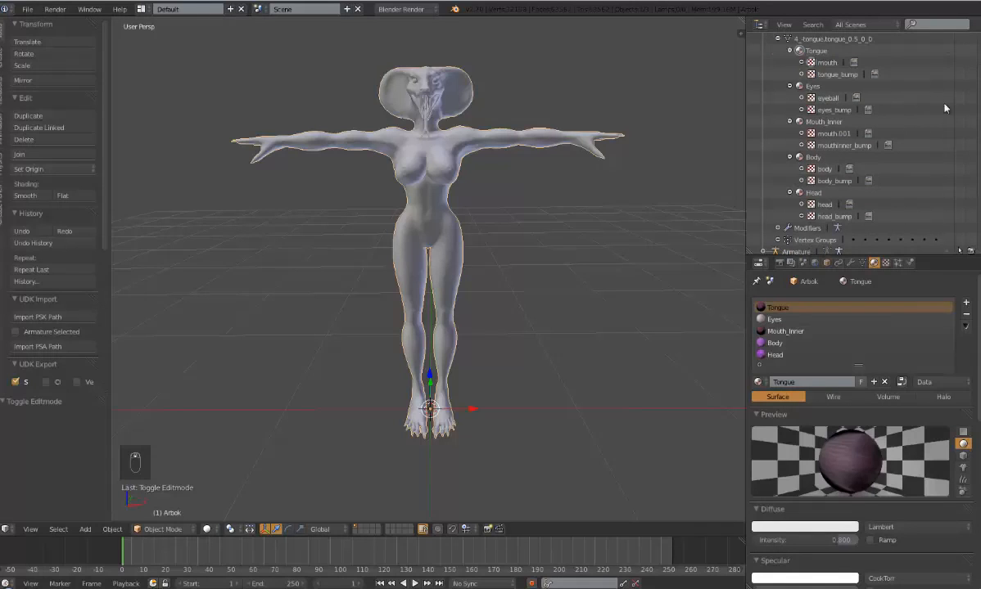
click(823, 158)
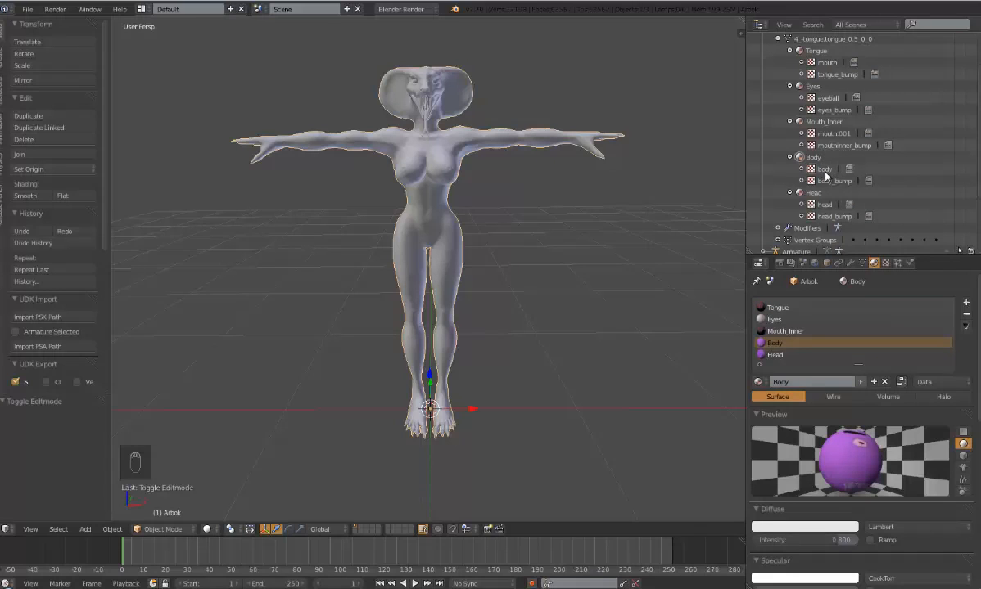
click(835, 193)
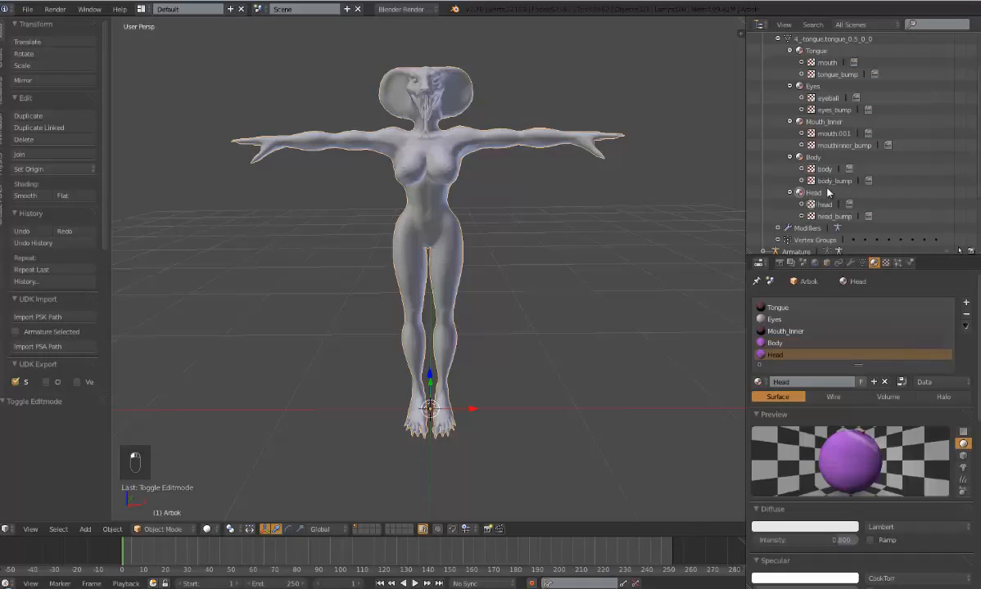
scroll(859, 178, down, 1)
scroll(868, 172, down, 3)
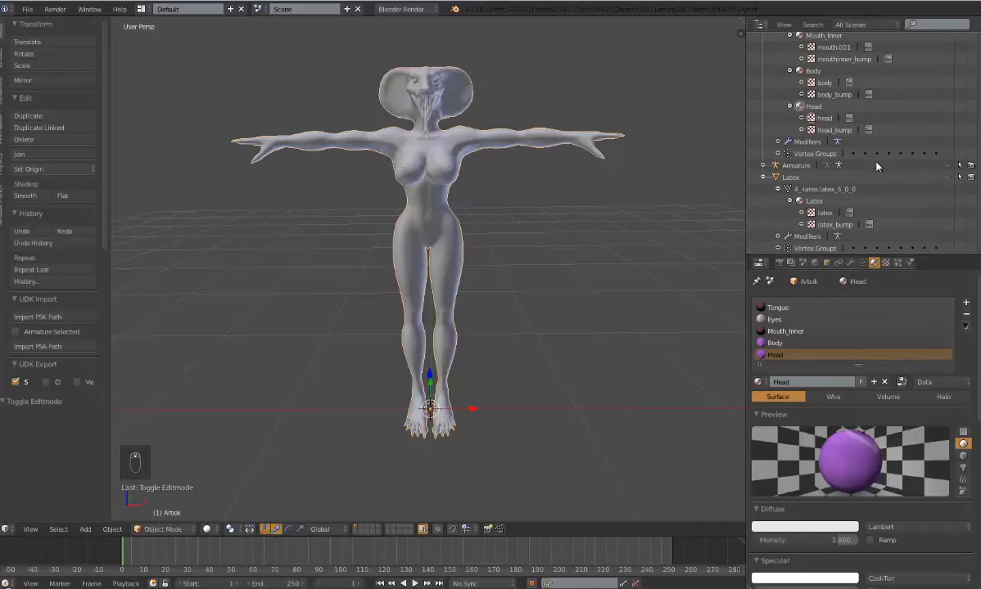
Unhide the Latex object so it shows together with the Arbok mesh
scroll(882, 159, up, 2)
click(947, 200)
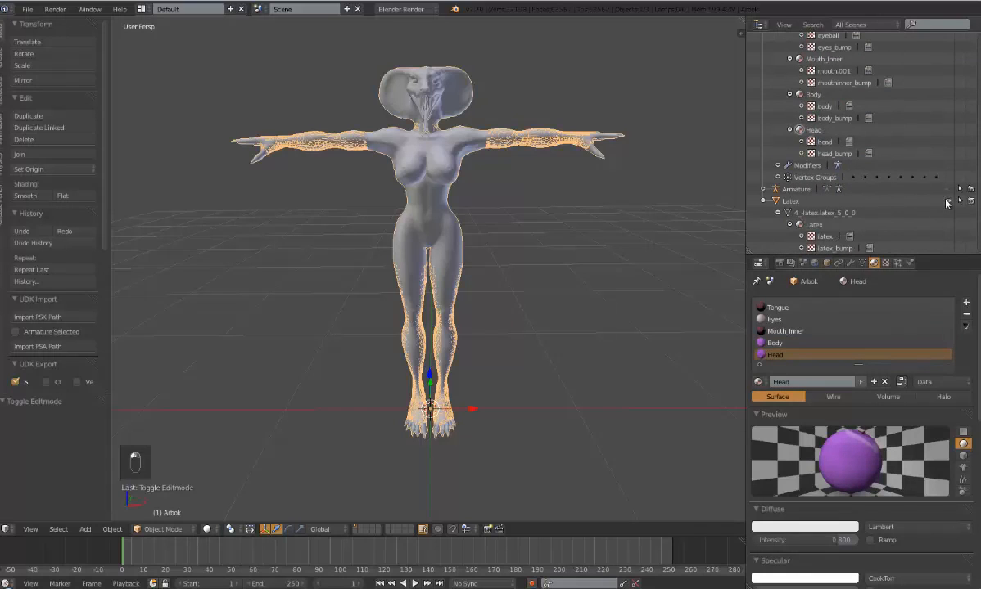
middle_drag(559, 231, 539, 234)
Import the Source Engine model femshep_nude_reference.smd into the scene as a size reference
scroll(541, 240, down, 6)
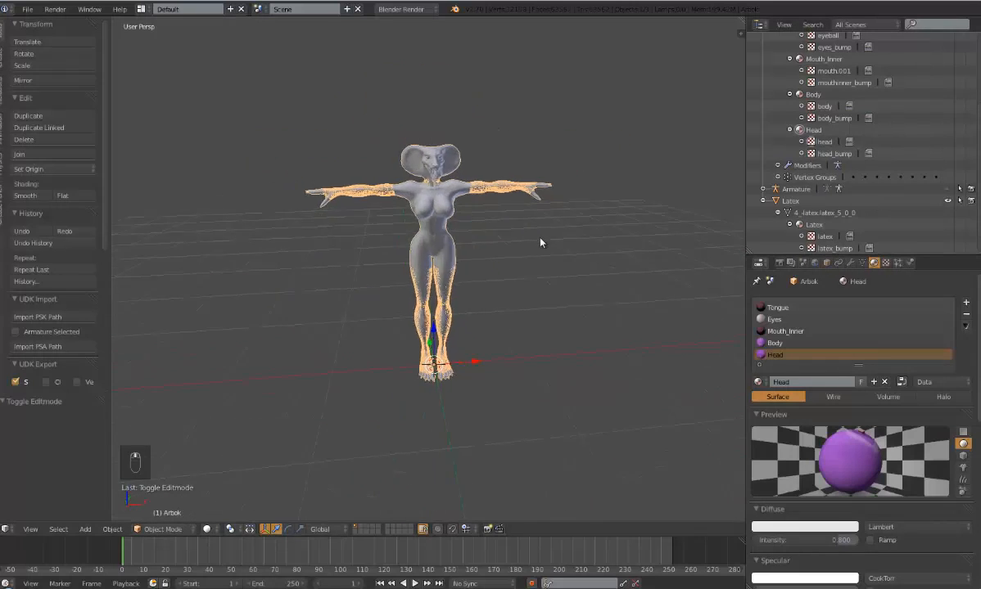
scroll(543, 243, down, 3)
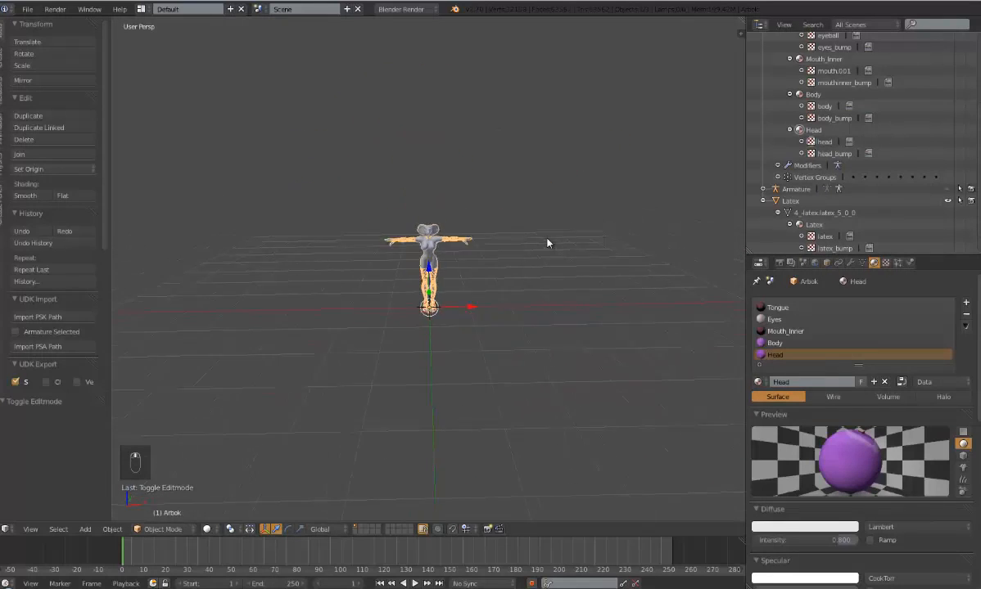
shift+middle_drag(554, 208, 536, 270)
scroll(545, 241, down, 2)
click(27, 9)
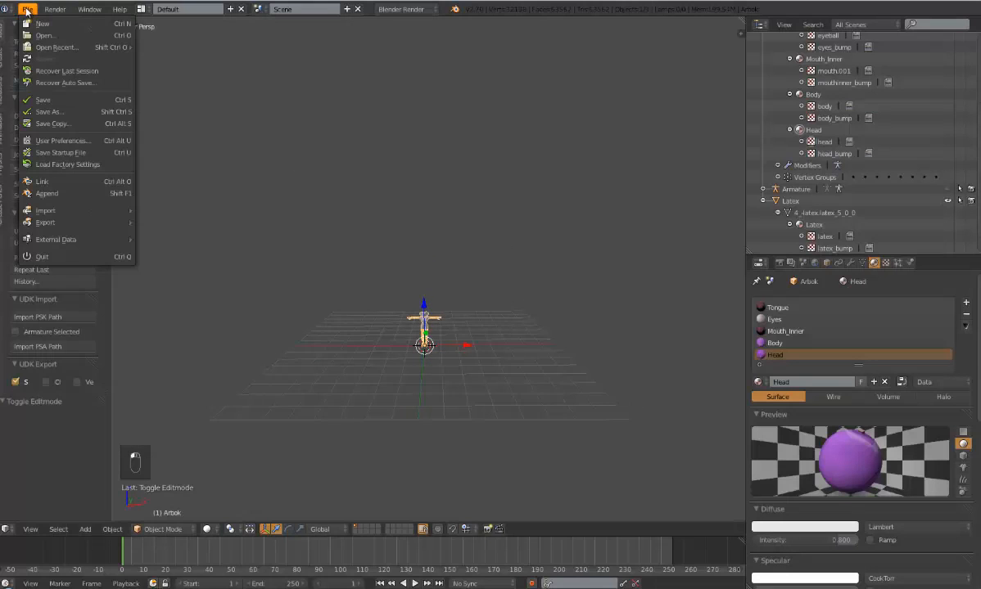
mouse_move(107, 212)
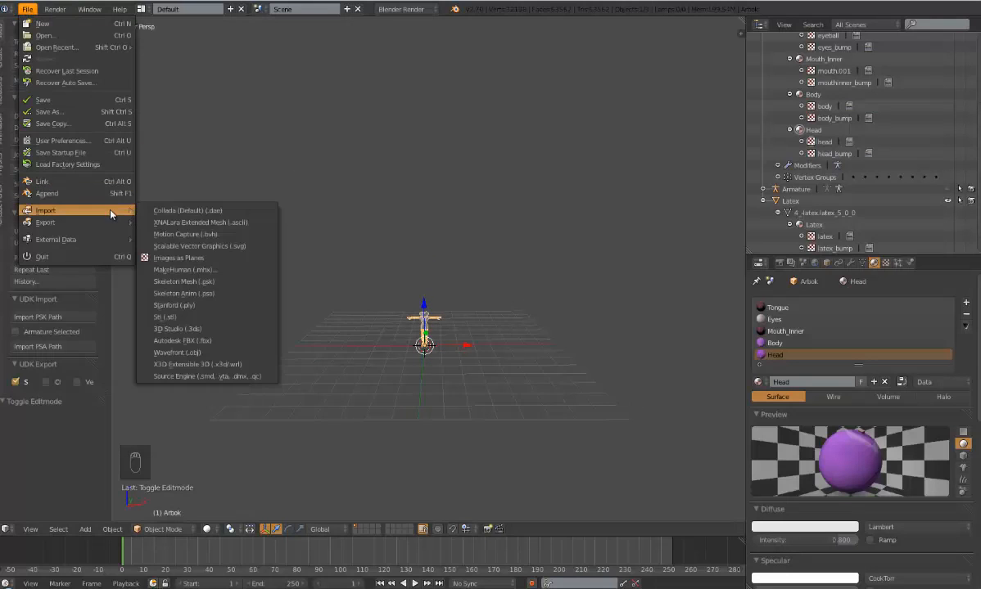
click(221, 378)
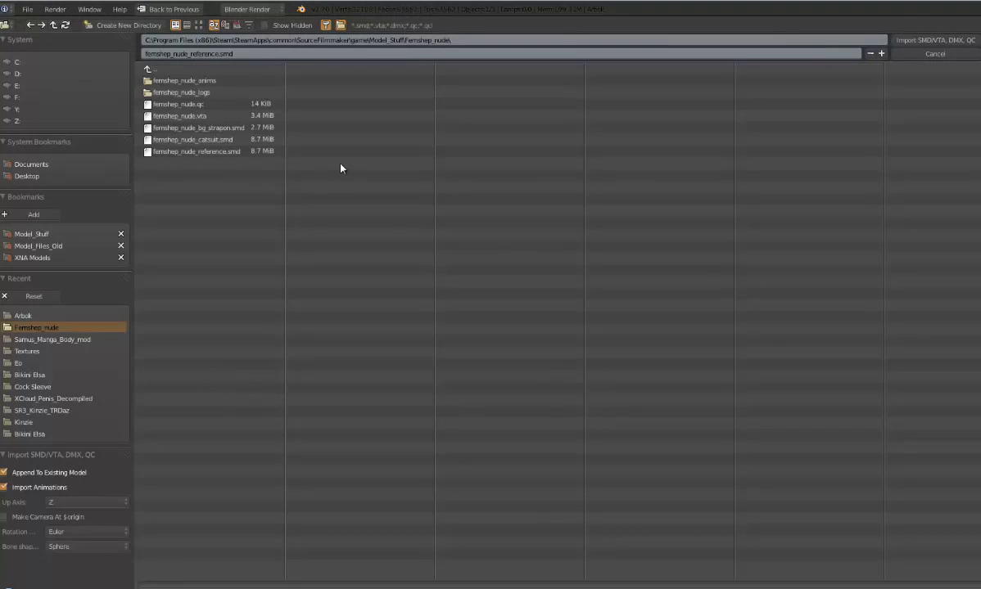
click(205, 151)
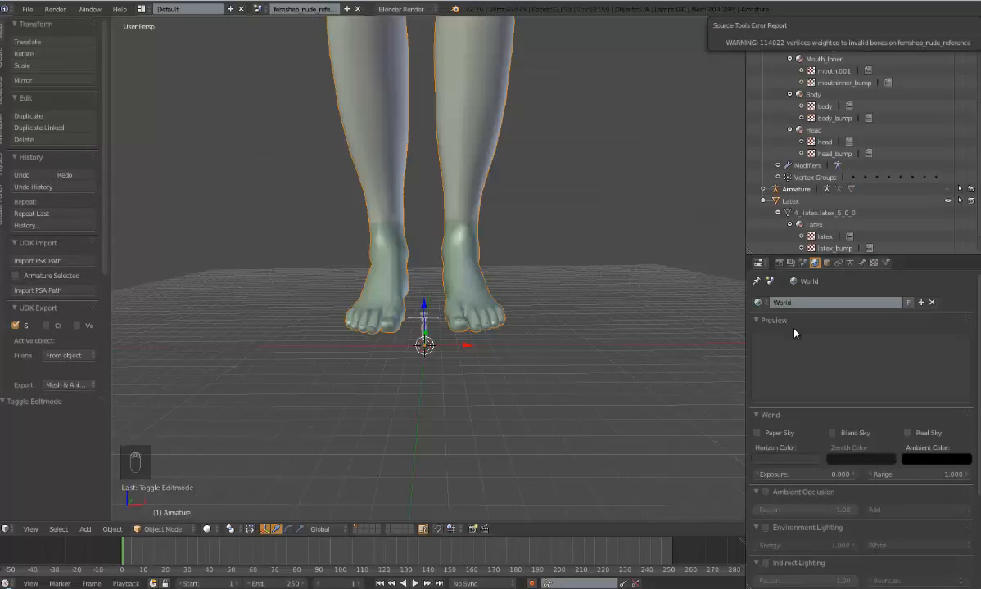
Compare the Arbok mesh's size with the femshep_nude_reference model from close up and from a distance
scroll(483, 317, up, 6)
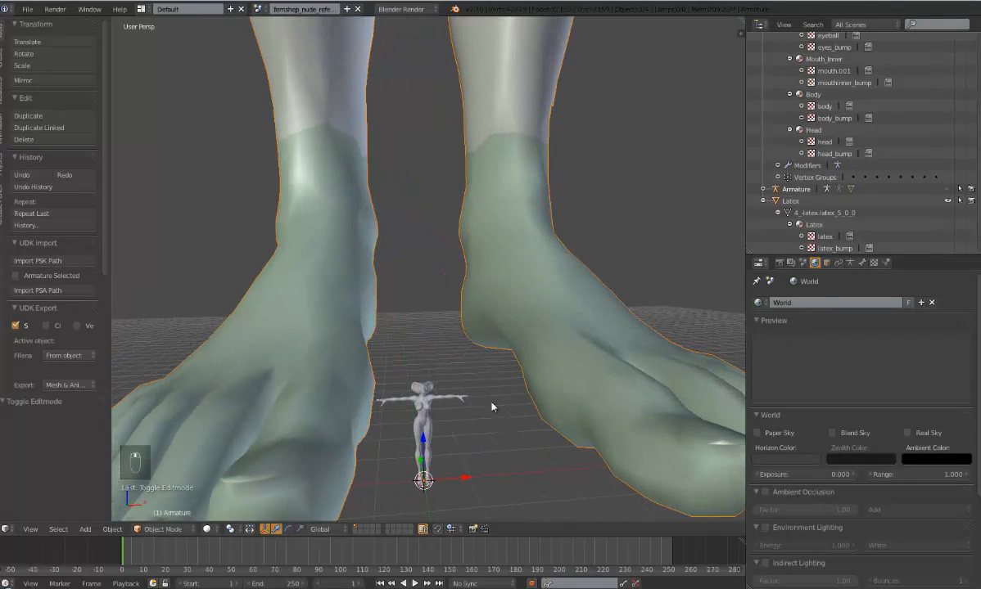
right_click(426, 402)
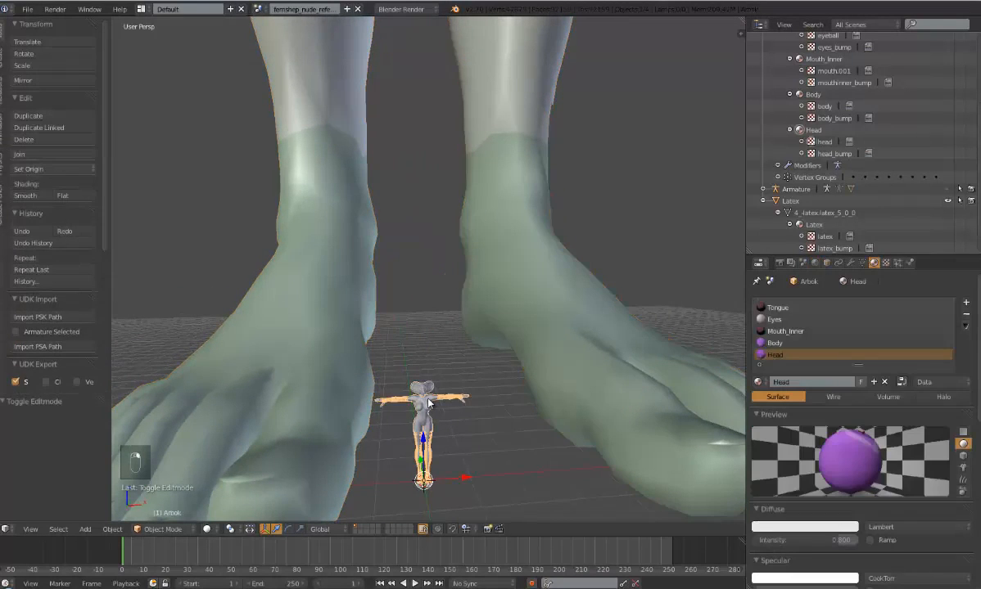
right_click(544, 202)
scroll(547, 201, down, 8)
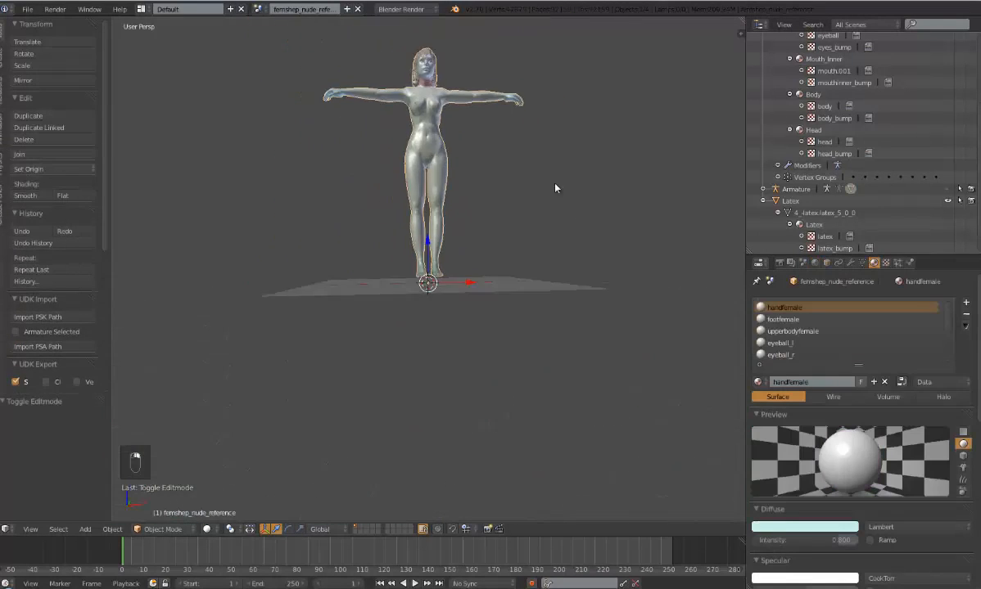
middle_drag(554, 201, 540, 278)
scroll(826, 161, up, 5)
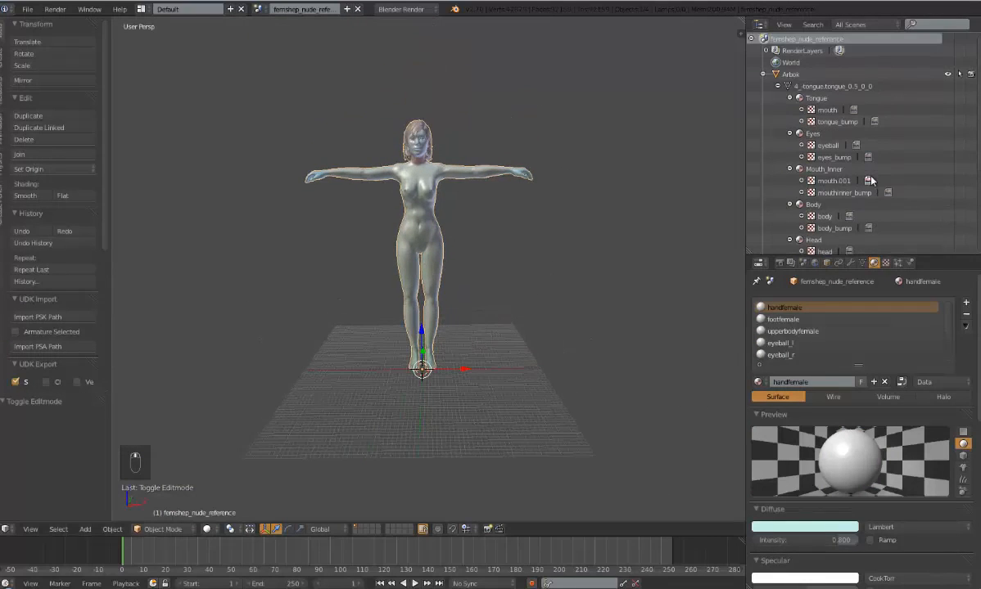
Select the Arbok and Latex objects together and scale them uniformly by a factor of 30
click(761, 75)
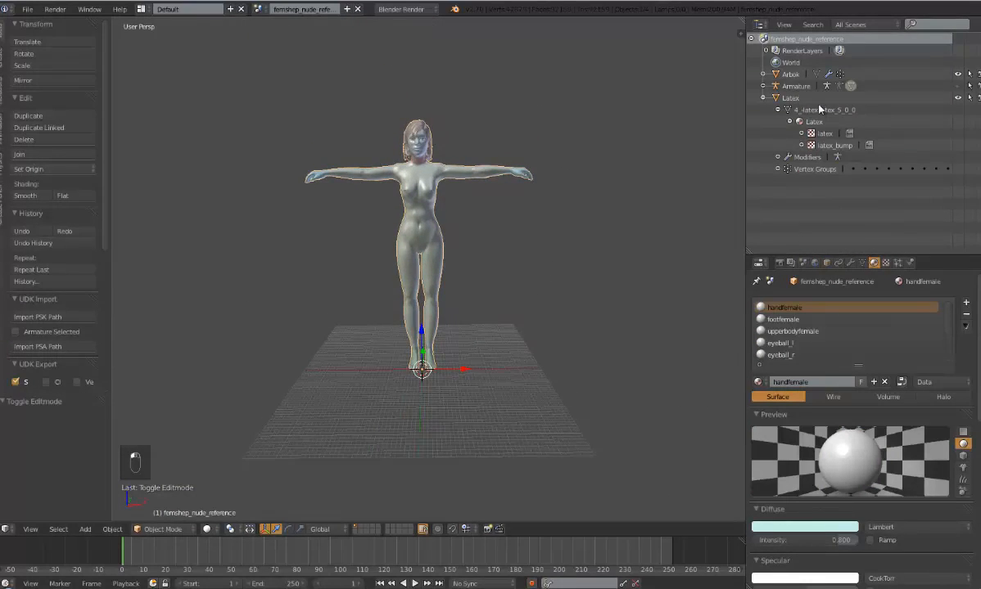
click(788, 73)
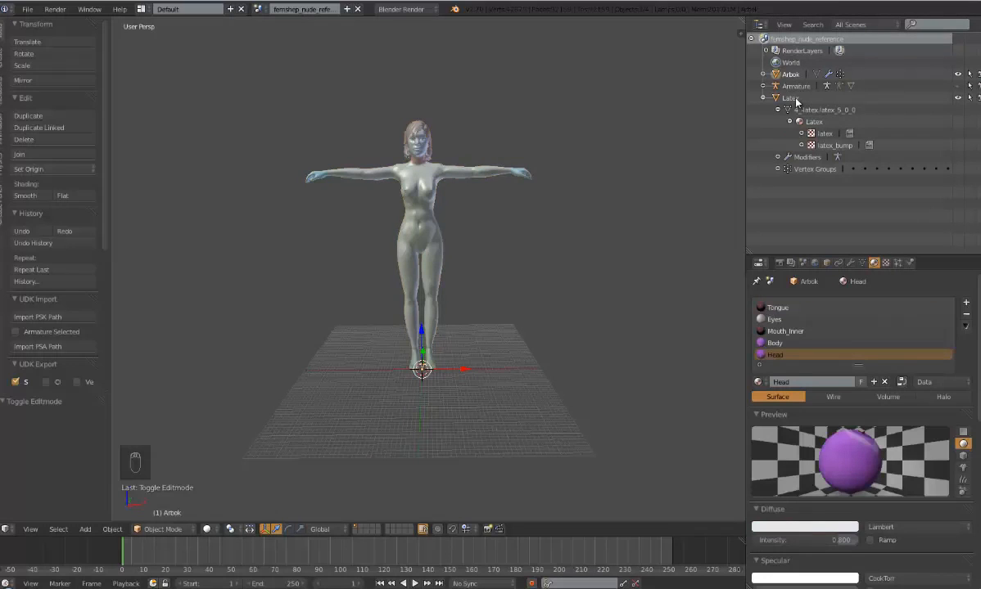
click(790, 98)
scroll(481, 422, up, 5)
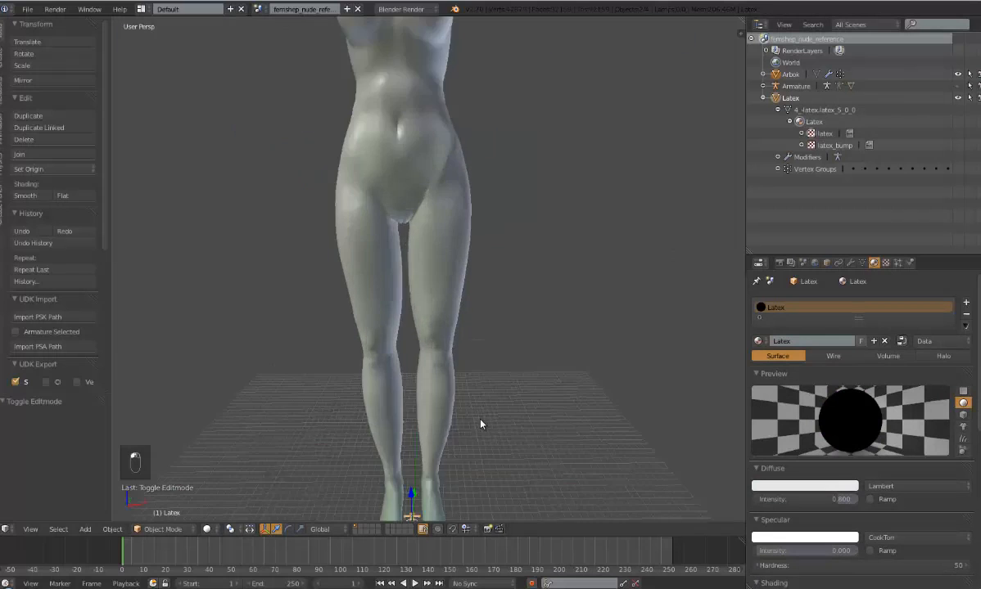
shift+middle_drag(506, 445, 505, 379)
scroll(499, 352, down, 6)
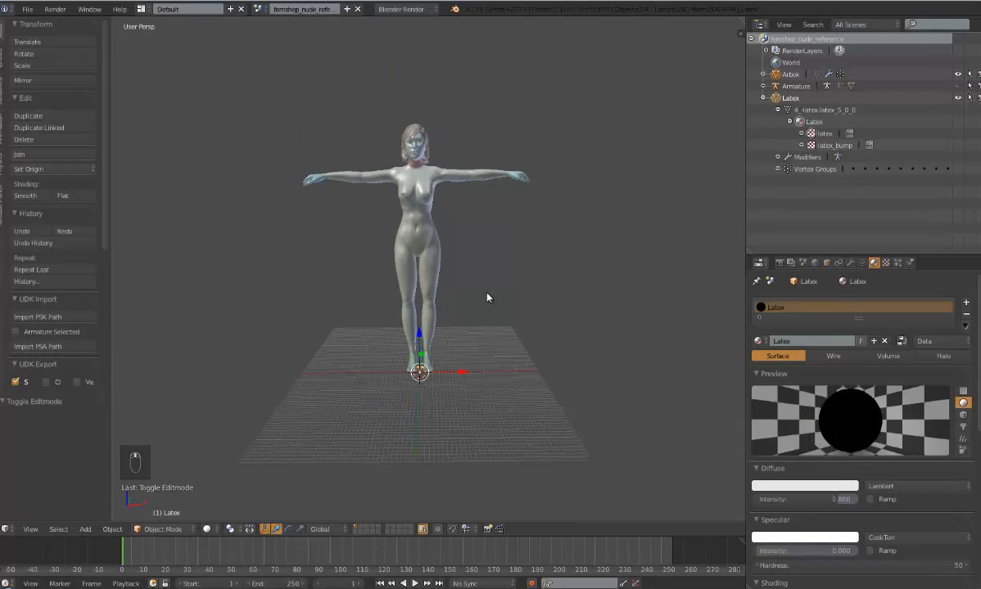
key(s)
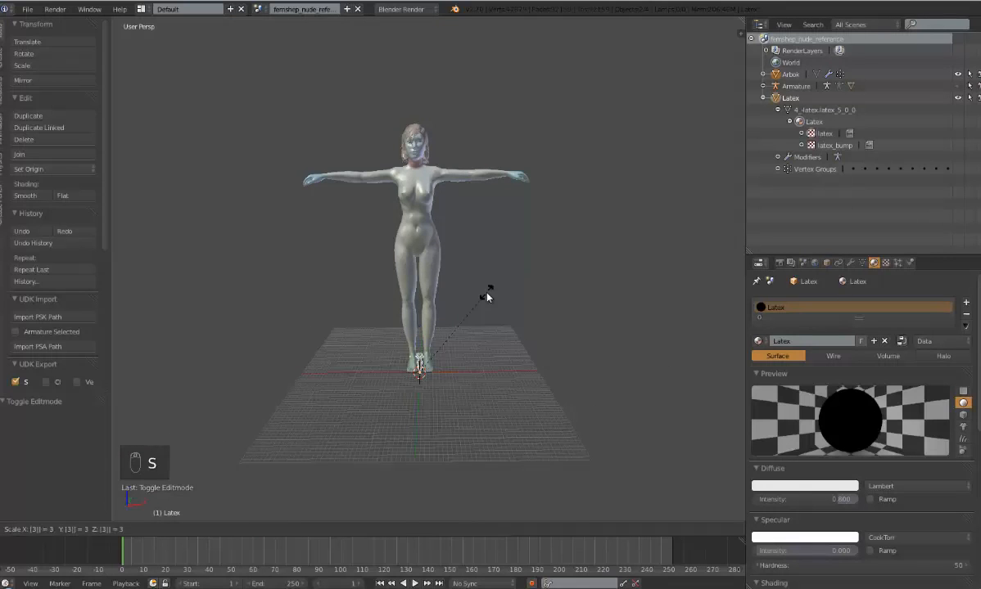
text(30)
key(Return)
Scale Arbok and Latex up by about 1.18 to roughly match the reference model's height
mouse_move(530, 340)
middle_down()
mouse_move(486, 342)
mouse_move(526, 341)
middle_up()
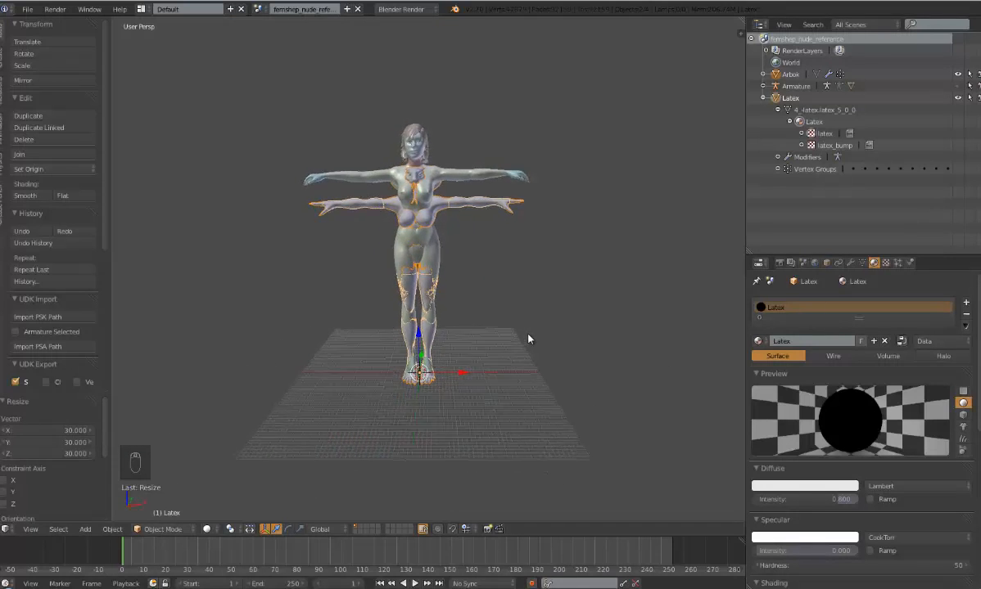
scroll(526, 335, up, 4)
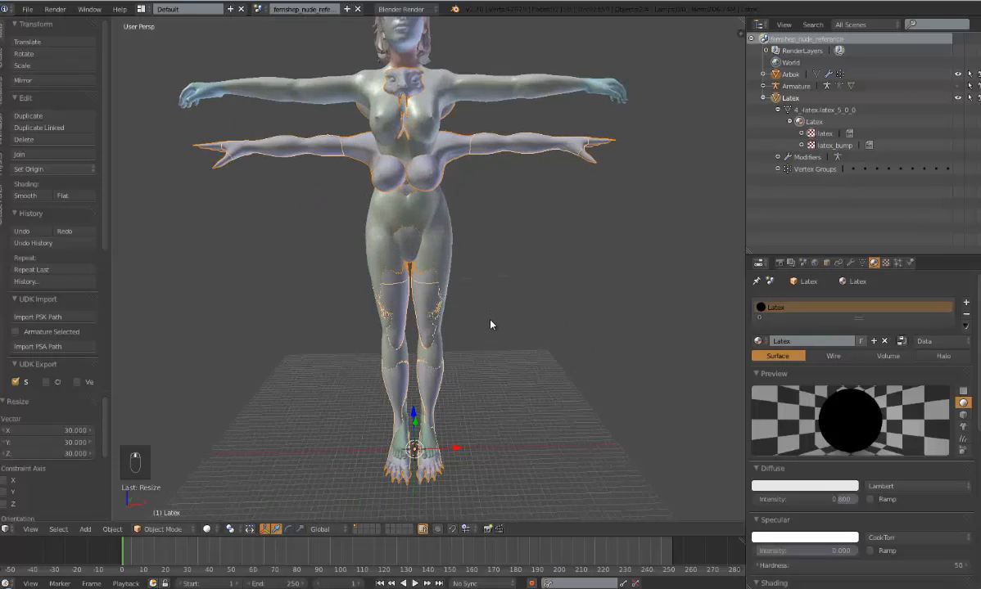
scroll(512, 344, down, 2)
mouse_move(512, 343)
middle_down()
mouse_move(451, 319)
mouse_move(514, 344)
middle_up()
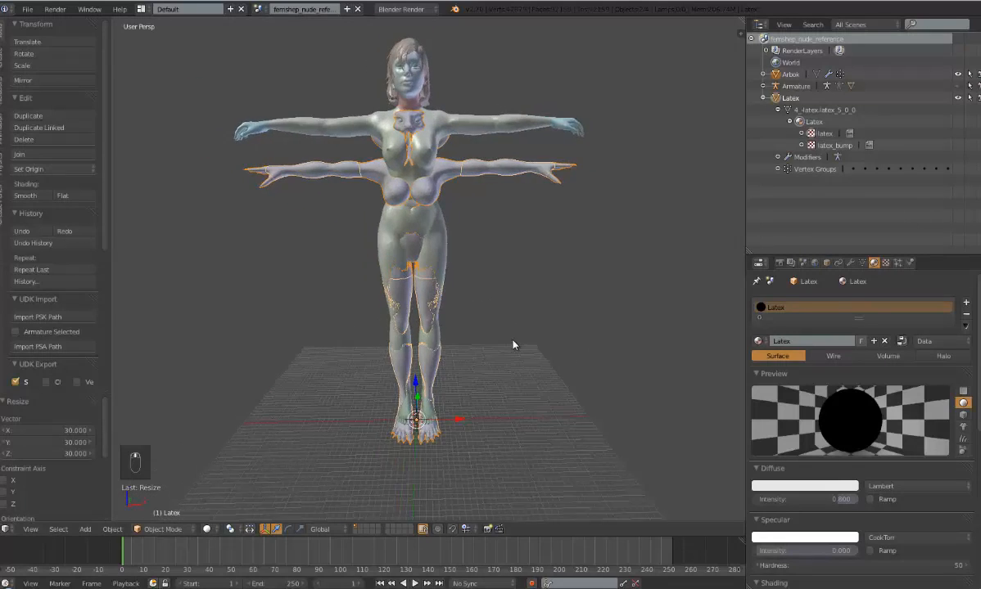
scroll(490, 271, down, 2)
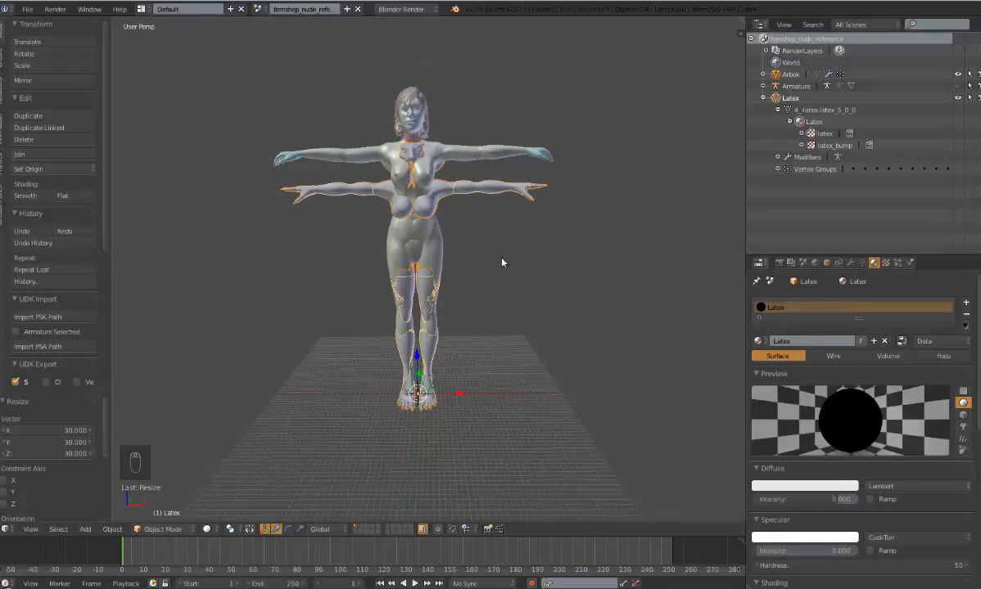
key(s)
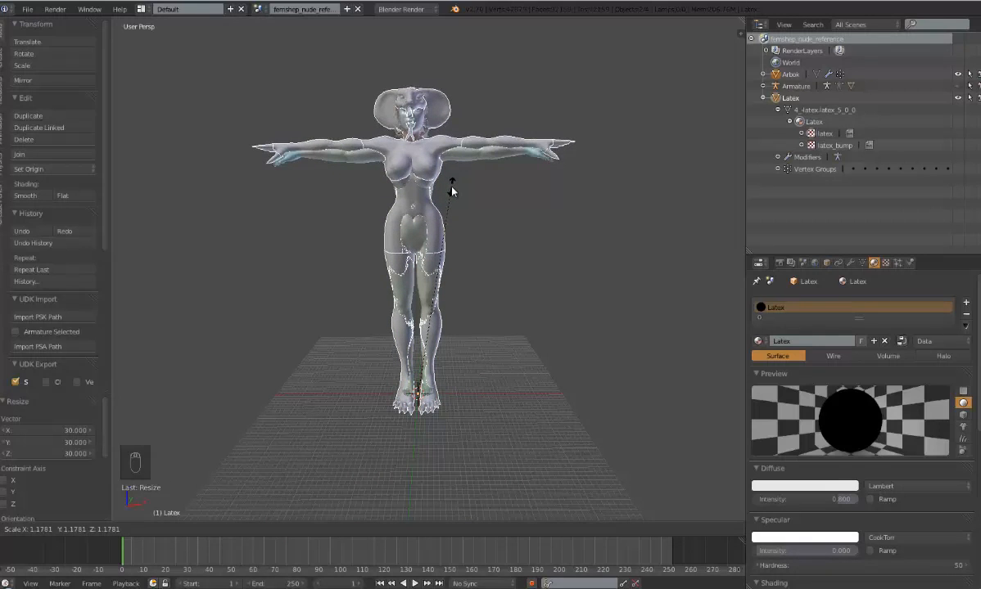
click(451, 190)
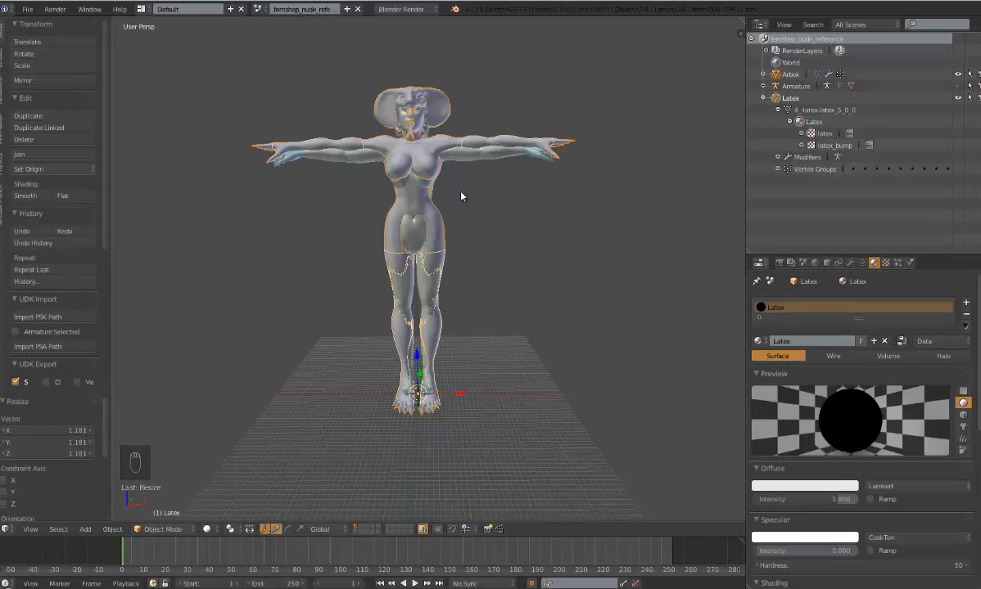
Check the fit against the reference from the side and scale Arbok and Latex down by about 0.965
middle_drag(462, 195, 356, 328)
scroll(491, 221, up, 1)
scroll(507, 218, up, 2)
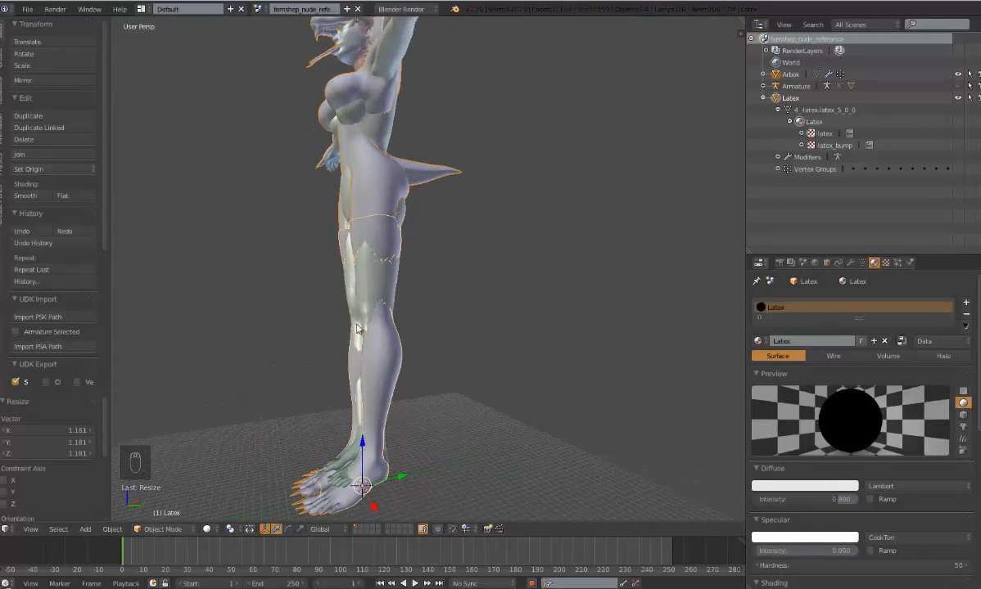
middle_drag(480, 363, 477, 183)
key(s)
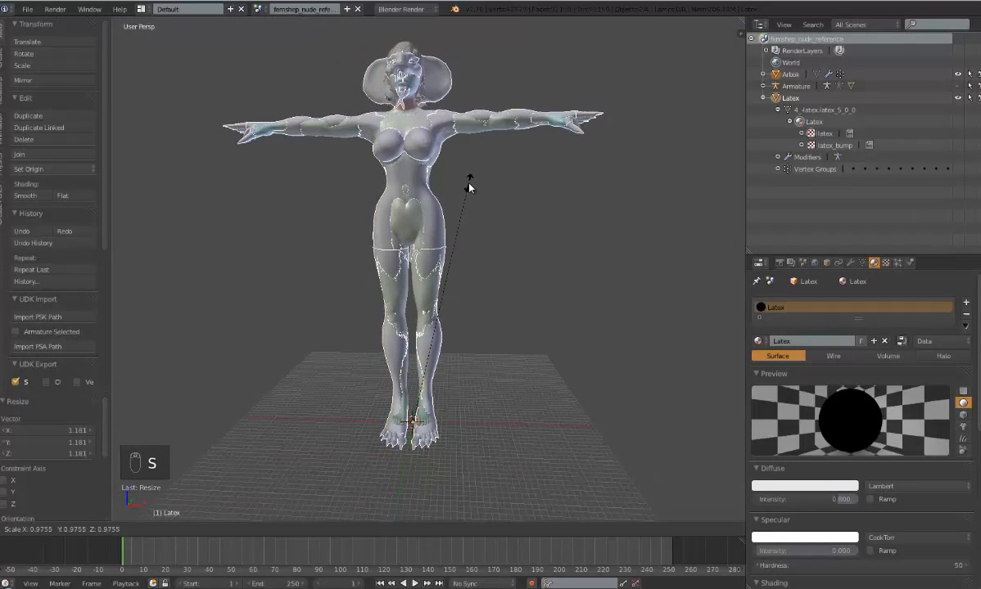
click(467, 189)
middle_drag(466, 190, 529, 249)
Delete the femshep_nude_reference mesh from the scene
right_click(400, 39)
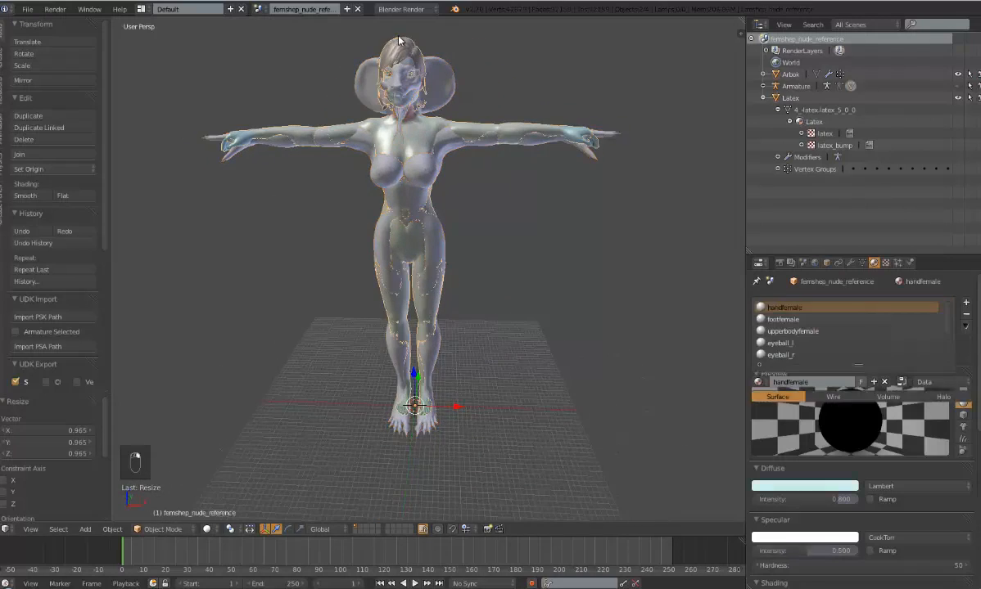
key(x)
click(520, 199)
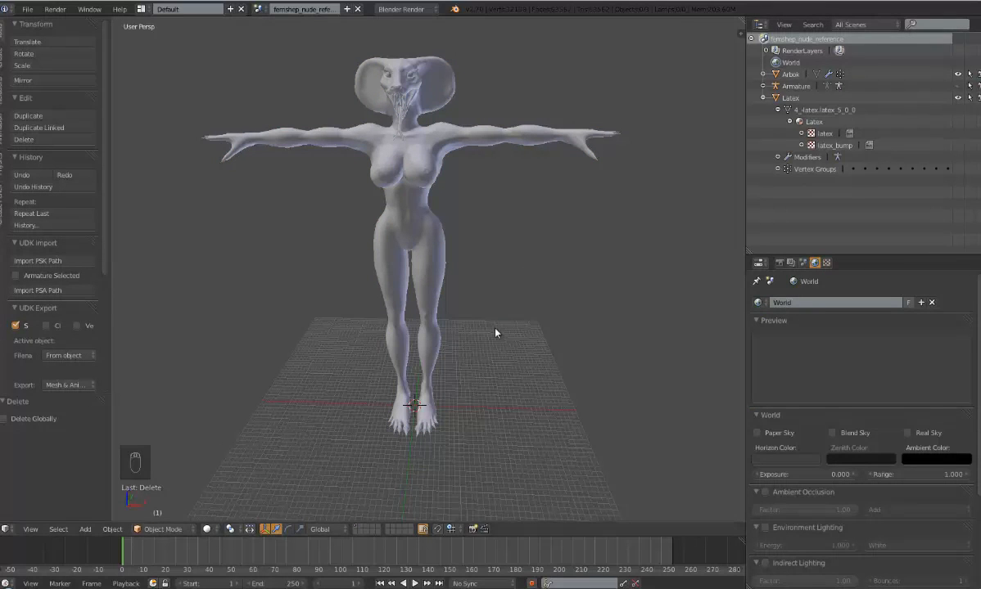
Unhide the Armature and select it at the model's feet
middle_drag(494, 332, 591, 278)
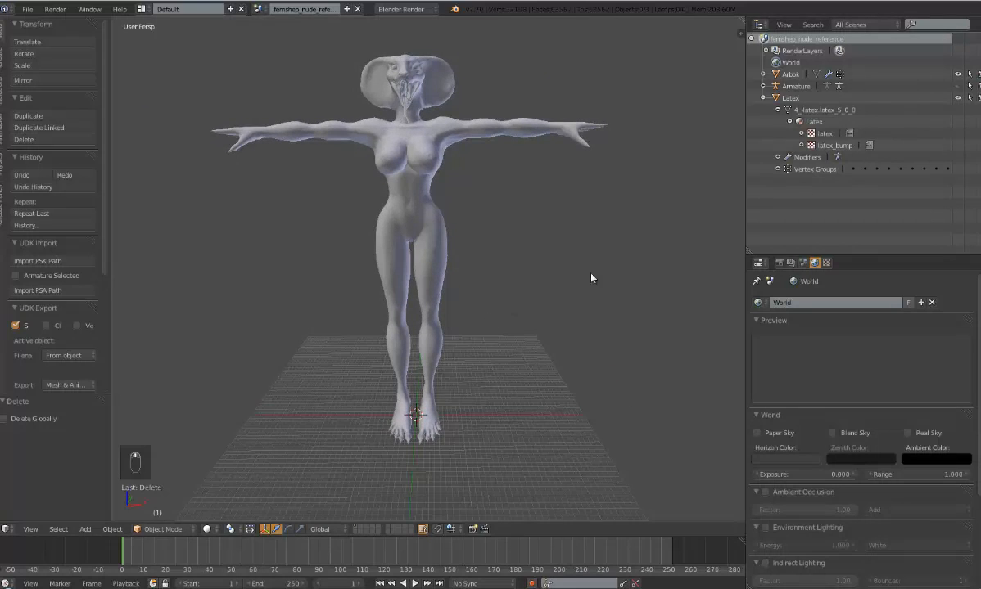
click(956, 85)
right_click(420, 414)
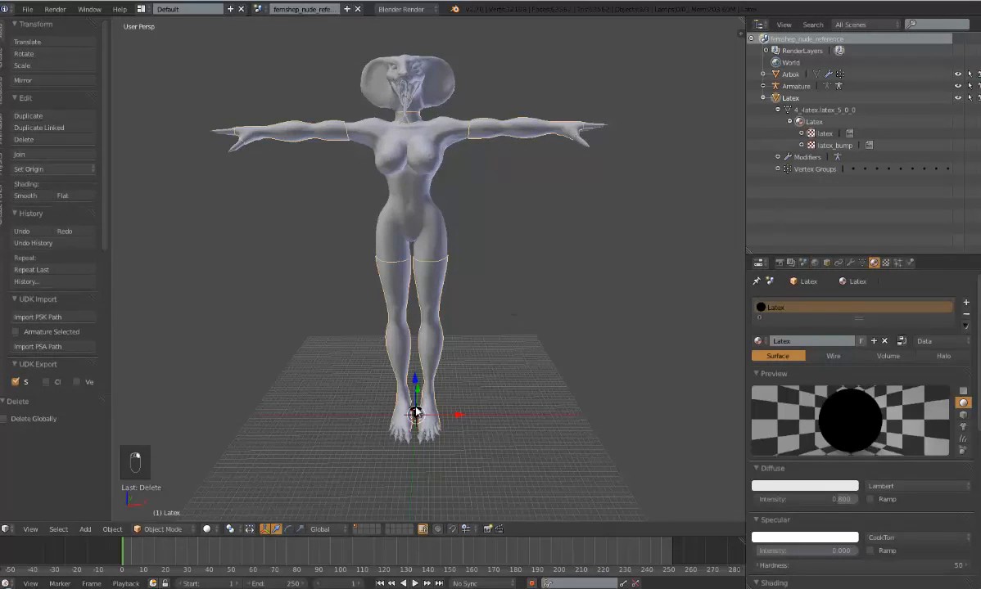
right_click(415, 413)
ctrl+middle_drag(514, 472, 572, 313)
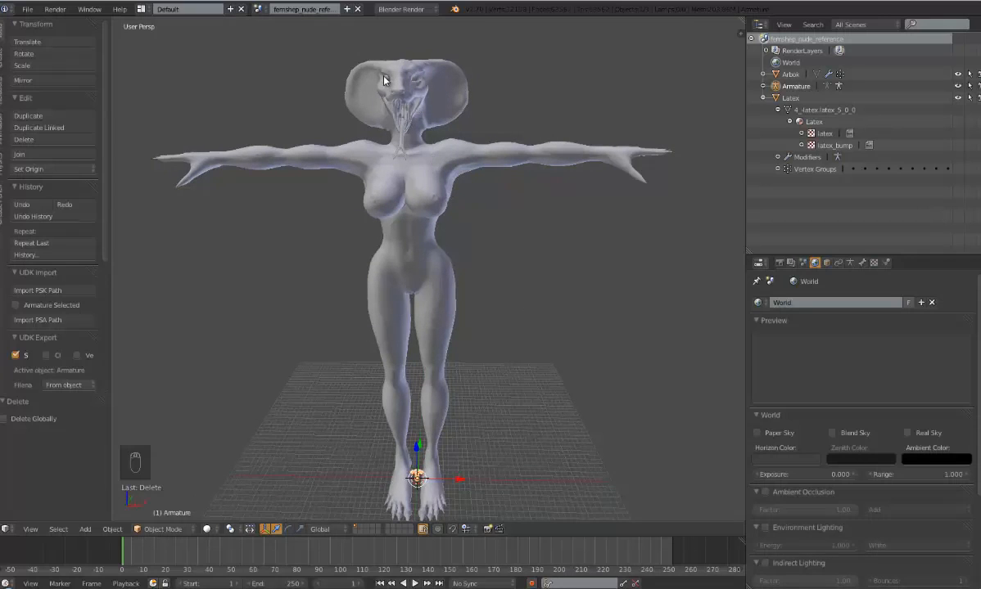
Set the Arbok object's X, Y and Z scale to 34 in its transform properties
right_click(383, 80)
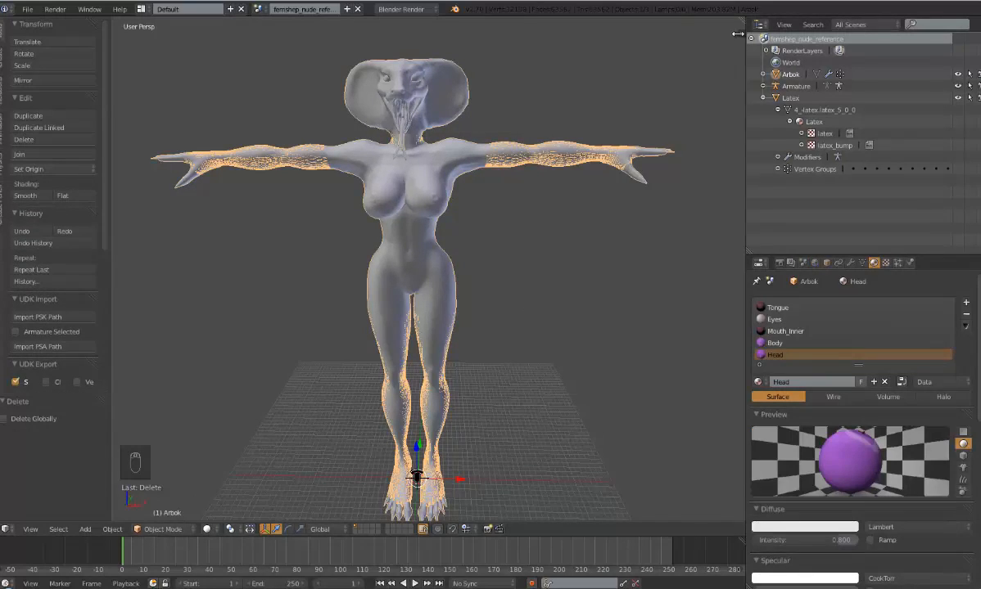
key(n)
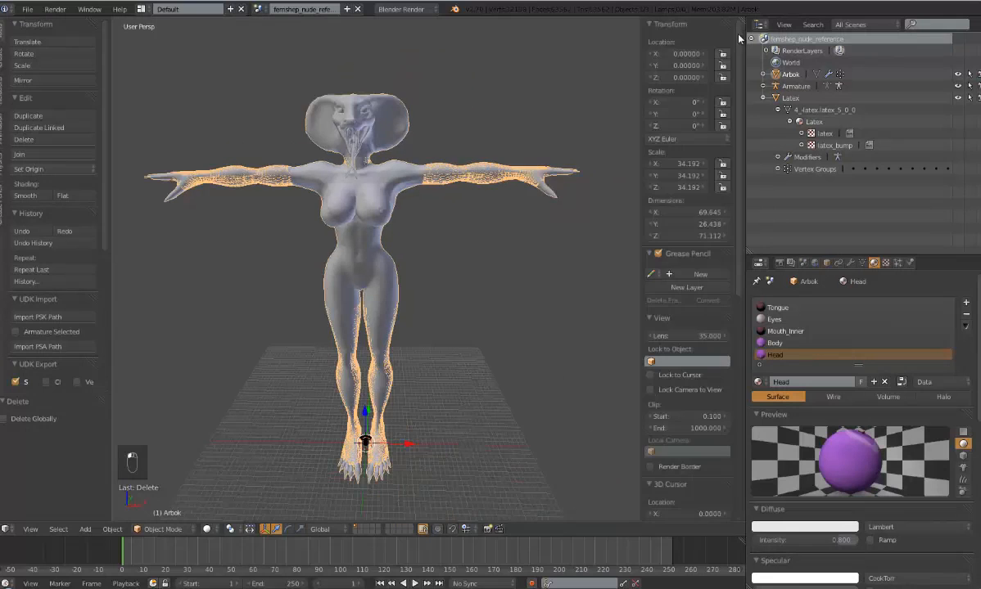
click(690, 164)
text(3)
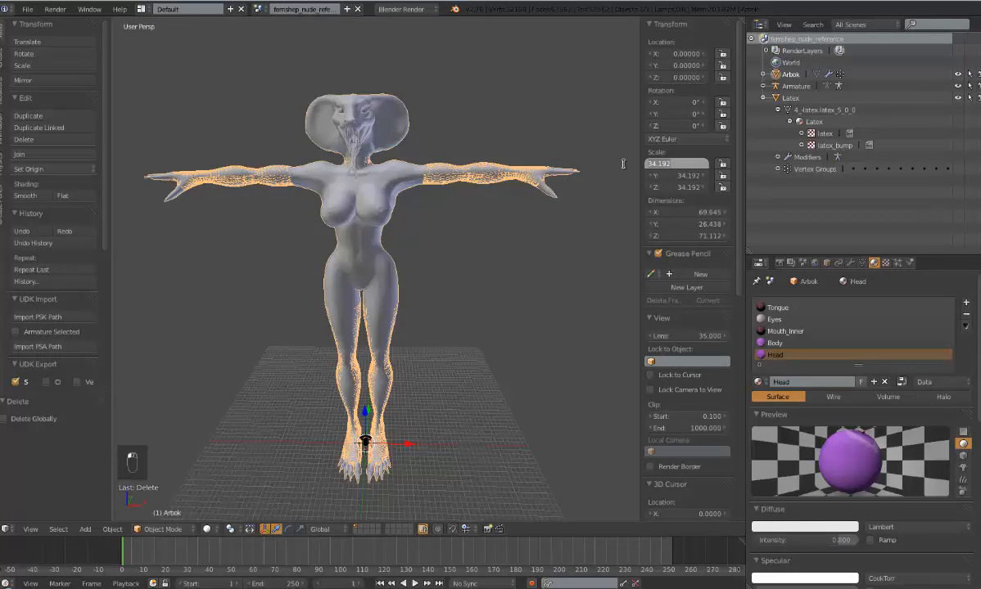
text(4)
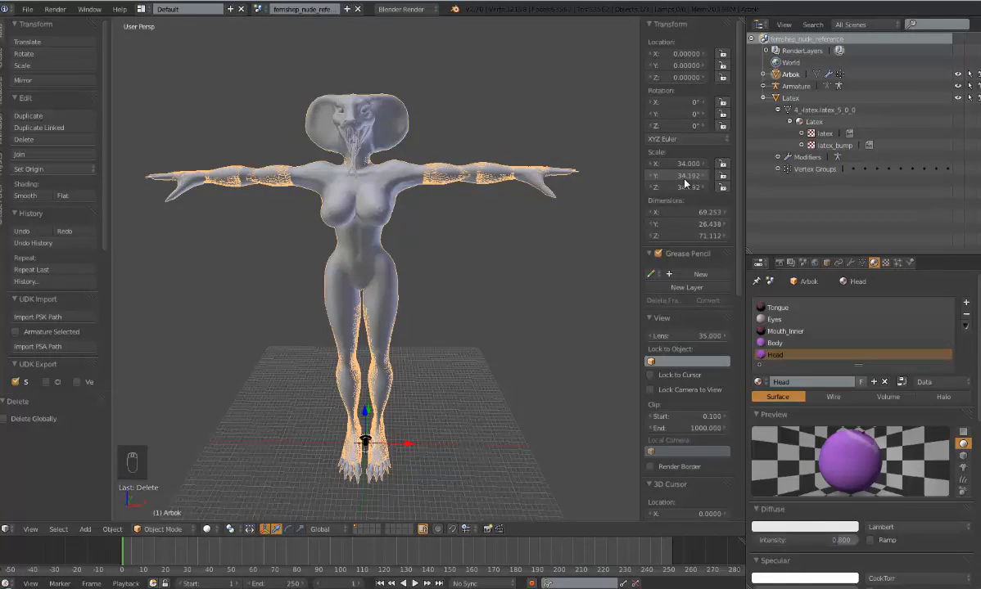
key(Tab)
text(3)
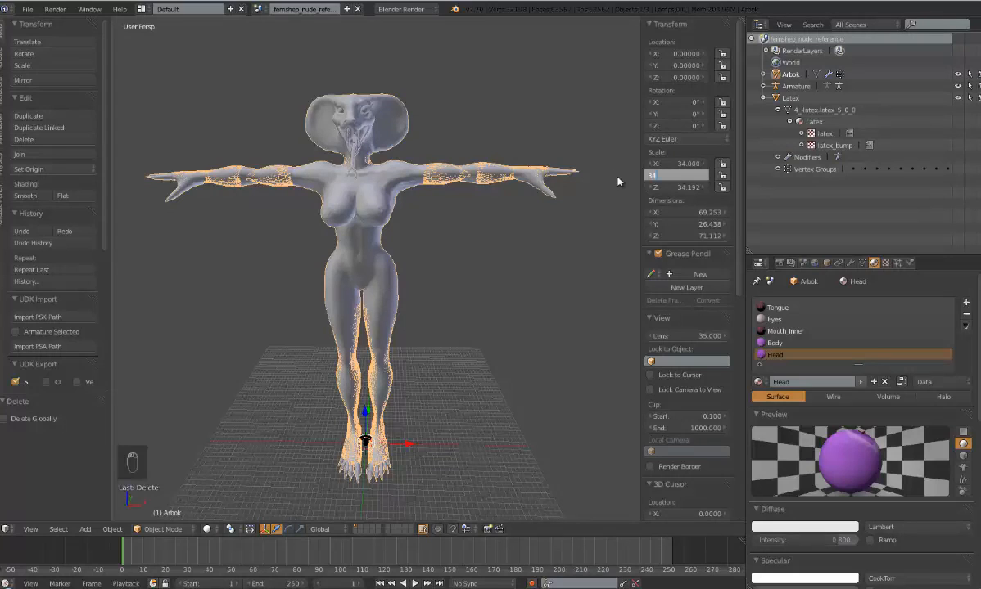
key(Return)
click(684, 188)
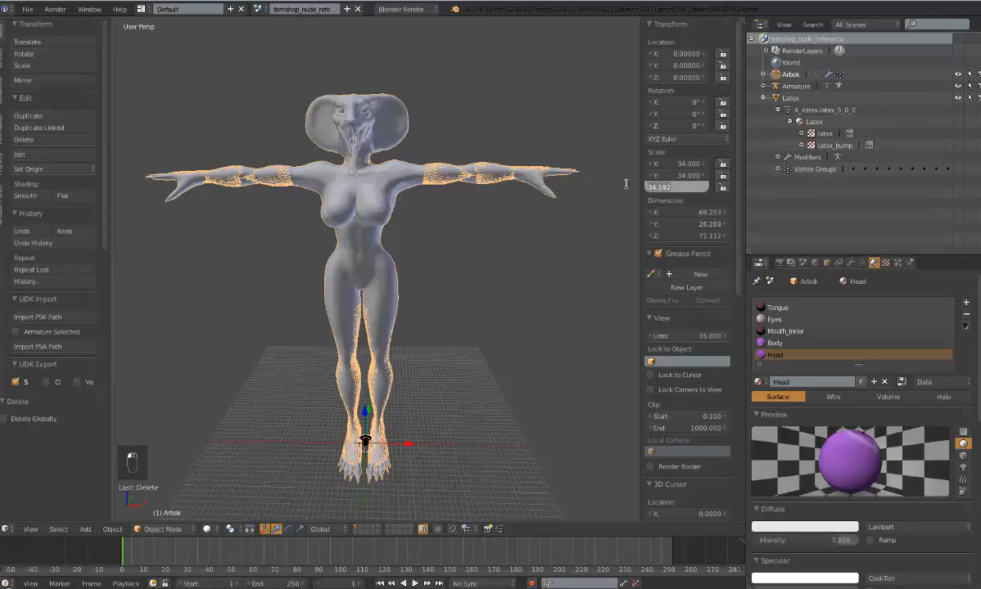
text(34)
key(Return)
Set the Latex object's X, Y and Z scale to 34 so it matches Arbok
right_click(481, 169)
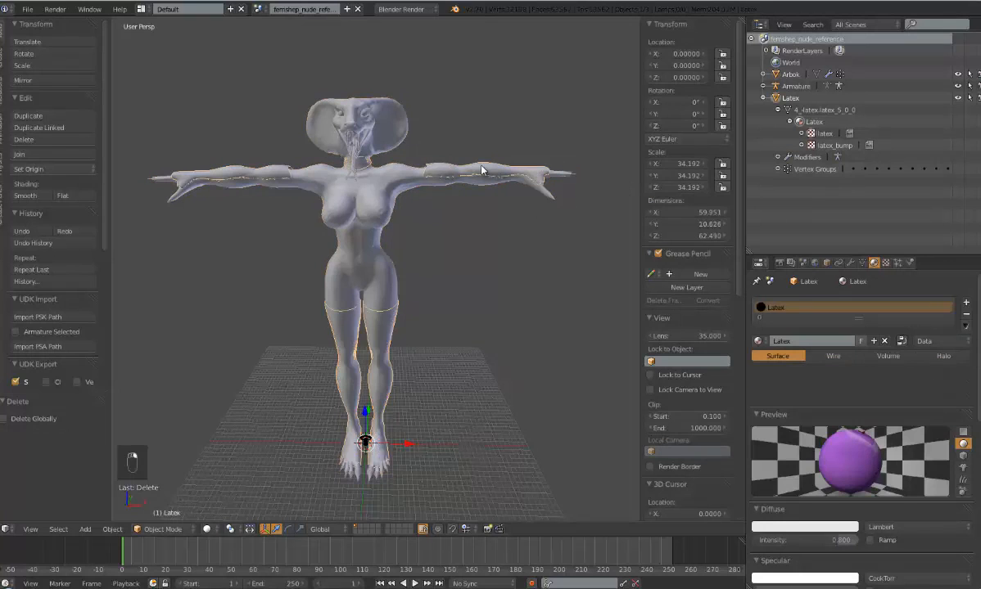
click(665, 163)
text(34)
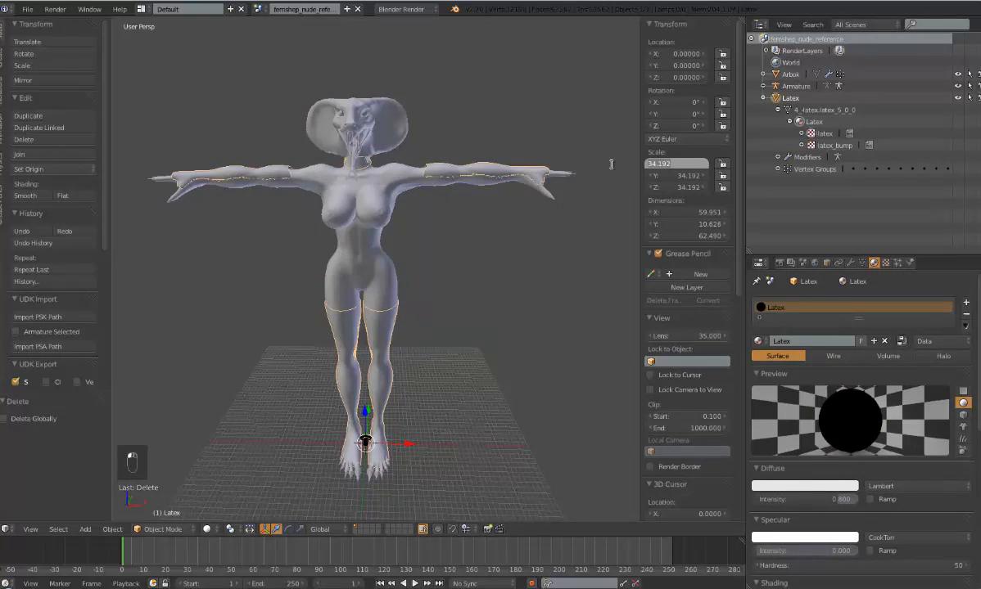
key(Return)
click(666, 176)
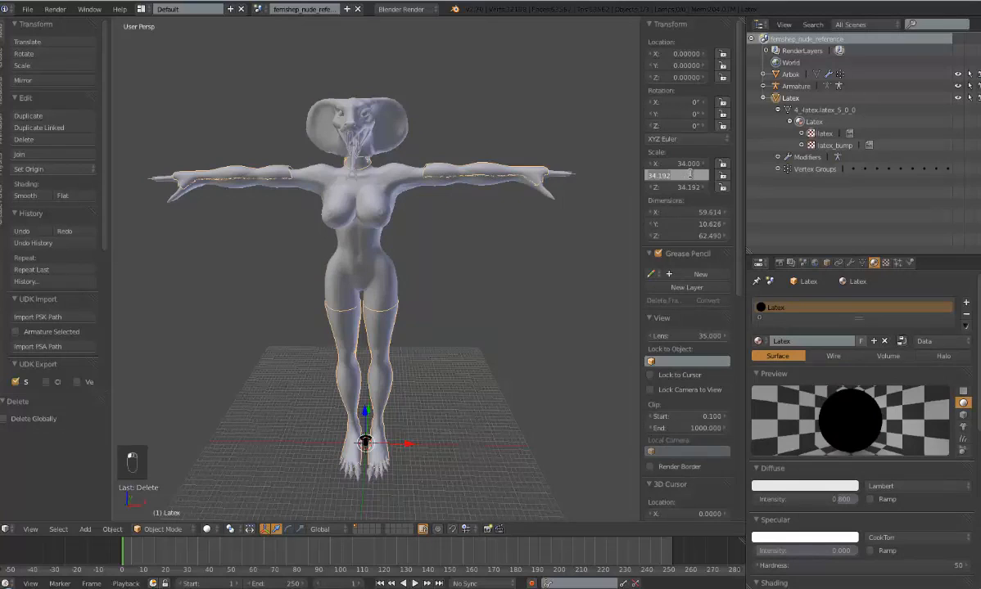
text(34)
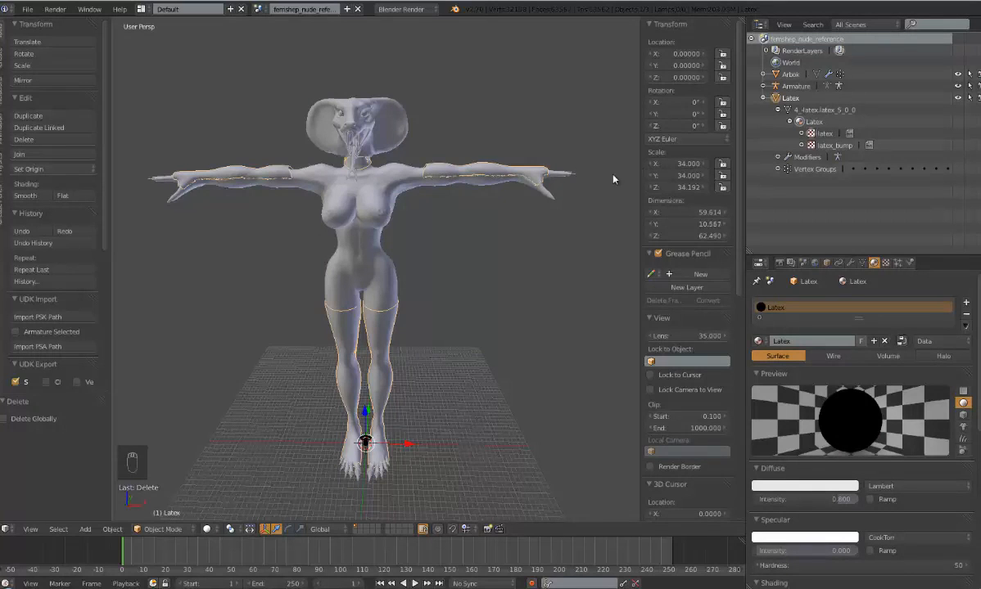
key(Tab)
text(34)
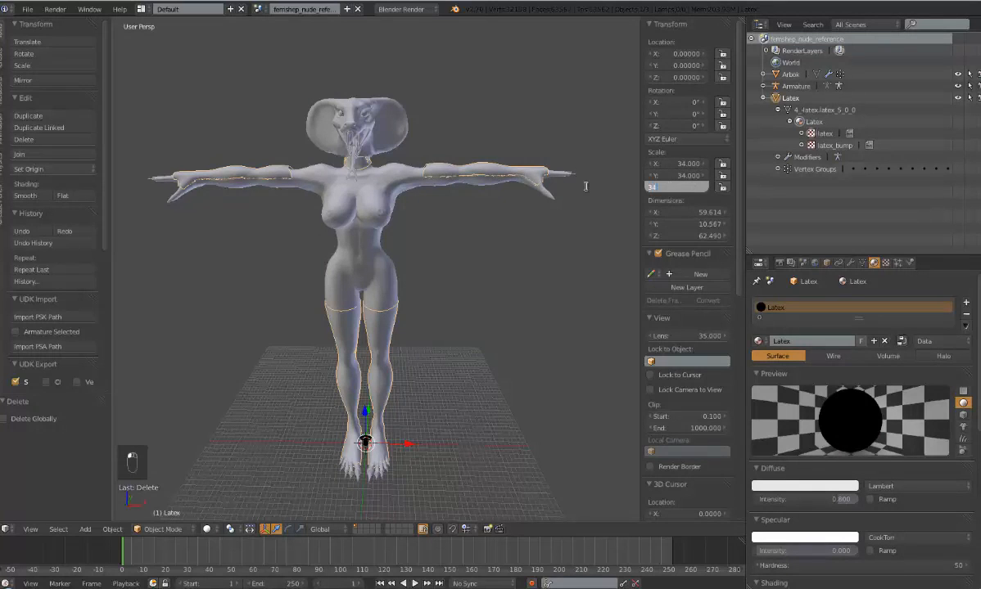
key(Return)
Check the Latex mesh in Edit Mode, return to Object Mode and deselect all objects
key(Tab)
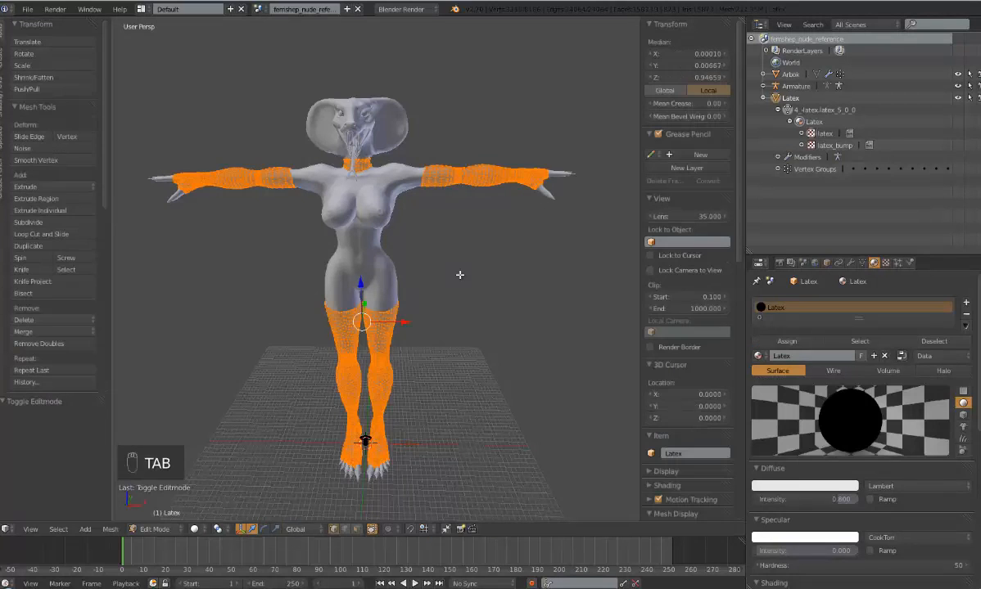
key(Tab)
key(a)
key(a)
key(a)
key(a)
key(a)
key(a)
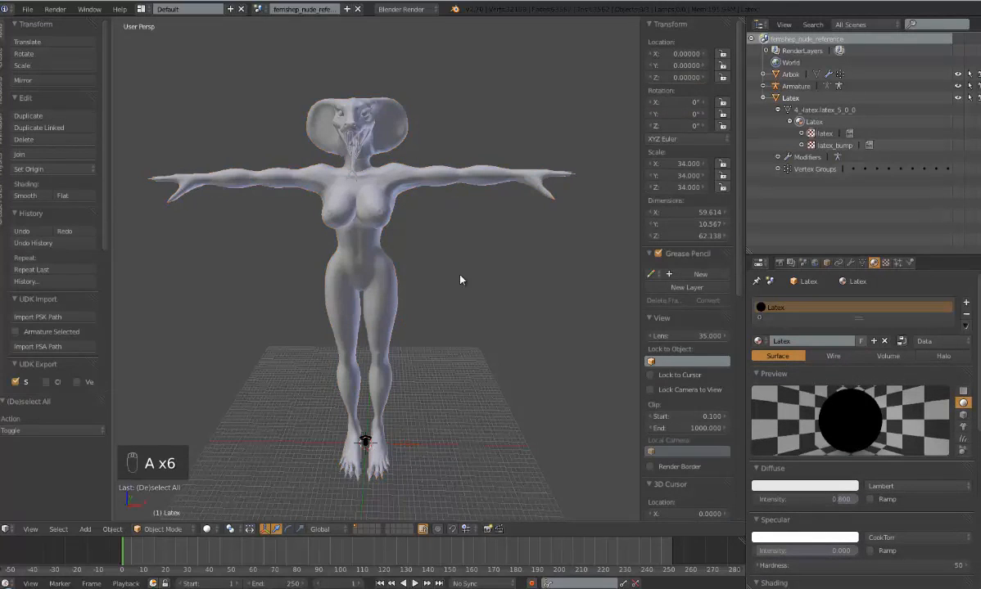
Put the Armature at the model's feet into Edit Mode with all of its bones selected
middle_drag(460, 280, 491, 350)
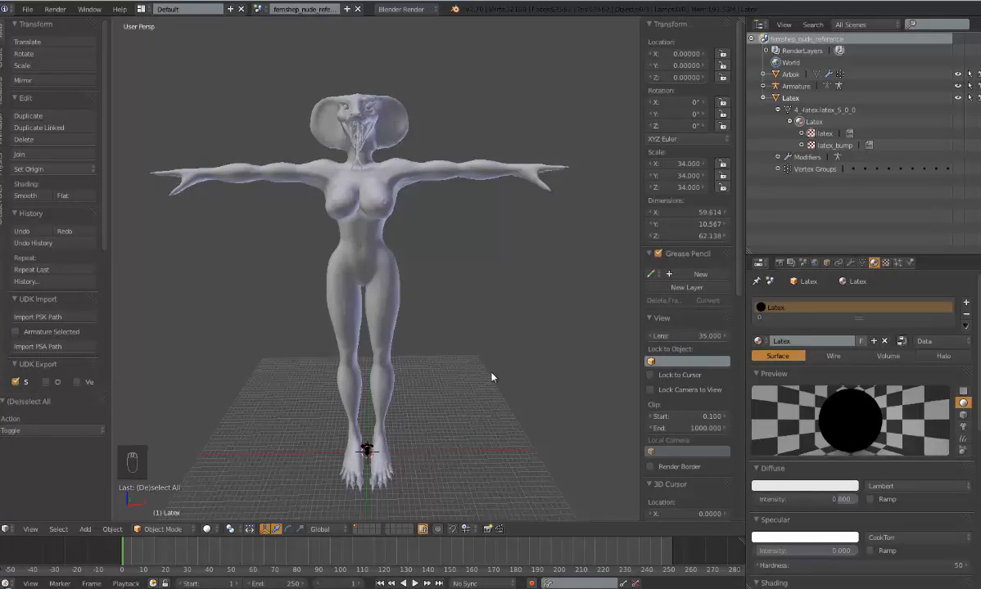
middle_drag(486, 369, 456, 371)
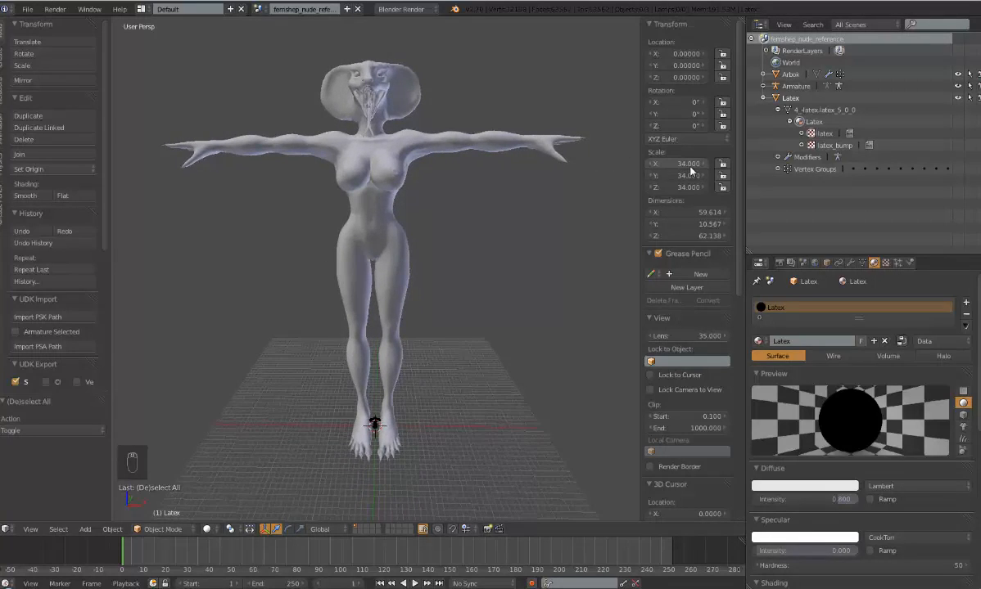
right_click(375, 422)
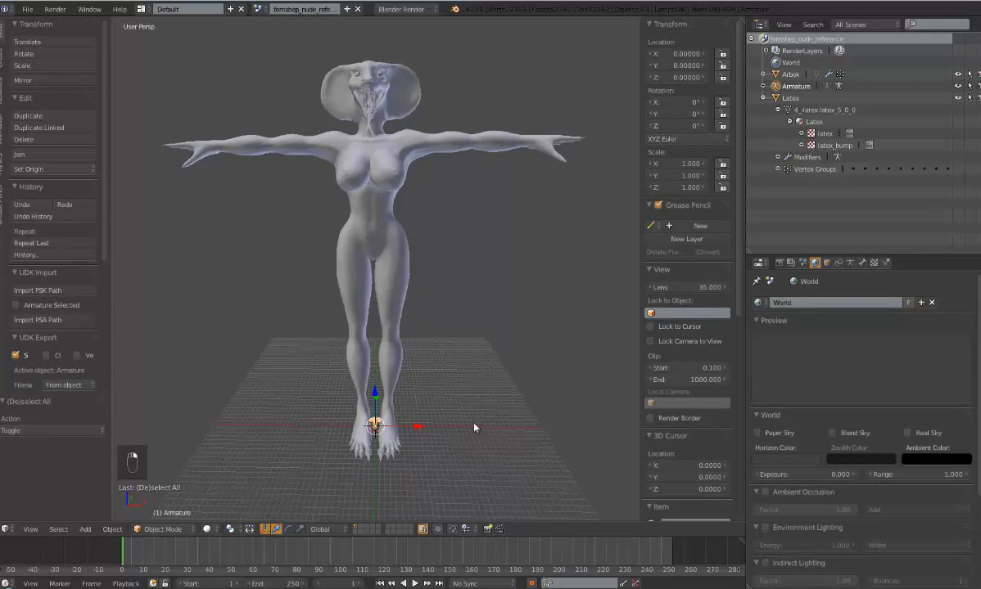
key(Tab)
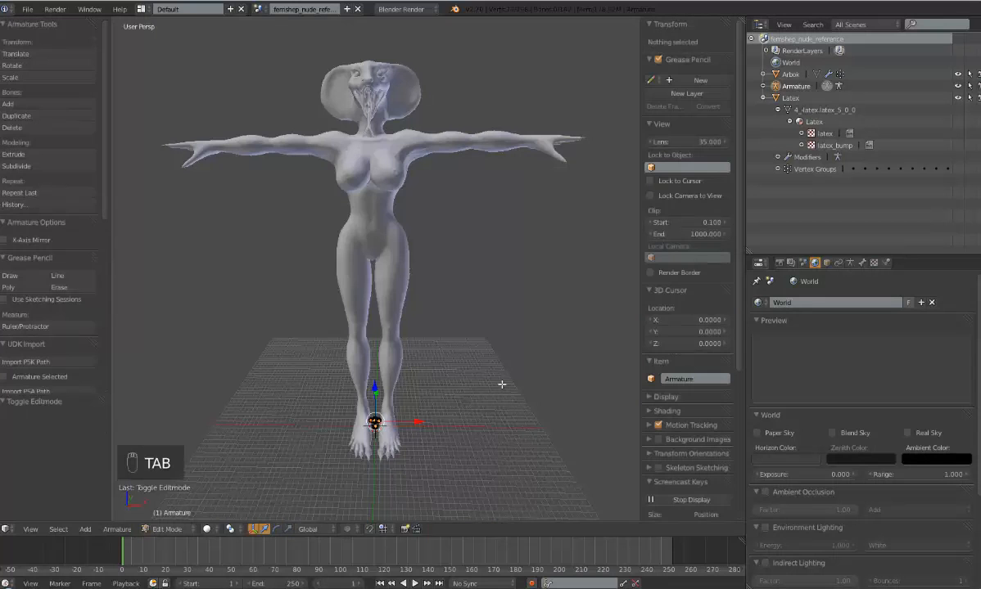
key(a)
key(a)
key(a)
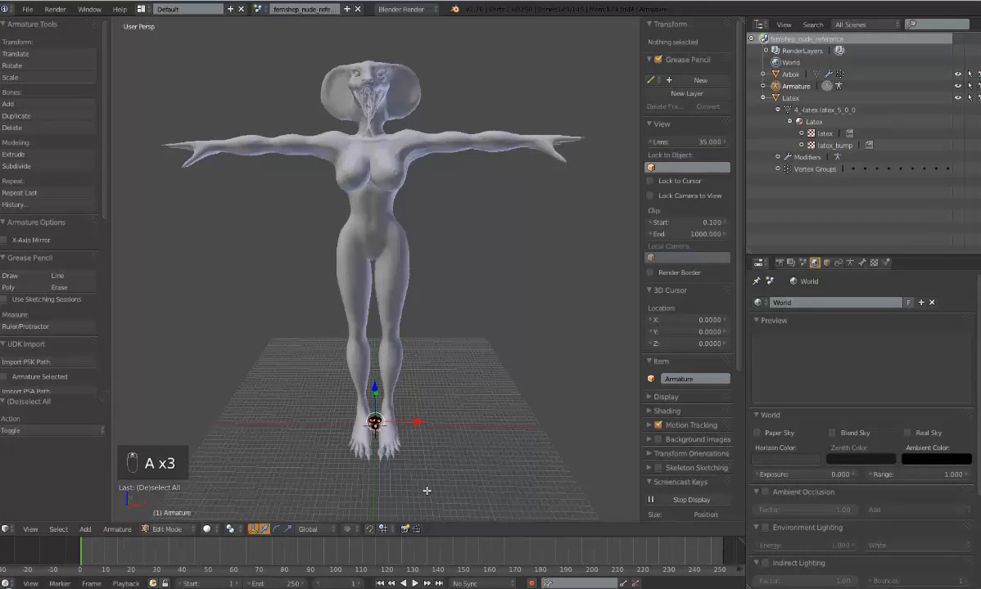
scroll(475, 426, up, 5)
shift+middle_drag(445, 480, 455, 144)
scroll(507, 435, up, 1)
scroll(507, 436, up, 8)
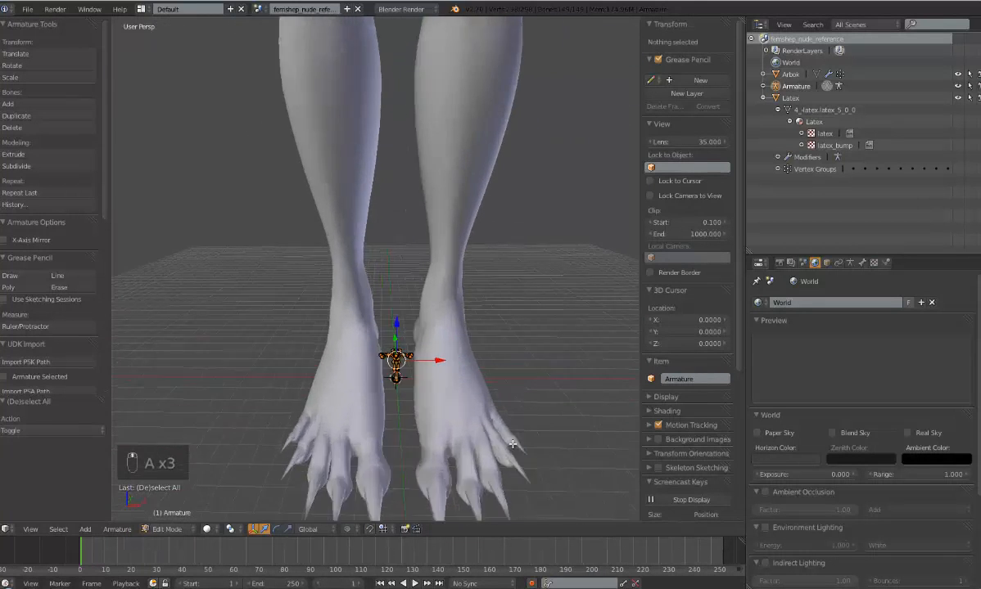
shift+middle_drag(507, 435, 491, 317)
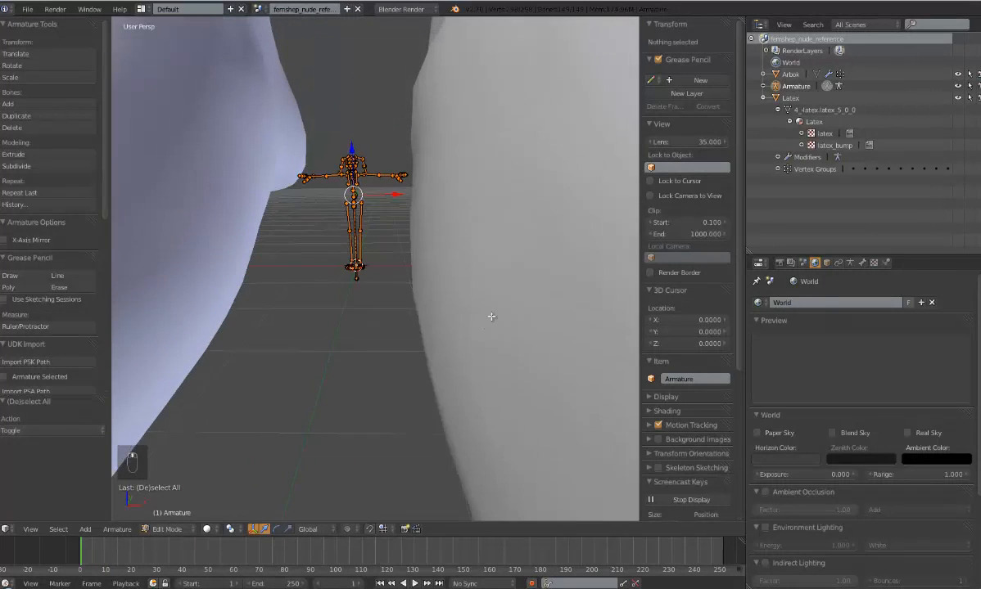
key(a)
key(a)
scroll(488, 296, up, 2)
scroll(489, 296, down, 10)
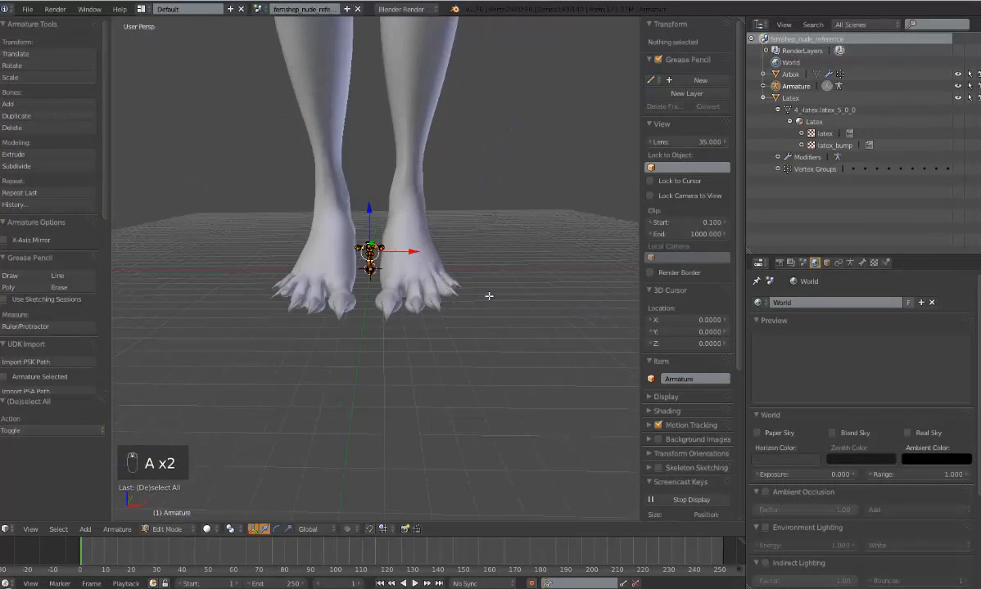
Scale all the armature's bones by a factor of 34
mouse_move(487, 293)
middle_down()
mouse_move(474, 259)
mouse_move(483, 286)
mouse_move(494, 284)
middle_up()
scroll(483, 286, up, 4)
text(s)
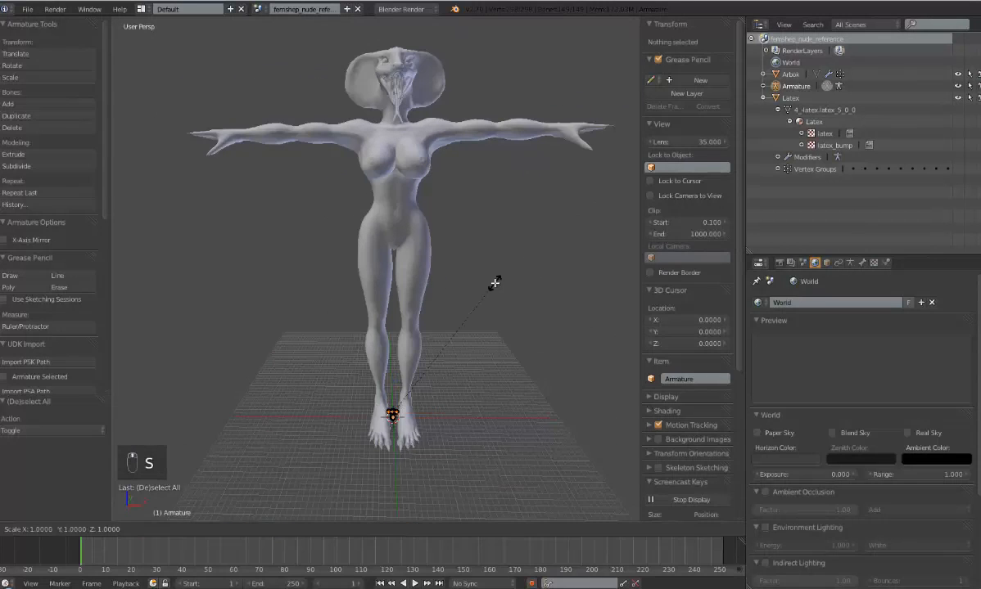
text(34)
key(Return)
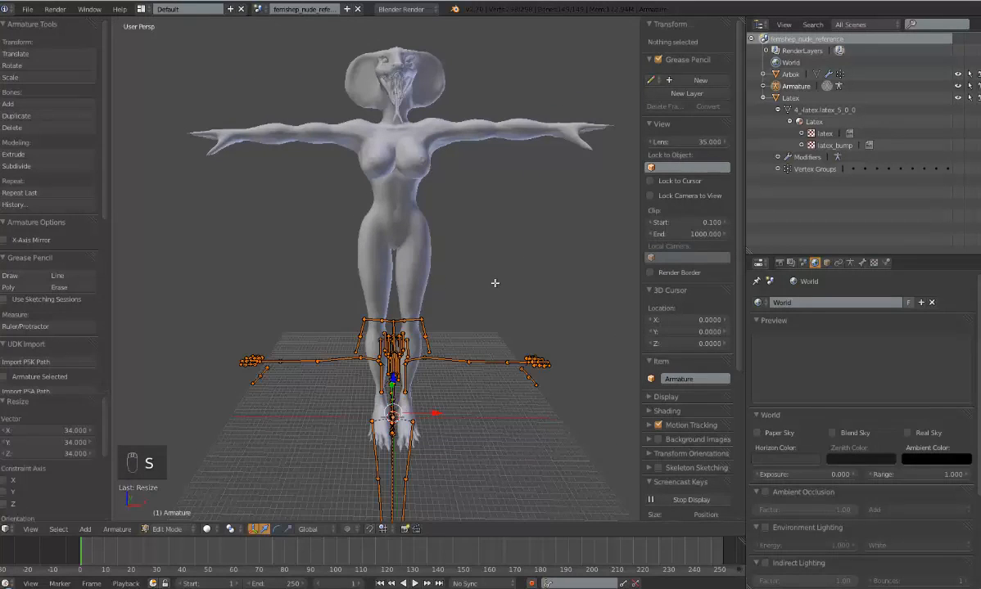
Raise all bones about 46.09 units along Z so the skeleton lines up with the body's height
scroll(495, 283, down, 2)
key(g)
key(z)
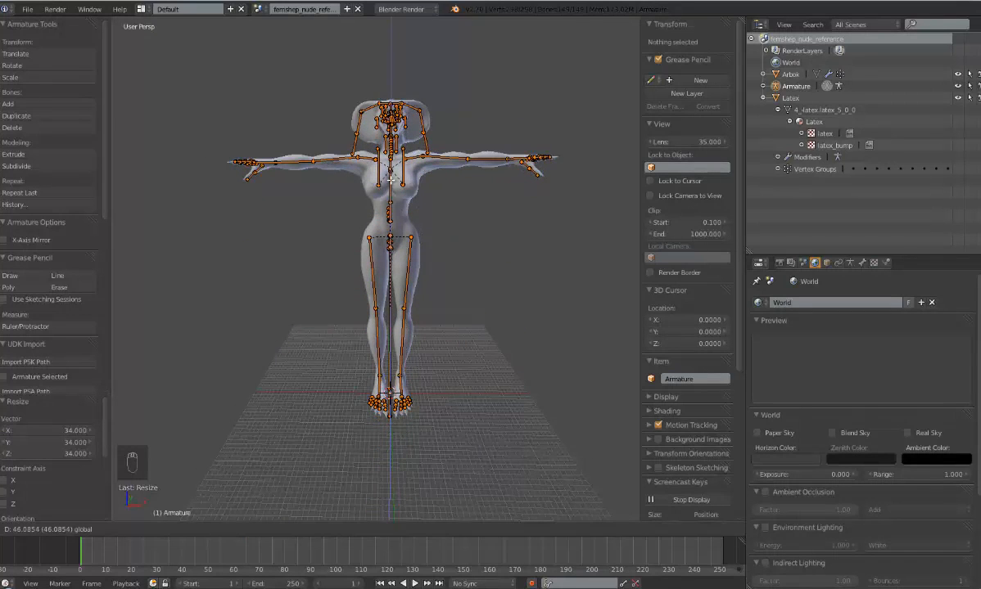
click(391, 176)
middle_drag(530, 387, 524, 394)
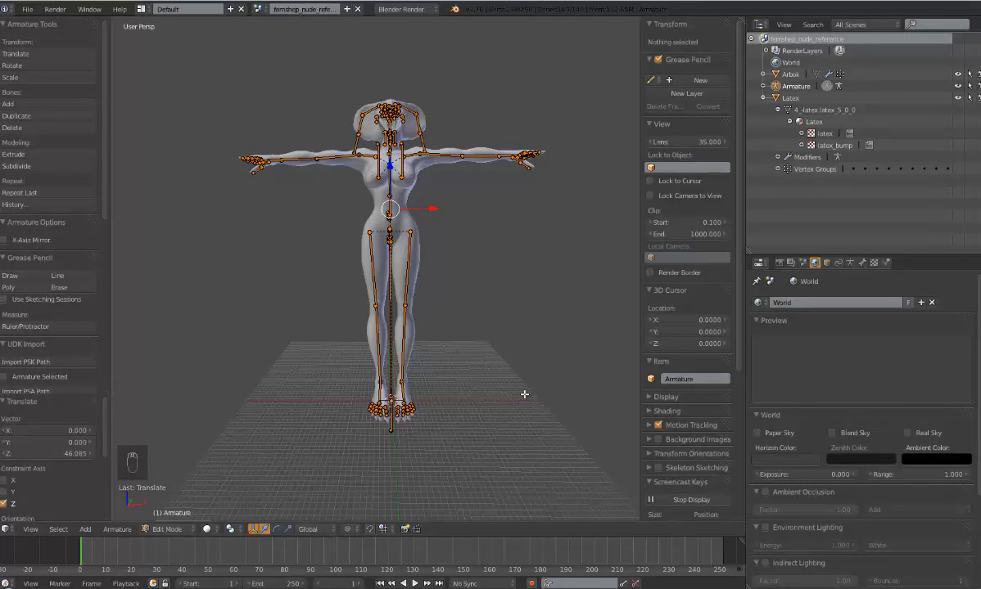
Compare the skeleton's fit in front and right views and move all bones about -1.43 units along Y
key(KP_1)
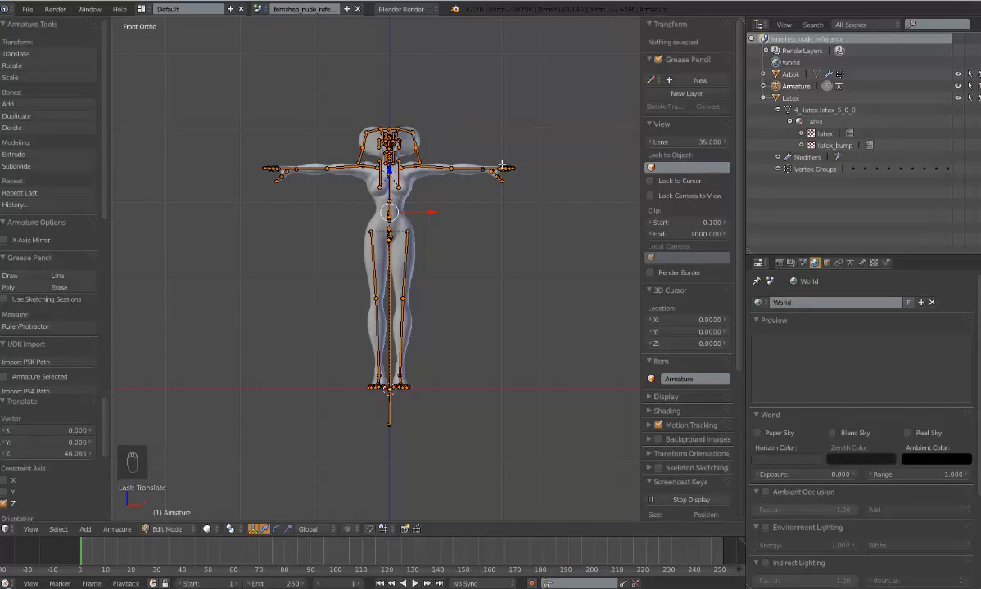
key(KP_3)
key(KP_1)
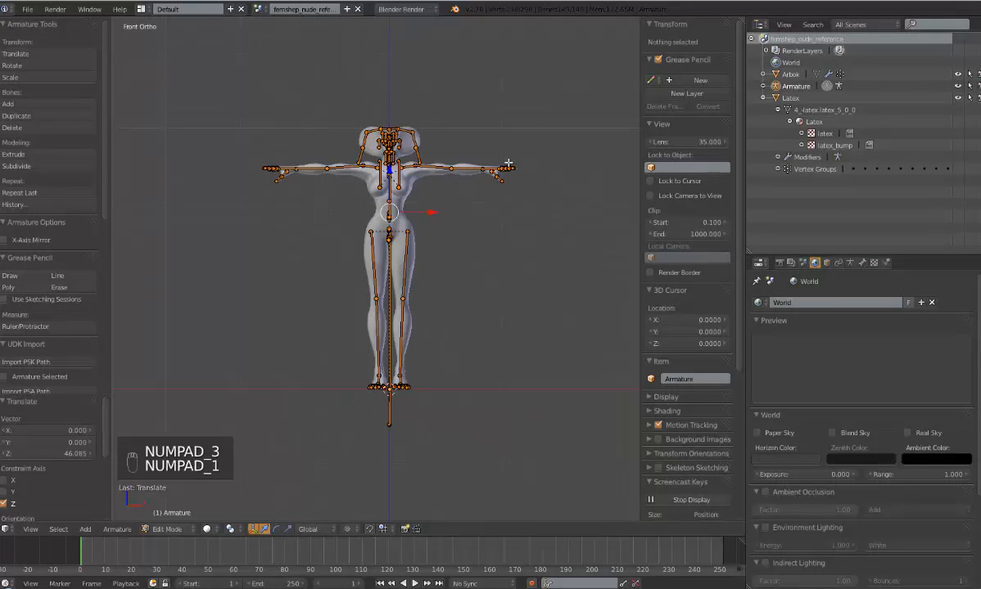
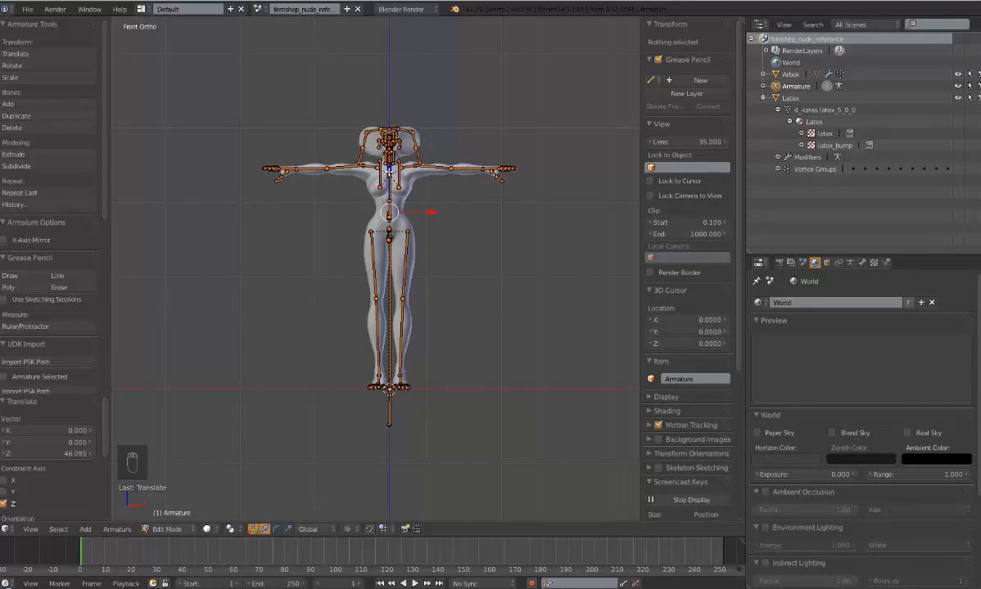
key(KP_3)
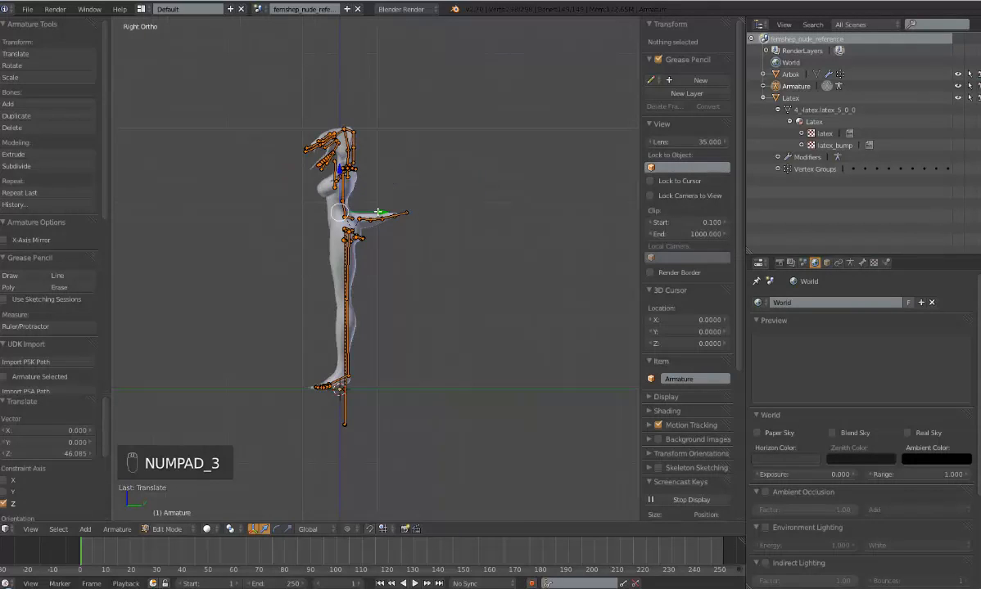
key(KP_1)
key(KP_3)
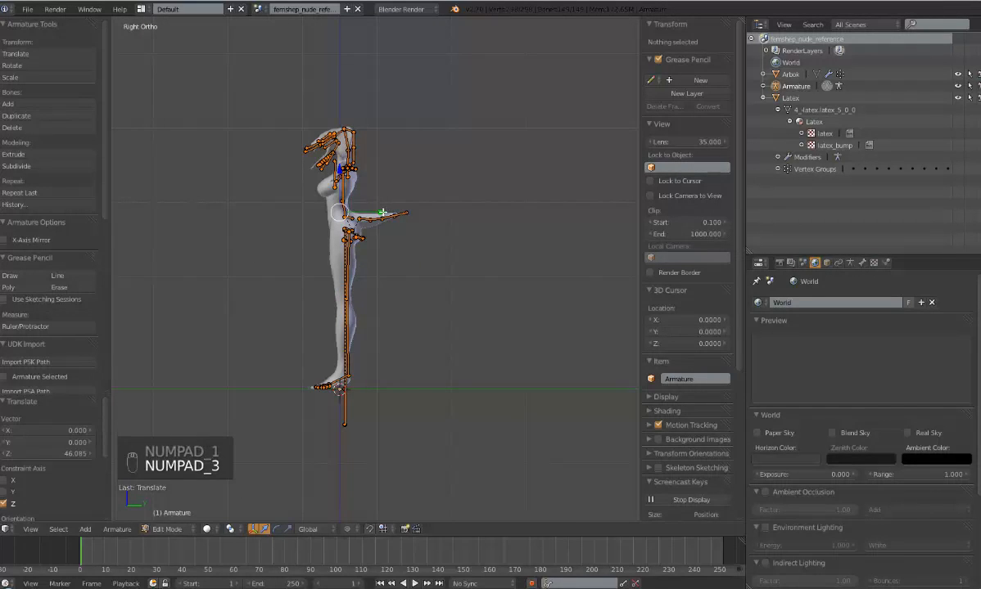
key(g)
key(y)
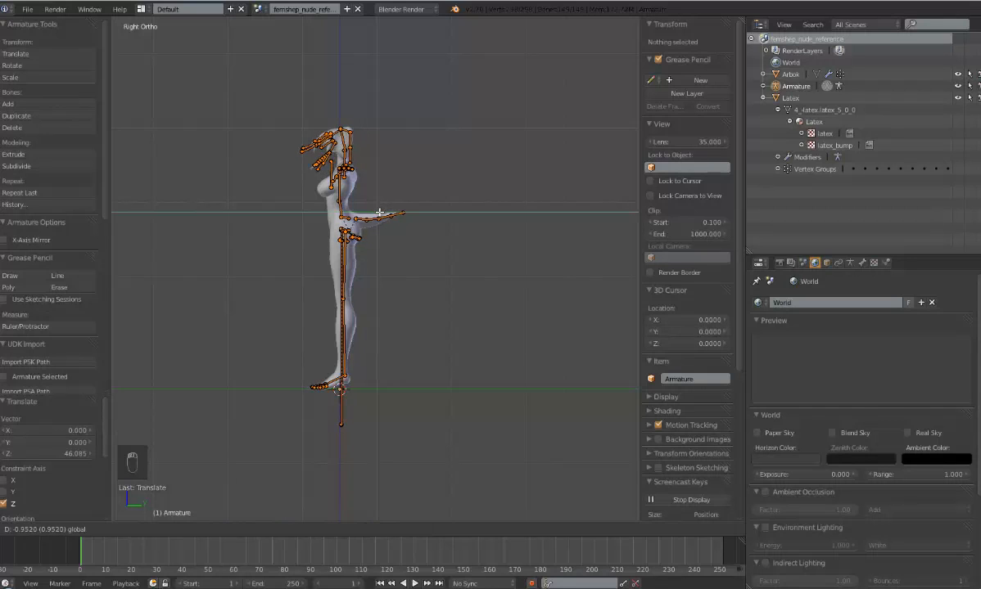
click(378, 212)
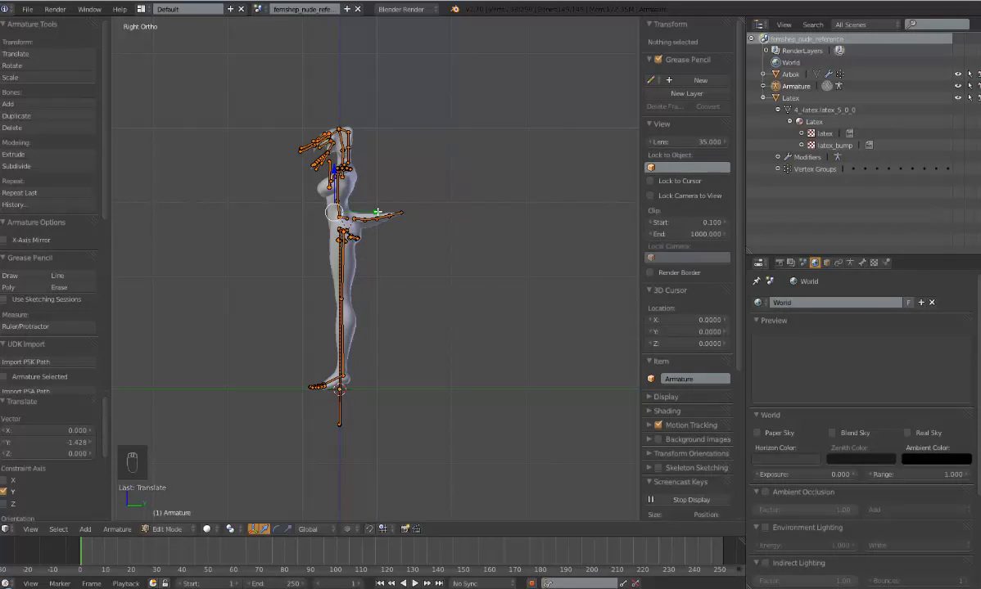
Nudge all bones about -0.16 units along Y in the top view to centre them in the mesh
key(KP_7)
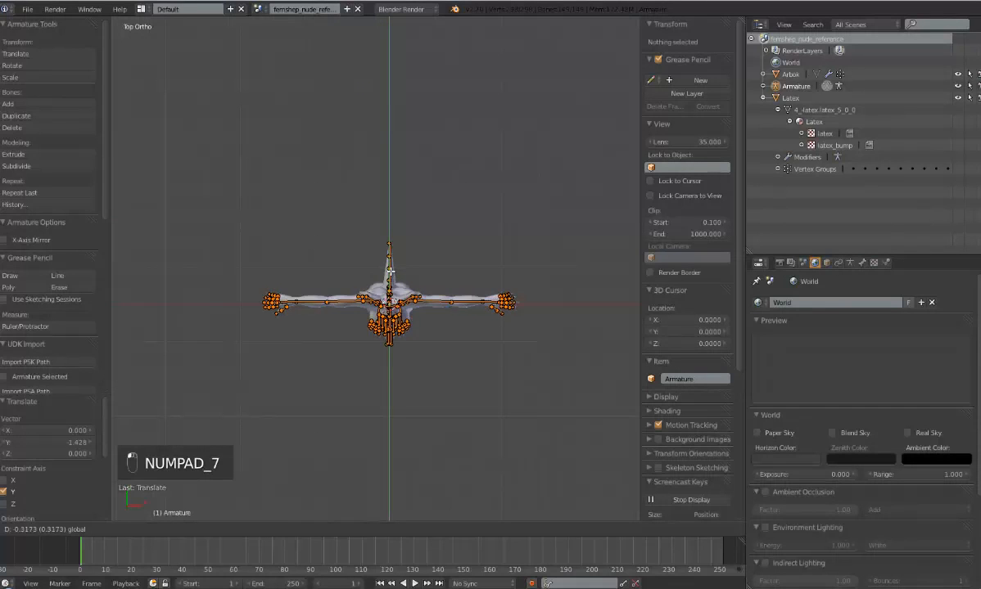
drag(389, 267, 392, 270)
key(KP_1)
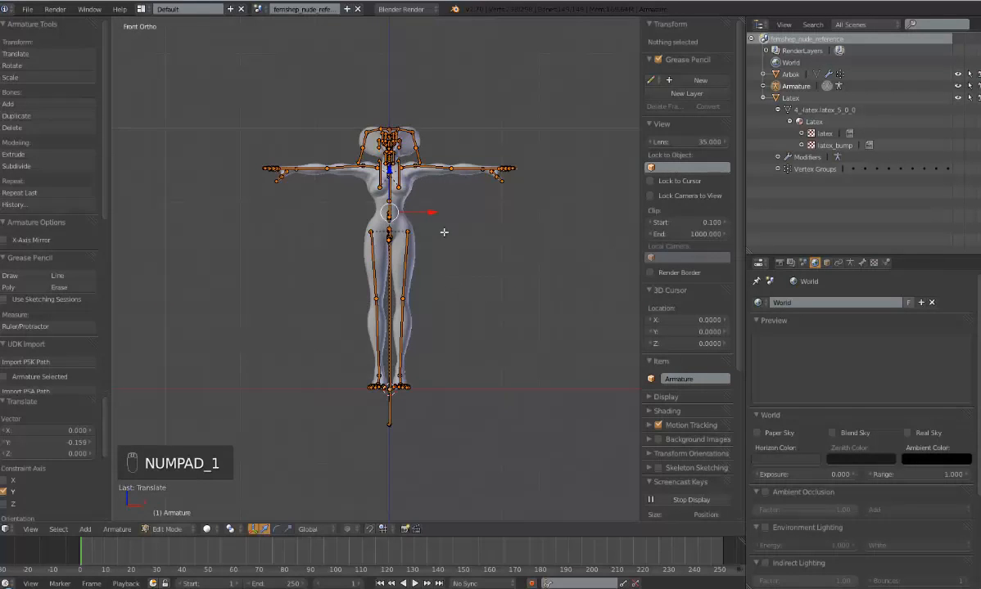
Examine how the bones align with the head, hood and upper body from several angles
scroll(446, 238, up, 7)
shift+middle_drag(531, 127, 491, 544)
scroll(554, 337, up, 4)
middle_drag(555, 338, 529, 353)
scroll(498, 343, down, 3)
scroll(497, 343, down, 5)
mouse_move(292, 353)
middle_down()
mouse_move(271, 331)
mouse_move(295, 344)
mouse_move(322, 340)
mouse_move(303, 348)
middle_up()
scroll(303, 348, up, 5)
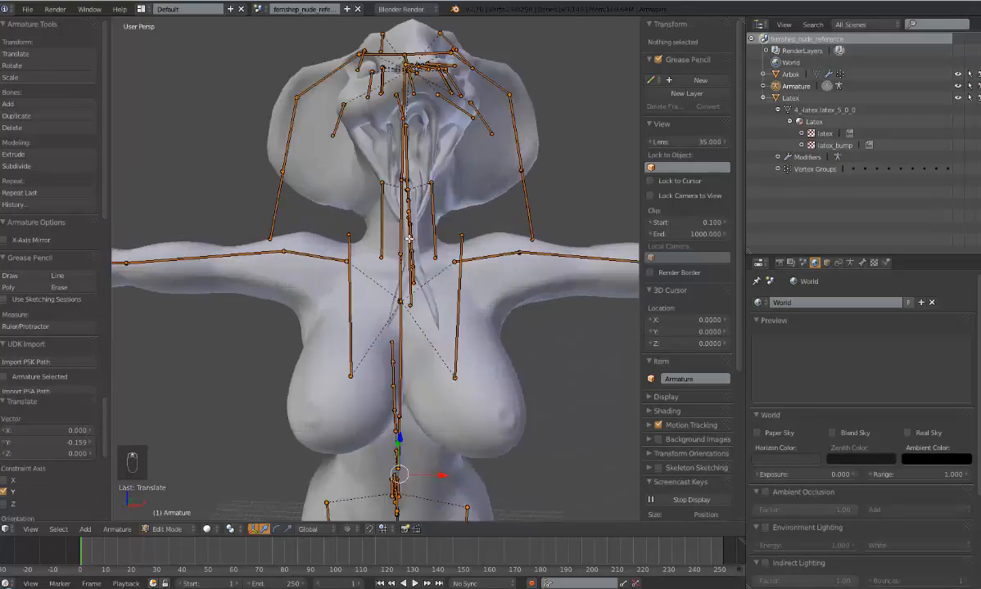
middle_drag(464, 245, 432, 241)
scroll(431, 240, down, 8)
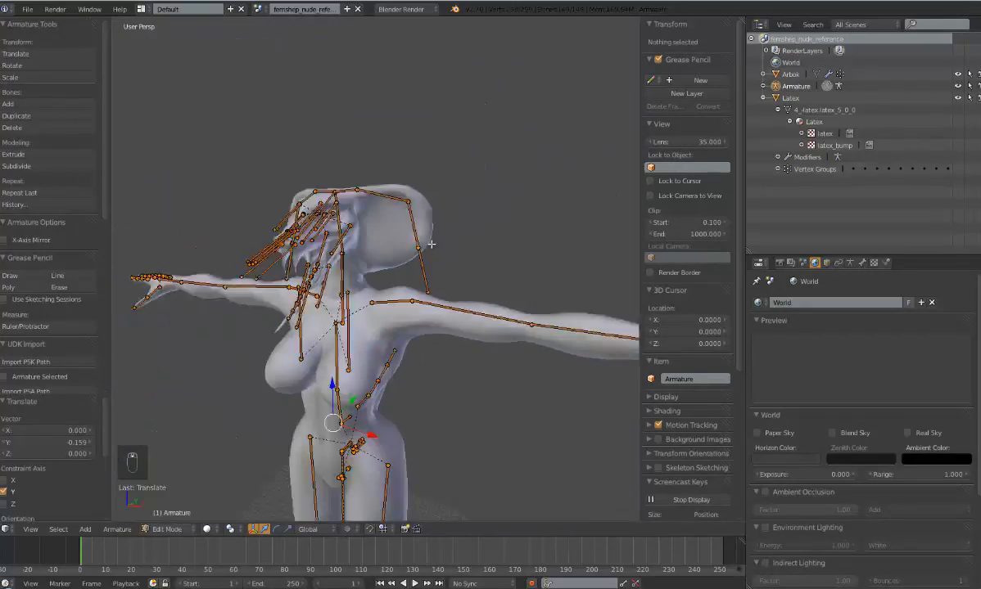
Return the Armature to Object Mode, expand it in the outliner and switch it to Pose Mode
key(Tab)
middle_drag(417, 339, 468, 291)
scroll(453, 339, up, 5)
scroll(481, 340, down, 4)
shift+middle_drag(445, 359, 458, 331)
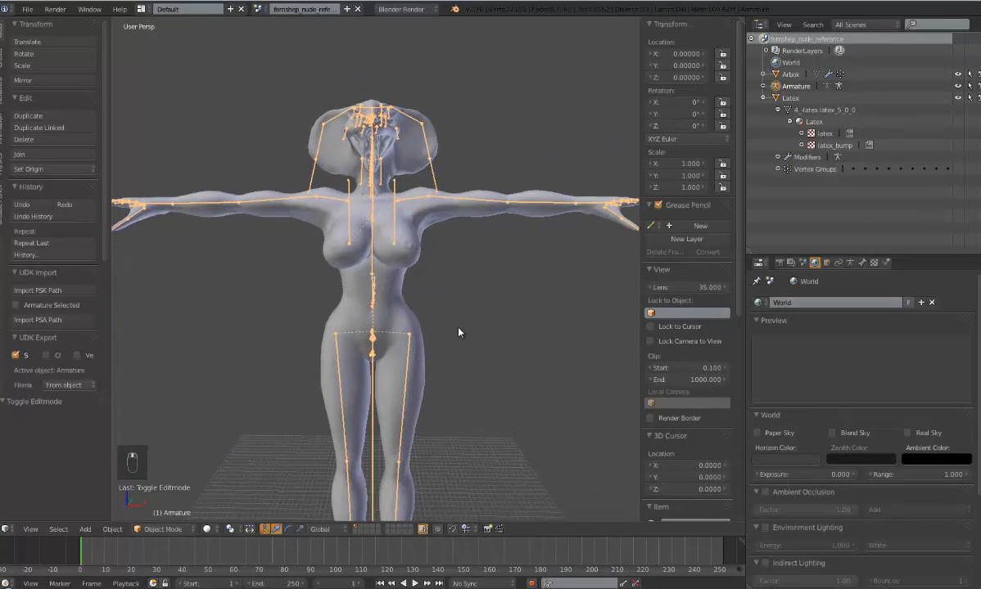
click(762, 86)
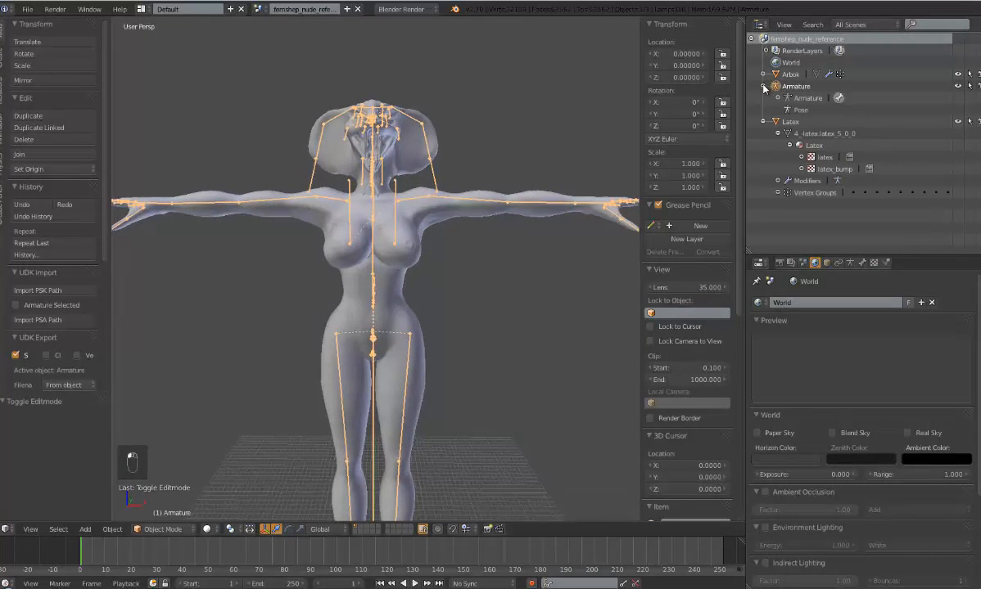
click(800, 112)
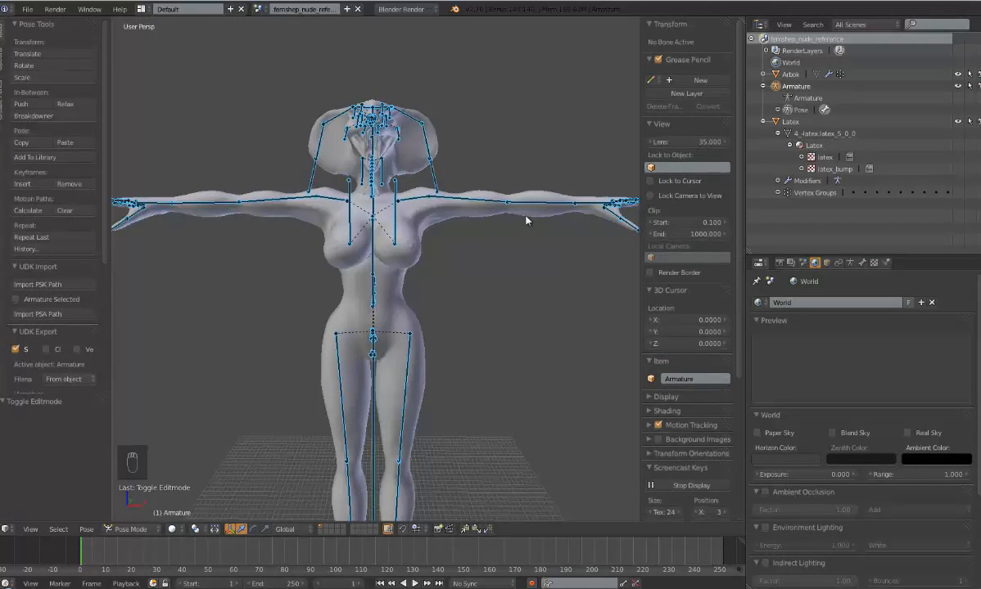
mouse_move(438, 264)
middle_down()
mouse_move(405, 276)
mouse_move(437, 275)
middle_up()
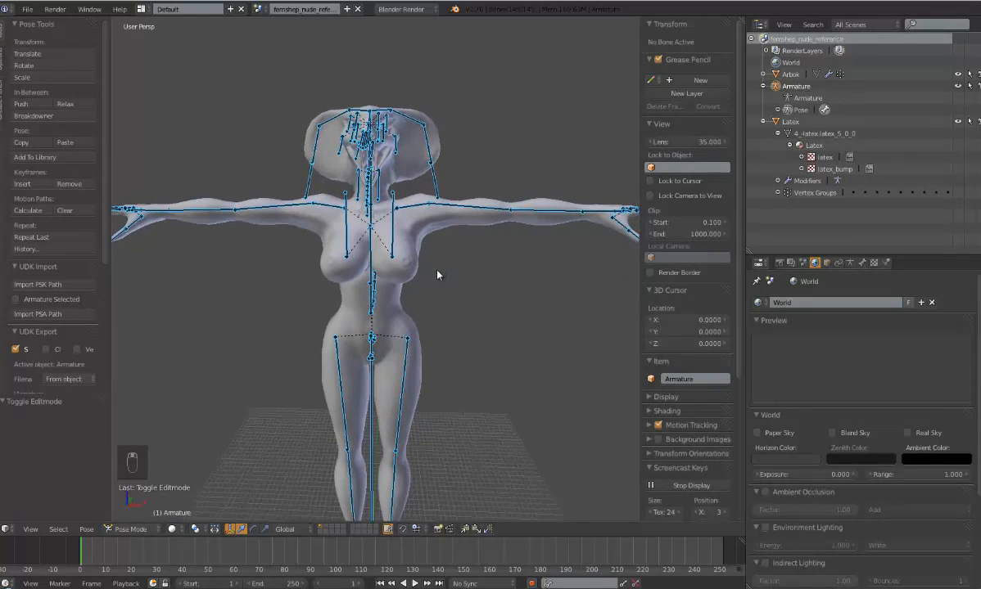
Test the mesh deformation by rotating the "arm left shoulder 2" bone, reverting each trial rotation
right_click(442, 210)
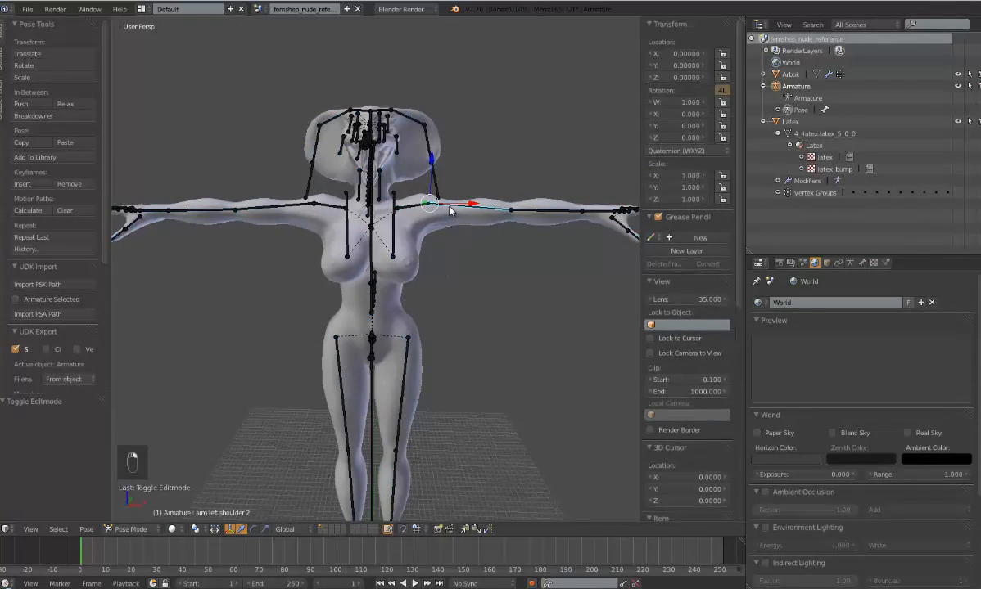
key(r)
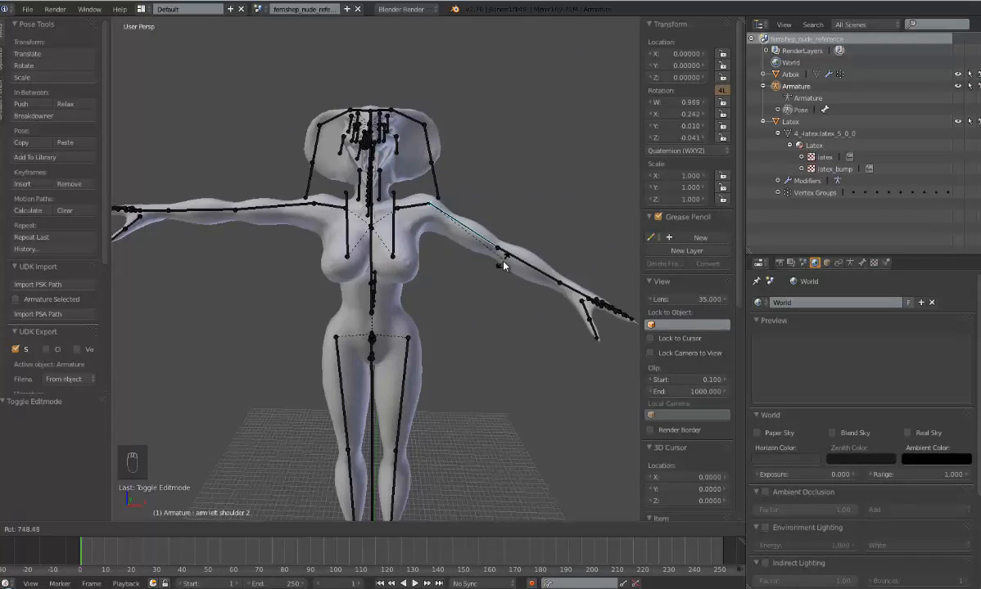
key(r)
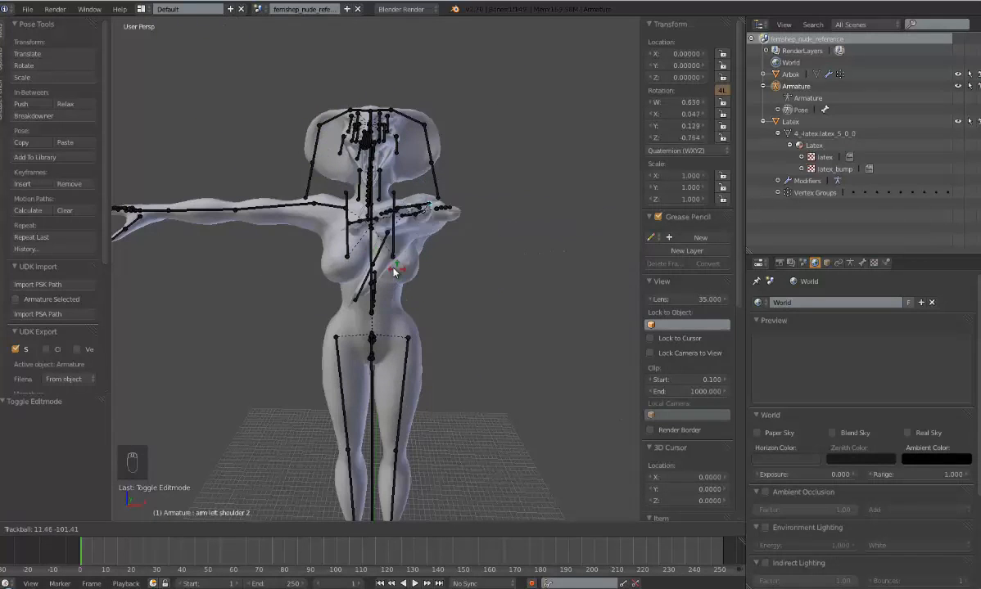
click(435, 272)
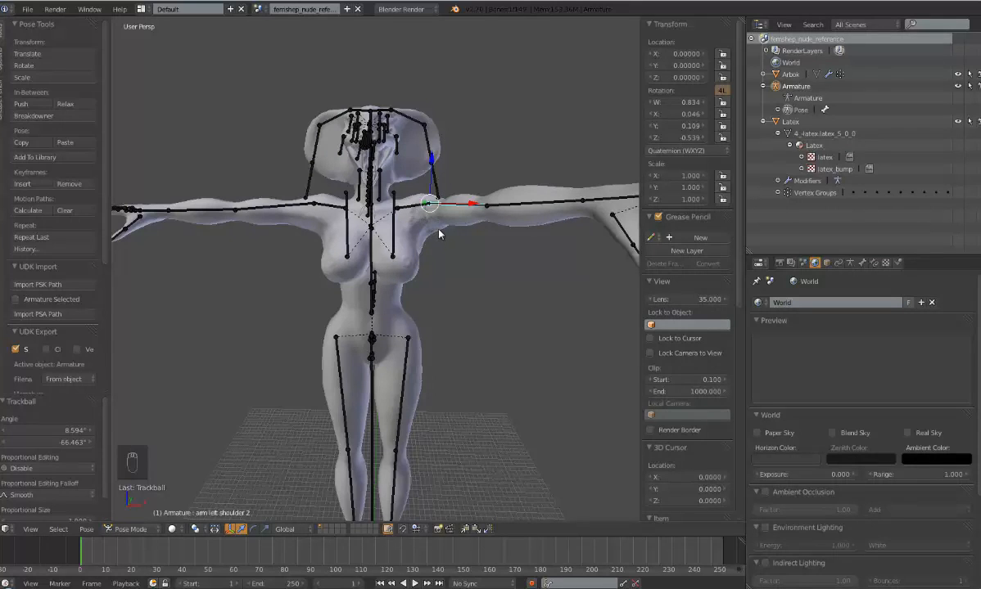
key(ctrl+z)
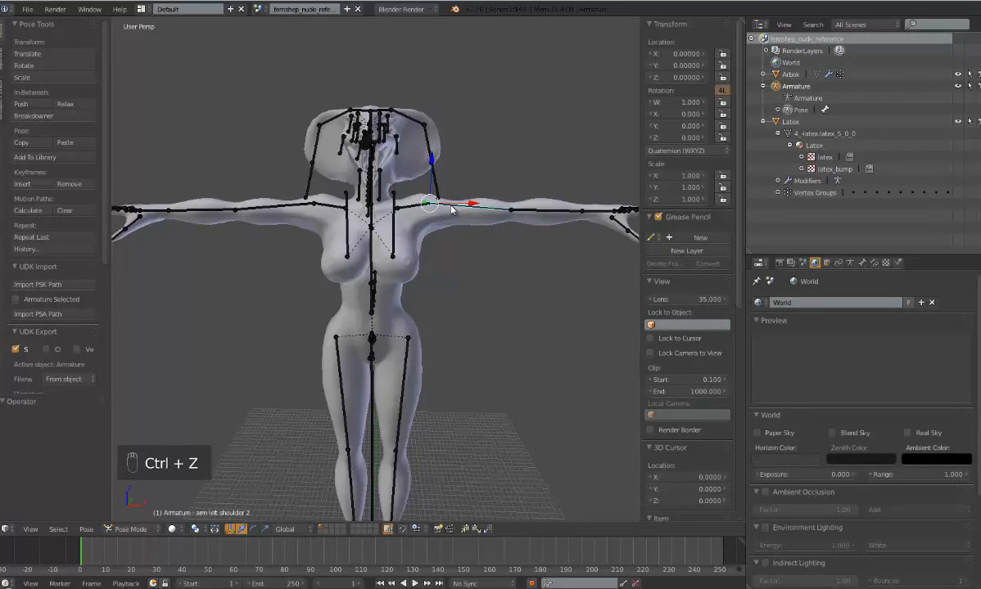
key(r)
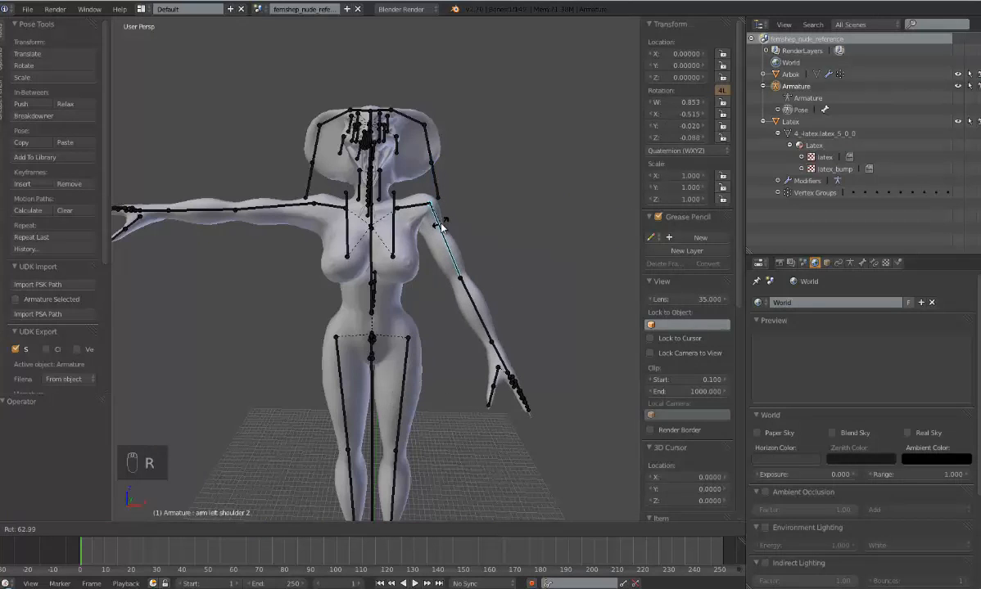
right_click(442, 228)
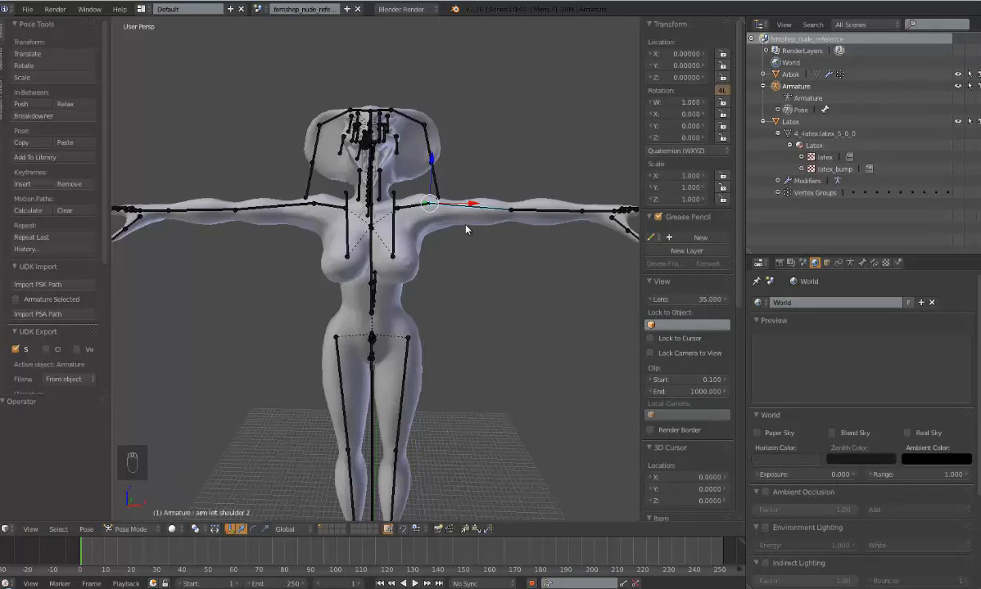
middle_drag(408, 239, 349, 277)
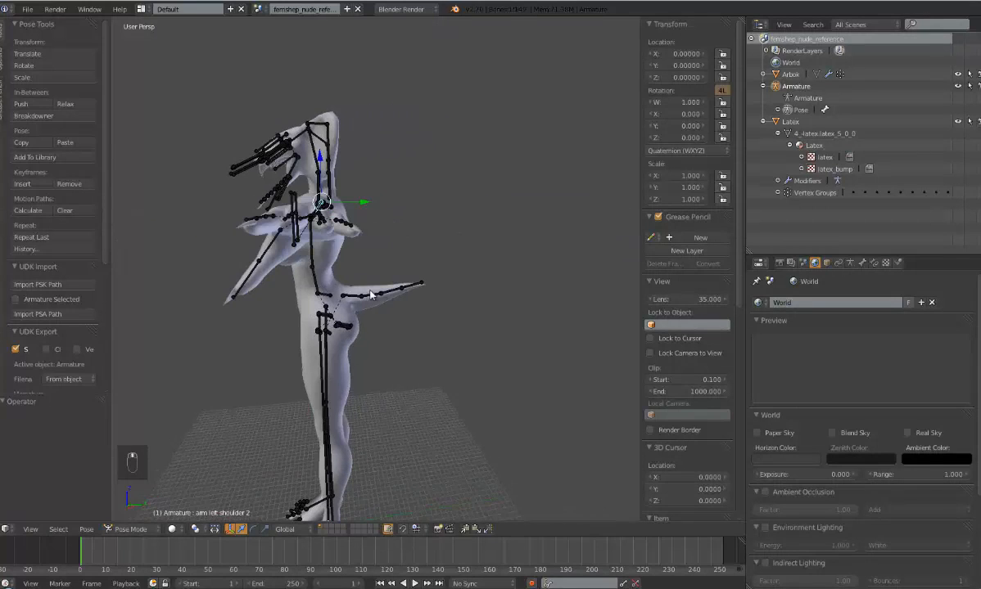
Test the tail deformation with a trial rotation of the "tail 1" bone and cancel it
right_click(350, 300)
key(r)
key(r)
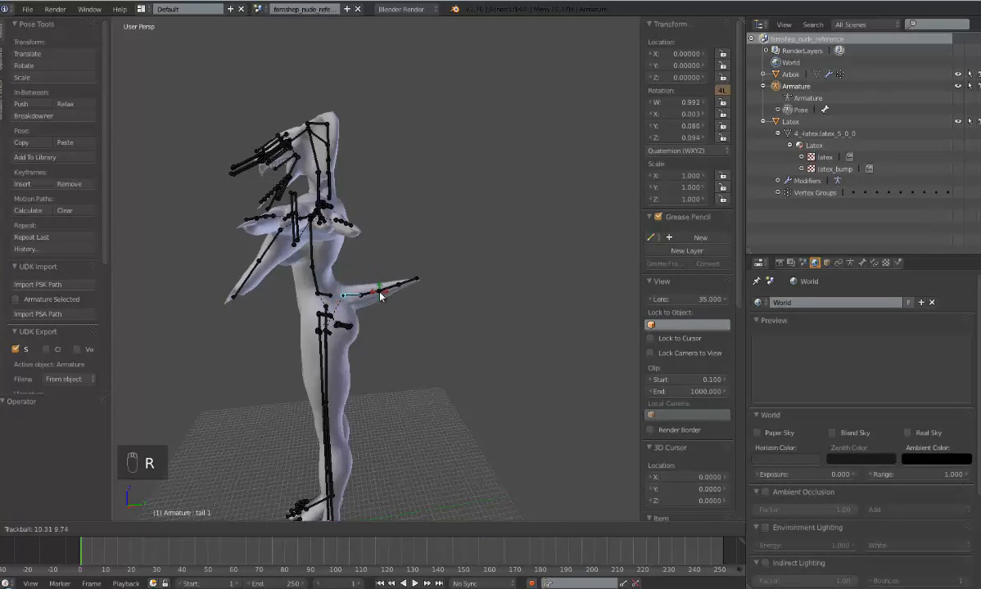
right_click(438, 334)
middle_drag(438, 333, 486, 331)
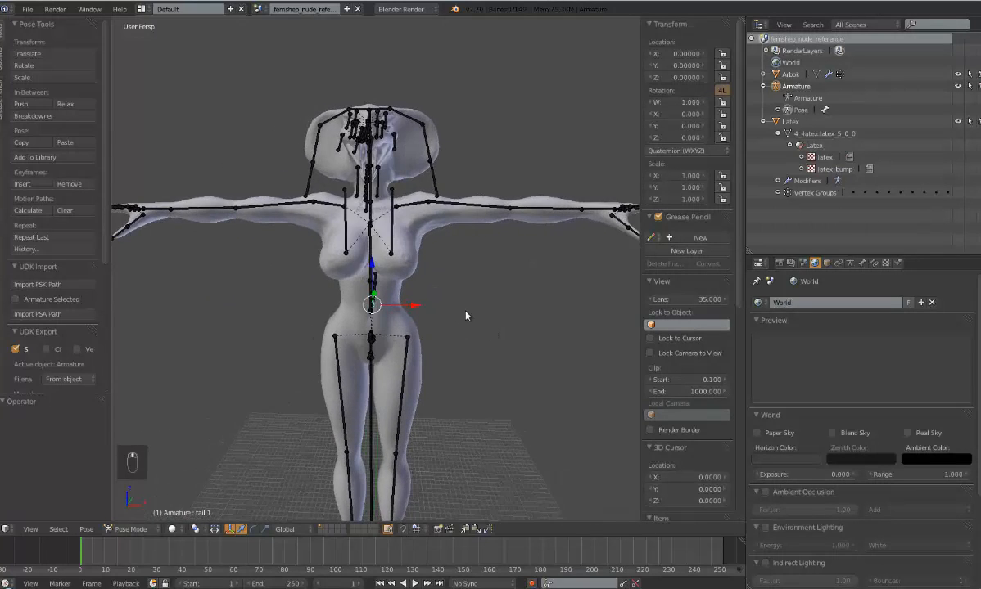
Test moving the whole rig by shifting the "root ground2" bone about 32.64 units along X, and undo the move
scroll(465, 315, down, 3)
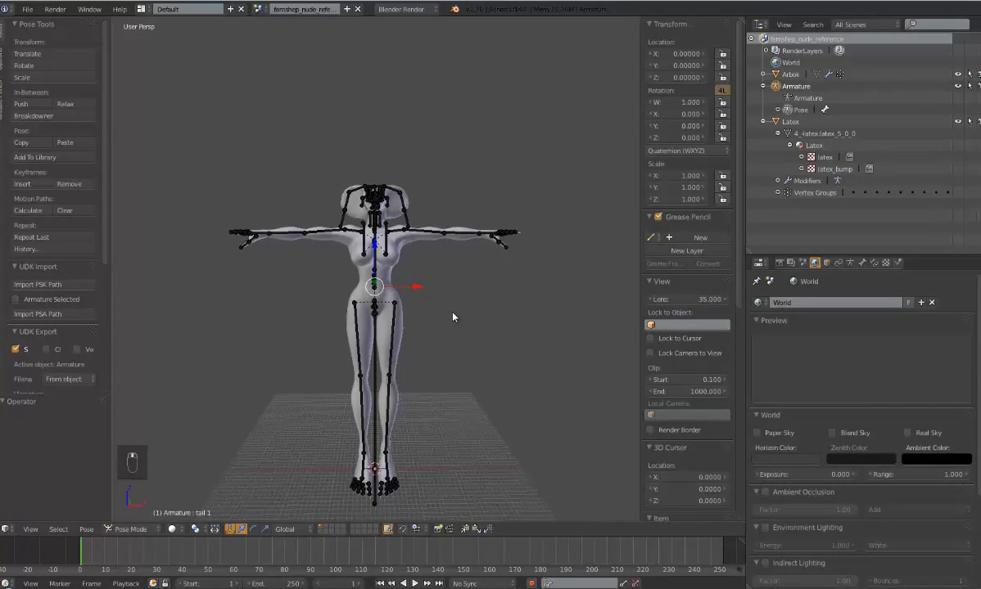
shift+middle_drag(459, 346, 367, 310)
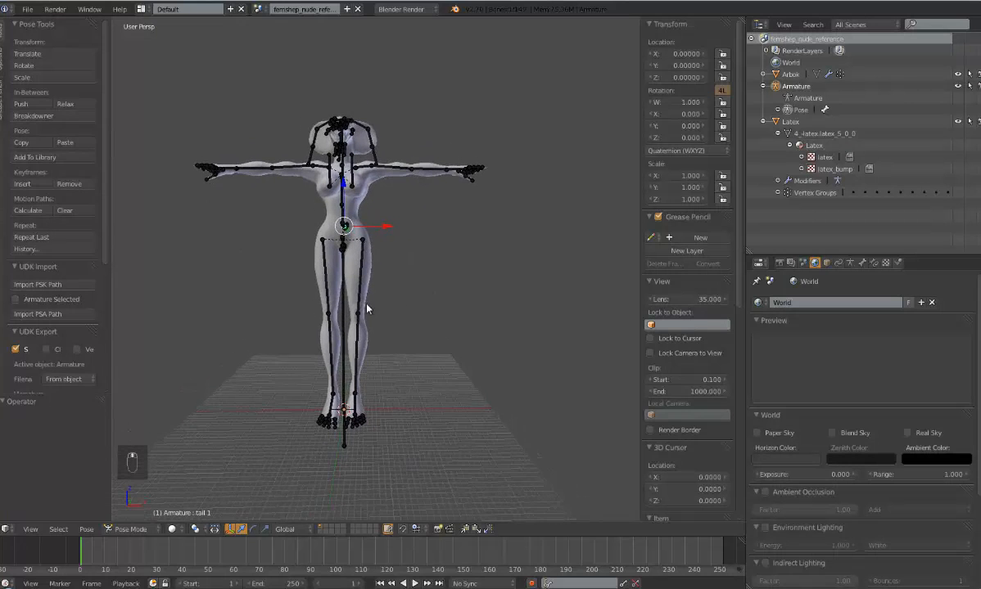
right_click(343, 304)
scroll(399, 295, down, 1)
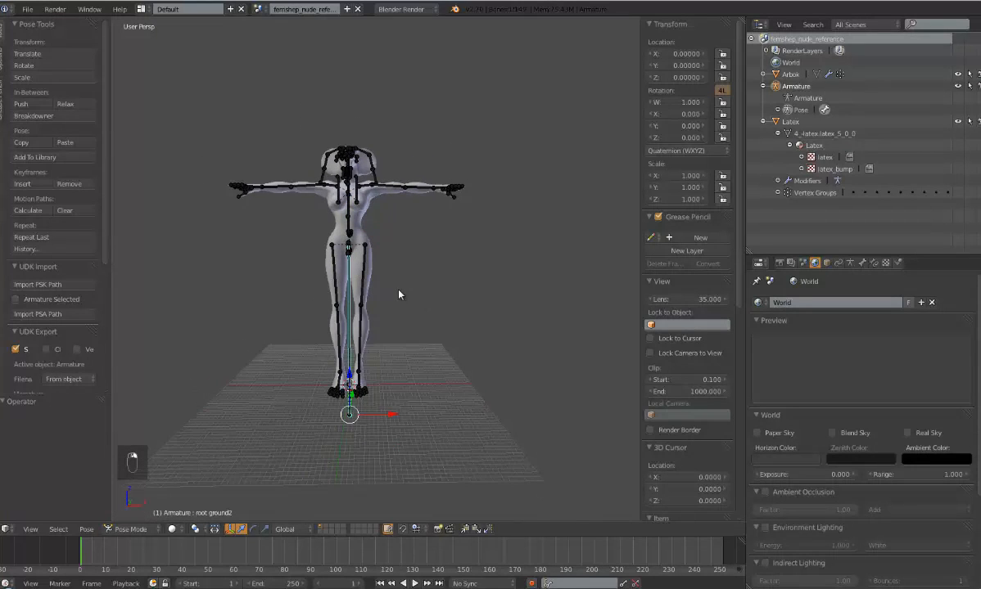
scroll(377, 280, up, 6)
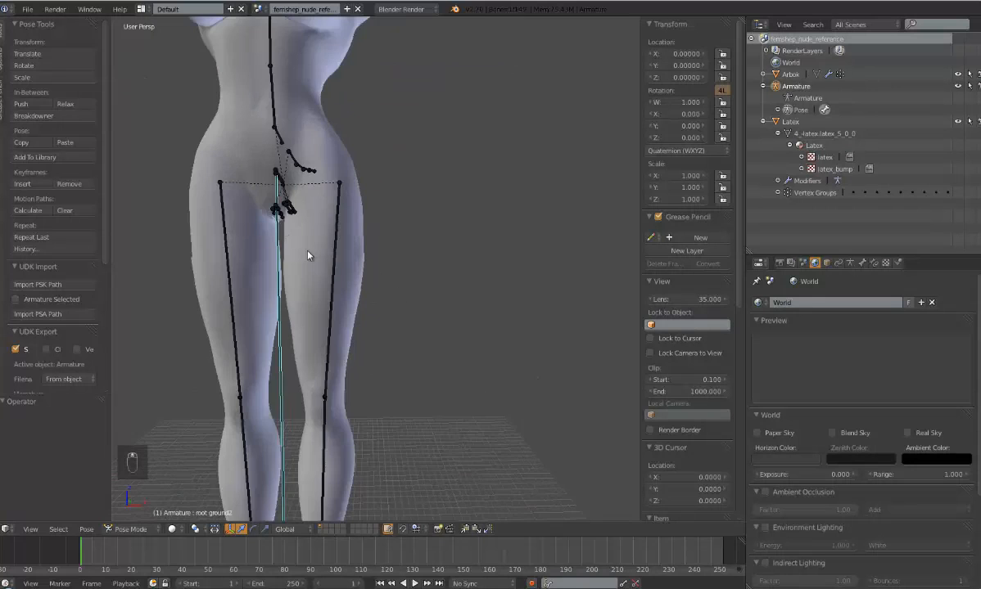
scroll(308, 256, down, 6)
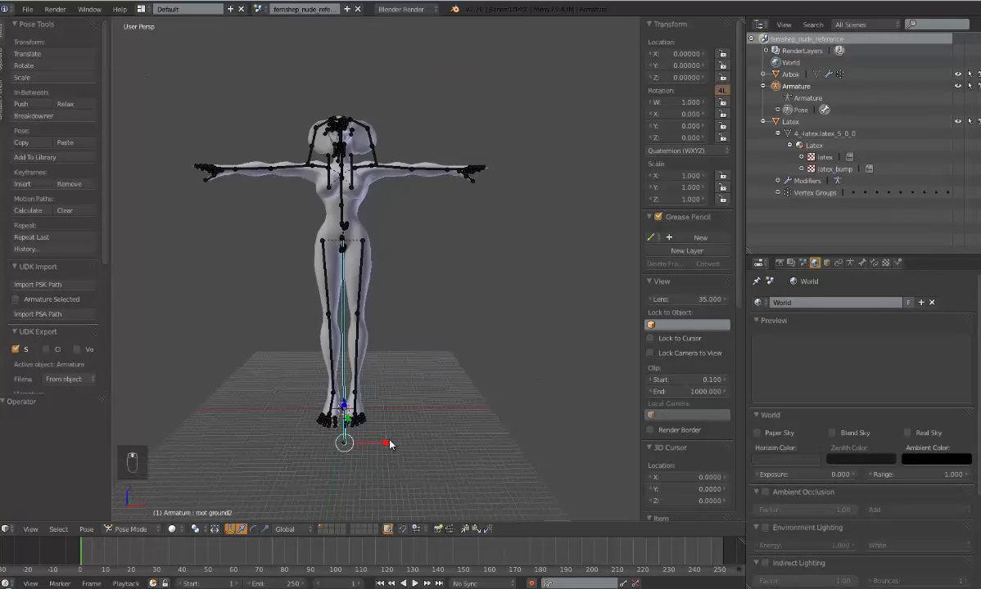
drag(389, 445, 517, 446)
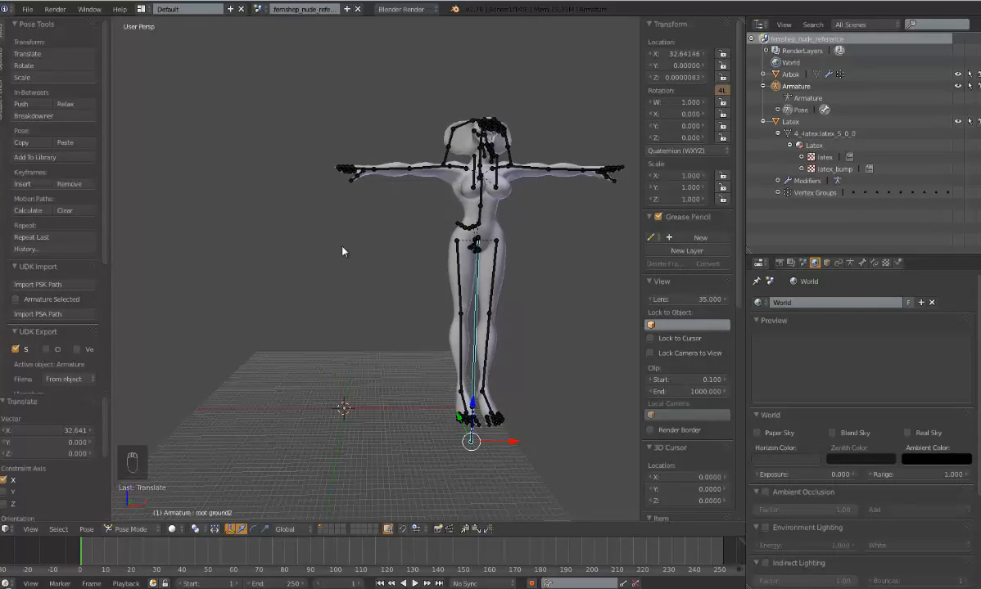
mouse_move(370, 252)
middle_down()
mouse_move(536, 256)
mouse_move(547, 247)
mouse_move(338, 248)
mouse_move(352, 259)
middle_up()
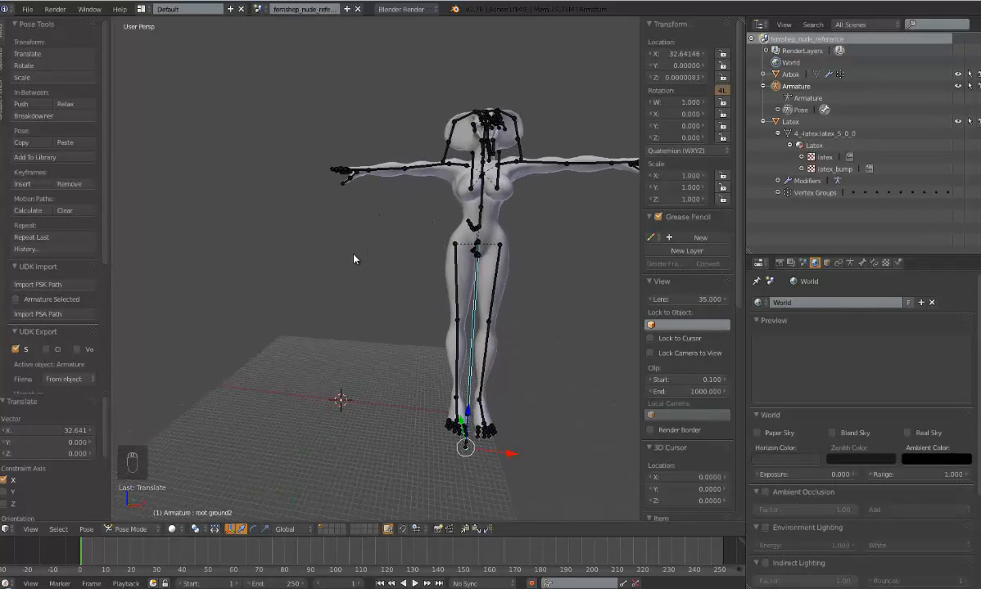
key(ctrl+z)
Examine how the bones fit the hips, legs, head and upper body from several angles
scroll(313, 315, up, 6)
scroll(312, 315, up, 5)
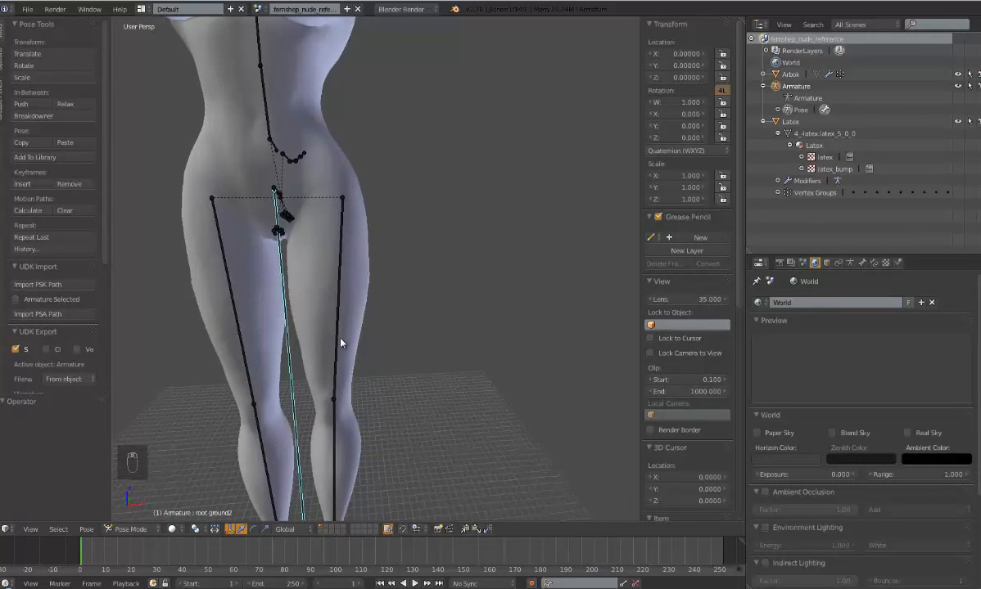
shift+middle_drag(341, 341, 400, 166)
scroll(458, 254, down, 6)
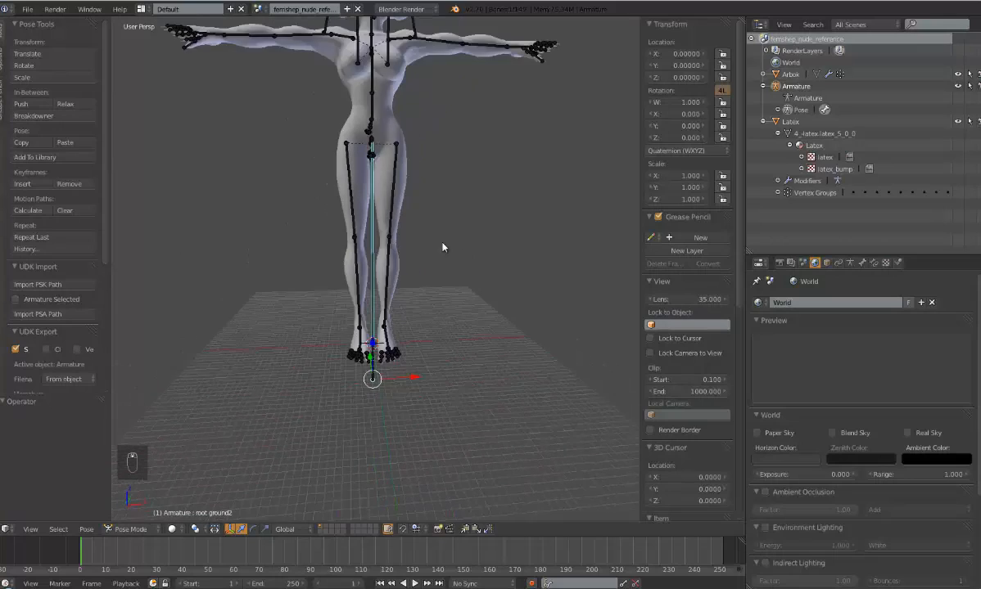
middle_drag(440, 201, 397, 240)
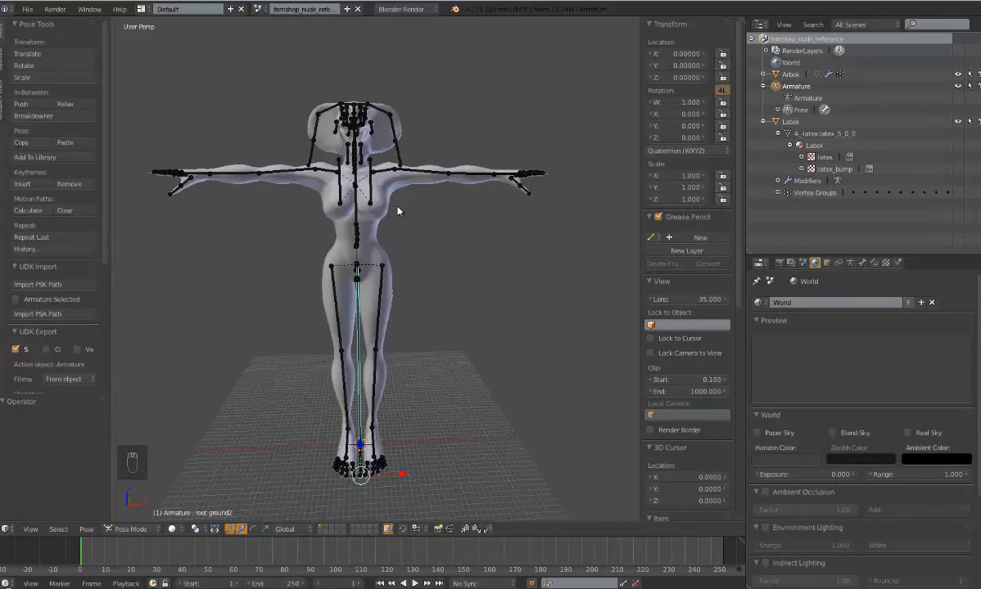
scroll(409, 218, up, 5)
shift+middle_drag(427, 135, 366, 171)
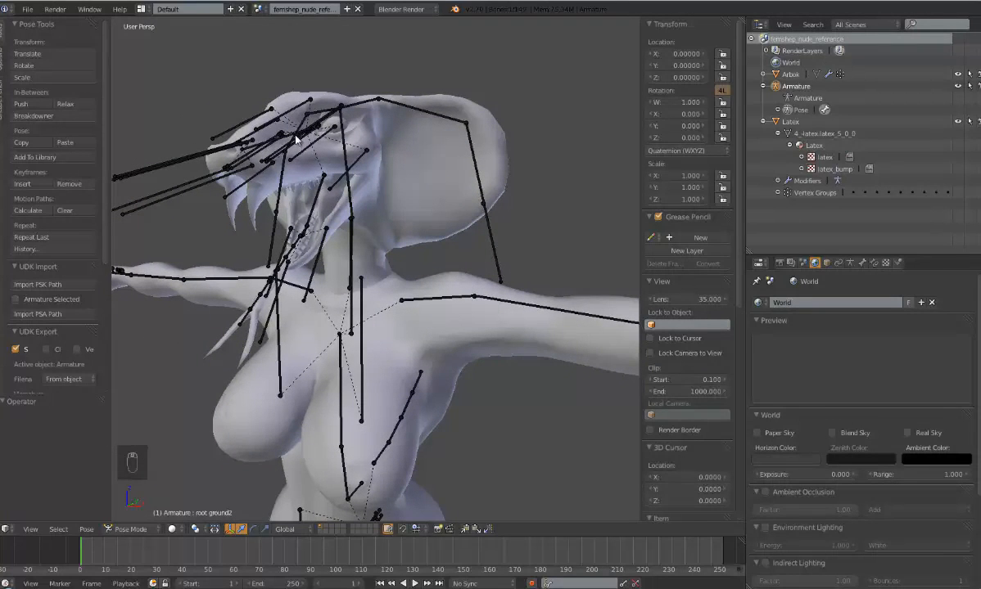
scroll(334, 348, down, 2)
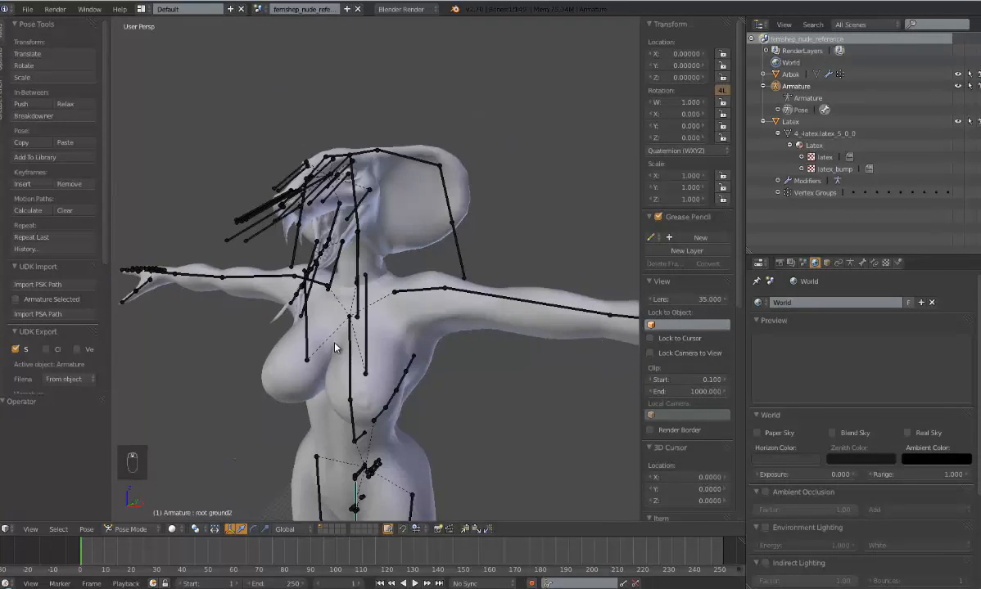
middle_drag(334, 348, 363, 349)
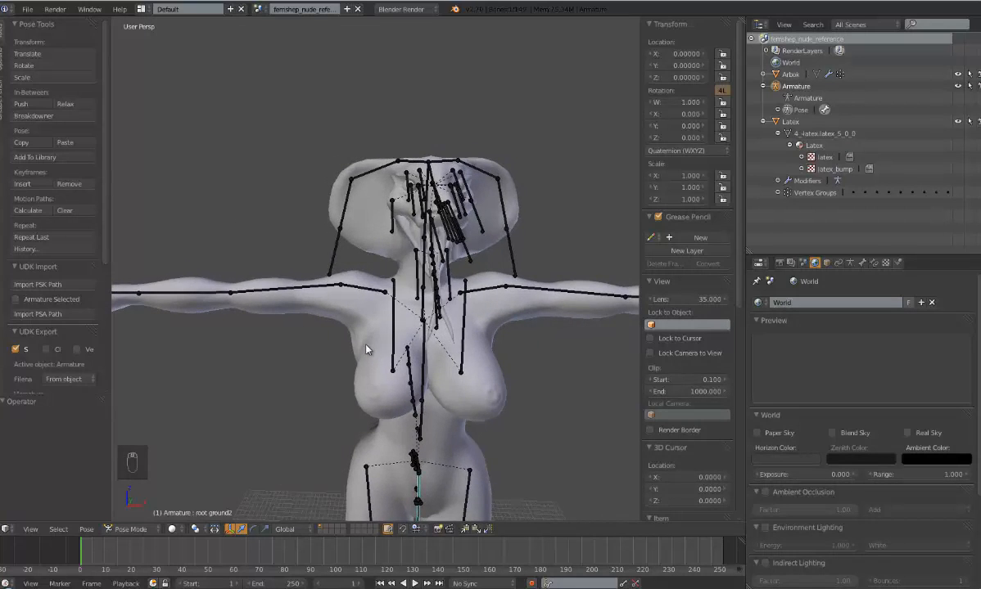
scroll(365, 349, down, 2)
scroll(447, 239, down, 3)
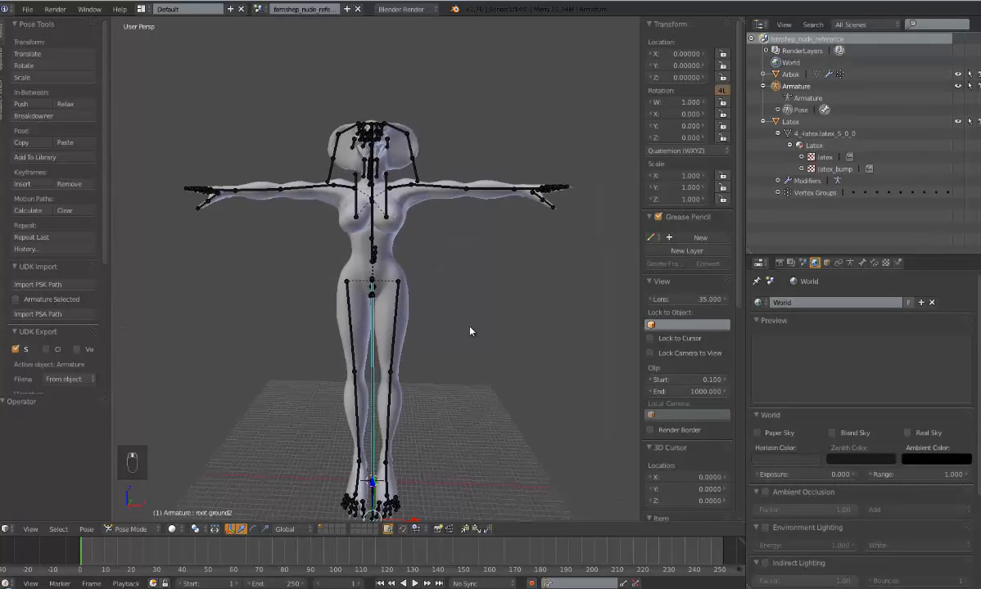
mouse_move(469, 327)
middle_down()
mouse_move(474, 340)
mouse_move(465, 313)
middle_up()
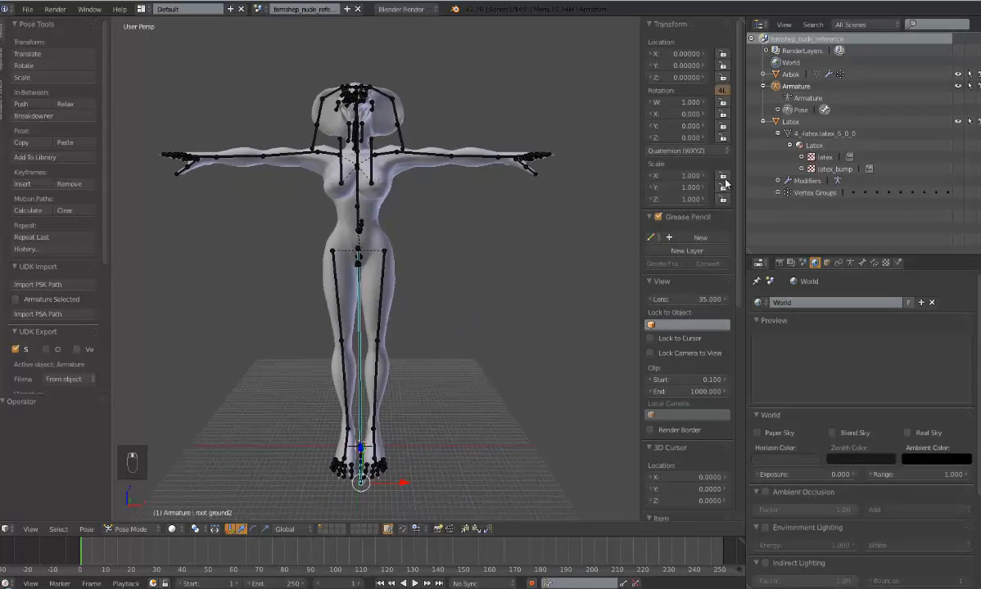
Return the Armature to Object Mode, make Arbok the active object and select all objects in the scene
click(809, 98)
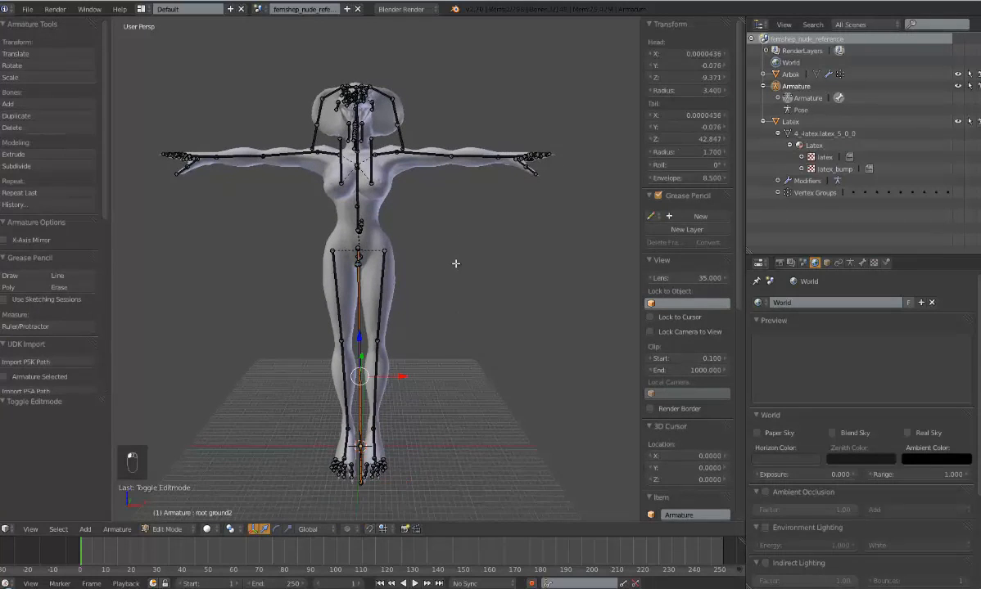
key(Tab)
mouse_move(440, 236)
middle_down()
mouse_move(428, 226)
mouse_move(421, 252)
mouse_move(361, 247)
mouse_move(567, 243)
mouse_move(471, 243)
mouse_move(430, 232)
mouse_move(442, 233)
middle_up()
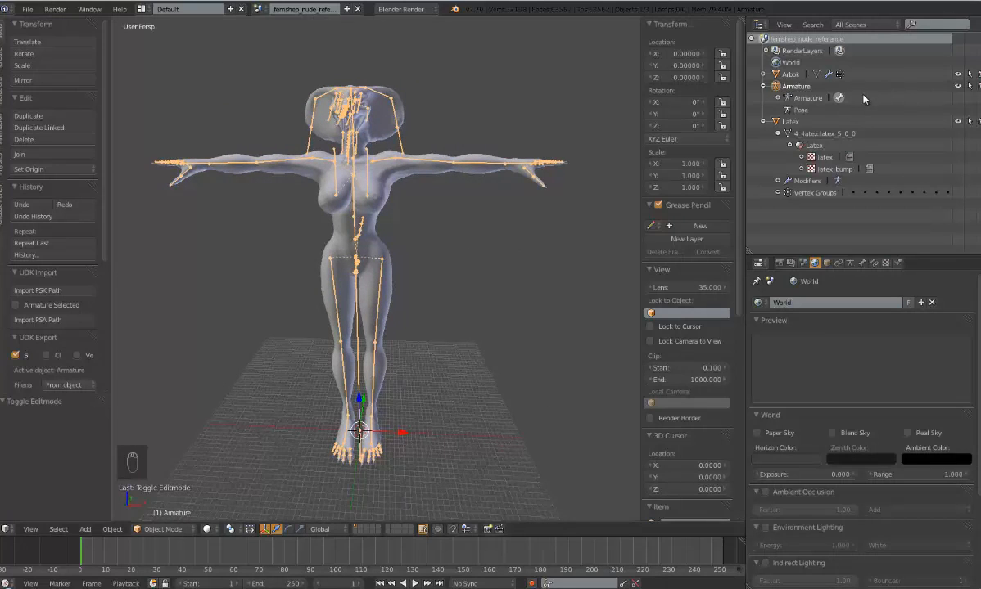
click(789, 74)
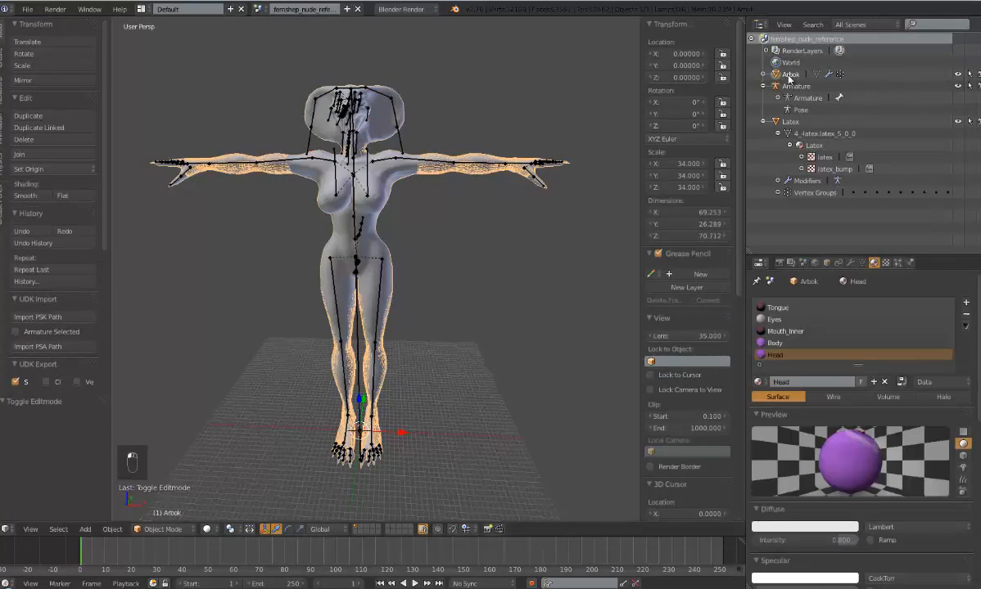
key(a)
key(a)
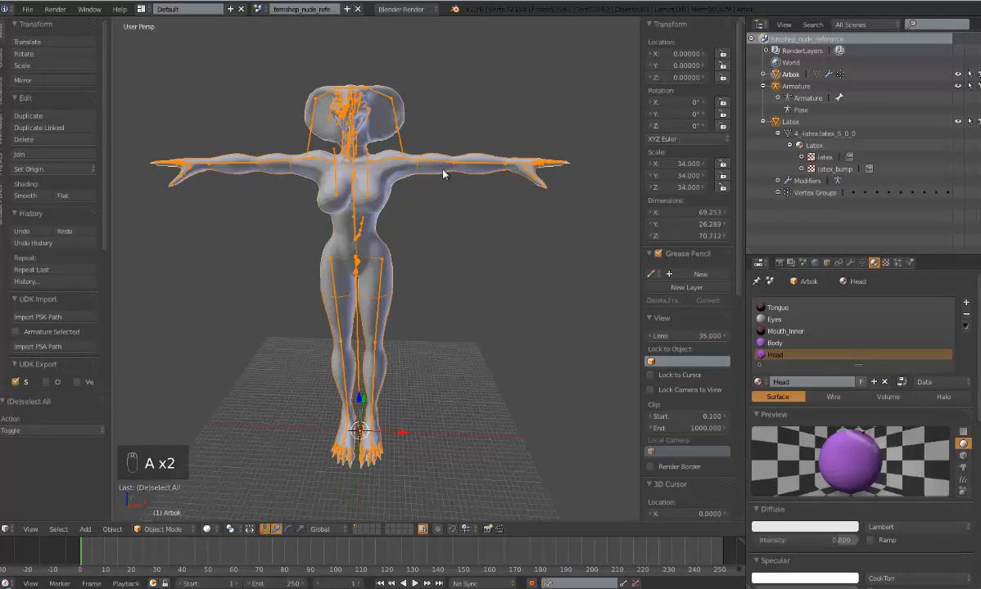
Snap the 3D cursor to the centre and set the origins of all selected objects to the 3D cursor
middle_drag(449, 353, 457, 334)
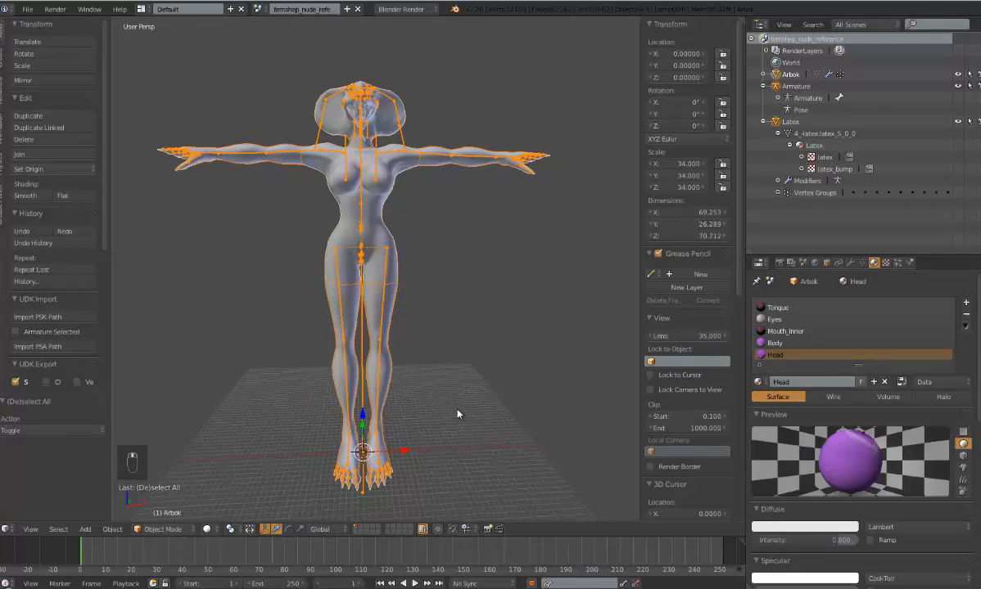
shift+middle_drag(457, 410, 444, 354)
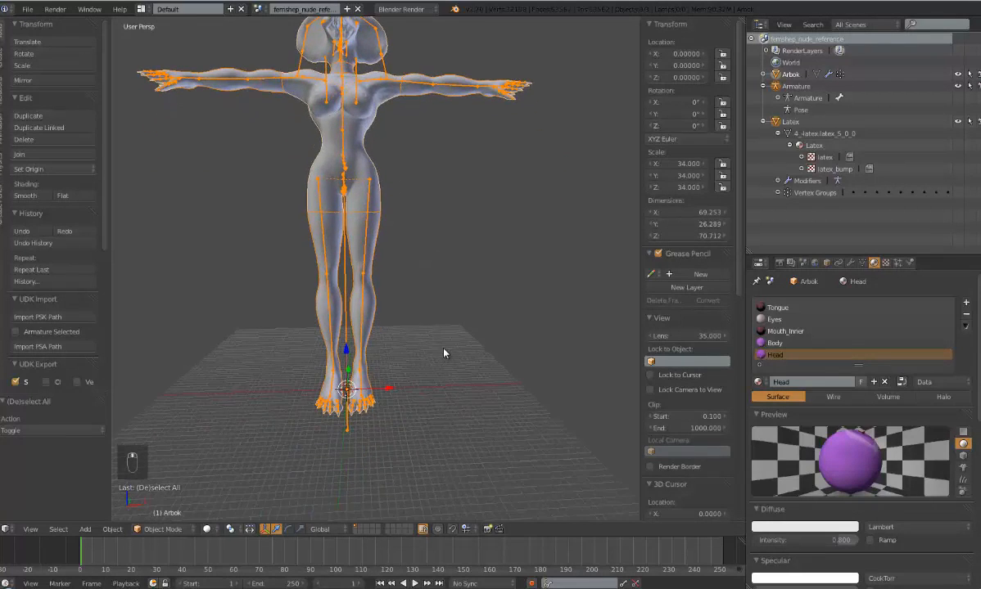
click(112, 530)
mouse_move(197, 430)
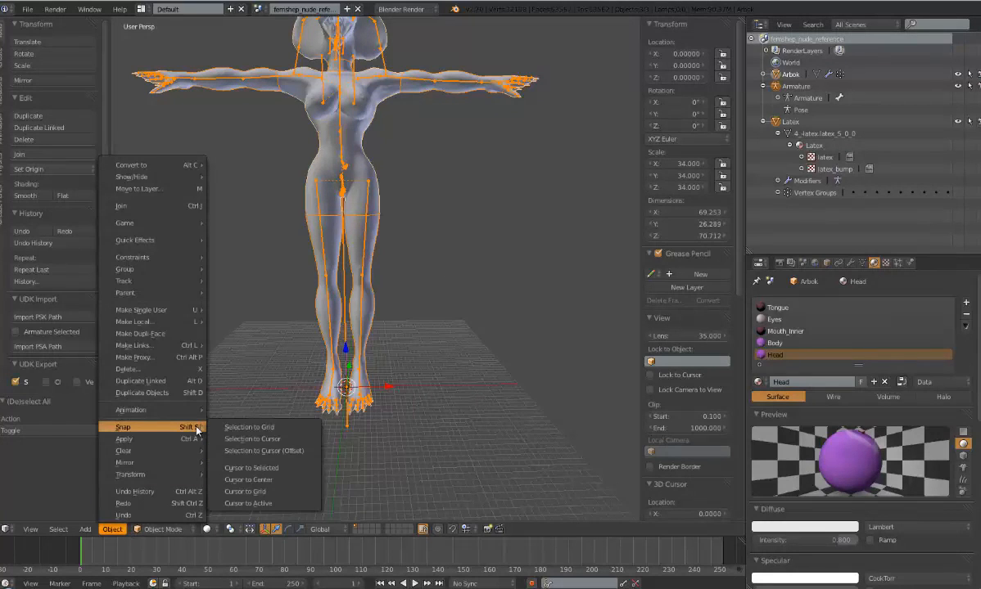
click(249, 480)
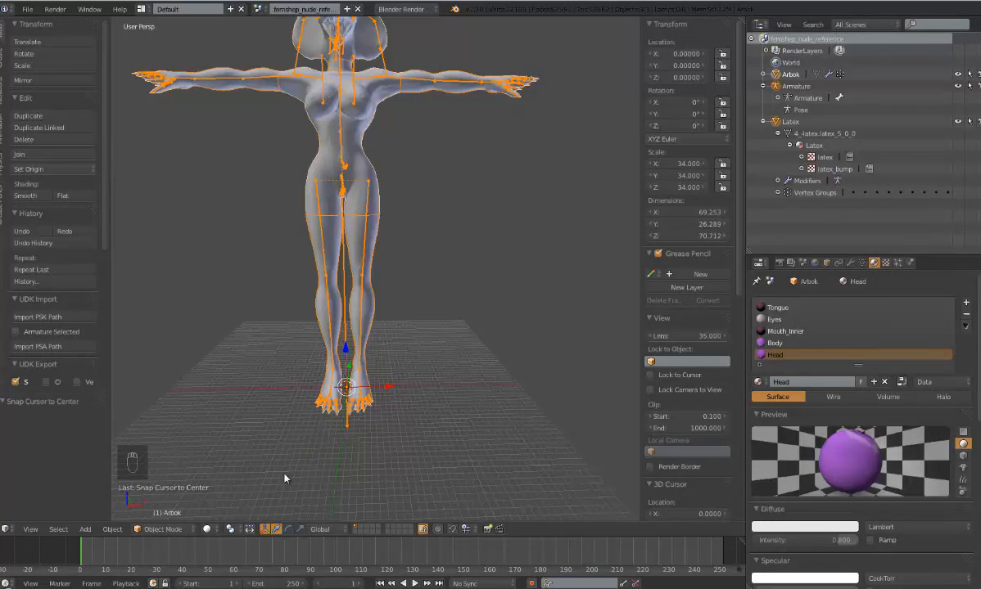
scroll(342, 417, down, 1)
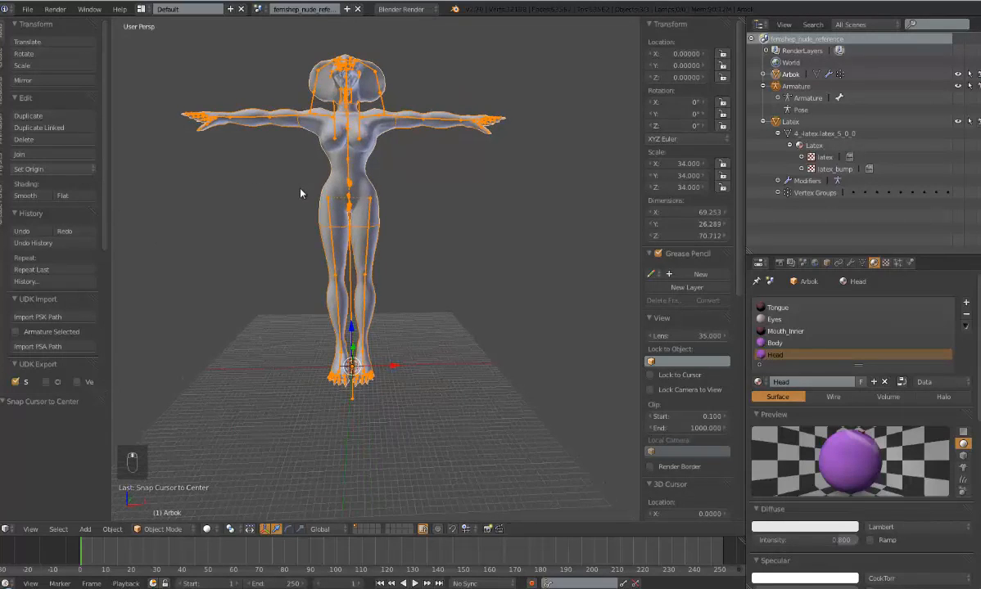
click(48, 169)
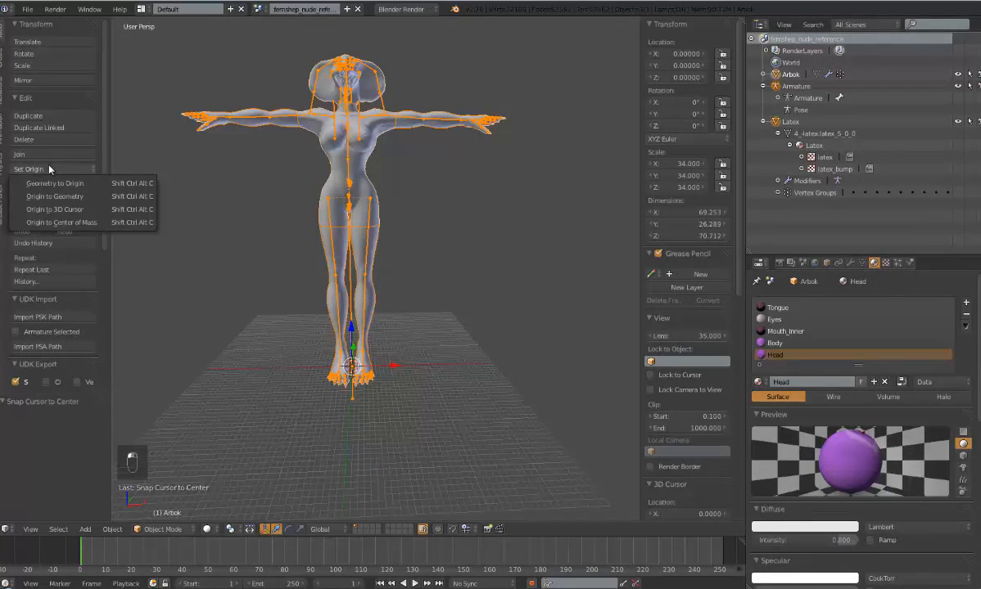
click(82, 208)
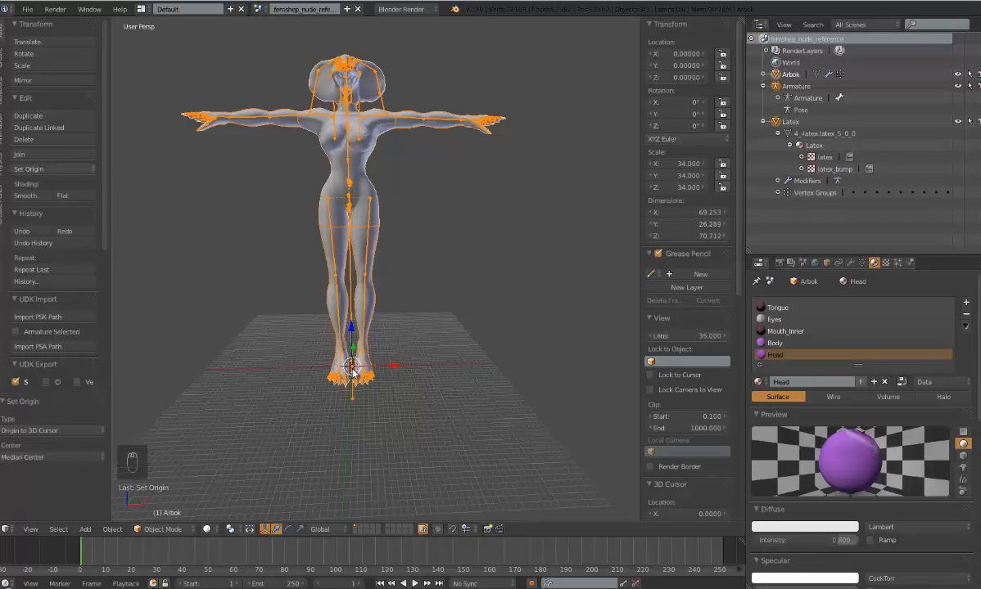
Check the origin between the feet up close and undo the last origin change
scroll(352, 372, up, 10)
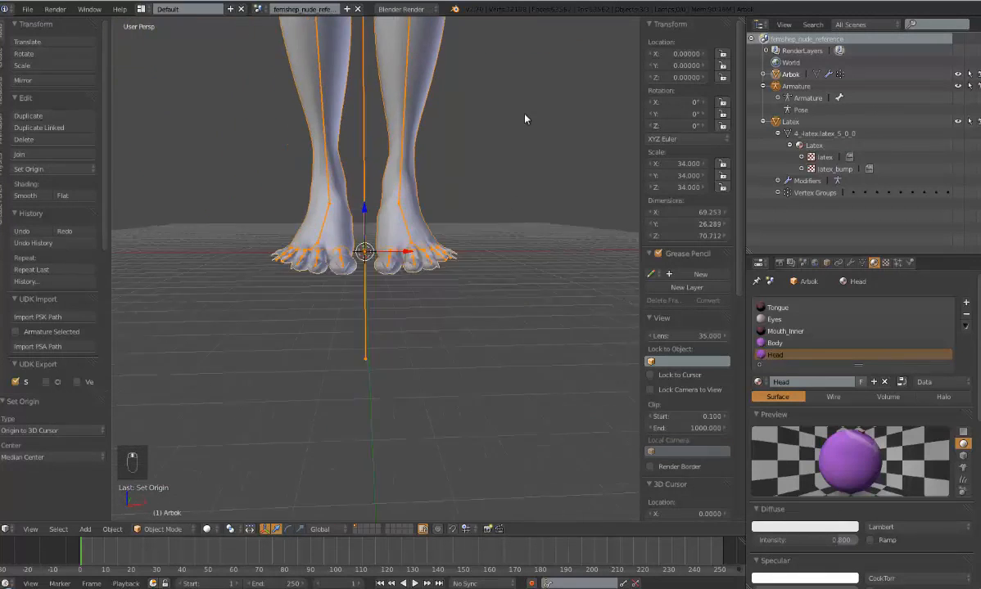
scroll(457, 263, up, 6)
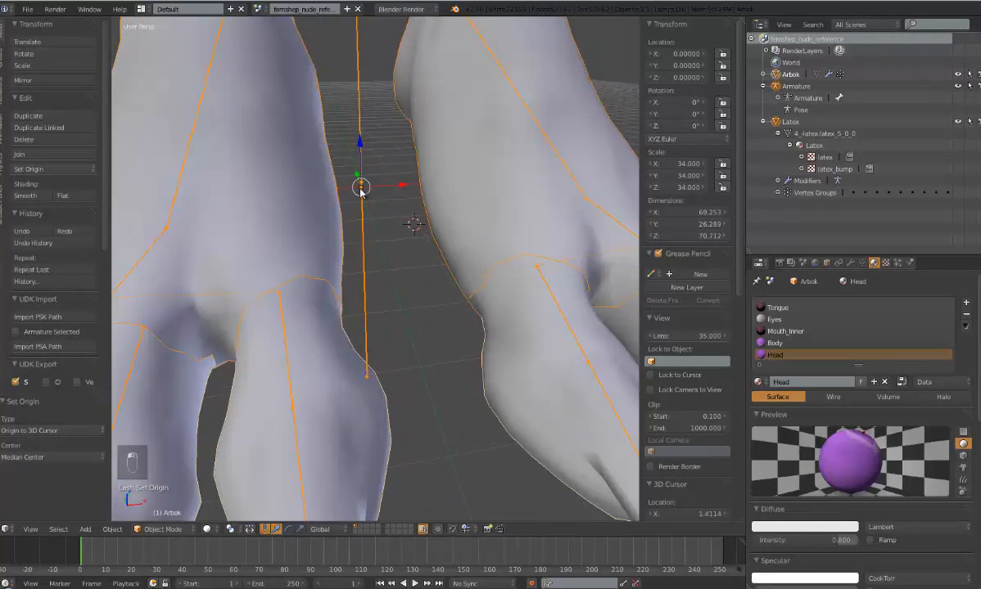
key(ctrl+z)
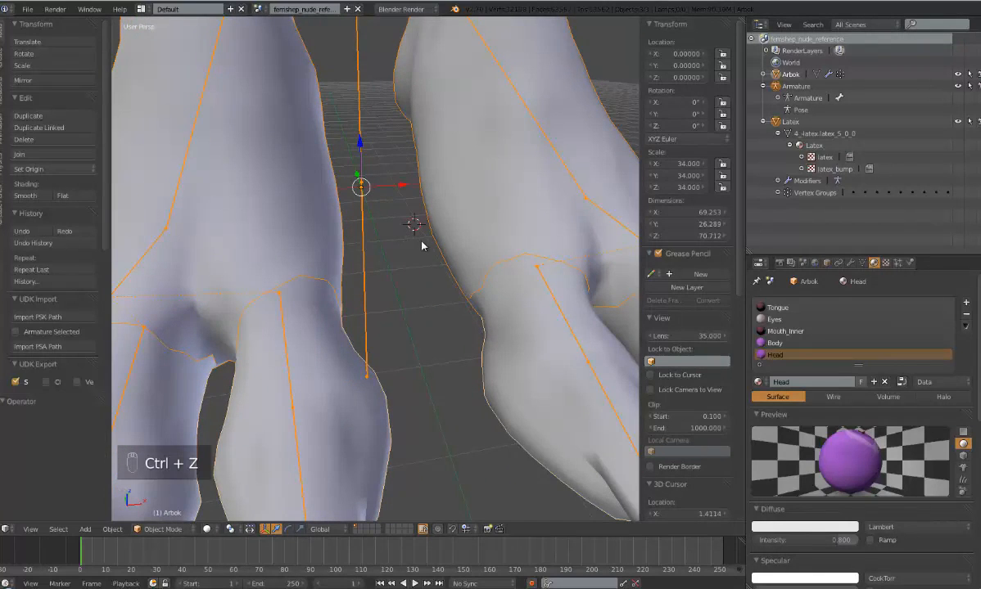
Snap the displaced 3D cursor back to the centre and reapply Origin to 3D Cursor to the selected objects
scroll(422, 246, down, 6)
scroll(422, 247, up, 6)
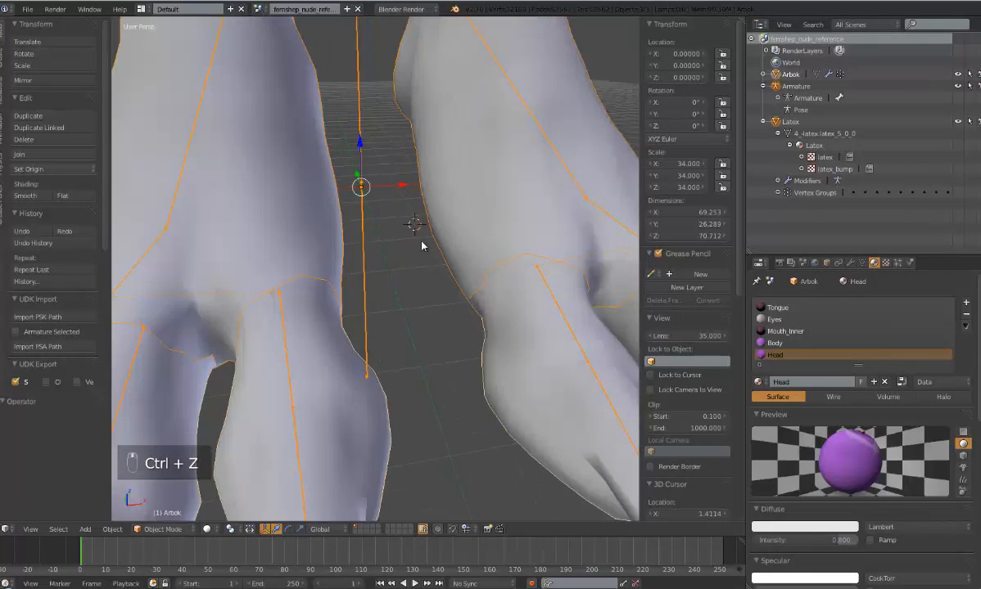
click(107, 530)
mouse_move(159, 426)
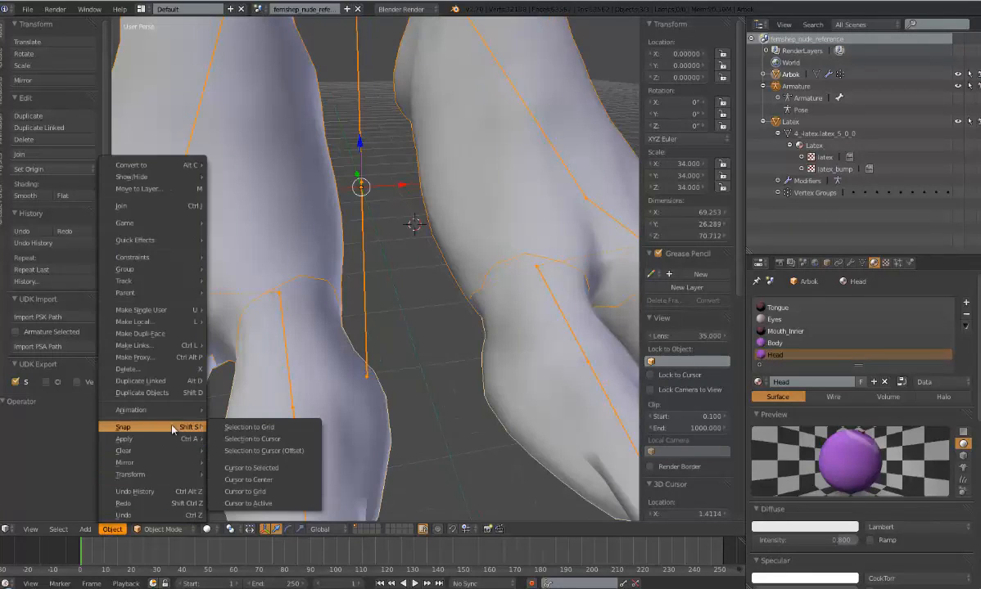
click(279, 480)
click(70, 169)
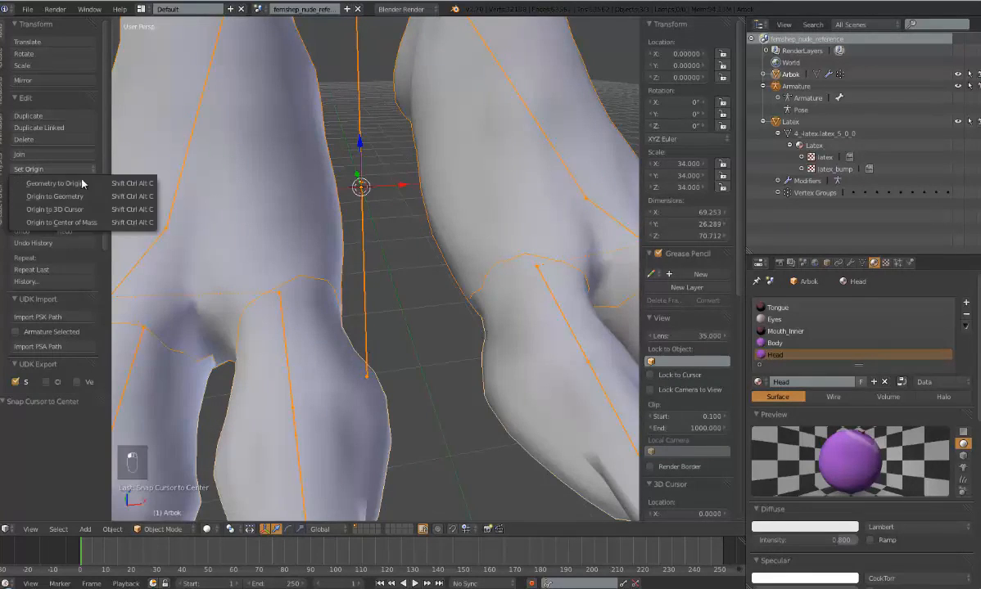
click(54, 209)
scroll(397, 246, down, 6)
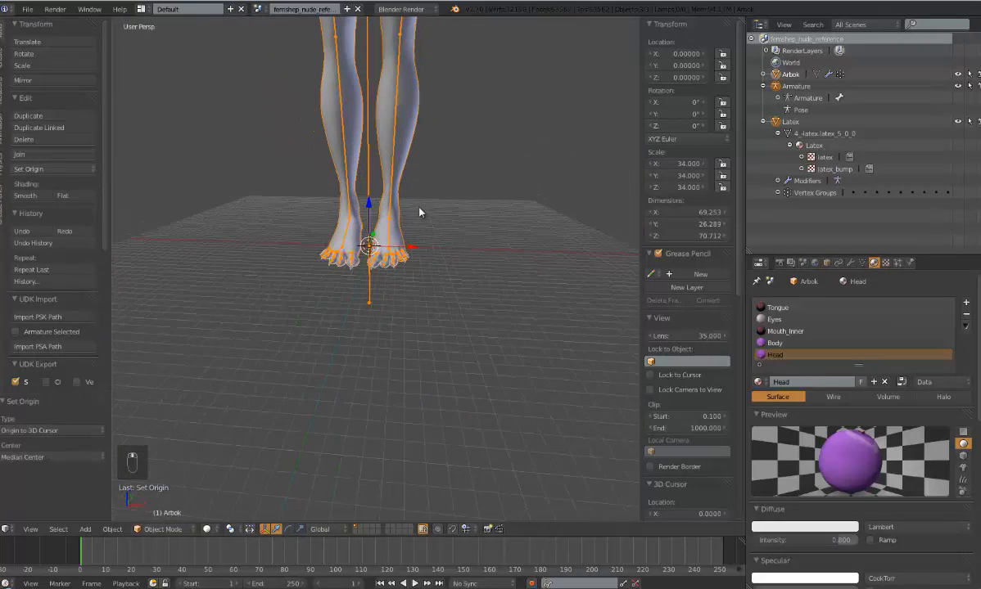
Deselect all objects and examine the mesh and bones from the feet up to the whole body
middle_drag(418, 212, 427, 211)
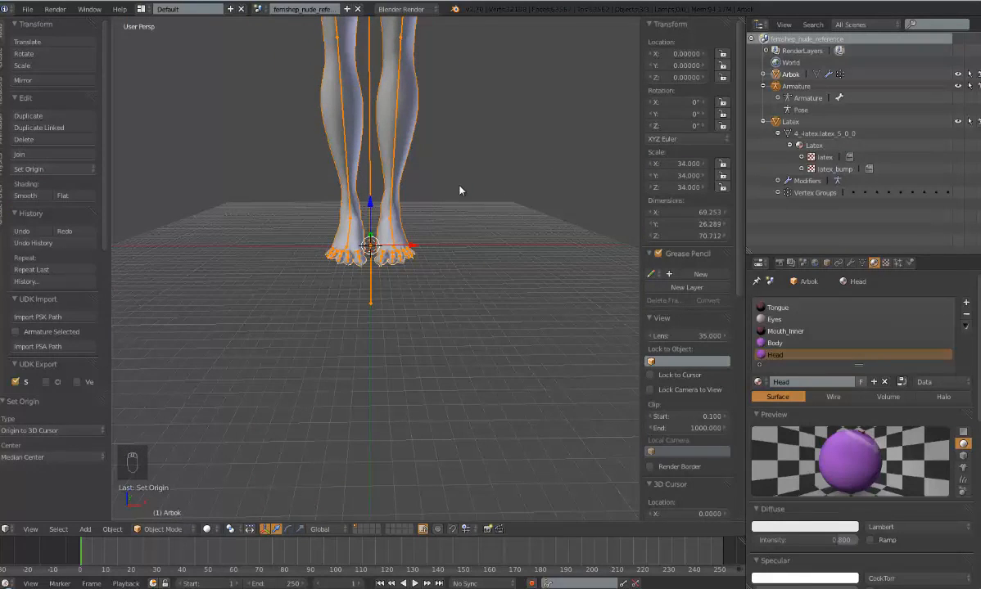
key(a)
middle_drag(460, 189, 321, 76)
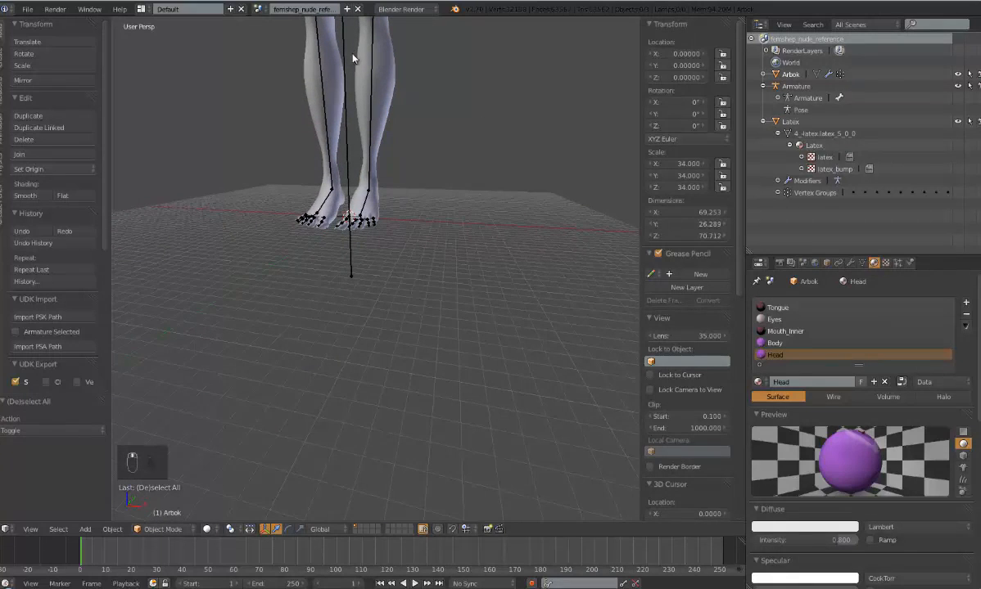
scroll(335, 252, down, 6)
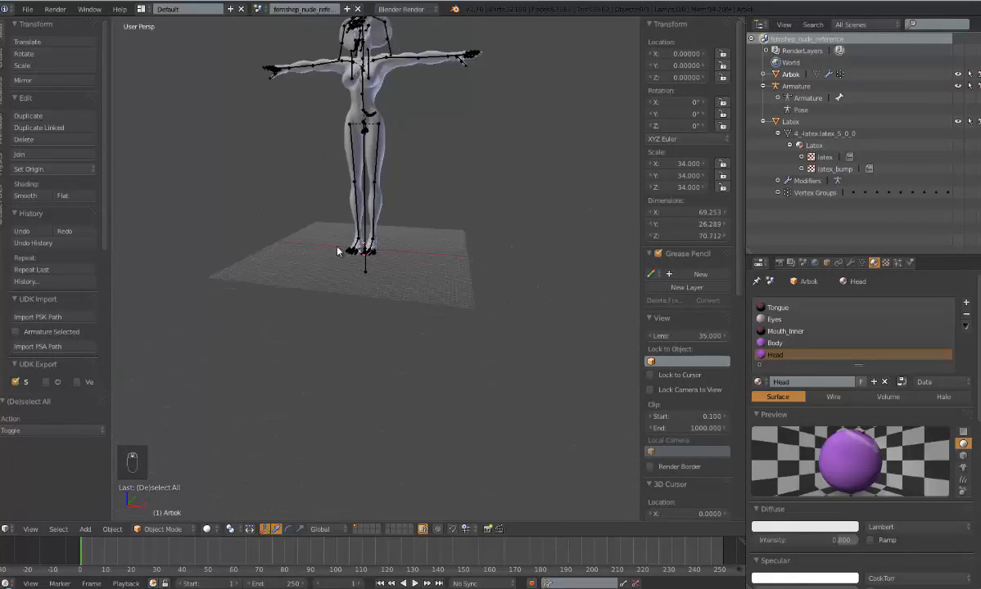
middle_drag(419, 162, 486, 274)
scroll(441, 253, up, 6)
scroll(469, 243, down, 1)
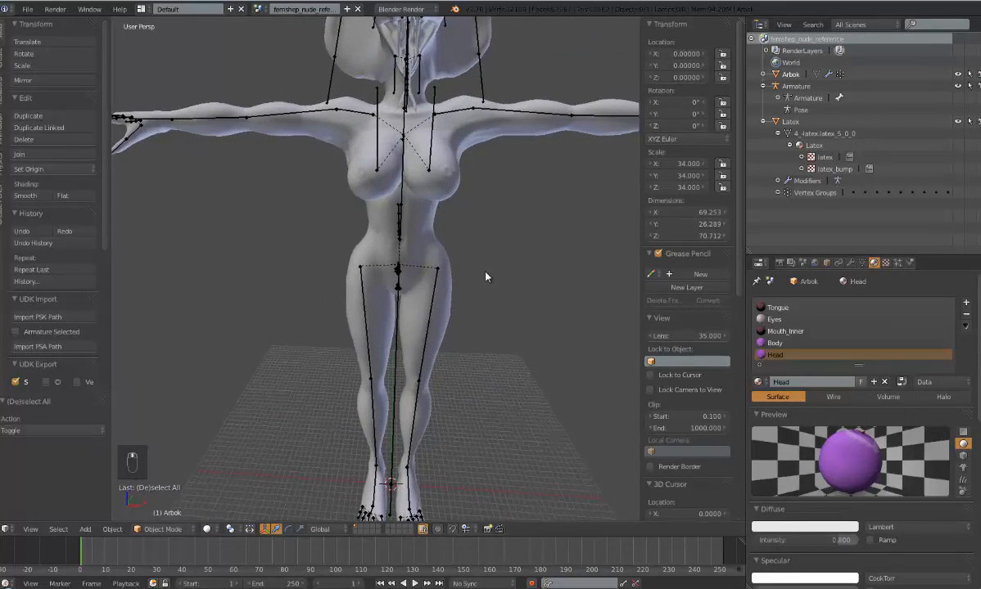
middle_drag(485, 277, 479, 309)
scroll(493, 272, down, 5)
scroll(483, 259, up, 3)
scroll(480, 262, down, 3)
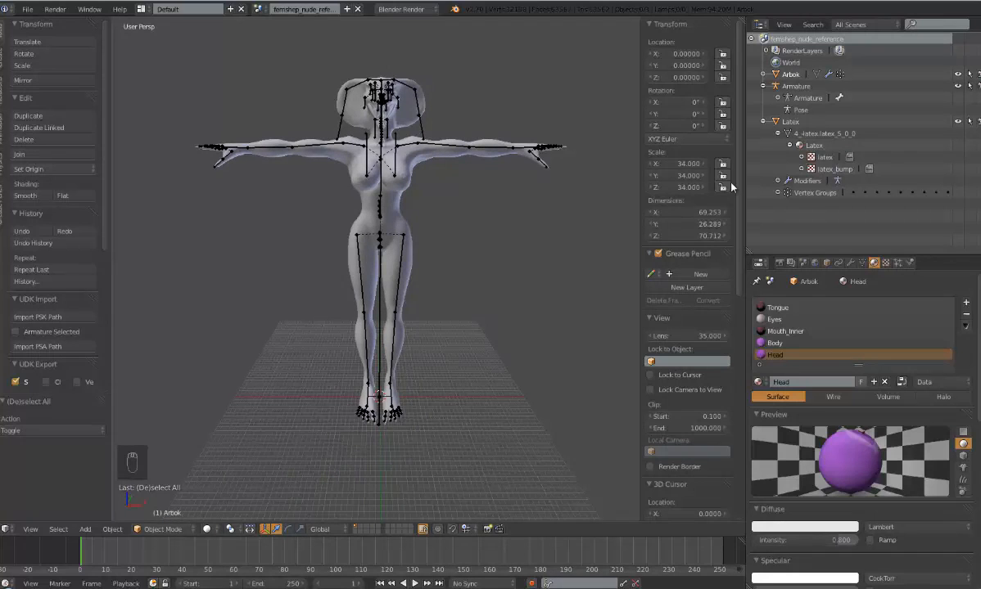
Run Remove Doubles on all vertices of the Arbok mesh in Edit Mode and return to Object Mode
key(a)
key(Tab)
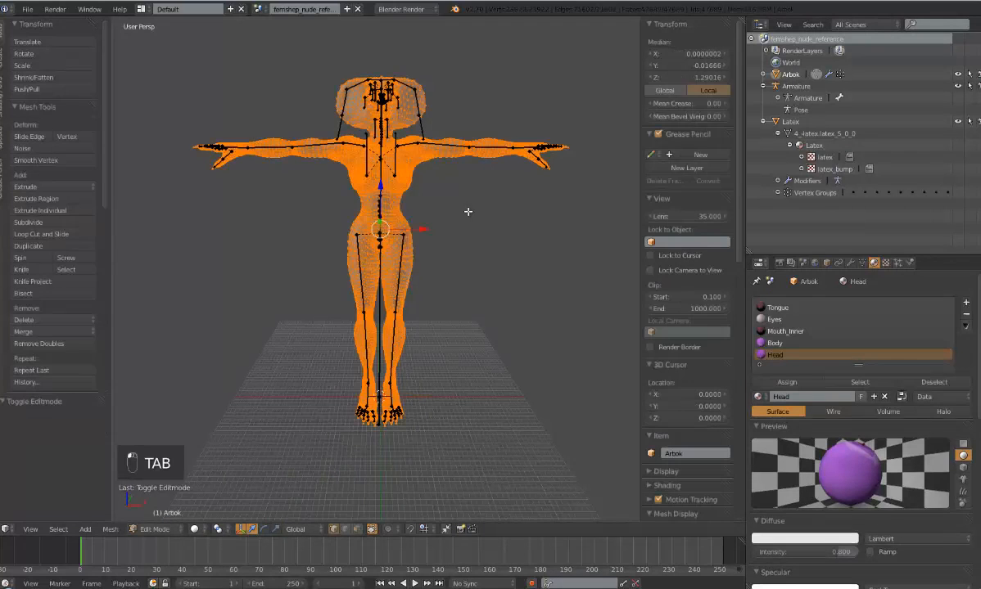
key(a)
key(a)
key(a)
key(a)
click(64, 349)
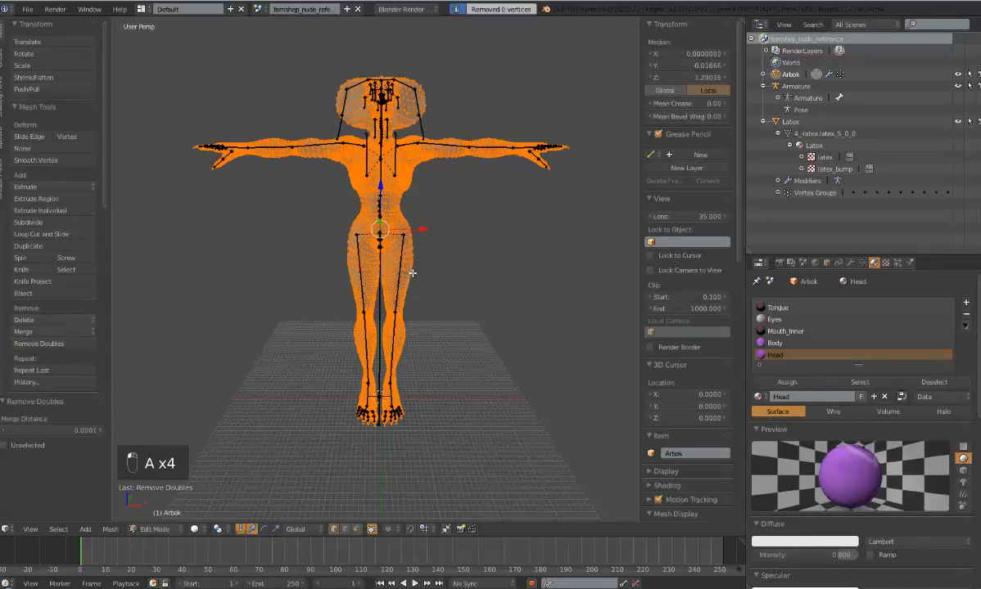
key(Tab)
Run Remove Doubles on all vertices of the Latex mesh in Edit Mode and return to Object Mode
click(797, 123)
key(Tab)
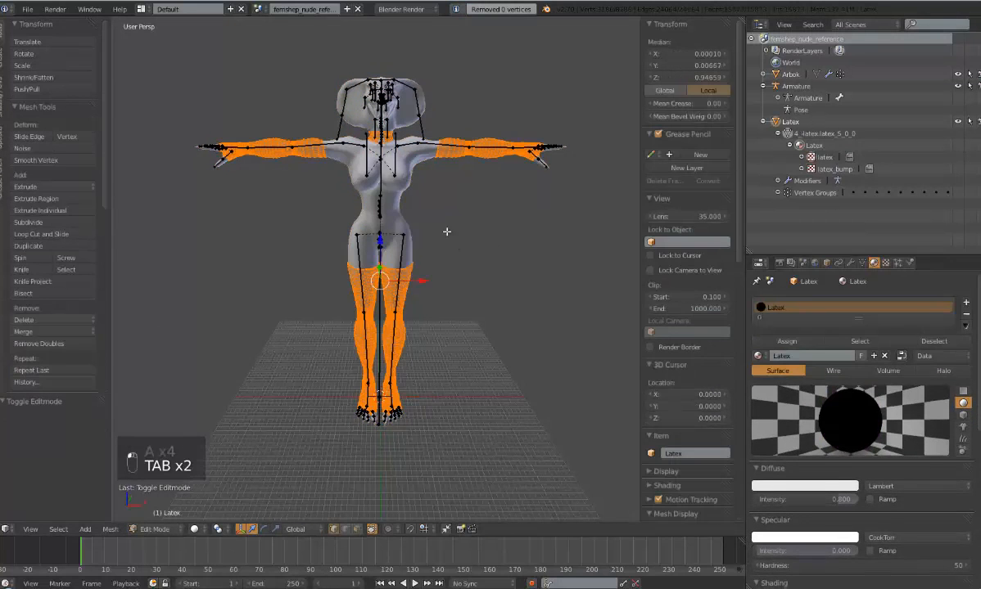
click(38, 344)
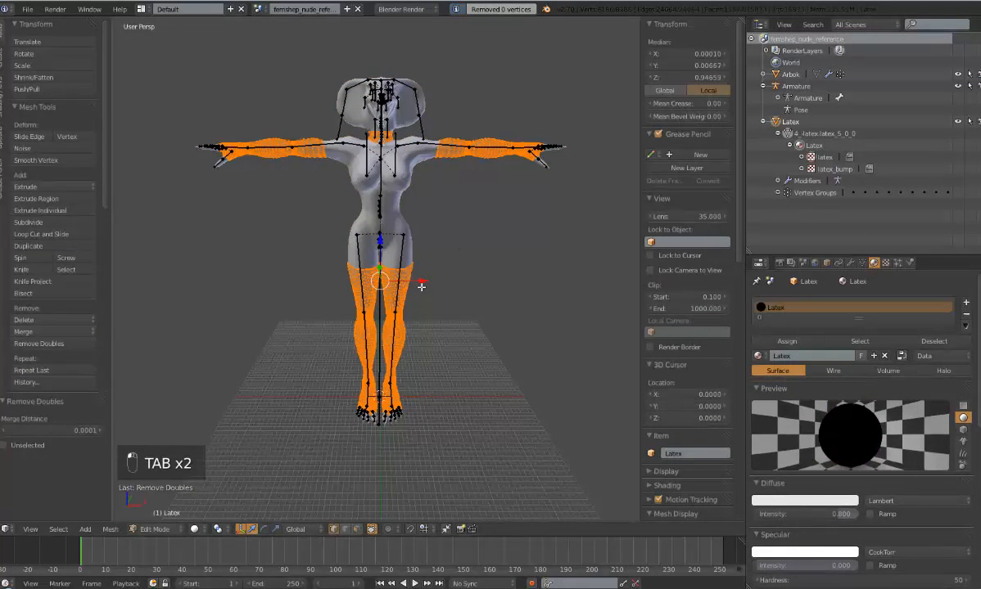
key(a)
key(a)
key(a)
key(Tab)
middle_drag(421, 286, 460, 286)
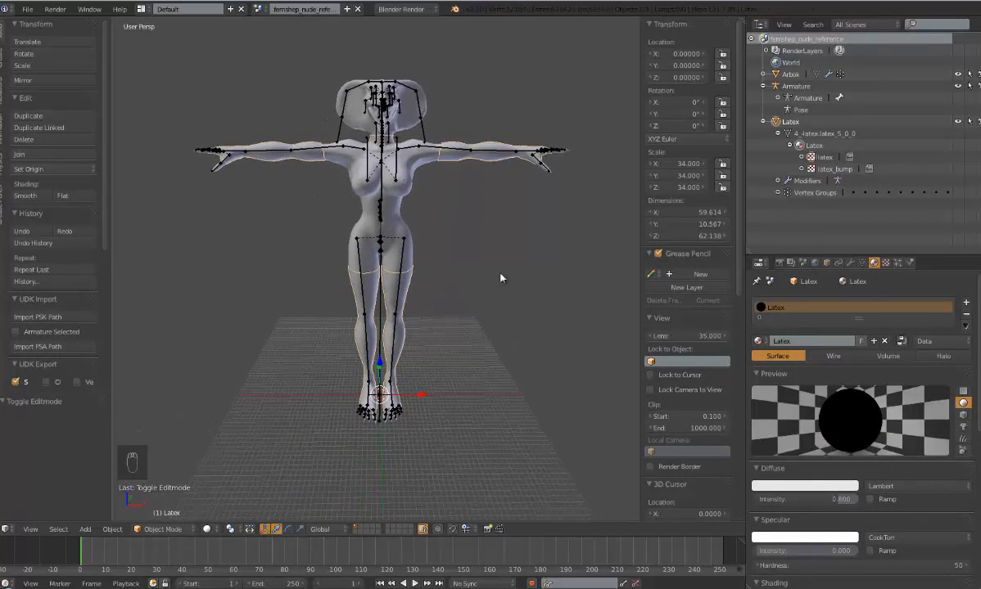
middle_drag(519, 296, 511, 295)
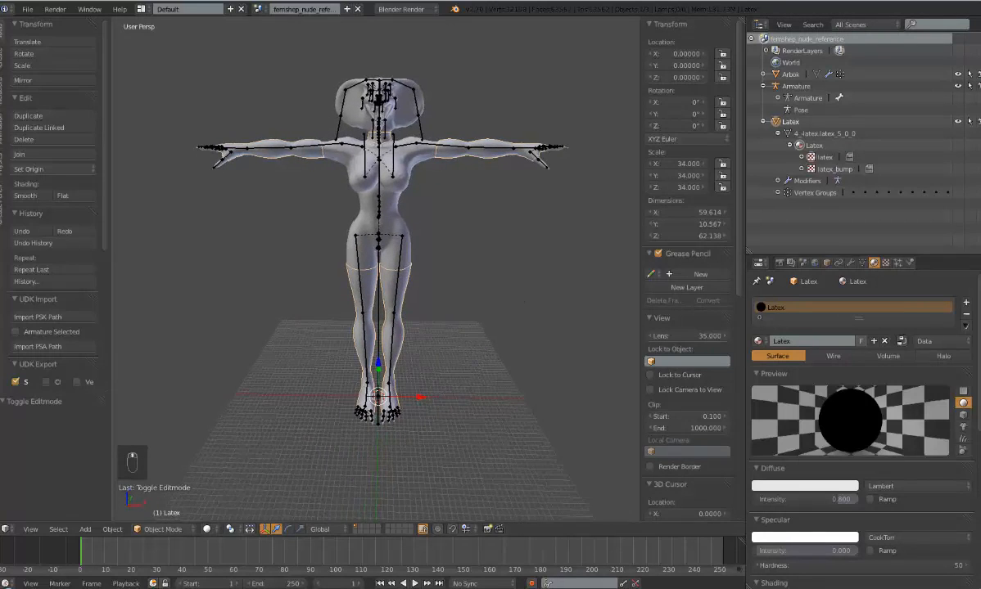
Set the export format to SMD in the scene's Source Engine Export settings
click(803, 263)
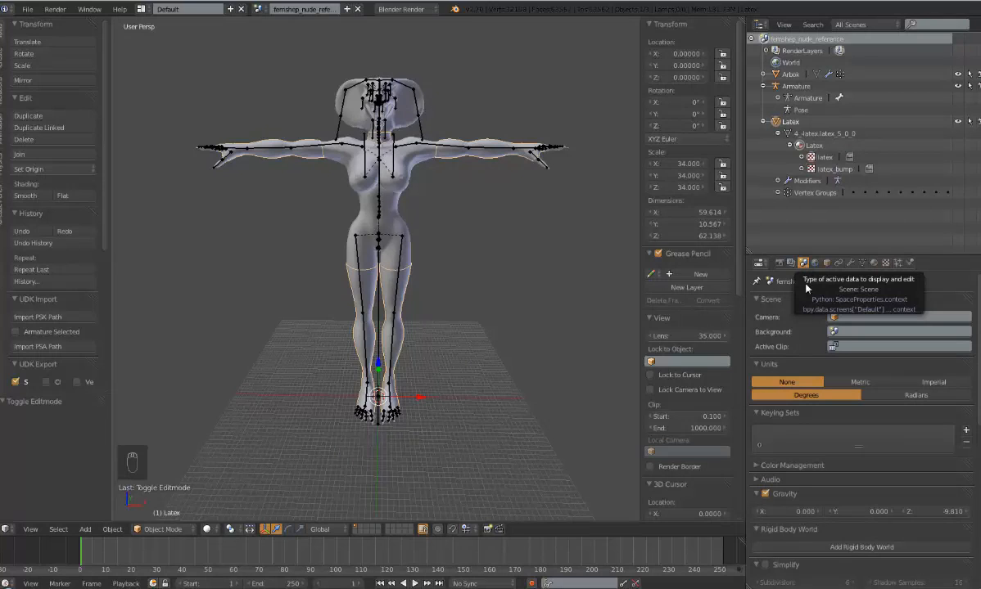
scroll(807, 295, down, 8)
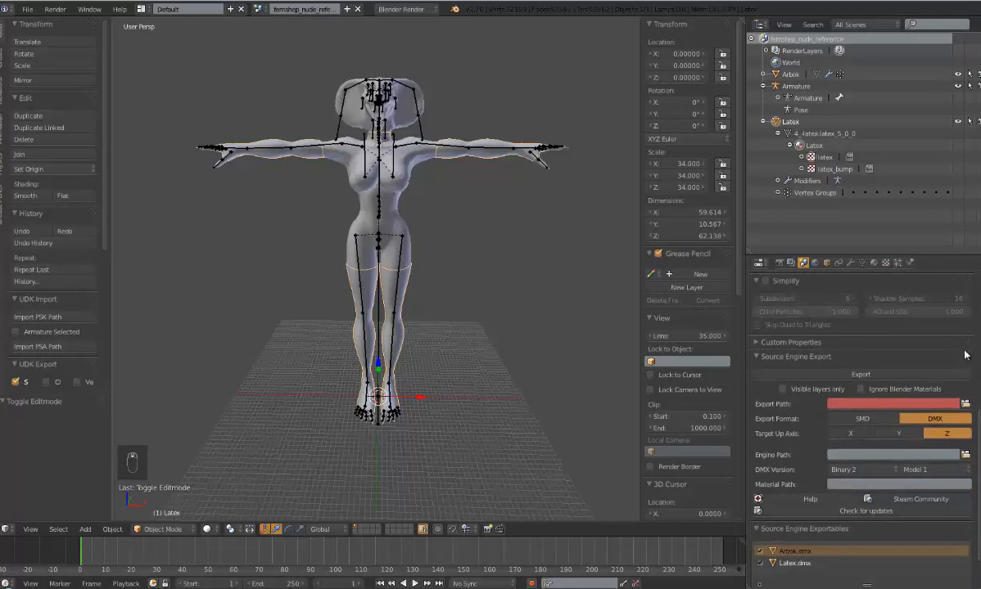
click(866, 420)
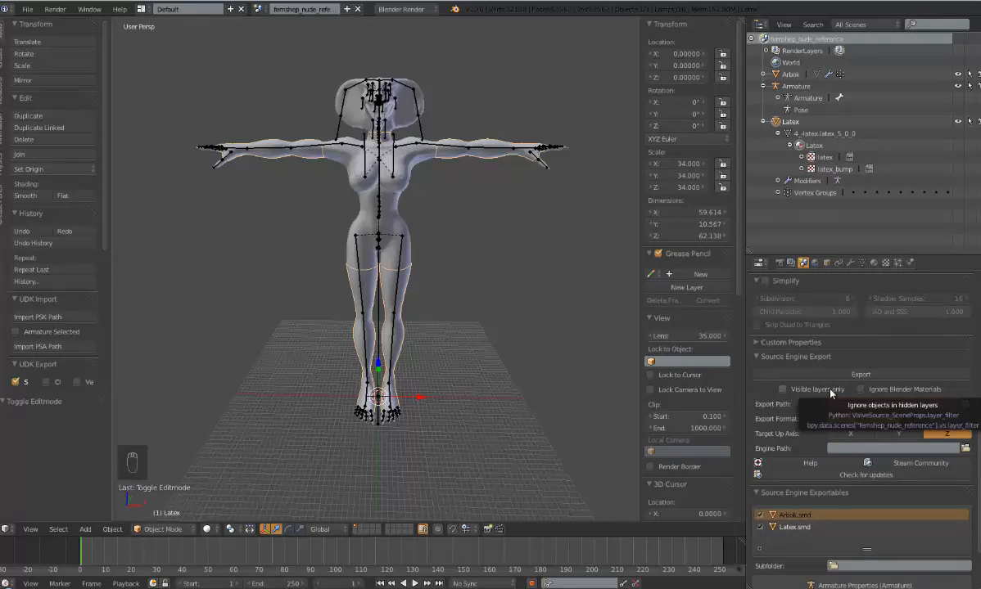
middle_drag(486, 314, 492, 340)
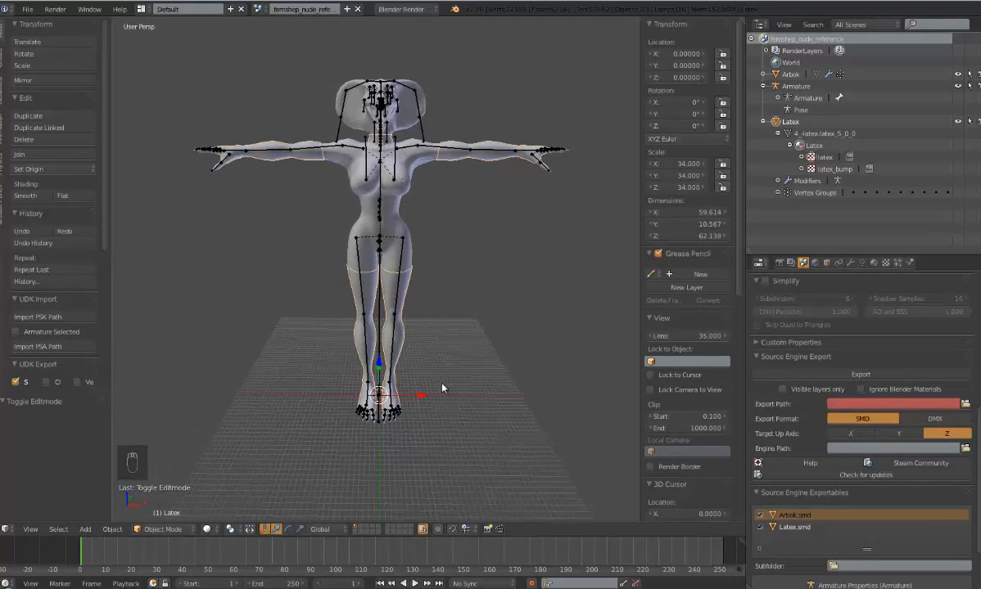
mouse_move(442, 388)
middle_down()
mouse_move(426, 376)
mouse_move(440, 388)
middle_up()
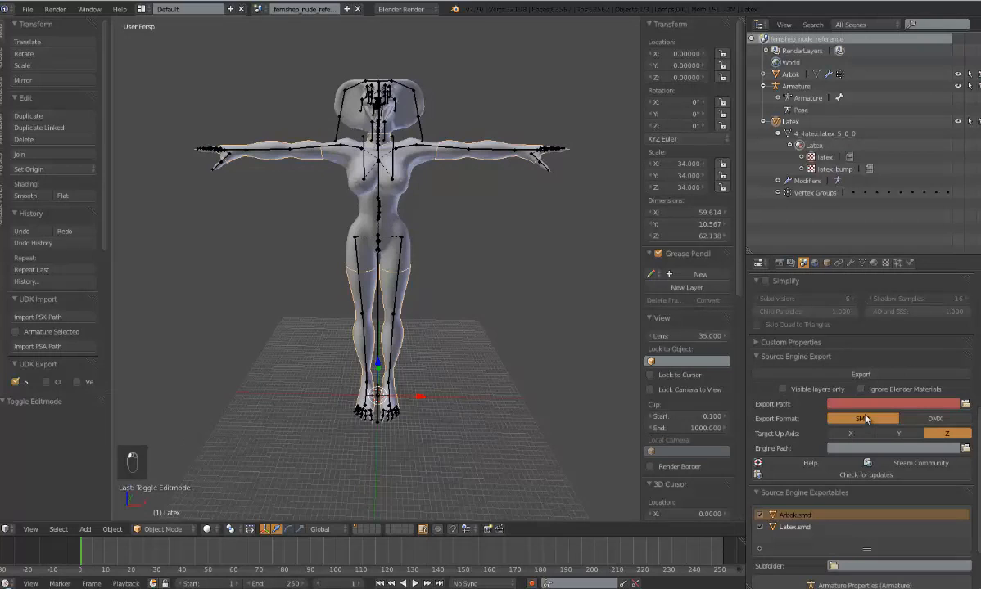
Set the Source Engine export path to the Arbok folder inside the bookmarked Model_Stuff directory
click(964, 403)
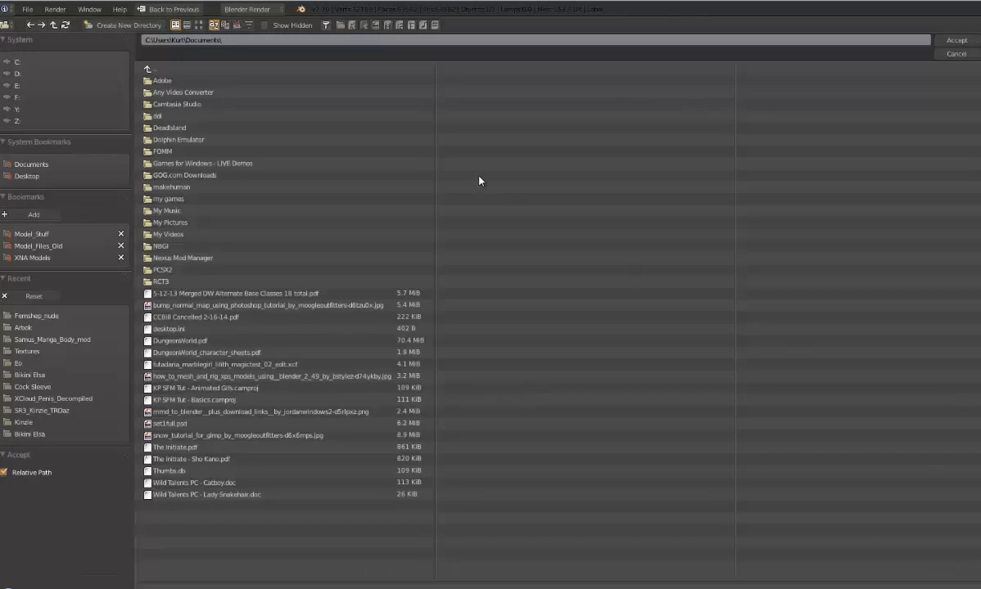
click(32, 234)
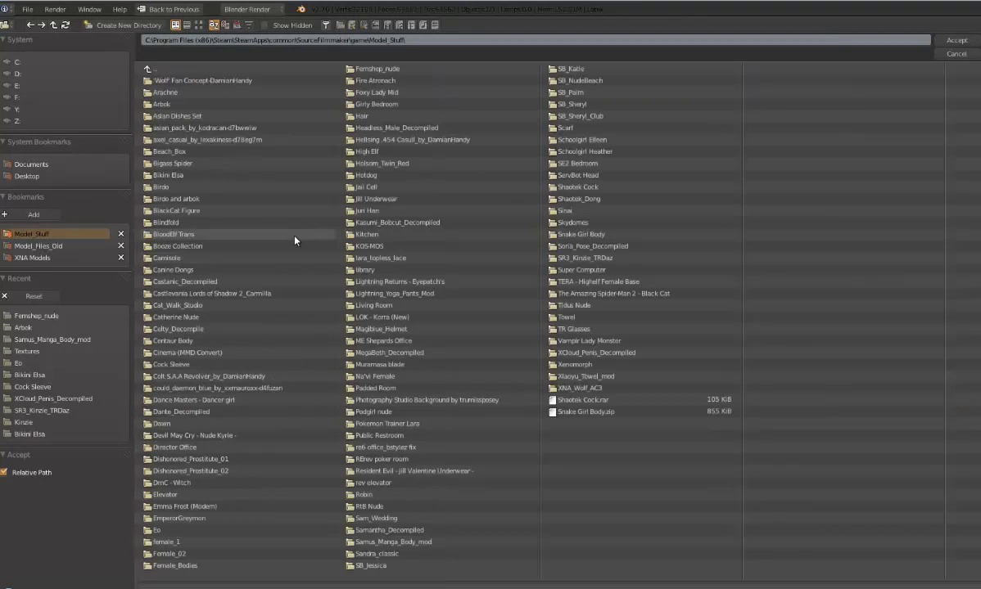
click(164, 104)
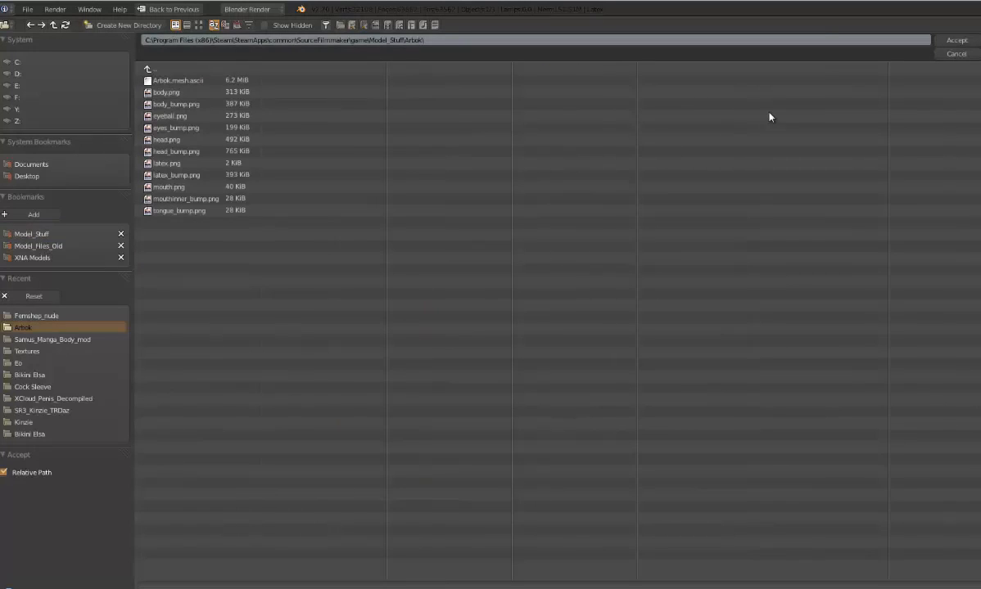
click(195, 80)
click(956, 40)
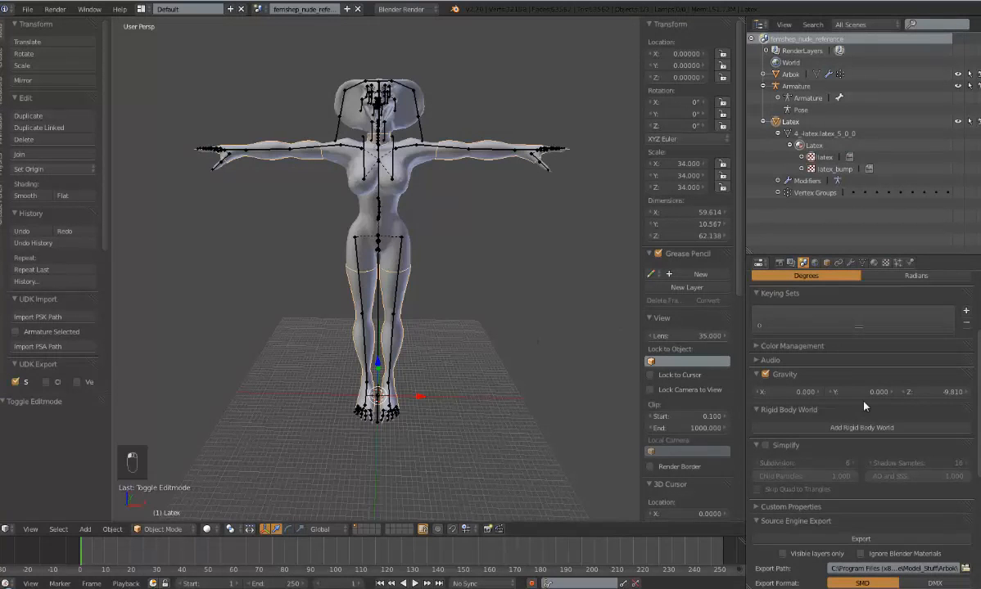
Review the Source Engine exportables and export Arbok.smd and Latex.smd
scroll(847, 382, down, 6)
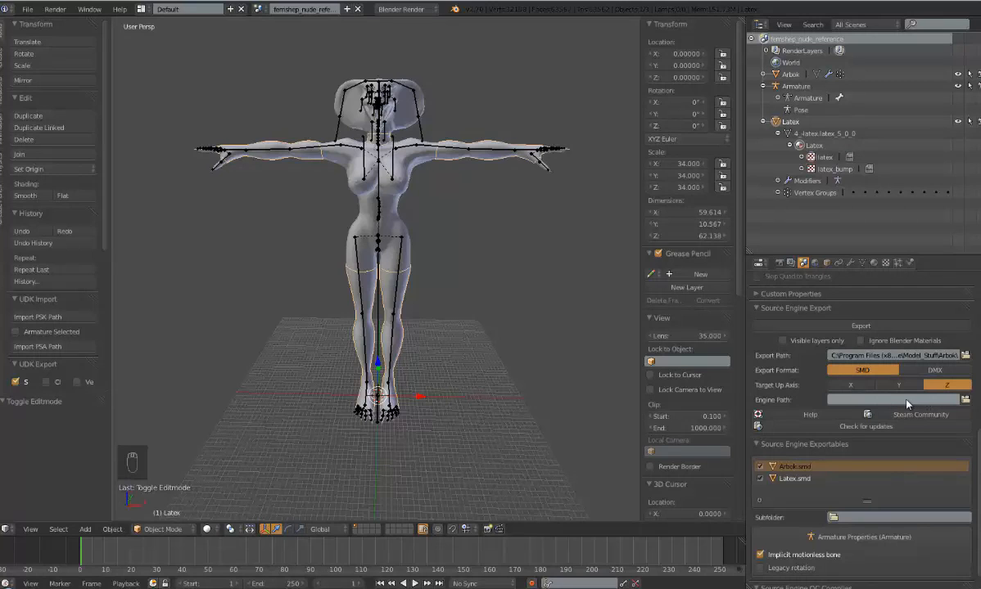
scroll(822, 478, down, 1)
mouse_move(759, 445)
mouse_down()
mouse_move(760, 457)
mouse_move(759, 444)
mouse_up()
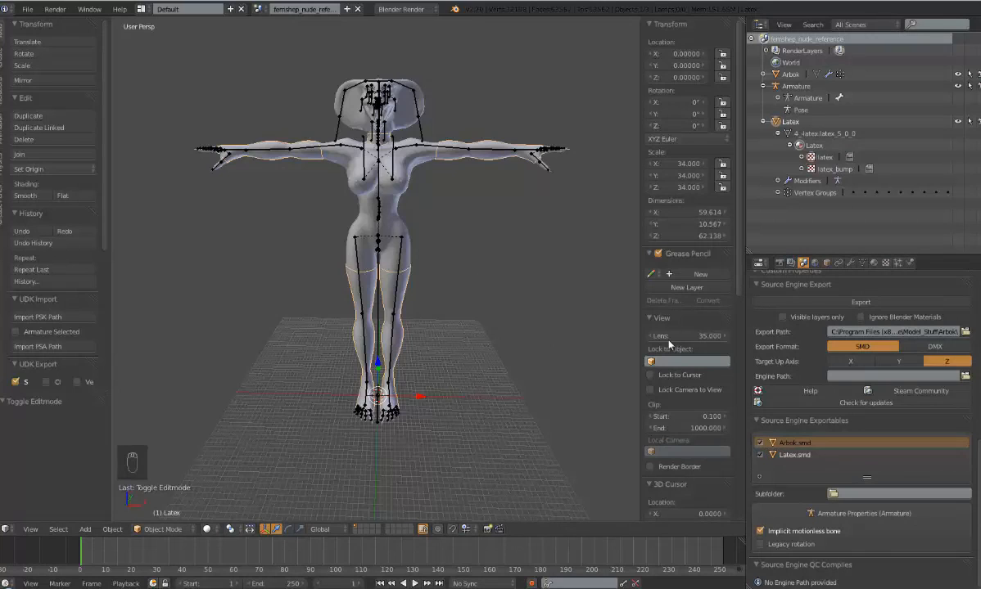
click(859, 302)
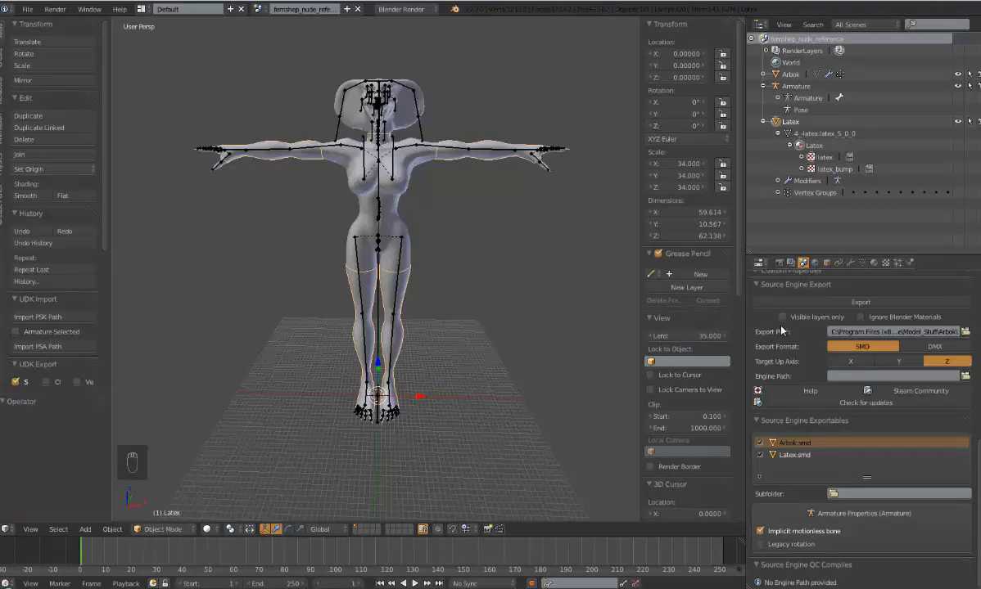
Examine the exported model and its skeleton from several angles, including the hips, torso and full body
mouse_move(437, 325)
middle_down()
mouse_move(266, 323)
mouse_move(446, 320)
middle_up()
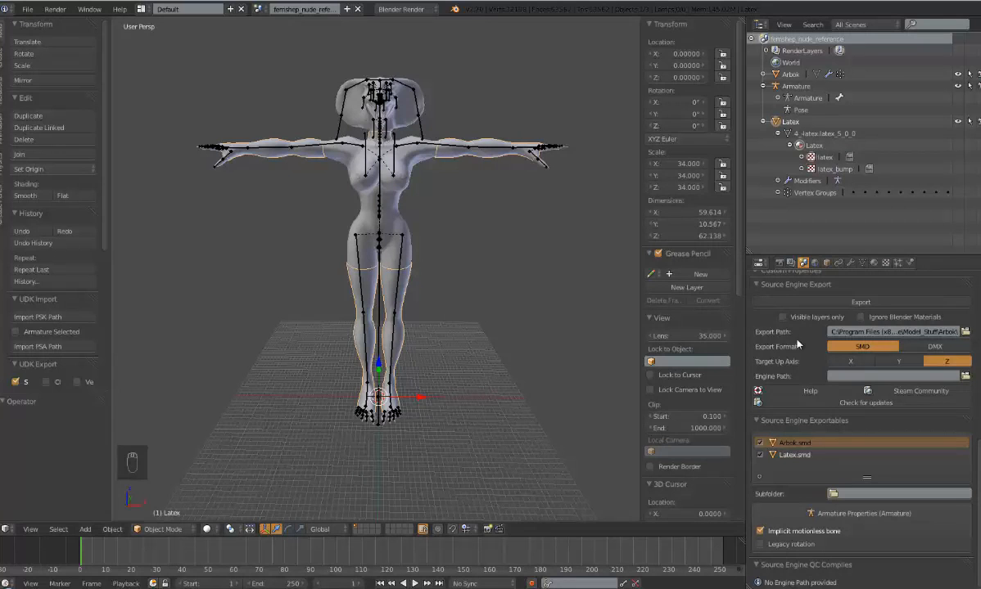
middle_drag(466, 356, 330, 220)
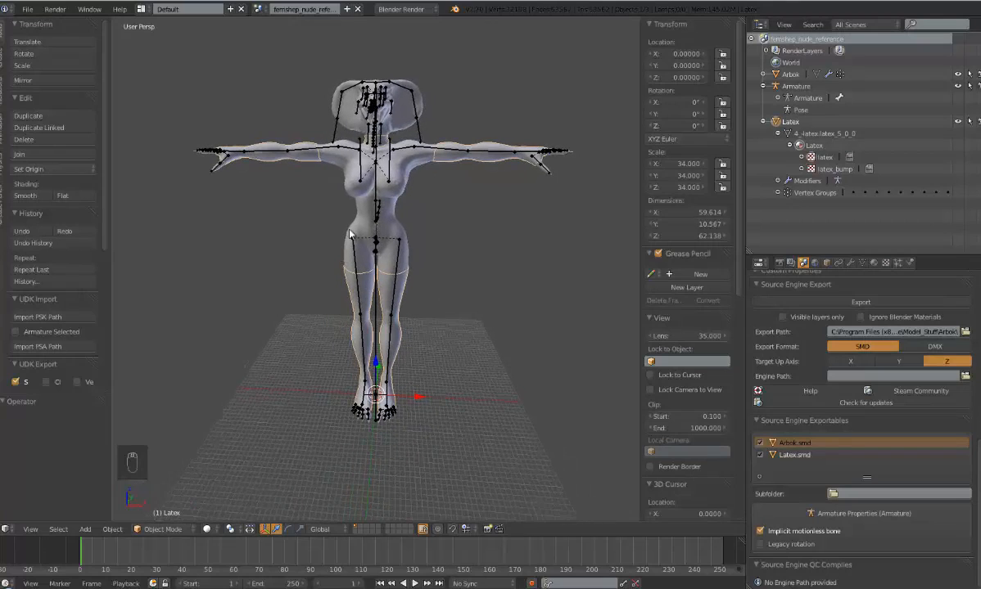
middle_drag(398, 259, 471, 275)
scroll(402, 258, up, 5)
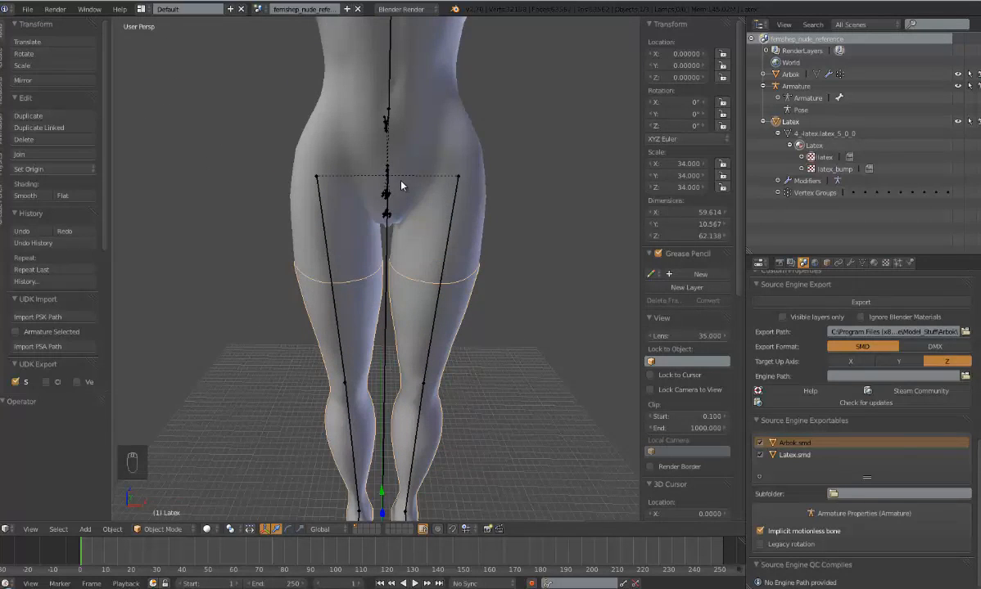
scroll(423, 210, down, 5)
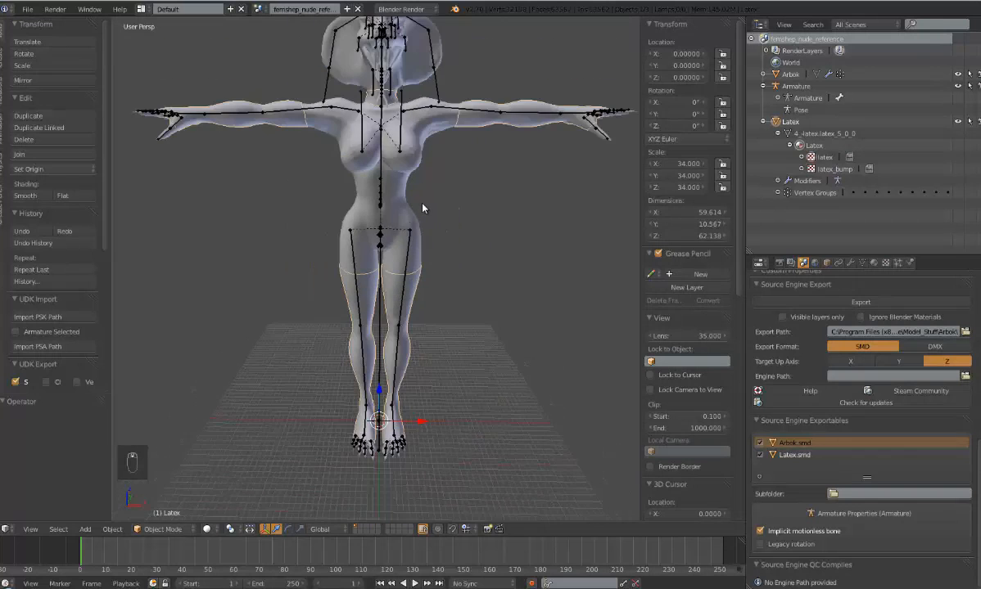
scroll(423, 208, up, 3)
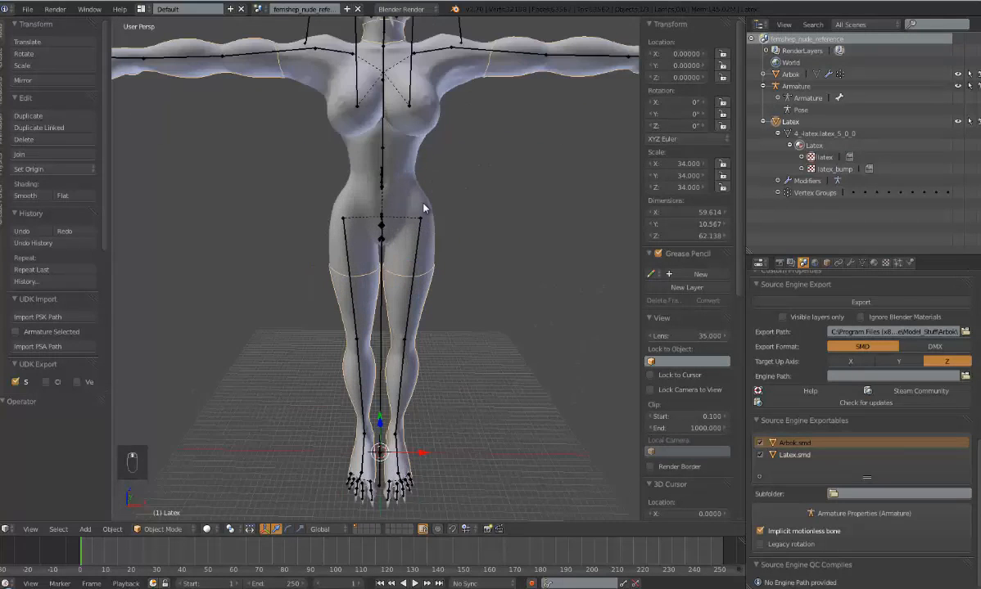
scroll(507, 234, down, 5)
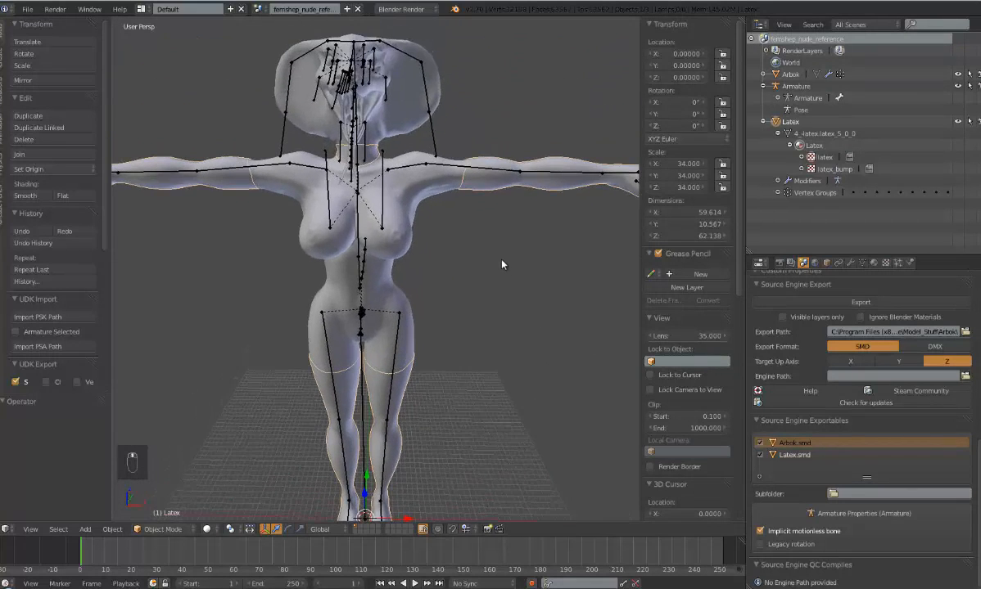
scroll(492, 303, up, 1)
mouse_move(482, 319)
middle_down()
mouse_move(496, 313)
mouse_move(490, 304)
mouse_move(492, 311)
middle_up()
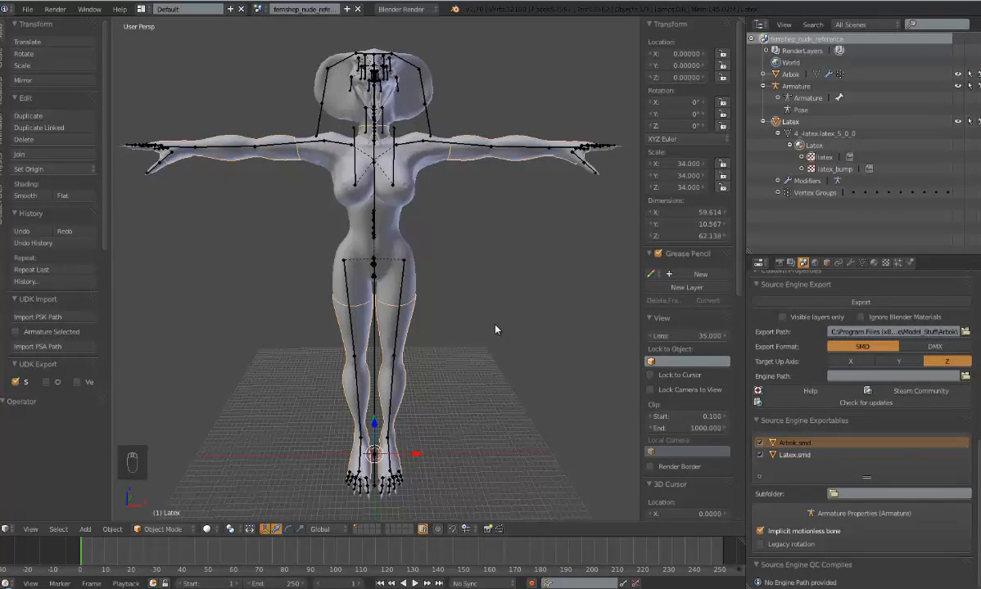
middle_drag(500, 344, 521, 339)
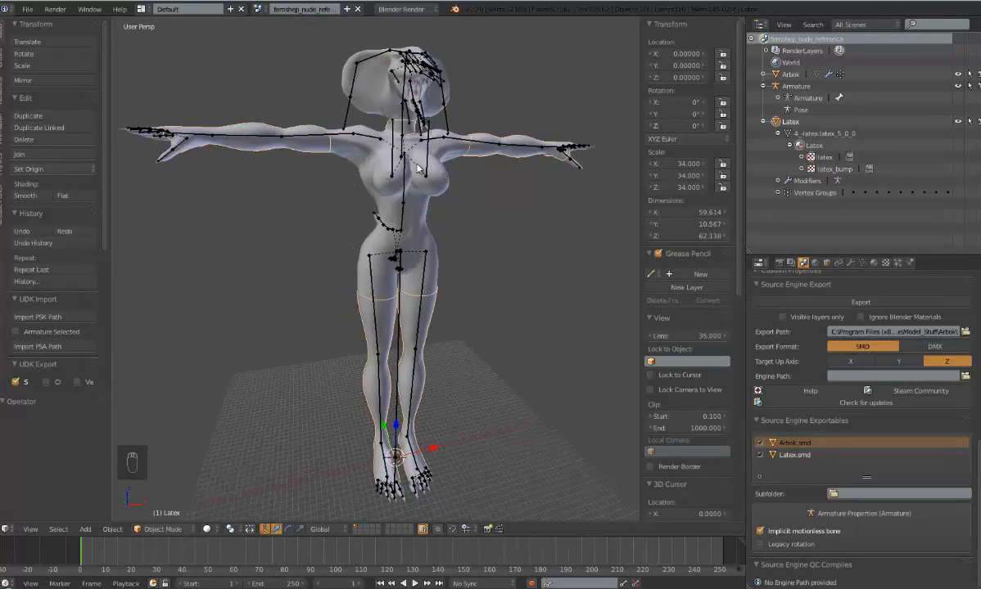
middle_drag(469, 338, 422, 320)
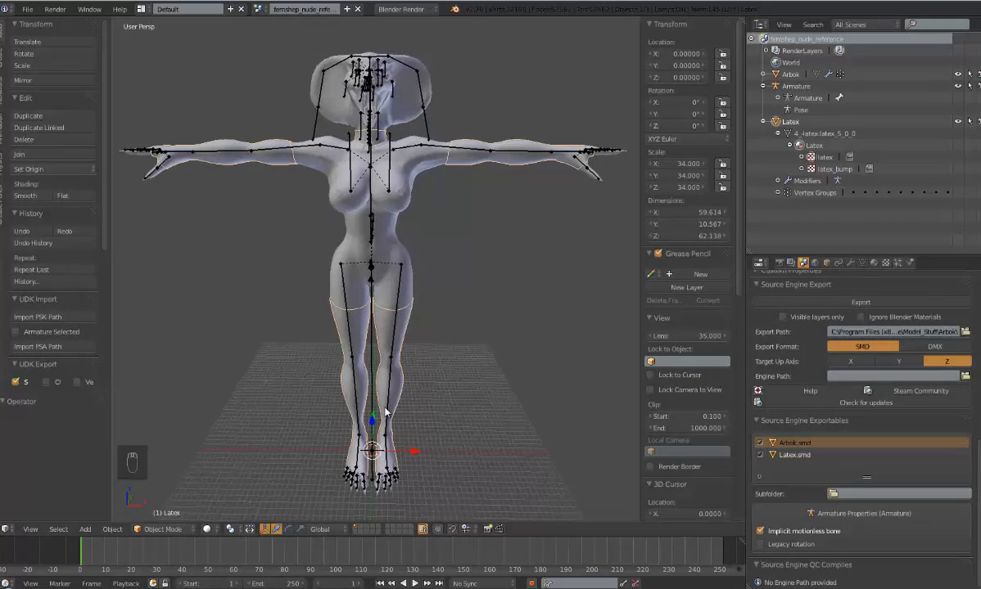
Switch to the file explorer and open the Arbok folder under SourceFilmmaker\game\Model_Stuff
key(super+e)
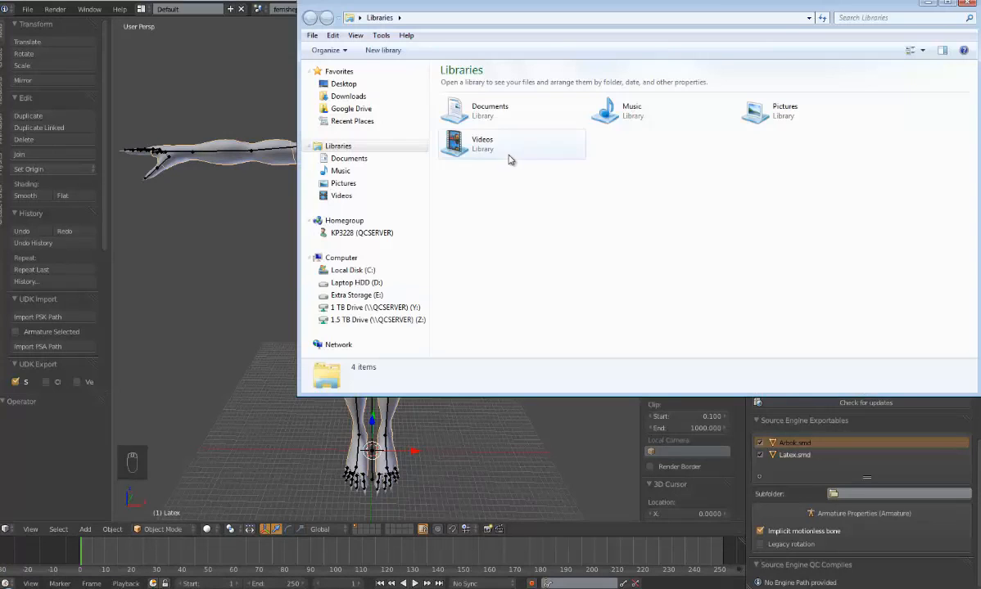
click(337, 84)
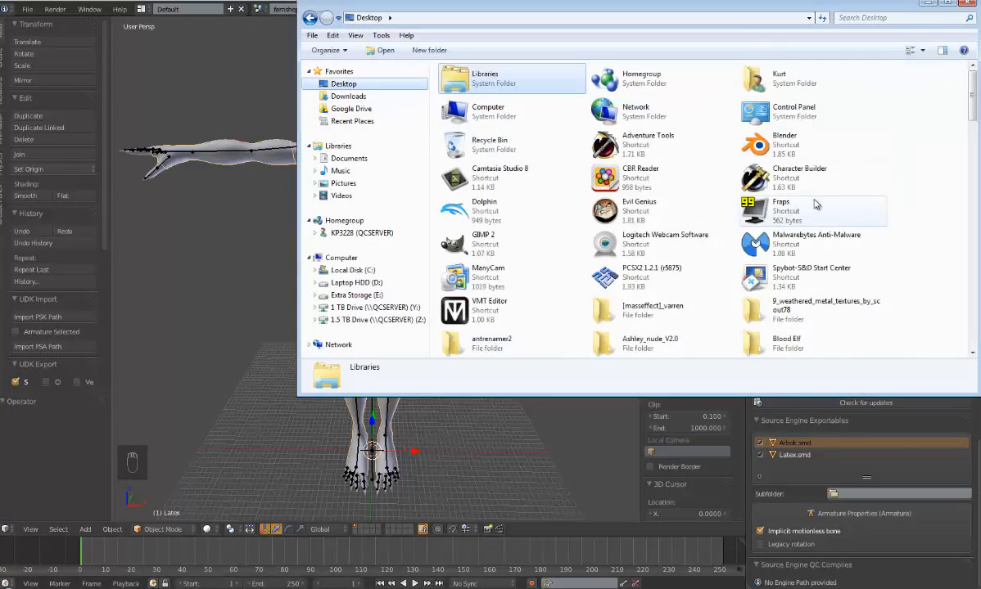
scroll(926, 156, down, 10)
scroll(769, 177, up, 3)
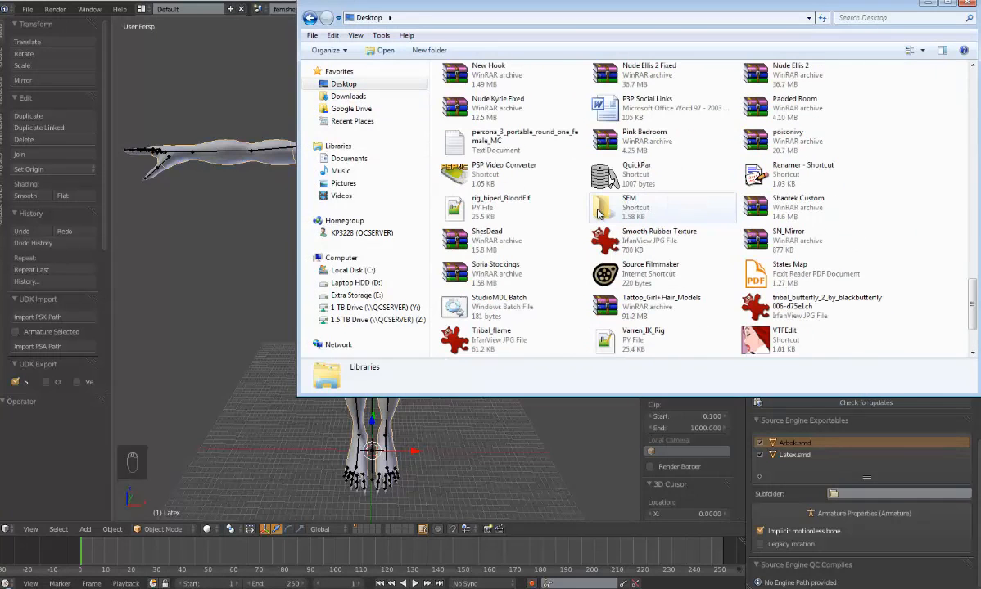
double_click(636, 201)
double_click(458, 97)
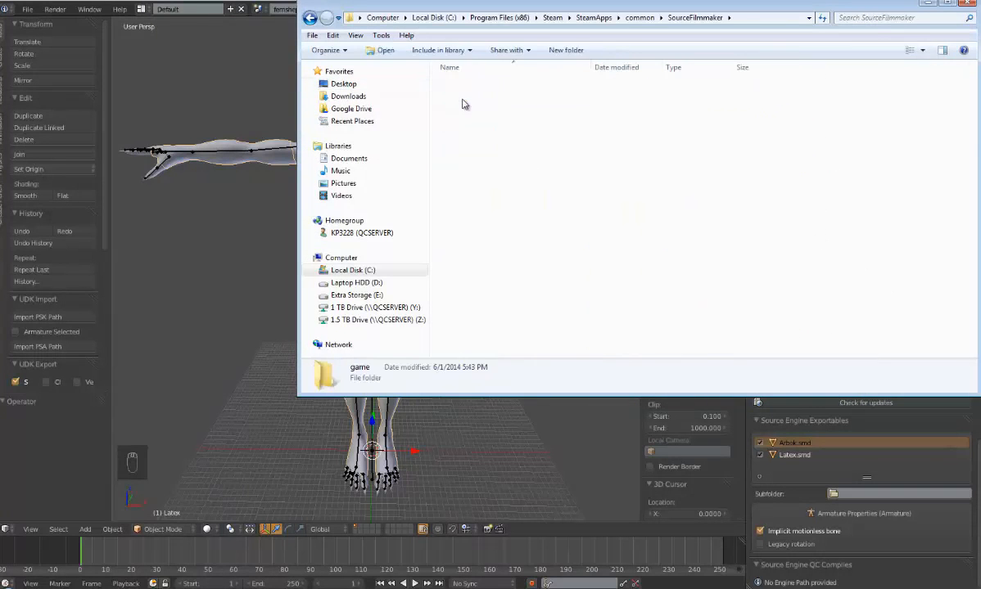
double_click(505, 247)
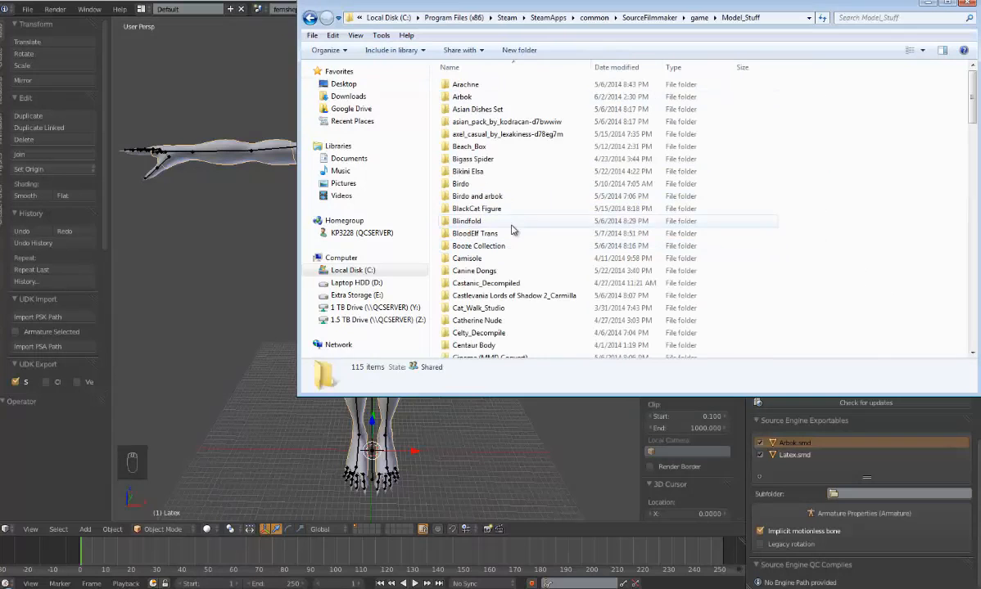
double_click(463, 96)
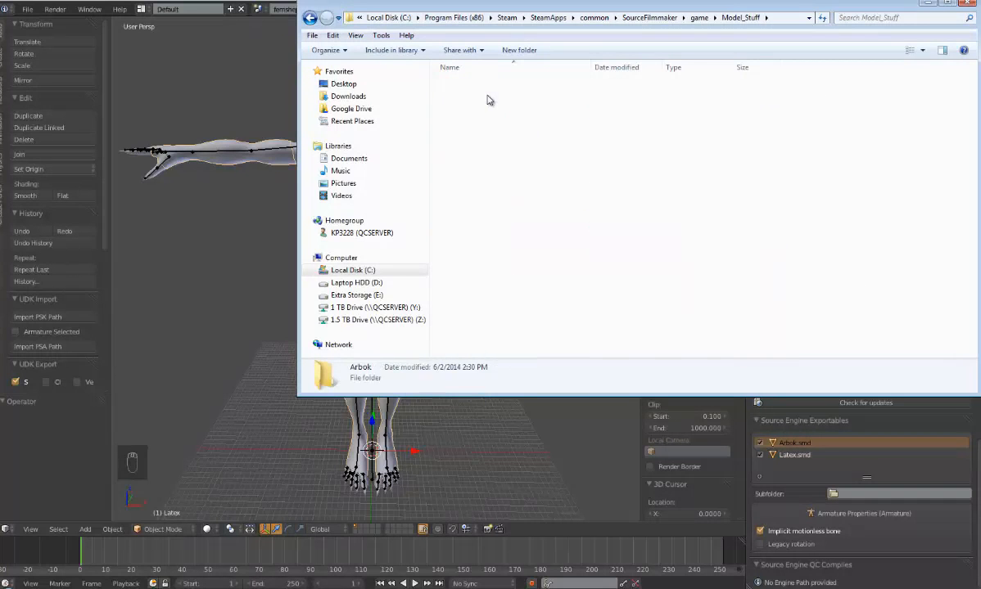
Enlarge the folder window, list the Arbok files with details sorted by type, and check the exported Arbok.smd and Latex.smd
drag(297, 395, 455, 558)
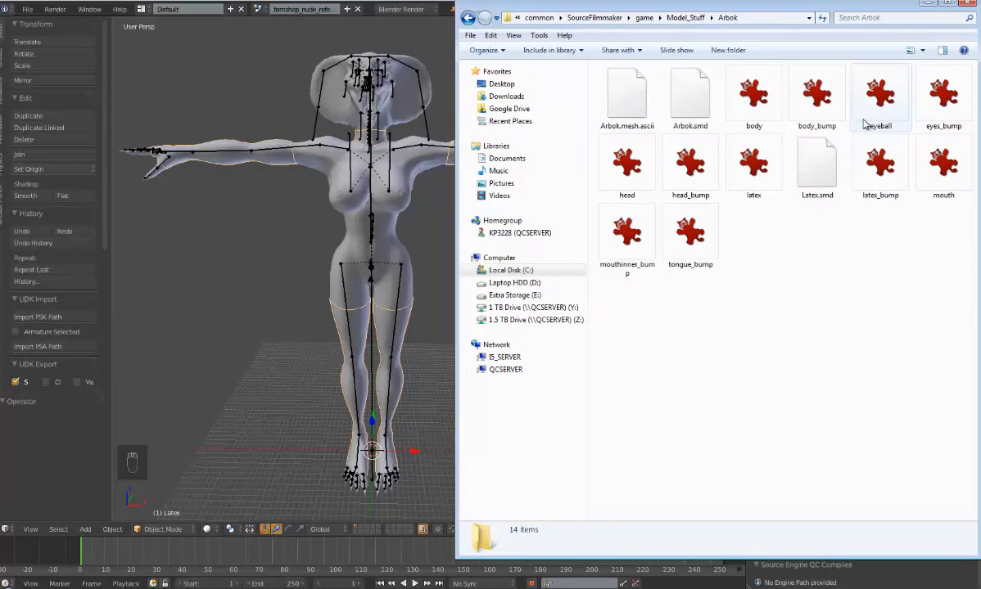
click(921, 50)
click(932, 130)
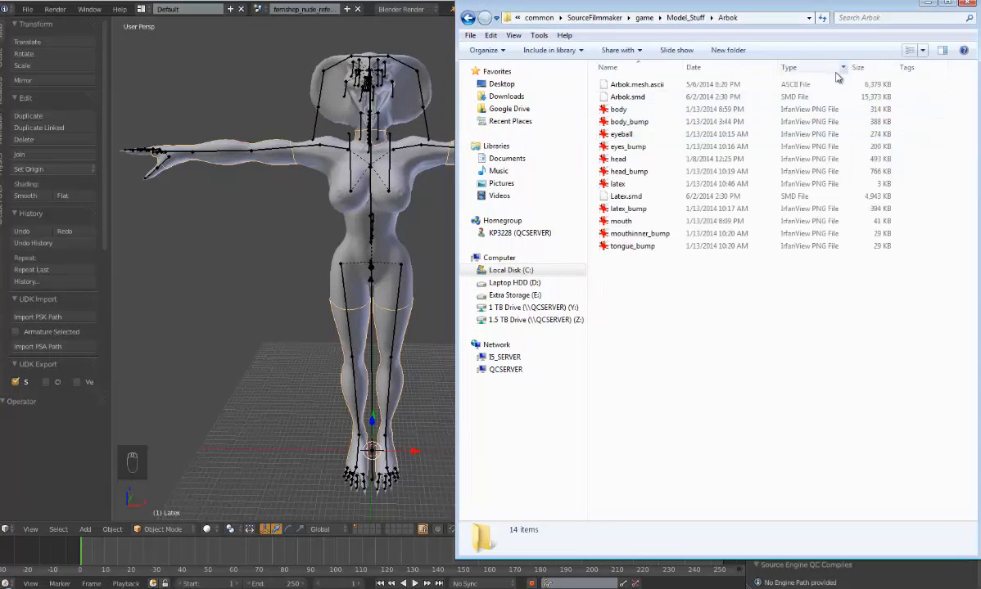
click(811, 67)
click(627, 233)
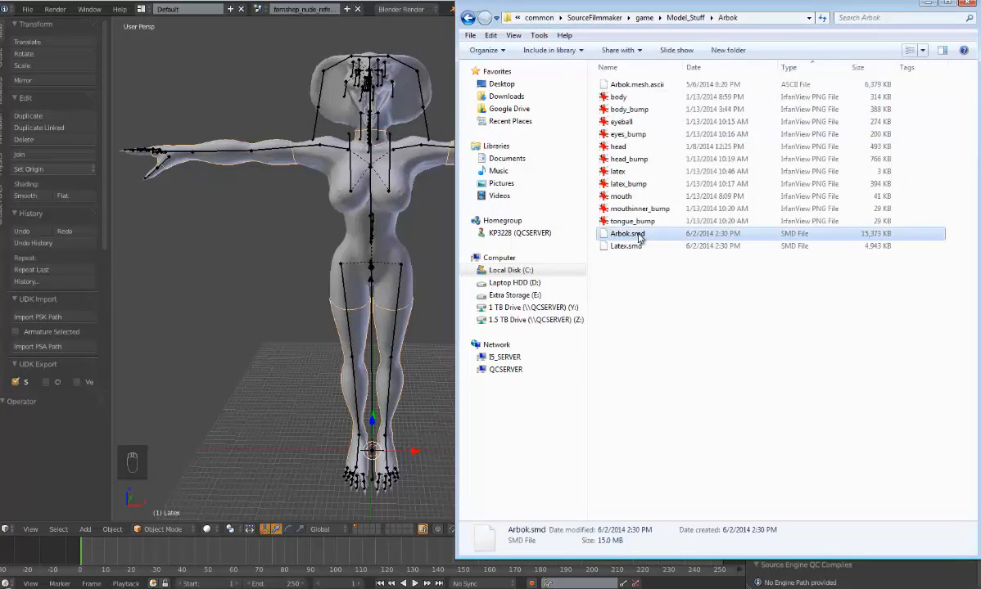
click(641, 249)
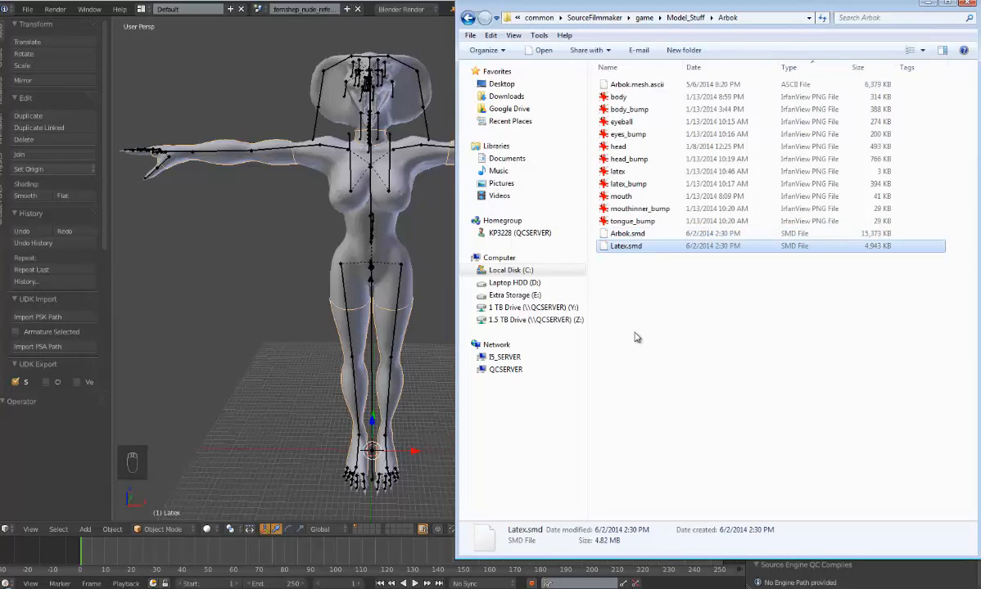
click(682, 347)
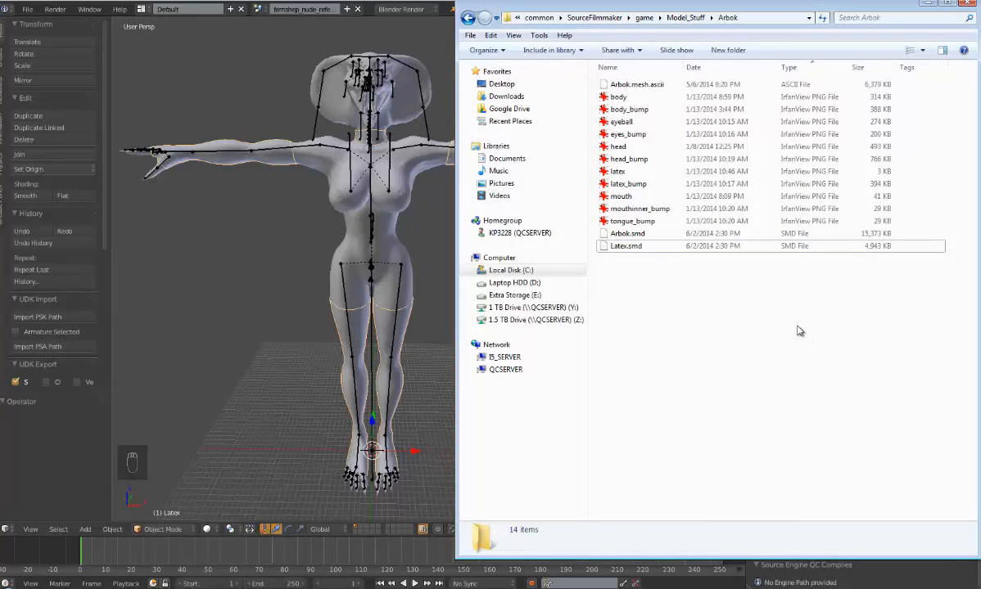
drag(837, 393, 781, 348)
Copy the Birdo QC file from the Birdo folder in Model_Stuff into the Arbok folder
click(686, 17)
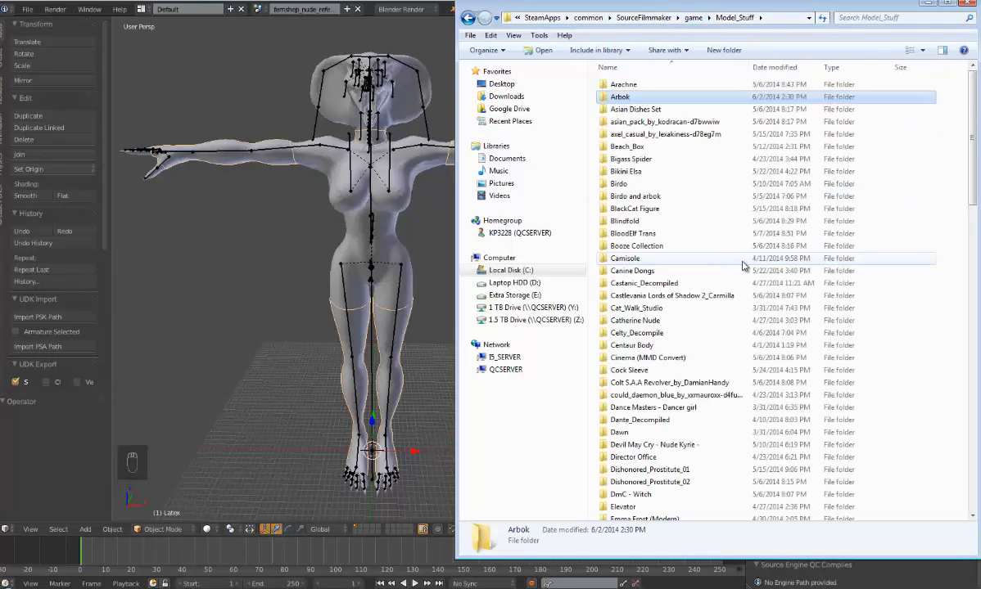
double_click(661, 185)
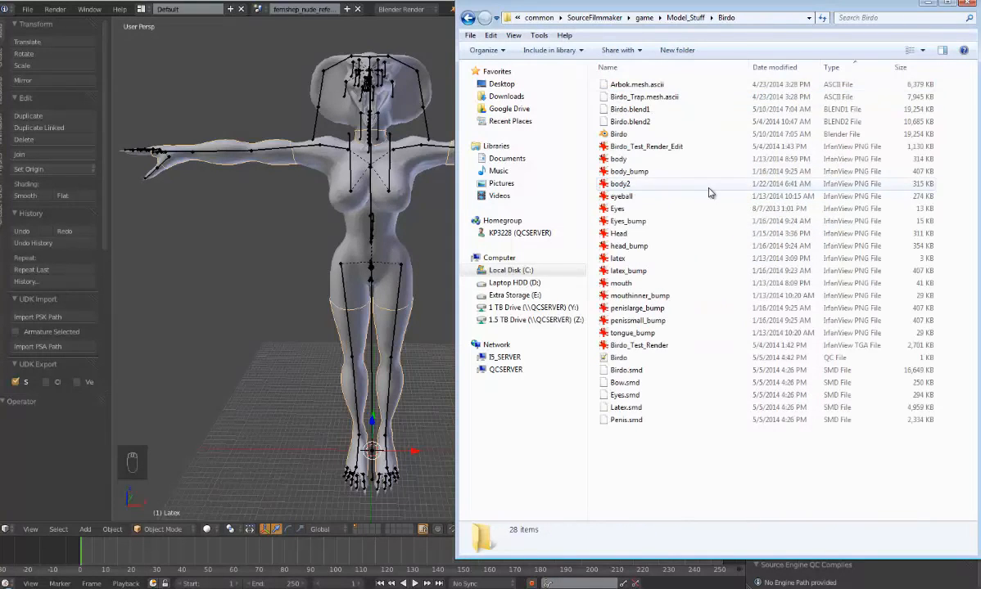
click(670, 361)
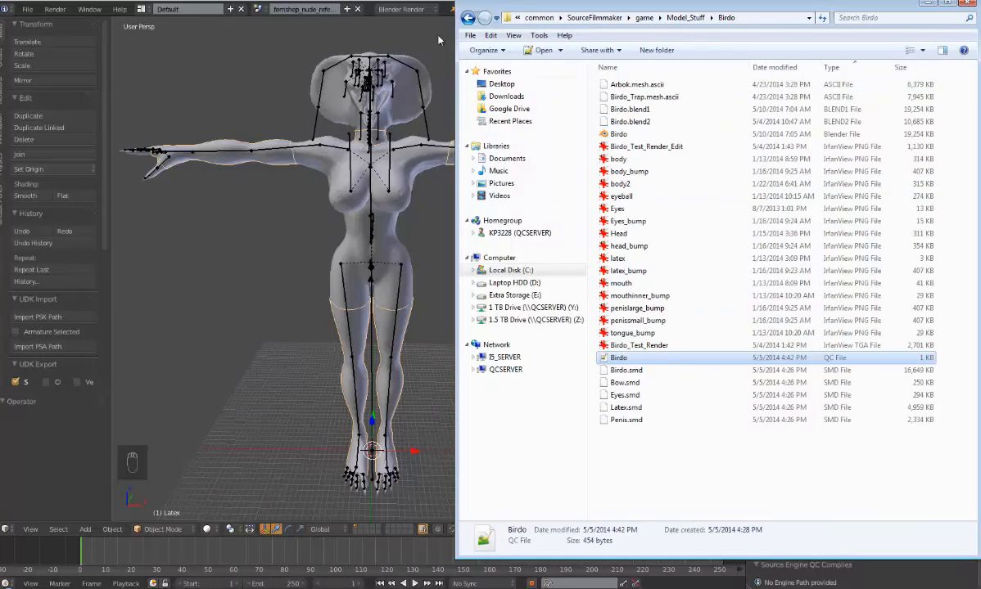
click(468, 18)
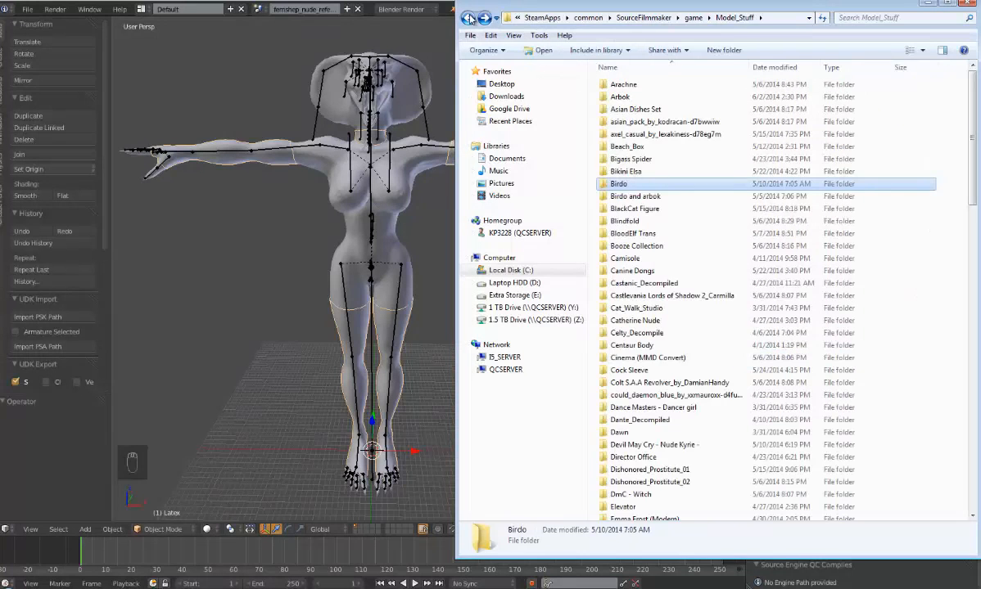
double_click(665, 96)
right_click(672, 333)
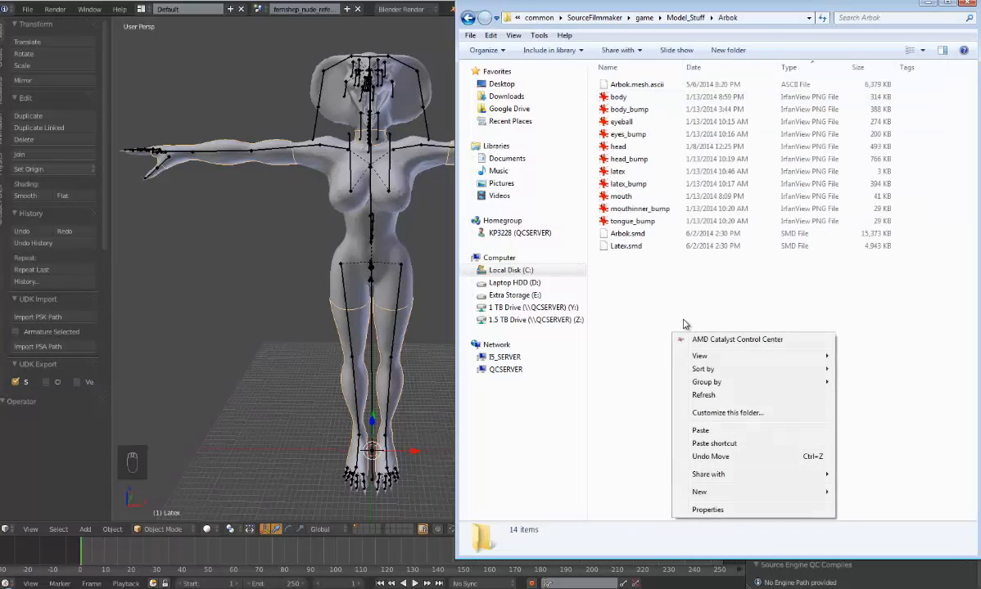
click(736, 430)
Rename the copied QC file as Arbok
key(F2)
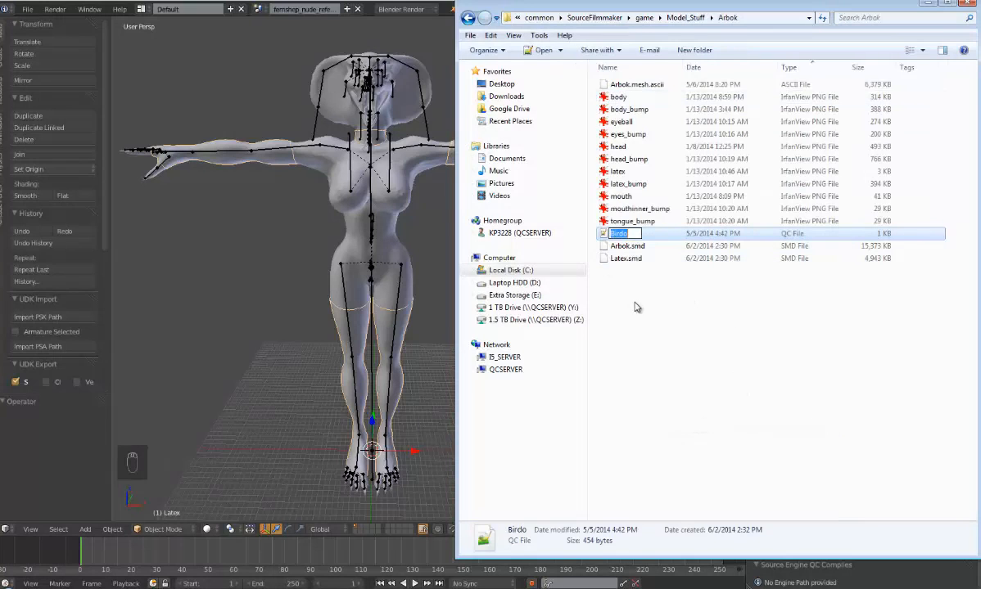
text(Arbok)
key(Return)
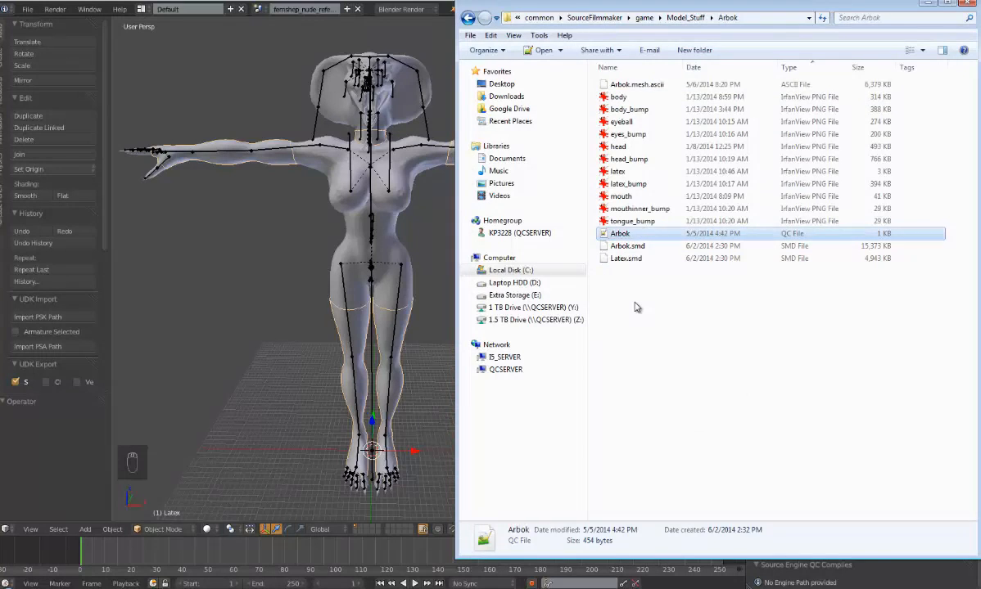
Open the Arbok QC file in Notepad++ and arrange its window beside the folder so the full $cd line fits
double_click(631, 233)
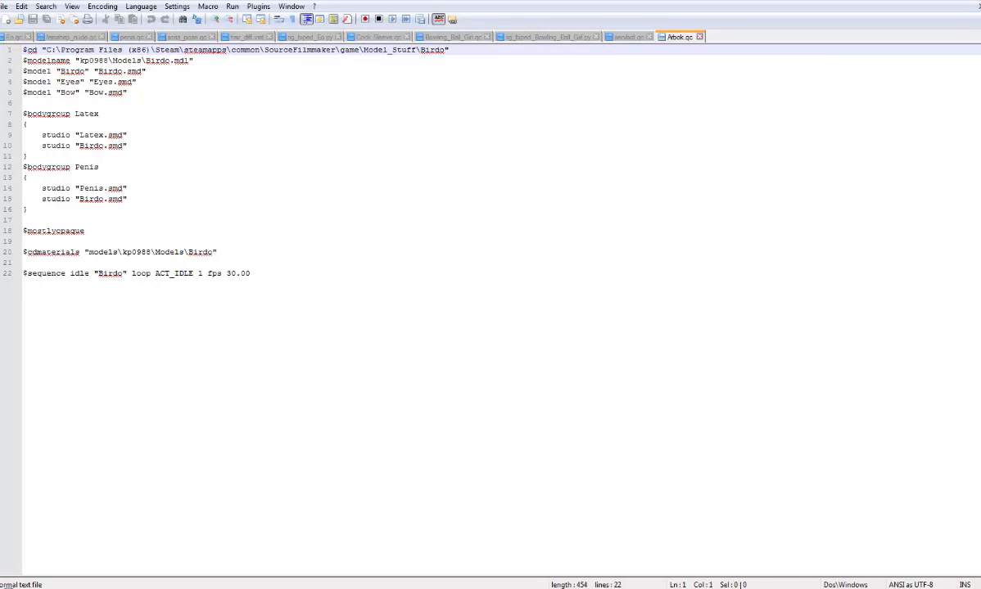
click(955, 1)
drag(554, 1, 457, 16)
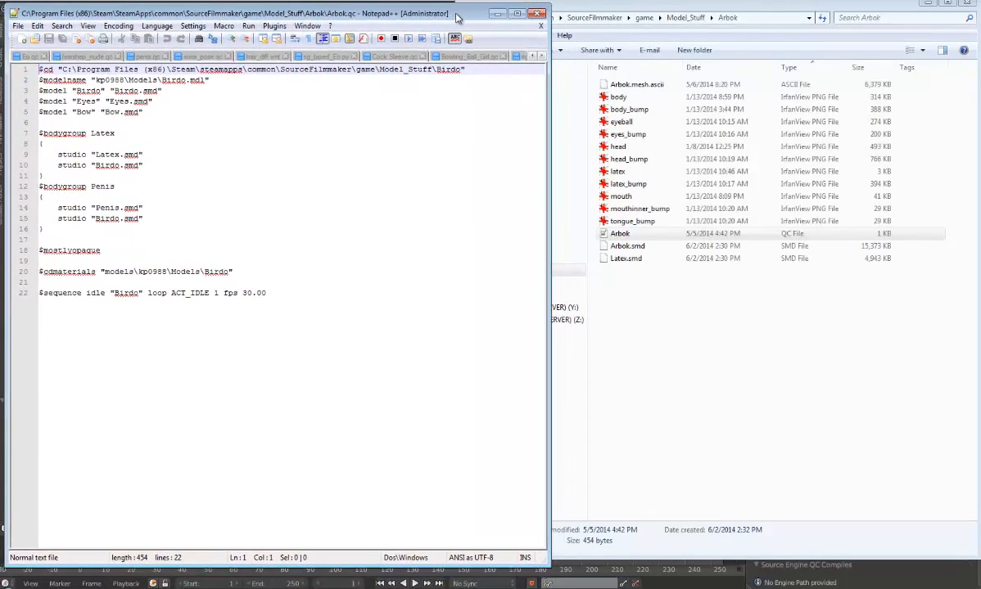
drag(546, 214, 466, 219)
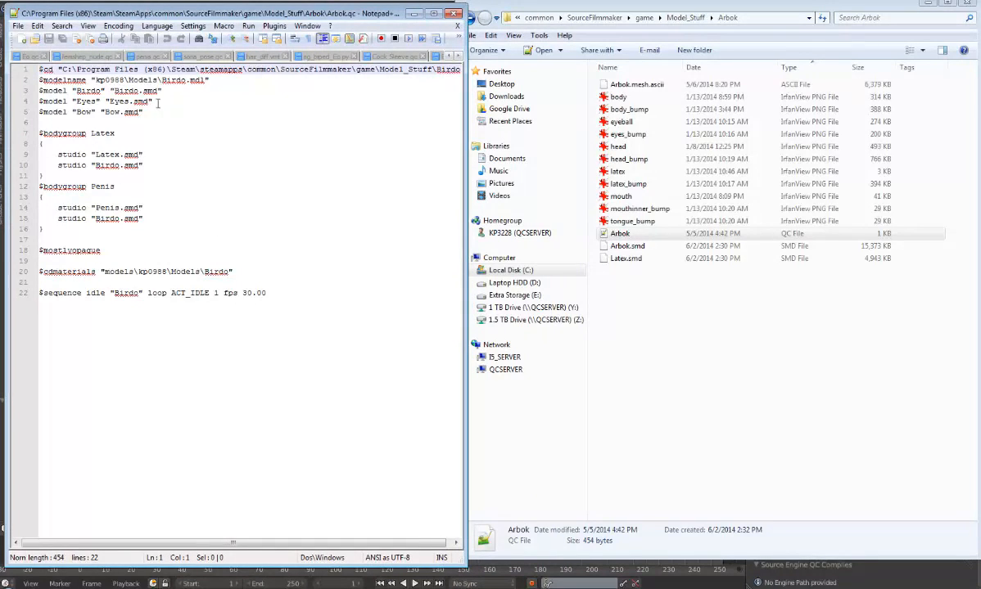
drag(465, 96, 513, 95)
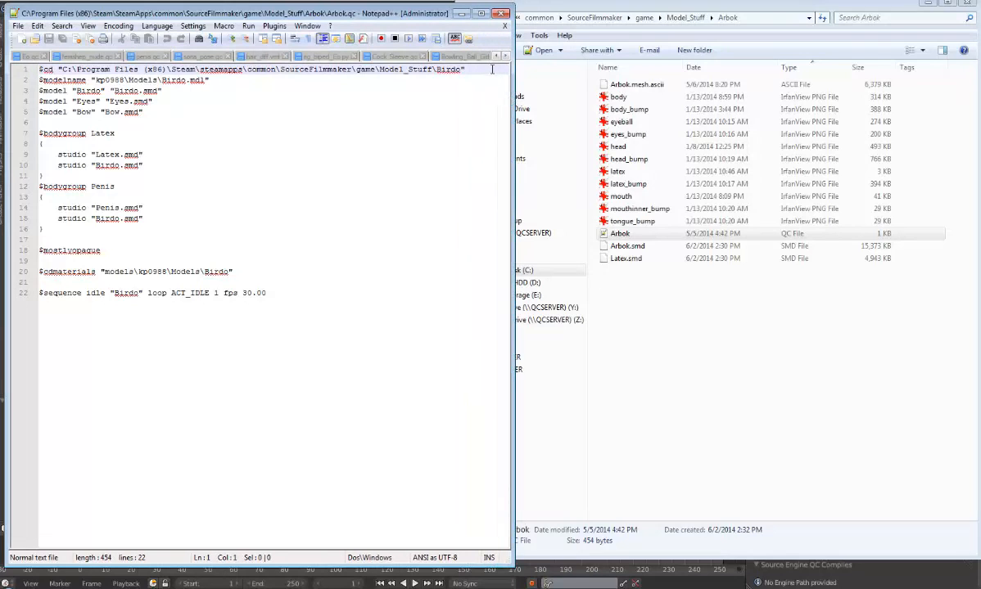
Add a blank line below the $cd line and change the last folder in its path to Arbok
click(464, 70)
key(Return)
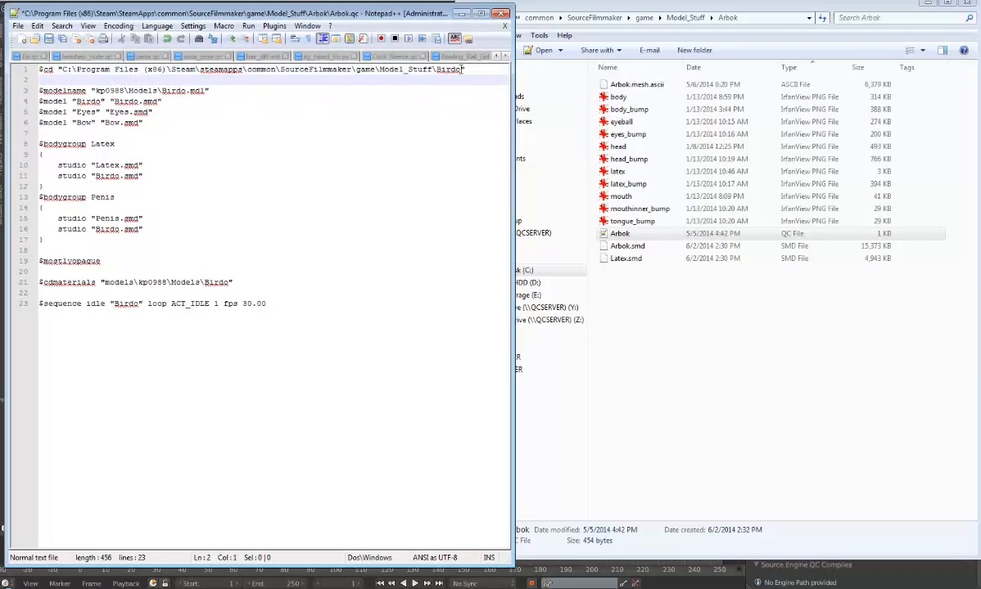
drag(460, 70, 436, 70)
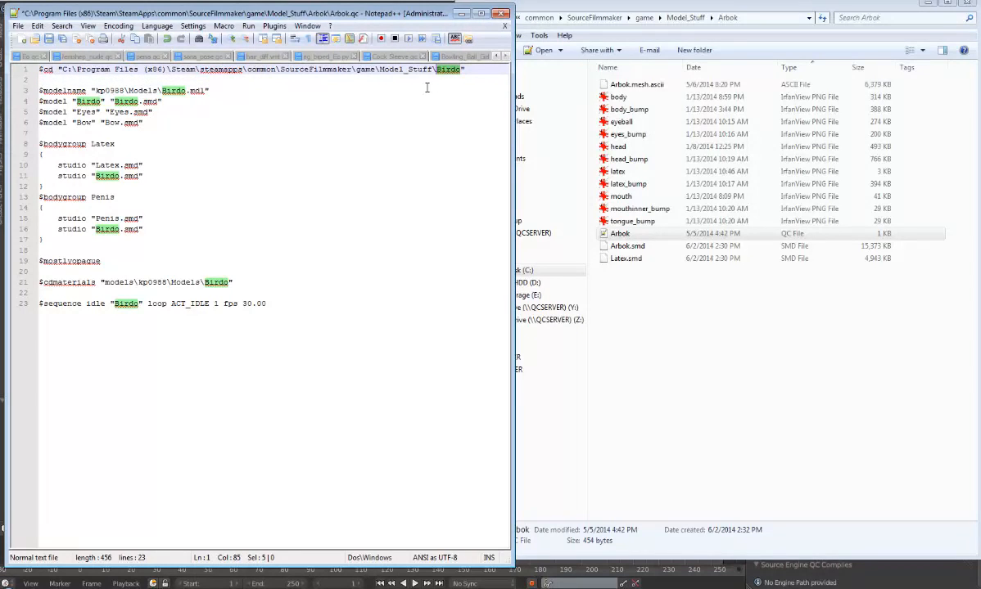
text(Arbok)
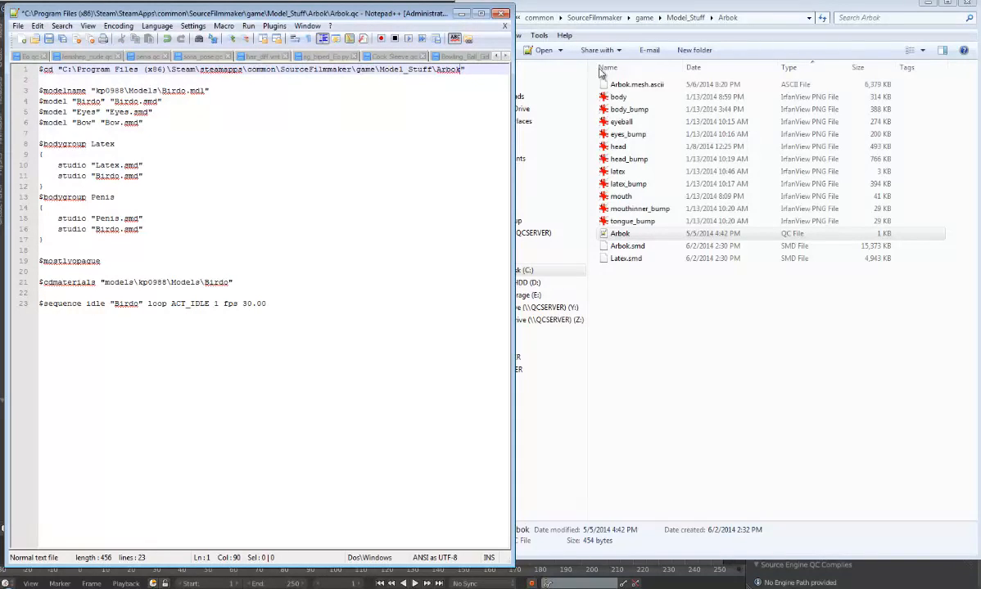
Replace the path in the $cd line with the Arbok folder's full path copied from the file explorer
click(638, 8)
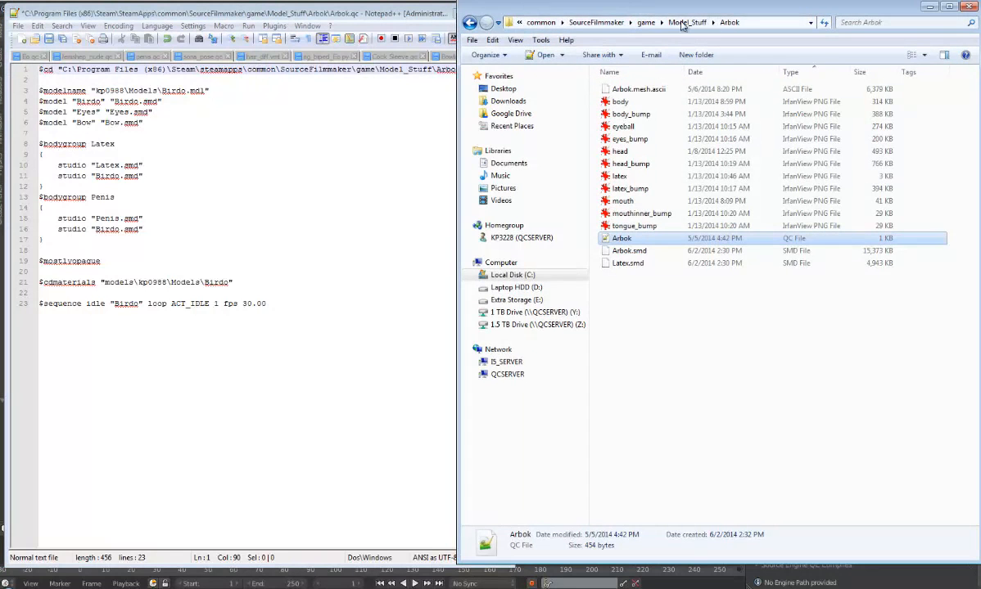
click(727, 23)
key(ctrl+c)
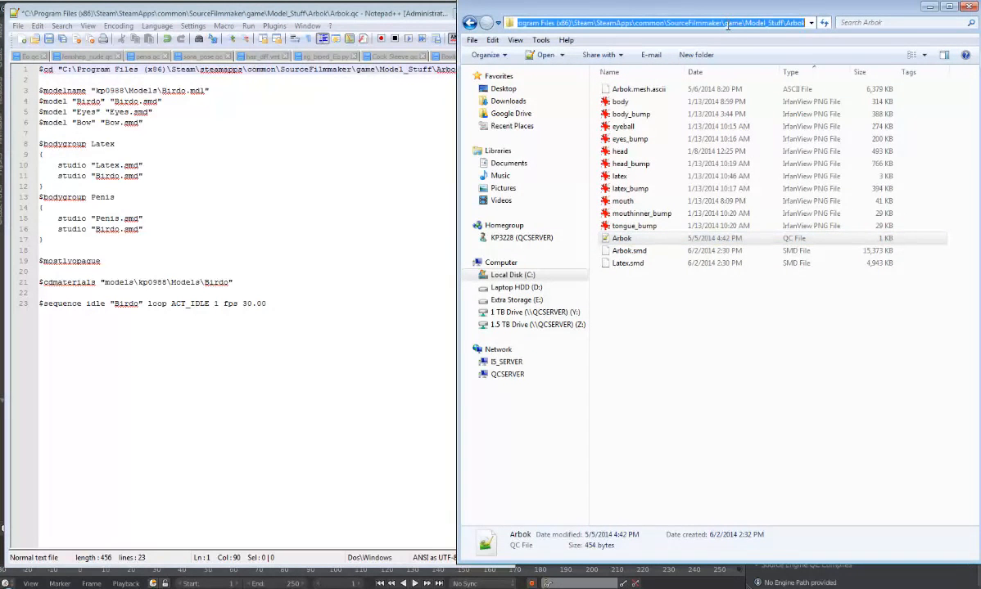
right_click(727, 23)
click(698, 64)
click(196, 69)
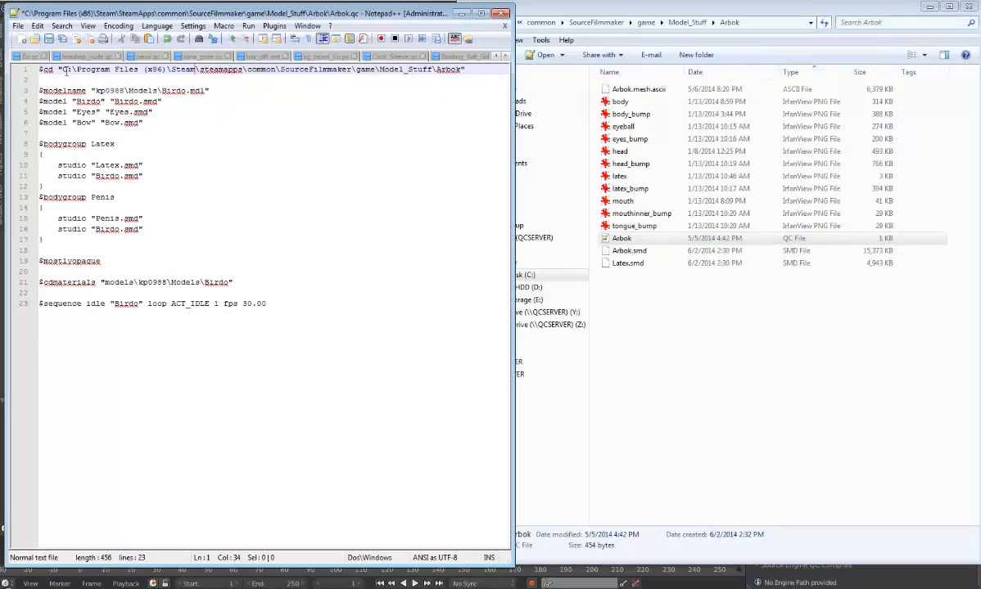
drag(64, 70, 460, 72)
key(ctrl+v)
Delete the Eyes and Bow $model lines along with the extra blank line left behind
drag(148, 123, 31, 115)
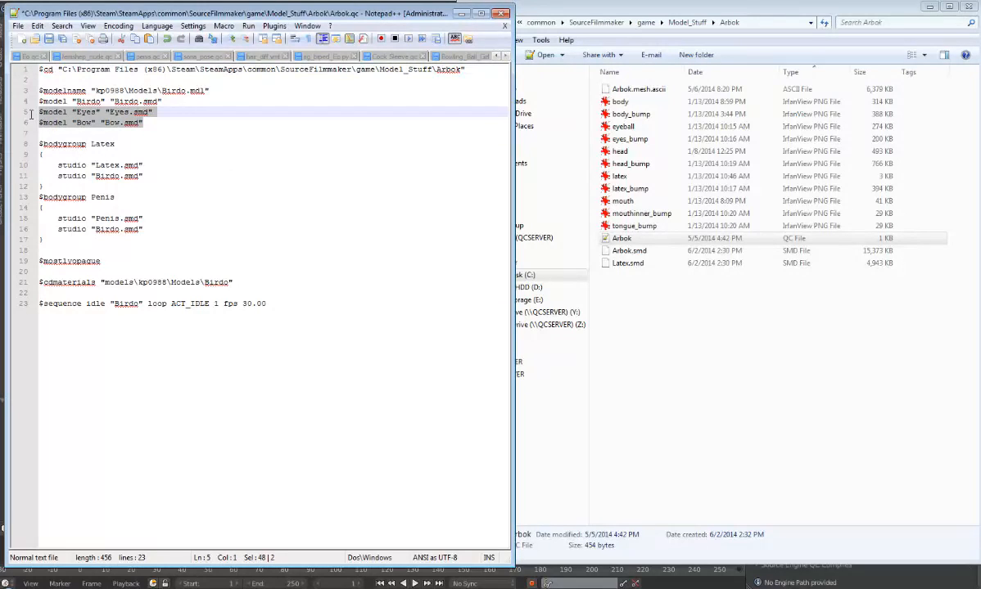
key(Delete)
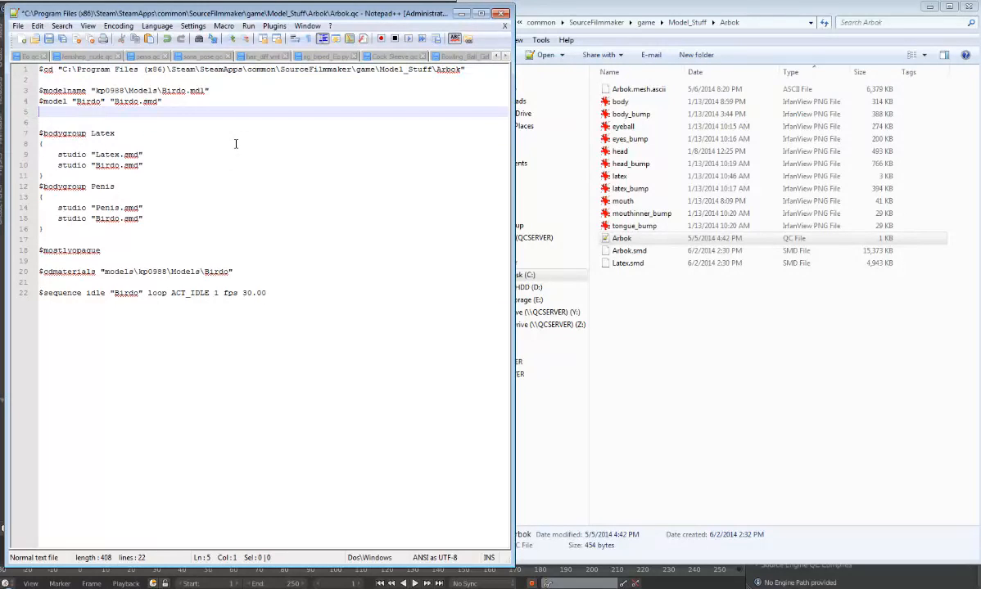
key(BackSpace)
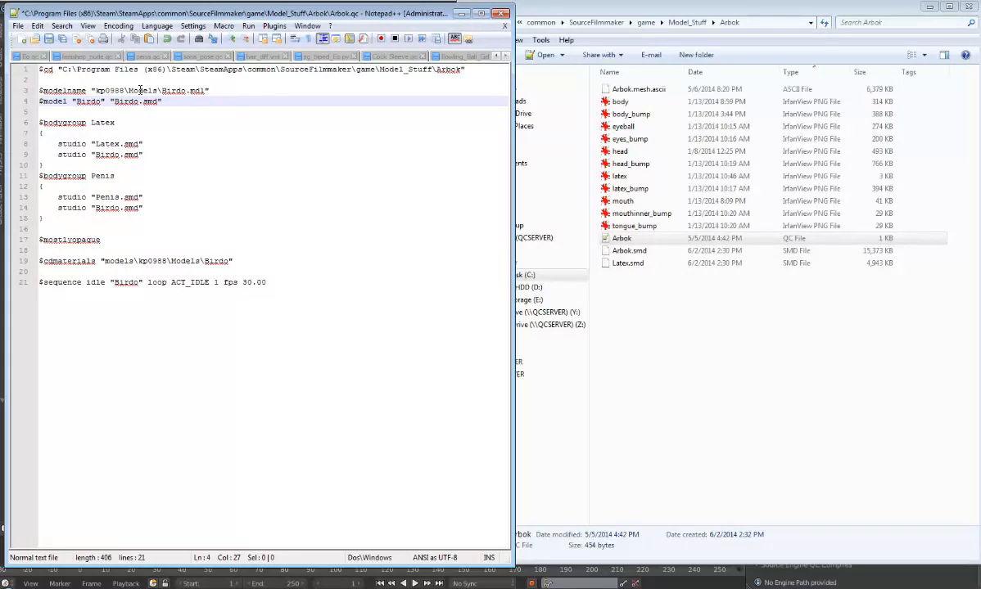
Replace Birdo with Arbok in the $modelname path and in both the name and SMD file of the $model line
drag(161, 90, 188, 93)
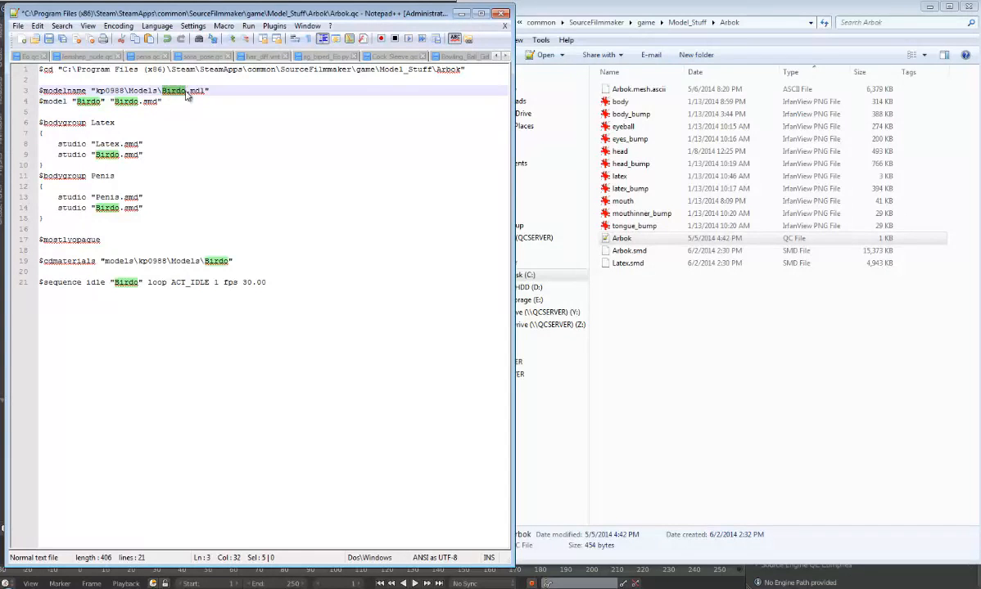
text(Arbok)
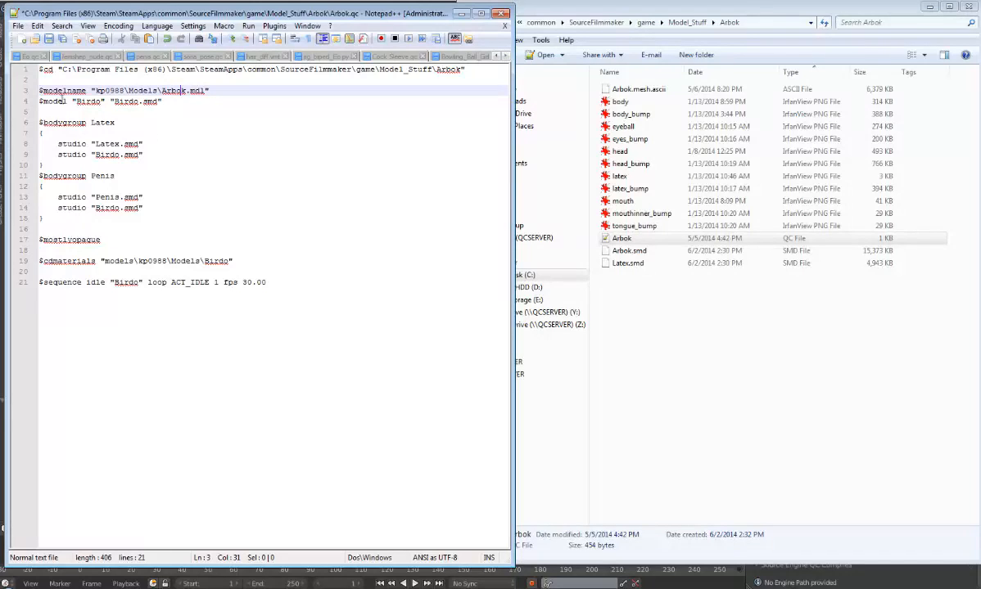
drag(78, 100, 99, 101)
key(BackSpace)
key(BackSpace)
text(Ar)
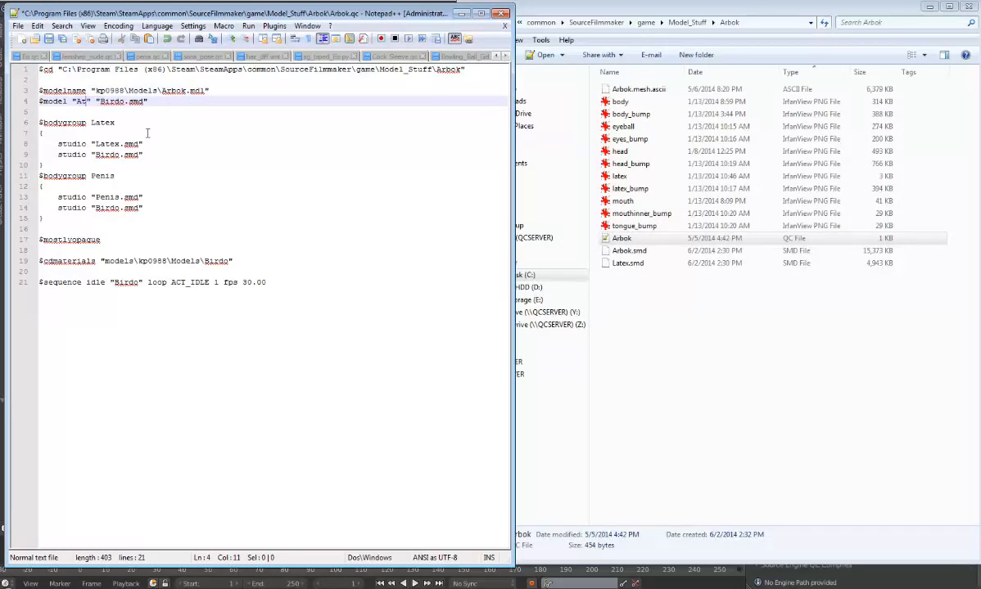
text(bok)
drag(137, 102, 114, 102)
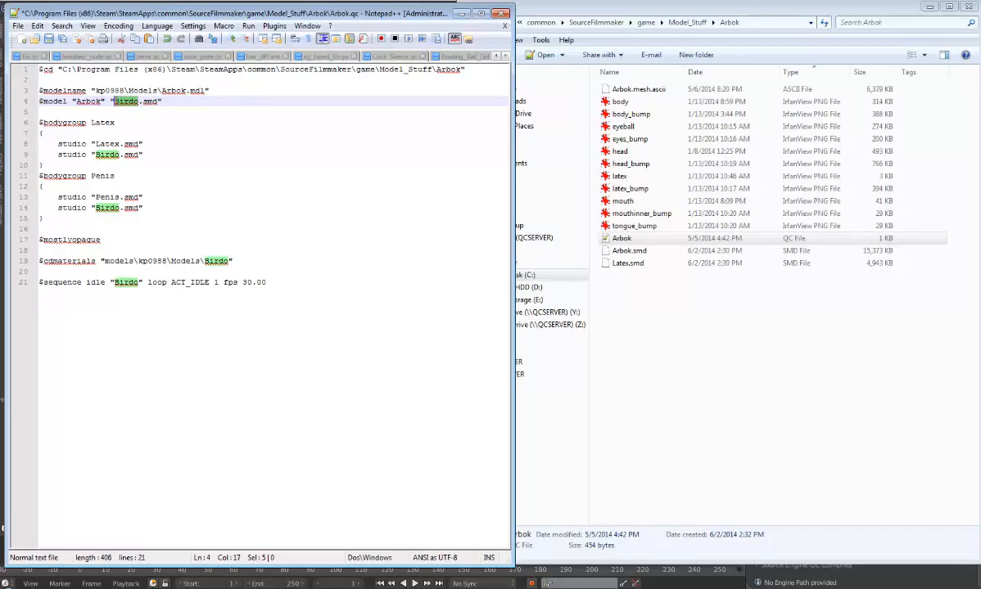
text(Arbok)
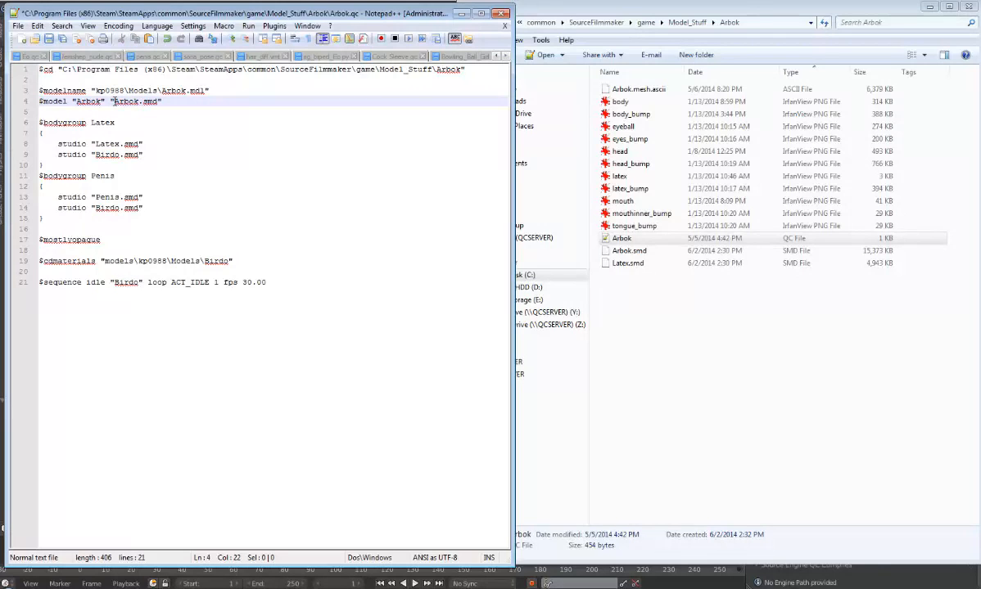
Delete the second $bodygroup block, below the Latex one, along with the leftover empty line
drag(50, 218, 37, 177)
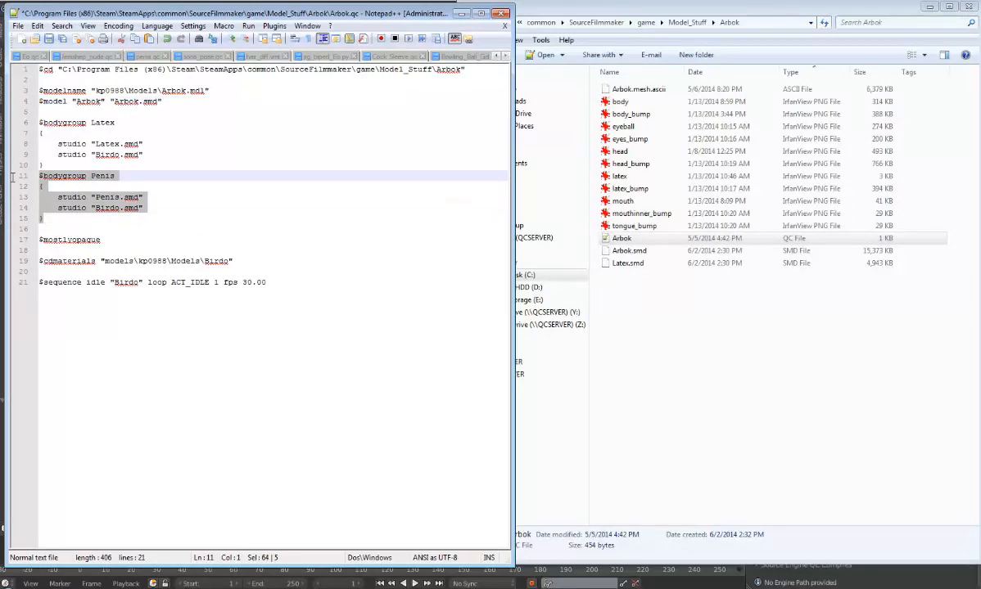
key(BackSpace)
key(BackSpace)
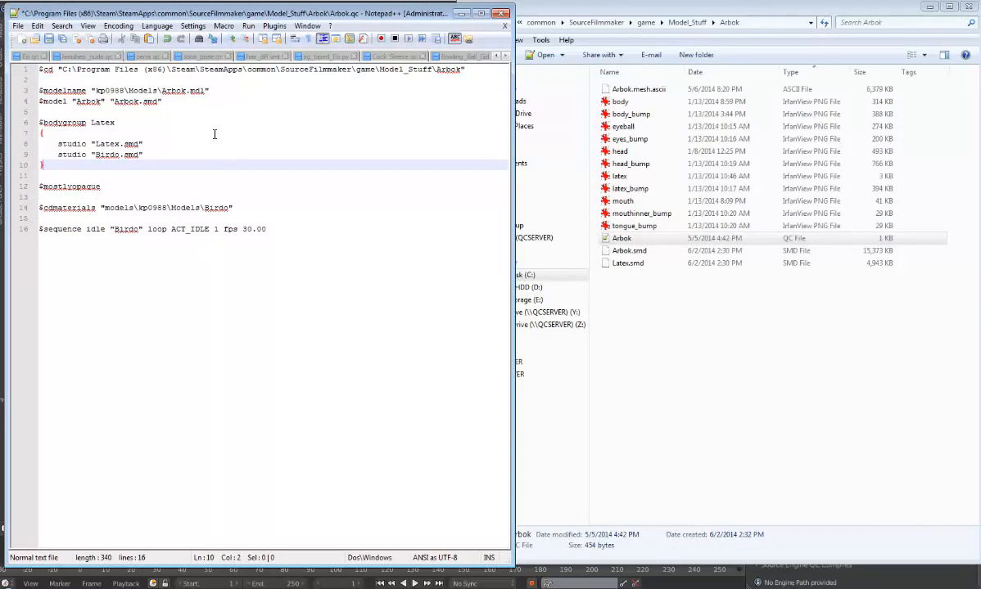
Examine how soria_pose.qc writes its clothing bodygroups with optional parts, and return to the Arbok QC file
click(121, 122)
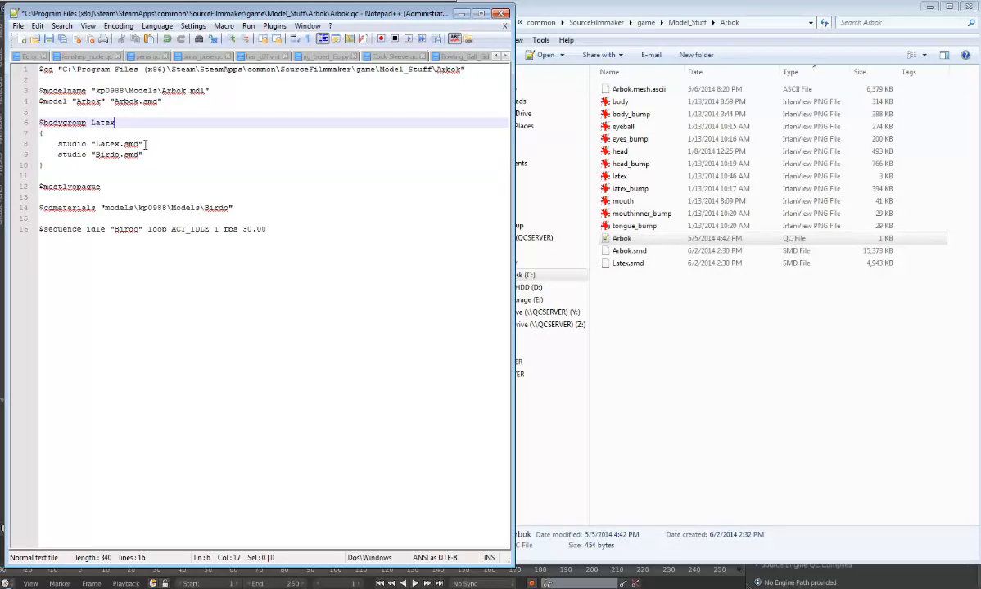
drag(144, 144, 106, 144)
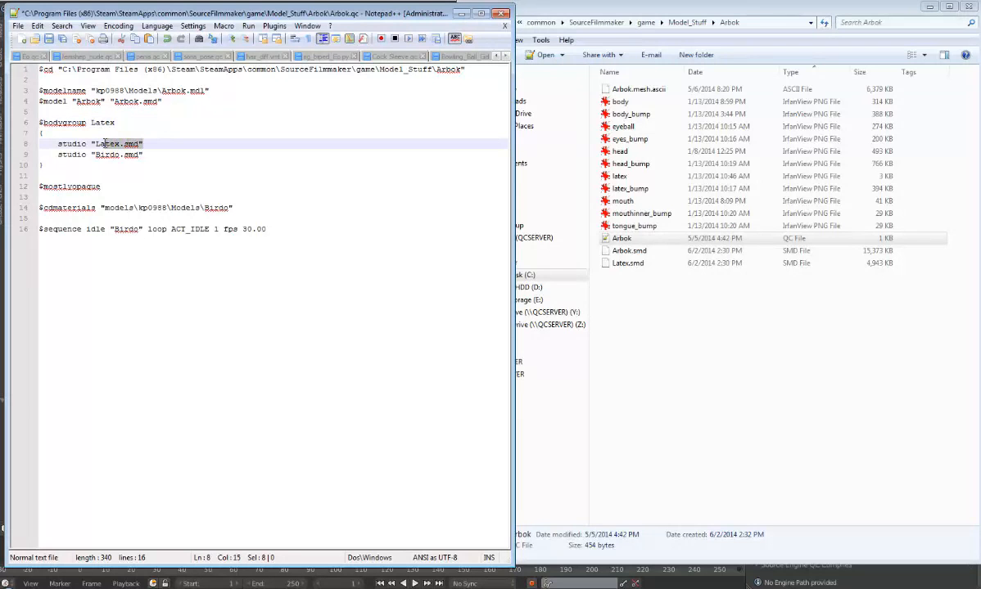
click(187, 57)
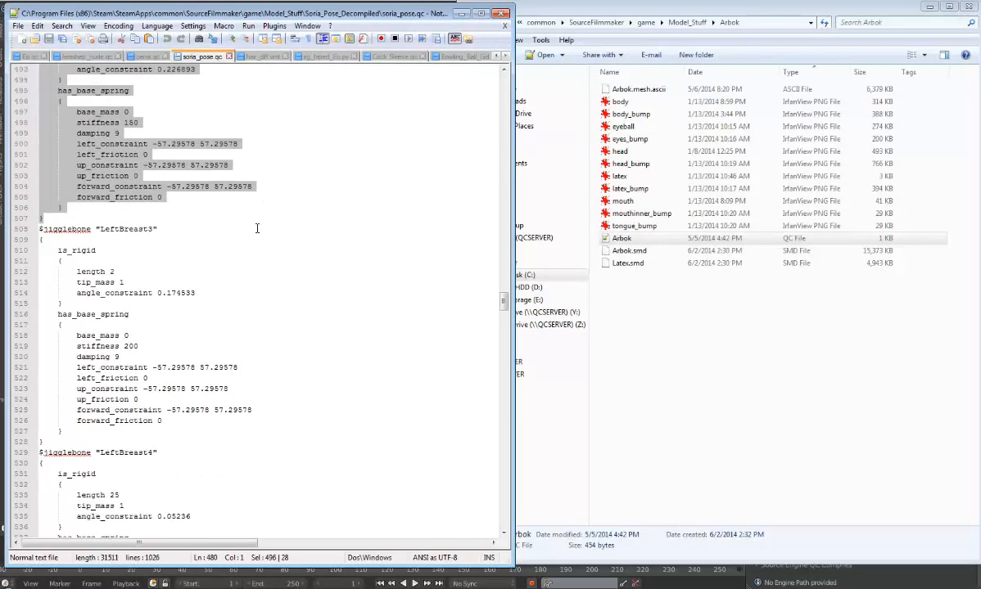
scroll(257, 228, up, 20)
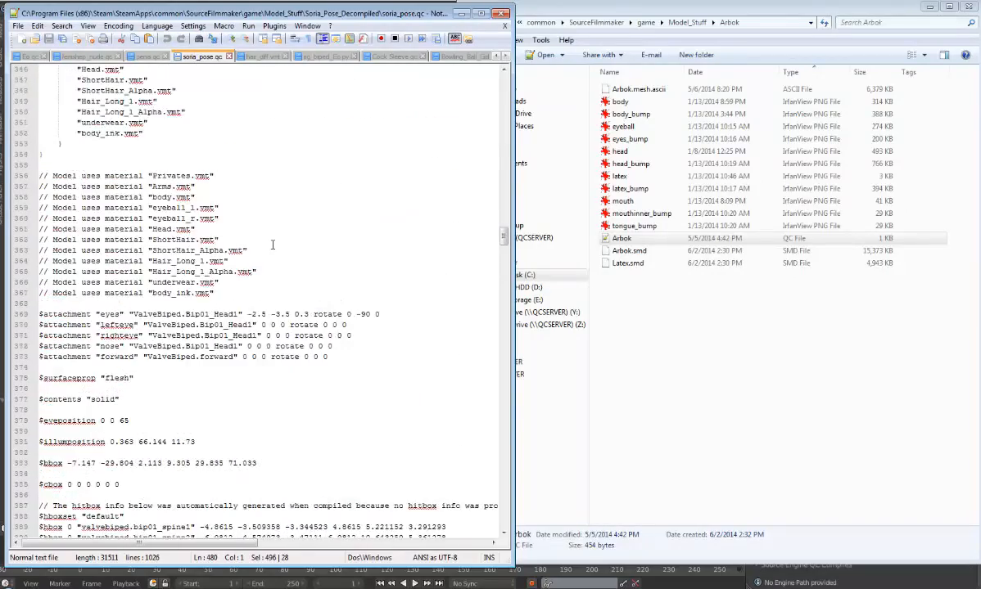
scroll(273, 244, up, 19)
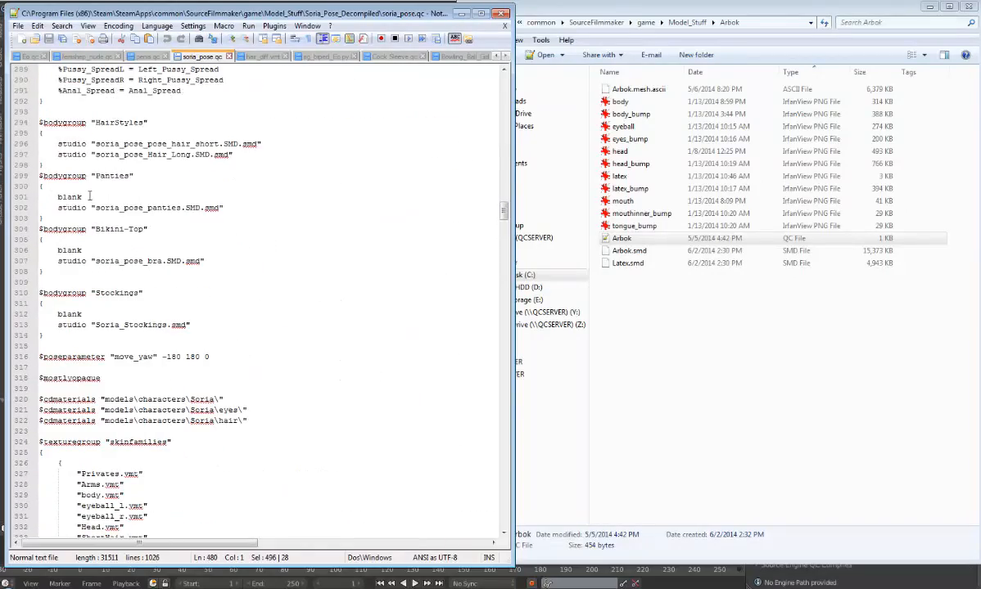
click(506, 55)
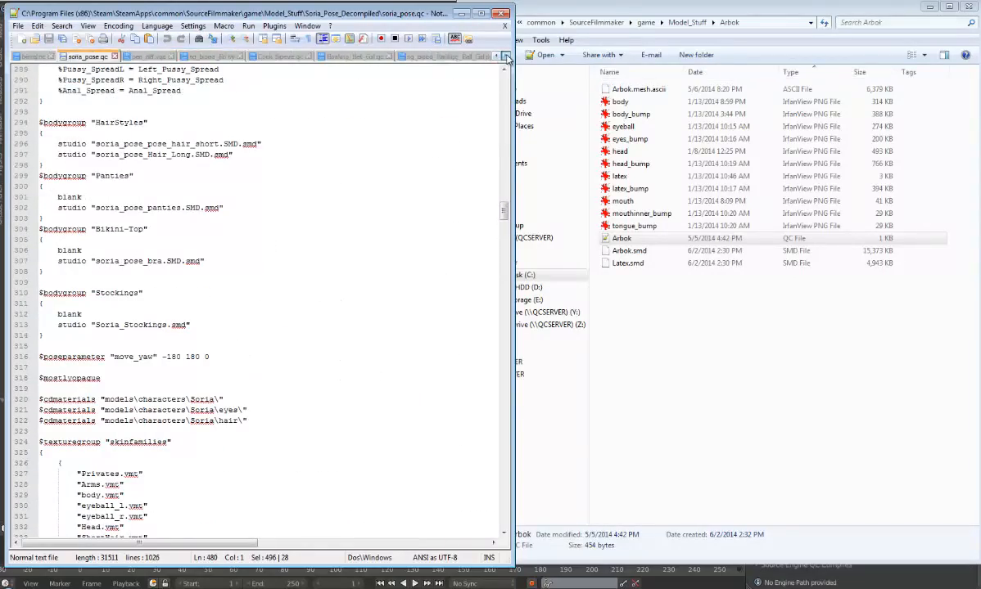
click(506, 55)
click(411, 56)
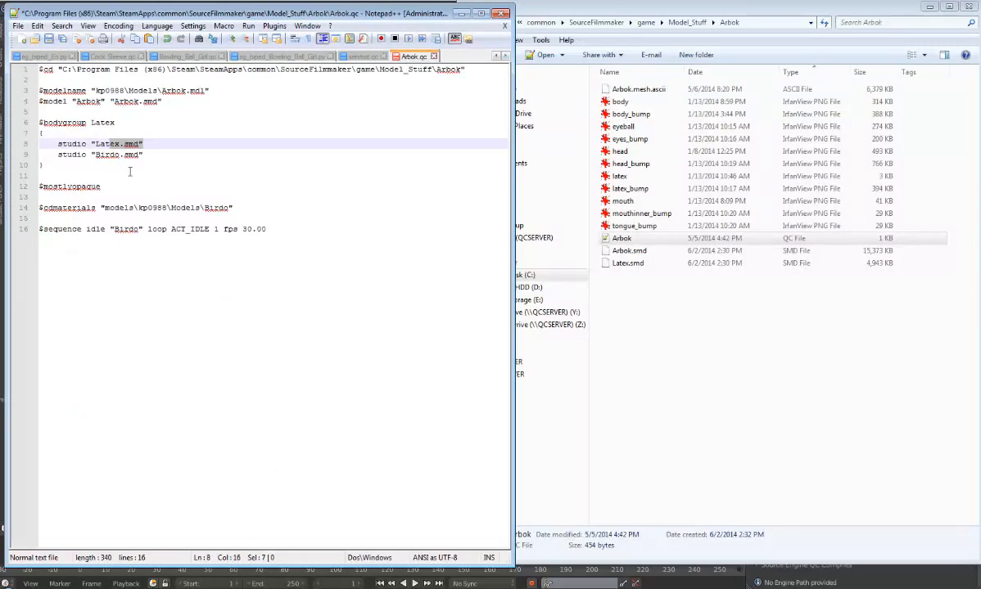
In the Latex bodygroup, replace the first studio line with Blank and set the remaining studio line's file to Latex.smd
click(163, 163)
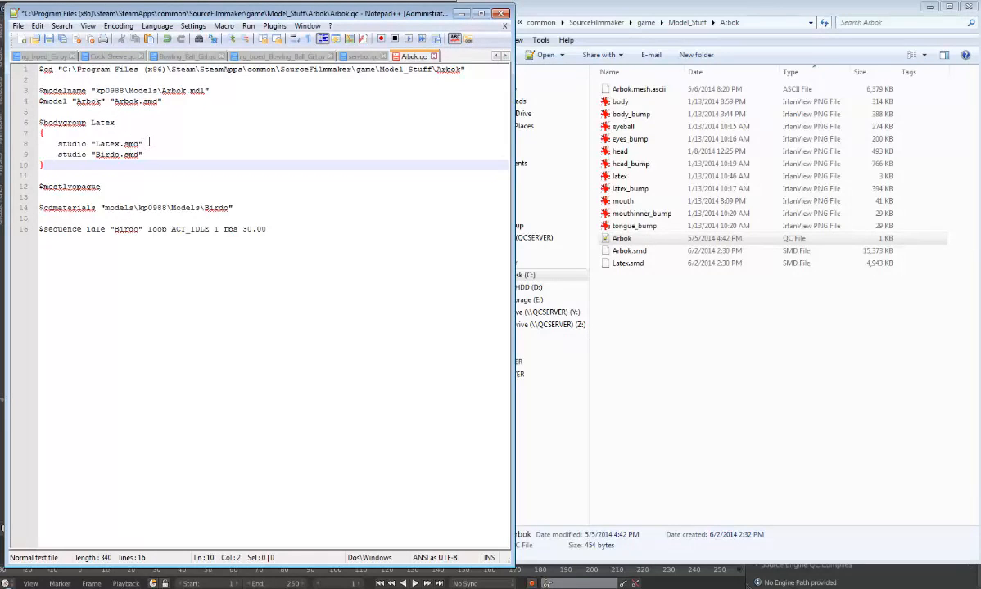
drag(144, 143, 58, 143)
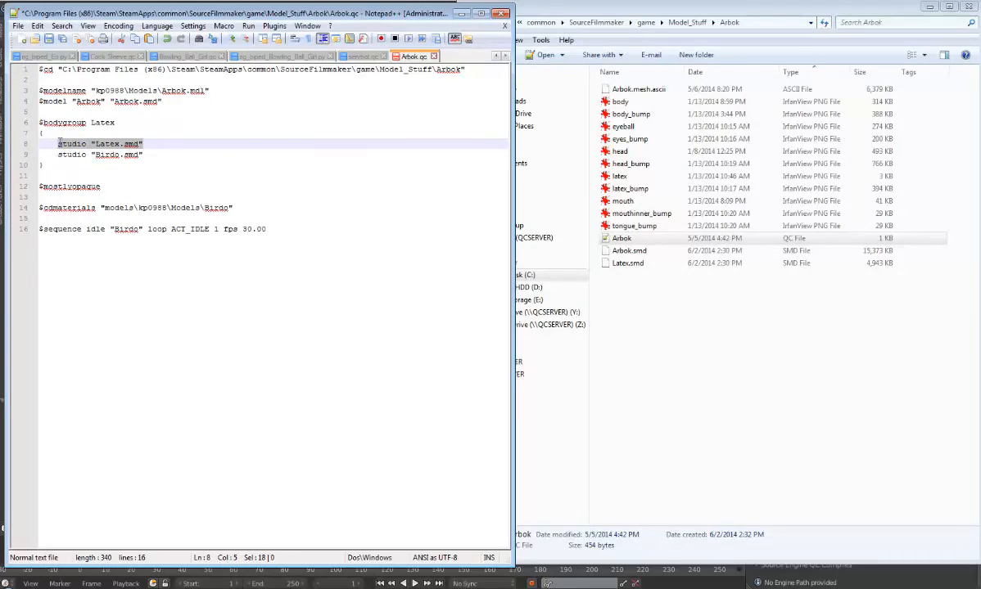
text(Blank)
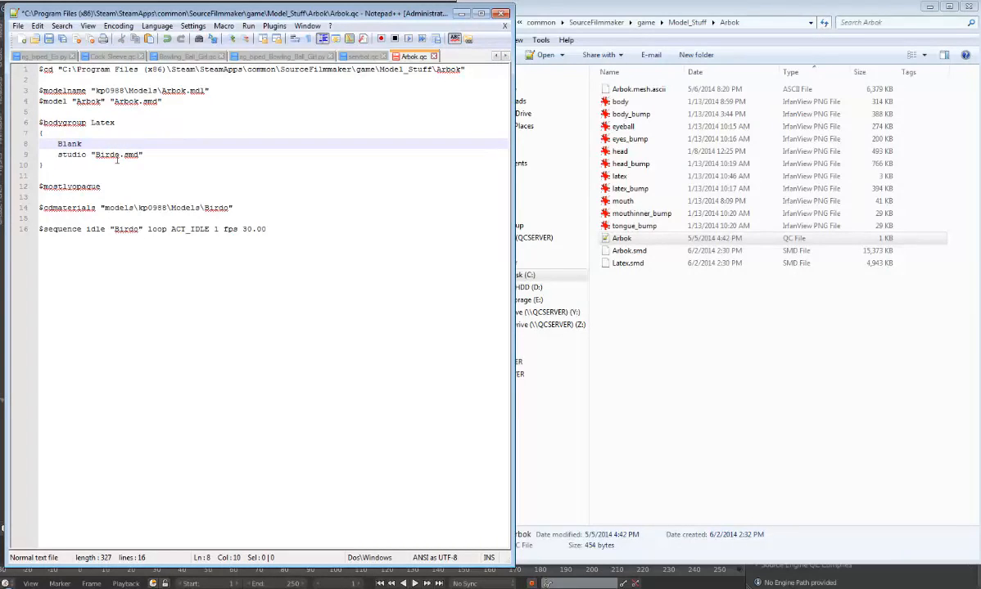
drag(109, 154, 112, 154)
double_click(112, 154)
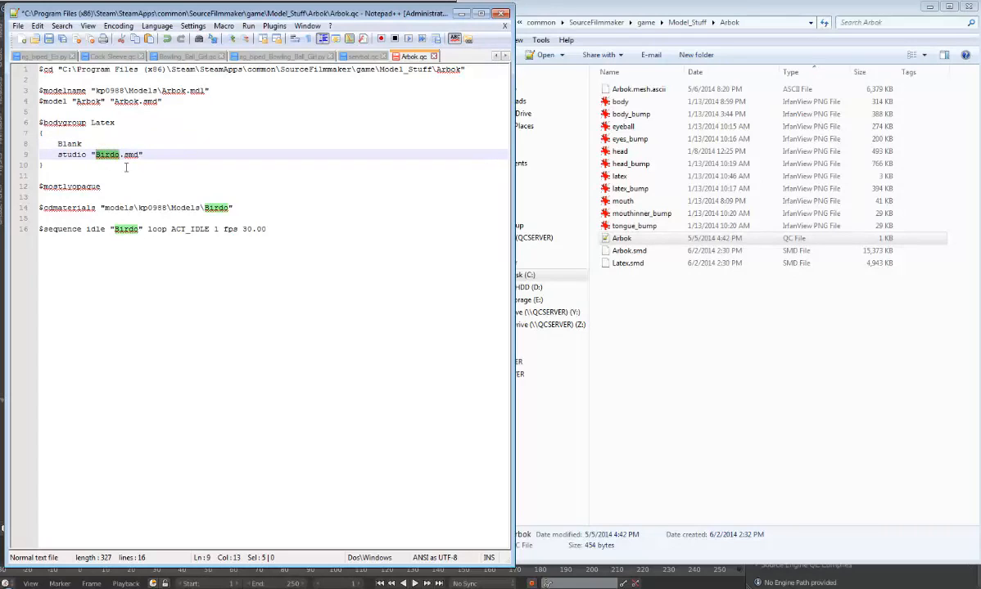
text(Latex)
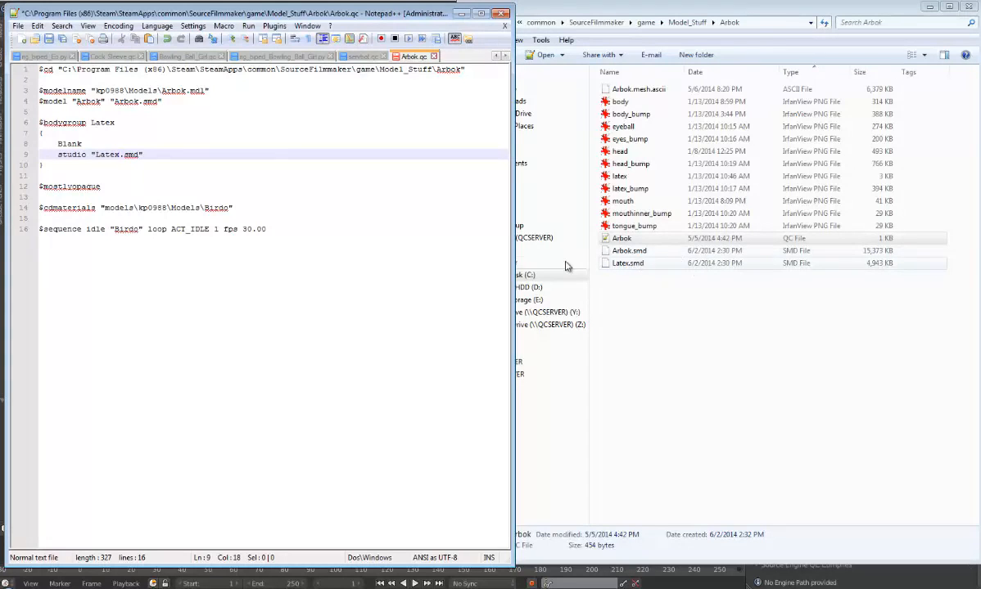
click(81, 166)
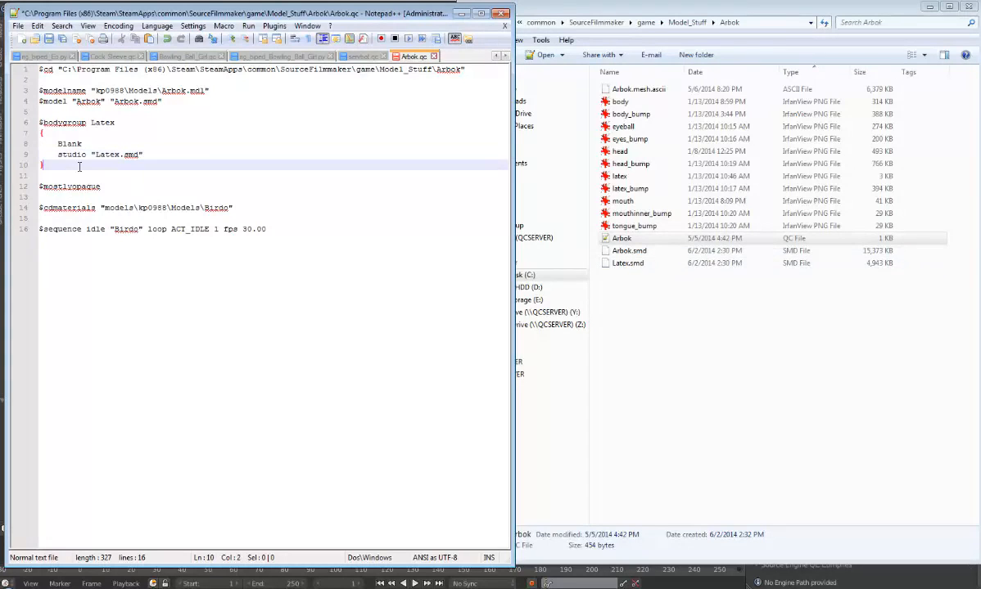
click(43, 133)
click(50, 166)
Change the last folder of the $cdmaterials path to Arbok
drag(229, 207, 210, 207)
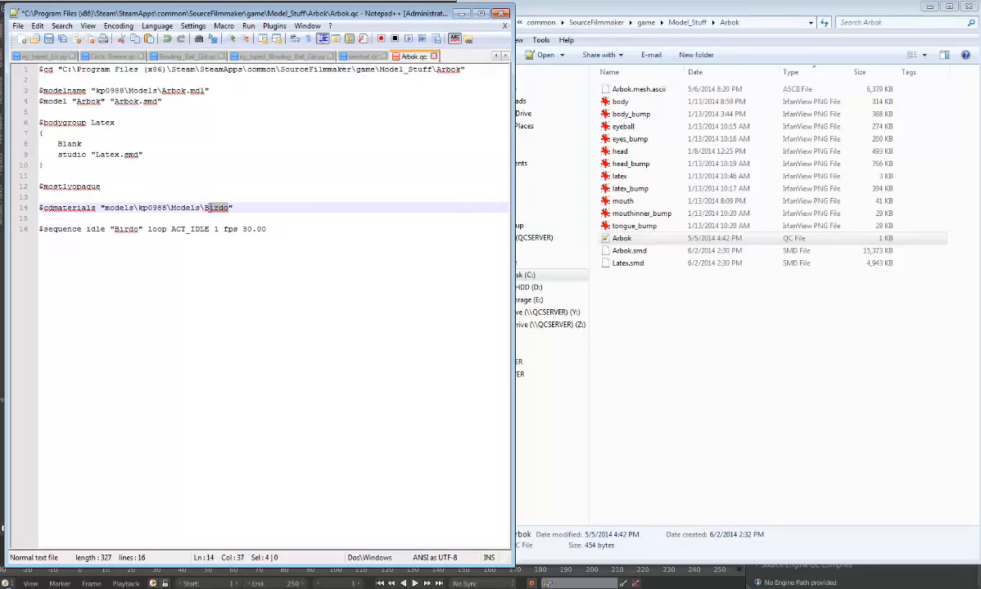
click(100, 186)
drag(100, 186, 37, 186)
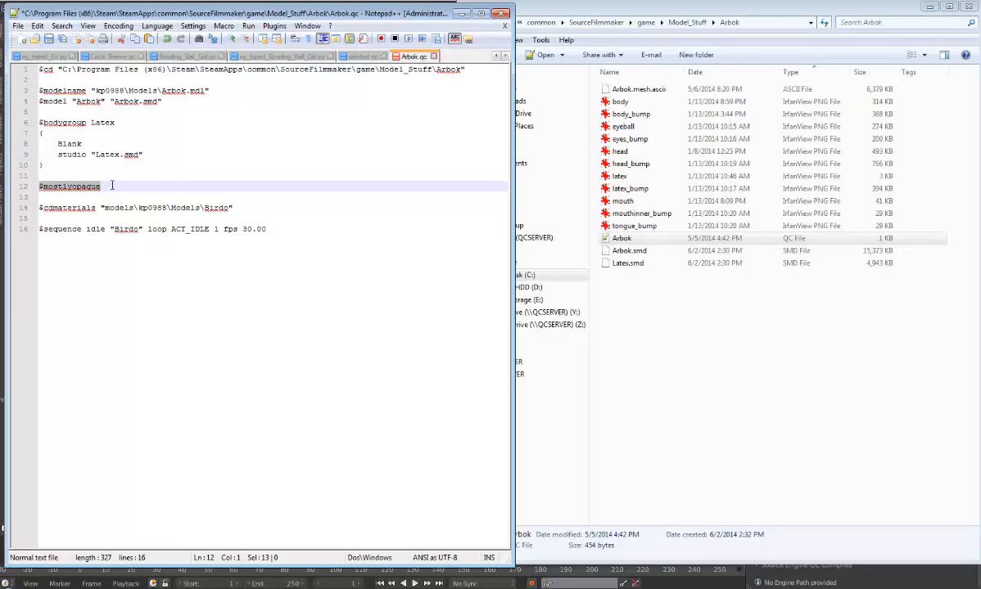
click(223, 207)
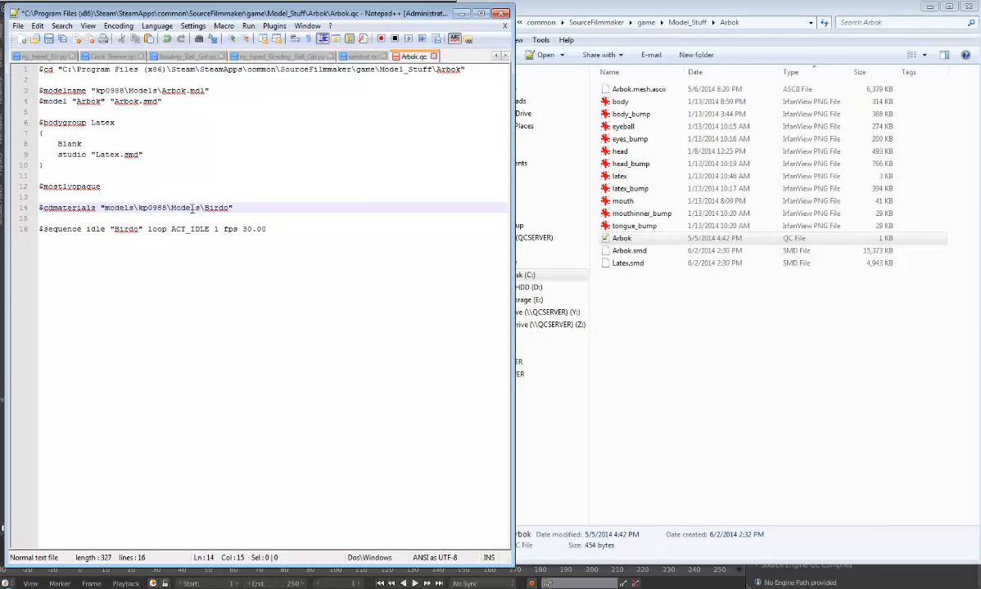
drag(232, 208, 204, 208)
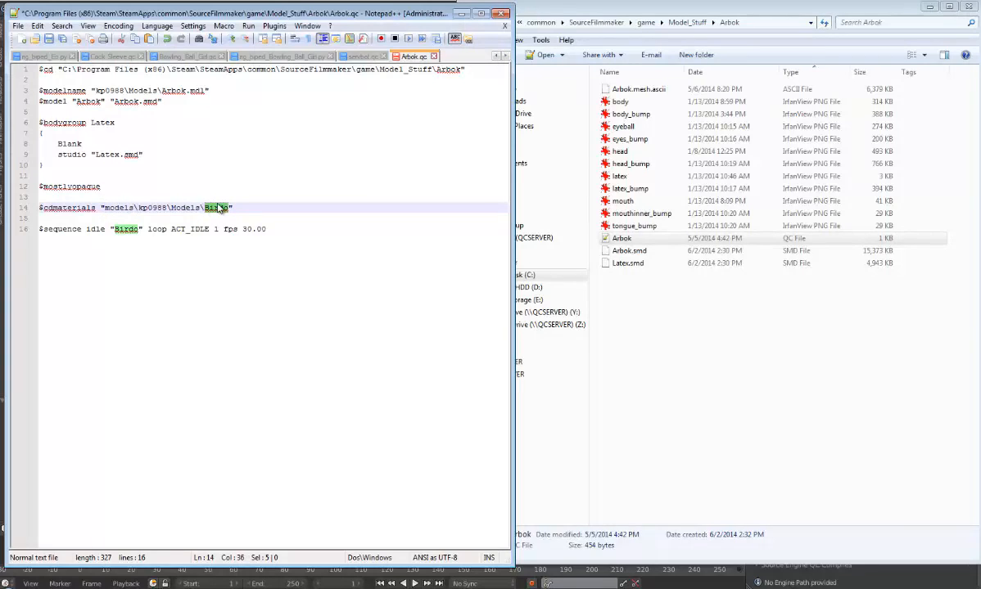
text(Arbok)
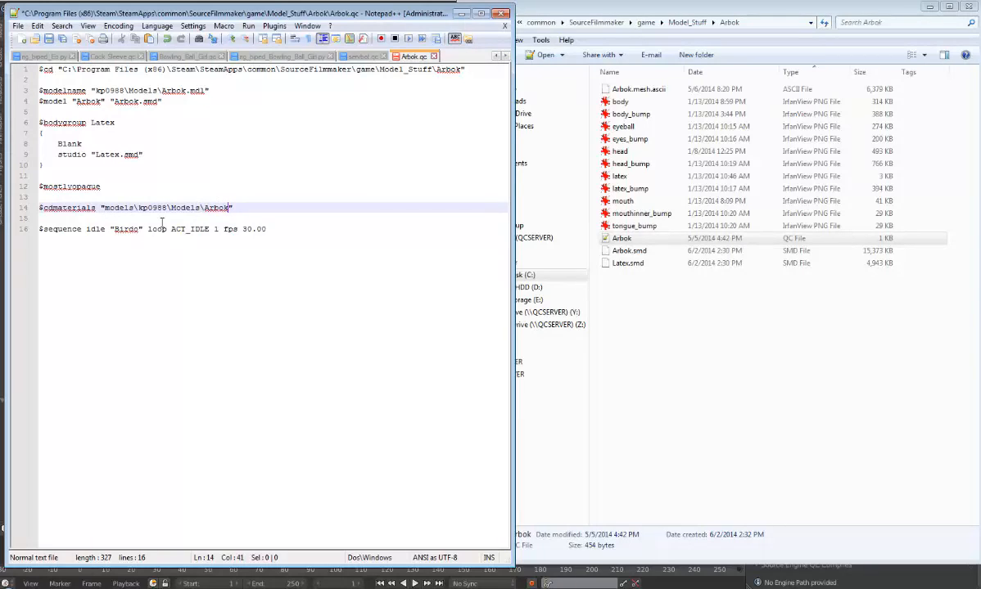
Set the idle $sequence line's SMD name to Arbok, save the QC file and minimize Notepad++
drag(114, 229, 139, 229)
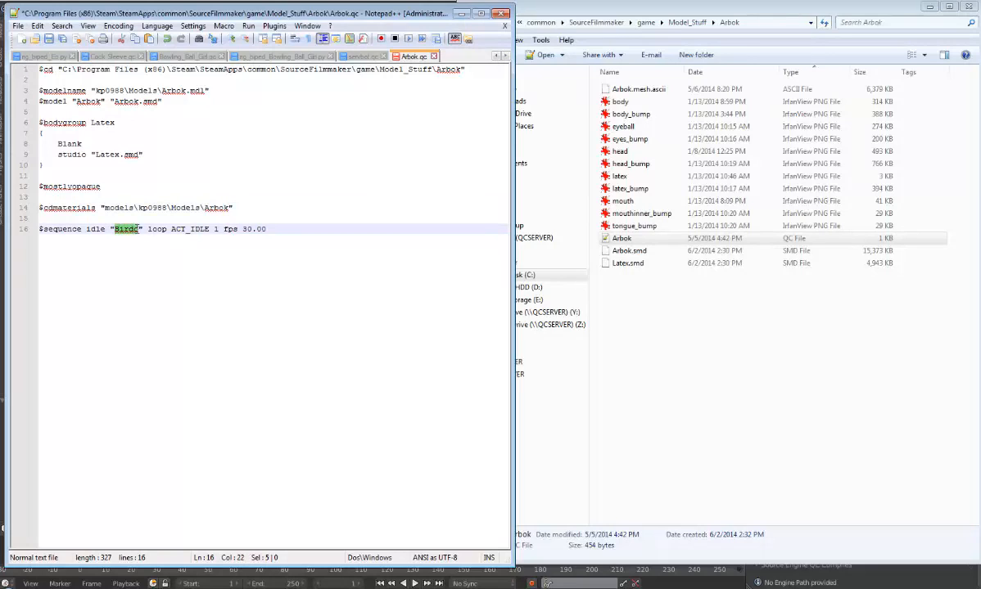
click(292, 214)
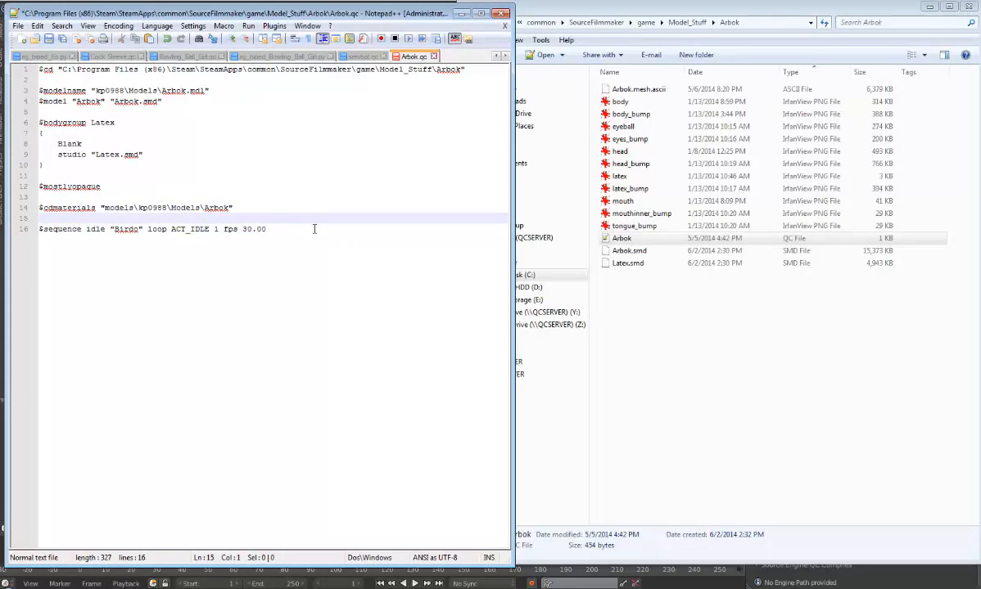
click(284, 233)
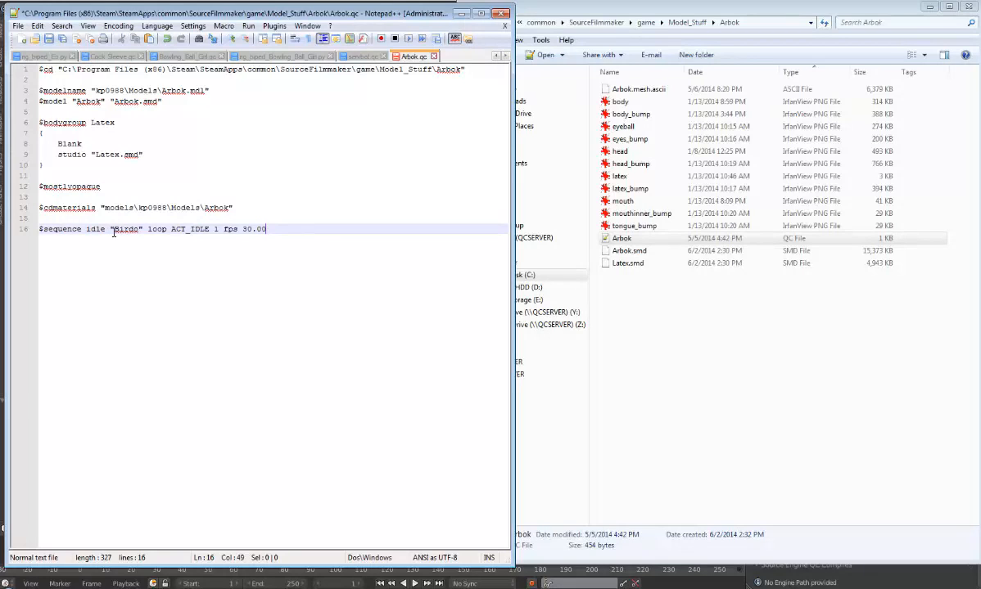
drag(114, 233, 136, 232)
text(Arbok)
click(48, 39)
click(461, 13)
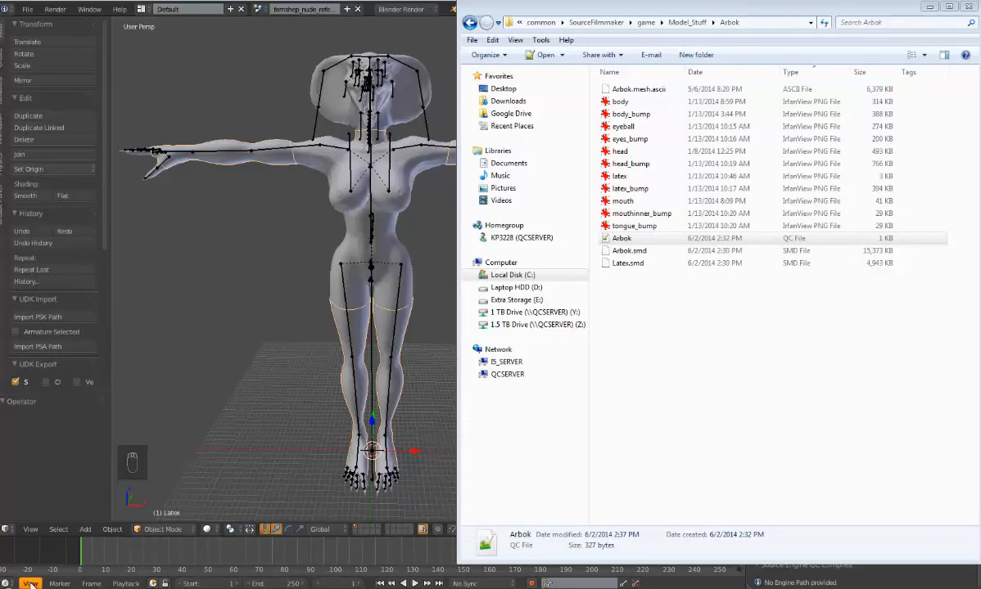
Open the Computer view in a new file explorer window and narrow it to fit beside the Arbok folder window
key(super)
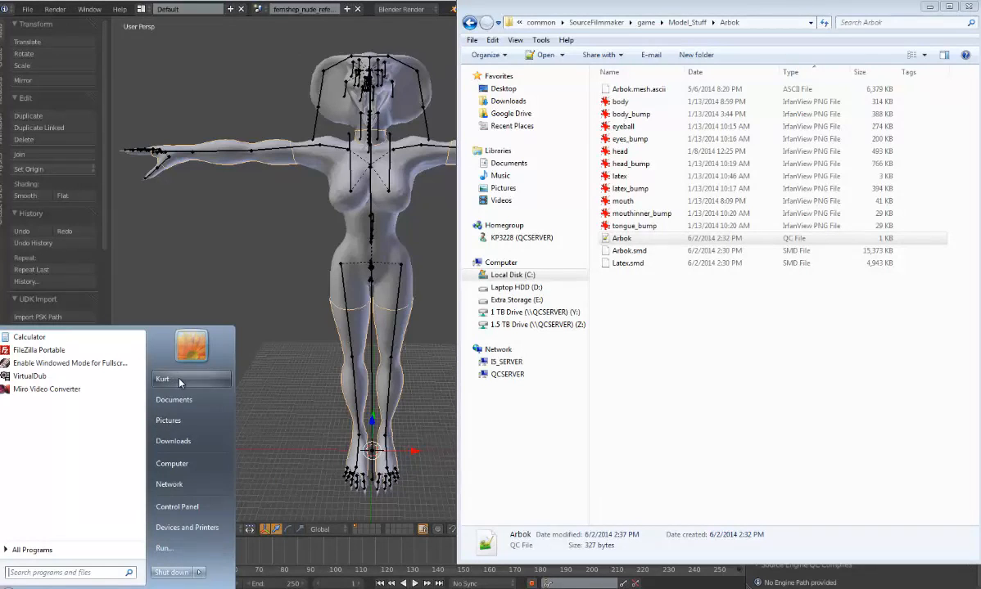
click(172, 463)
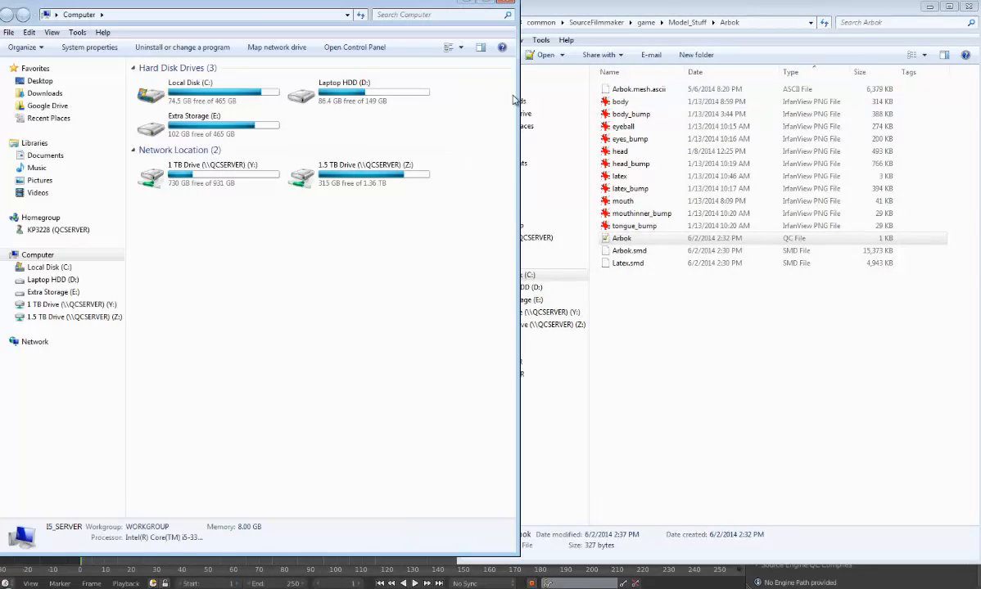
drag(520, 98, 444, 98)
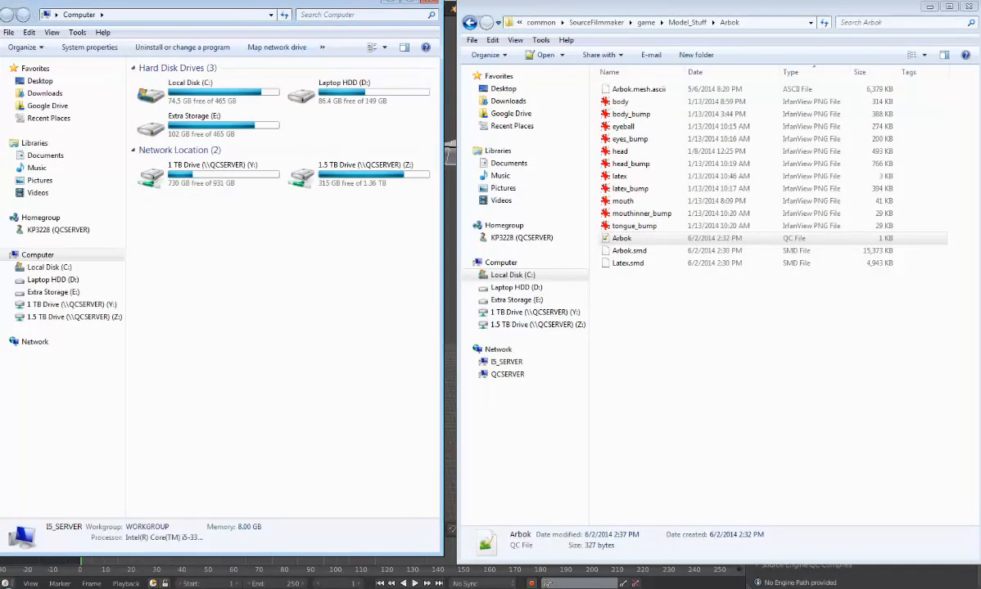
Locate the GUIStudioMDL shortcut in the Desktop folder and select it
mouse_move(326, 4)
mouse_down()
mouse_move(328, 36)
mouse_move(328, 21)
mouse_up()
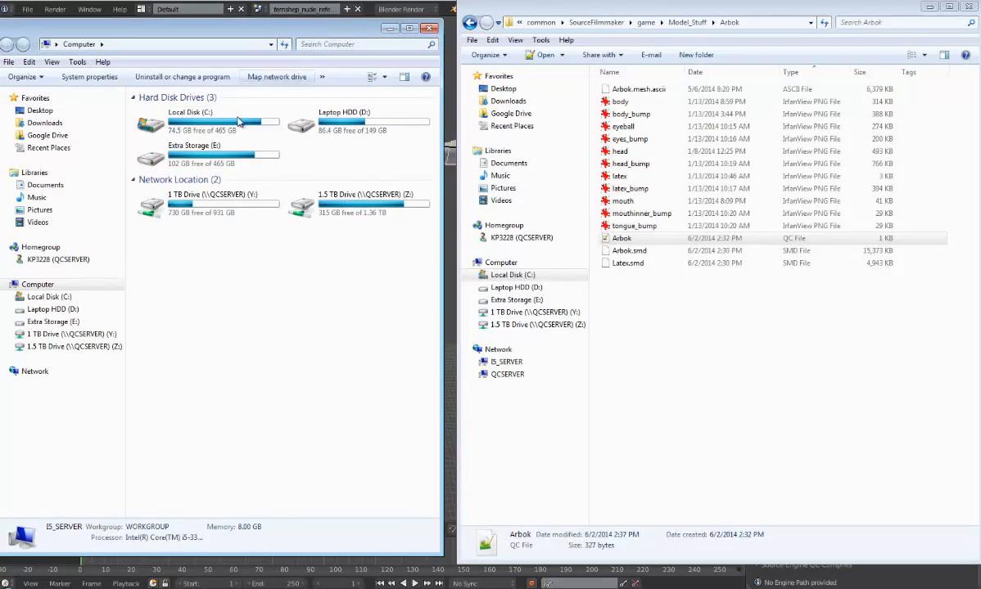
click(42, 112)
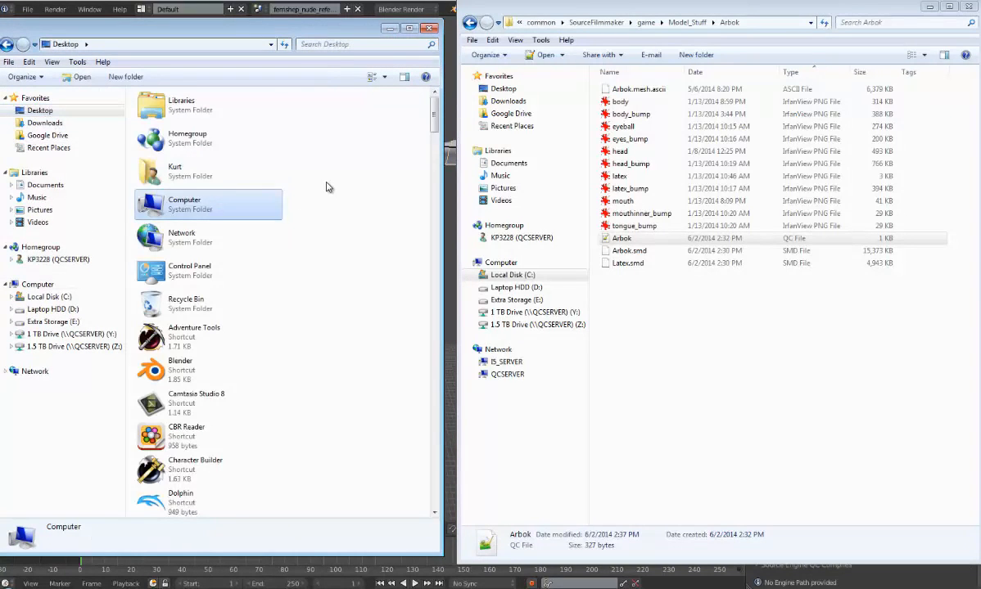
scroll(327, 175, down, 3)
scroll(331, 176, down, 5)
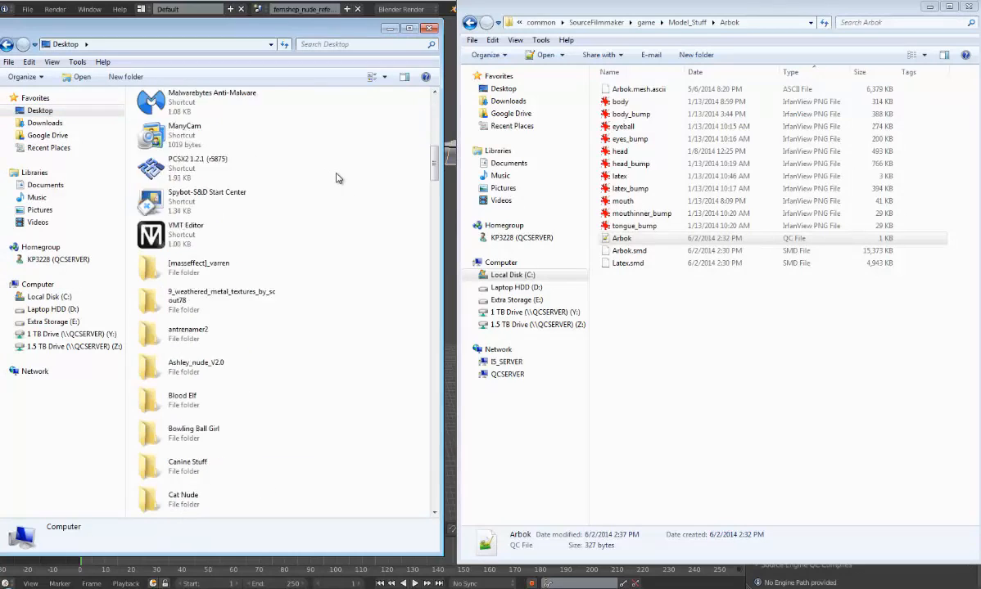
scroll(338, 179, down, 4)
scroll(341, 180, down, 5)
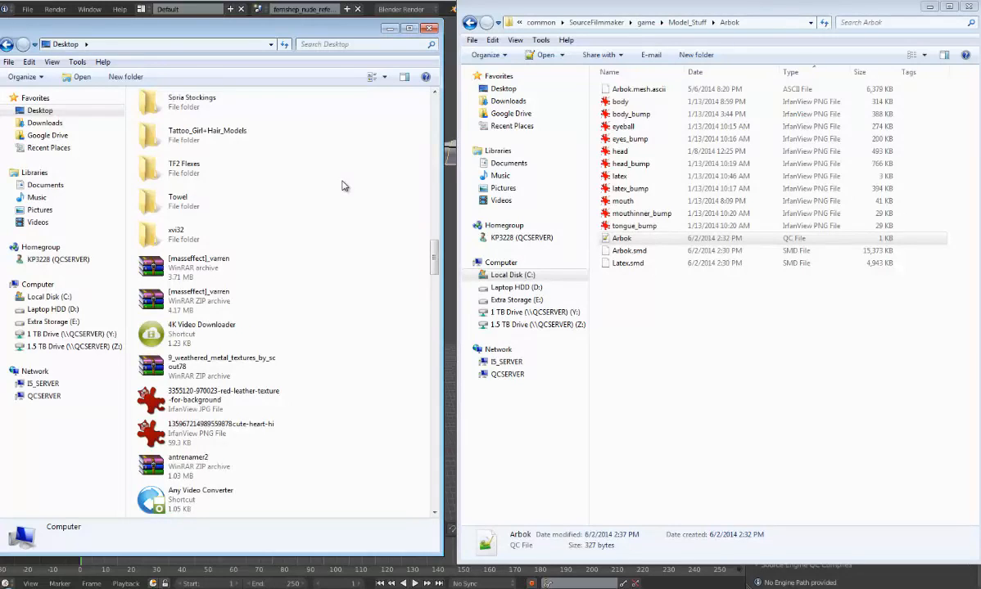
scroll(344, 185, down, 2)
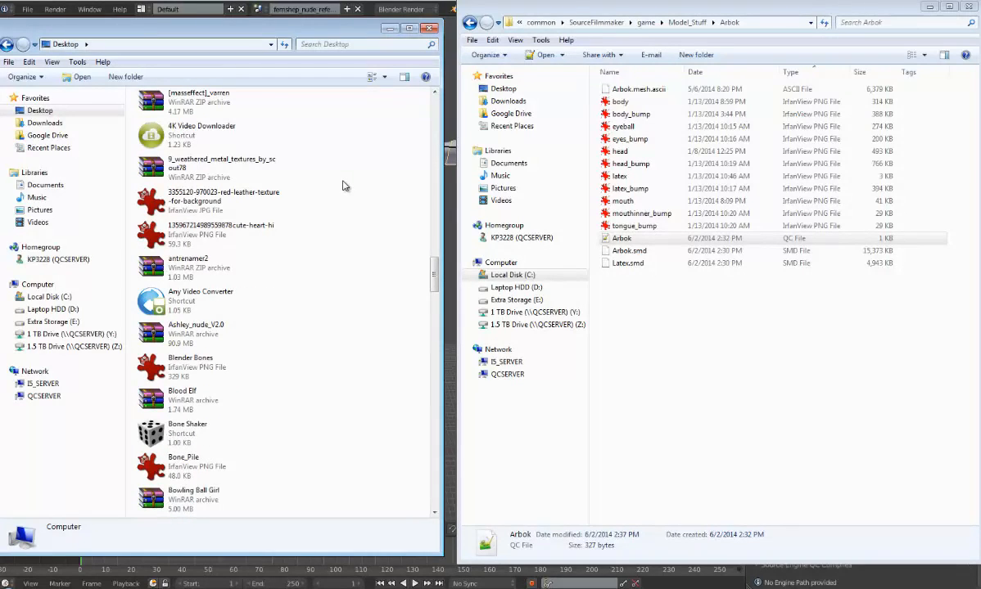
scroll(344, 183, down, 10)
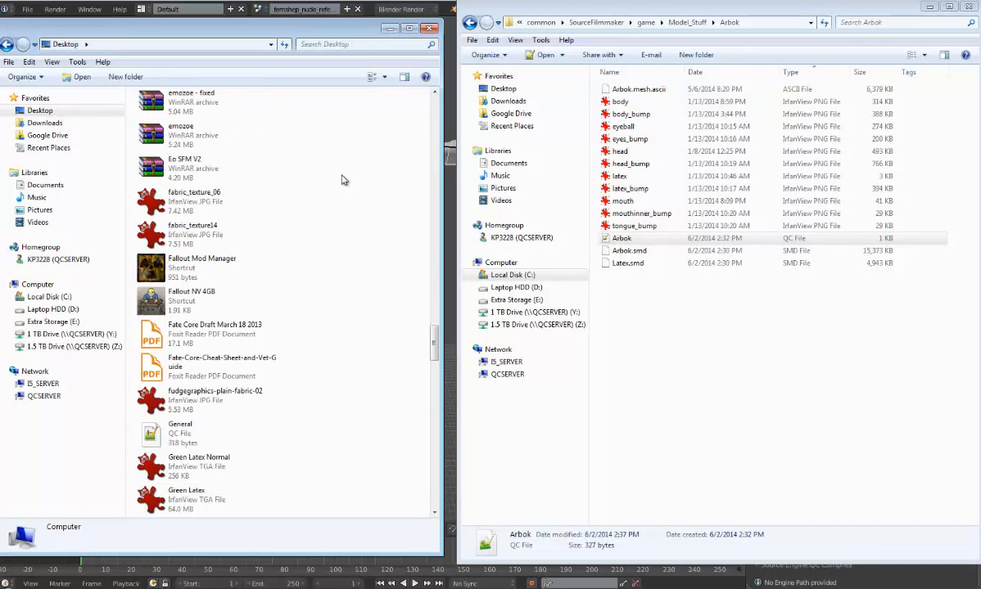
scroll(344, 180, down, 3)
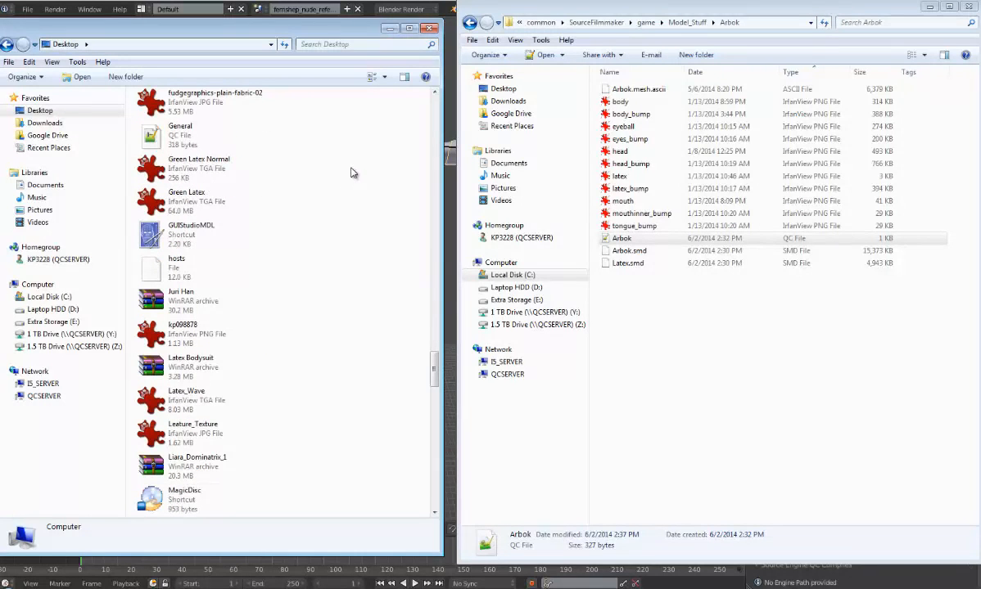
click(184, 220)
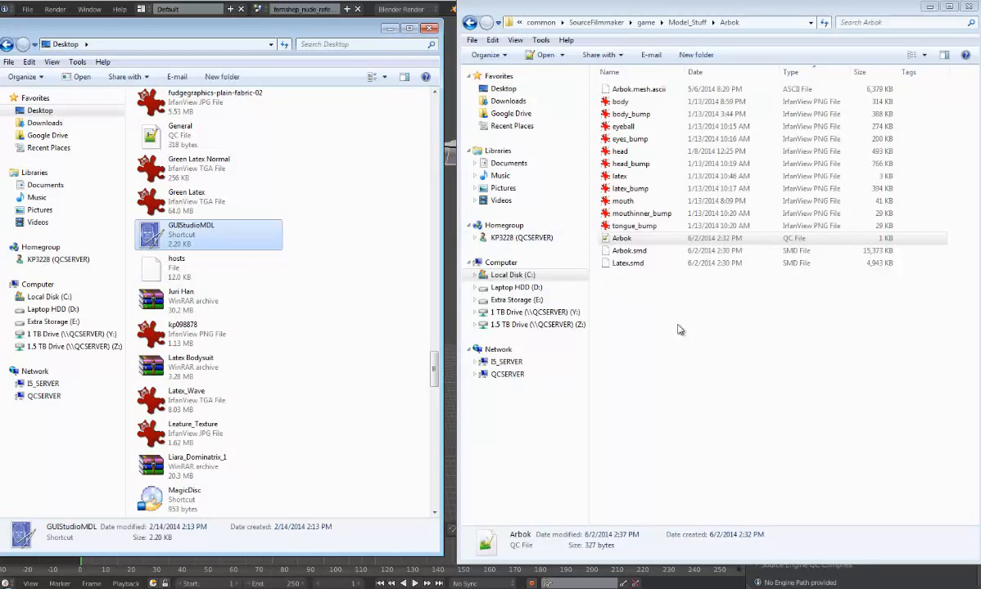
Load the Arbok QC file into GUIStudioMDL using its desktop shortcut, and place the compiler window over the Desktop folder
scroll(434, 373, down, 2)
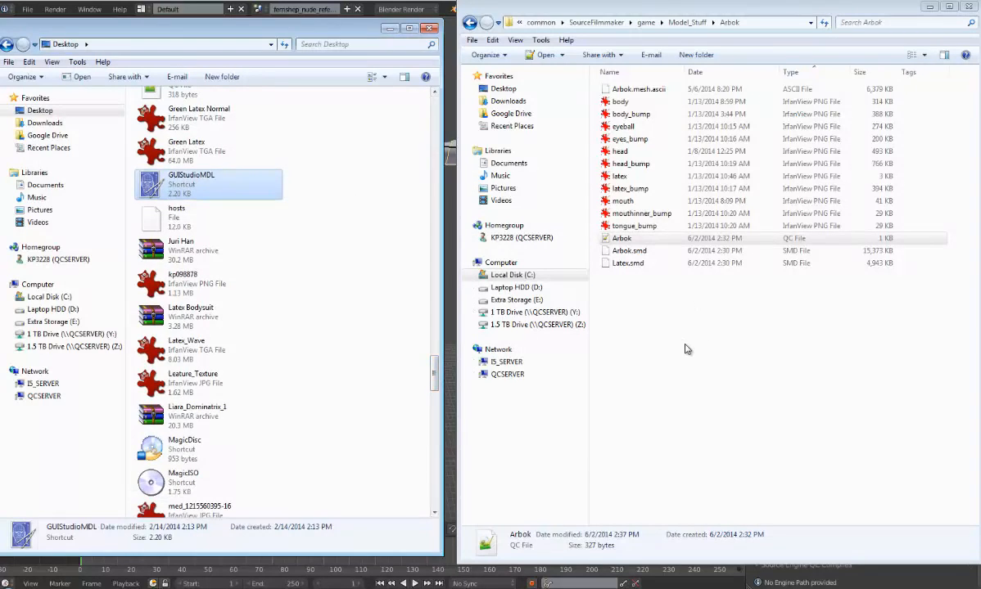
click(644, 322)
click(644, 238)
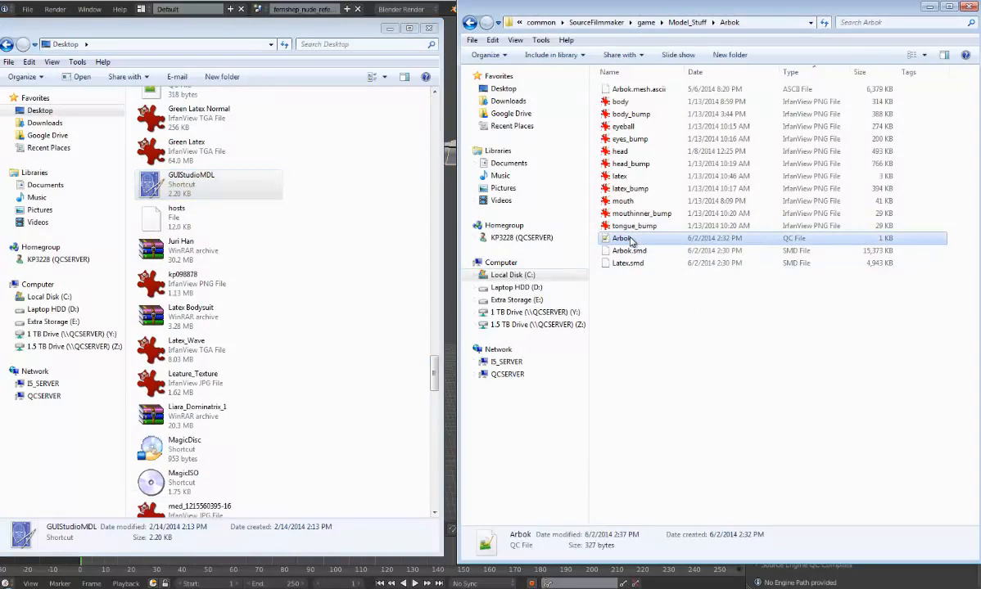
drag(620, 243, 163, 178)
click(523, 305)
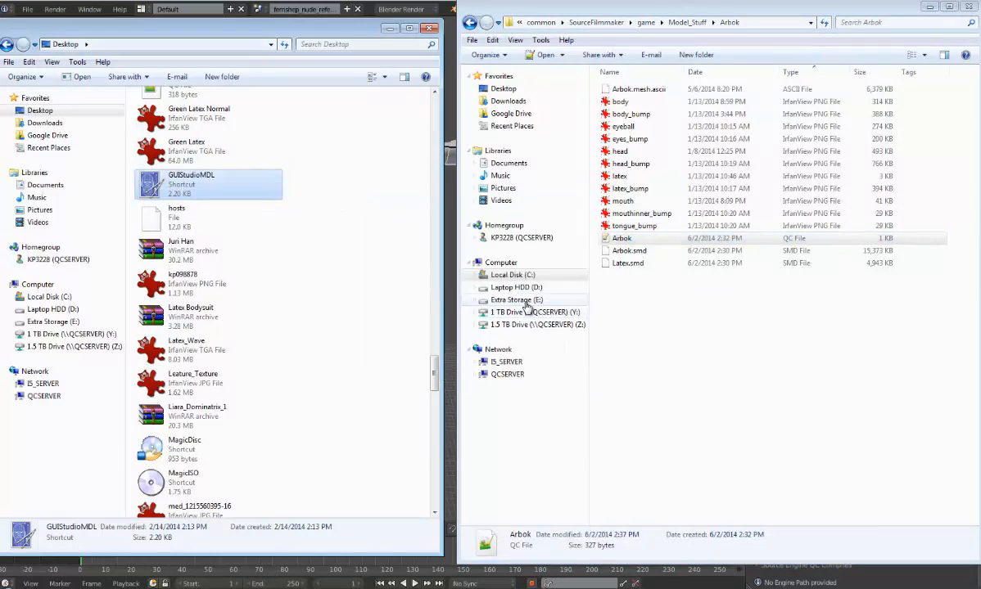
drag(532, 126, 273, 65)
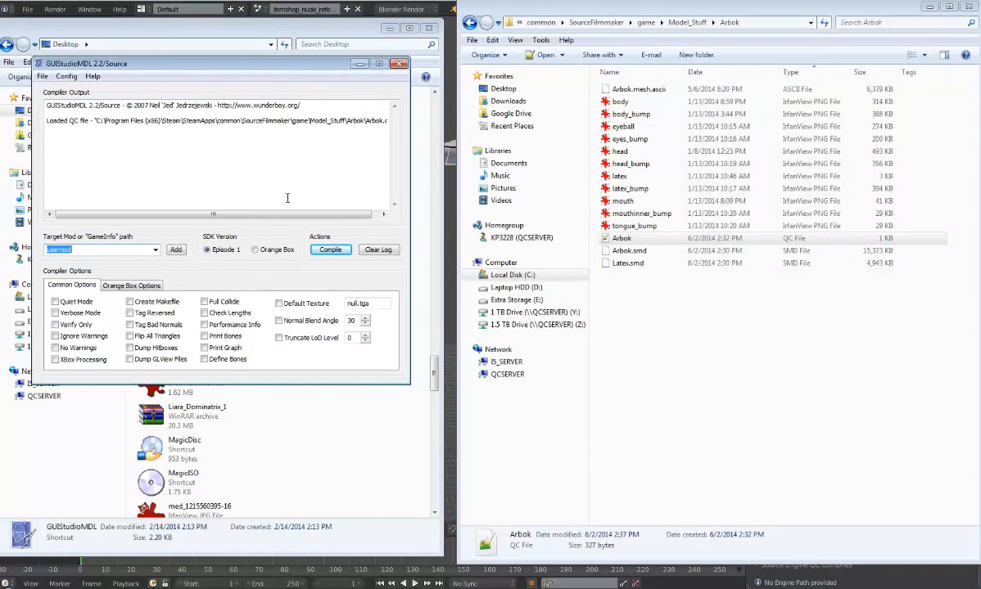
Compile Arbok.qc for the usermod target with the Orange Box SDK version and check the end of the compiler output
click(254, 250)
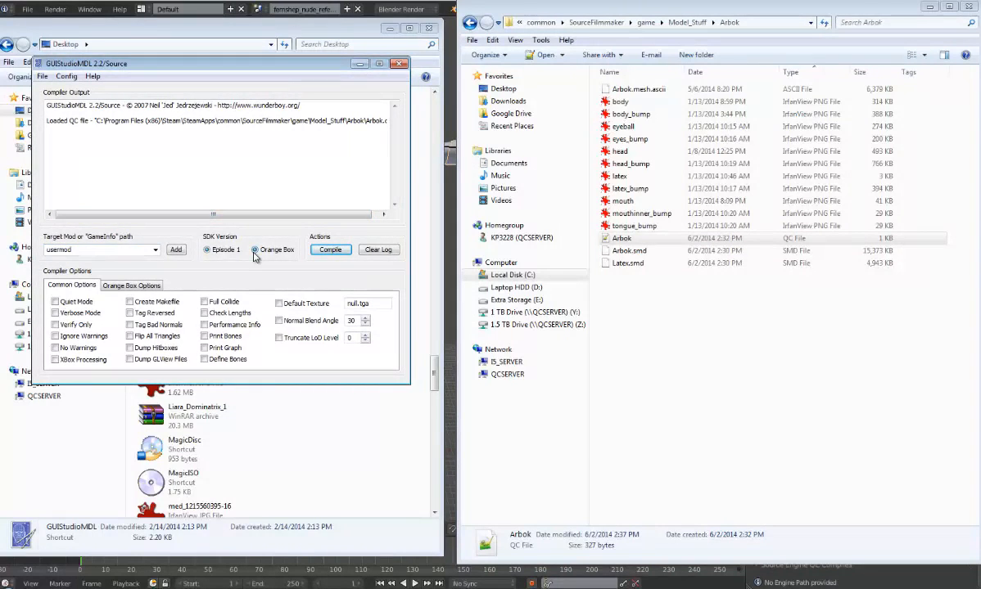
click(142, 285)
click(78, 286)
click(327, 250)
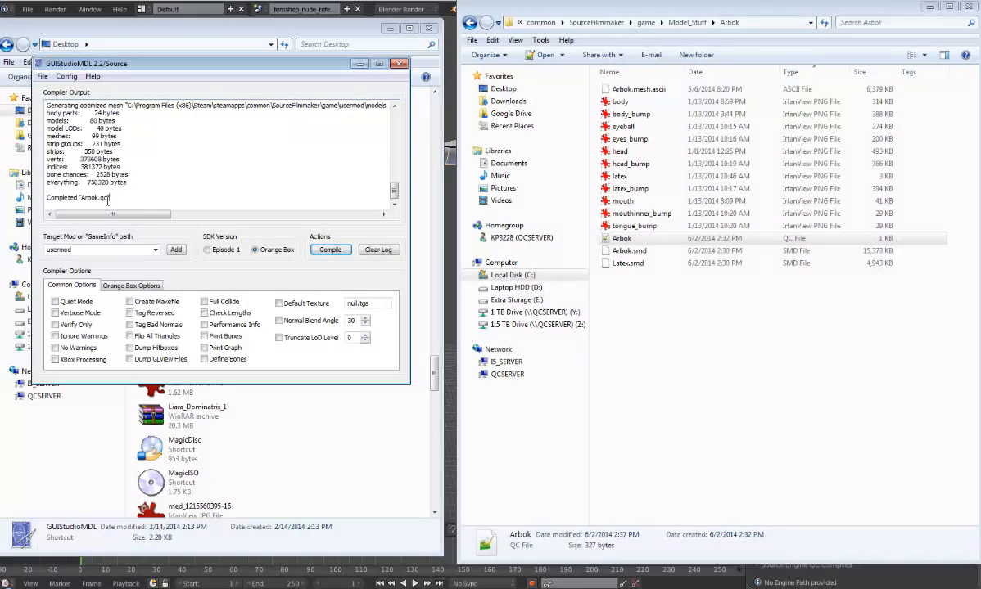
drag(107, 197, 46, 201)
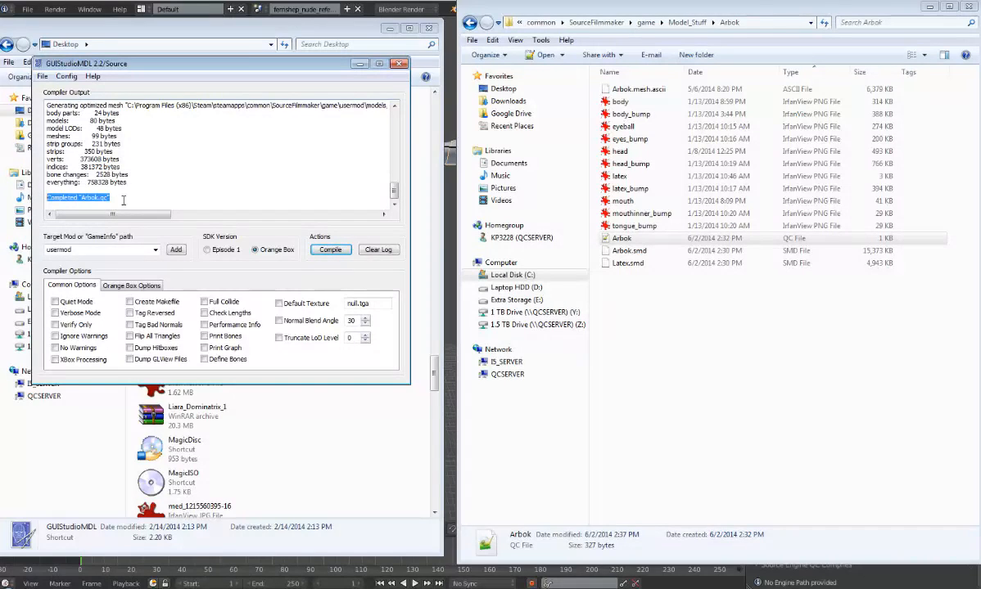
click(153, 183)
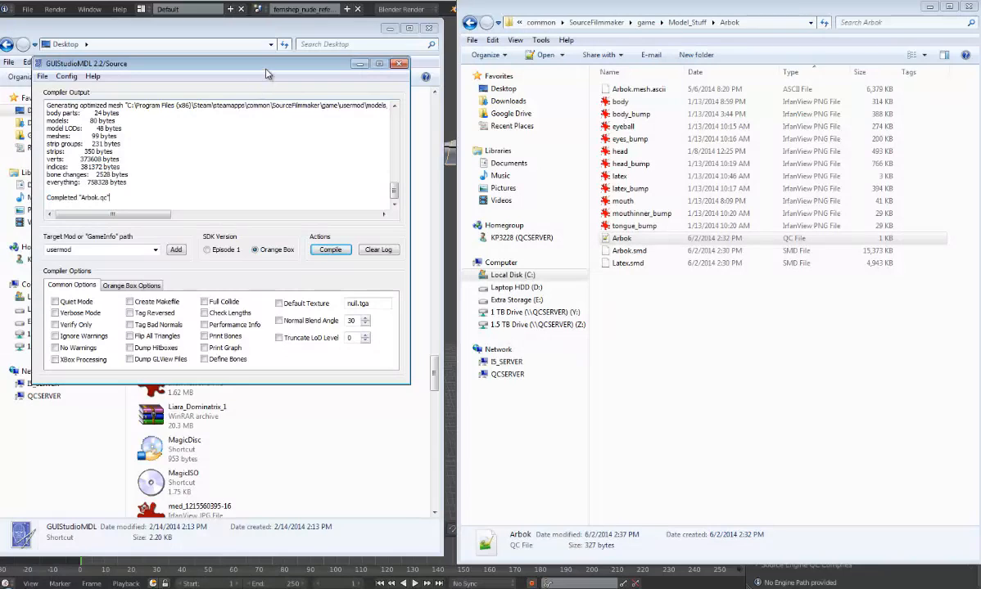
drag(265, 72, 250, 44)
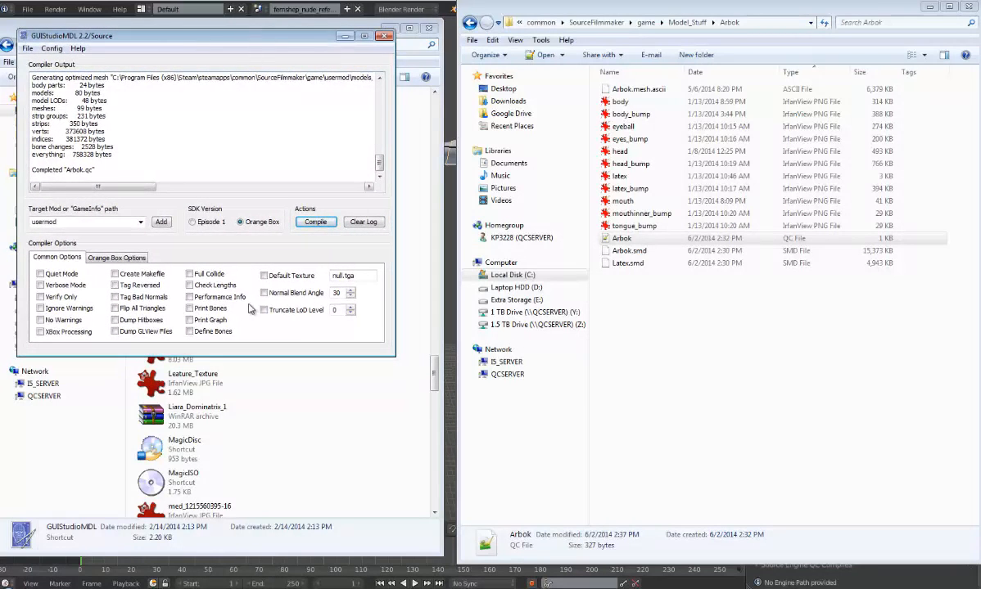
Launch the Source Filmmaker SDK from Steam and move its launcher window clear of the file listing
right_click(869, 588)
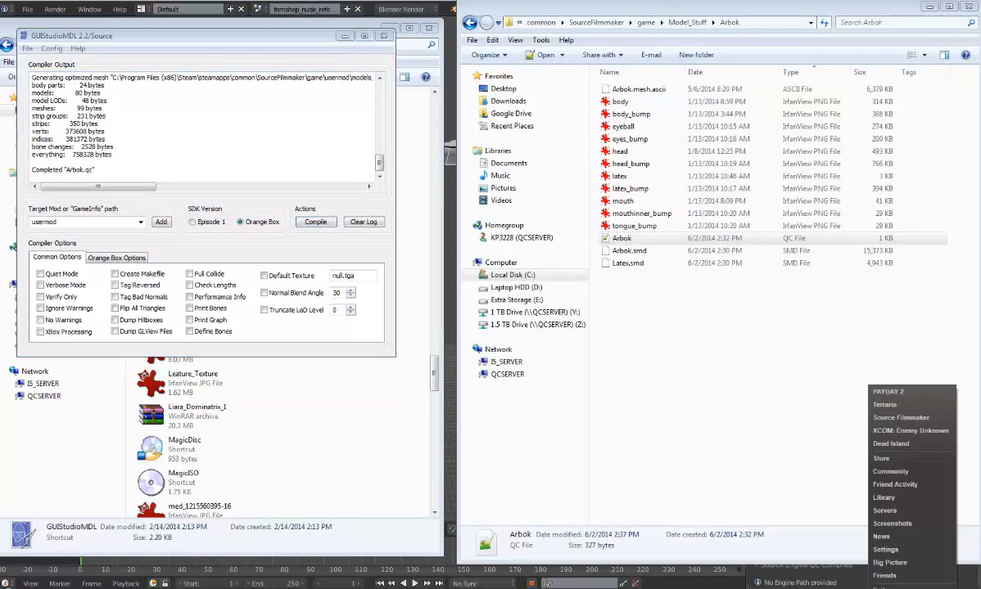
click(898, 421)
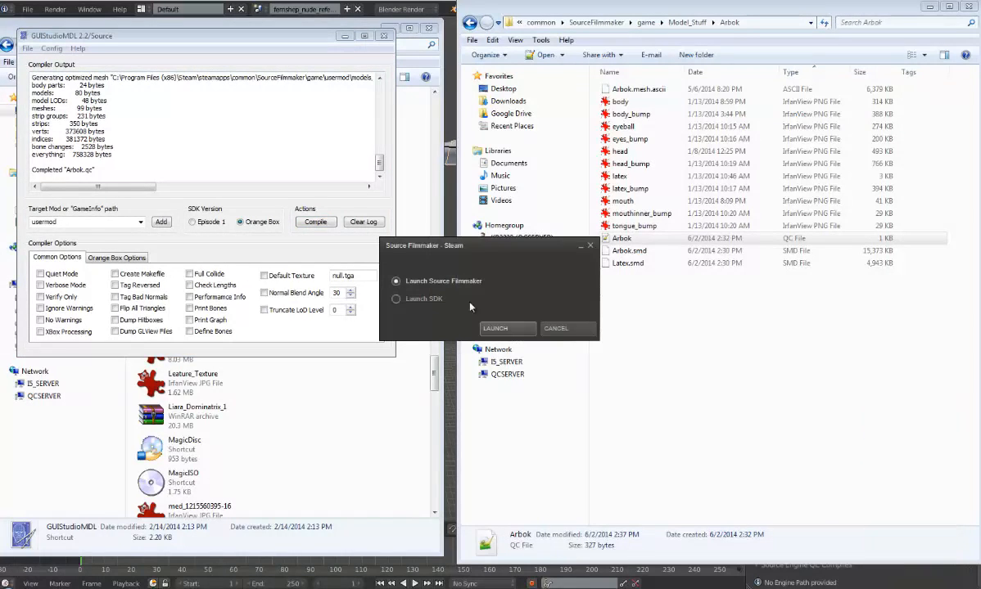
click(425, 300)
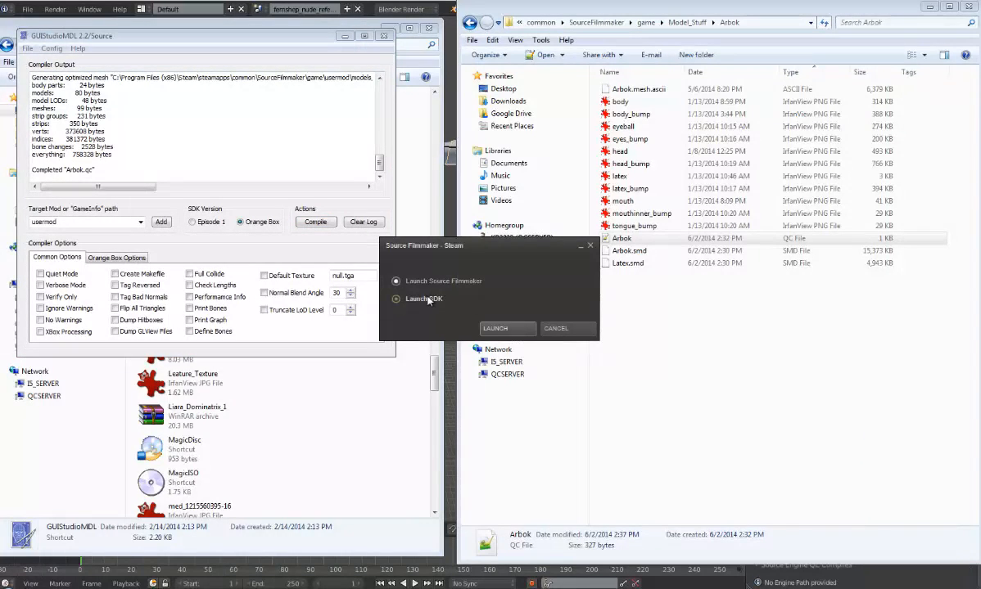
click(496, 329)
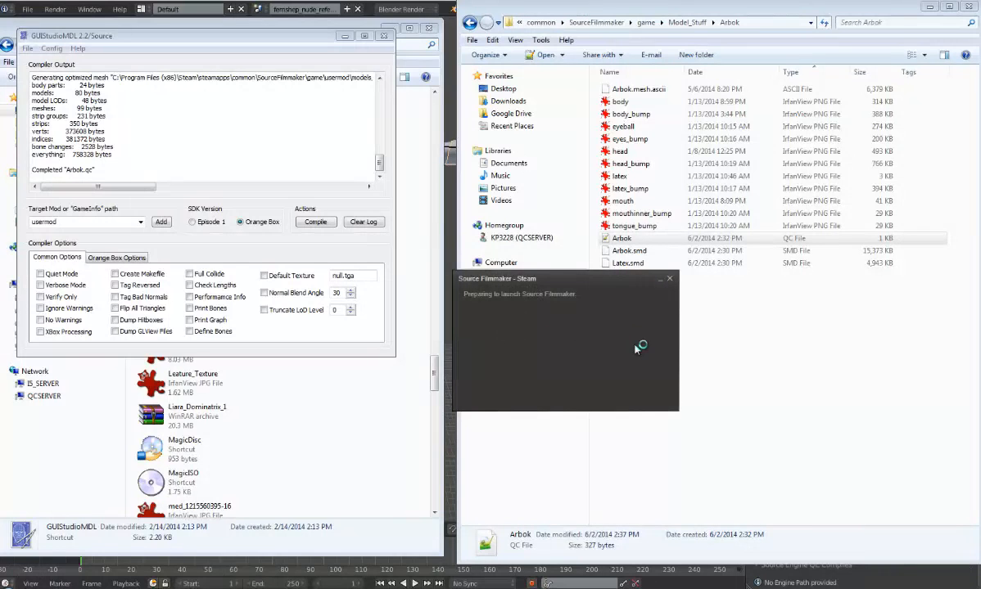
drag(515, 217, 116, 349)
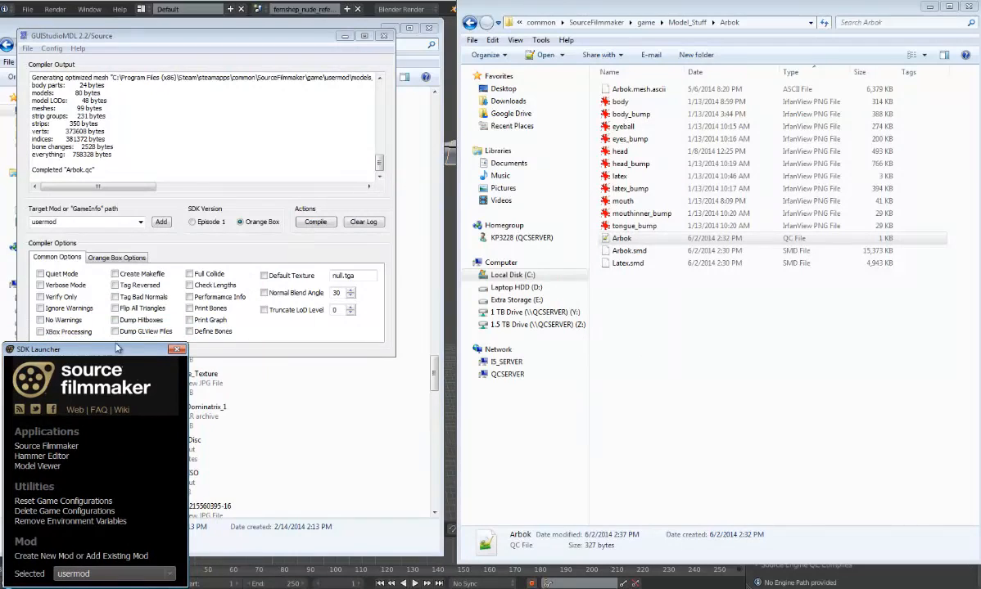
Open the Model Viewer from the SDK Launcher, then reposition and resize its window
click(37, 466)
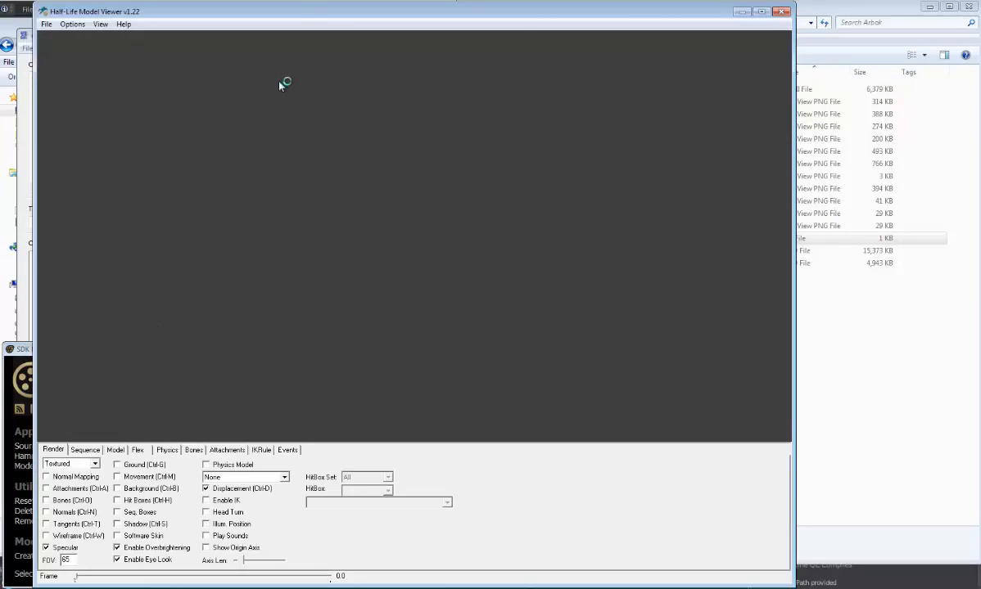
drag(298, 13, 276, 17)
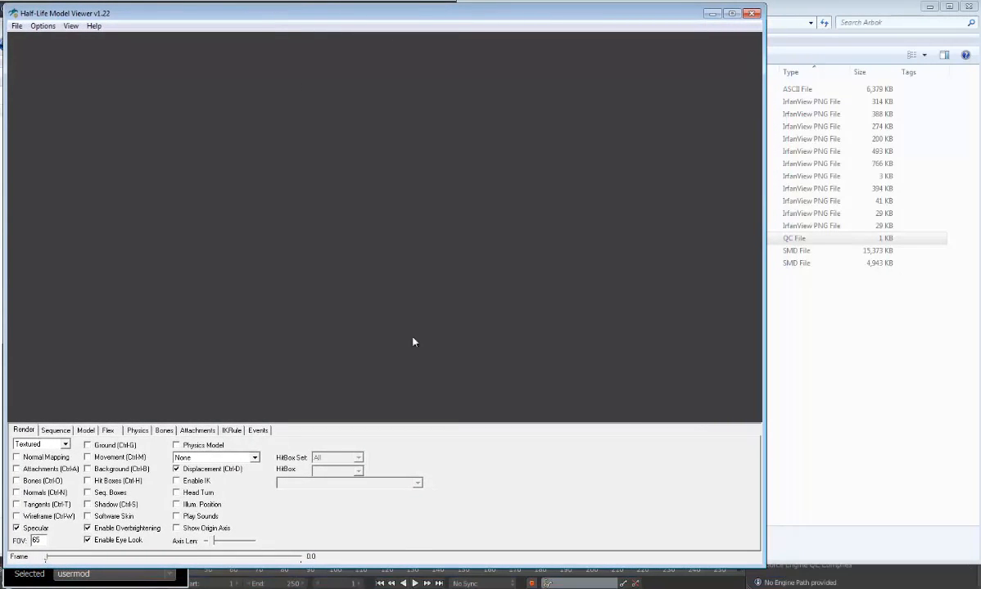
drag(761, 565, 722, 583)
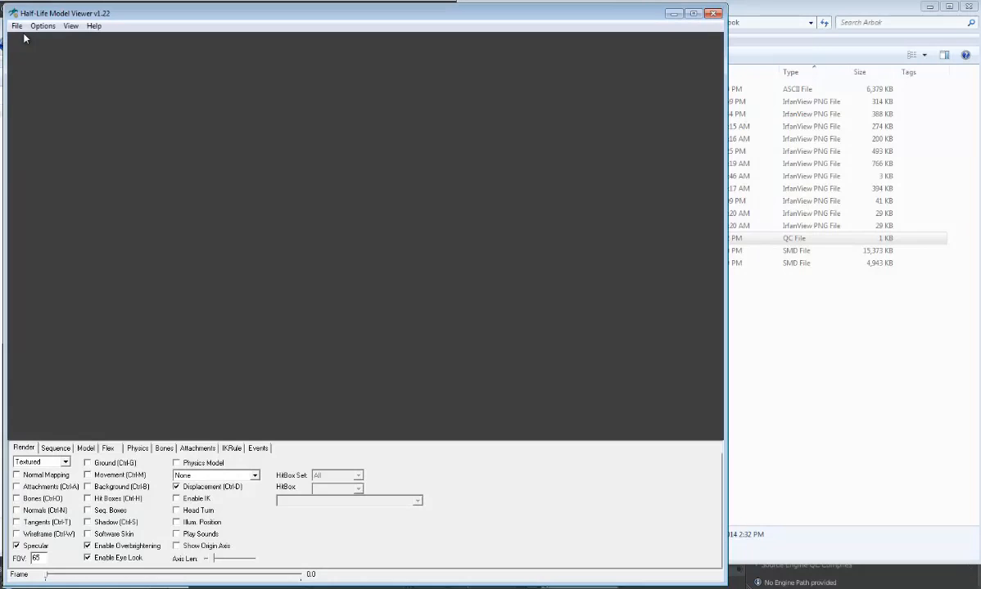
Start loading a Steam model in the Model Viewer and open the kp0988 folder under models
click(18, 27)
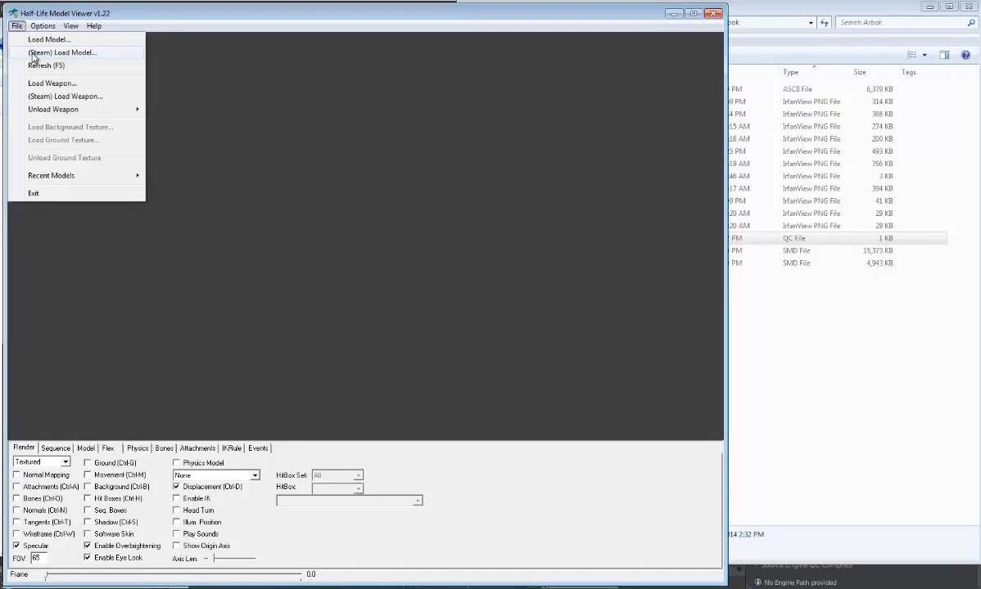
click(34, 54)
click(252, 285)
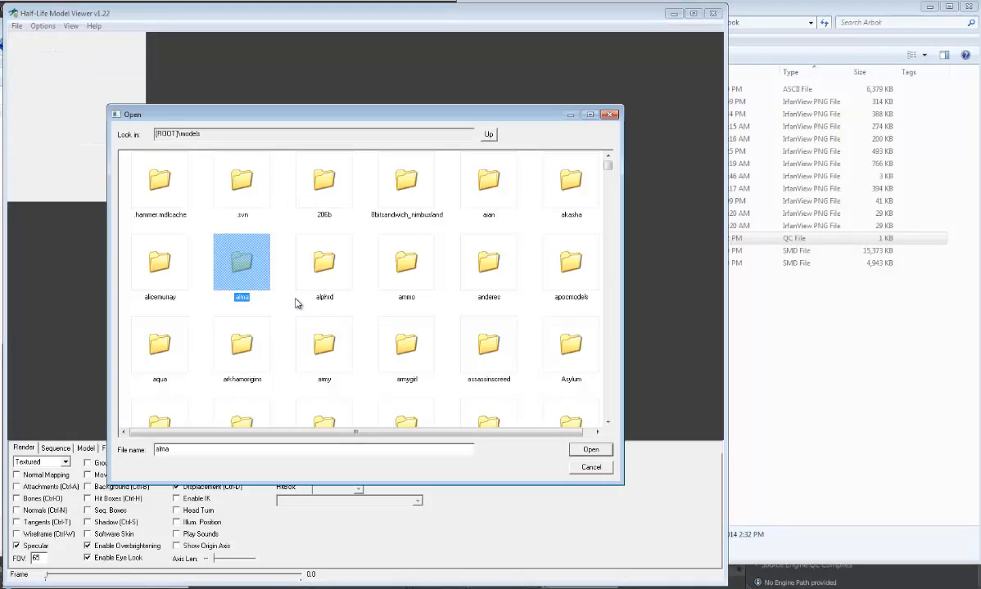
text(kp0988)
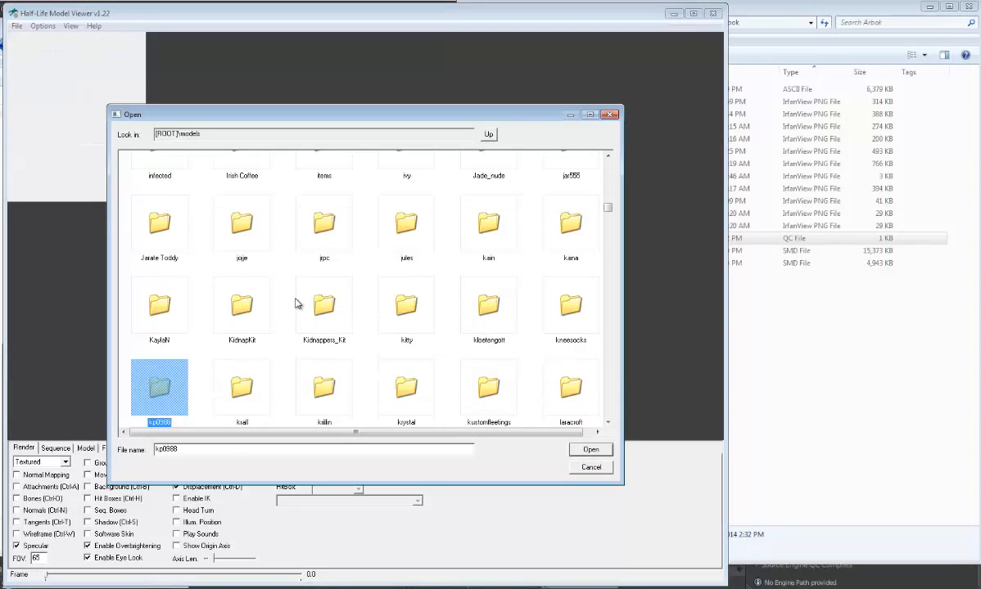
double_click(173, 380)
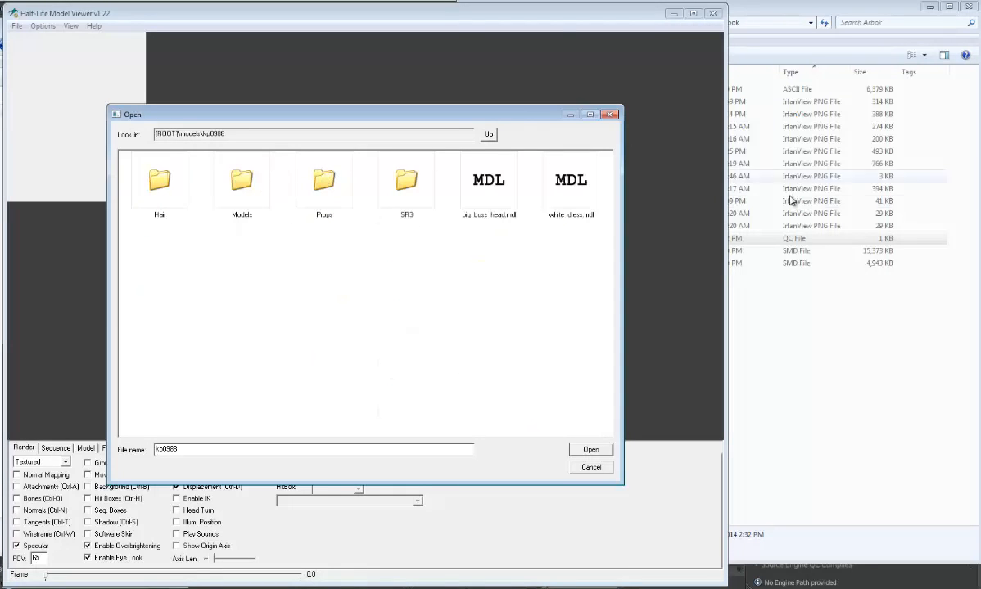
Open Arbok.qc in Notepad++ beside the model dialog and check the output path on its $modelname line
click(825, 313)
double_click(649, 243)
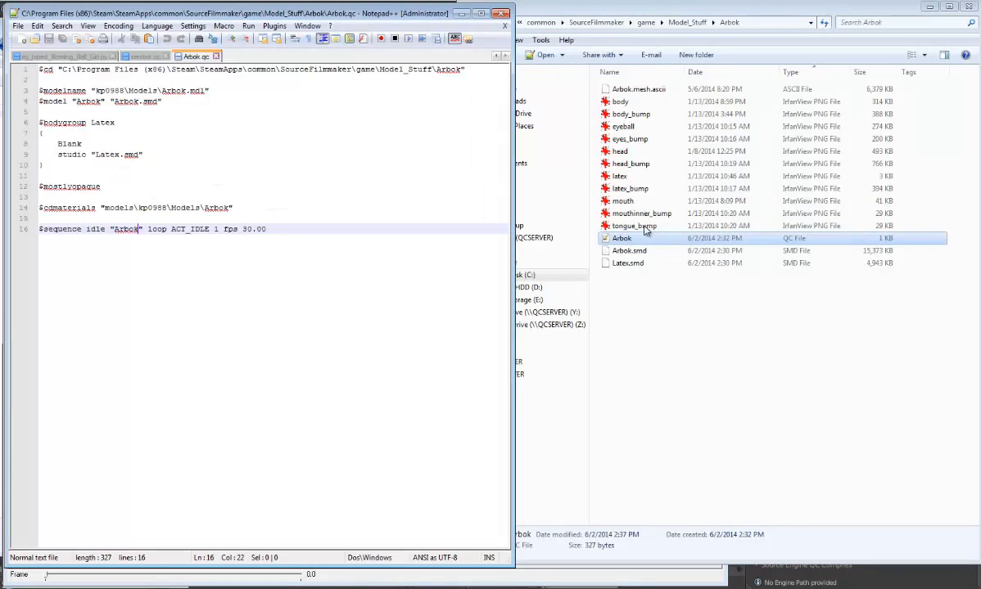
drag(305, 16, 781, 16)
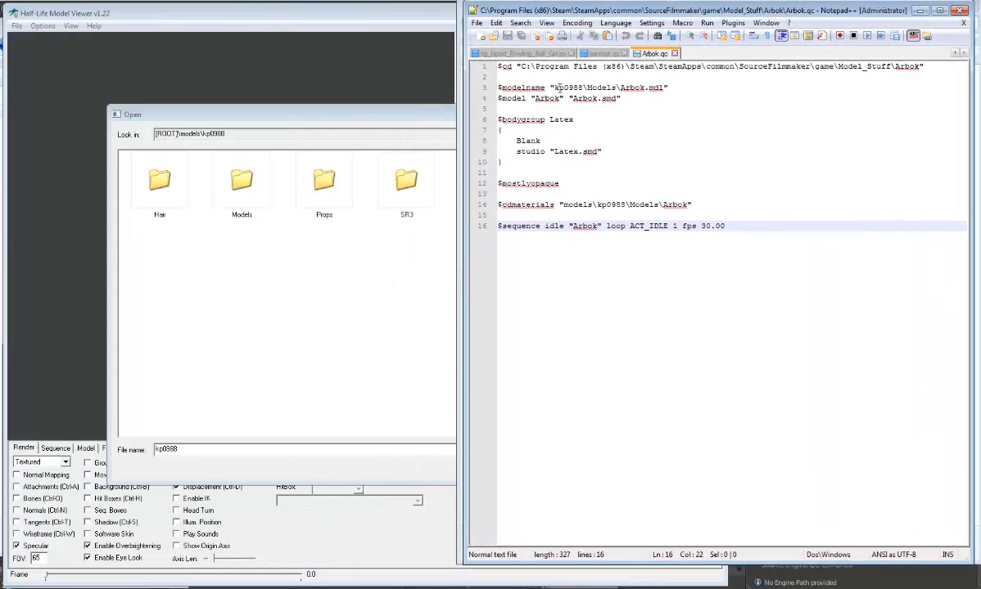
drag(554, 88, 663, 91)
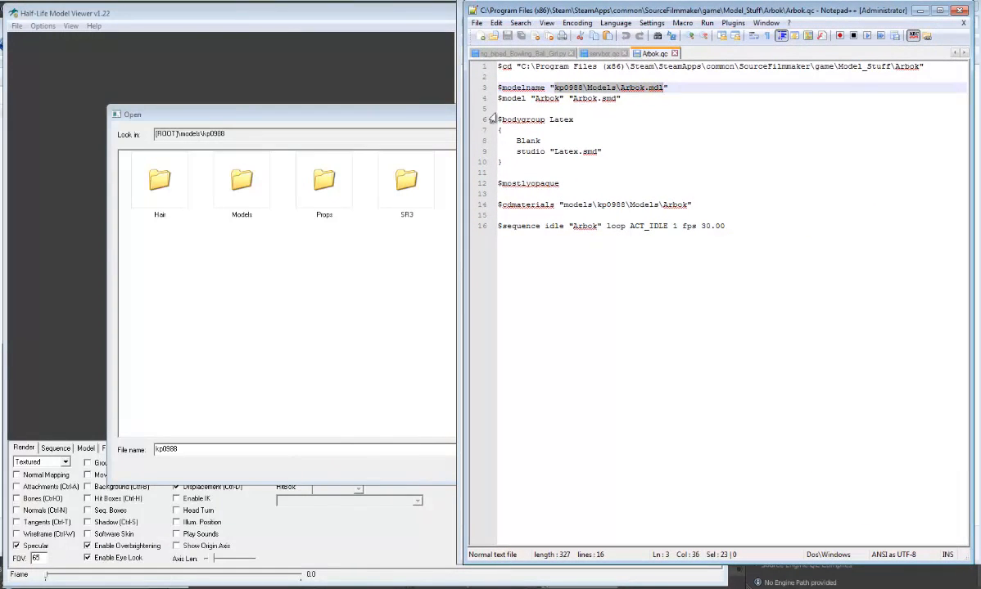
drag(432, 121, 352, 86)
click(792, 182)
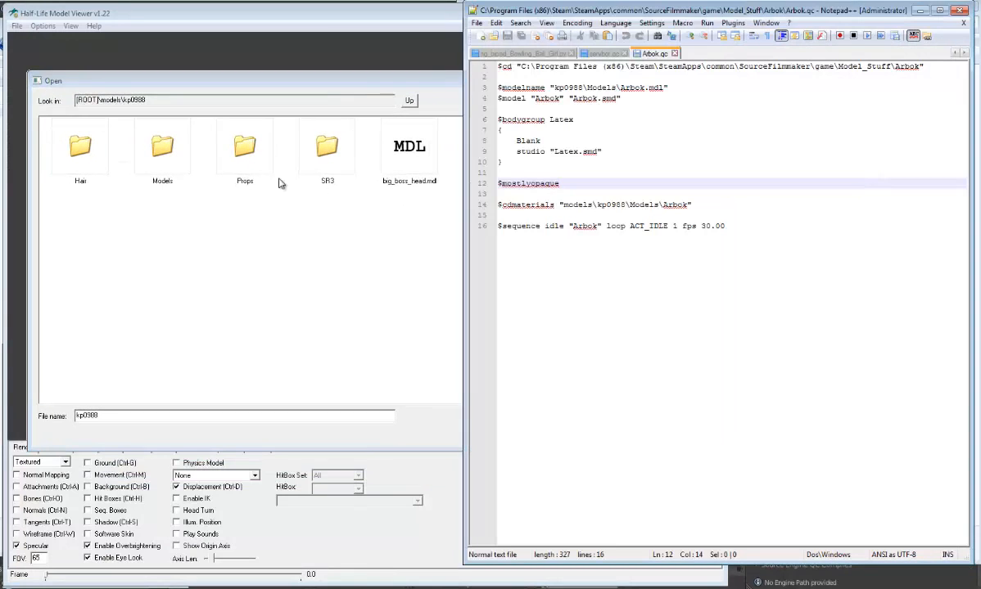
Load arbok.mdl from the kp0988 Models folder into the Model Viewer and look over the compiled model
click(112, 99)
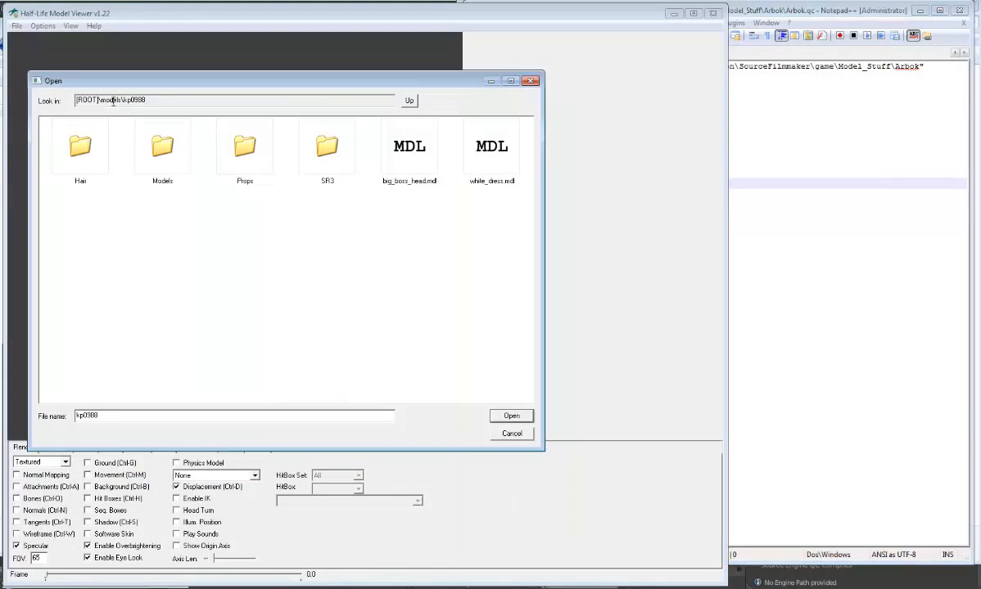
double_click(163, 147)
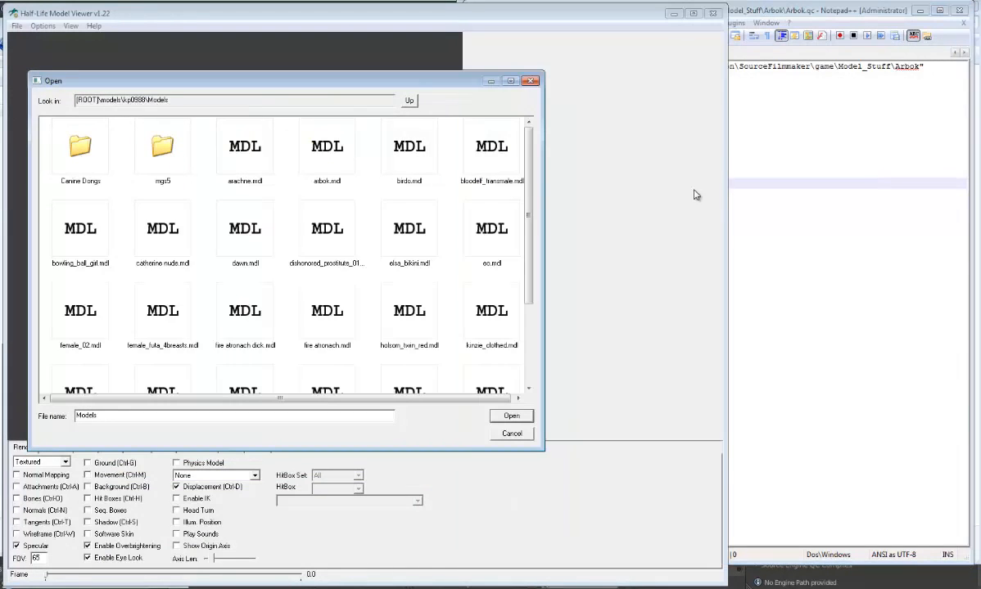
click(748, 14)
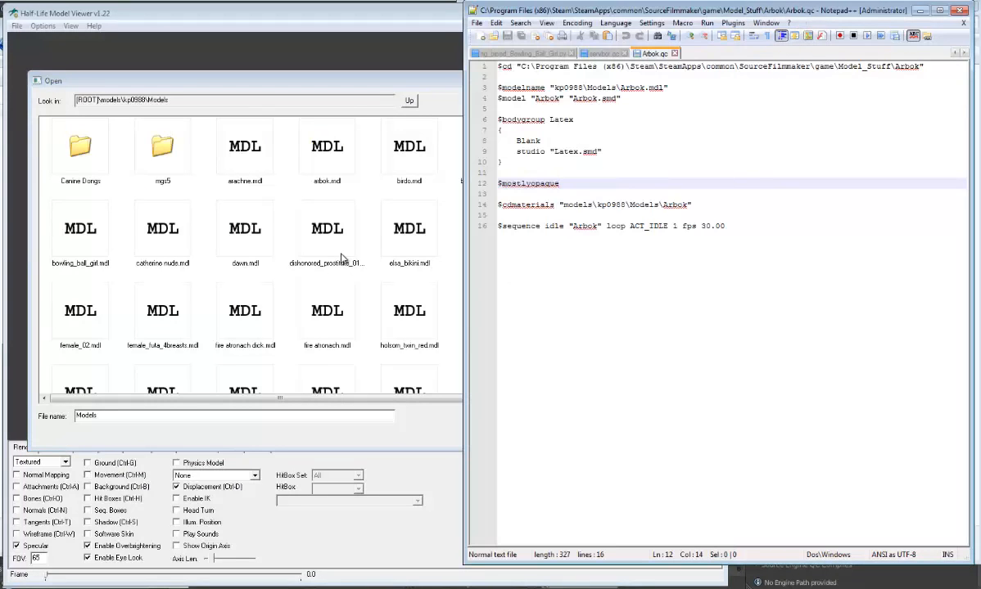
click(282, 242)
double_click(327, 146)
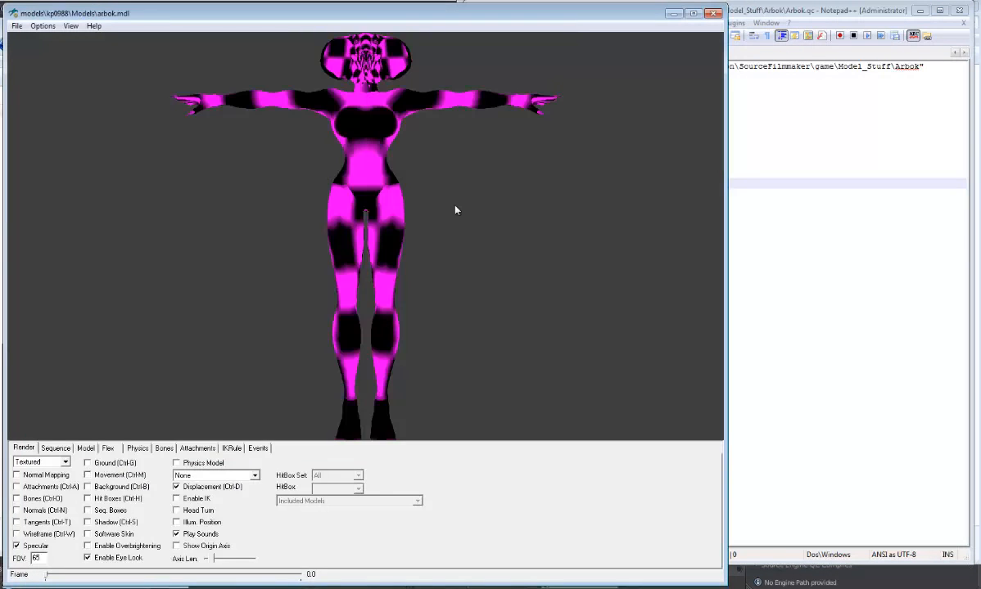
mouse_move(459, 186)
mouse_down()
mouse_move(233, 193)
mouse_move(438, 208)
mouse_move(469, 194)
mouse_move(449, 192)
mouse_up()
scroll(455, 192, down, 6)
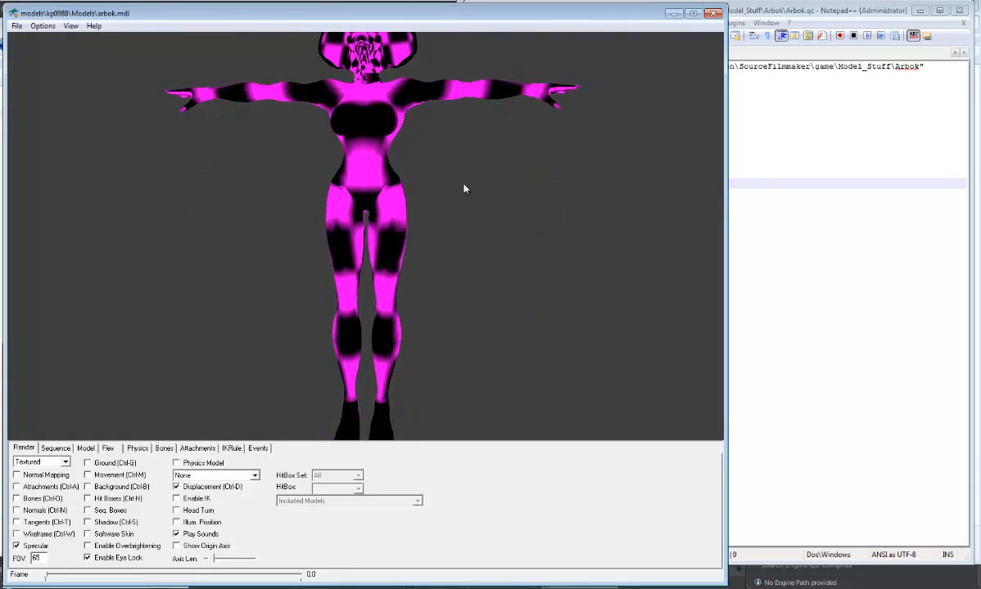
drag(395, 210, 346, 219)
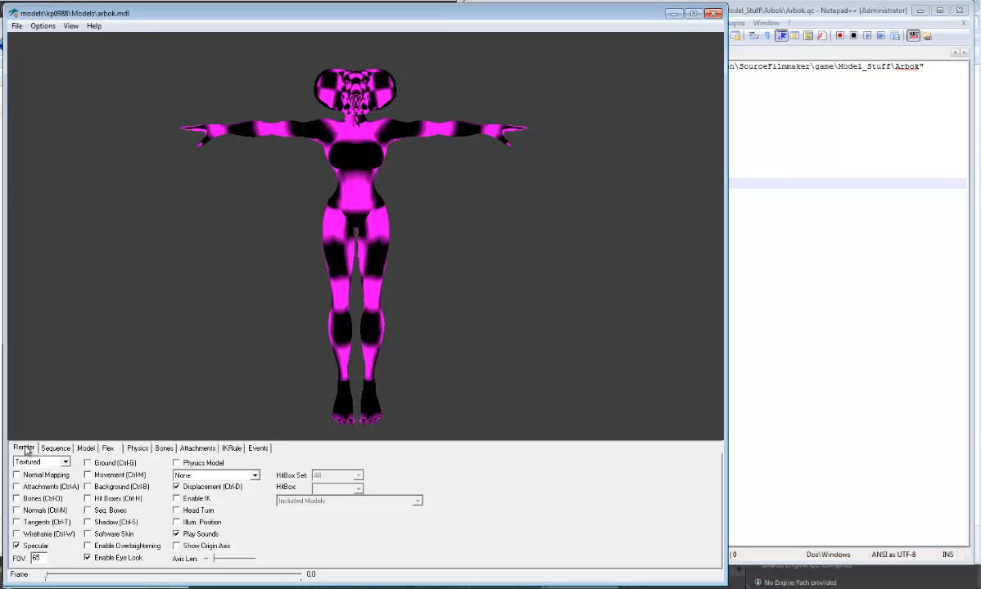
Display the Arbok model's bones and examine the skeleton around the tail, full body and head
click(18, 499)
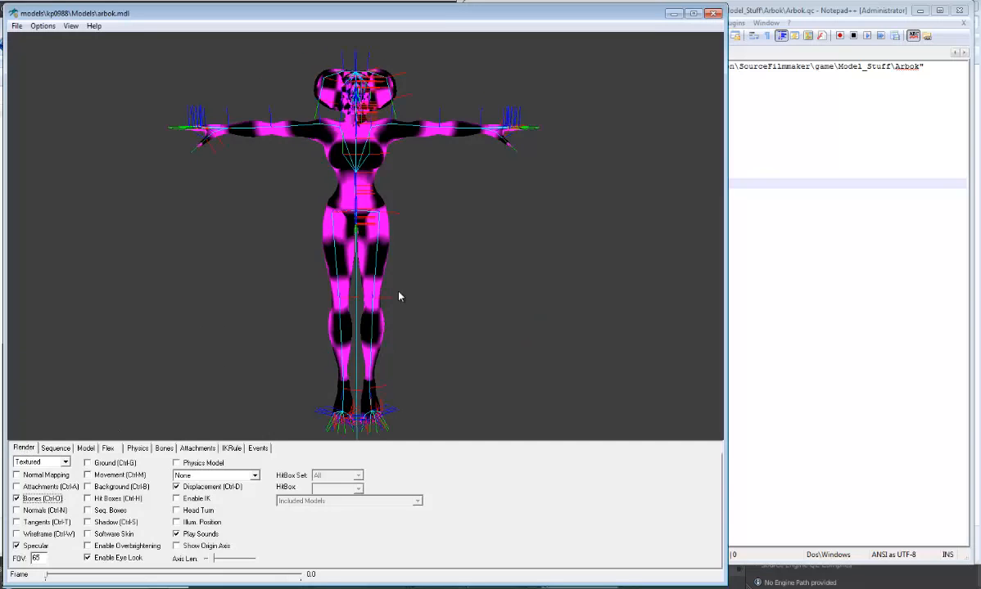
drag(399, 296, 373, 195)
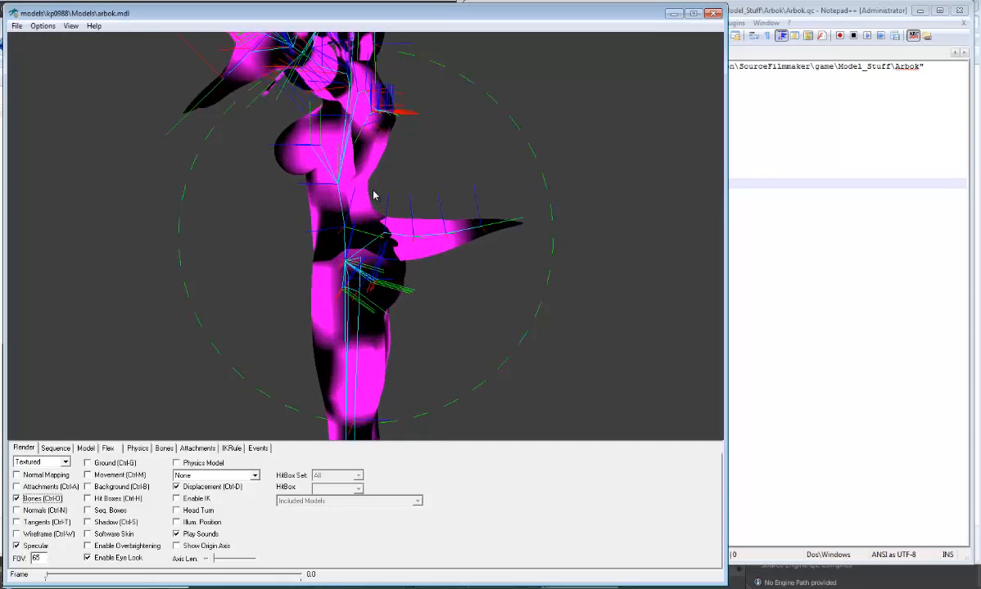
right_drag(373, 195, 368, 173)
mouse_move(321, 225)
mouse_down()
mouse_move(328, 232)
mouse_move(309, 231)
mouse_up()
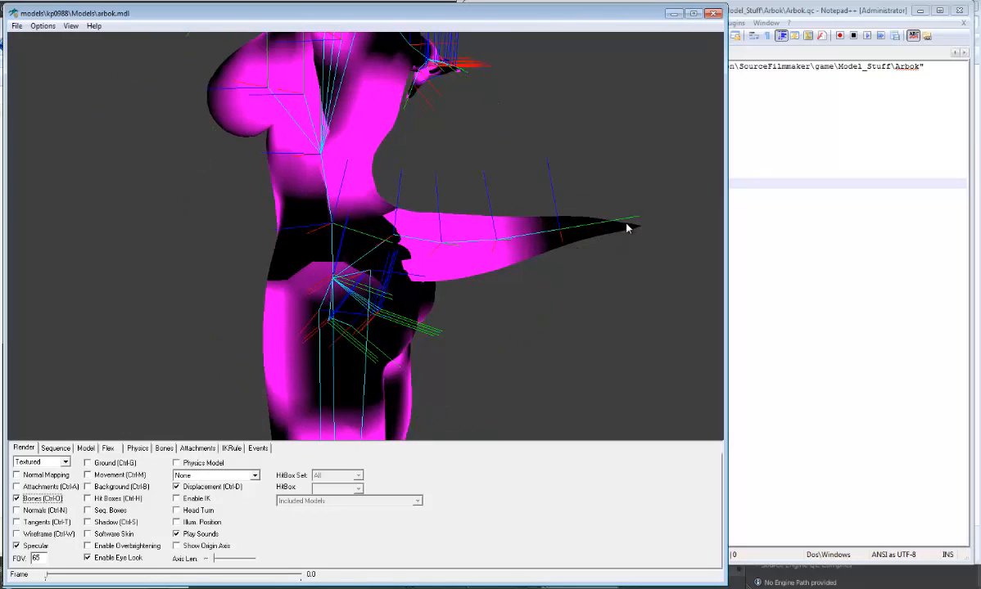
drag(626, 228, 400, 270)
drag(380, 330, 384, 222)
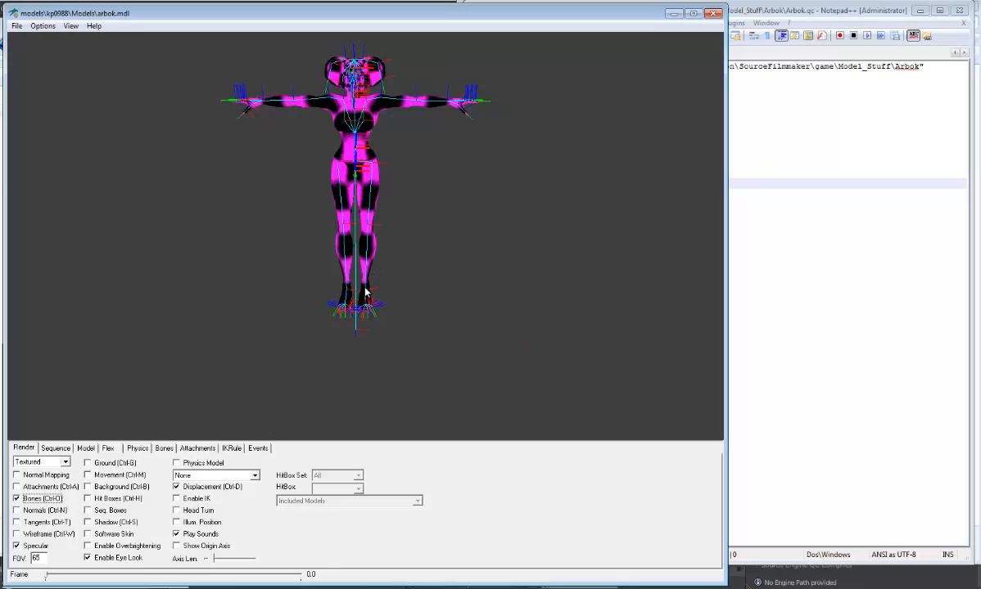
drag(413, 293, 380, 283)
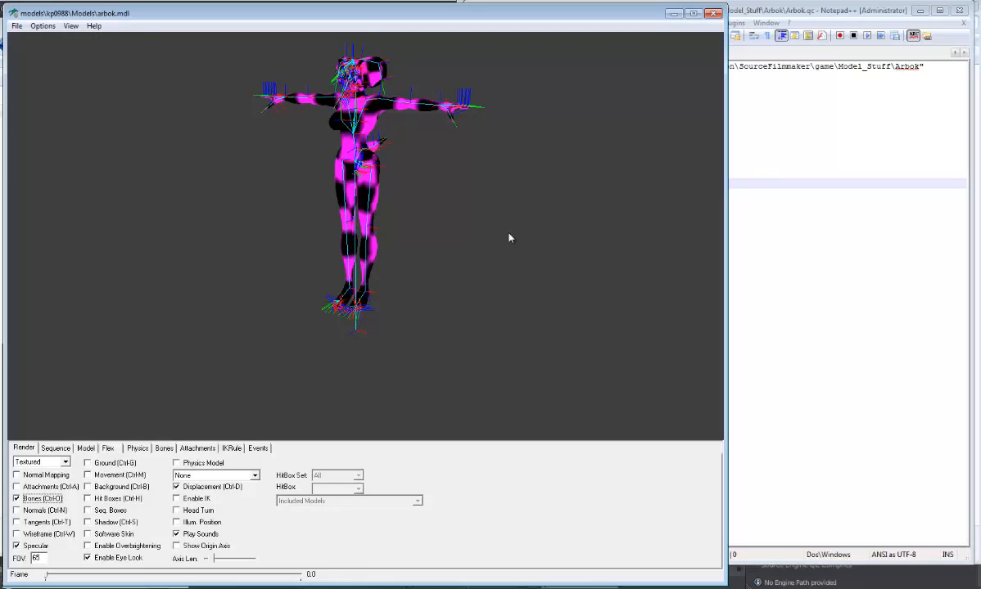
mouse_move(357, 221)
mouse_down()
mouse_move(316, 215)
mouse_move(381, 215)
mouse_move(372, 210)
mouse_move(372, 220)
mouse_up()
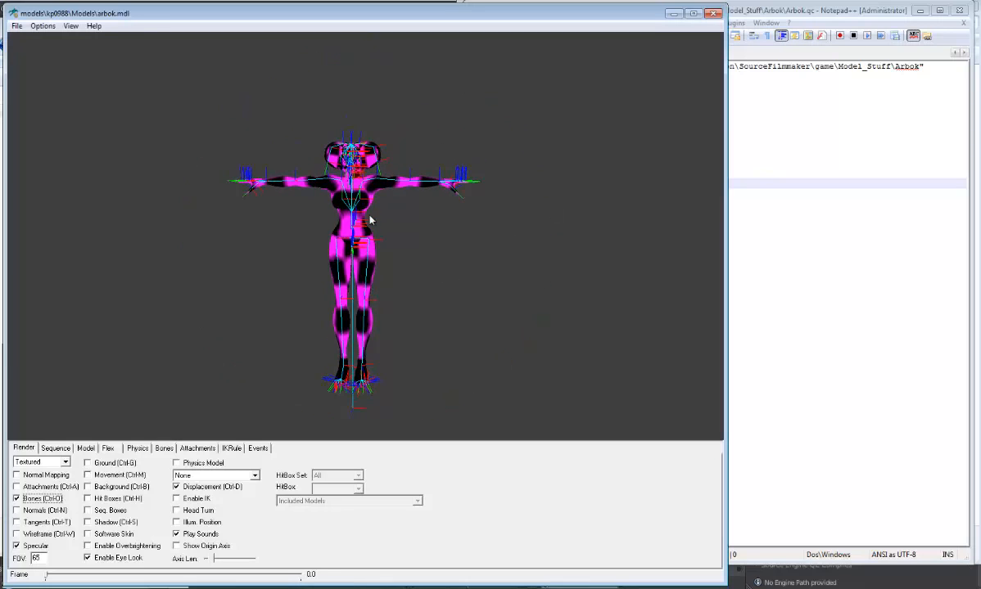
right_drag(371, 220, 371, 154)
shift+drag(361, 136, 363, 144)
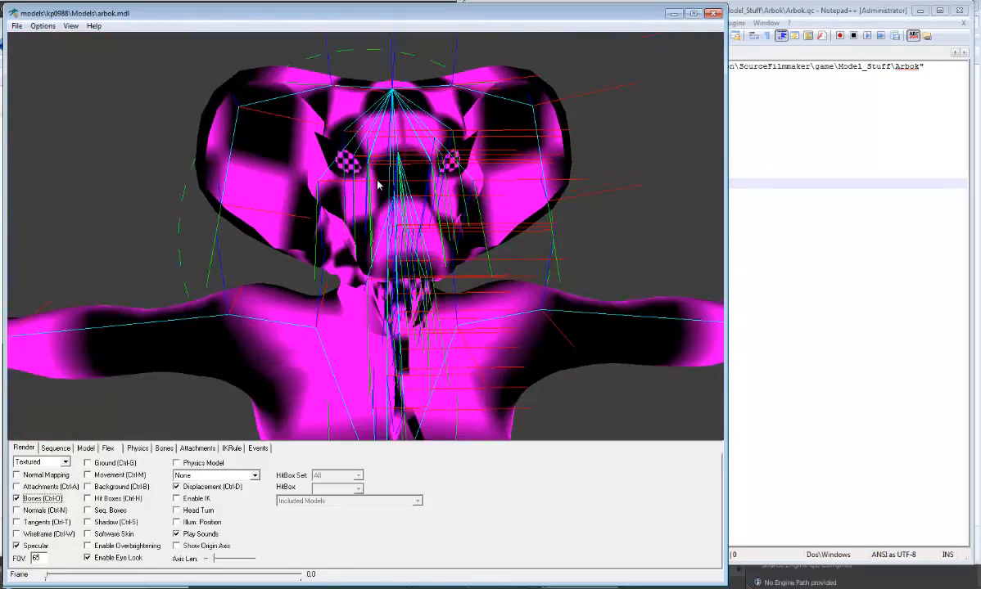
mouse_move(377, 184)
mouse_down()
mouse_move(335, 181)
mouse_move(373, 182)
mouse_up()
right_drag(372, 182, 391, 221)
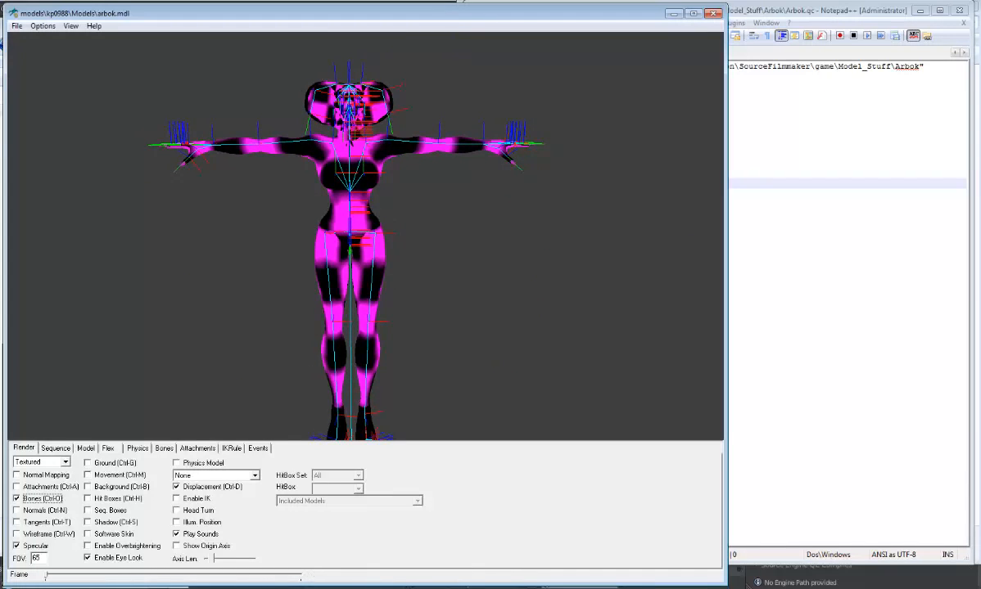
Launch VMT Editor from its shortcut in the Desktop folder, then reposition and enlarge its window
click(147, 588)
scroll(366, 278, down, 11)
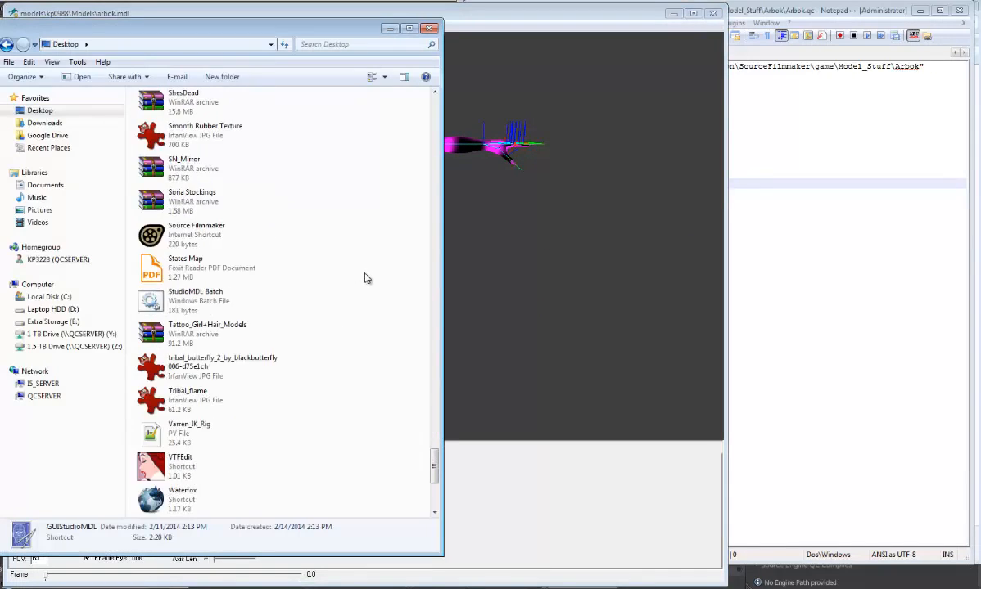
scroll(364, 282, down, 4)
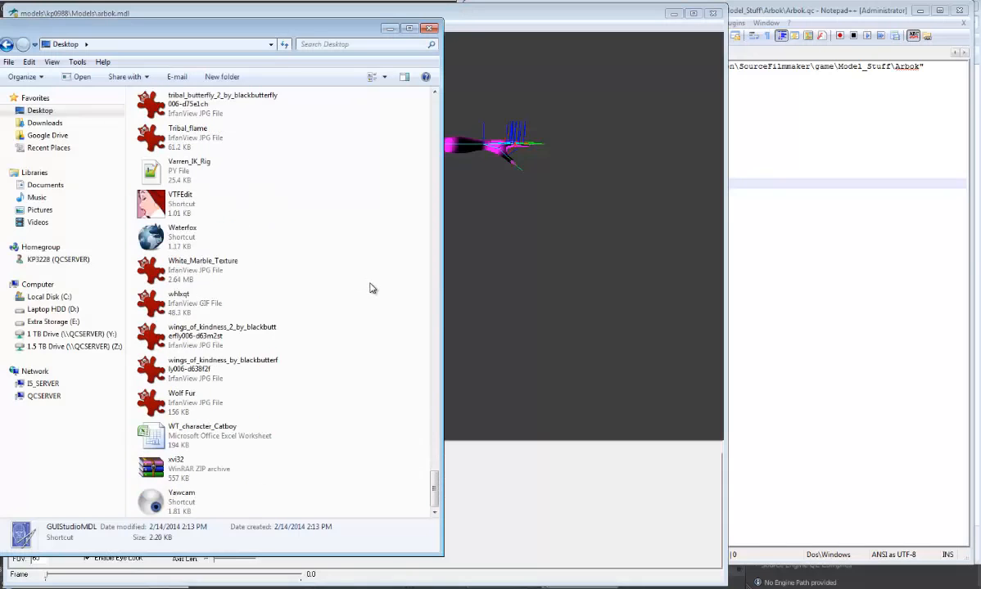
scroll(371, 289, up, 8)
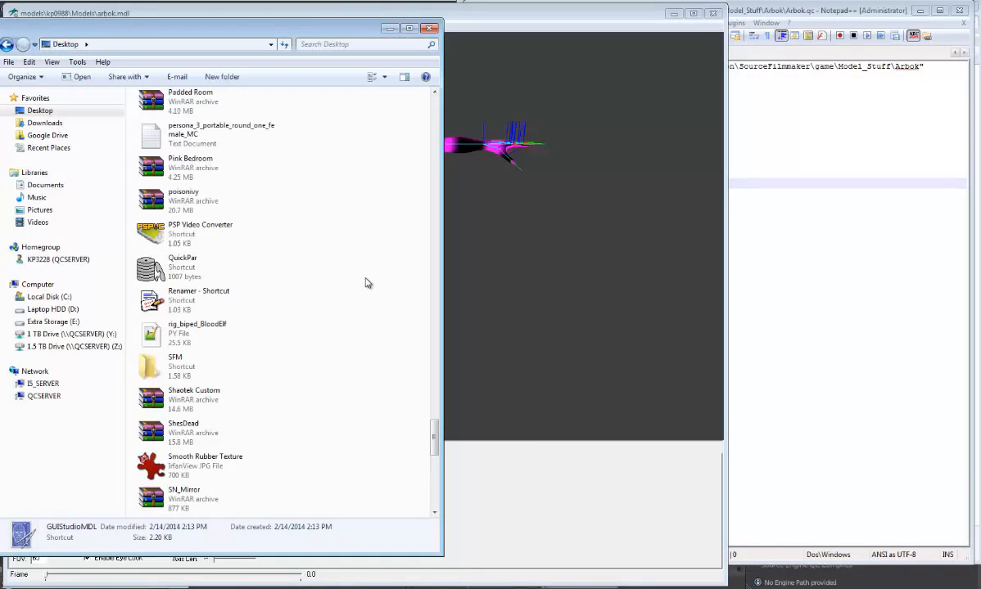
scroll(365, 283, up, 5)
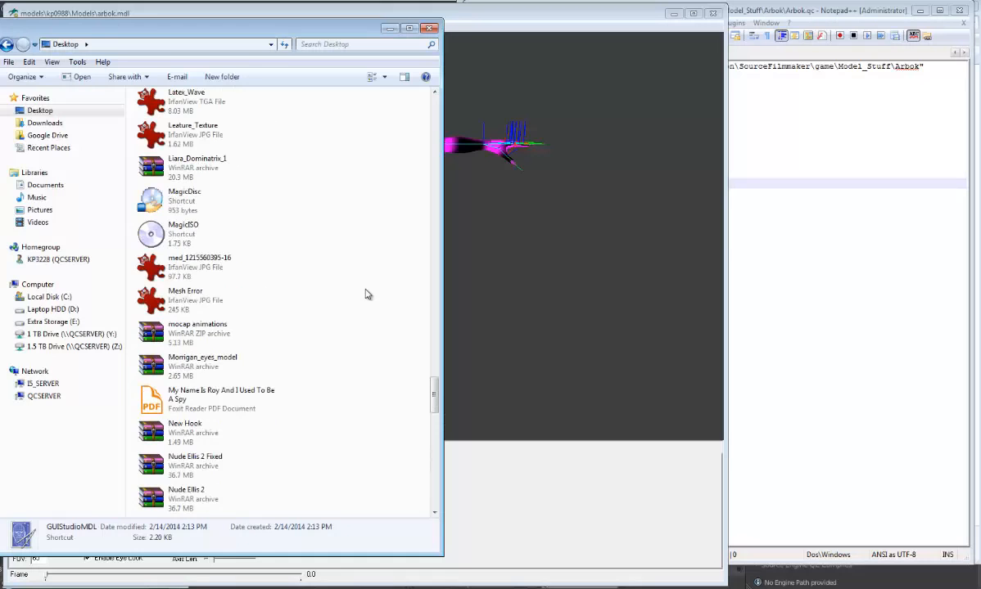
scroll(366, 295, up, 10)
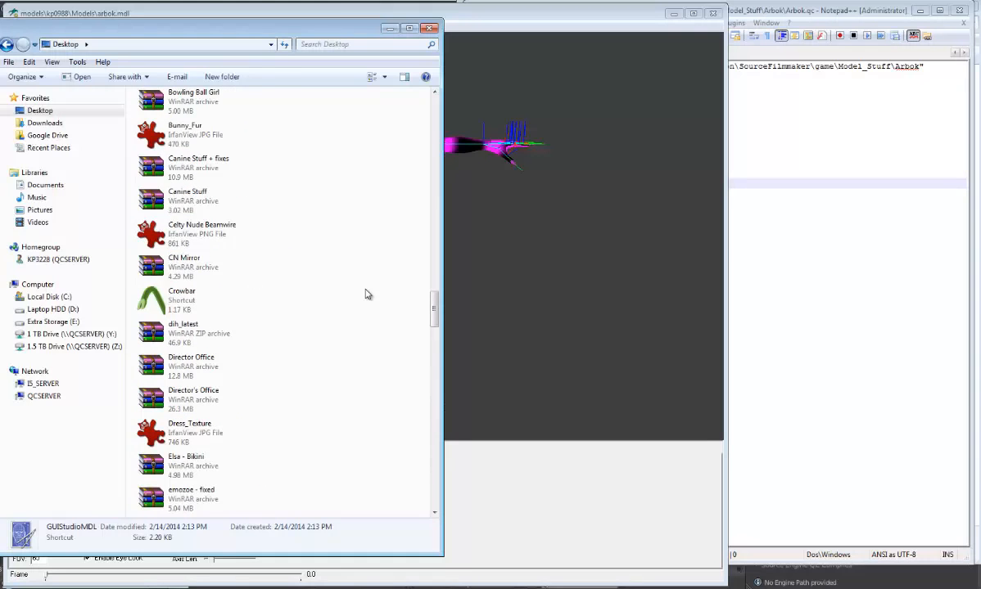
scroll(366, 295, up, 4)
scroll(366, 294, down, 6)
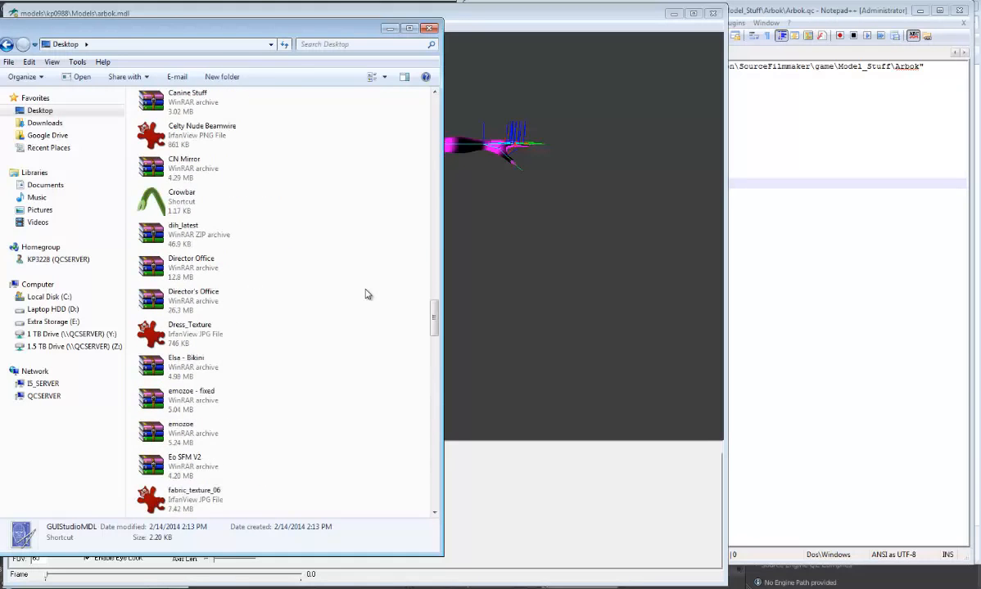
scroll(366, 294, up, 12)
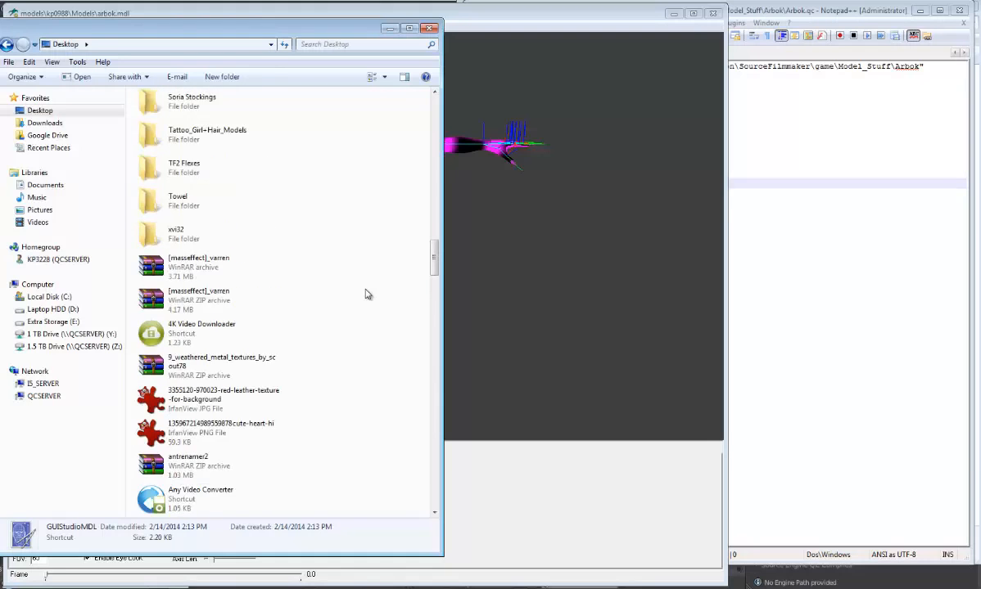
scroll(365, 295, up, 15)
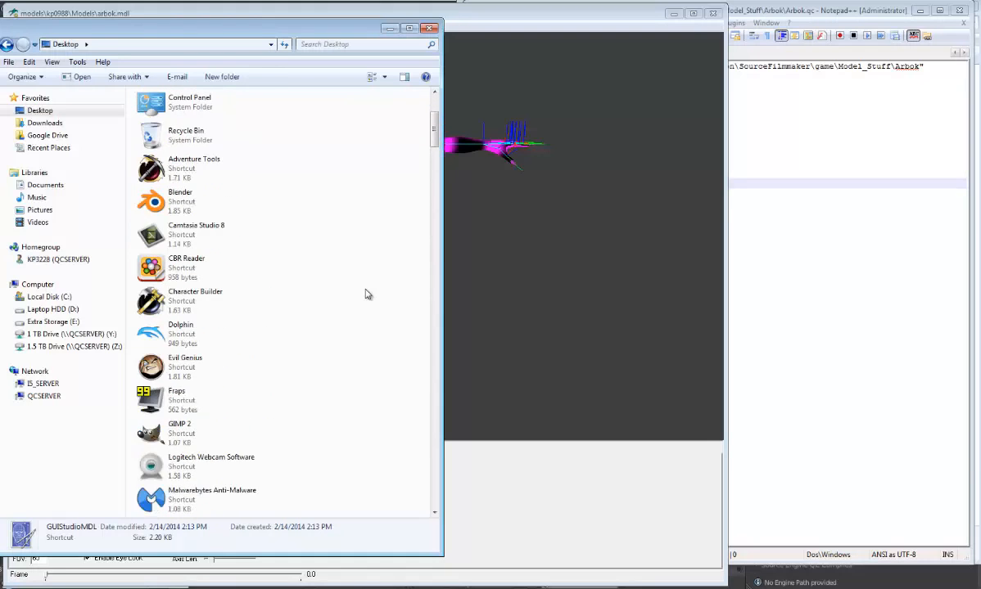
scroll(366, 295, down, 2)
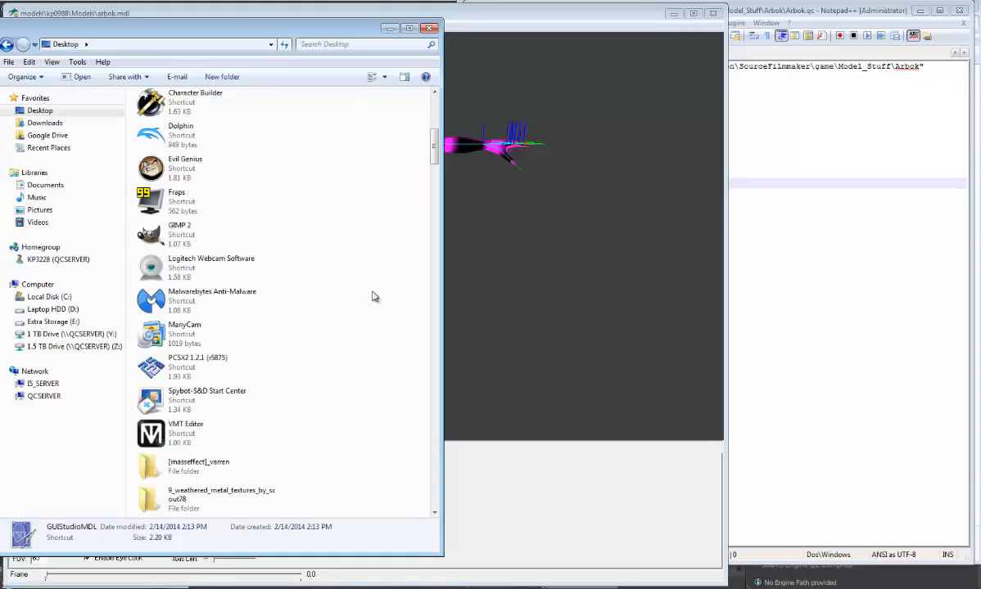
scroll(372, 296, down, 1)
text(vmt)
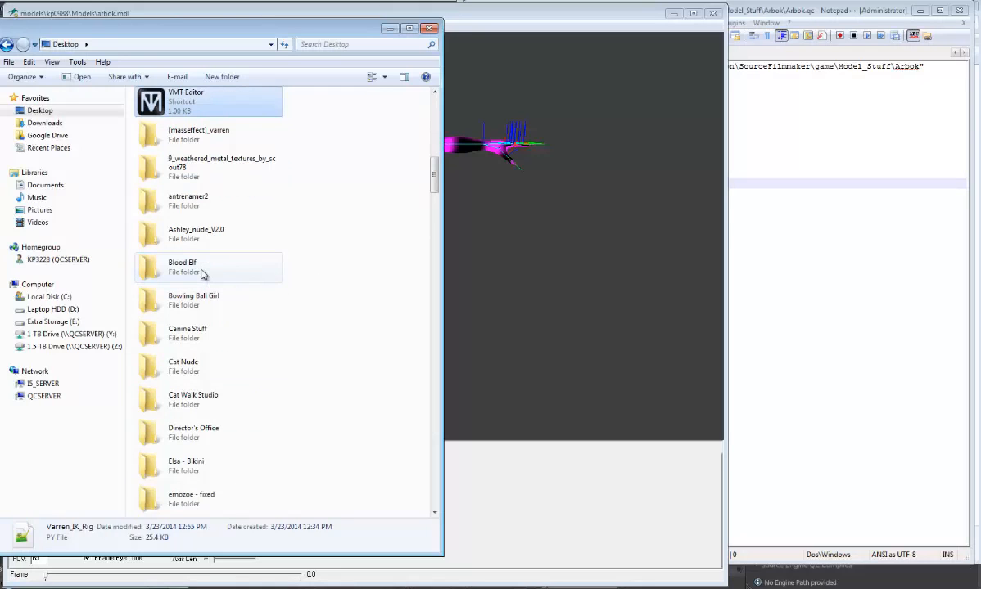
double_click(182, 104)
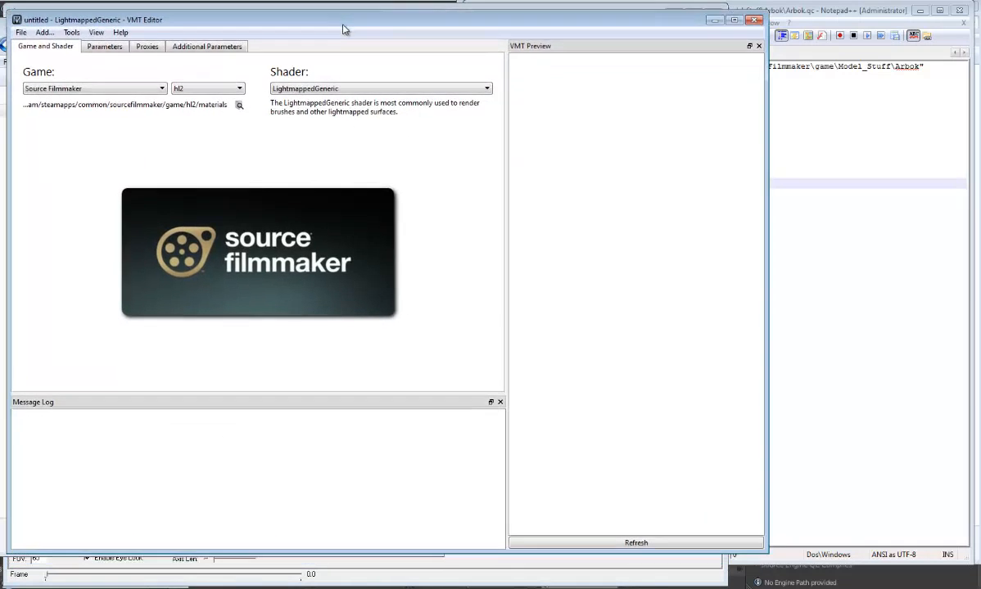
drag(344, 30, 339, 22)
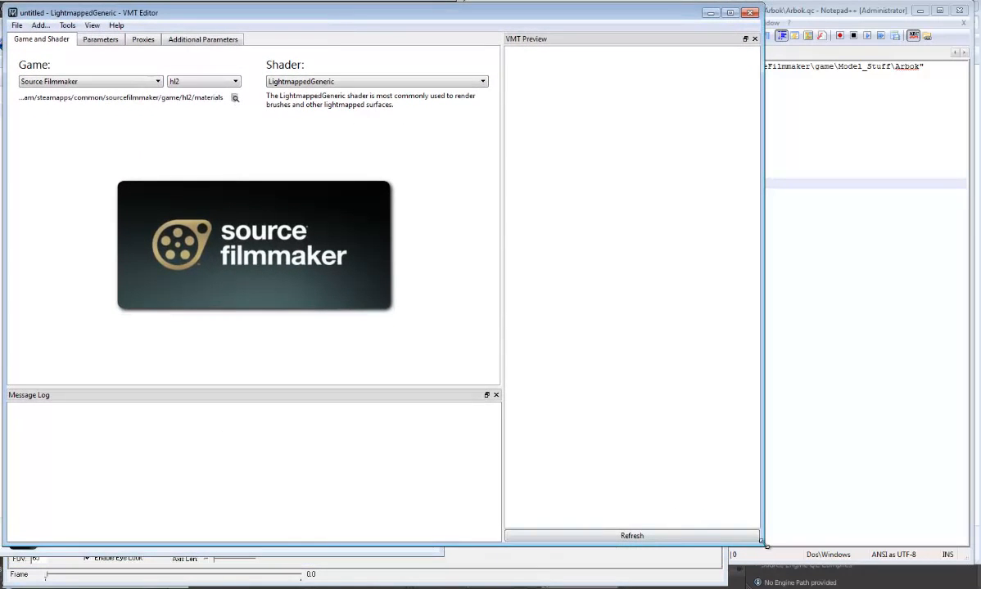
drag(766, 544, 759, 581)
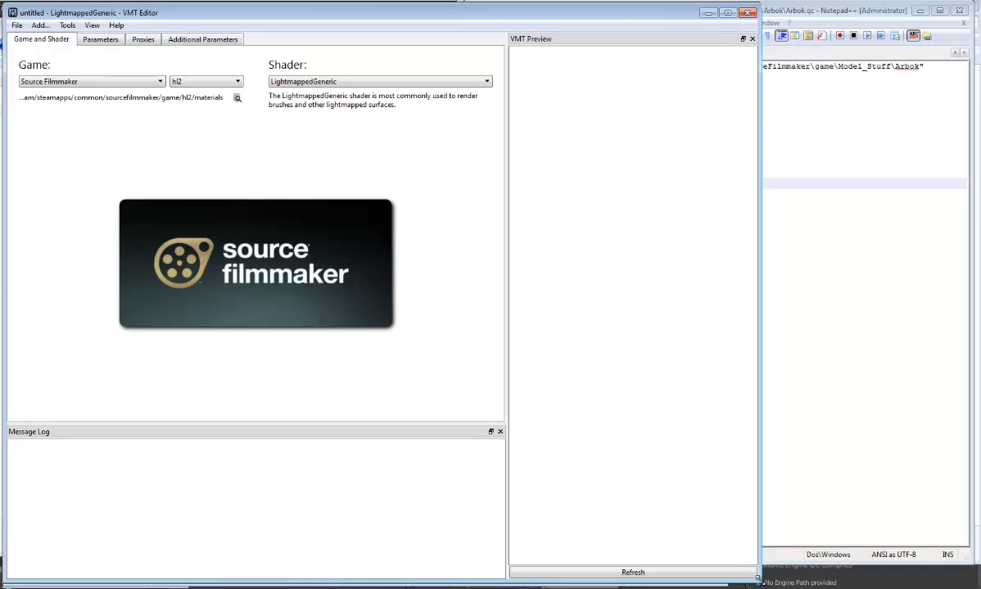
Check VMT Editor's About information and help text, closing each window after viewing it
click(116, 25)
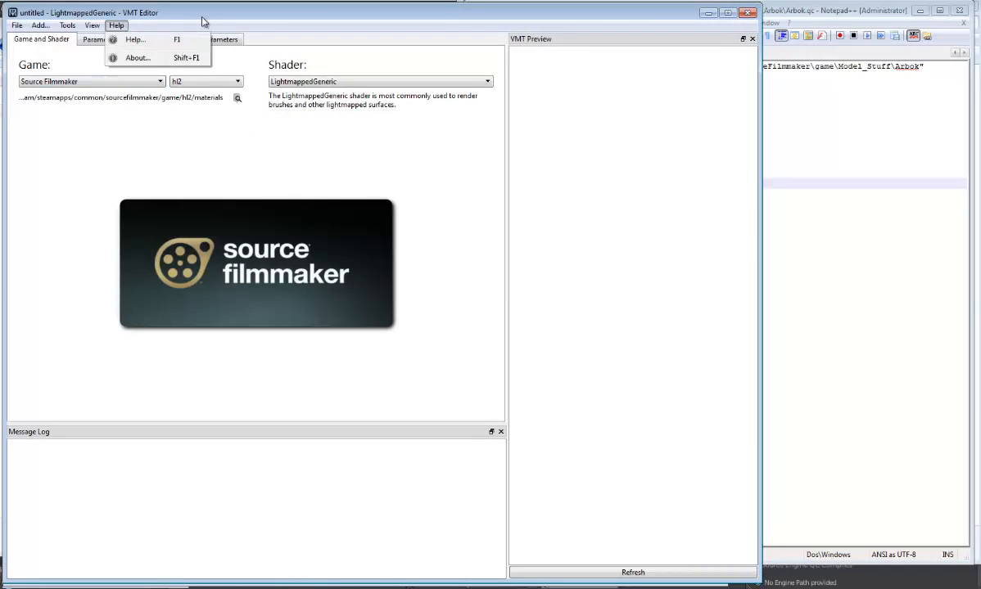
click(205, 22)
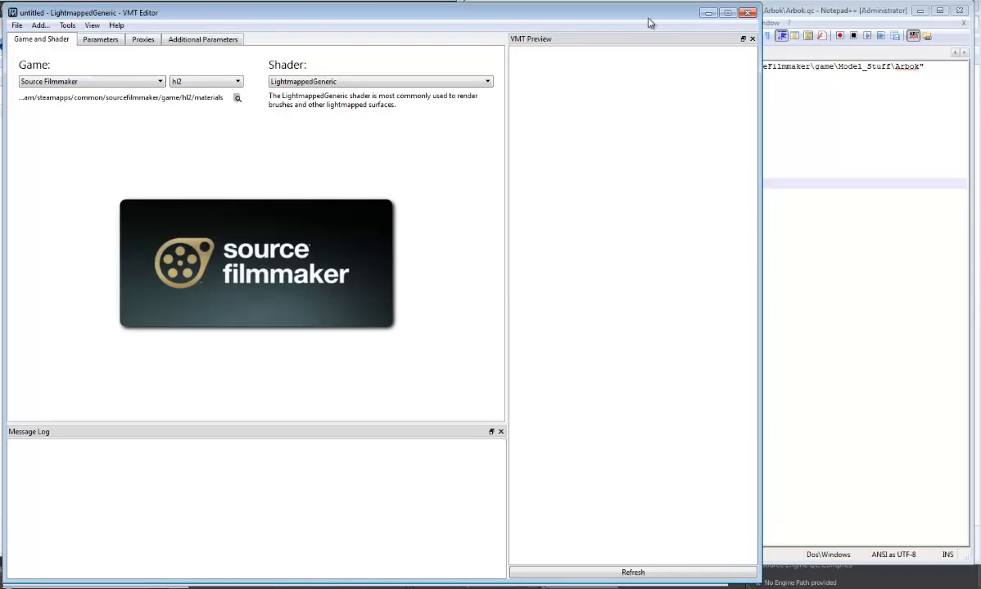
click(116, 25)
click(127, 59)
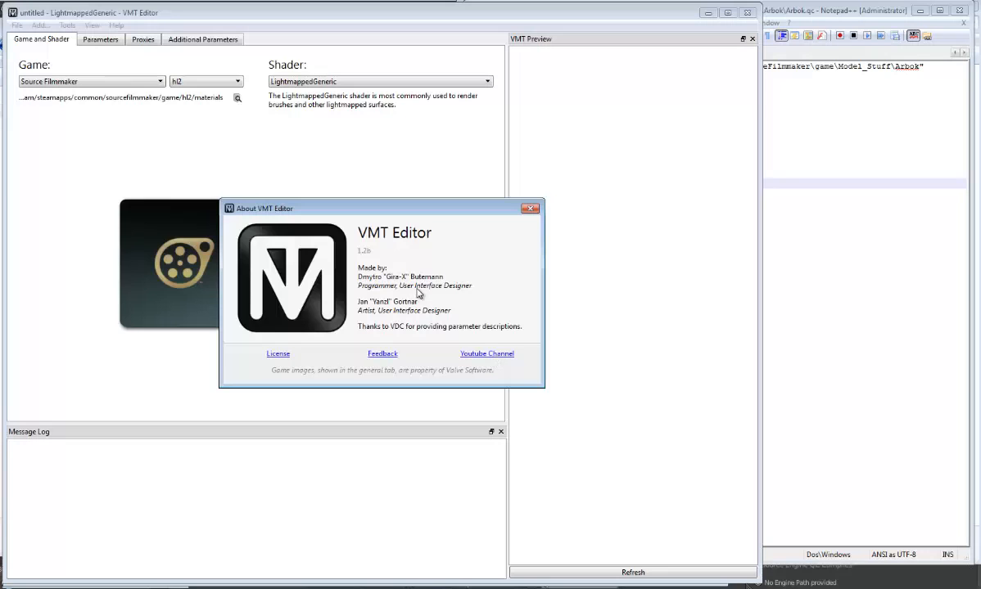
click(528, 208)
click(116, 25)
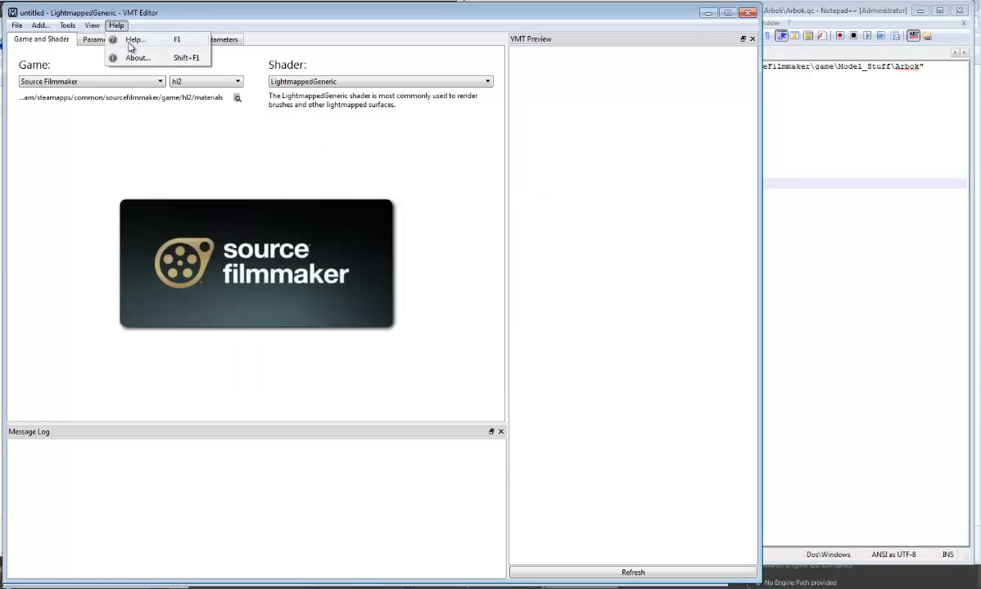
click(131, 40)
scroll(538, 216, down, 3)
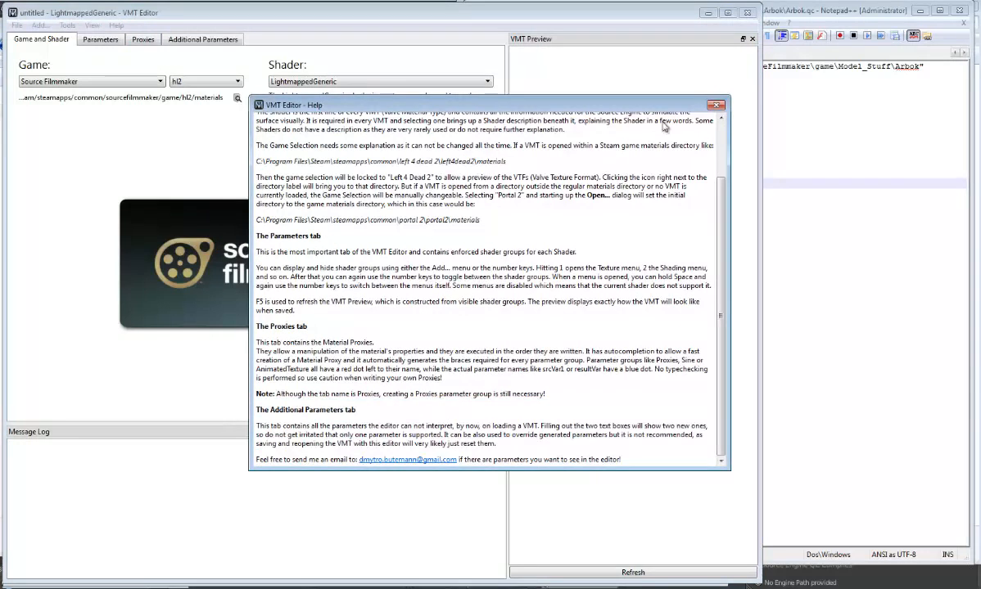
click(716, 105)
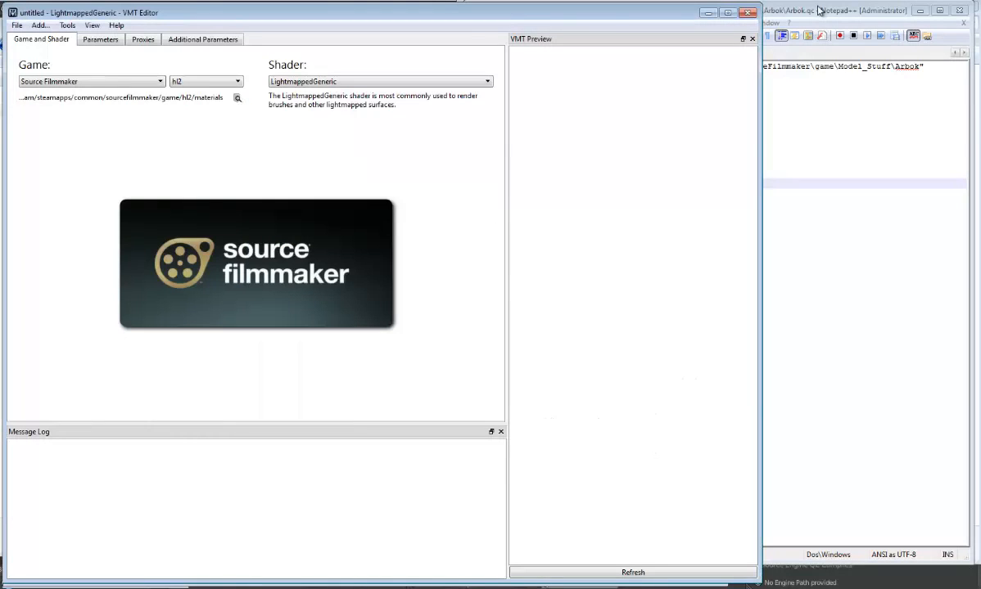
Minimize VMT Editor and bring Arbok.qc in Notepad++ to the front
click(816, 11)
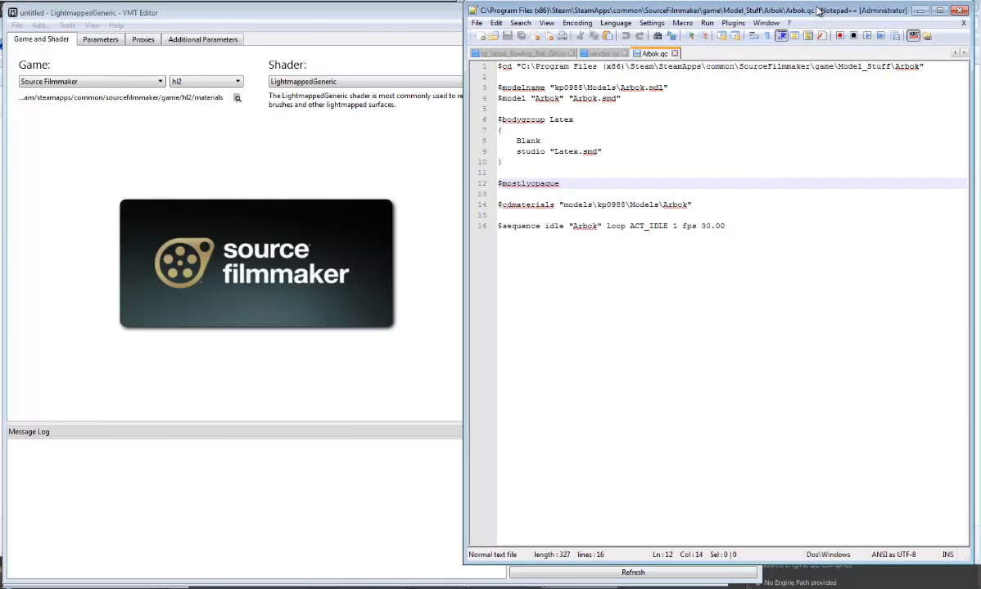
click(443, 7)
click(707, 12)
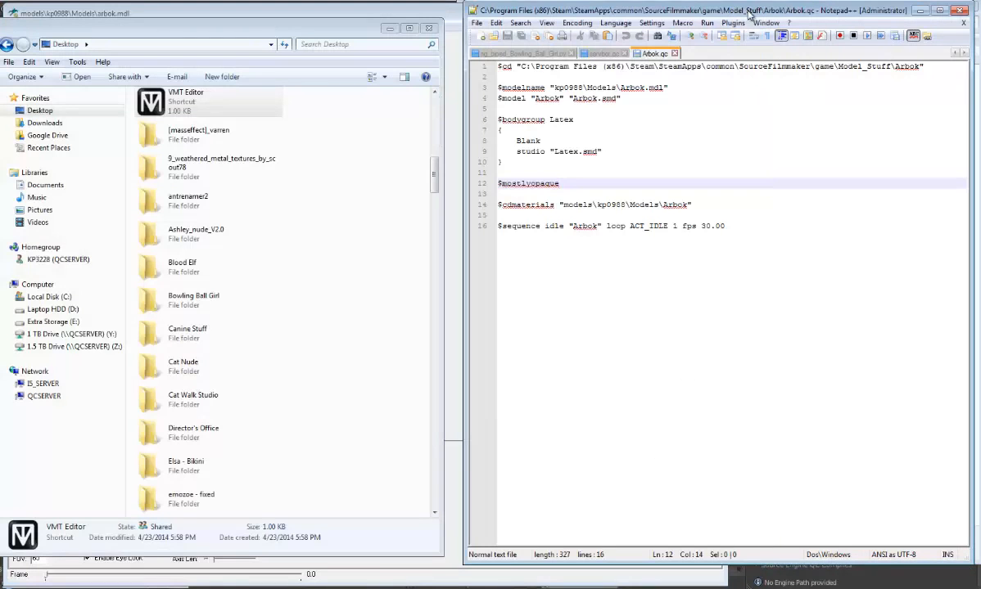
Switch from Notepad++ to the Model_Stuff\Arbok folder and select all PNG textures from body through tongue_bump
click(751, 16)
drag(751, 16, 751, 17)
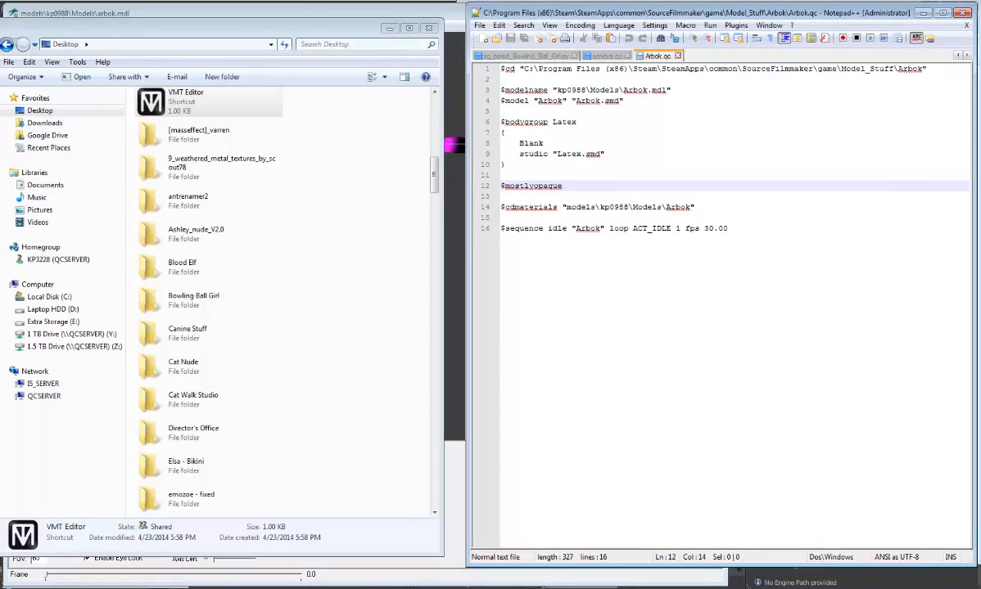
key(alt+Tab)
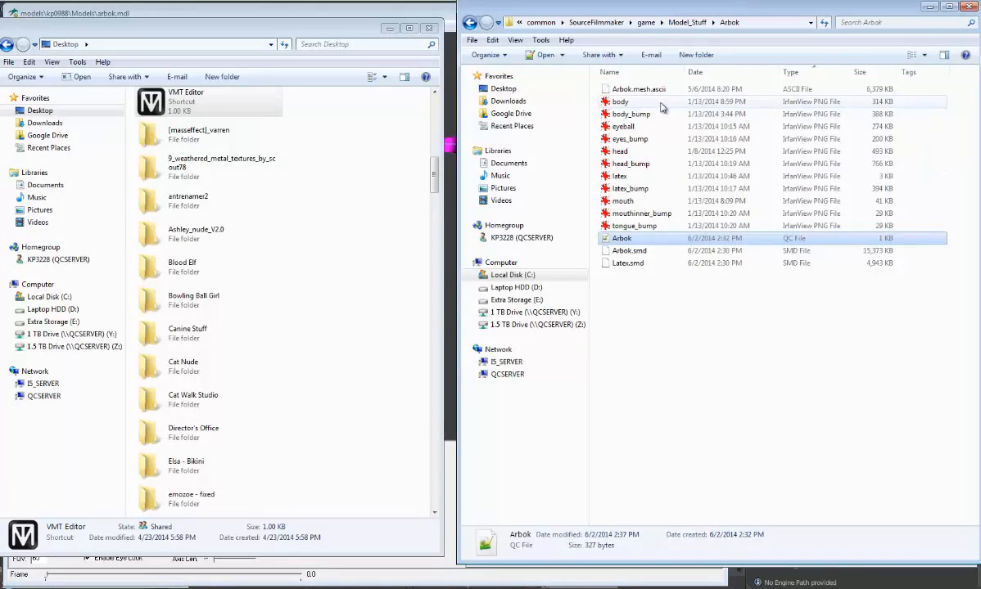
click(630, 102)
shift+click(638, 225)
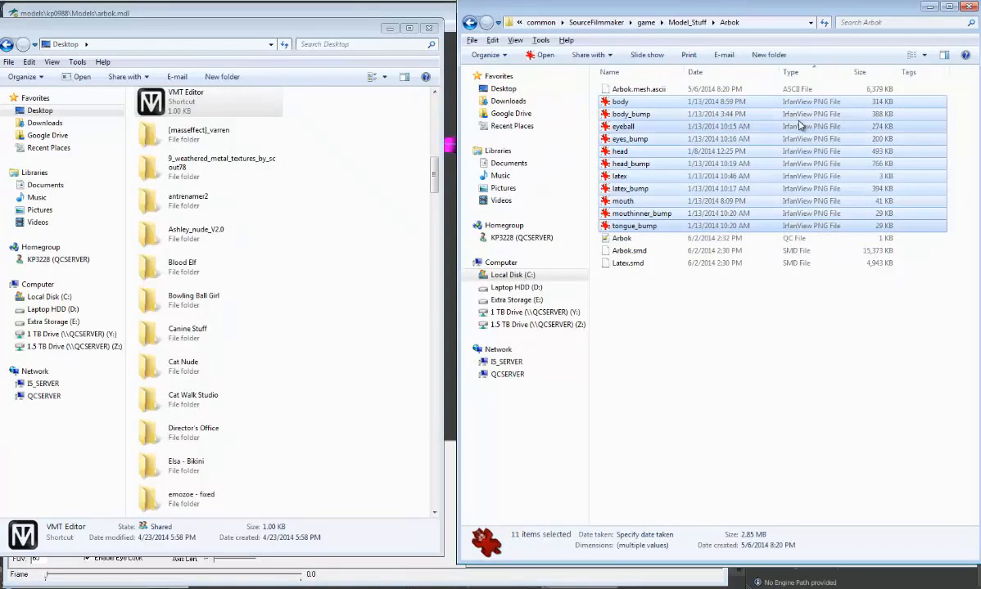
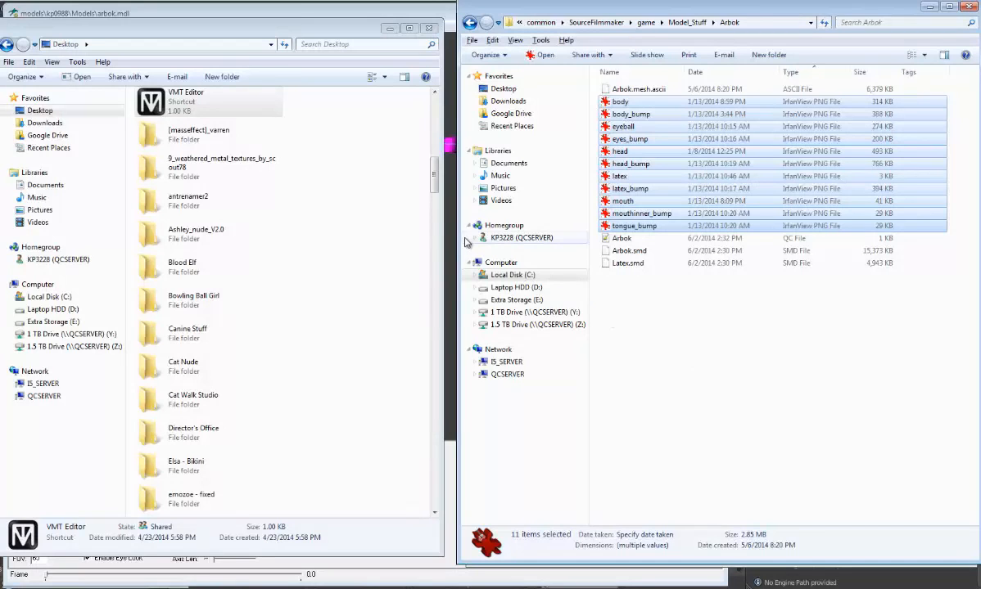
Open a new Explorer window, place it beside the Arbok source folder and show the Desktop folder in it
click(410, 167)
scroll(406, 164, up, 2)
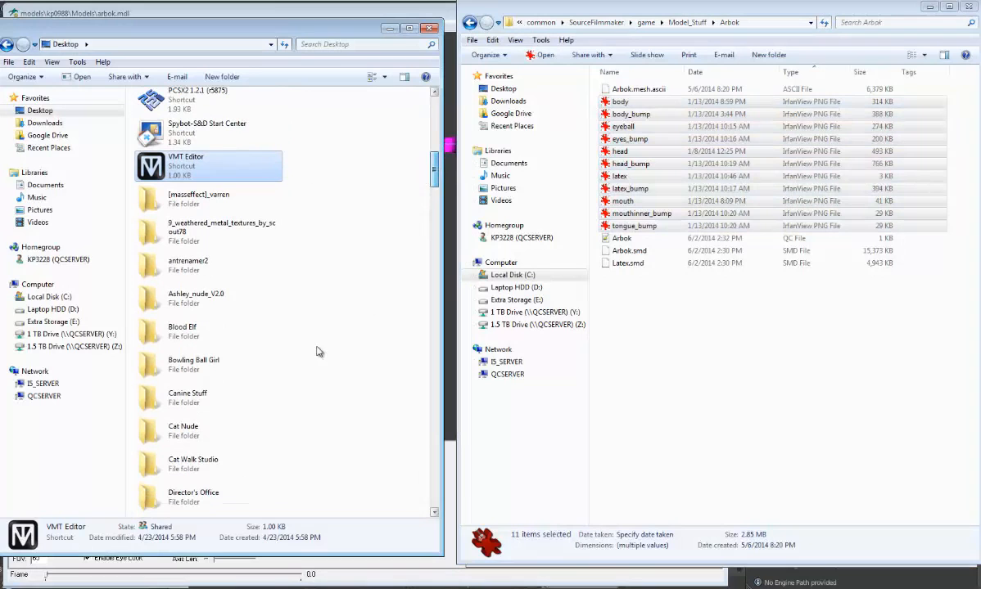
key(super)
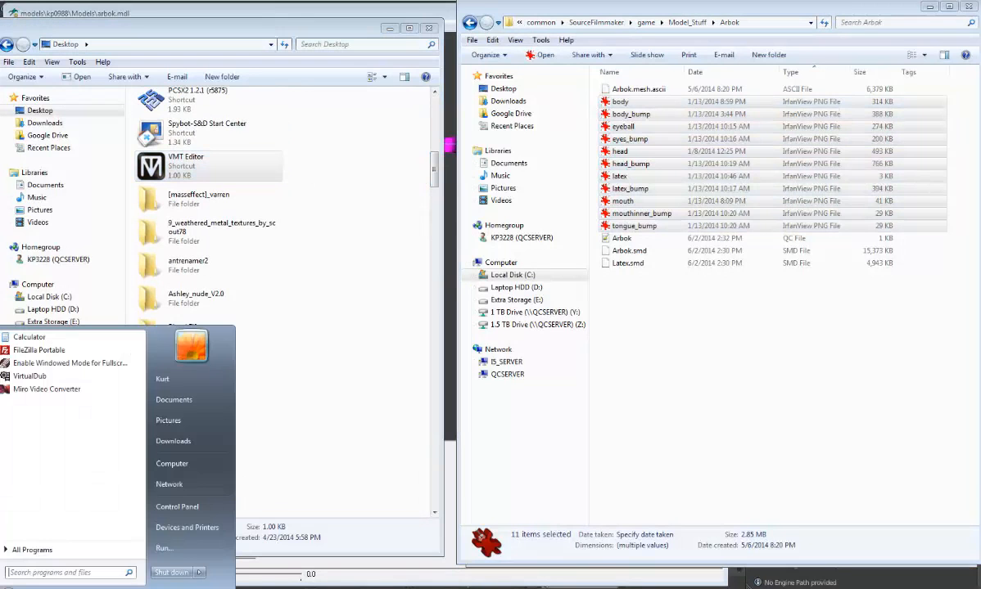
click(205, 466)
drag(352, 42, 356, 22)
click(49, 99)
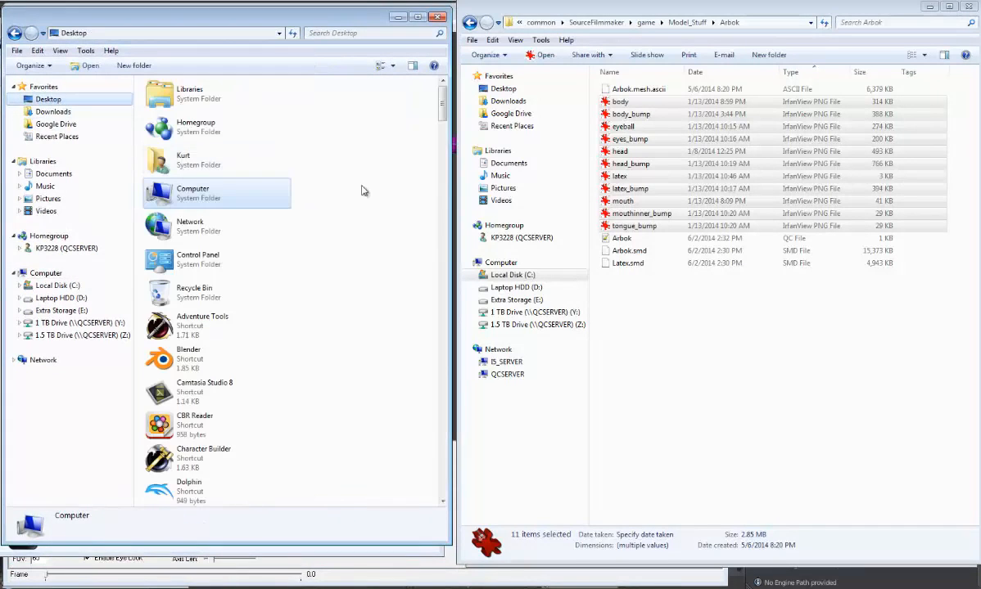
Open the SourceFilmmaker folder from the Desktop and browse to game\usermod\materials
drag(442, 104, 421, 384)
drag(440, 492, 450, 422)
double_click(198, 333)
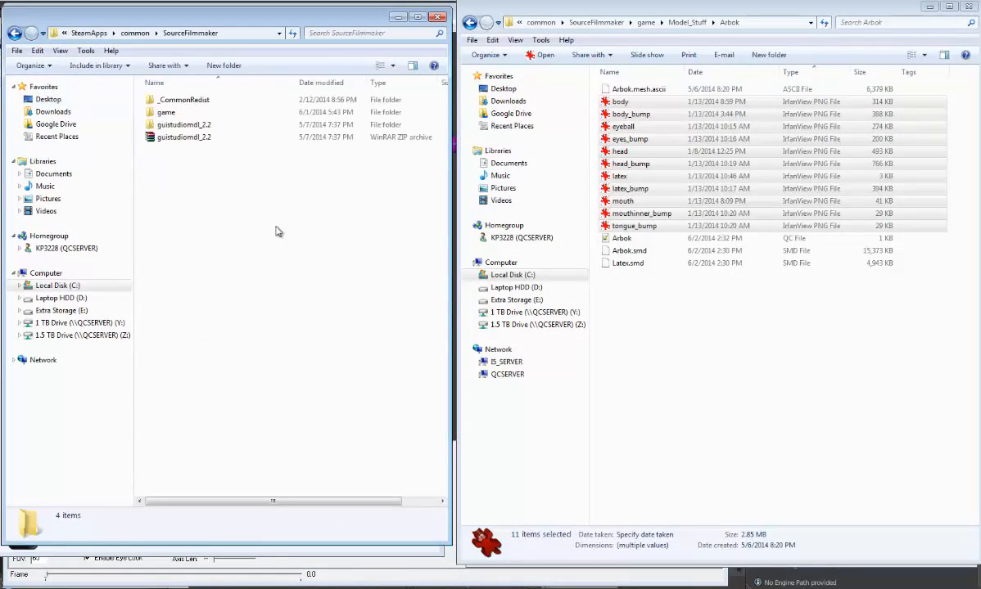
double_click(209, 113)
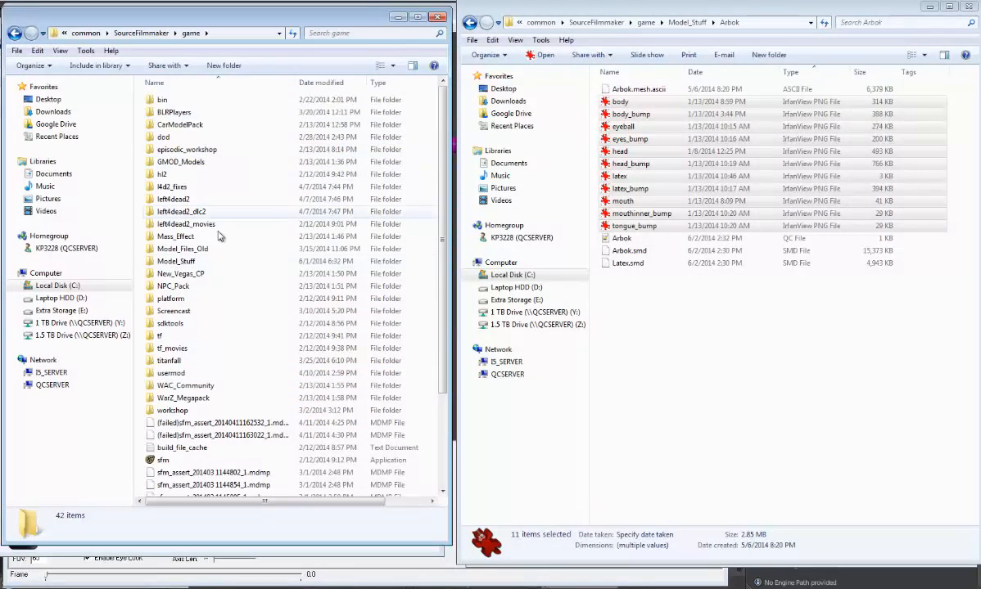
double_click(181, 374)
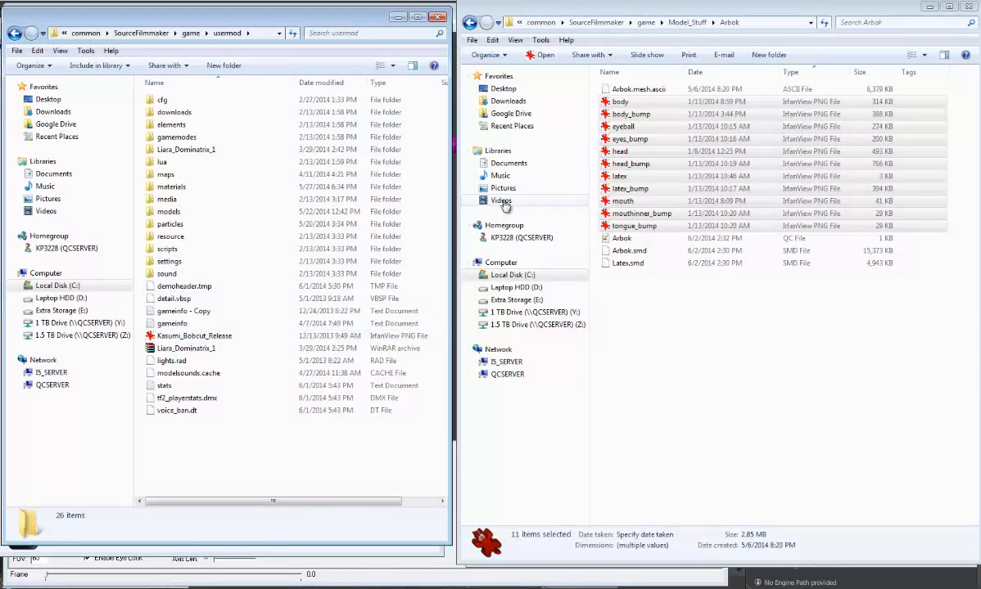
double_click(204, 187)
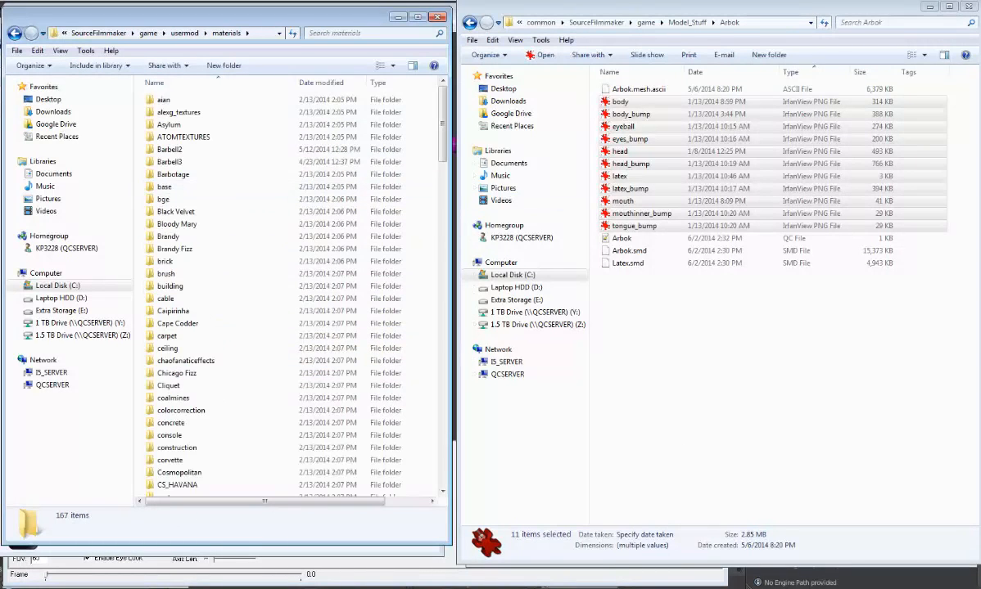
Highlight the $cdmaterials path in Arbok.qc and follow it inside the materials folder to models\kp0988\Models
key(alt+Tab)
drag(568, 207, 697, 210)
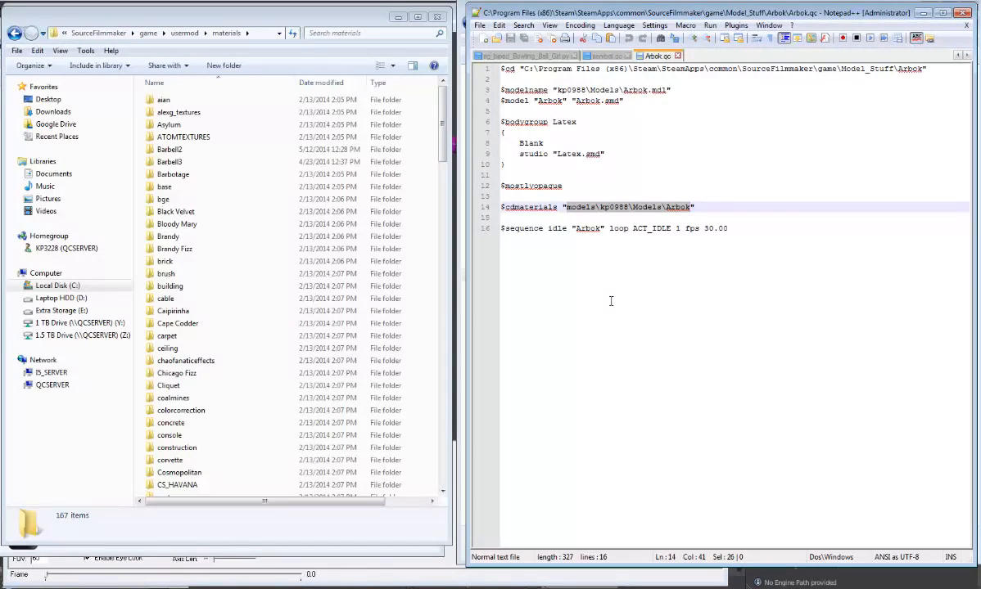
click(186, 287)
text(mo)
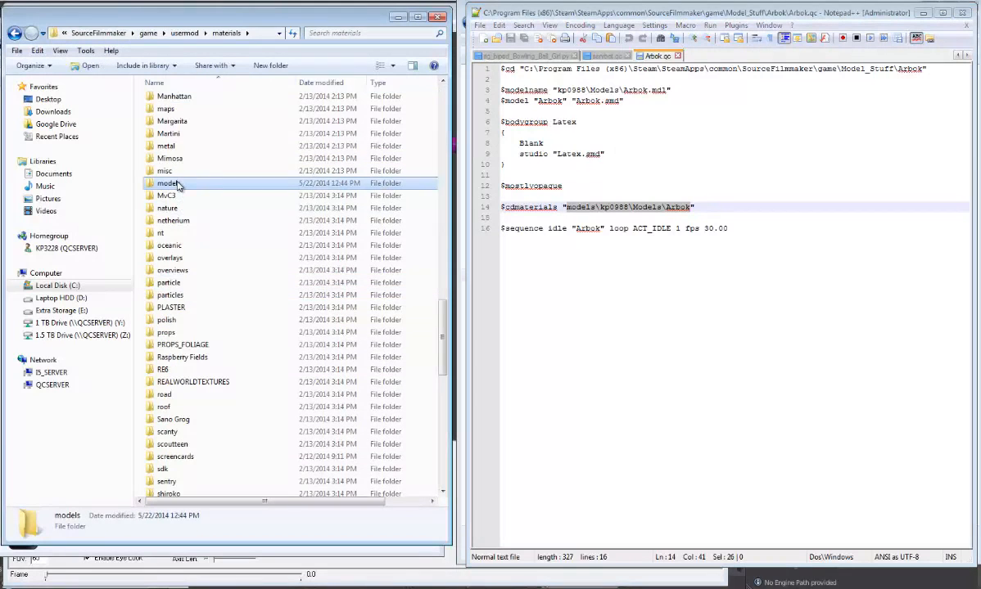
double_click(178, 185)
text(kp)
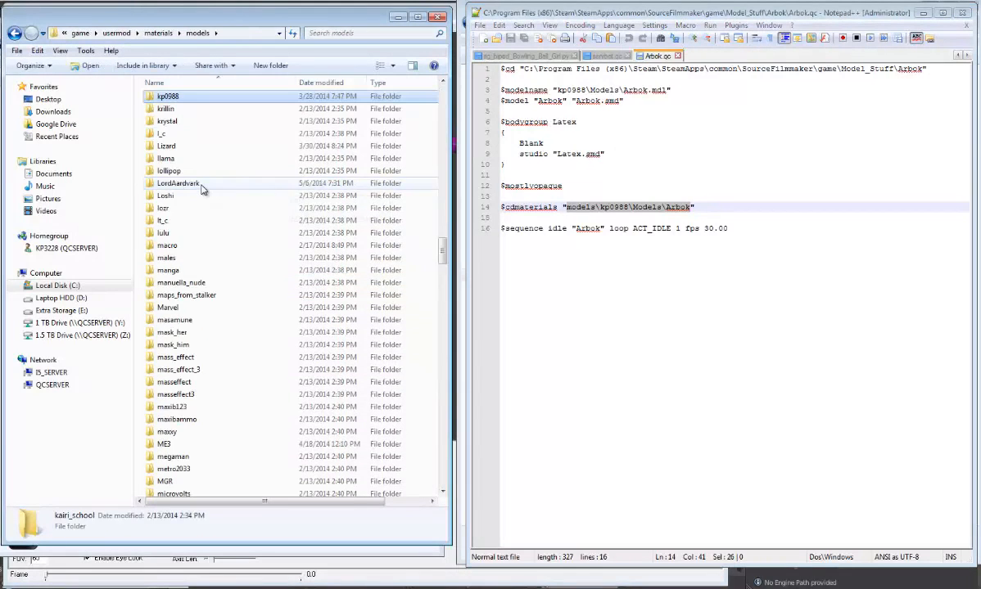
key(Return)
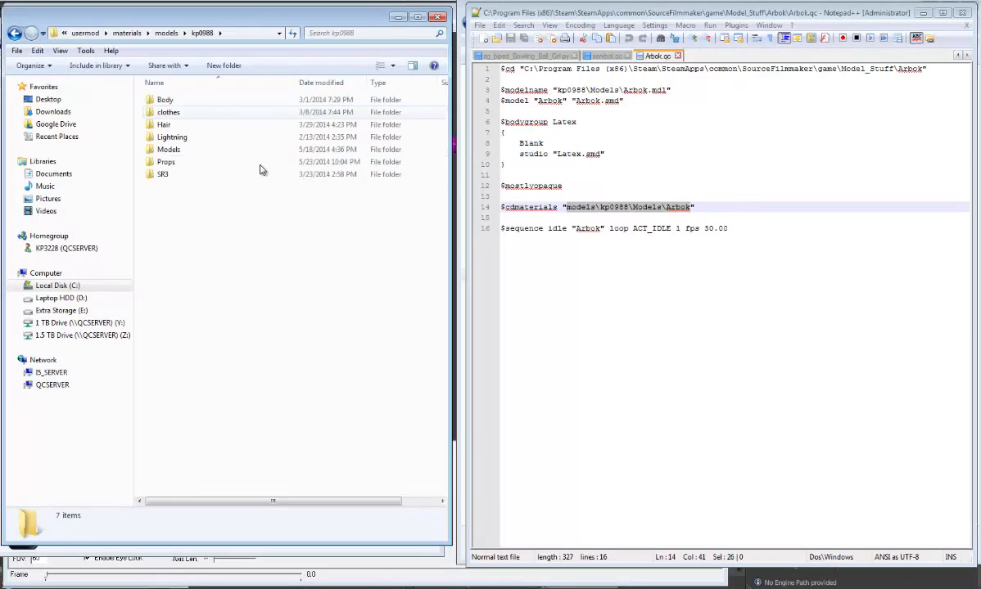
double_click(186, 149)
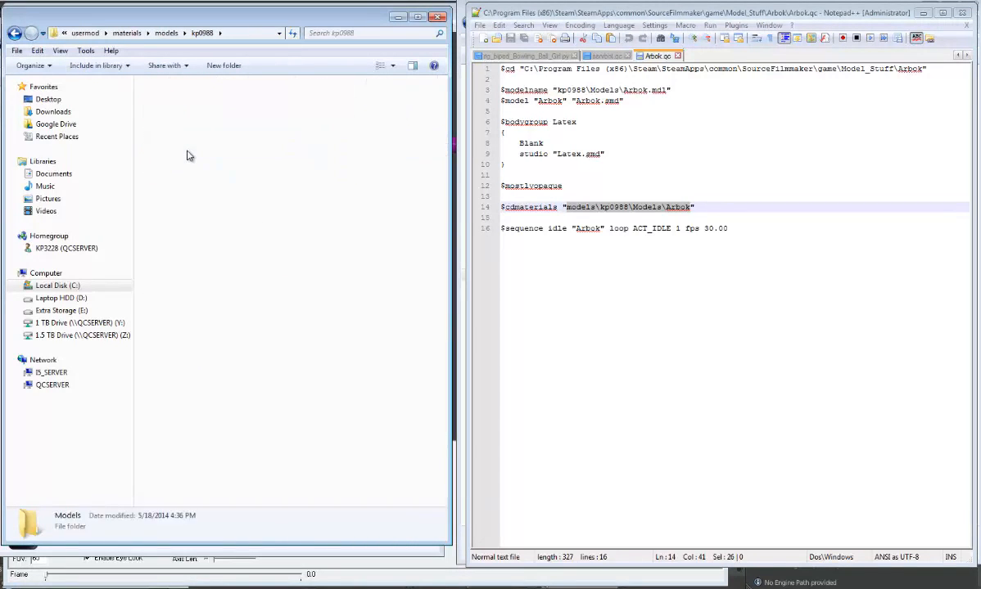
Create a folder named Arbok inside kp0988\Models and open it
right_click(174, 453)
mouse_move(291, 423)
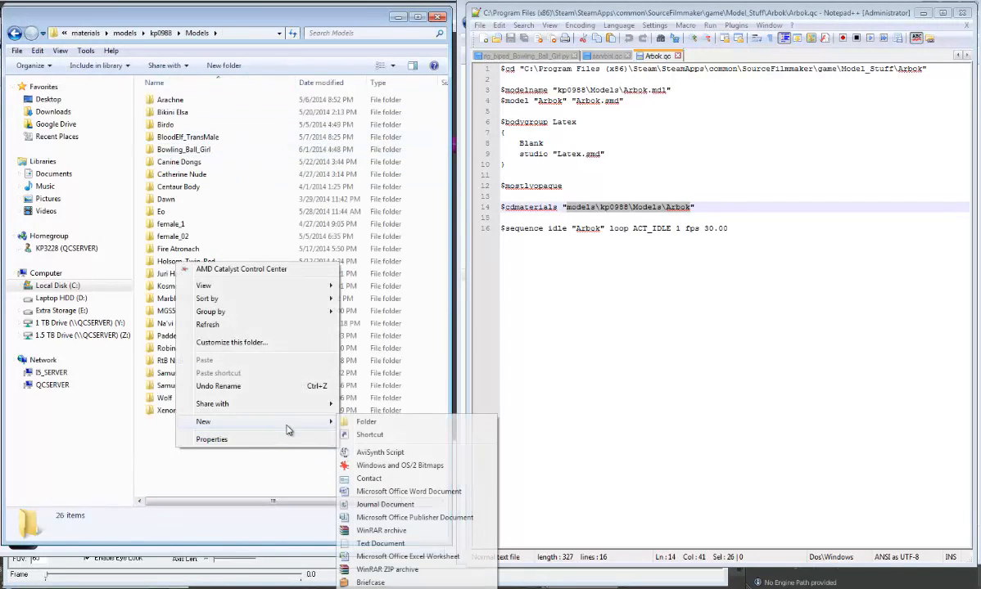
click(417, 422)
text(Arbo)
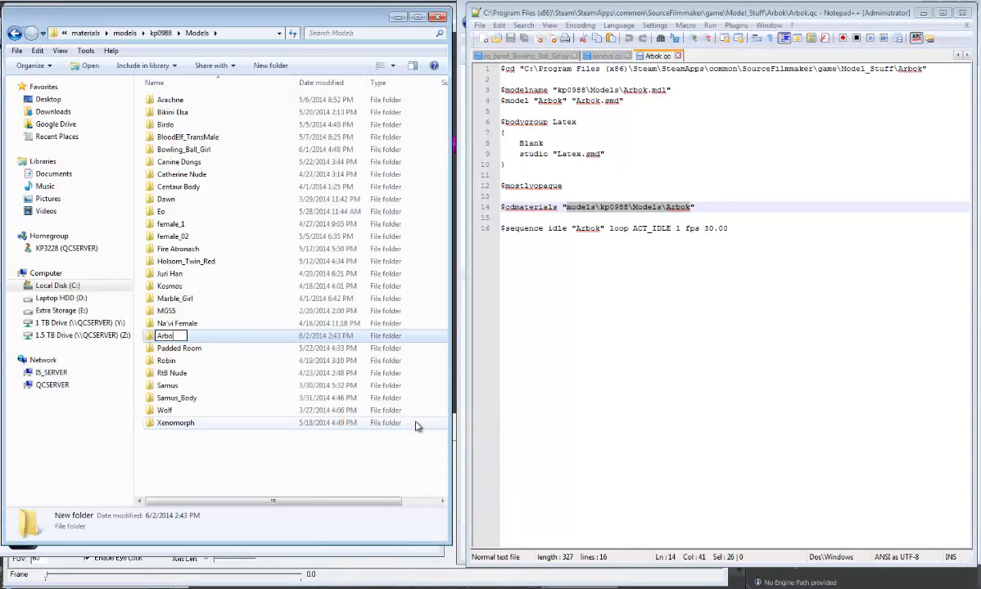
text(k)
key(Return)
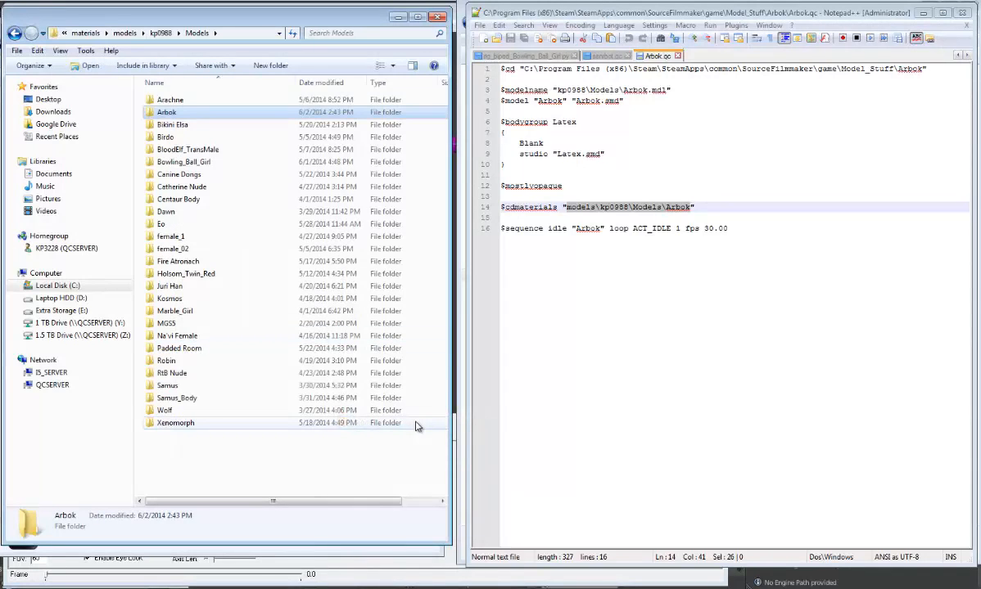
double_click(194, 114)
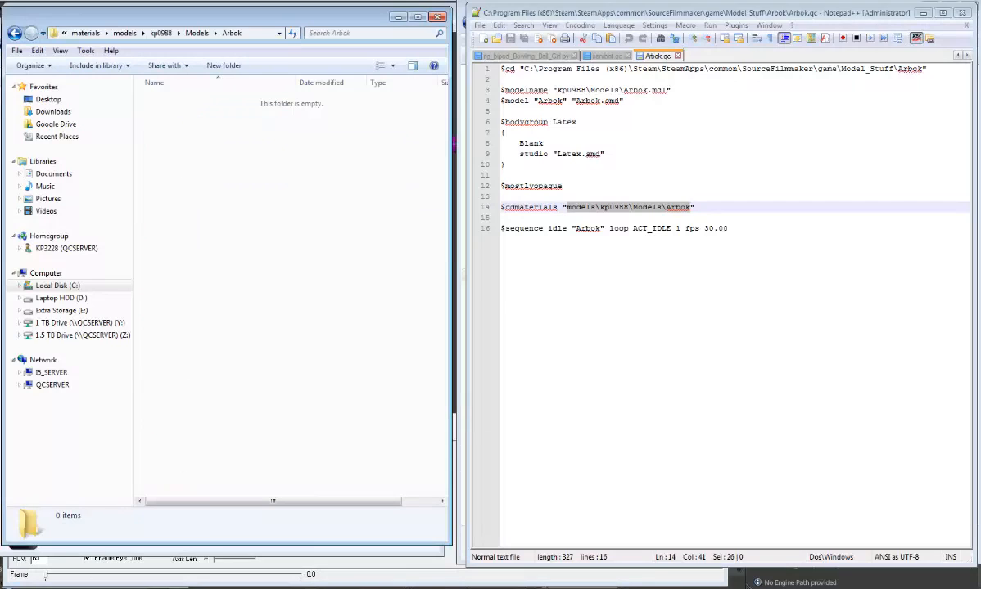
Copy the selected PNG textures from Model_Stuff\Arbok into the new Arbok materials folder and minimize the source folder window
key(alt+Tab)
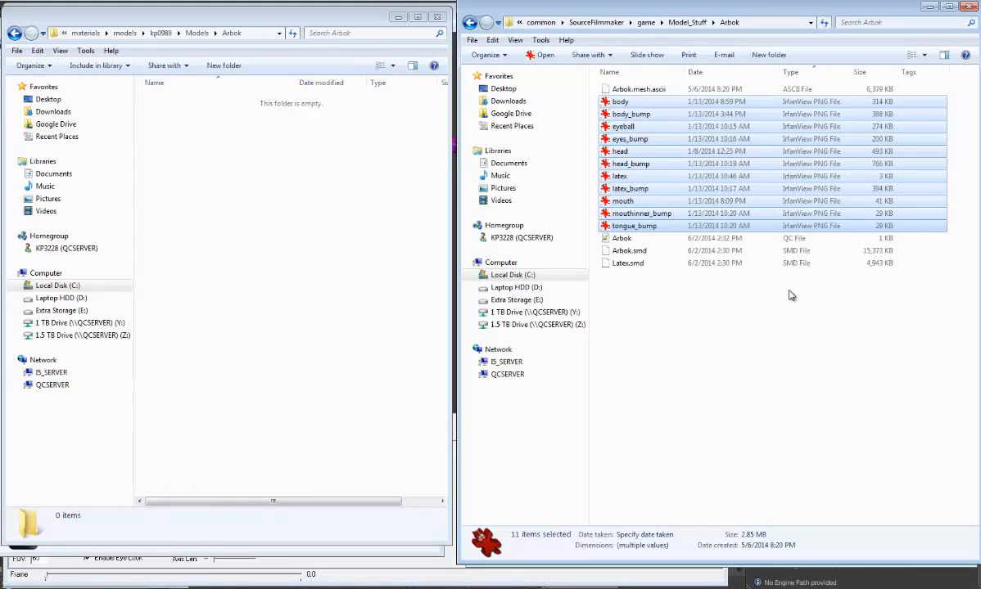
right_drag(622, 122, 303, 186)
click(305, 183)
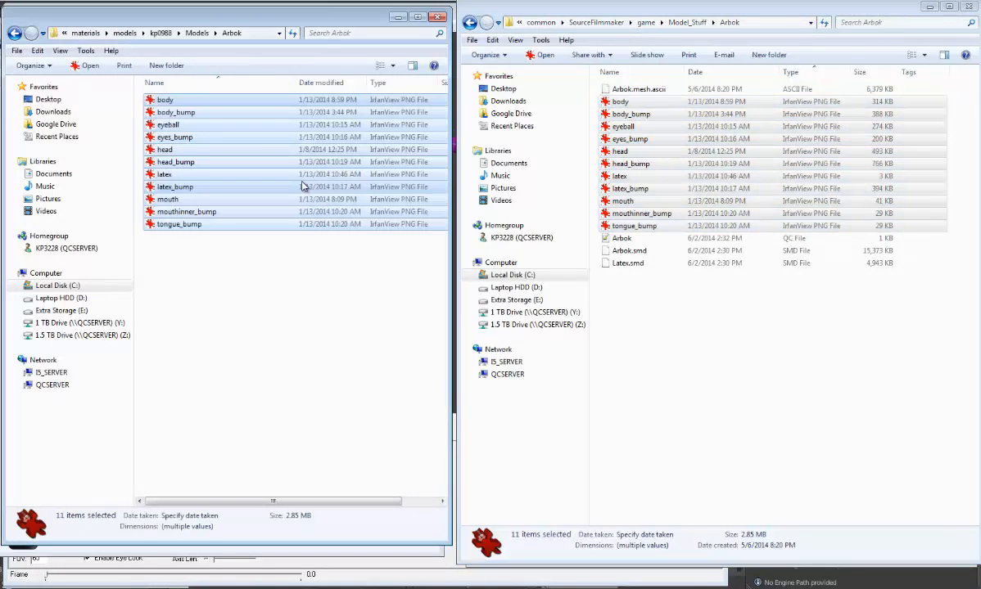
click(929, 6)
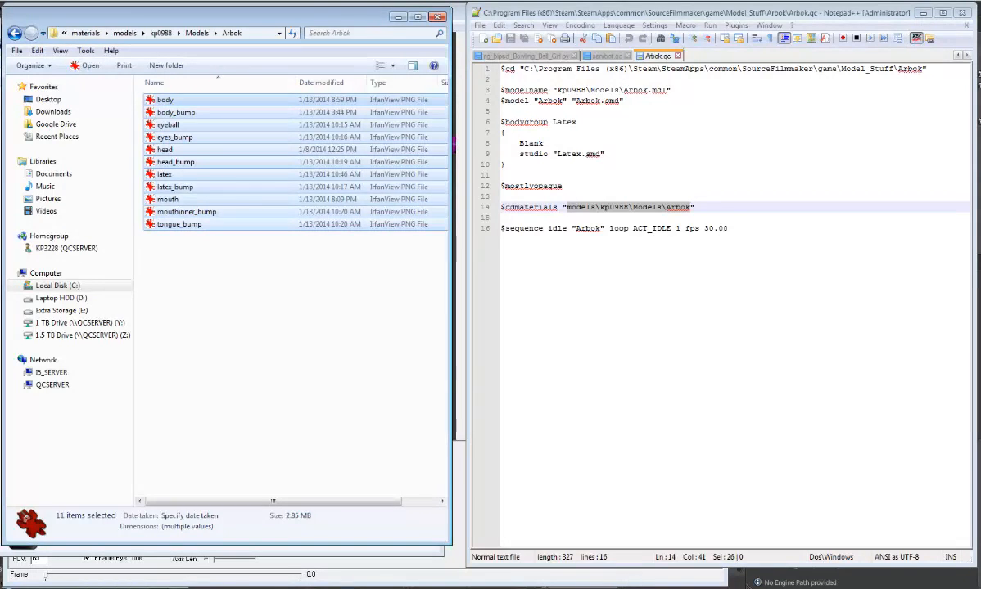
Show the model information for arbok.mdl in the Model Viewer and examine the loaded VMTs, materials list and untextured mesh
click(580, 588)
drag(410, 331, 380, 300)
click(85, 448)
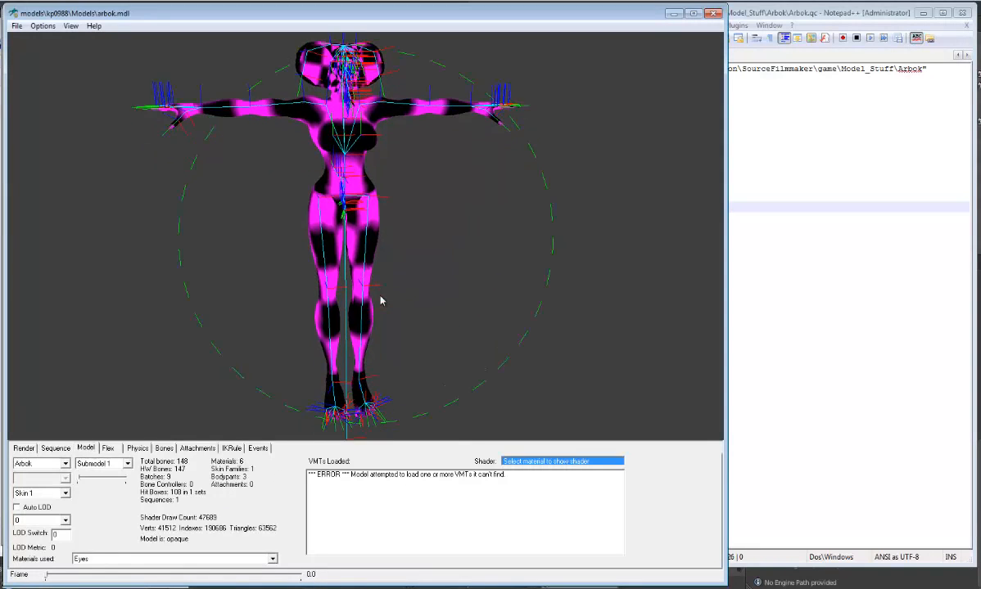
click(446, 476)
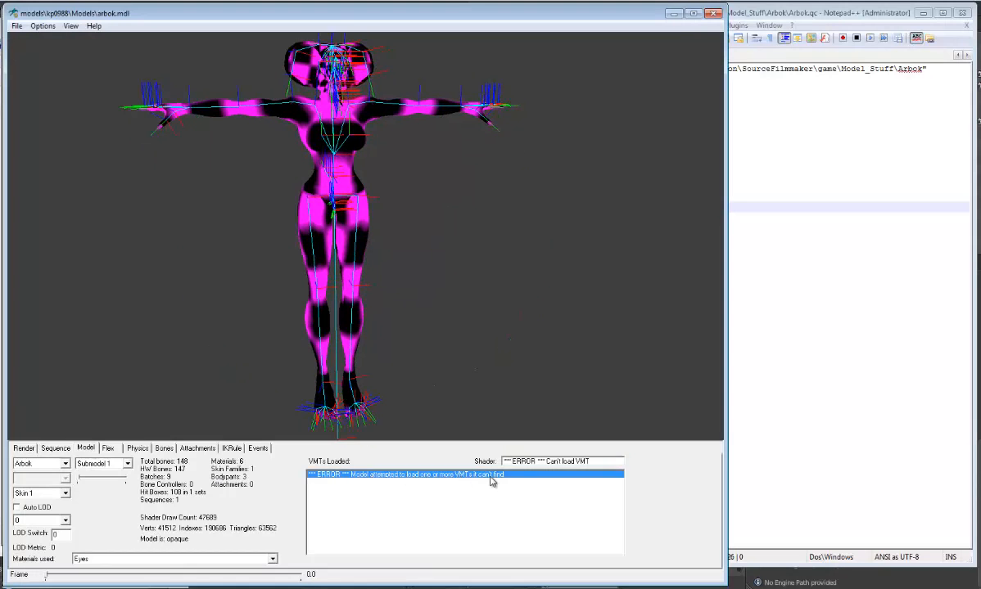
drag(270, 186, 297, 188)
middle_drag(326, 186, 317, 185)
right_drag(319, 187, 304, 175)
drag(303, 175, 303, 173)
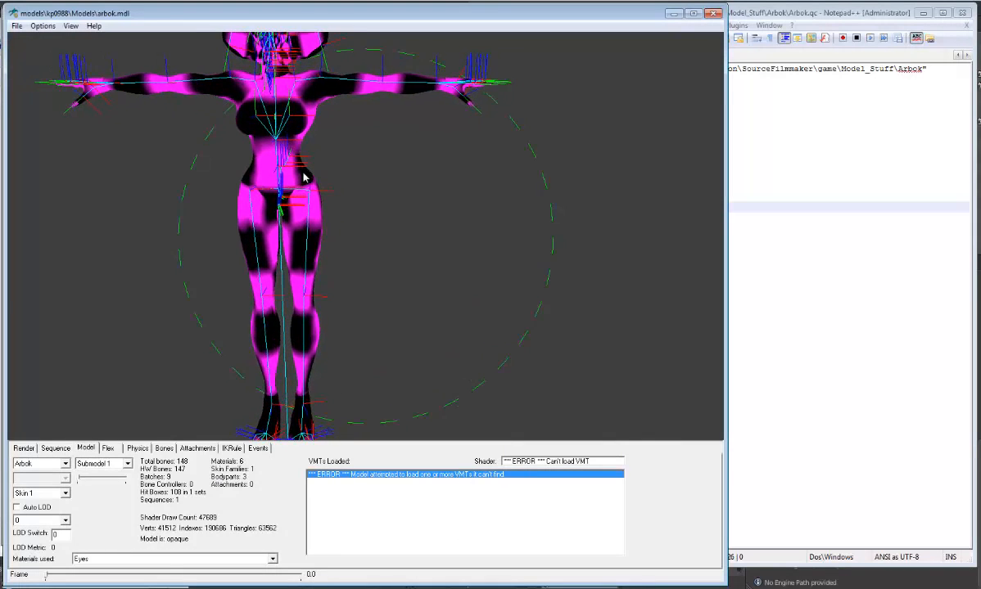
click(221, 560)
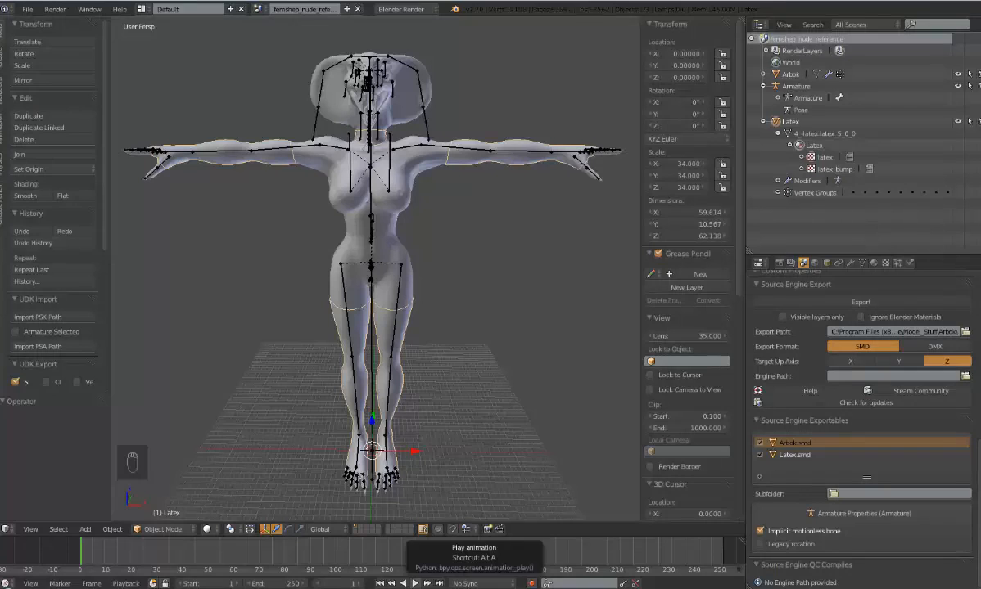
Expand the Arbok object in Blender's outliner and compare its material names with the Model Viewer's list of used materials
click(764, 74)
scroll(844, 147, down, 1)
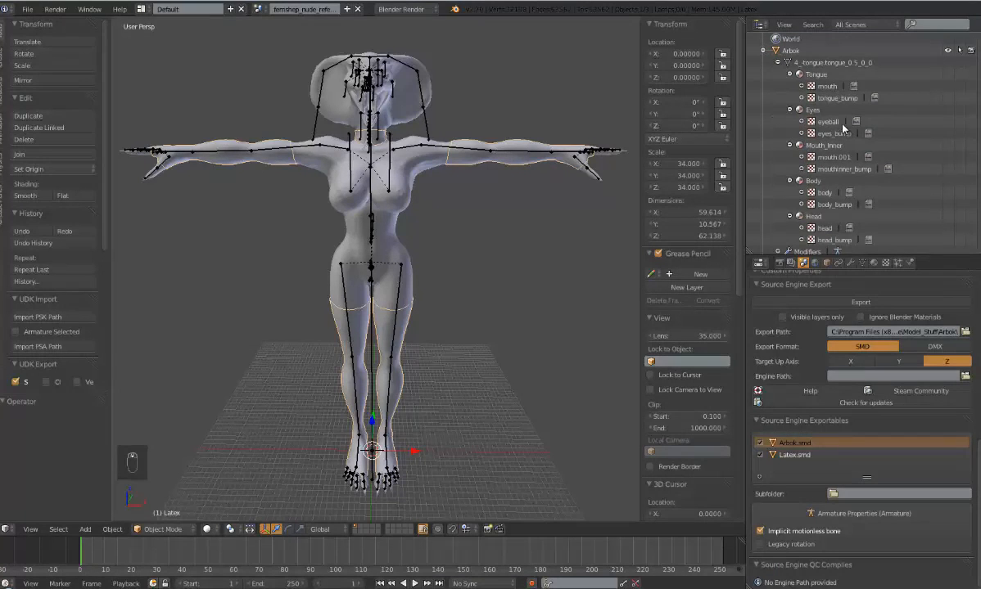
scroll(843, 127, down, 1)
key(alt+Tab)
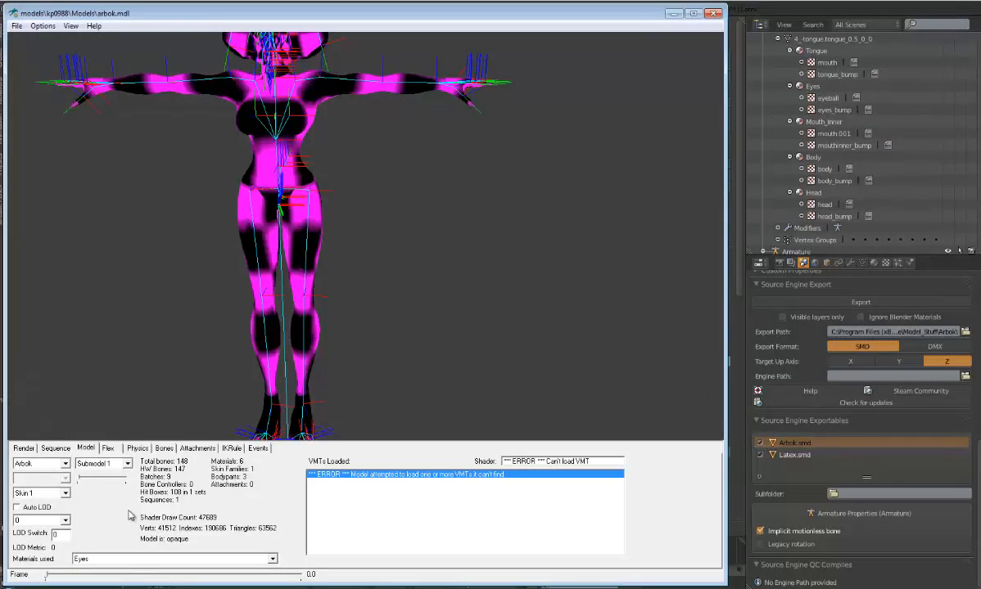
click(121, 560)
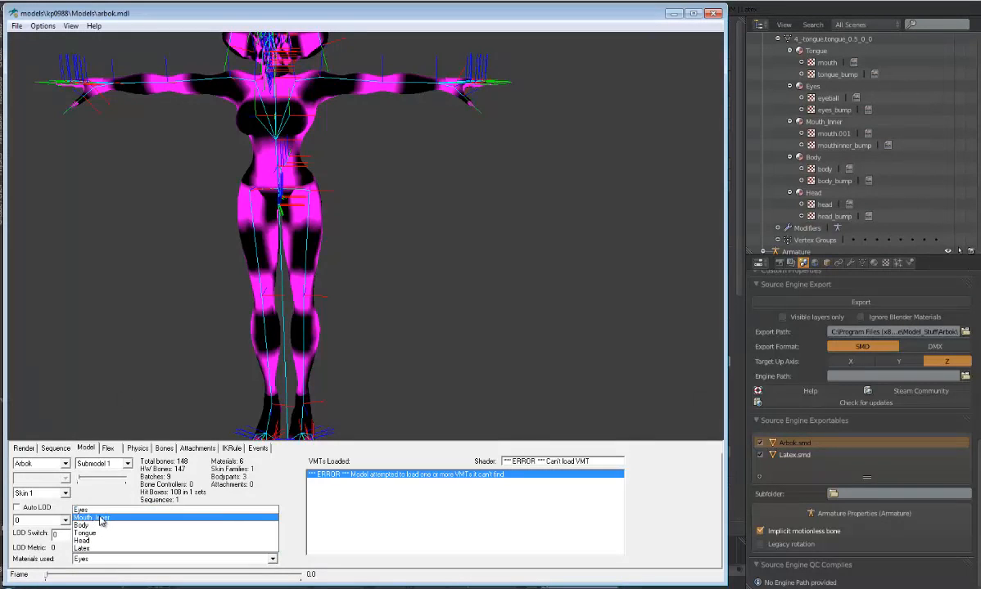
click(287, 259)
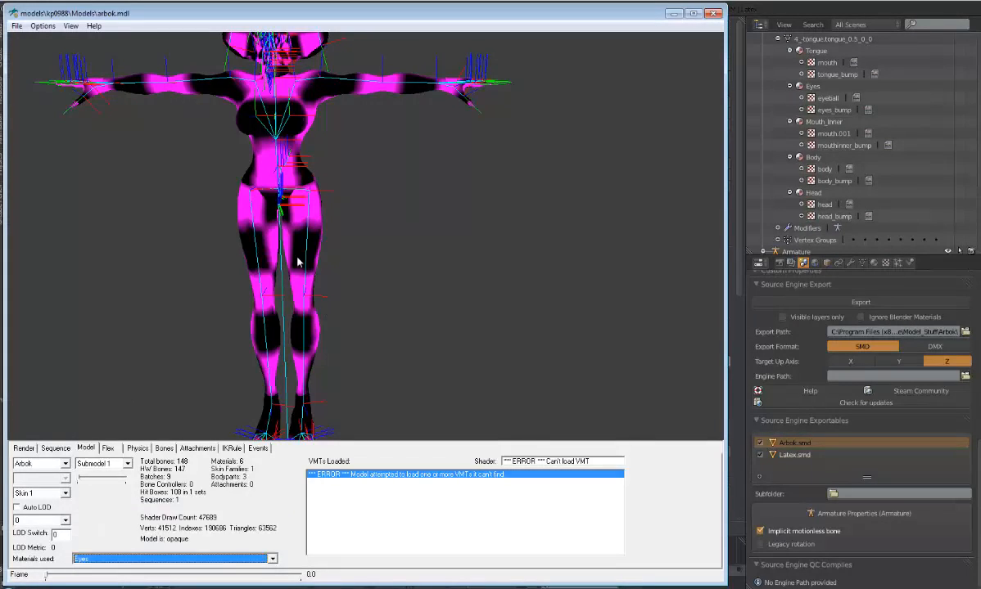
drag(286, 259, 313, 256)
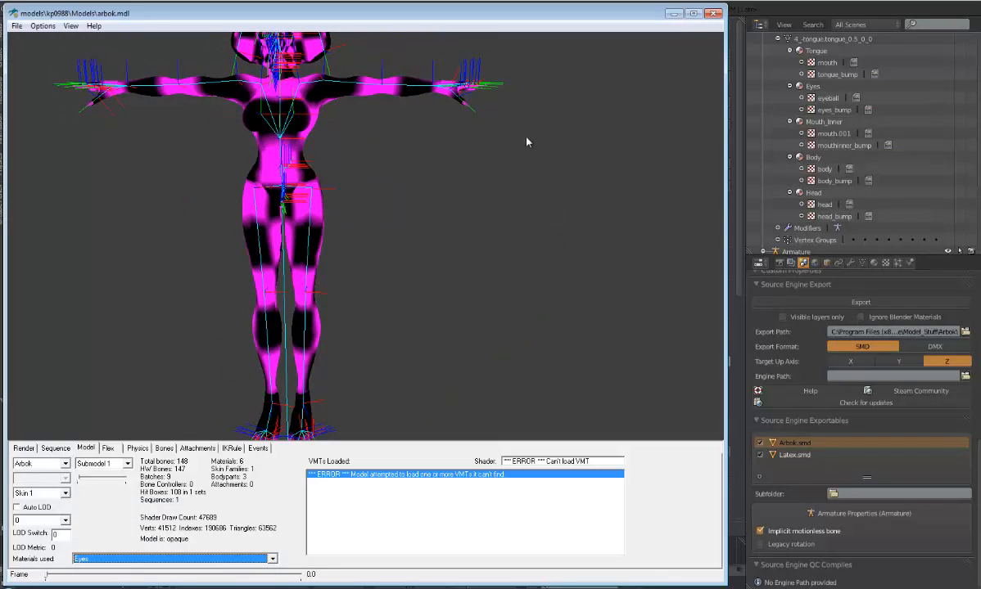
Recentre the Arbok model, narrow the Model Viewer window and place the Arbok materials folder window beside it
drag(507, 100, 541, 105)
middle_drag(383, 176, 392, 177)
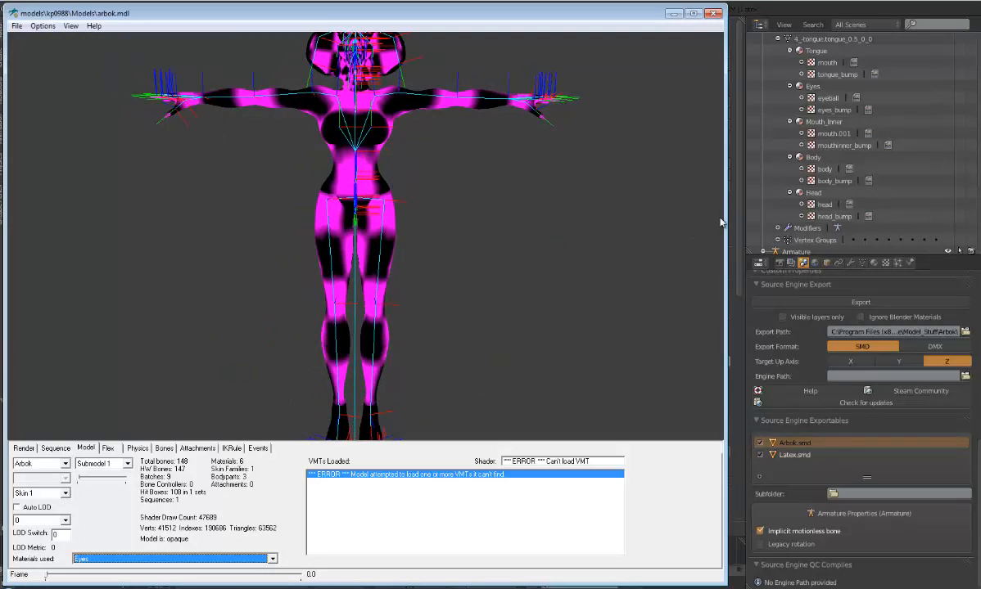
drag(708, 218, 577, 219)
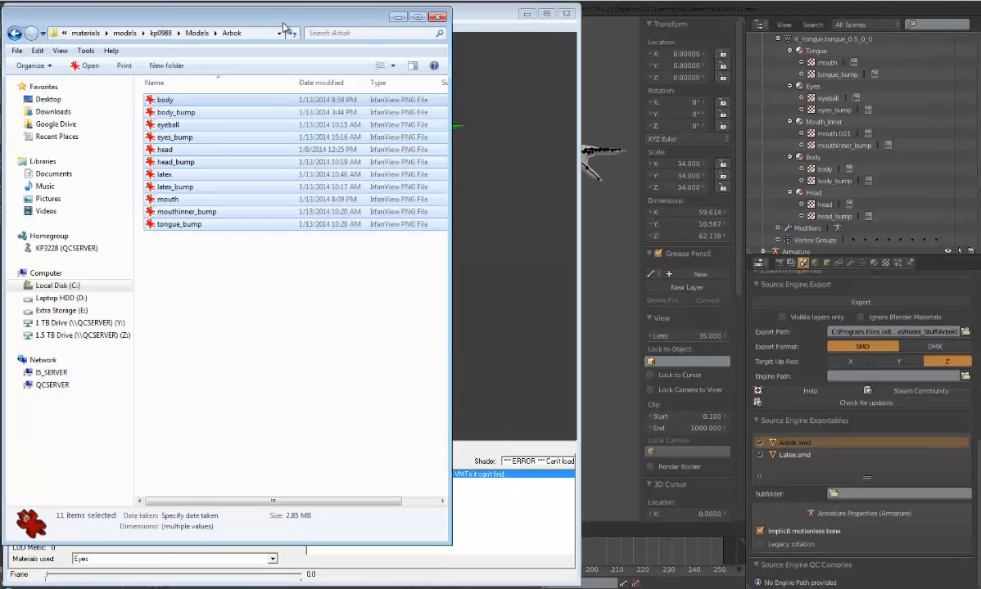
drag(284, 27, 815, 25)
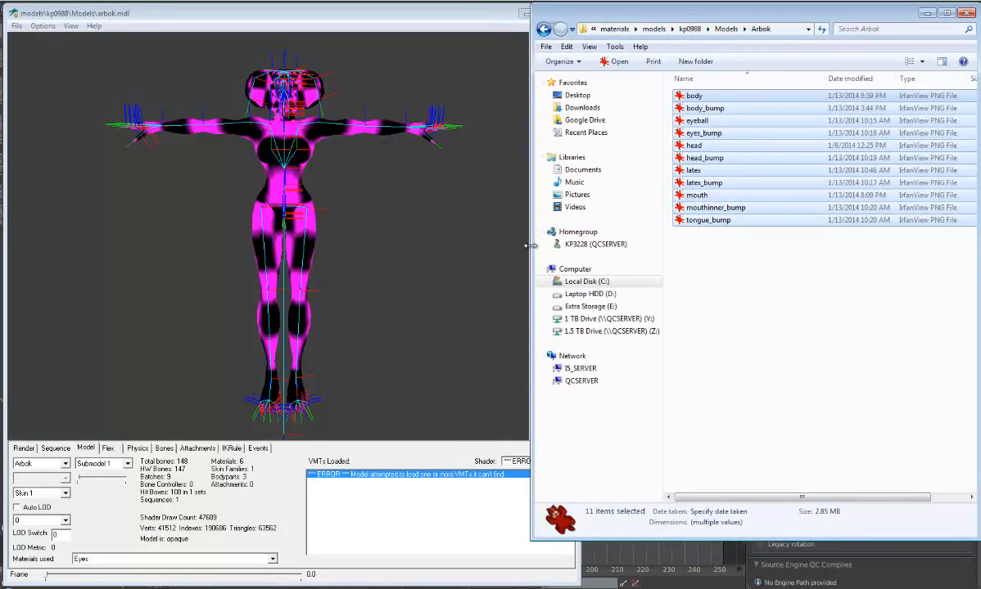
Rename the eyeball texture in the Arbok materials folder to eyes, matching the Eyes entry in the model's list of used materials
drag(530, 246, 509, 246)
click(783, 338)
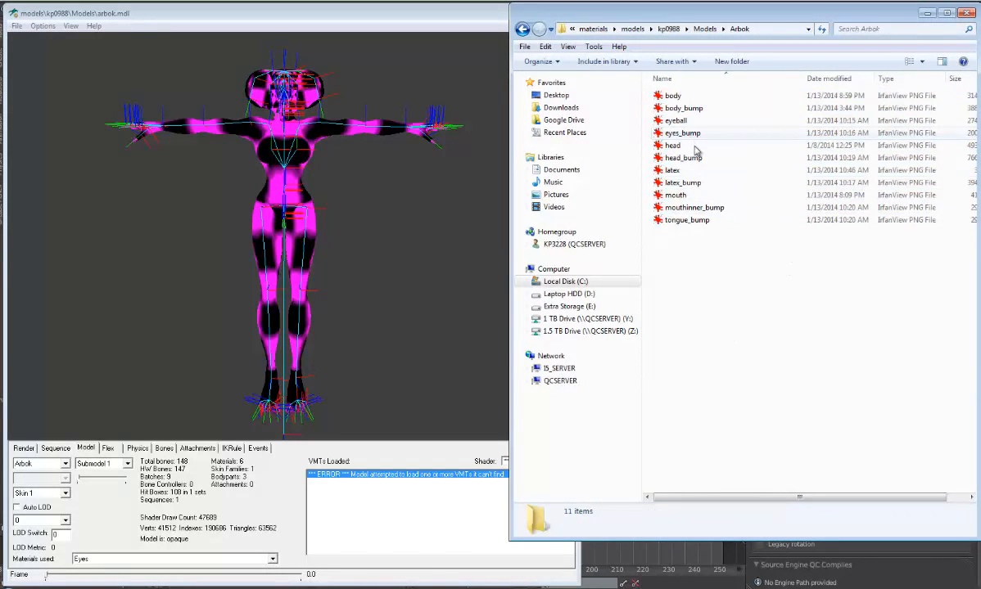
click(204, 558)
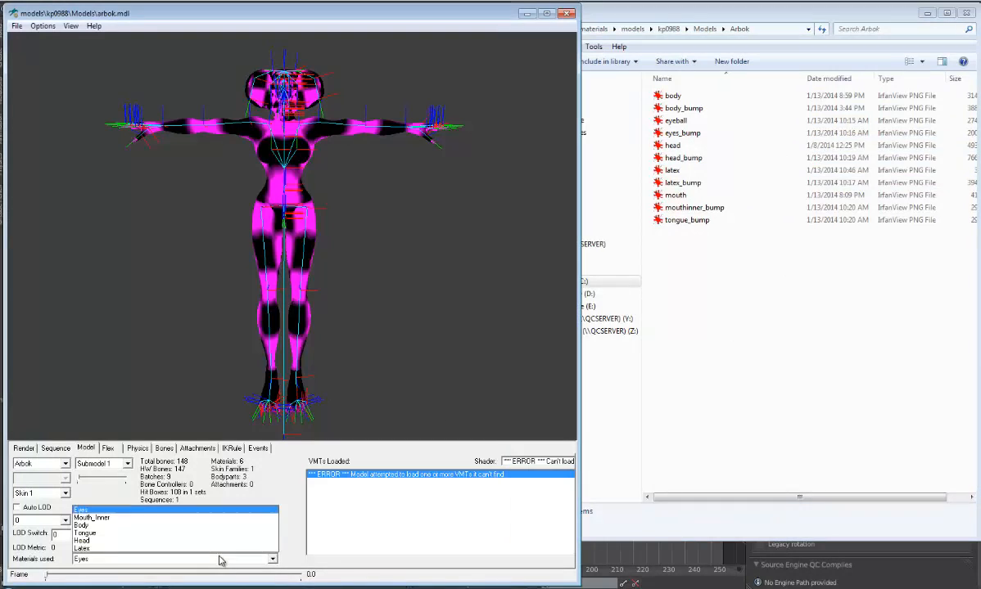
click(696, 125)
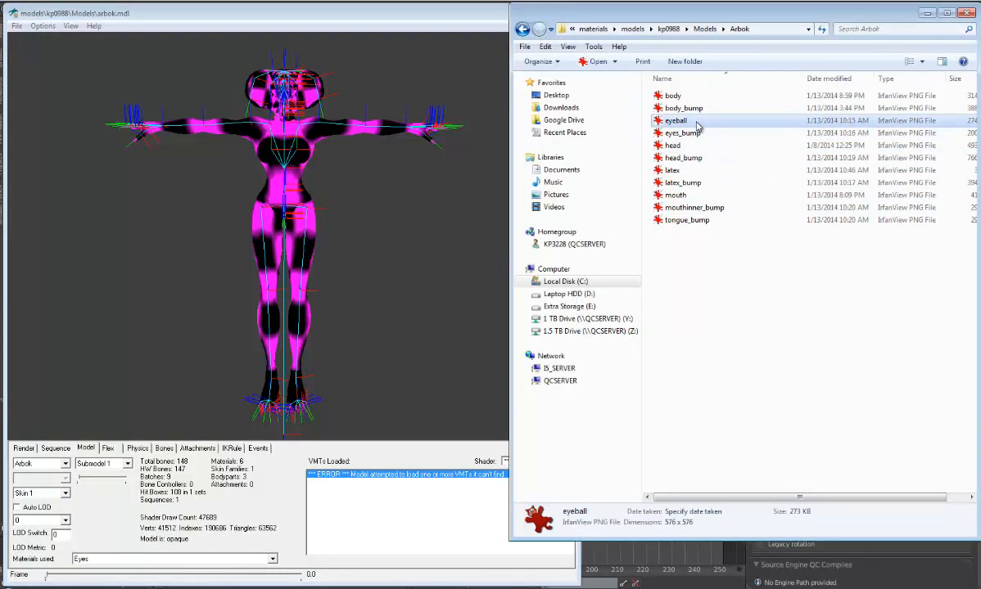
click(695, 122)
key(BackSpace)
key(BackSpace)
key(BackSpace)
key(BackSpace)
key(Return)
Check the model's list of used materials and rename the mouth texture to mouth_inner
click(230, 568)
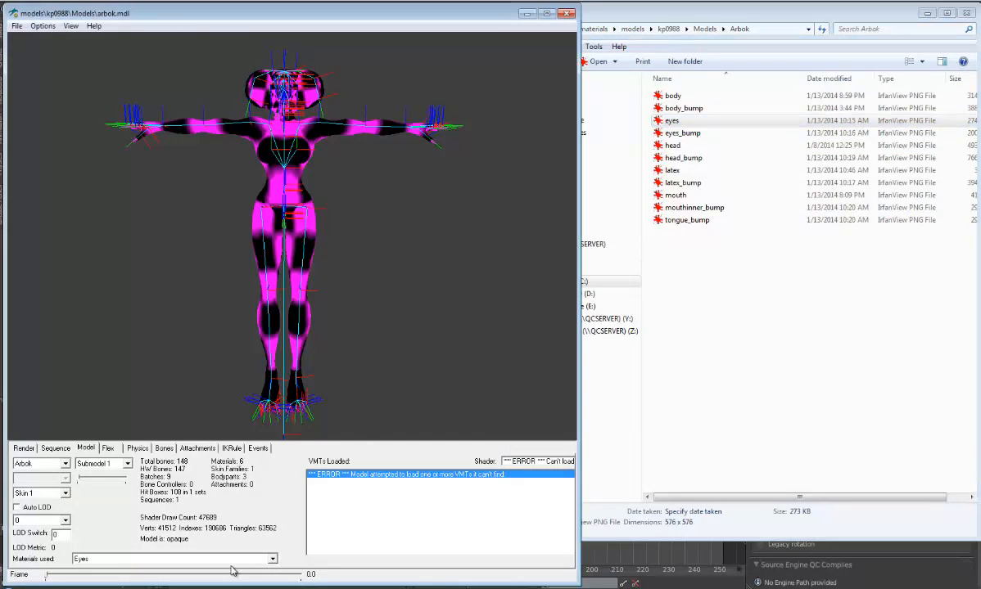
click(226, 563)
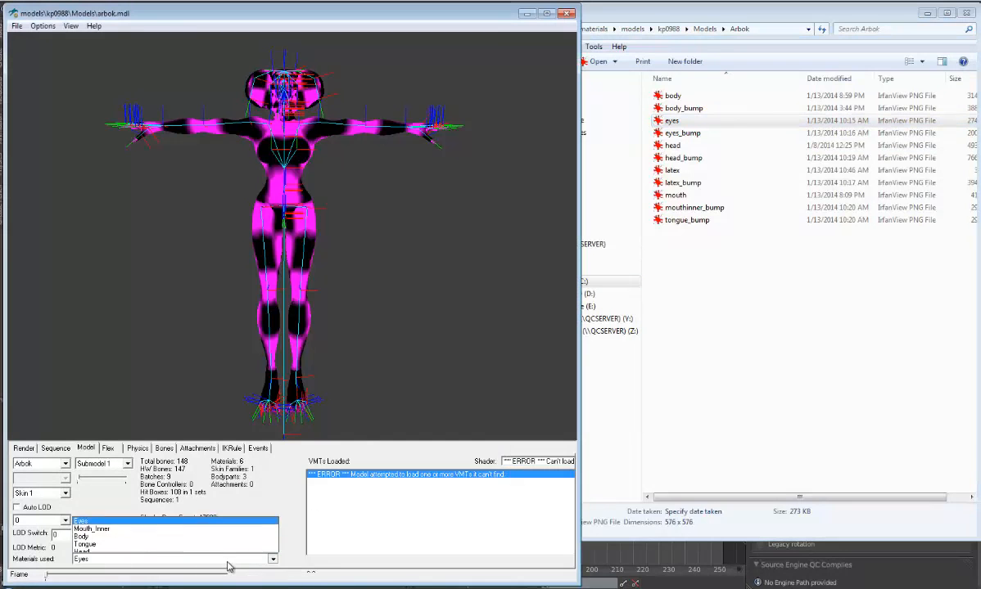
click(702, 198)
click(700, 197)
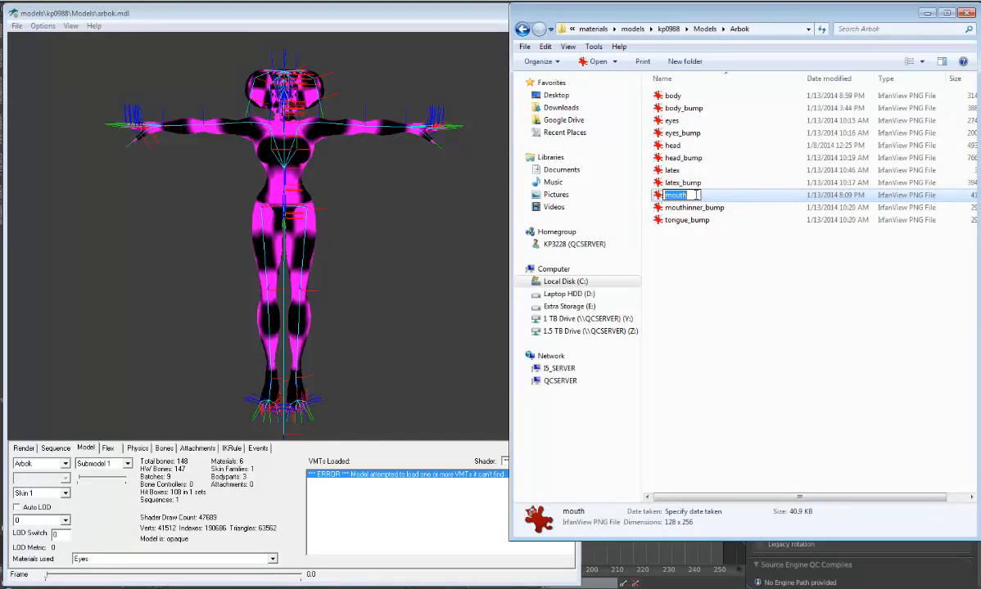
click(695, 195)
text(_inner)
key(Return)
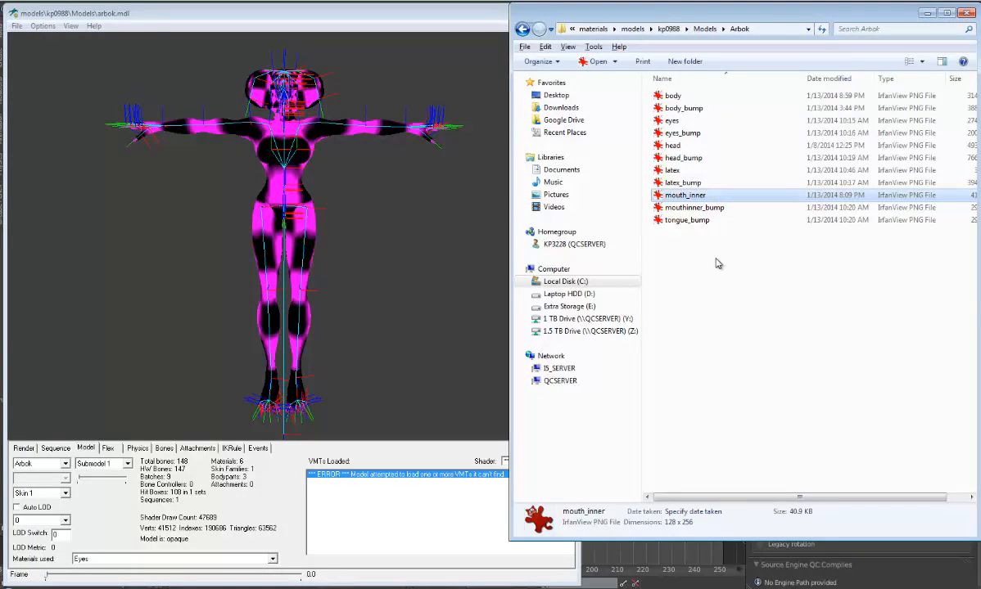
Duplicate the mouth_inner texture in the same folder and name the copy tongue
key(ctrl+c)
key(ctrl+v)
key(F2)
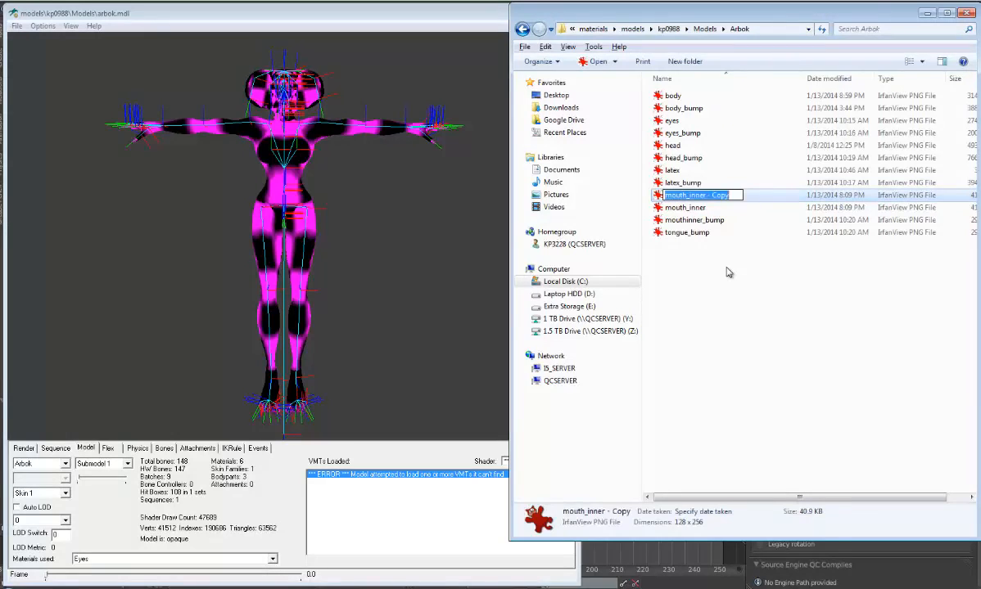
text(tongue)
key(Return)
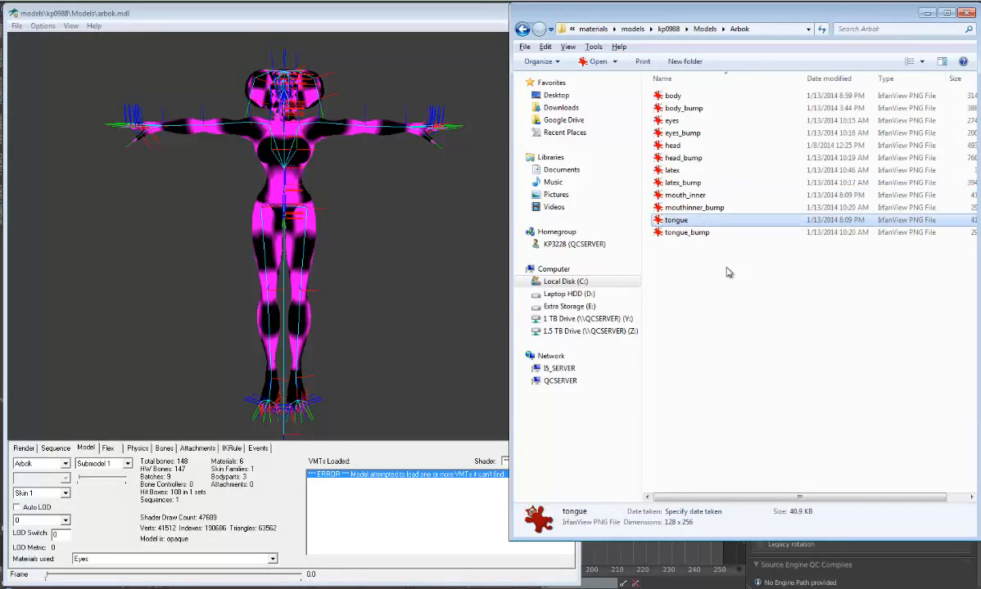
Check the Tongue and Mouth_Inner textures in Blender's outliner, and compare the folder's file names with the Model Viewer's used materials
key(alt+Tab)
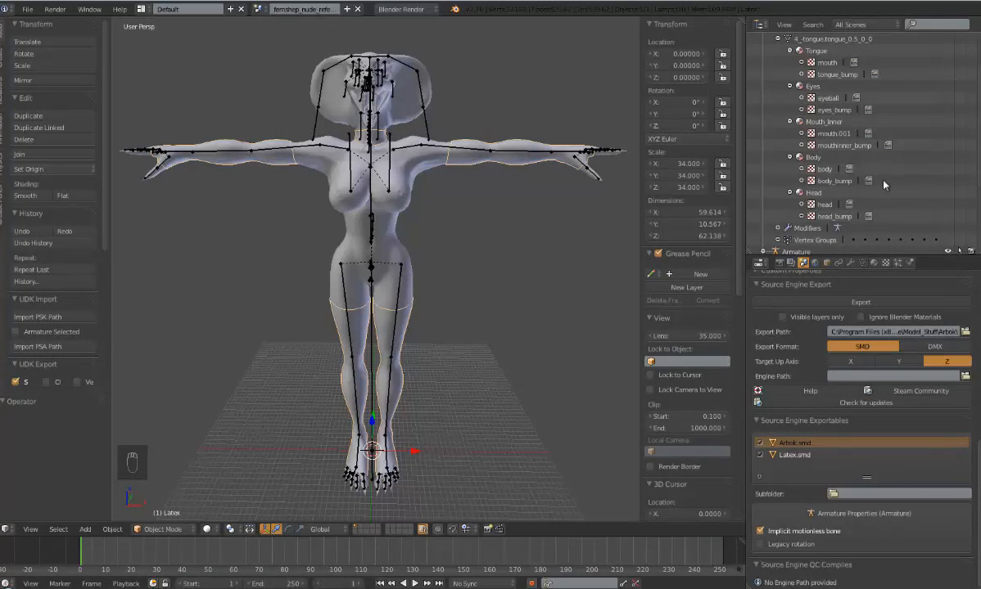
click(830, 66)
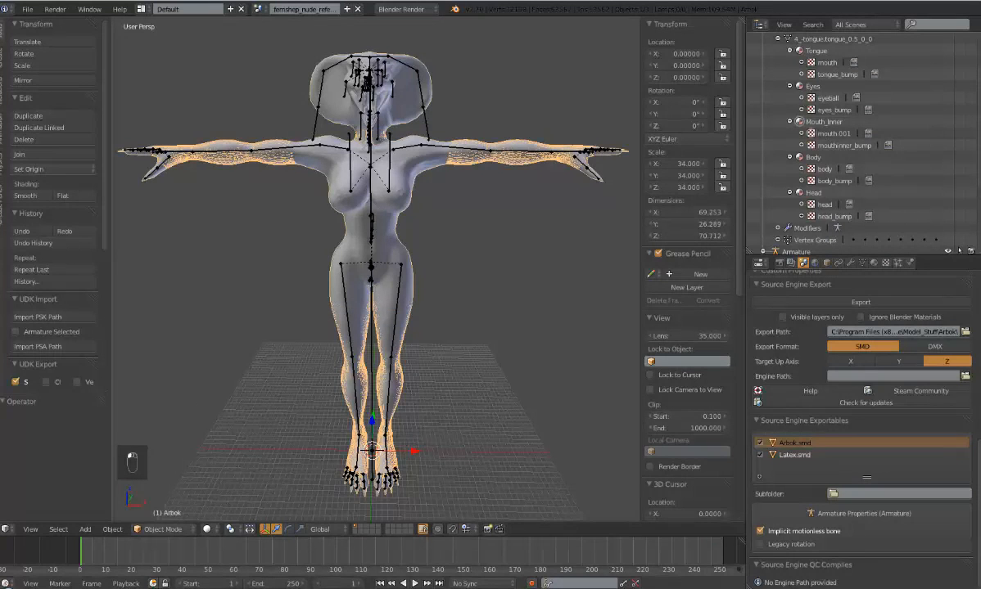
key(alt+Tab)
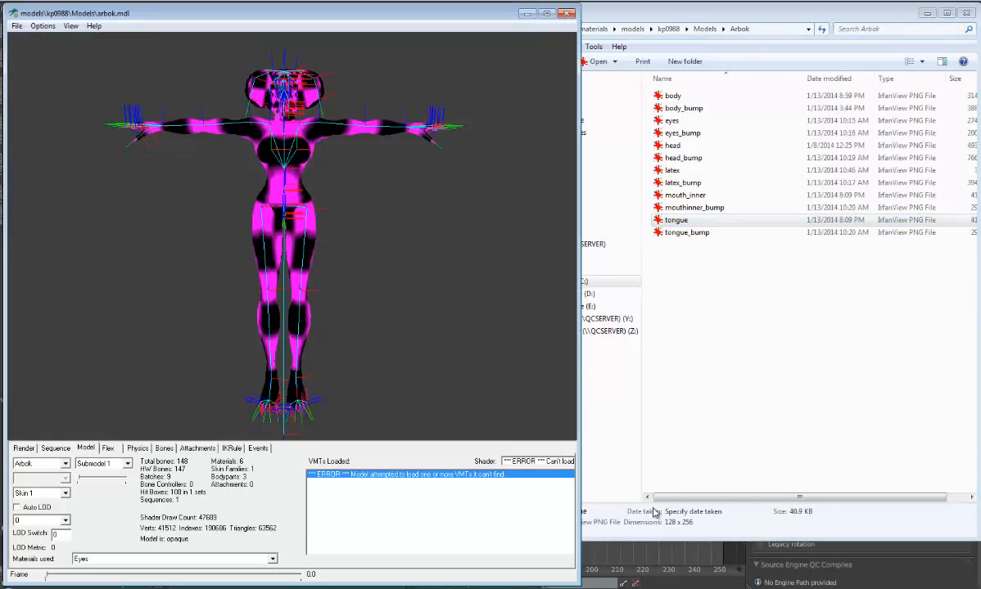
click(725, 404)
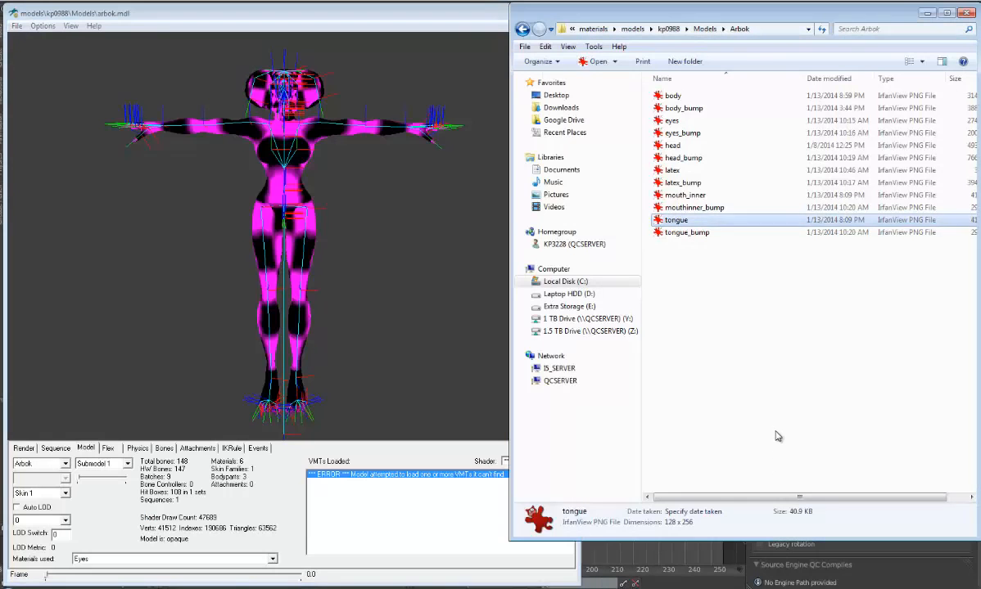
click(225, 559)
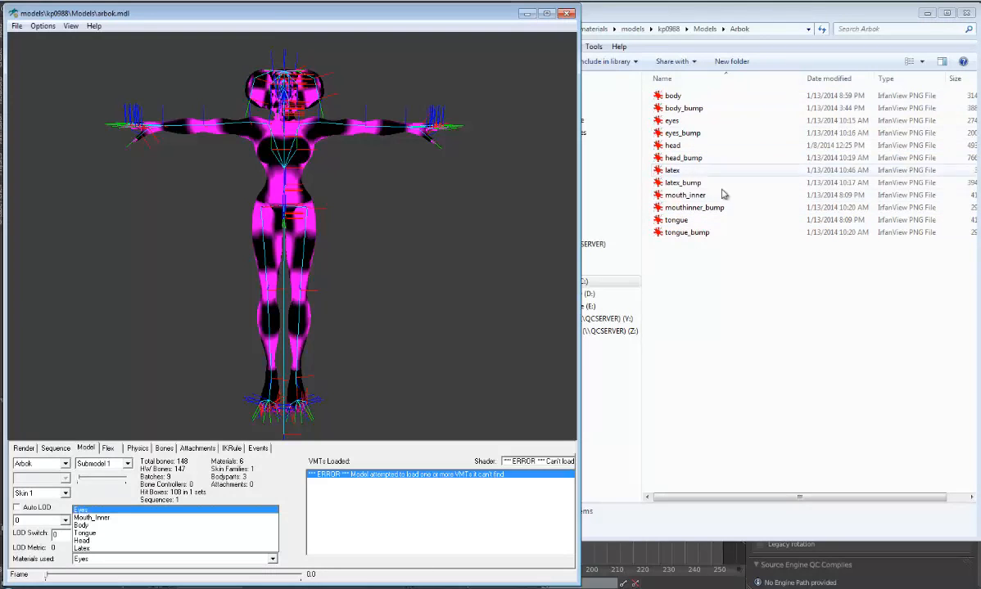
click(770, 350)
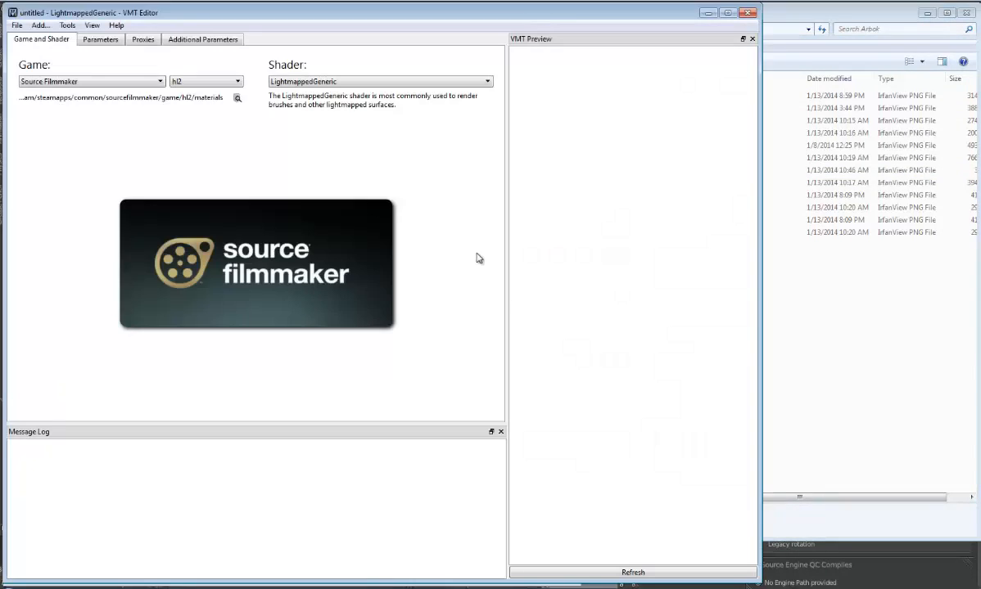
Reposition and narrow the VMT Editor window so the Arbok texture files remain visible beside it, and adjust the VMT preview width
mouse_move(293, 6)
mouse_down()
mouse_move(296, 30)
mouse_move(295, 19)
mouse_up()
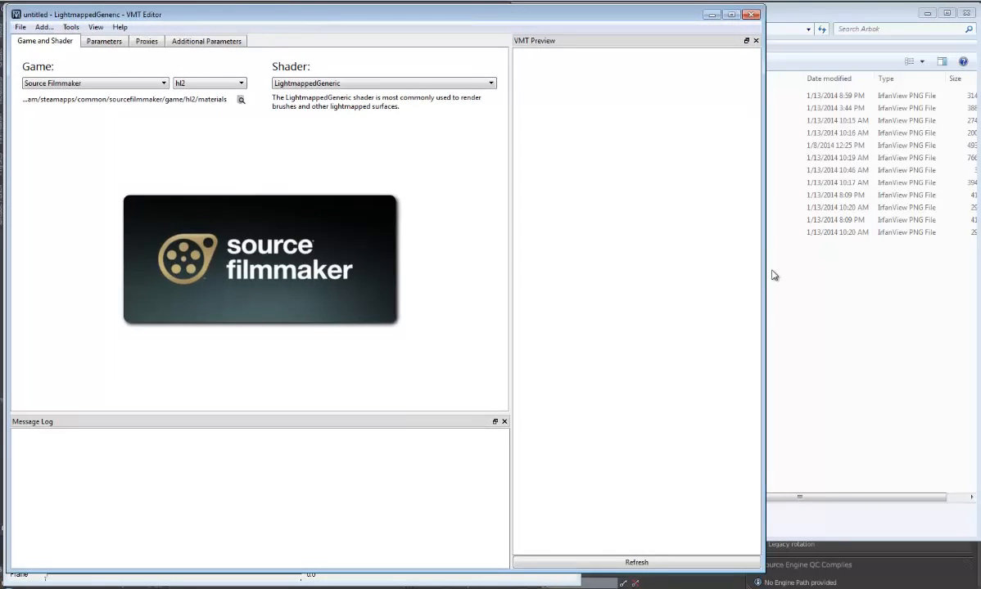
drag(764, 276, 635, 278)
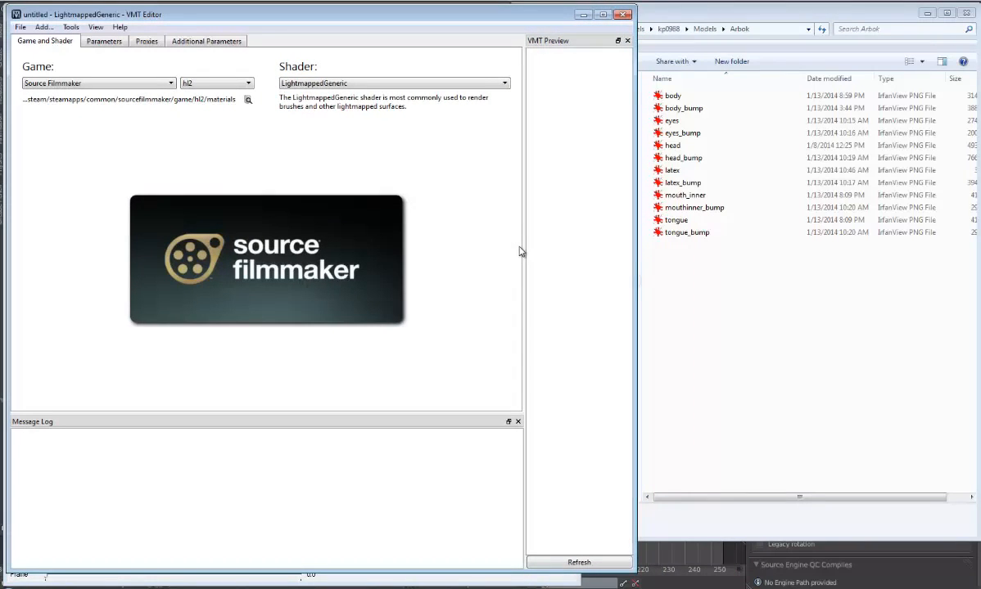
drag(523, 248, 495, 254)
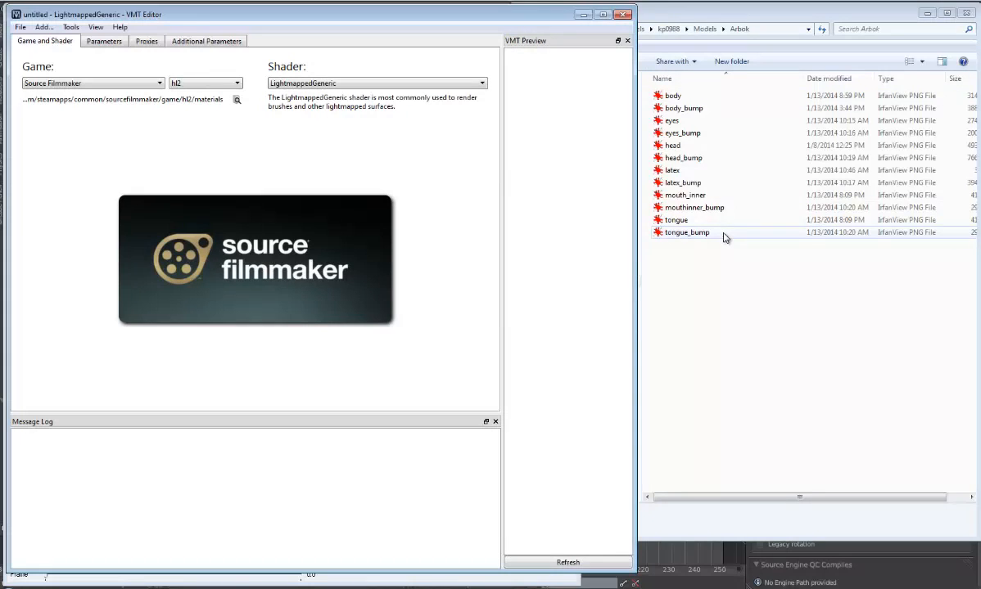
drag(633, 298, 645, 299)
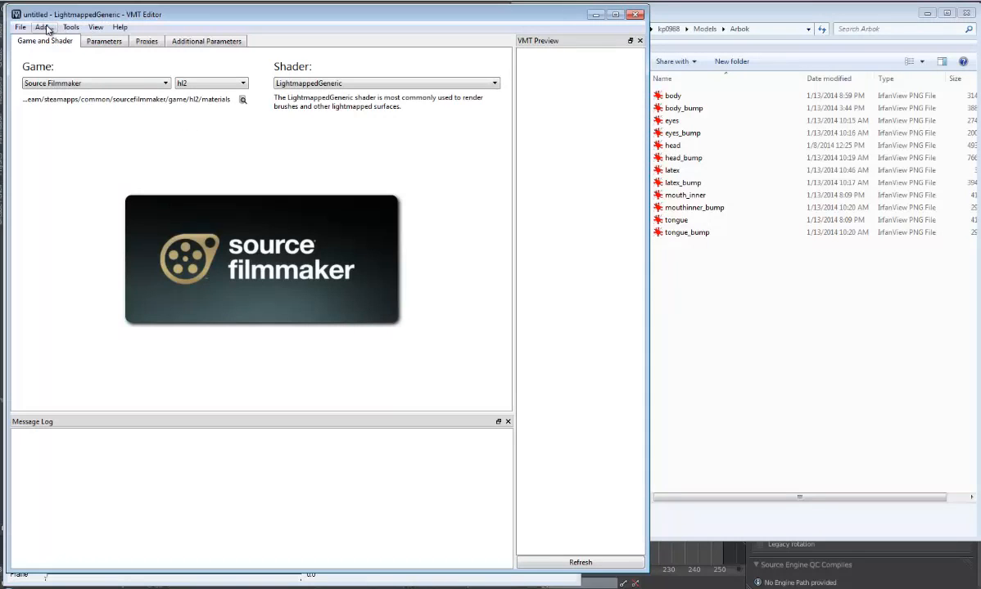
Open VMT Editor's image-to-VTF converter and select all the PNG textures in the Arbok materials folder window
click(73, 28)
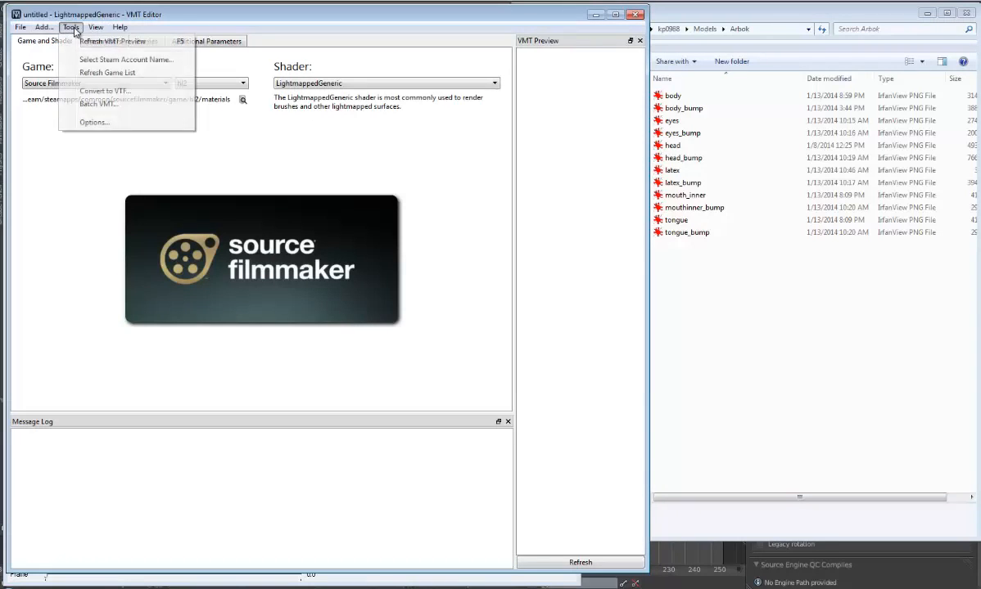
click(137, 94)
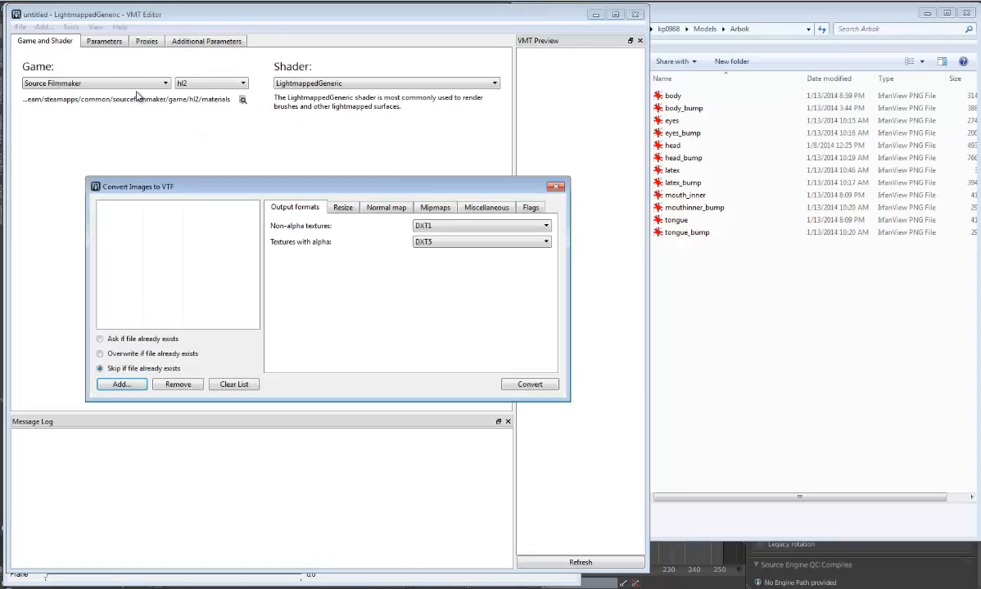
click(712, 243)
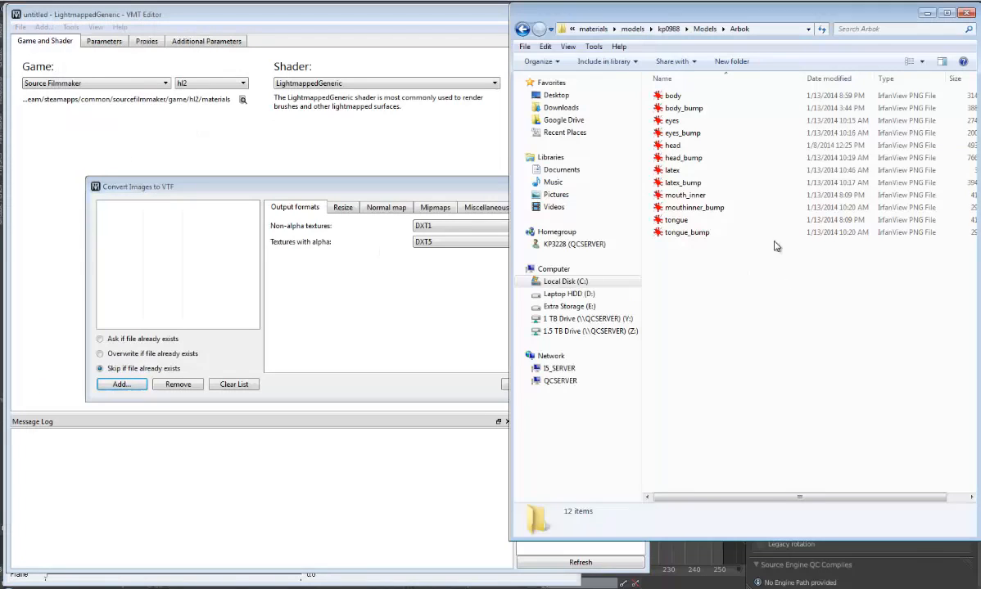
drag(712, 243, 678, 246)
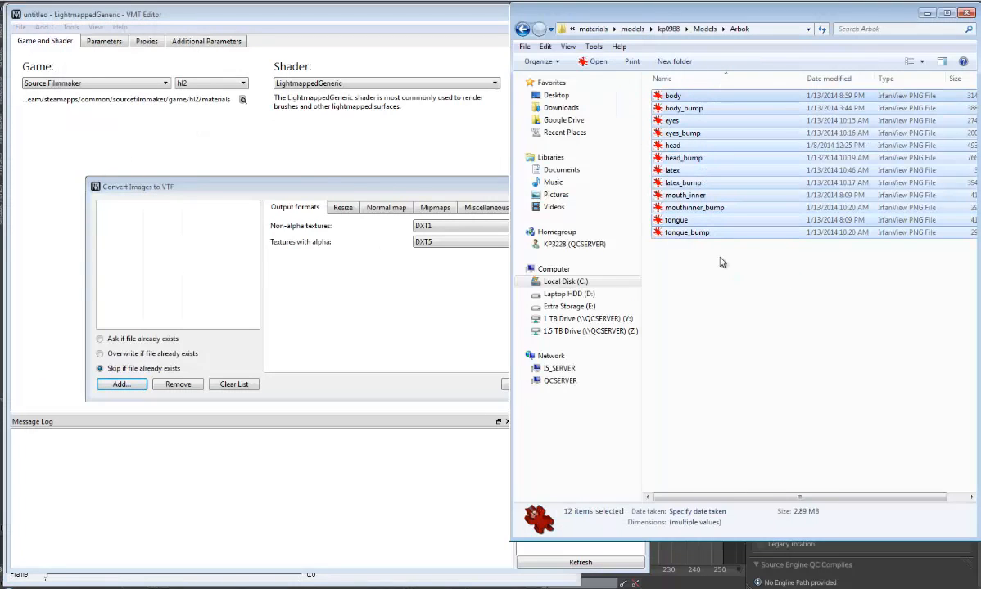
click(300, 168)
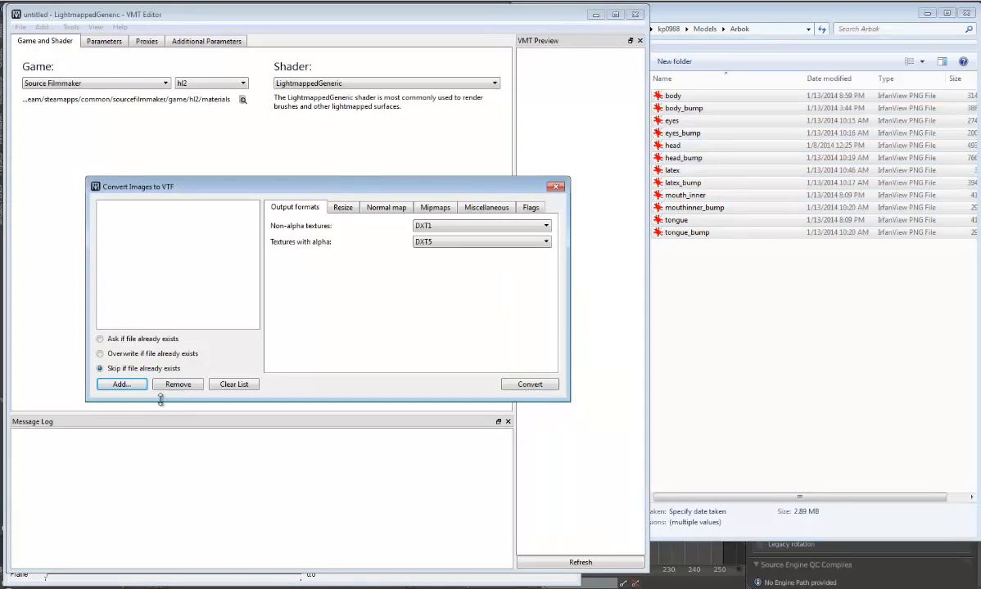
Add all twelve PNG textures from materials\models\kp0988\Models\Arbok to the VTF conversion list
click(101, 385)
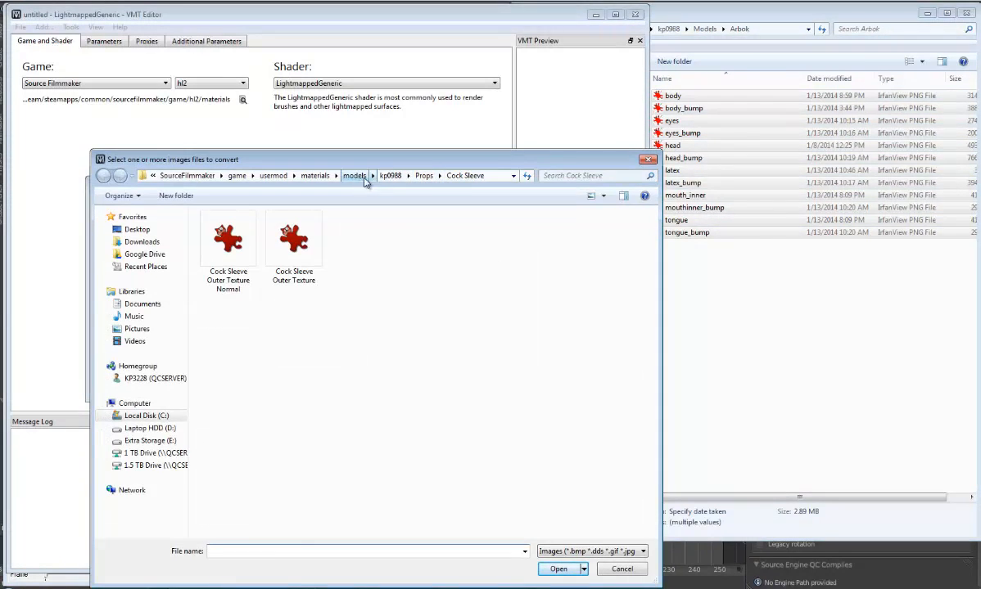
click(401, 175)
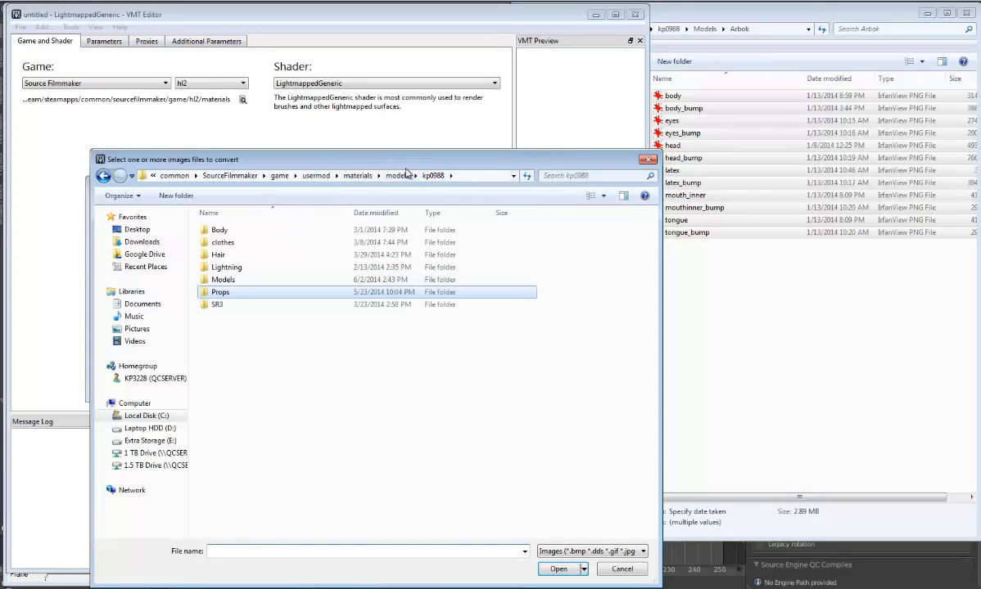
click(358, 176)
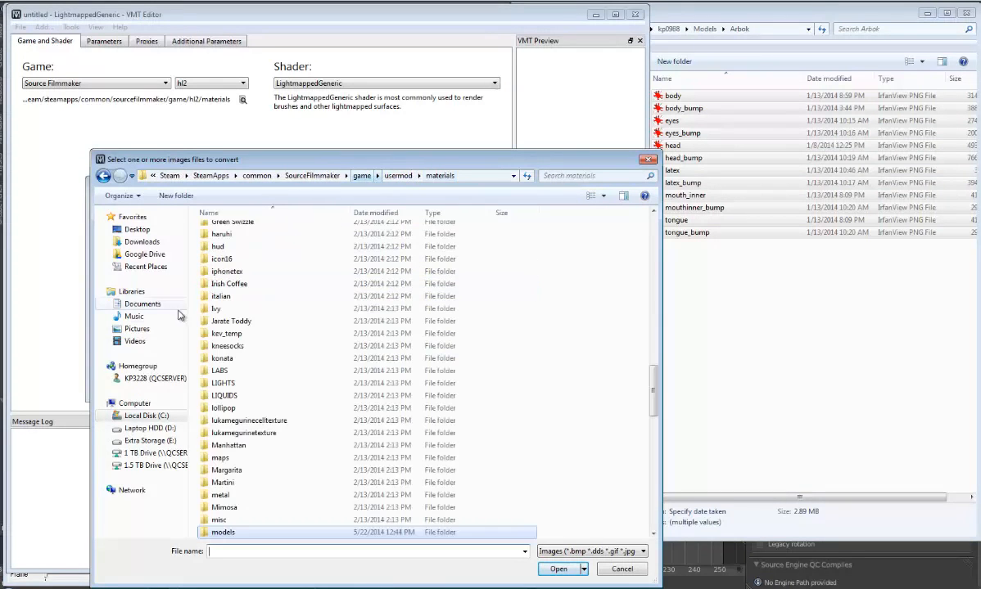
double_click(240, 529)
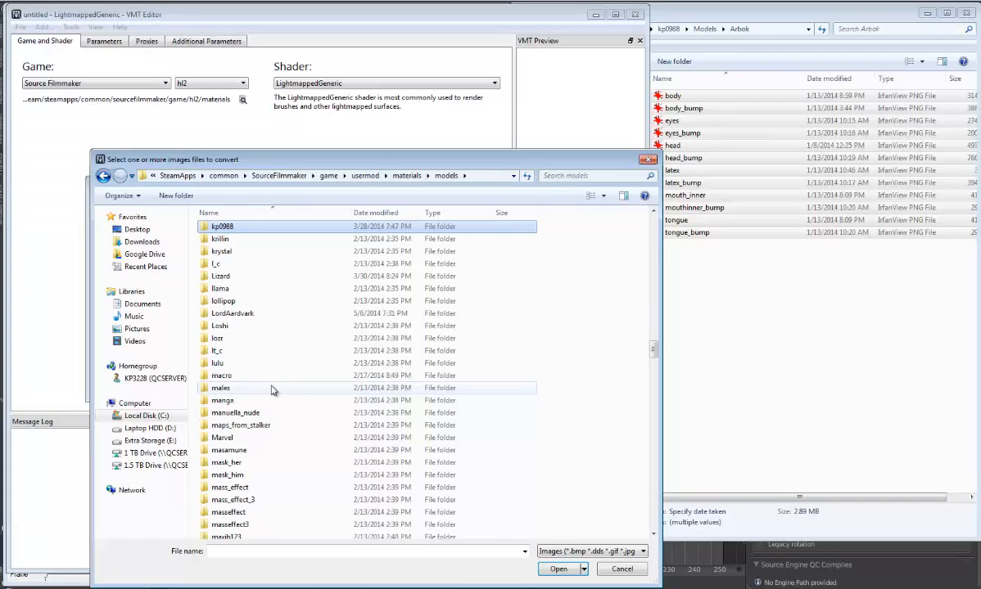
double_click(259, 226)
double_click(223, 280)
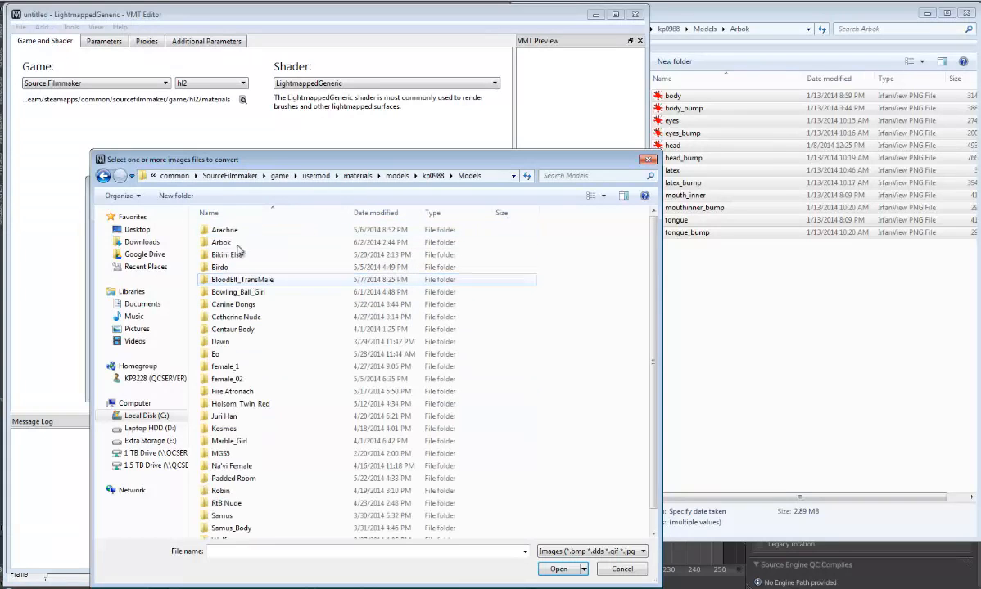
double_click(223, 241)
drag(640, 341, 208, 220)
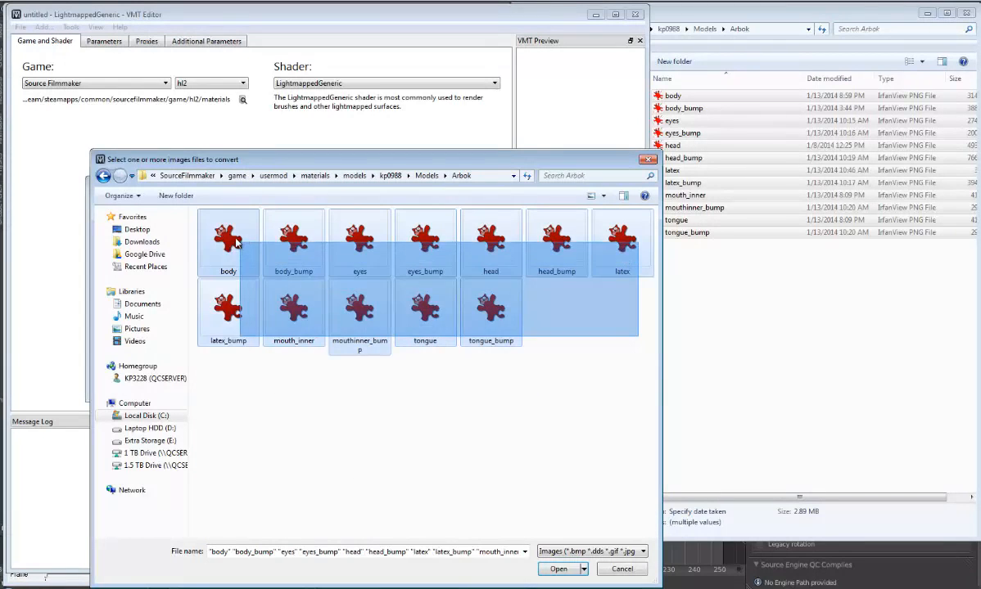
click(557, 569)
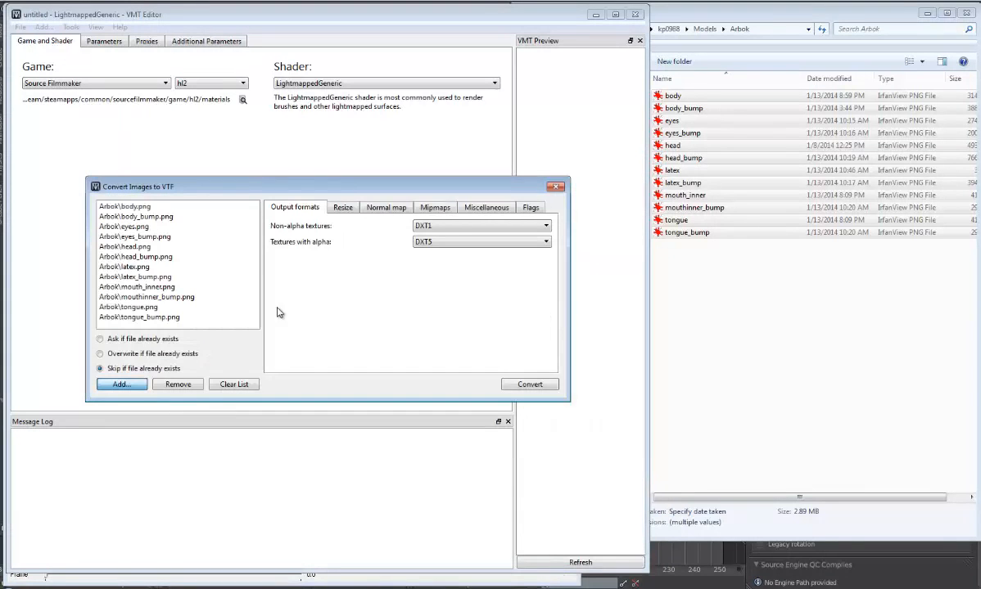
Move the conversion dialog up and review its normal map, resize, mipmap, miscellaneous and flag settings
drag(318, 186, 265, 150)
click(330, 173)
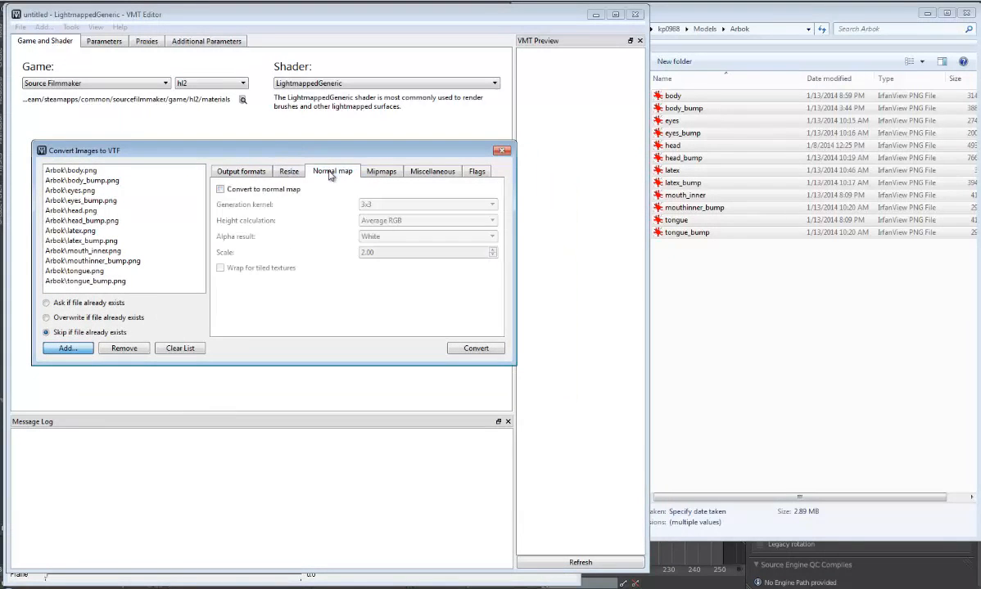
click(286, 172)
click(380, 172)
click(431, 172)
click(467, 172)
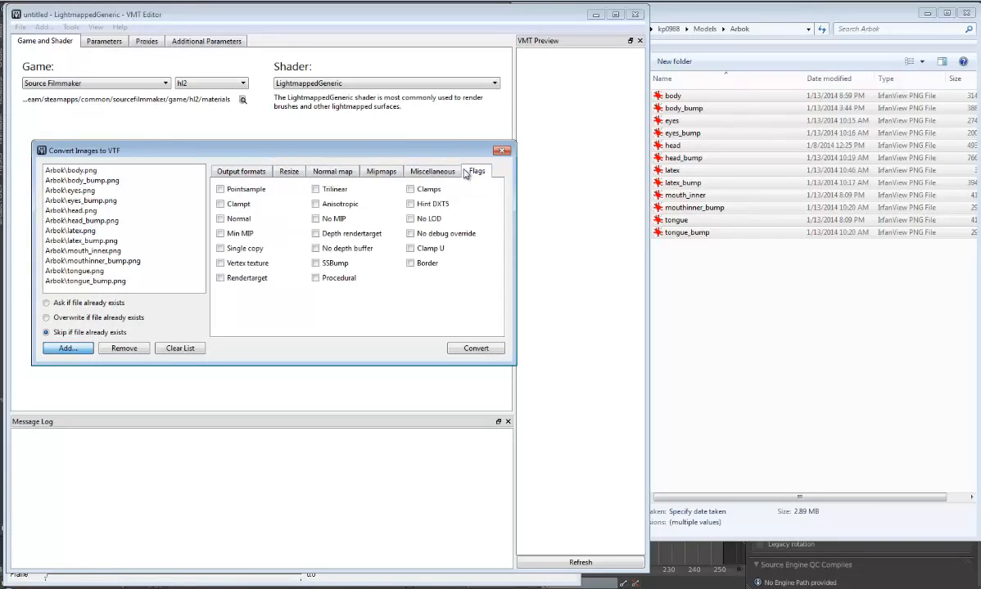
click(433, 172)
click(381, 172)
click(328, 172)
click(282, 172)
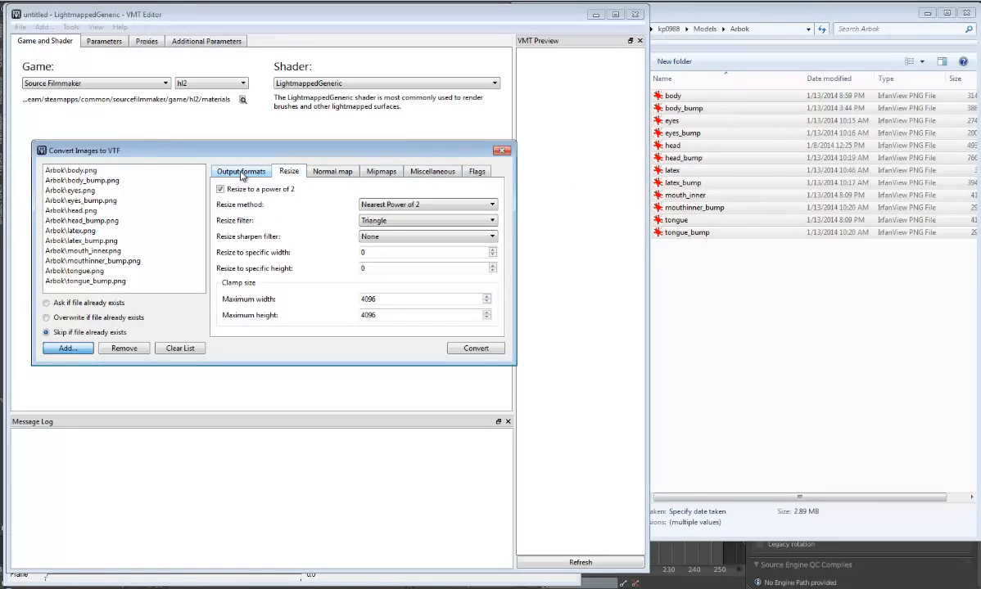
Convert the listed Arbok textures to VTF, using DXT1 for non-alpha textures and DXT5 for textures with alpha
click(242, 174)
click(473, 350)
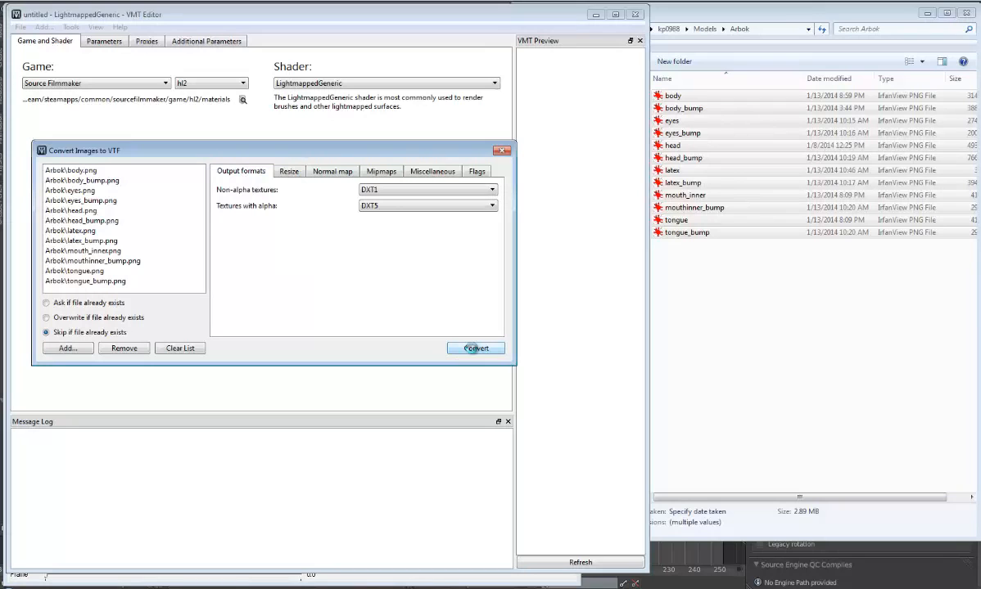
Check the converted texture list against the Arbok folder and sort the folder's files by type
click(779, 18)
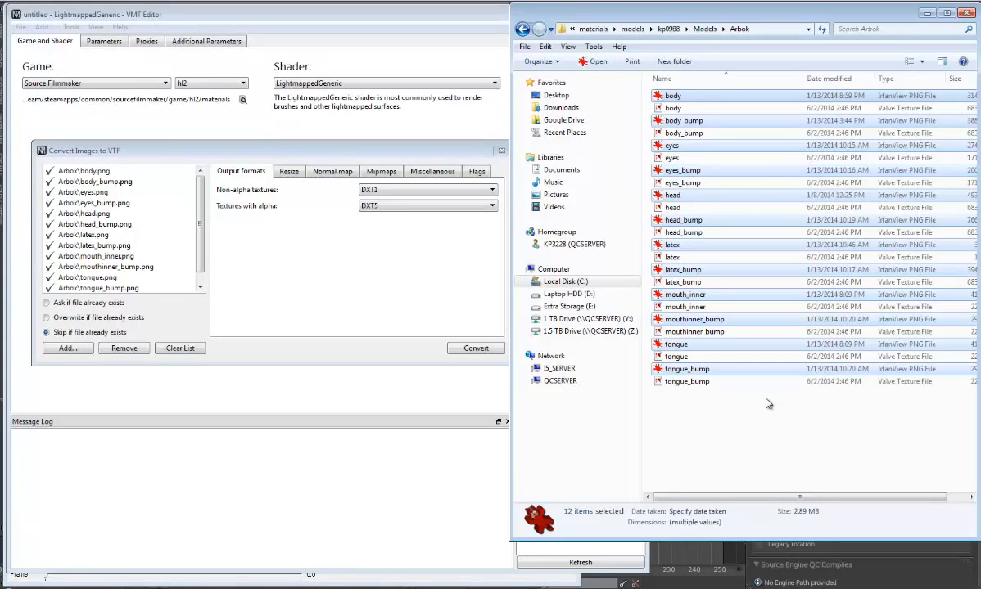
drag(200, 230, 200, 278)
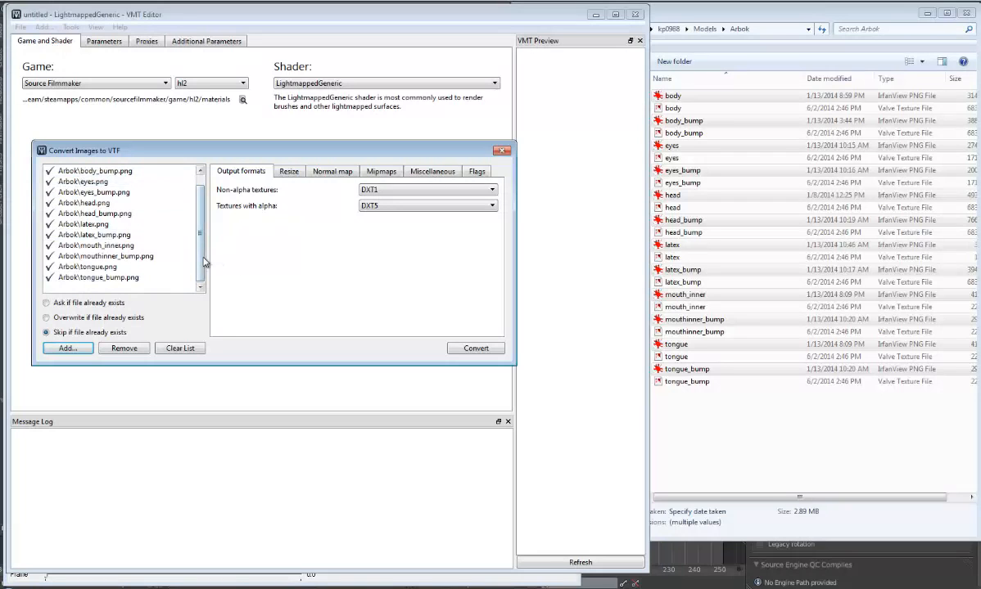
scroll(203, 262, up, 1)
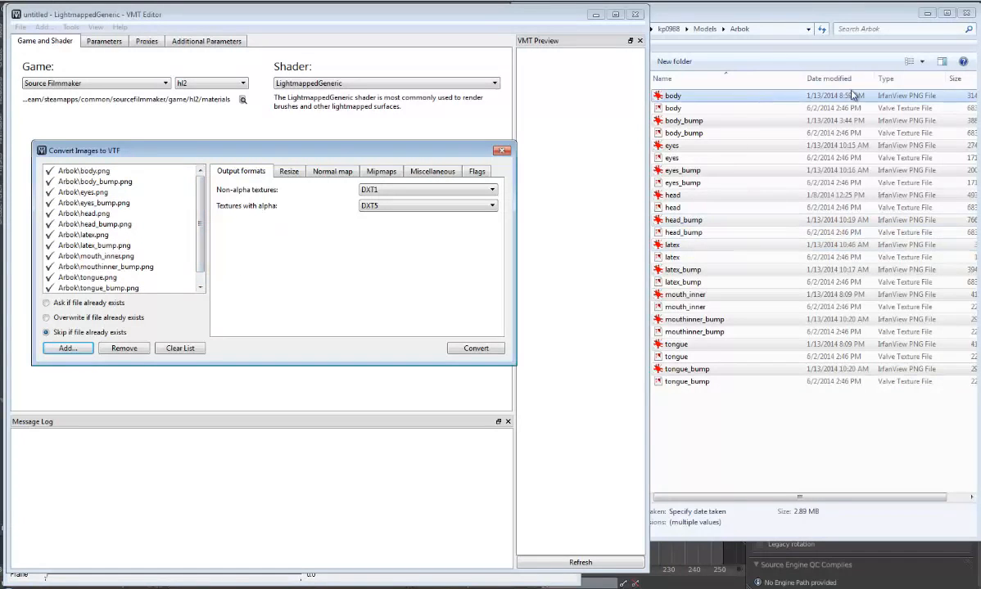
click(893, 78)
View the body and body_bump PNG textures in the image viewer
double_click(710, 97)
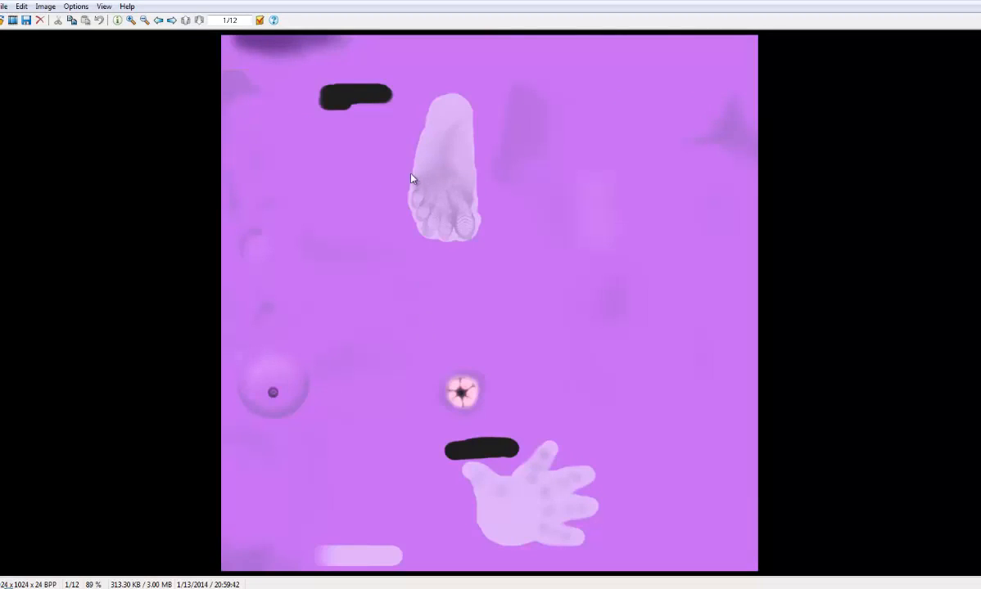
key(space)
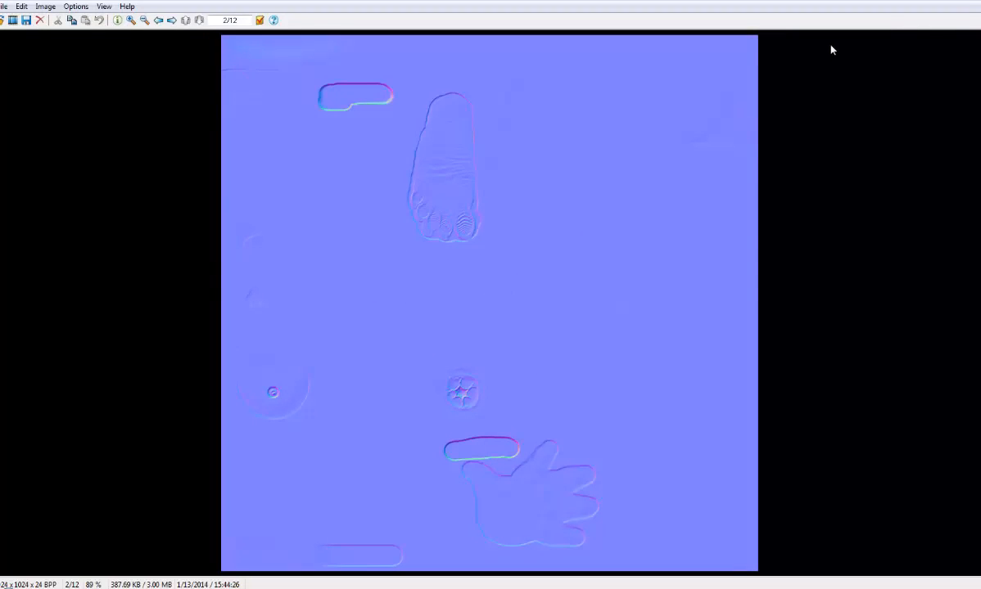
key(Escape)
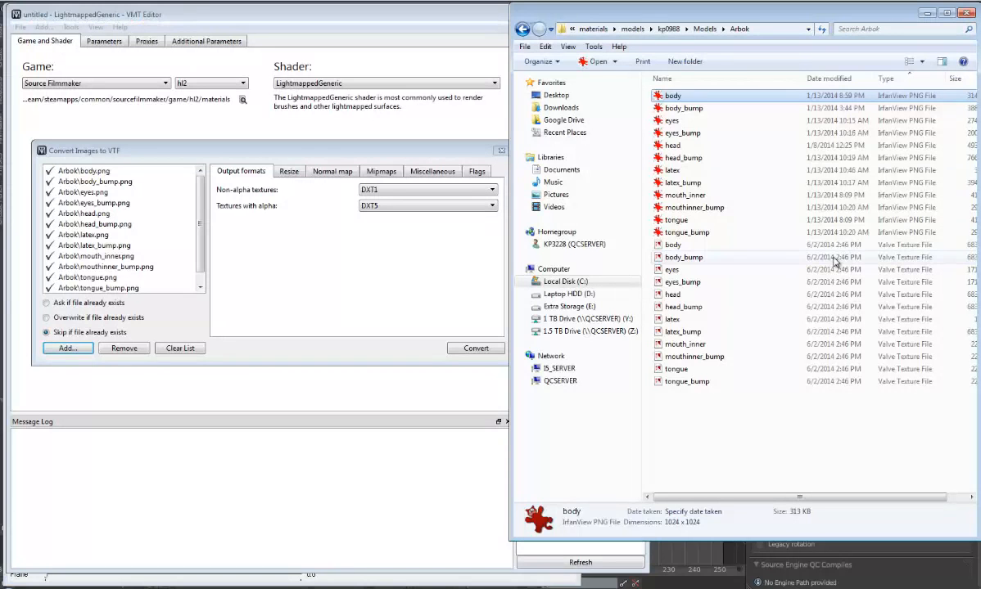
Permanently delete both the PNG and the VTF version of body_bump from the Arbok folder
drag(413, 155, 390, 138)
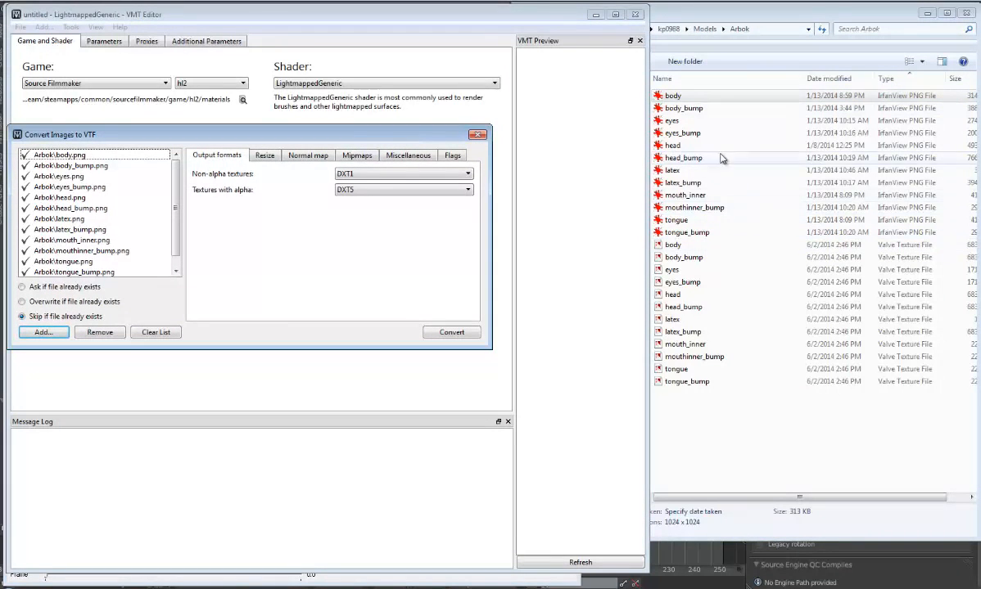
click(676, 97)
click(693, 108)
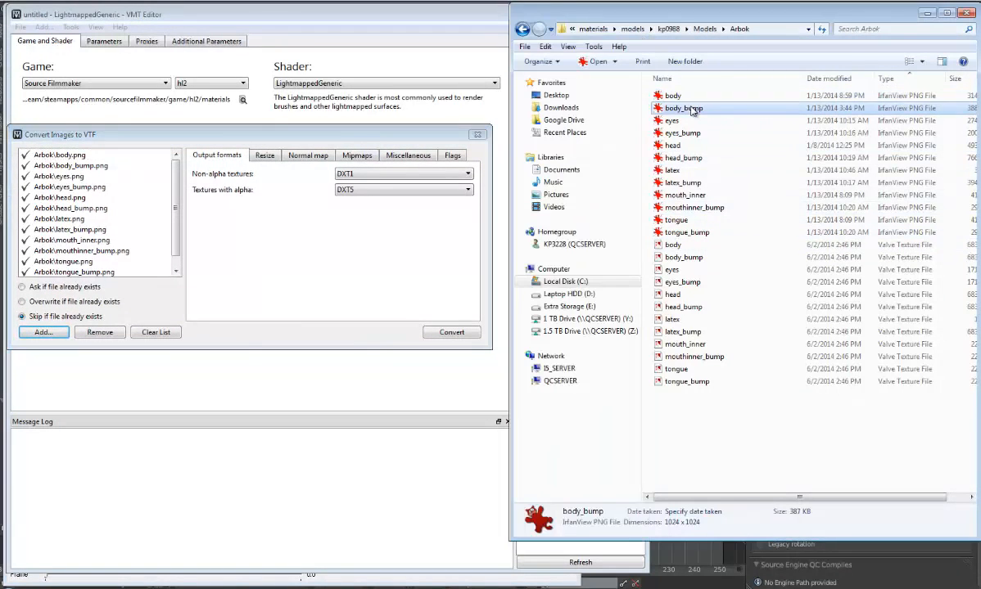
drag(704, 260, 657, 244)
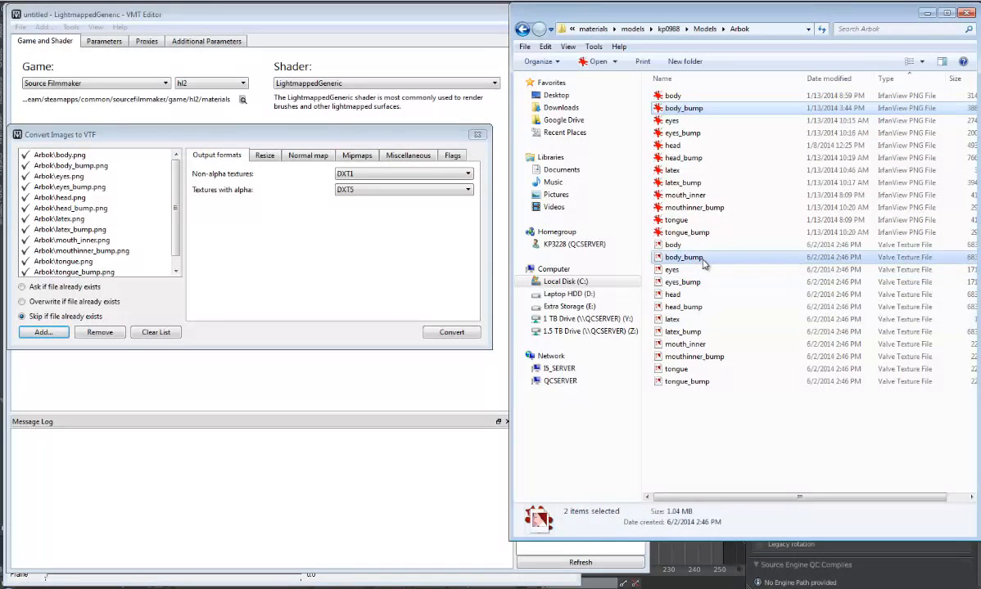
right_click(657, 243)
click(711, 401)
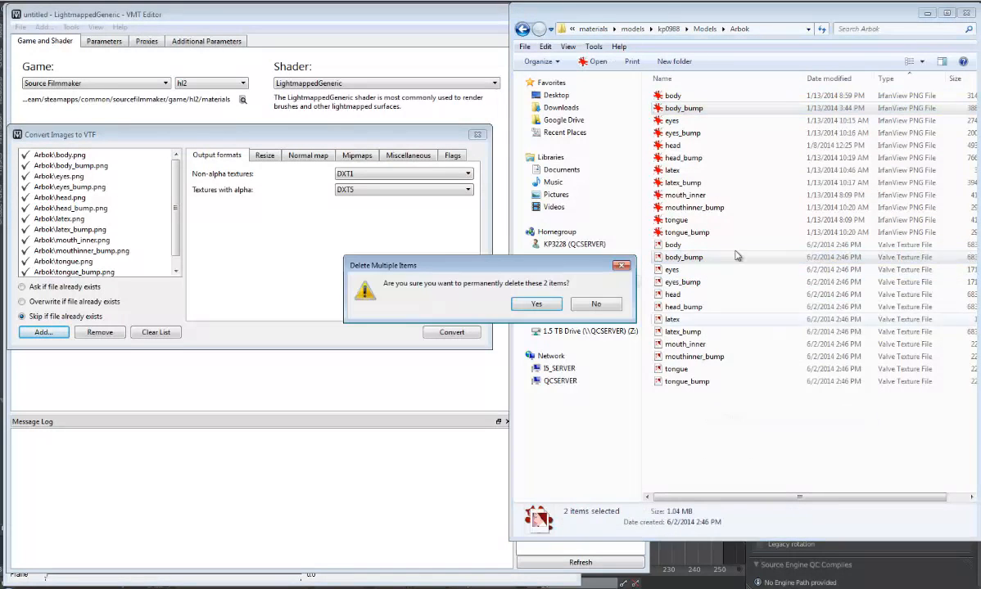
click(536, 304)
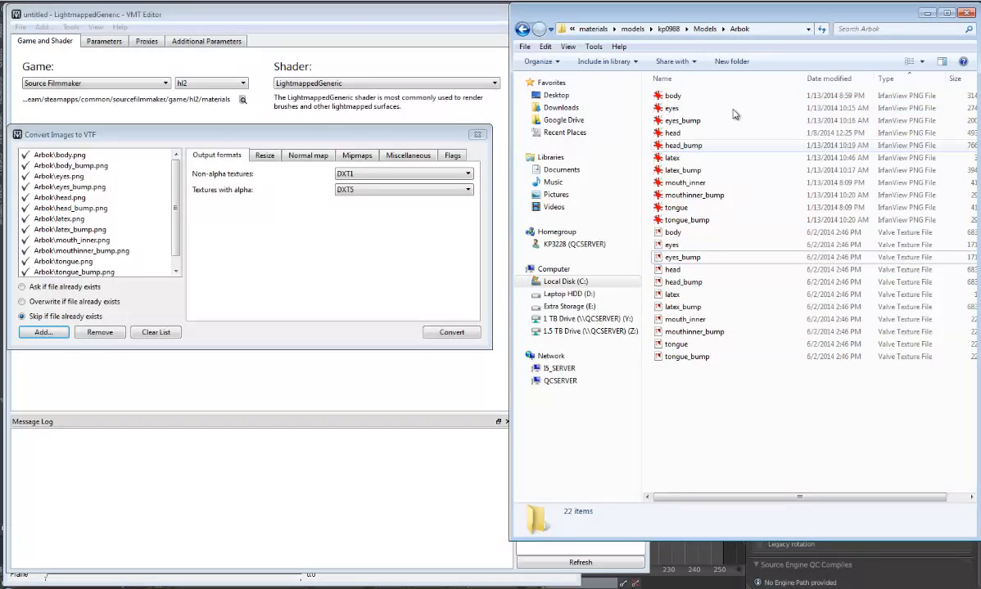
View the body PNG, duplicate it in the Arbok folder and rename the copy body_bump
double_click(683, 97)
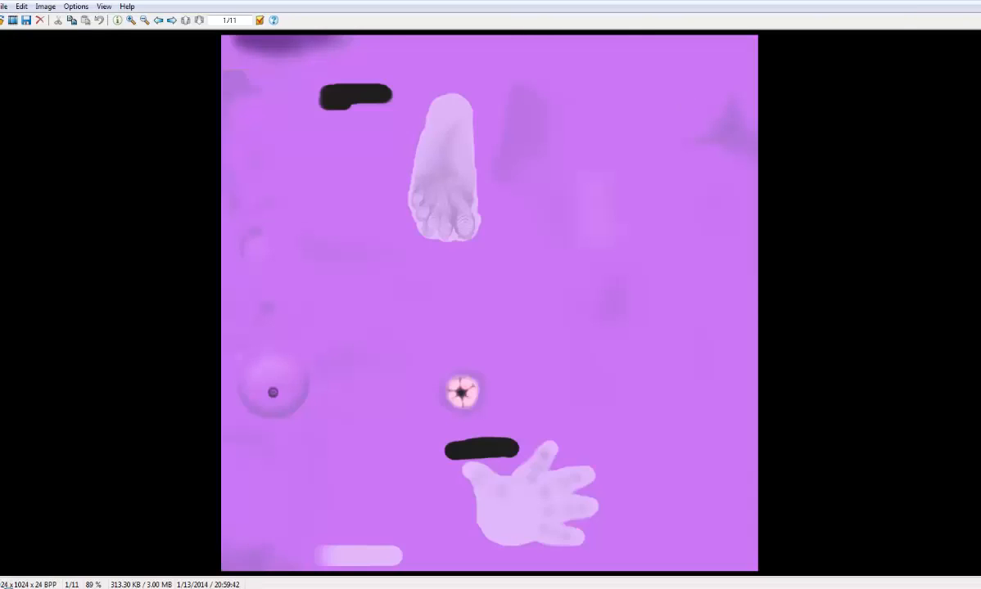
key(Escape)
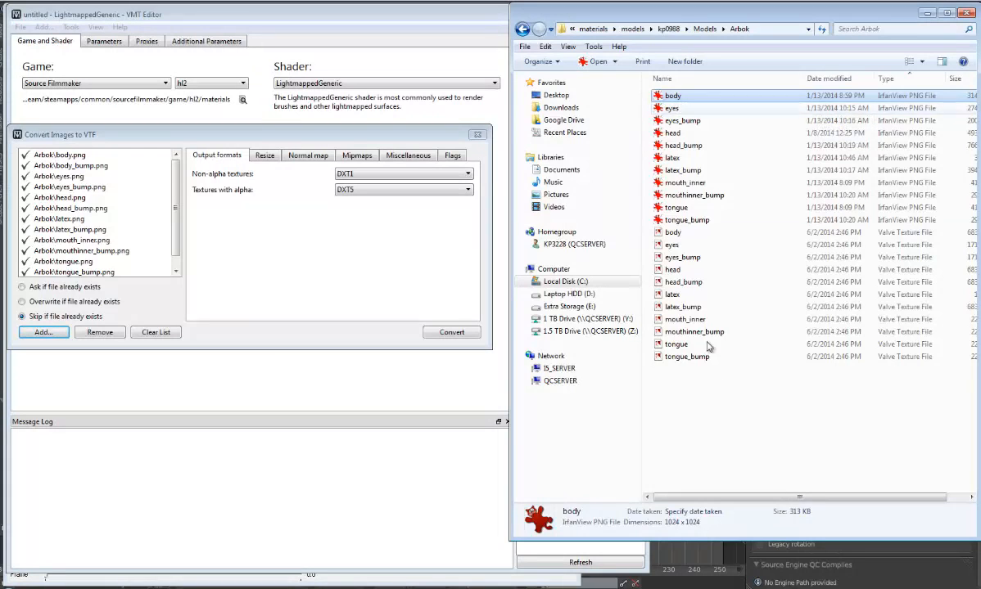
click(725, 433)
key(ctrl+v)
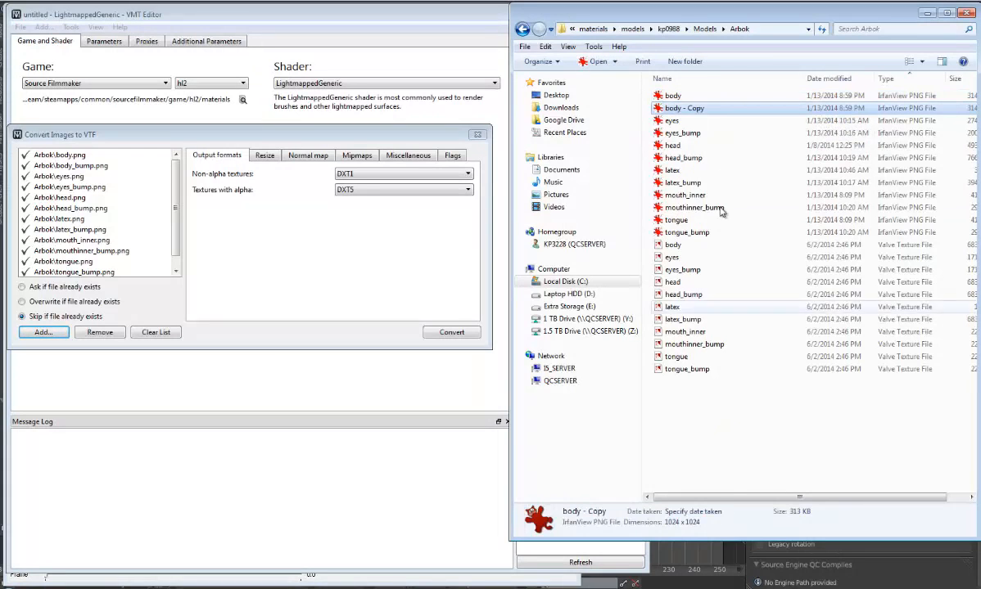
key(F2)
drag(710, 108, 680, 108)
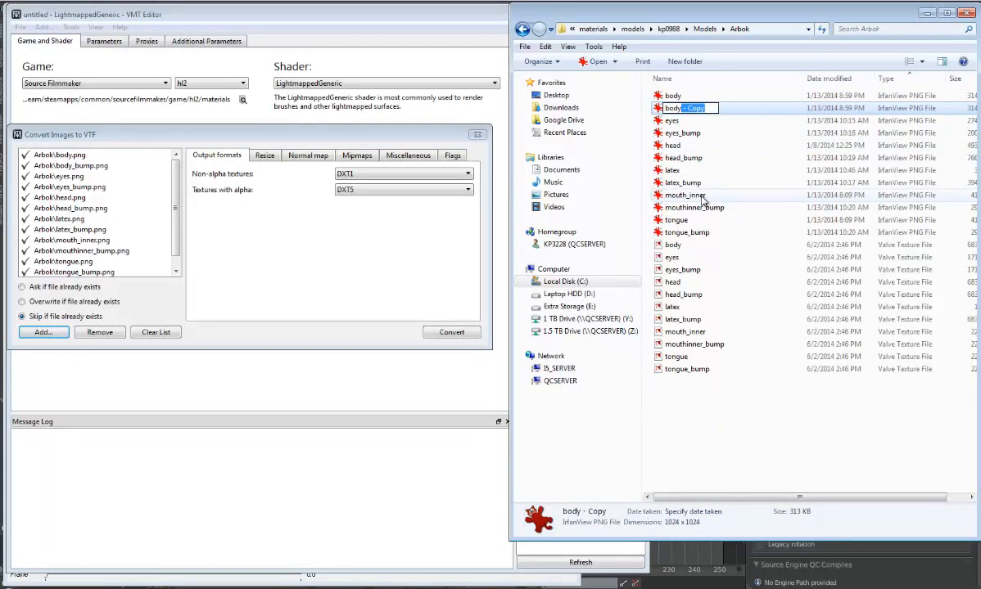
text(_bump)
key(Return)
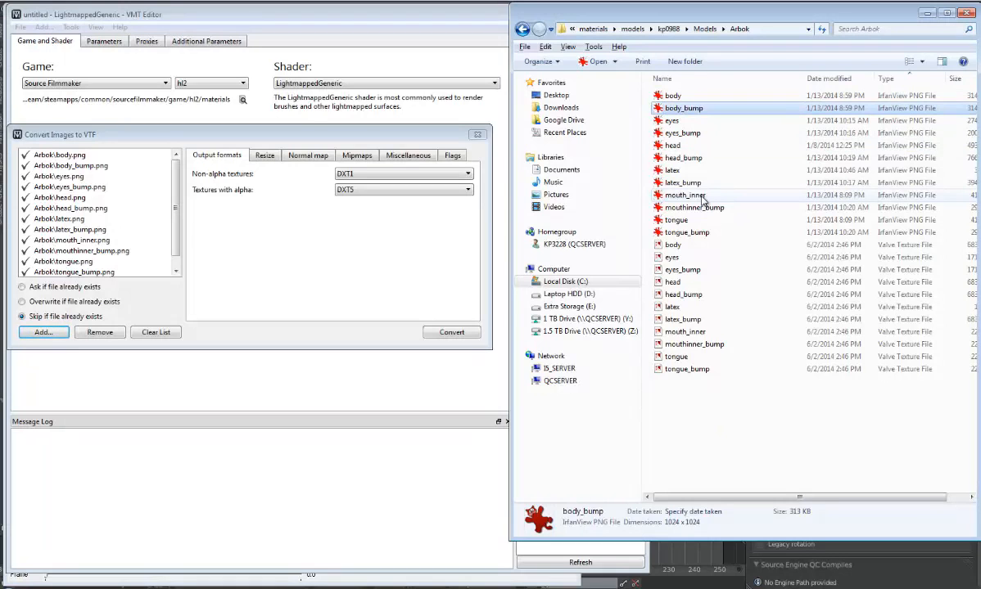
Empty the VTF conversion list and add only body_bump.png from the Arbok folder
click(137, 332)
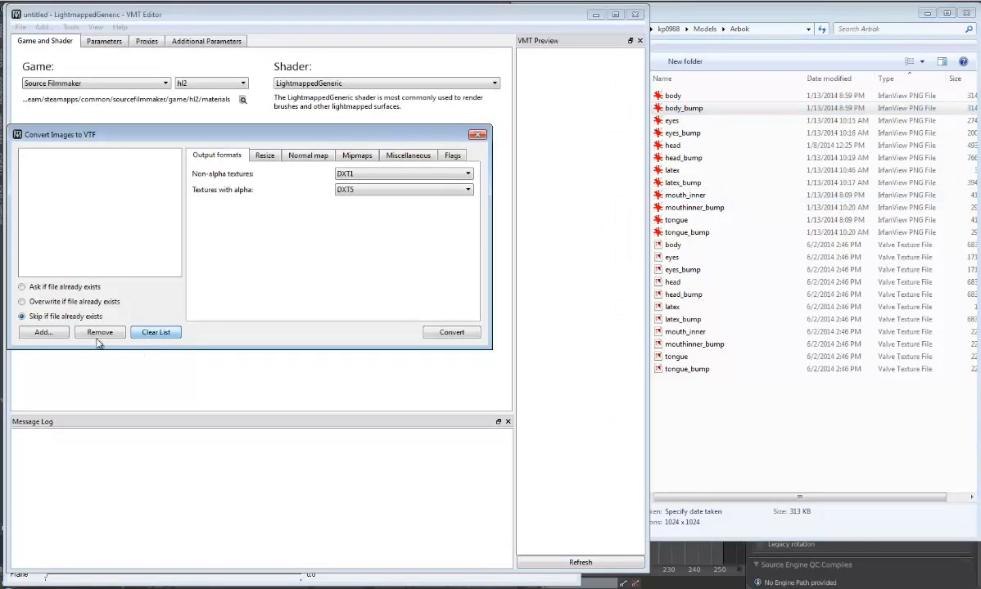
click(45, 332)
double_click(214, 223)
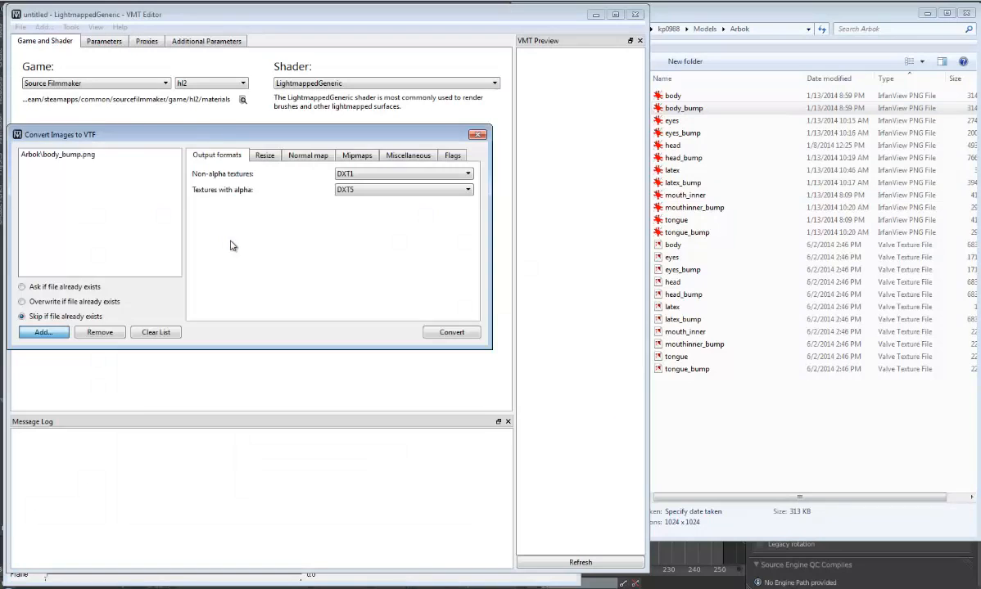
Convert body_bump.png to a normal map VTF with a 9x9 kernel, Average RGB height calculation and Height alpha result, and close the converter
click(264, 155)
click(310, 155)
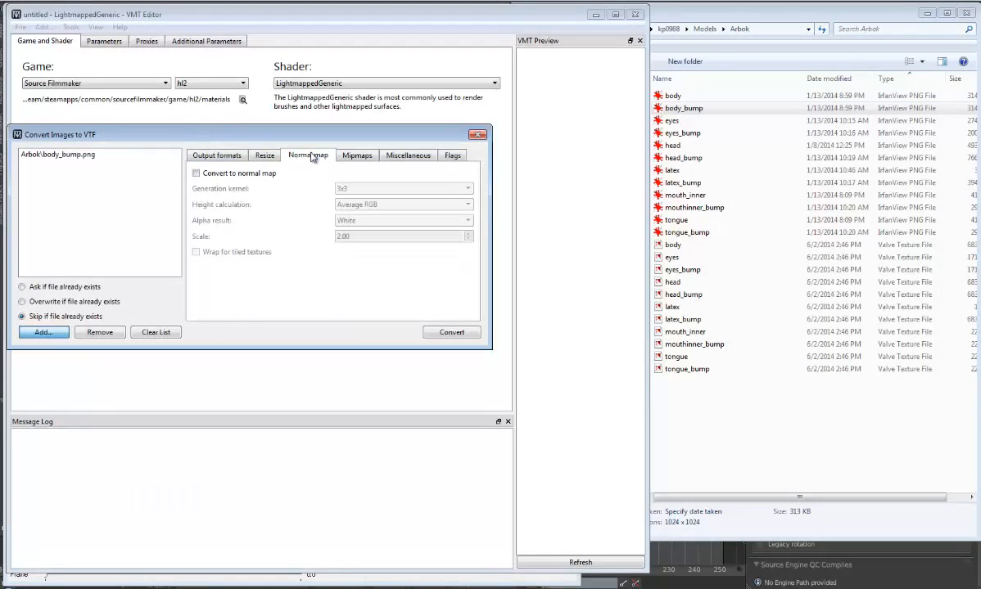
click(196, 174)
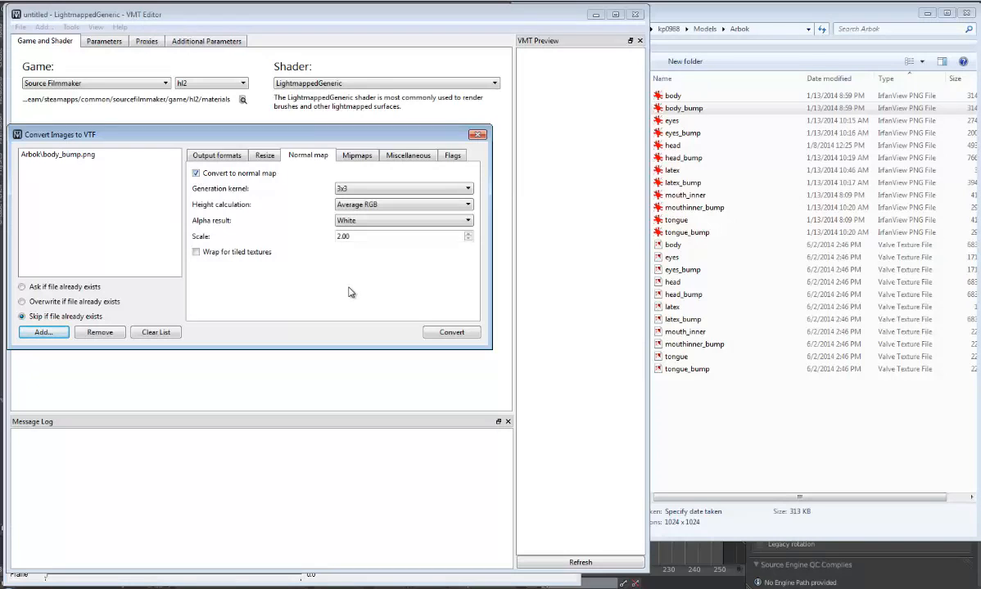
click(373, 188)
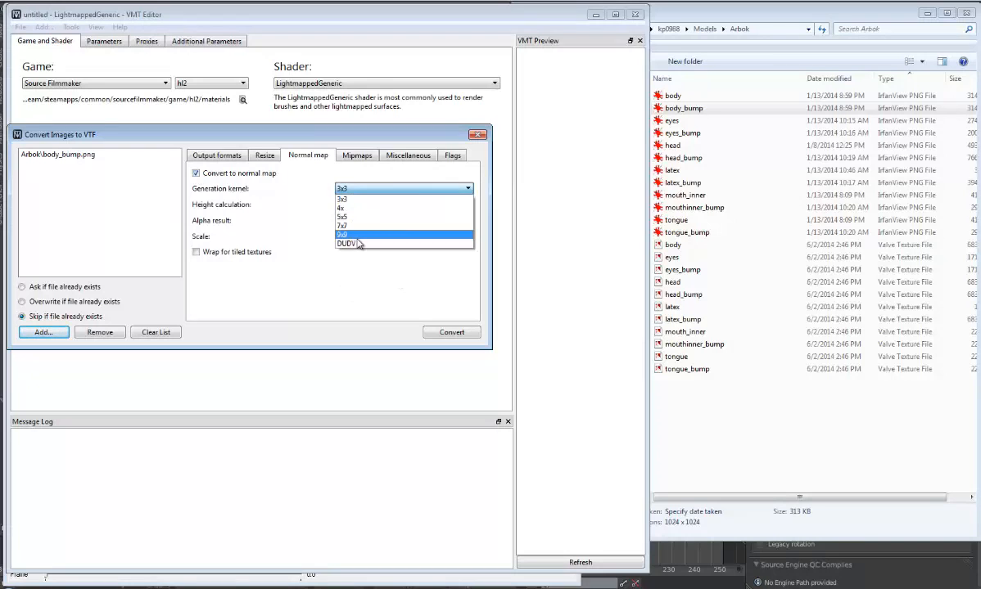
click(357, 236)
click(384, 204)
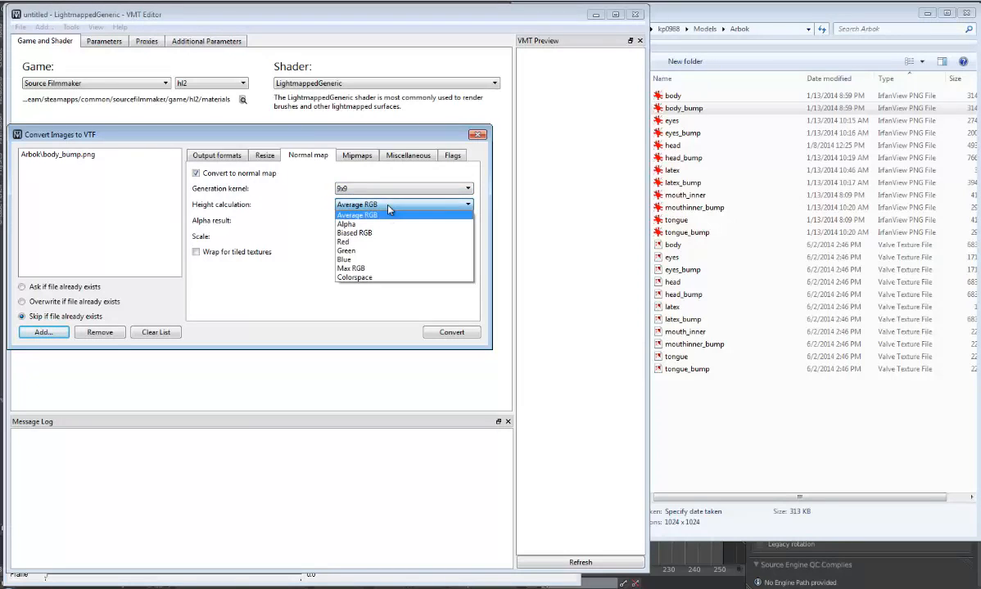
click(388, 213)
click(379, 221)
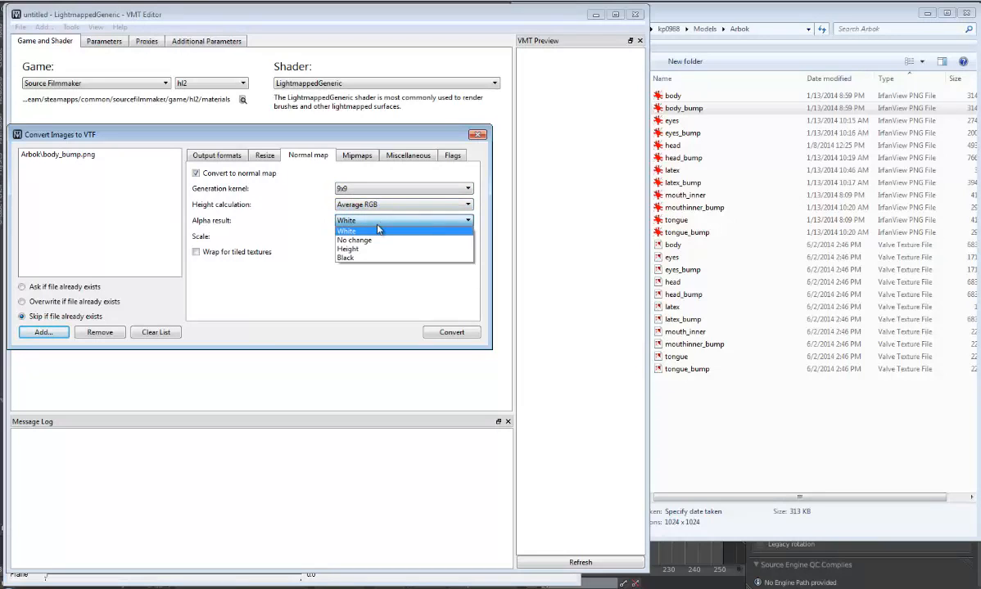
click(367, 249)
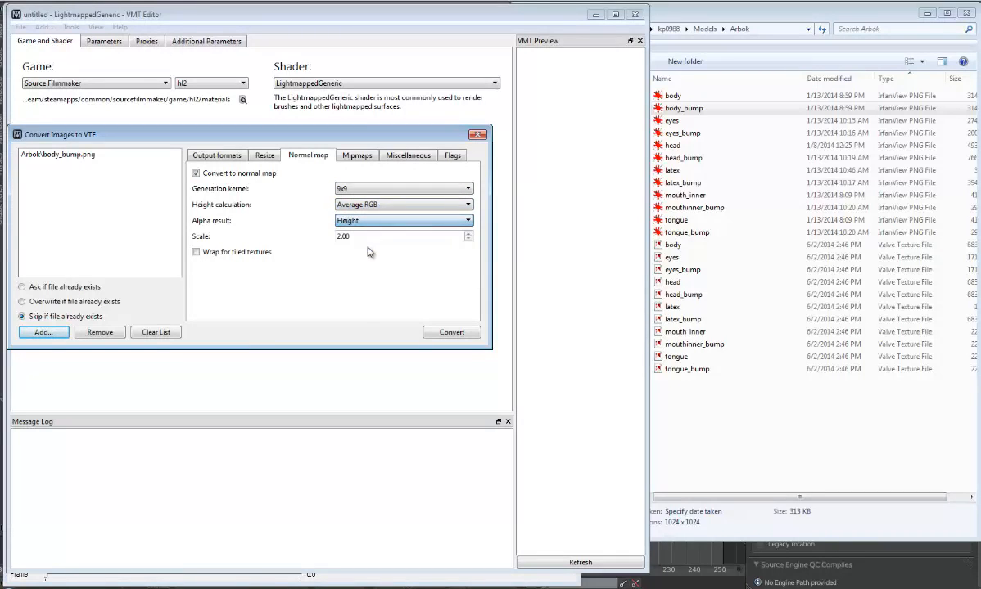
click(457, 334)
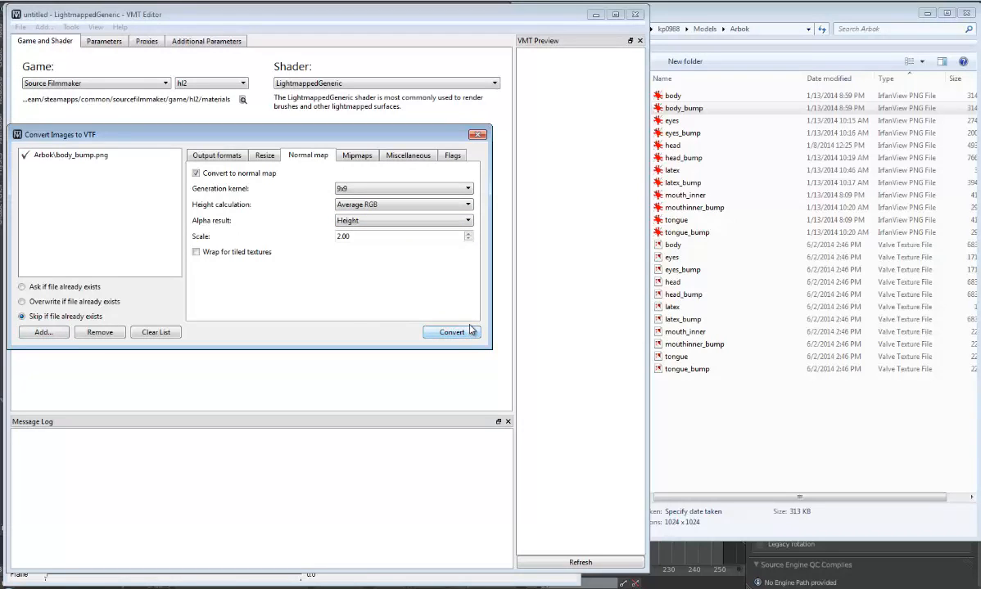
click(480, 137)
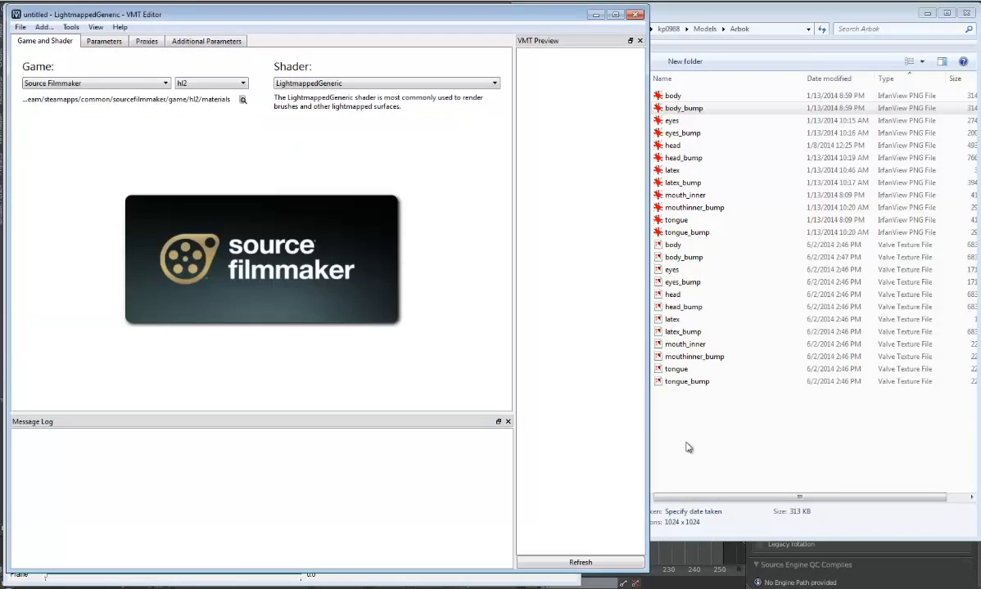
Inspect the converted body and body_bump VTF textures one after the other in VTFEdit
double_click(684, 247)
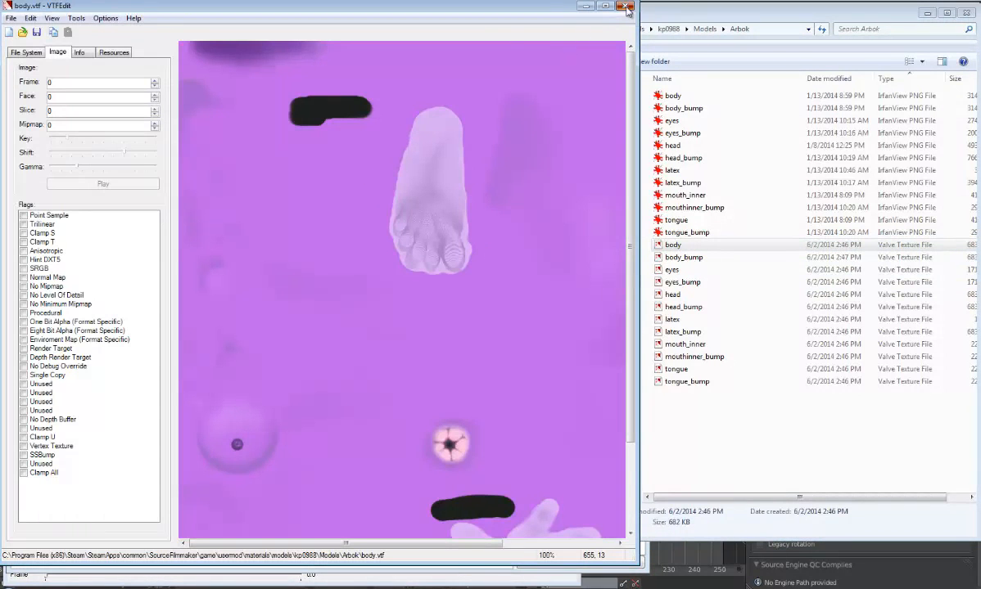
click(626, 7)
double_click(725, 258)
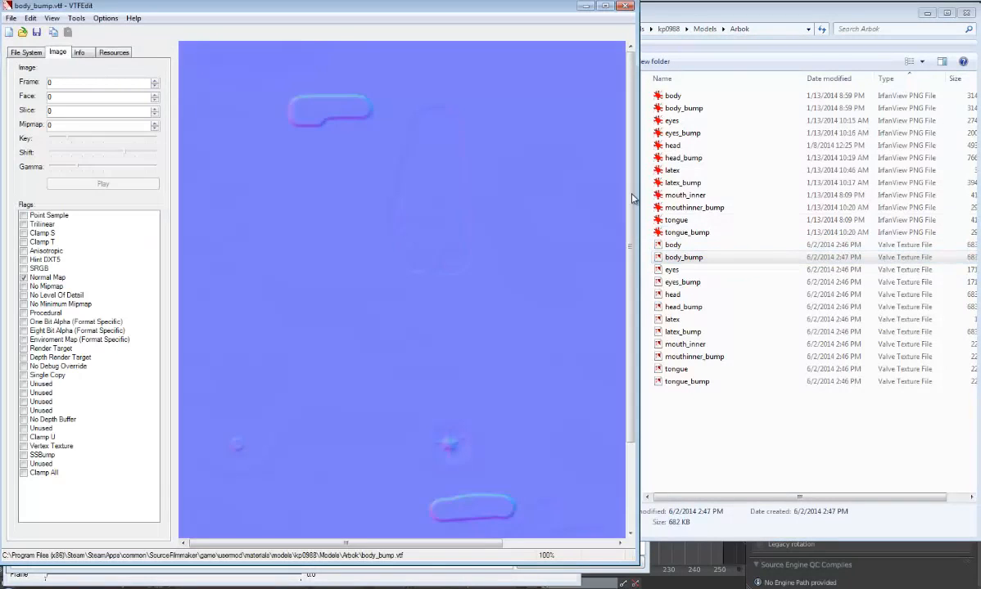
drag(628, 279, 631, 315)
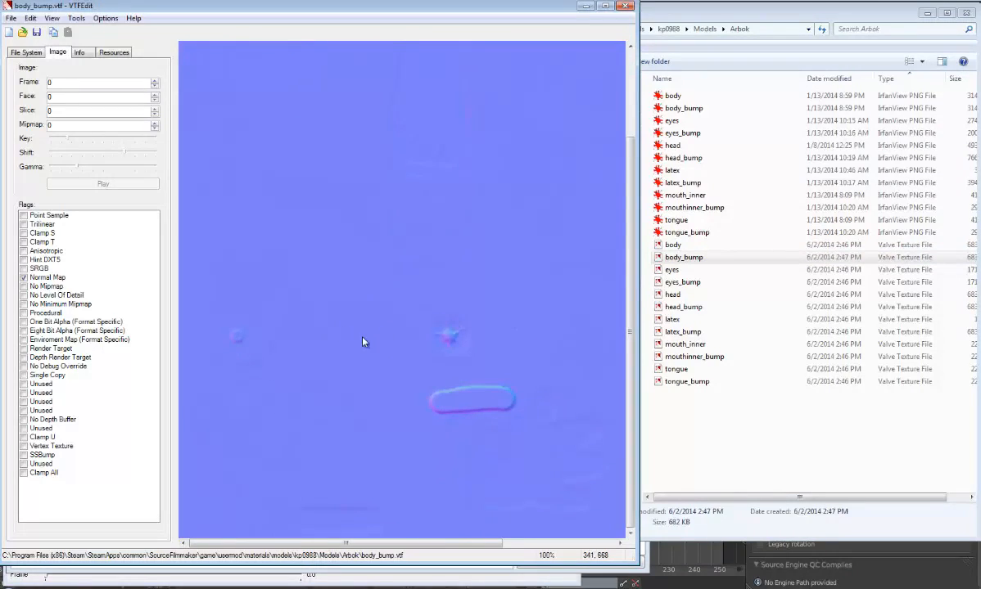
click(626, 8)
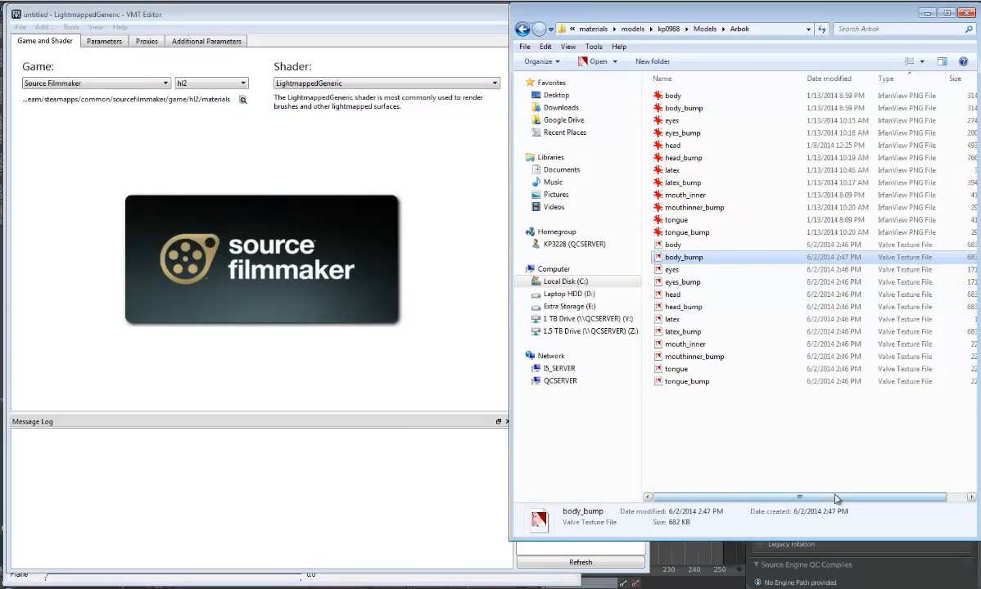
Inspect the converted eyes and latex VTF textures in VTFEdit
drag(834, 496, 757, 493)
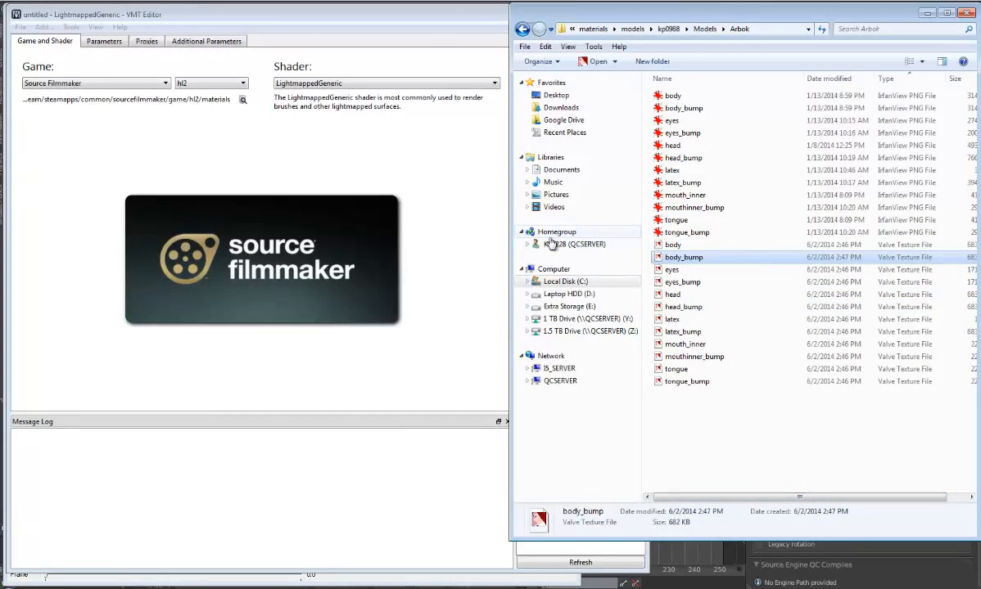
double_click(679, 272)
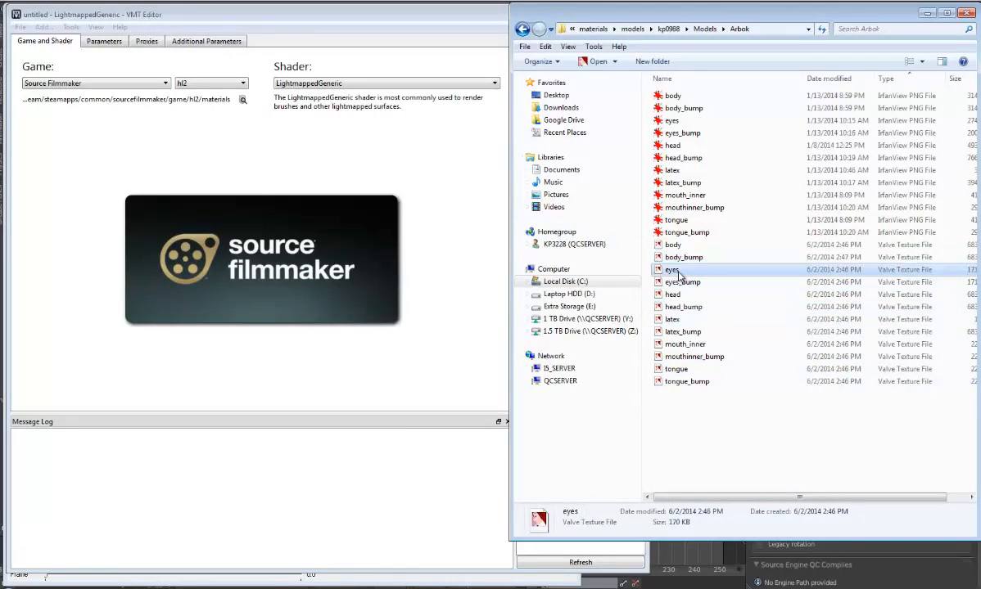
click(583, 6)
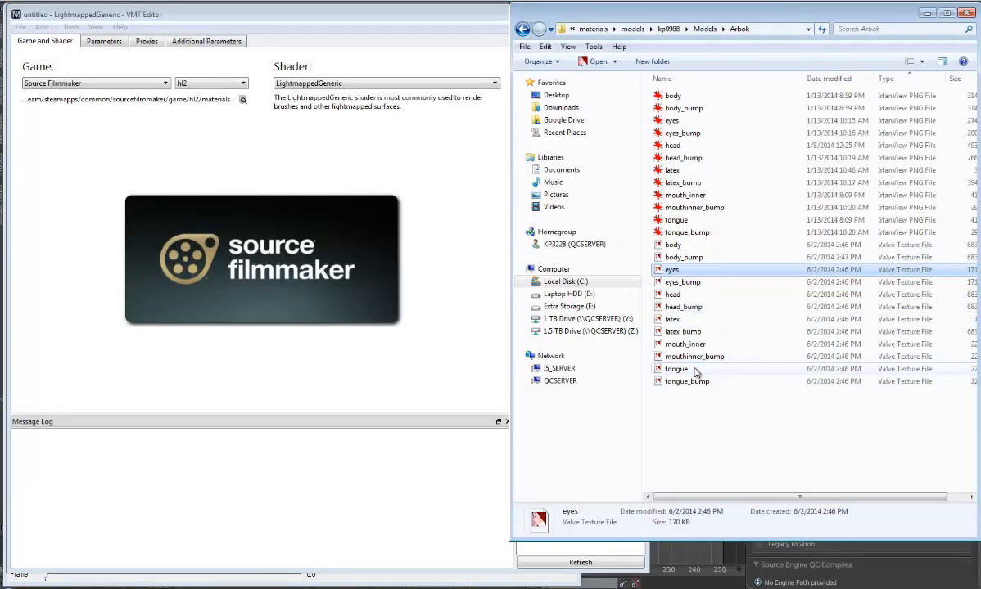
click(678, 320)
double_click(678, 320)
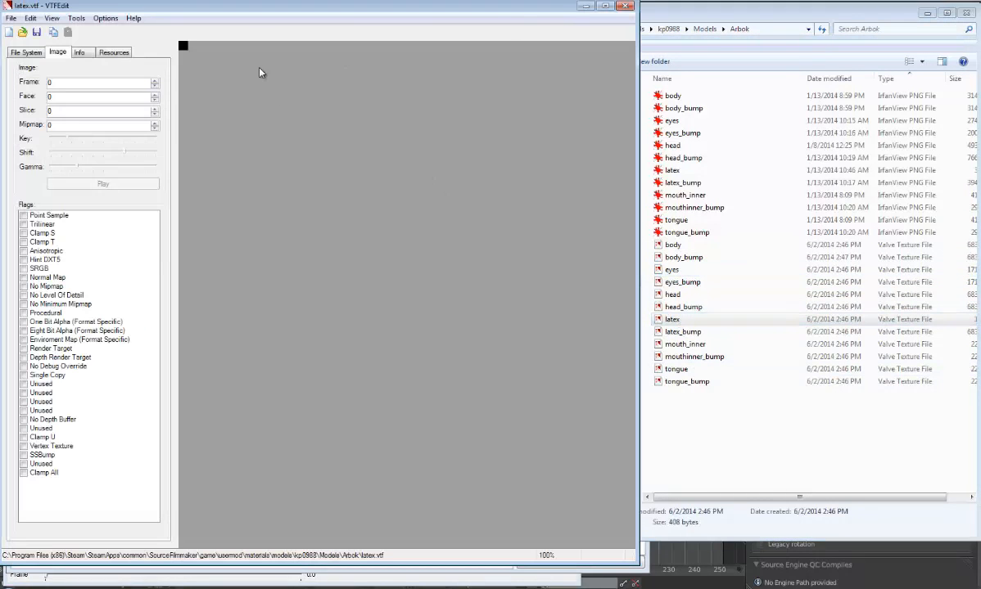
click(585, 6)
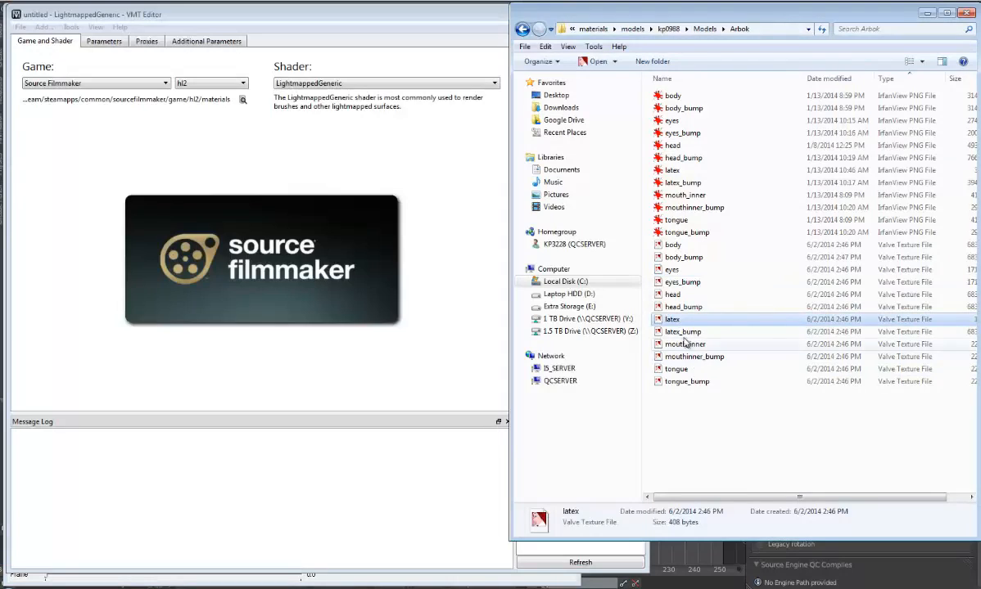
Inspect the converted mouth_inner and tongue VTF textures one after the other in VTFEdit
double_click(685, 344)
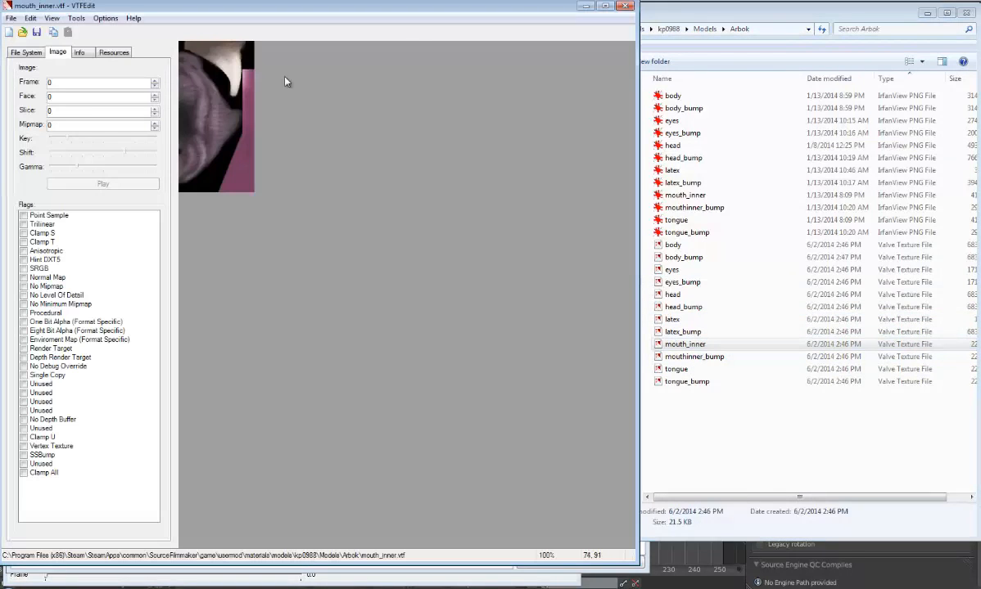
click(586, 6)
click(677, 369)
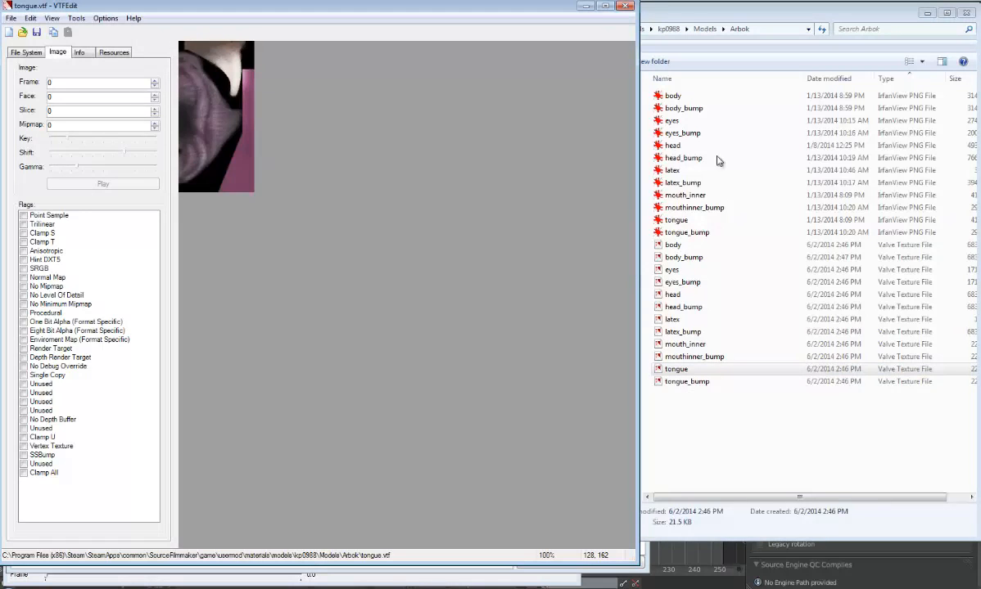
click(586, 6)
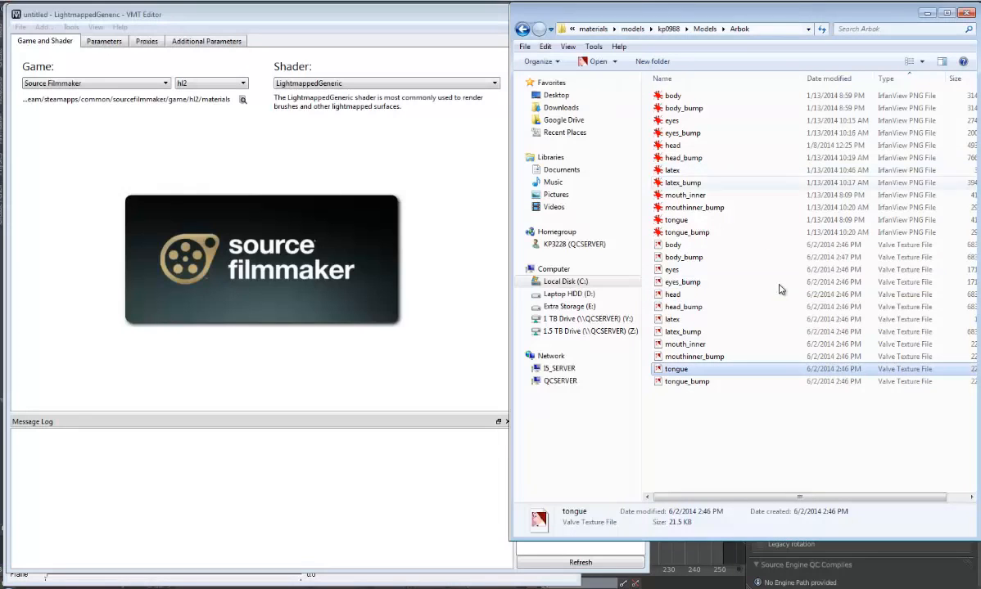
Inspect the converted head VTF texture over its full height in VTFEdit, and close the viewer
double_click(719, 296)
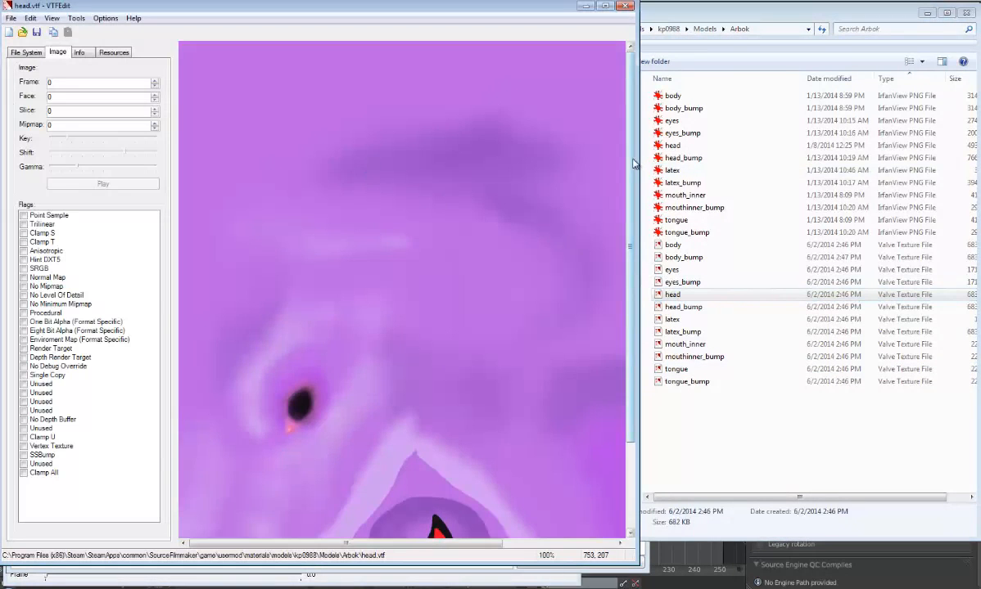
scroll(594, 147, down, 3)
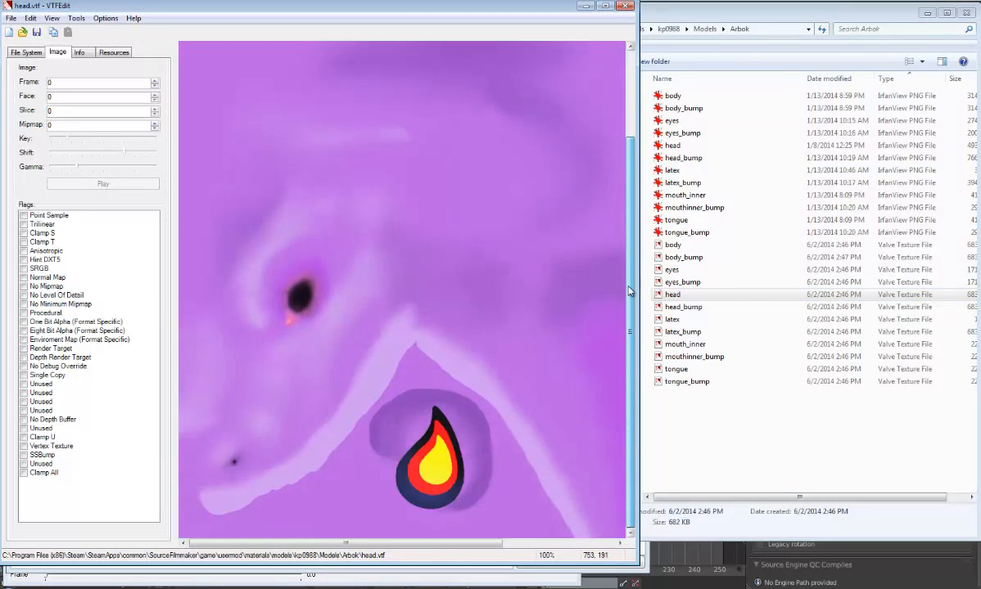
drag(628, 286, 634, 163)
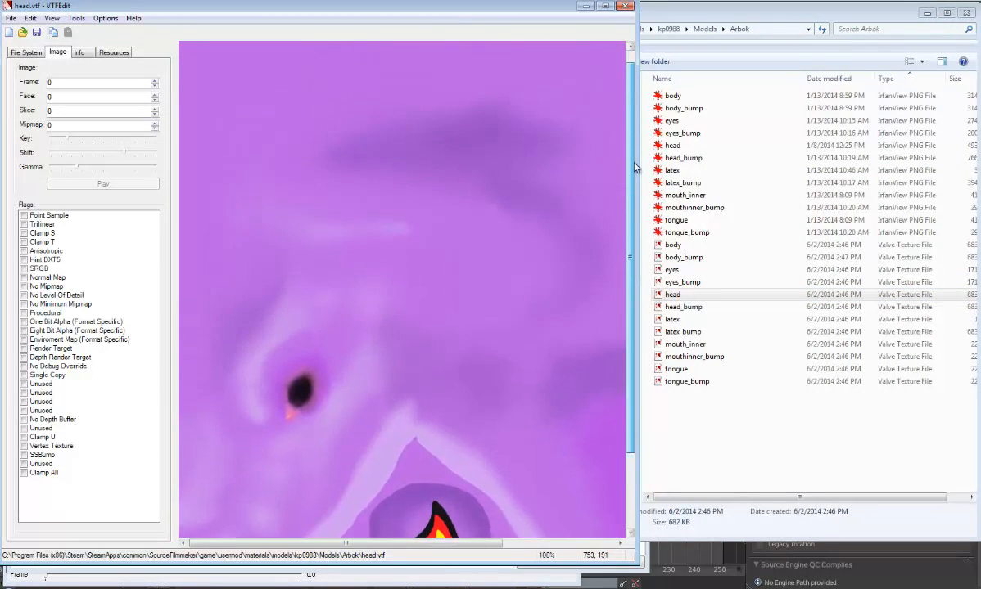
scroll(568, 125, down, 3)
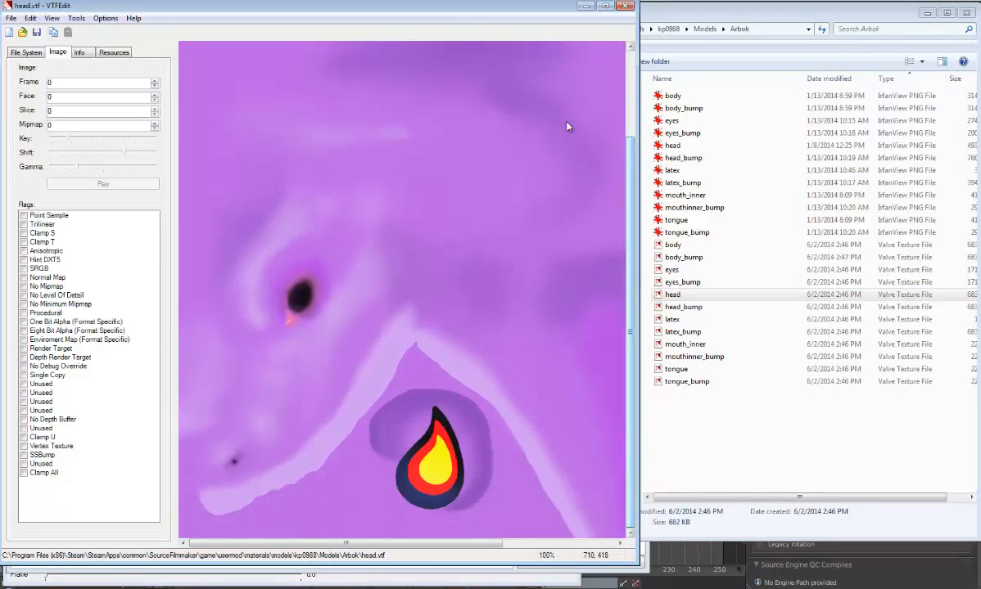
click(623, 8)
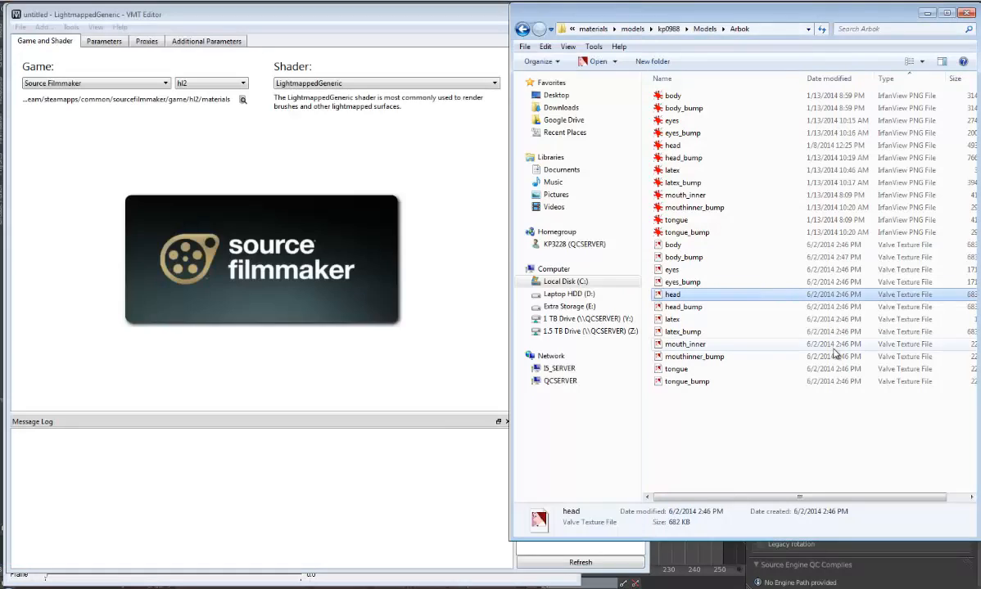
Delete all twelve PNG images from the materials Arbok folder and check the originals in the Model_Stuff Arbok folder
click(675, 95)
shift+click(697, 233)
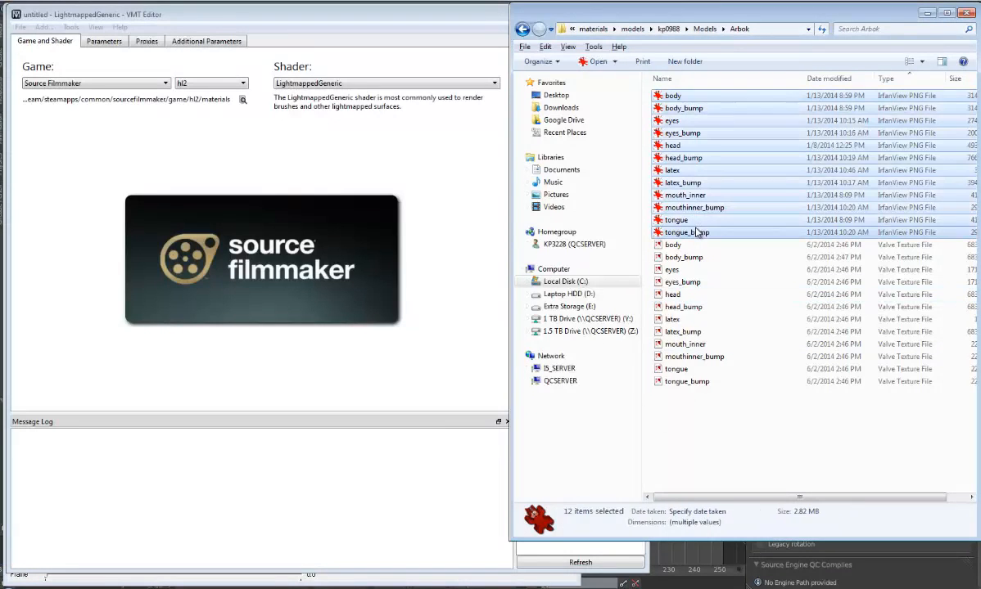
right_click(699, 135)
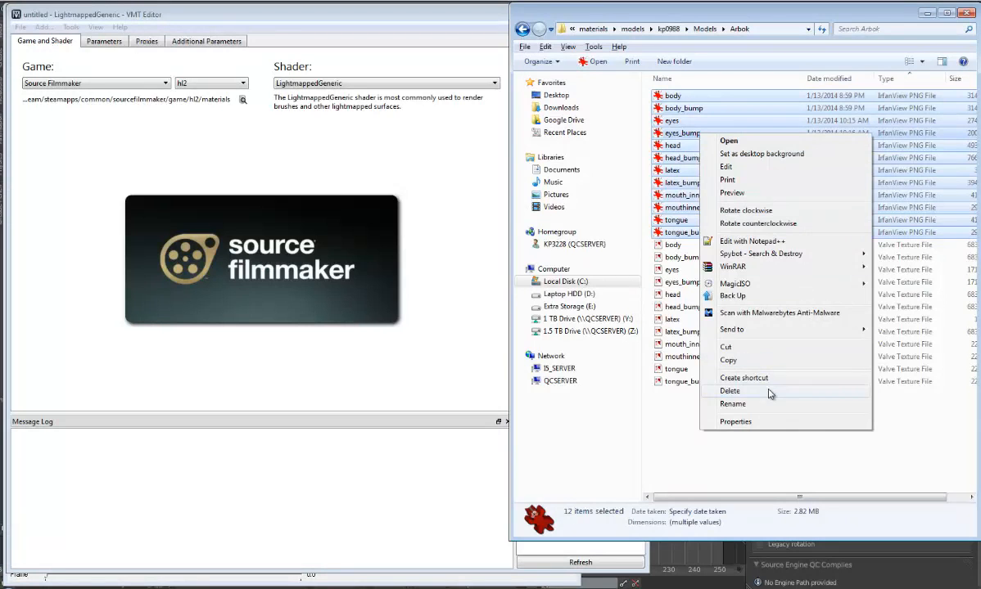
click(729, 391)
click(575, 305)
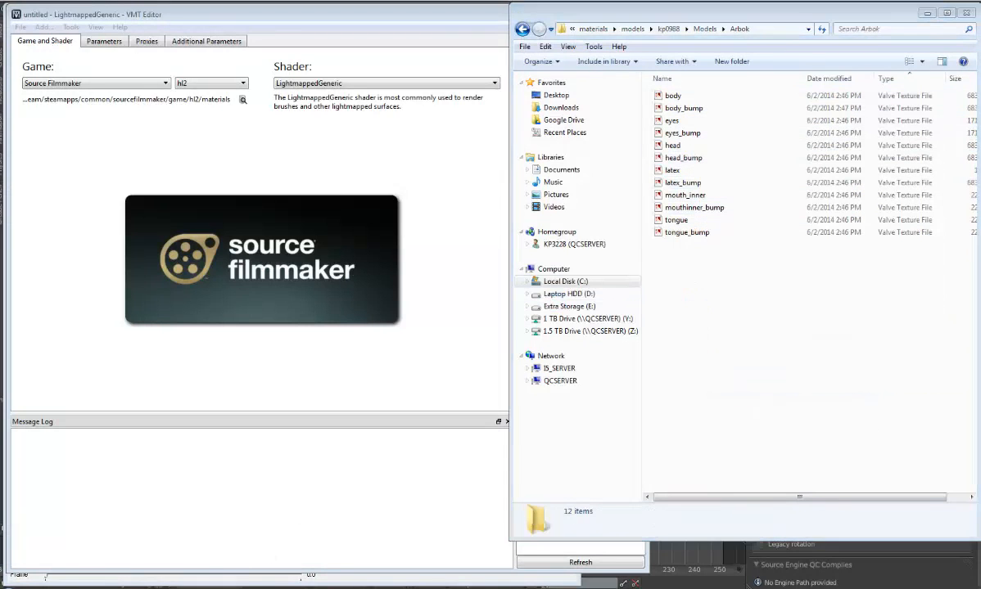
key(alt+Tab)
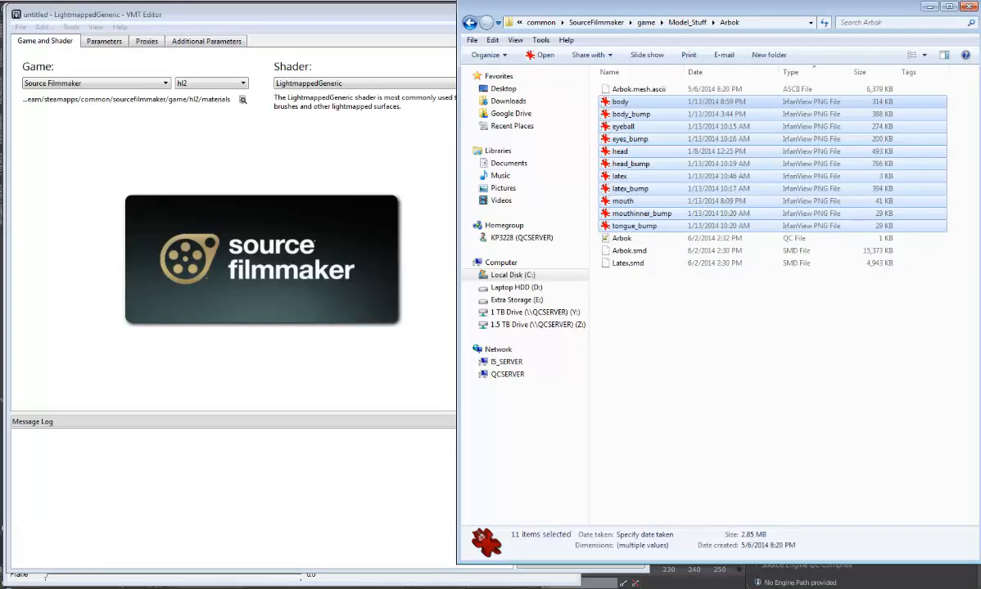
key(alt+Tab)
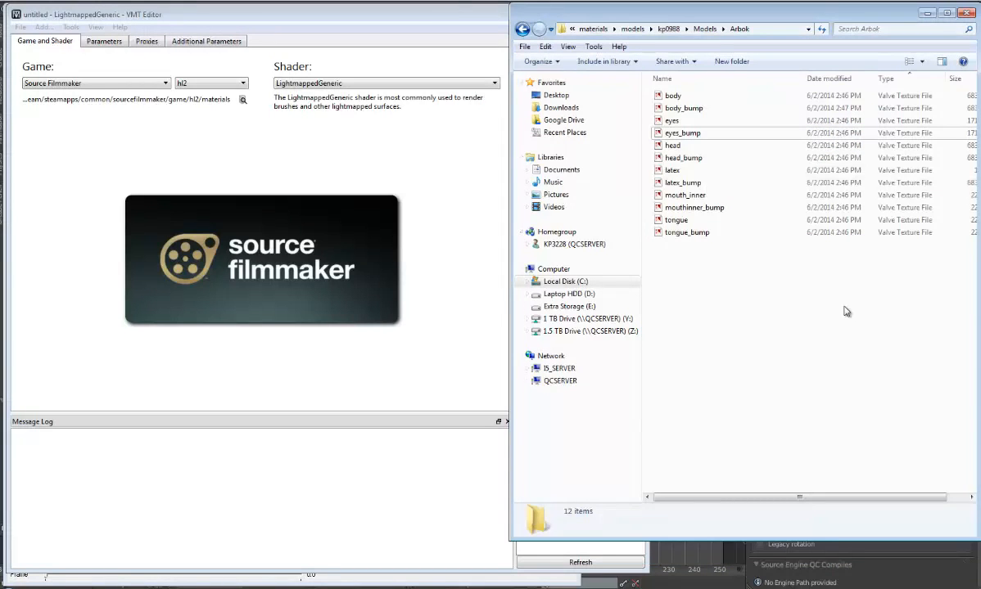
In VMT Editor, set the Source Filmmaker game folder to usermod and the shader to VertexLitGeneric
click(351, 21)
drag(352, 18, 349, 17)
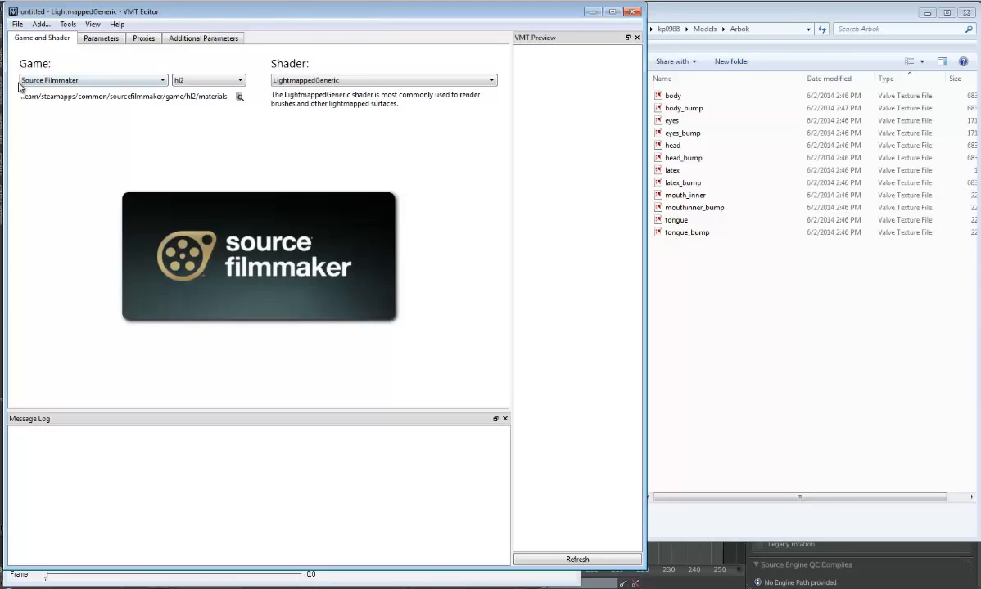
click(202, 81)
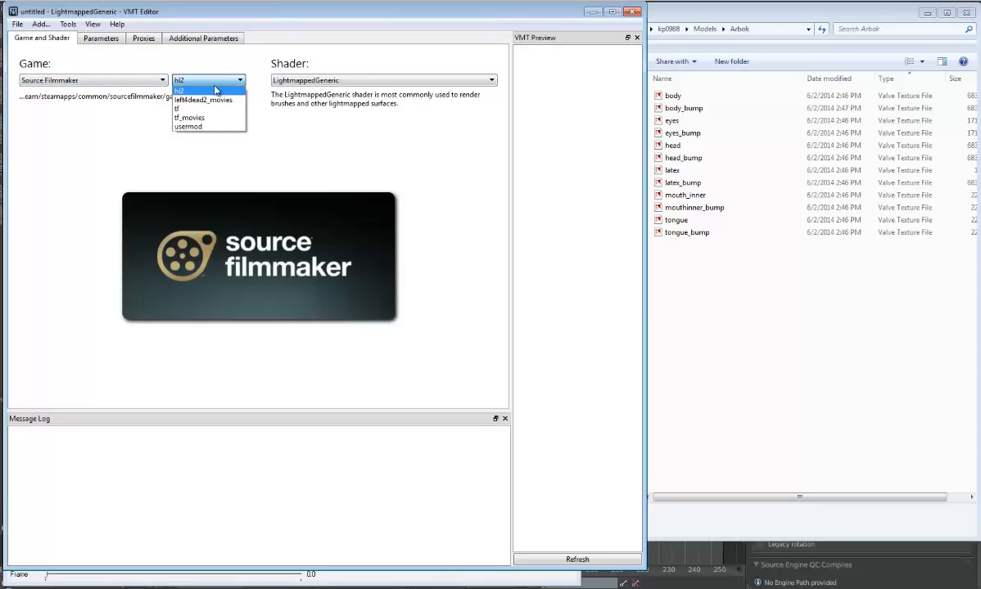
click(199, 128)
click(321, 80)
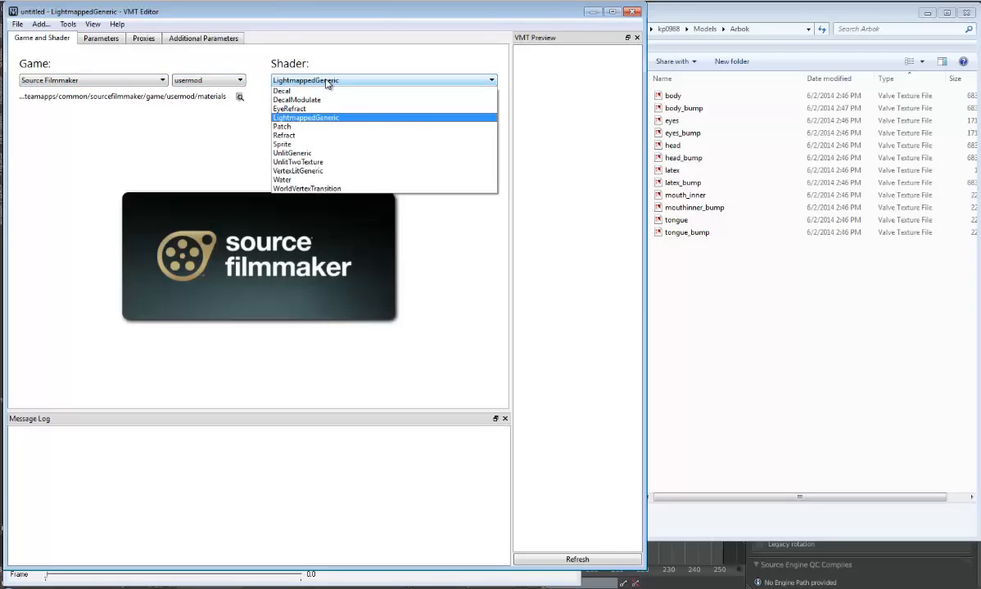
click(300, 172)
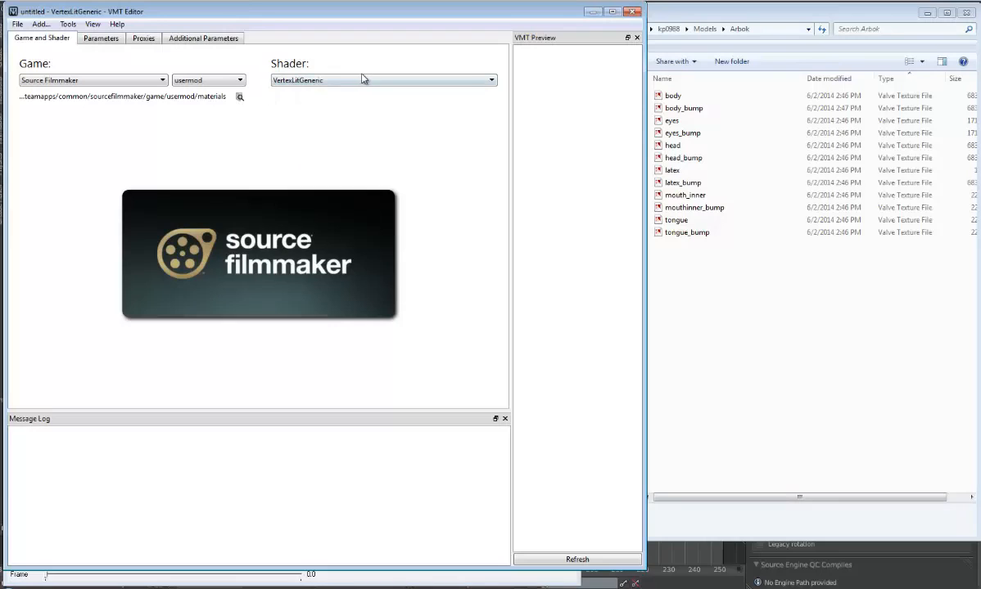
Assign the Arbok folder's body texture as the material's diffuse and body_bump as its bumpmap
click(101, 39)
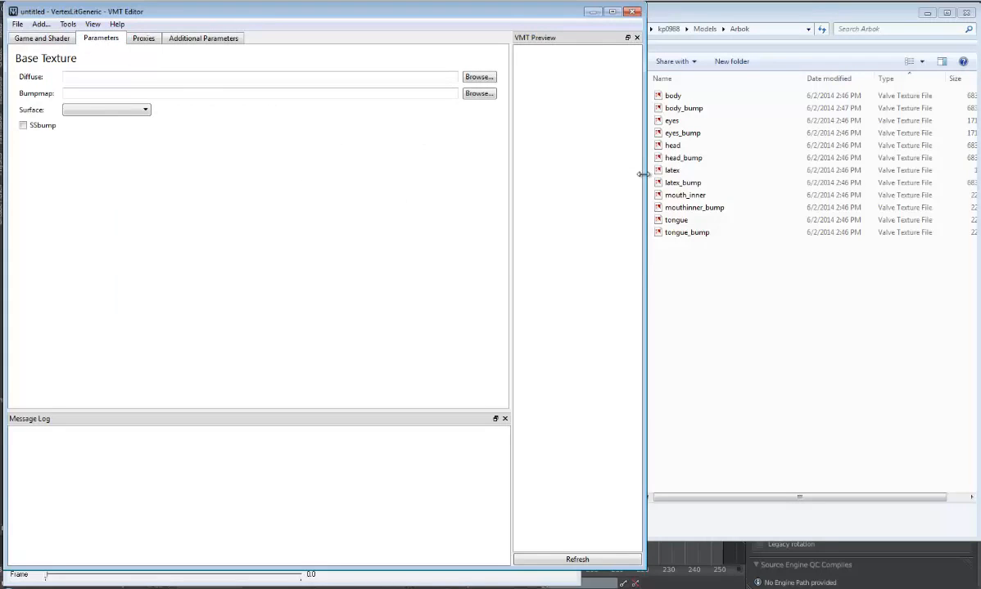
drag(643, 174, 648, 174)
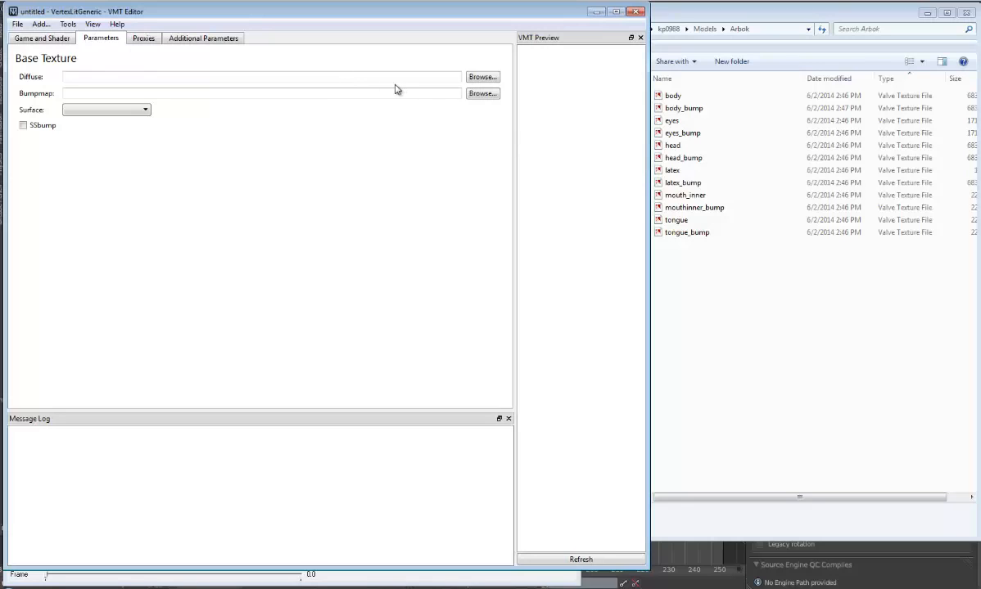
drag(515, 155, 499, 157)
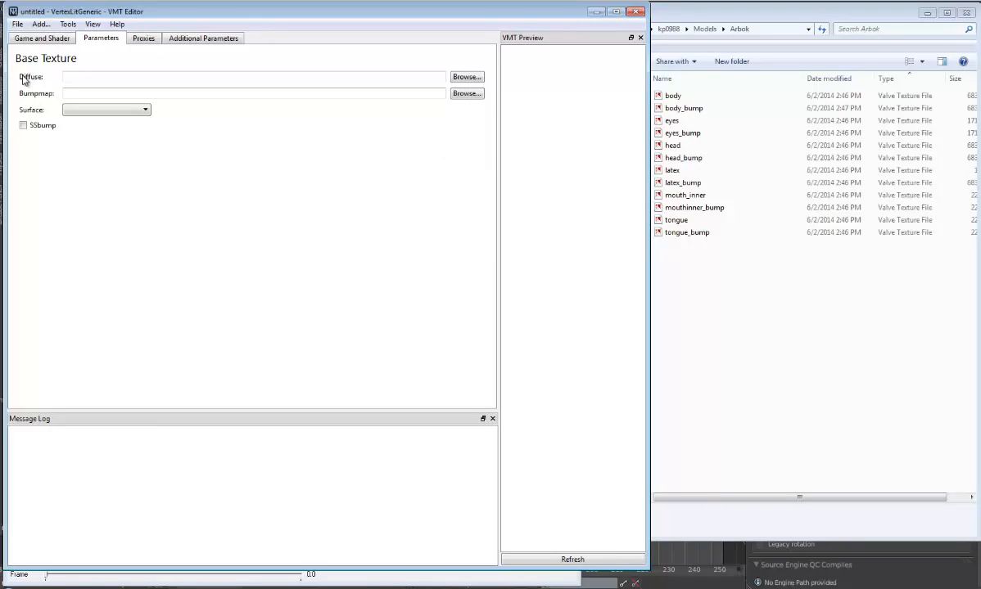
click(465, 77)
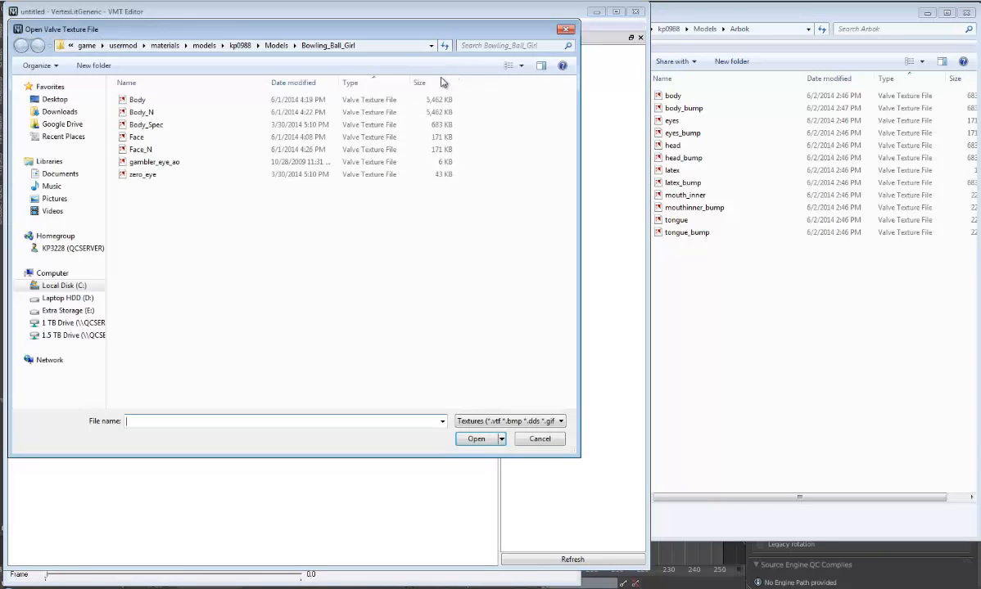
click(275, 45)
double_click(185, 100)
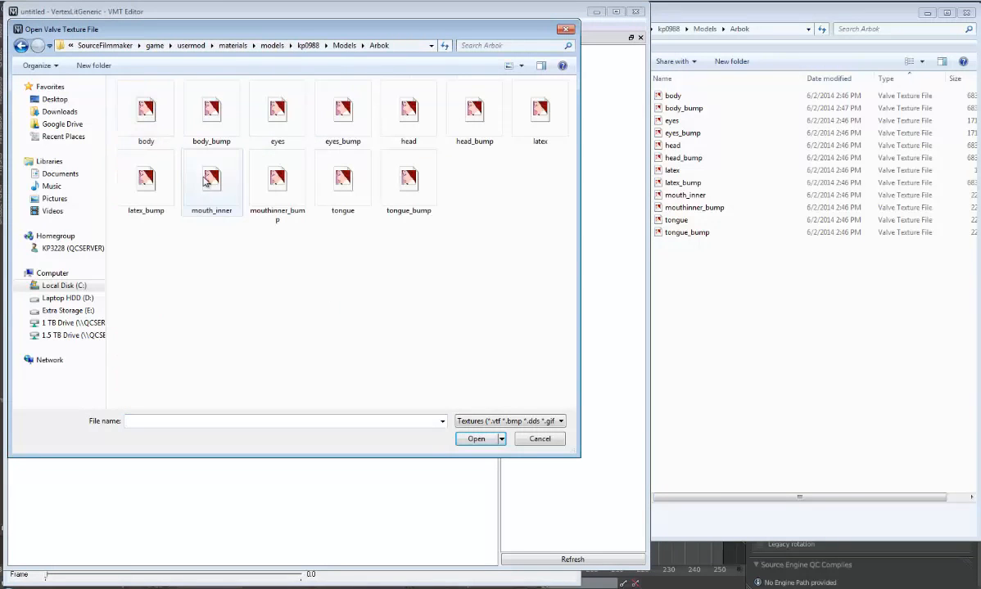
double_click(148, 111)
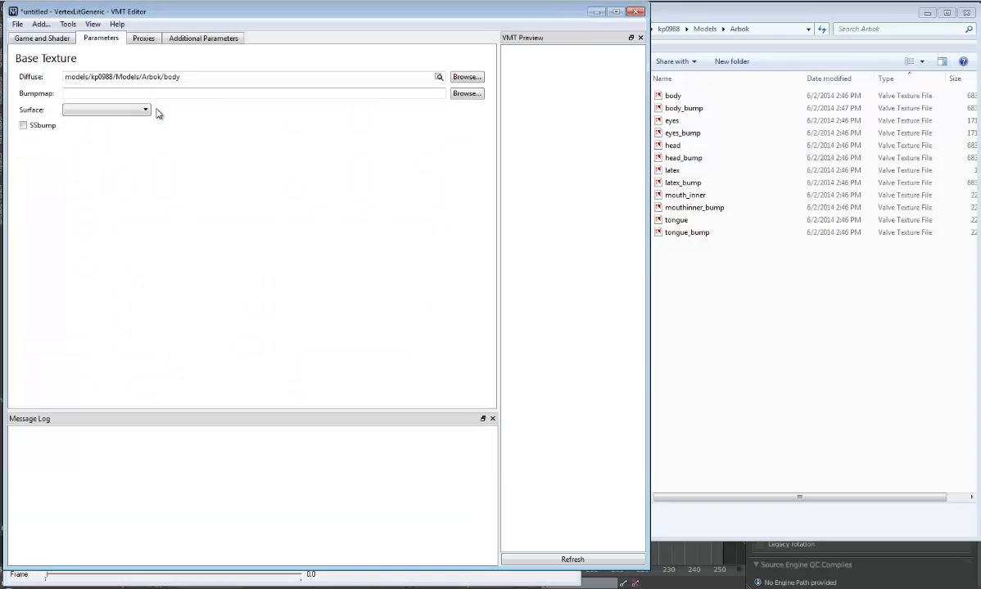
click(469, 97)
double_click(207, 104)
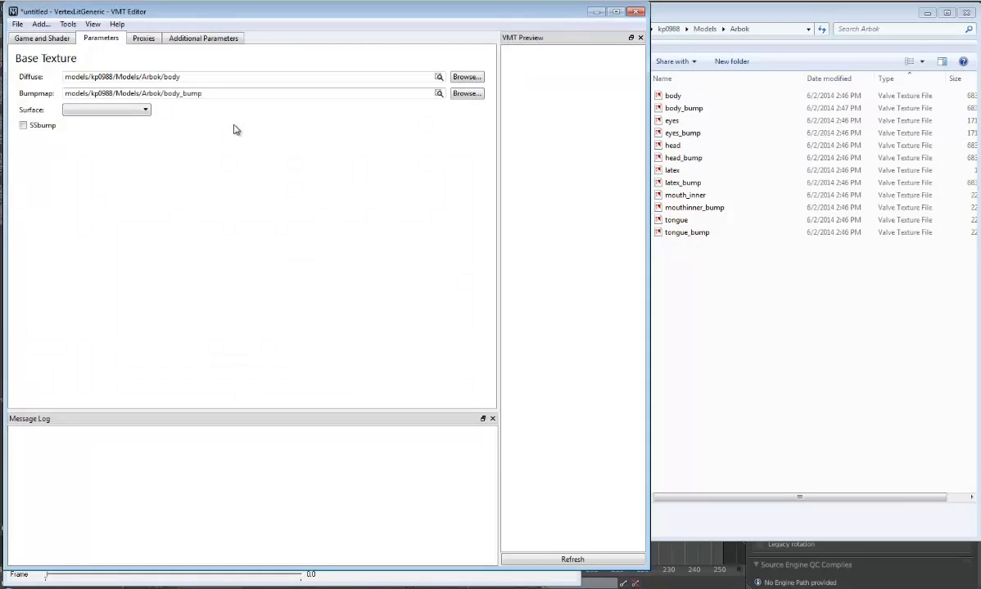
Set the material's surface to Flesh with SSbump enabled, and refresh the VMT preview
click(137, 112)
scroll(135, 139, down, 6)
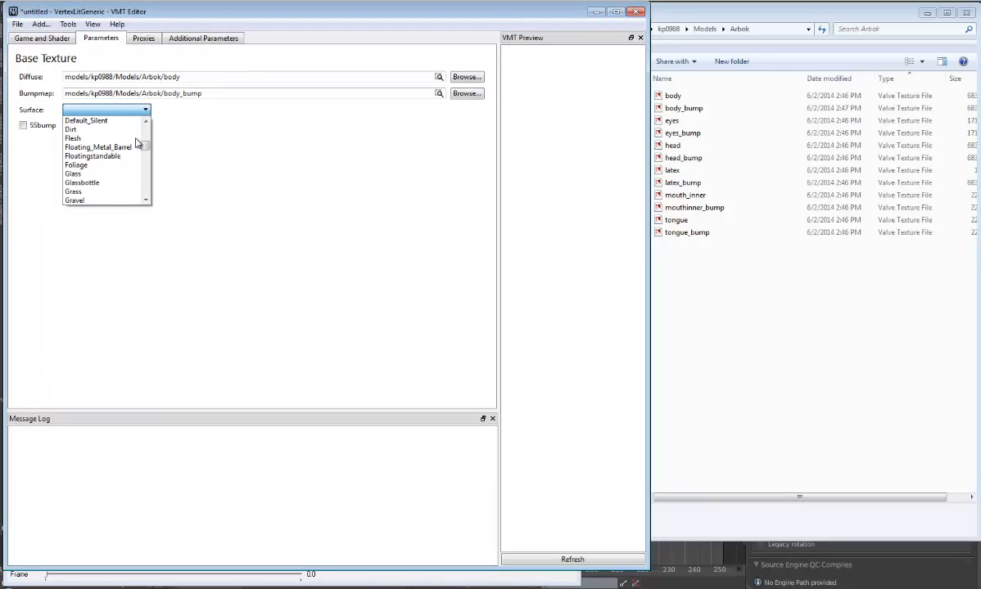
click(96, 138)
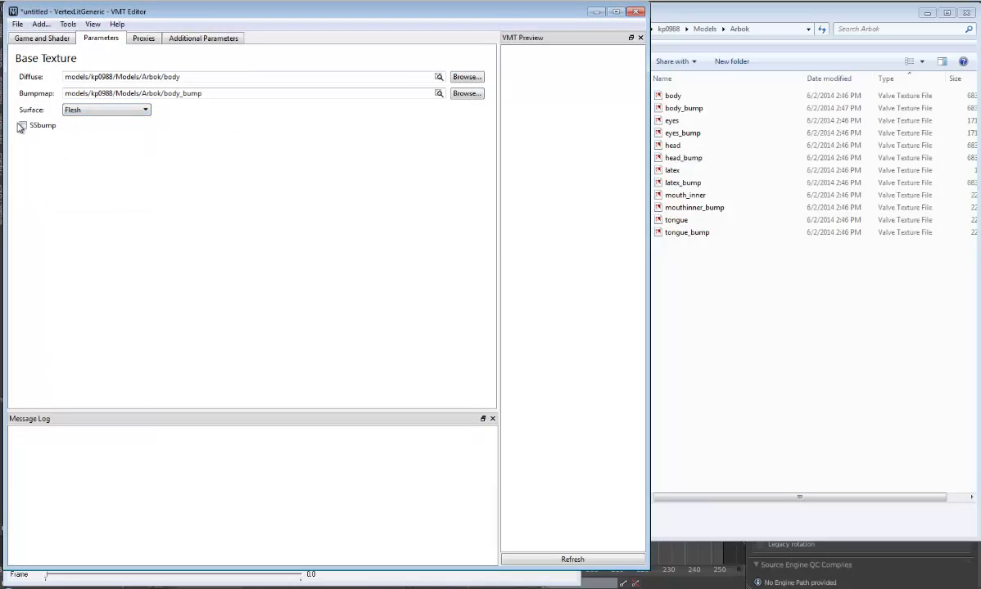
click(544, 560)
drag(647, 271, 640, 271)
drag(503, 241, 501, 241)
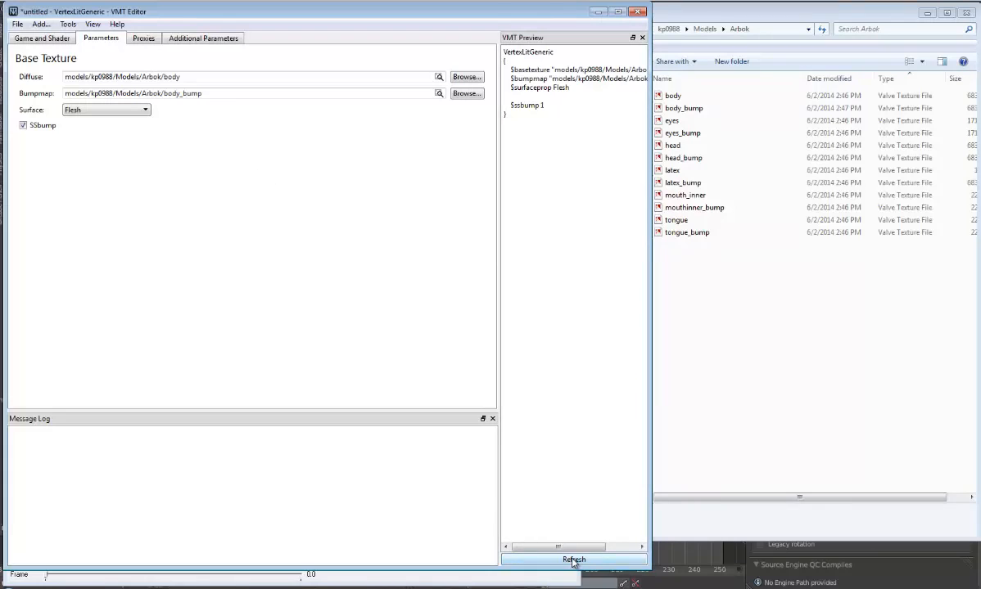
Save the material as Body in the usermod materials folder under models, kp0988, Models, Arbok
click(17, 24)
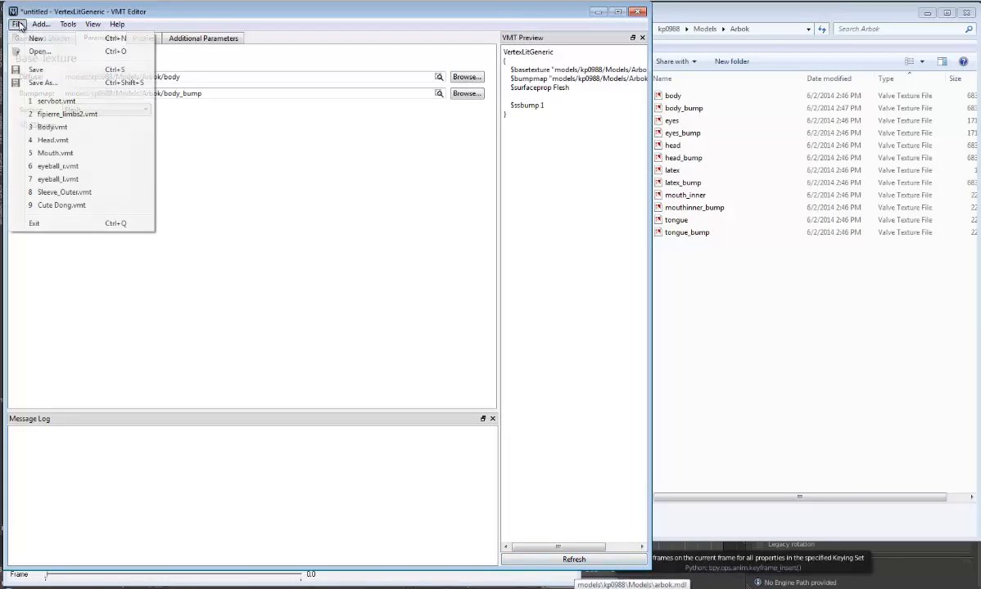
click(45, 83)
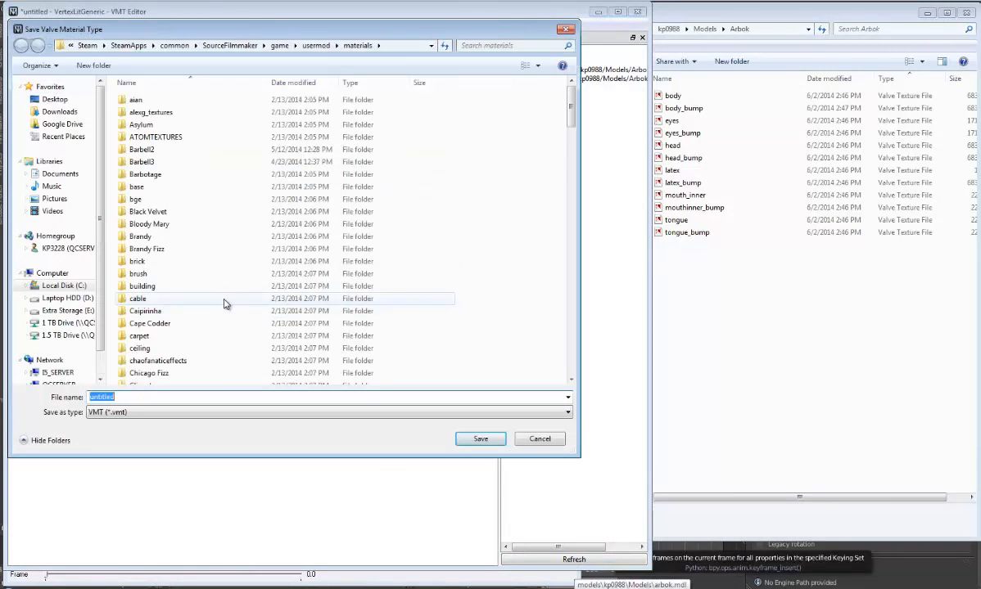
click(225, 301)
scroll(226, 303, down, 15)
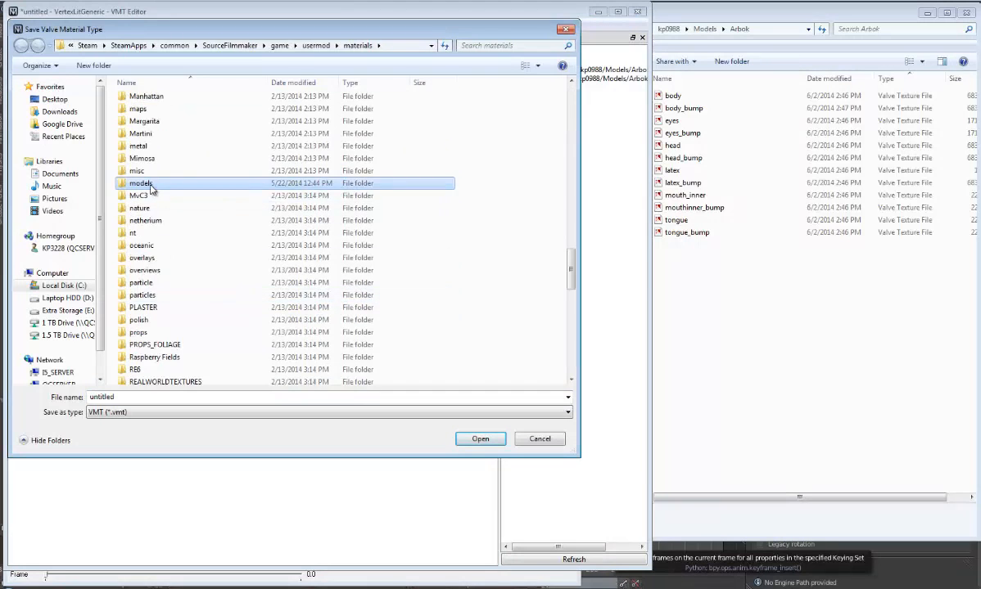
double_click(153, 192)
text(kp)
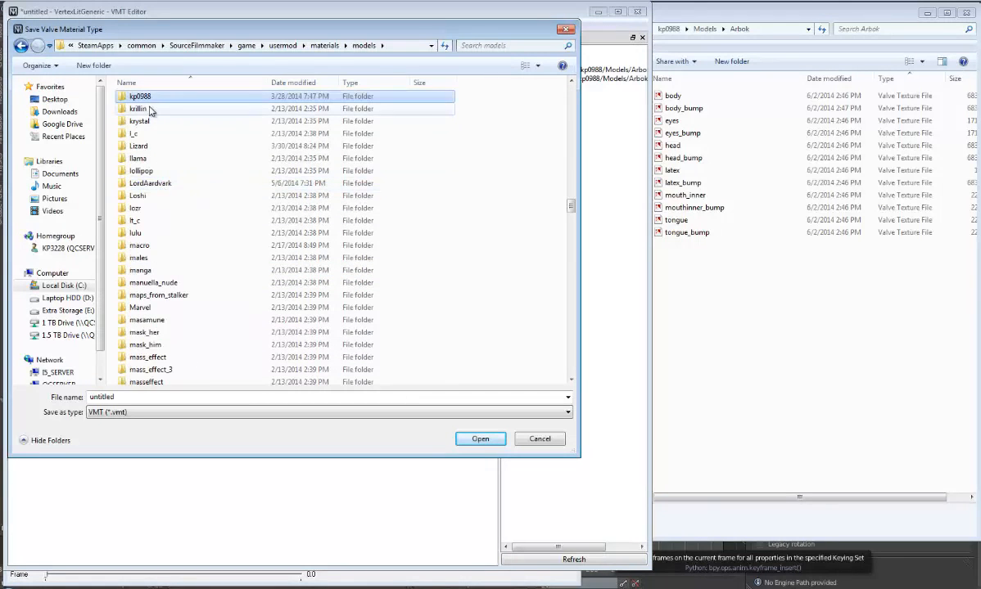
double_click(153, 97)
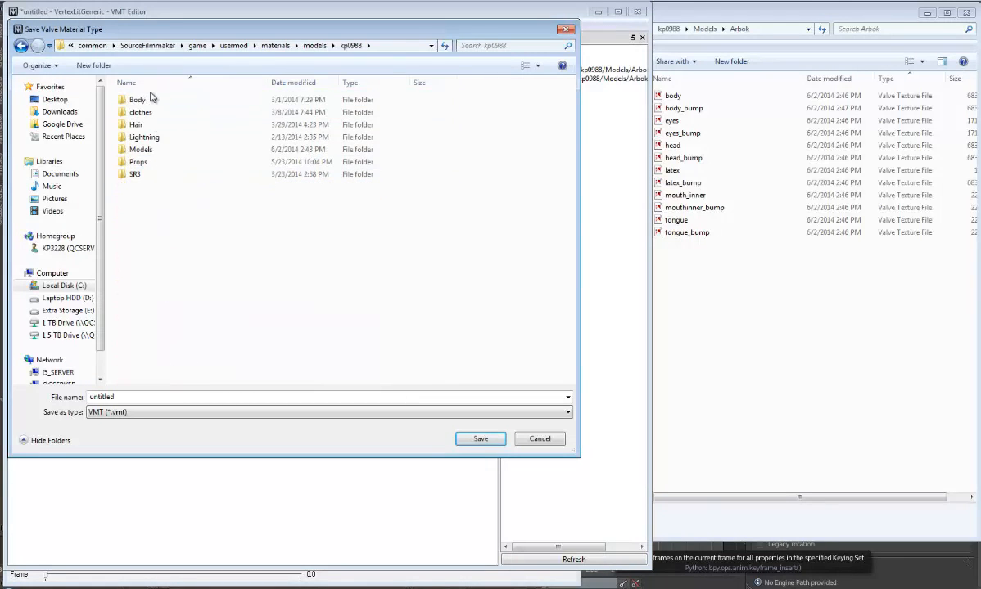
double_click(144, 149)
double_click(139, 112)
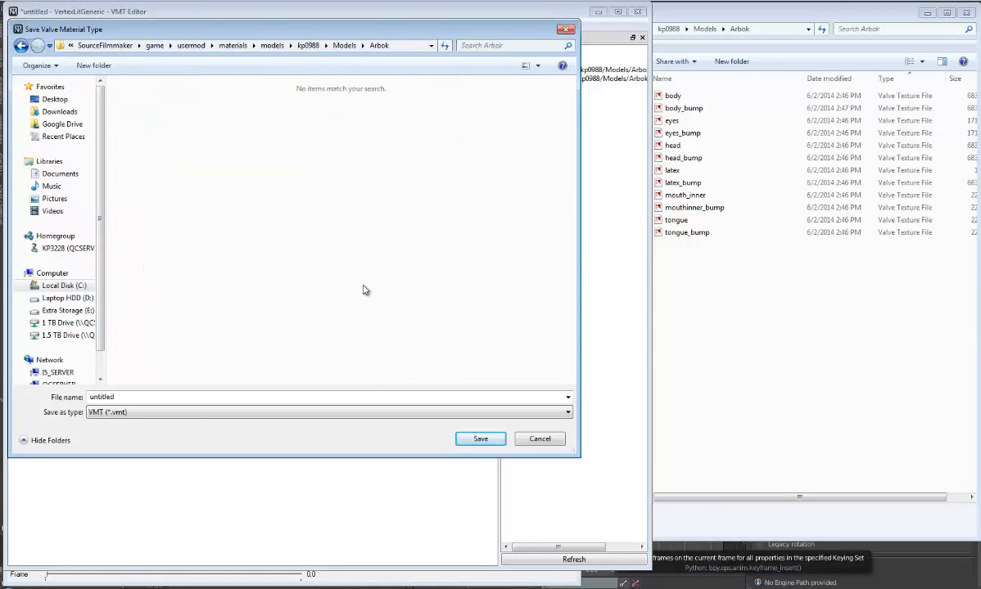
double_click(166, 397)
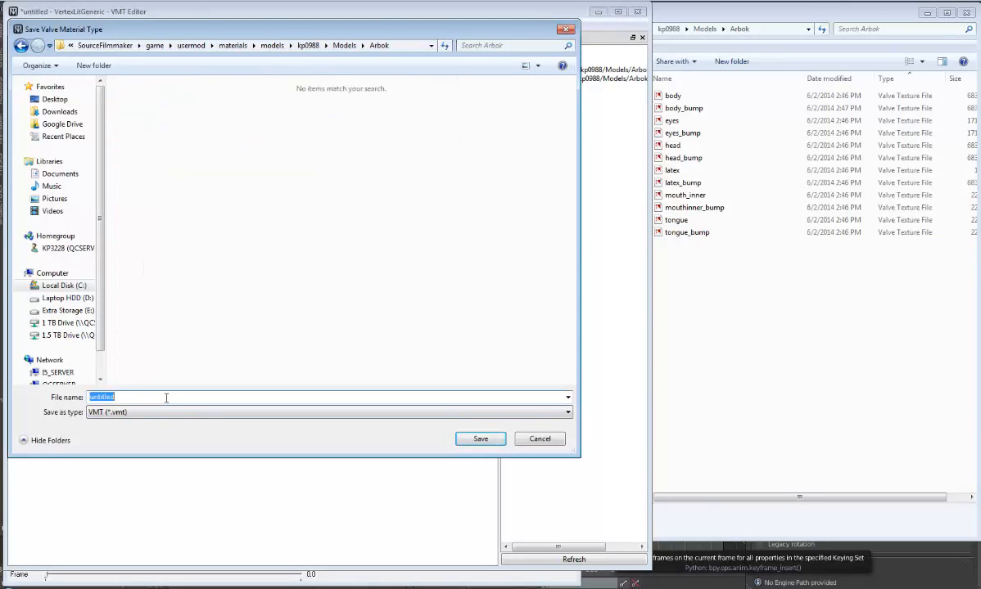
text(B)
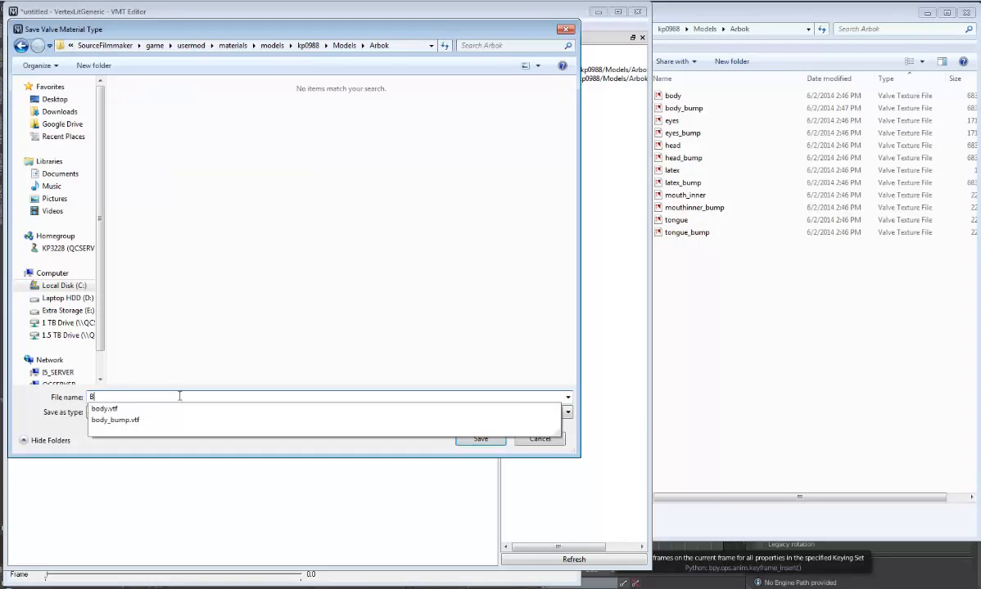
text(ody)
key(Return)
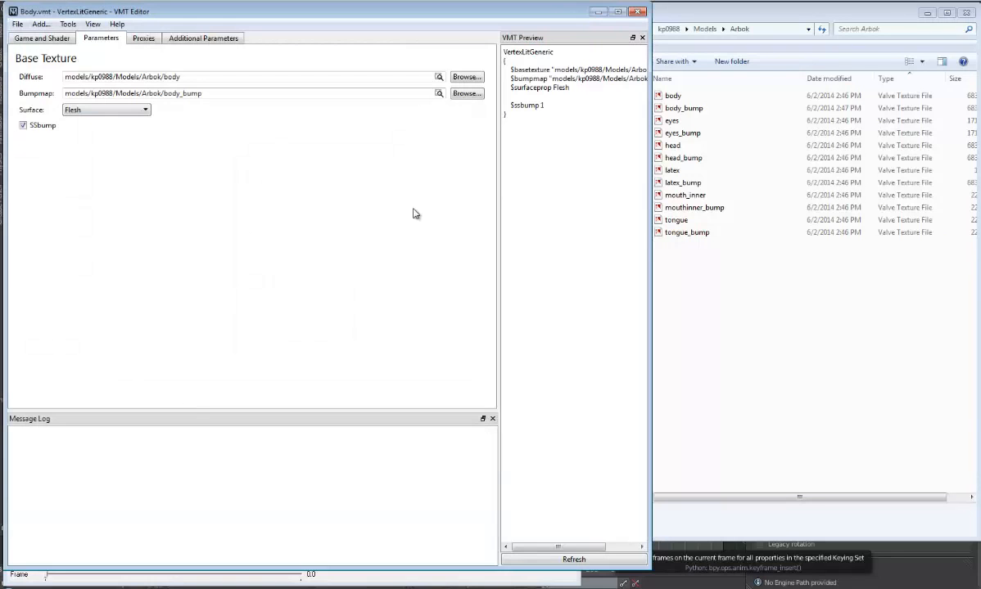
Open the saved Body material file from the Arbok folder in VTFEdit to check its parameters, and minimize VTFEdit
click(770, 291)
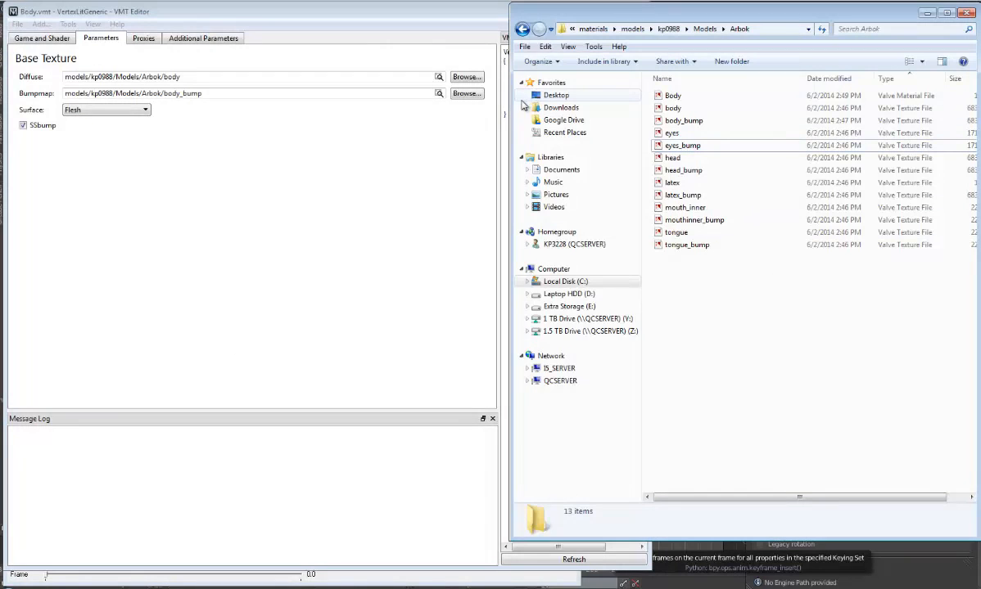
click(837, 98)
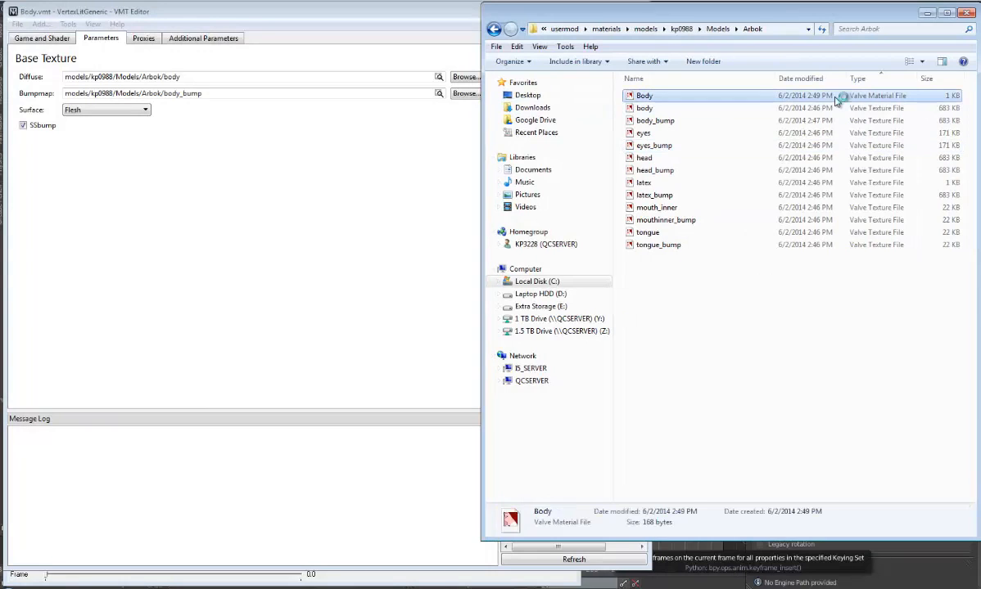
double_click(837, 98)
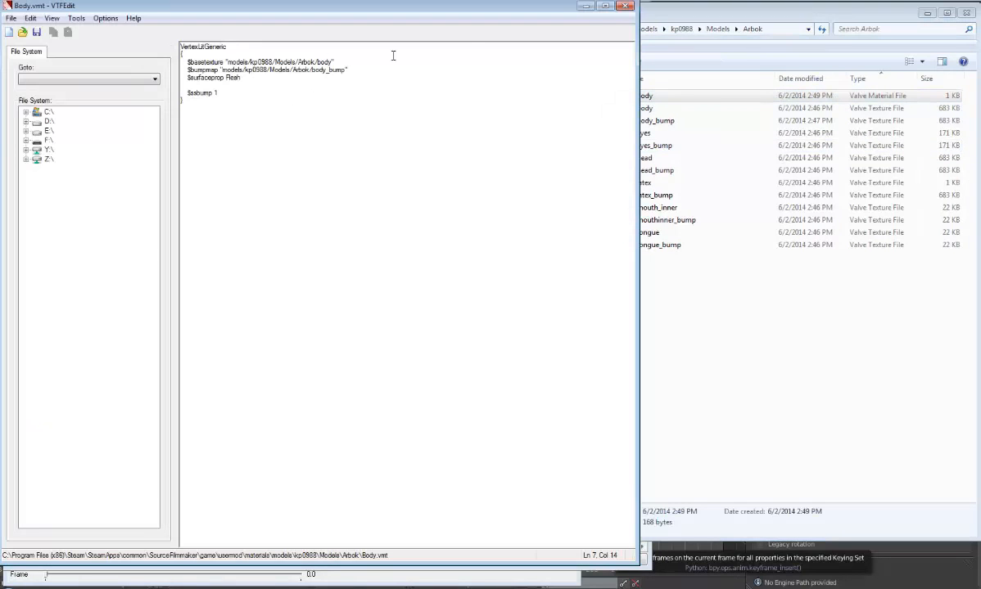
click(584, 7)
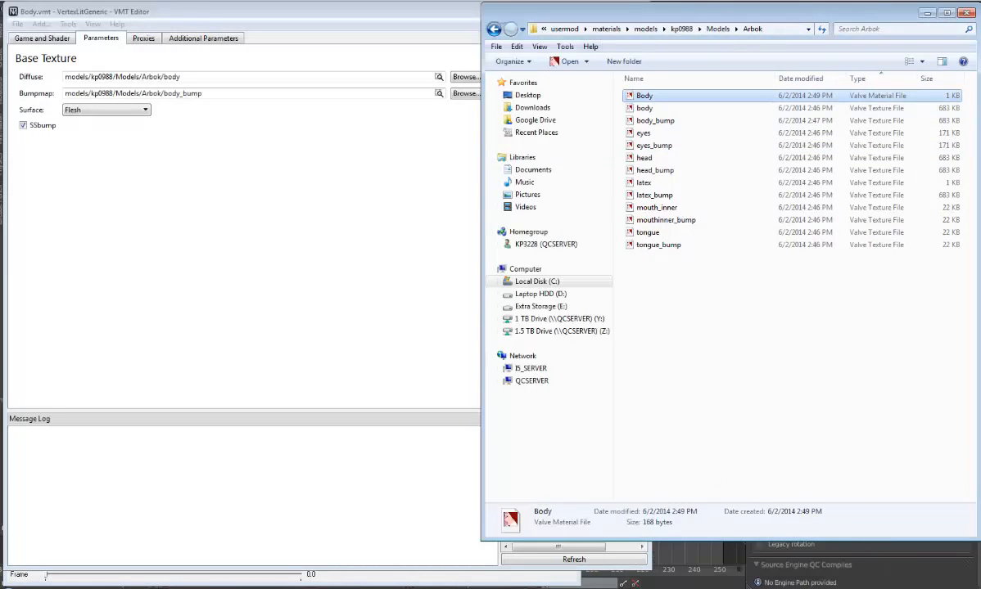
Switch to the model viewer, refresh the Arbok model, inspect its body material from several angles, and check the loaded body VMT
click(260, 581)
drag(253, 250, 248, 250)
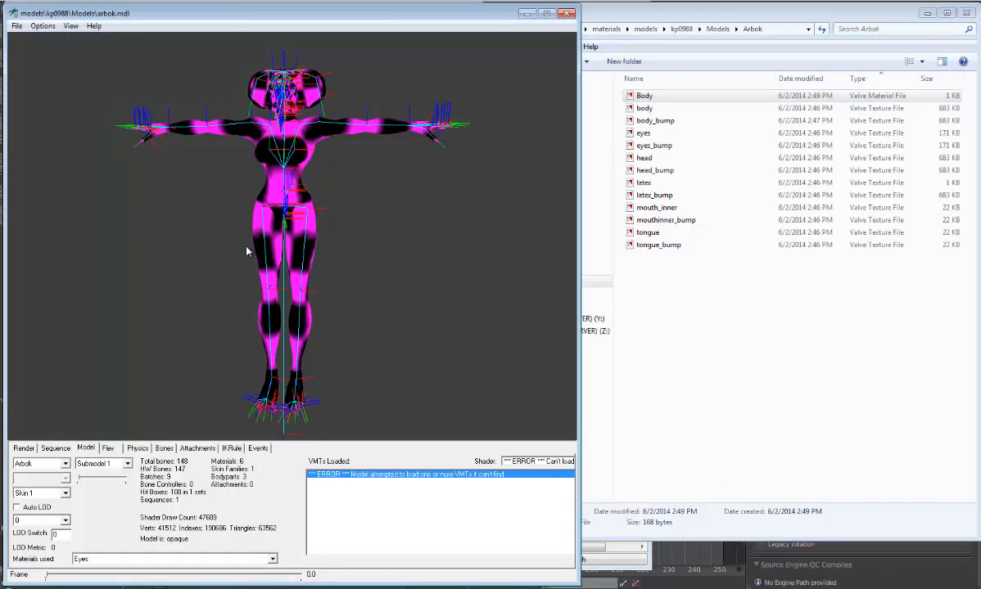
drag(340, 170, 288, 162)
right_drag(289, 162, 290, 141)
drag(290, 142, 372, 143)
right_drag(357, 141, 361, 175)
middle_drag(352, 121, 344, 146)
right_drag(308, 183, 325, 161)
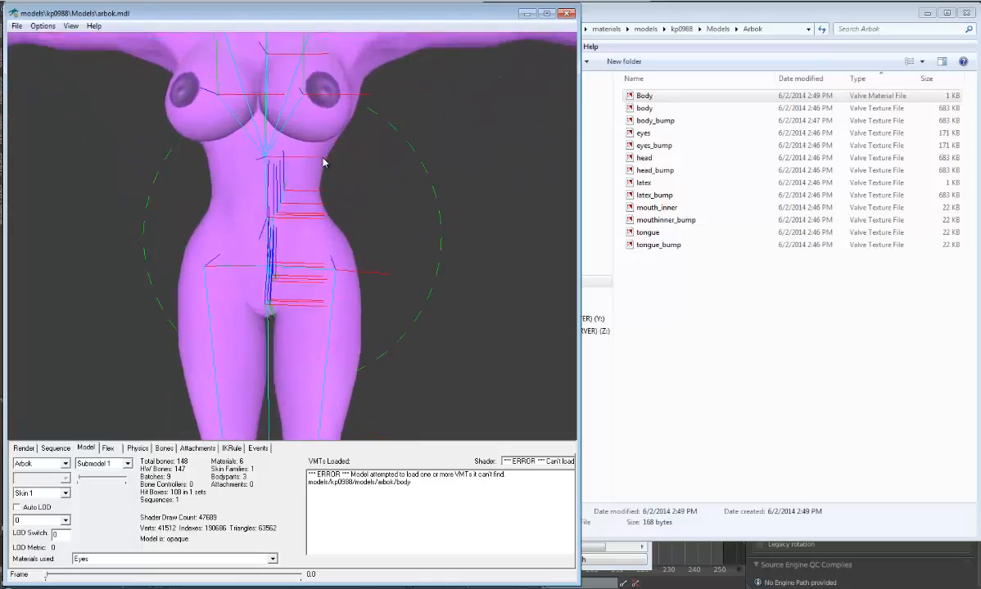
middle_drag(292, 138, 330, 159)
drag(327, 159, 397, 247)
middle_drag(397, 247, 398, 232)
right_drag(398, 231, 361, 243)
mouse_move(361, 244)
middle_down()
mouse_move(370, 213)
mouse_move(372, 243)
mouse_move(371, 235)
middle_up()
right_drag(371, 235, 358, 239)
drag(358, 240, 350, 244)
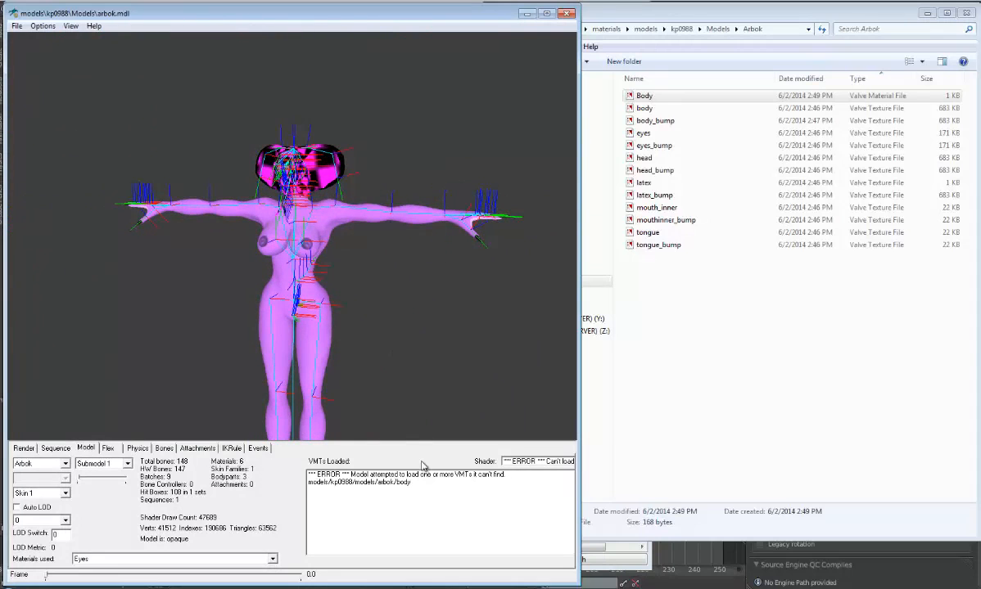
click(373, 483)
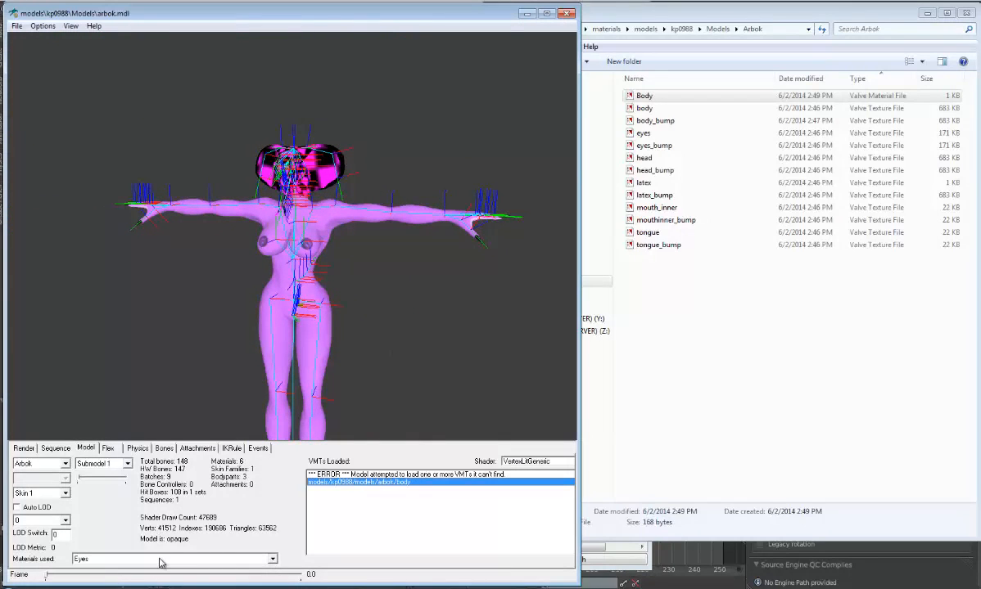
click(161, 559)
Return to VMT Editor, enlarge its window and widen the VMT preview to show the full texture paths
double_click(644, 95)
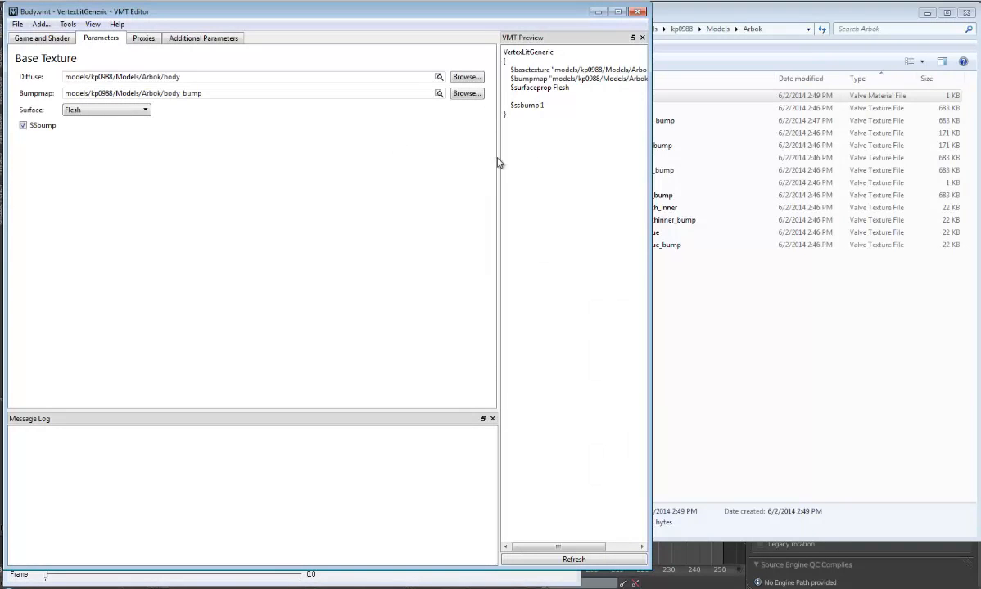
drag(652, 162, 696, 162)
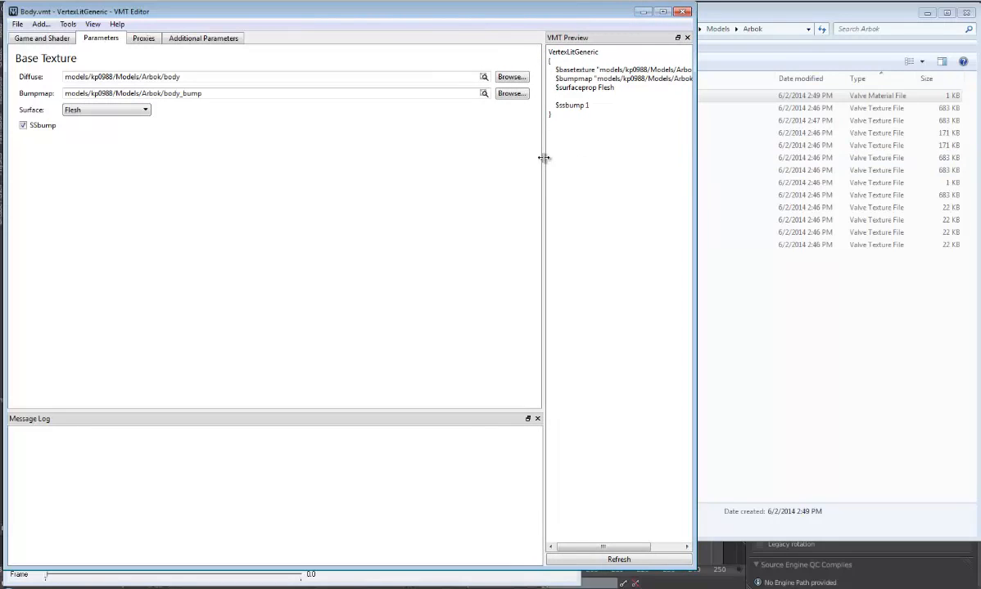
drag(543, 158, 498, 162)
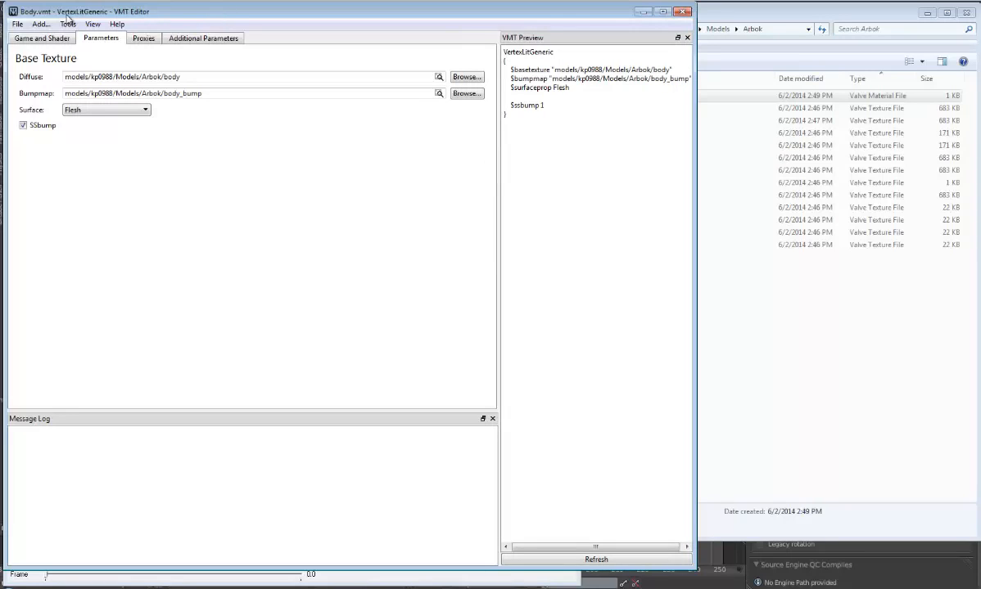
Add Phong shading to the Body material, leave its tint white, and refresh the VMT preview
click(40, 24)
mouse_move(68, 54)
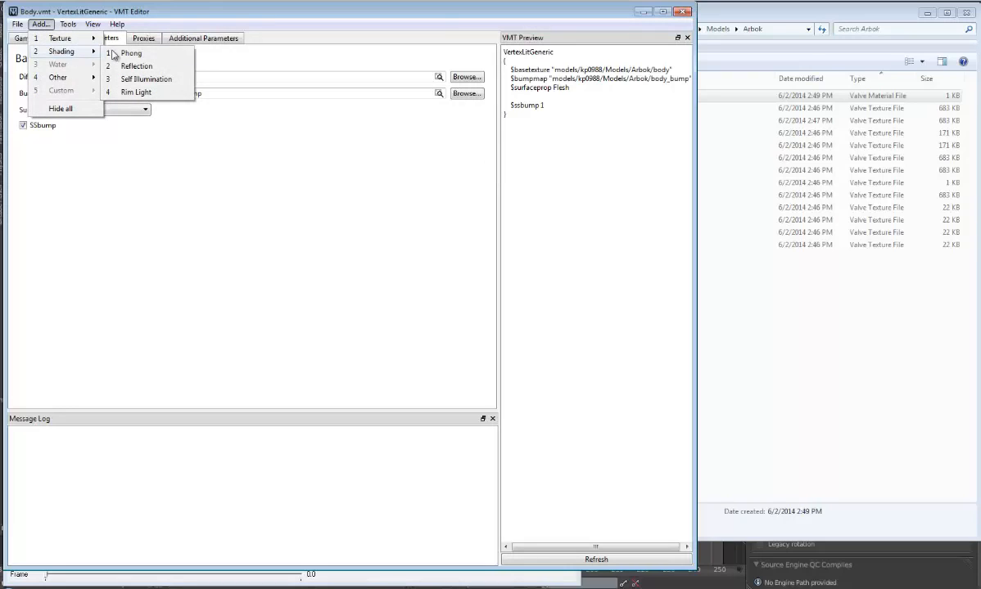
click(126, 53)
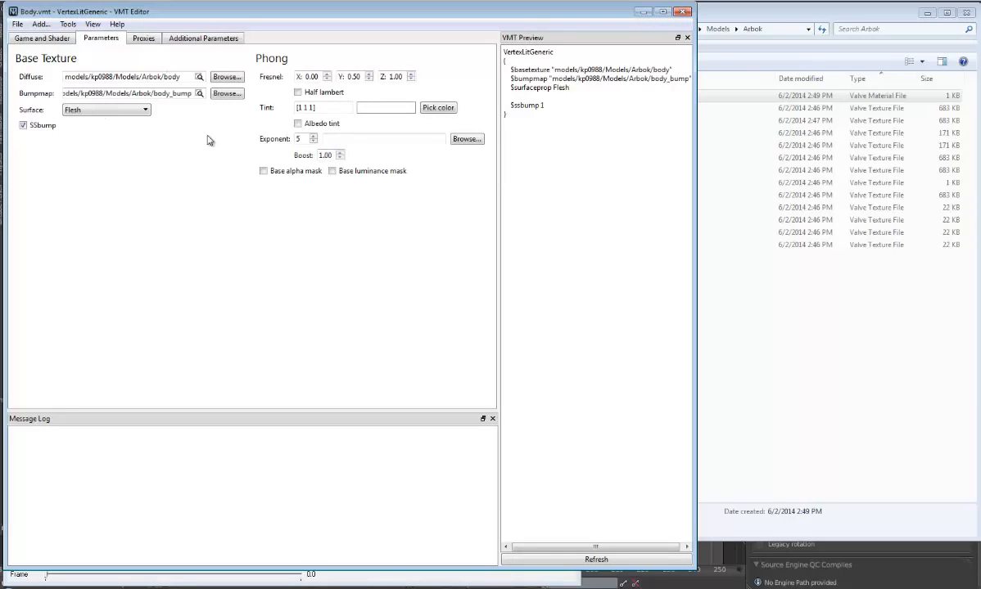
click(442, 108)
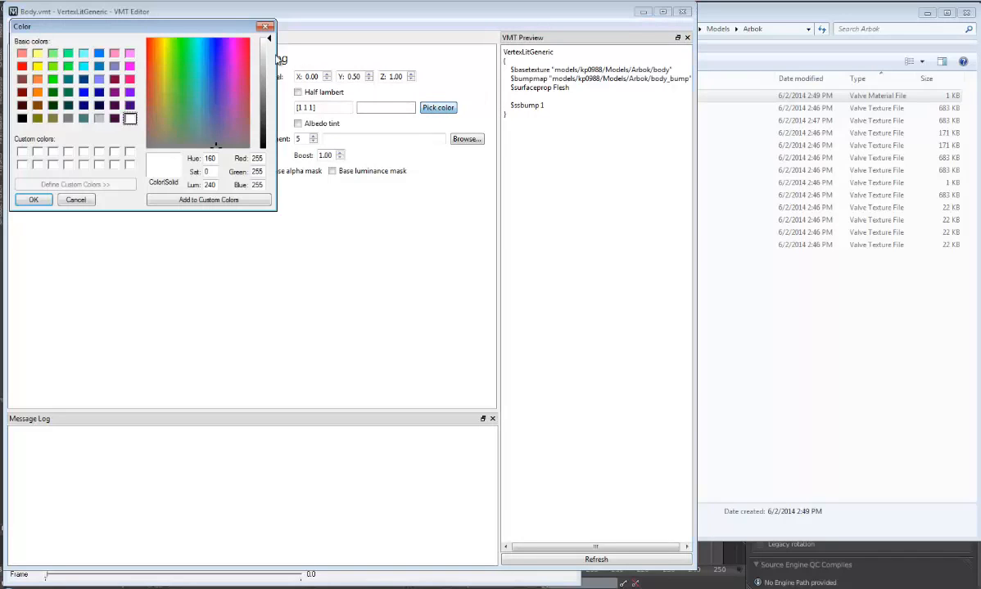
click(267, 27)
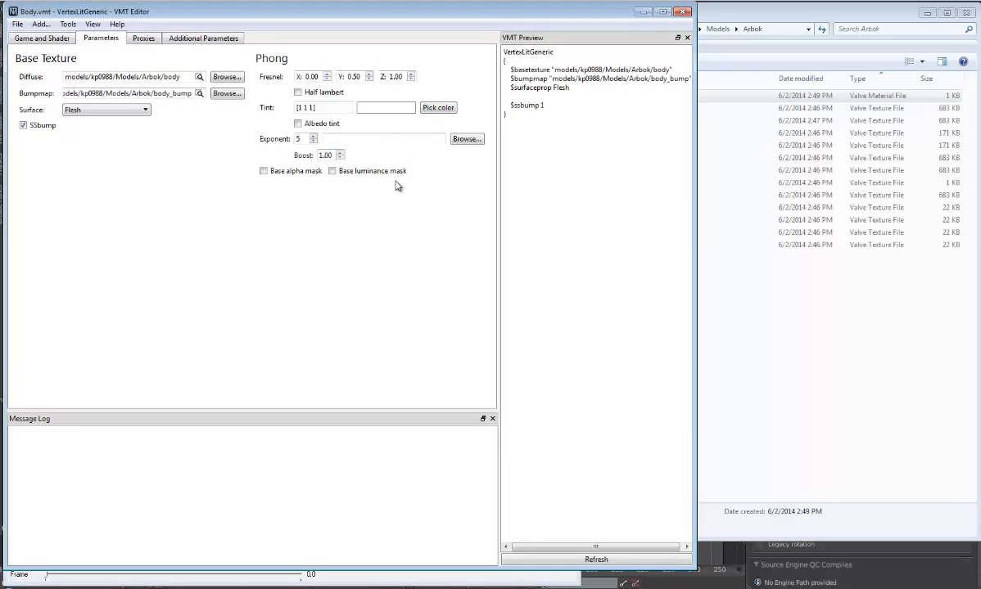
click(593, 558)
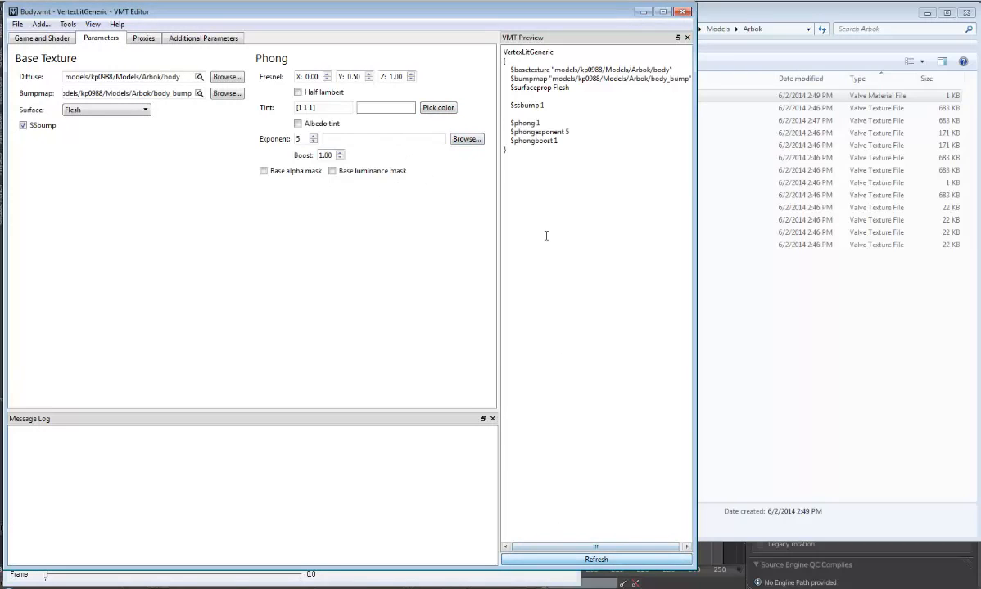
Keep the Phong exponent at 5, refresh the VMT preview, and save the Body material
click(313, 136)
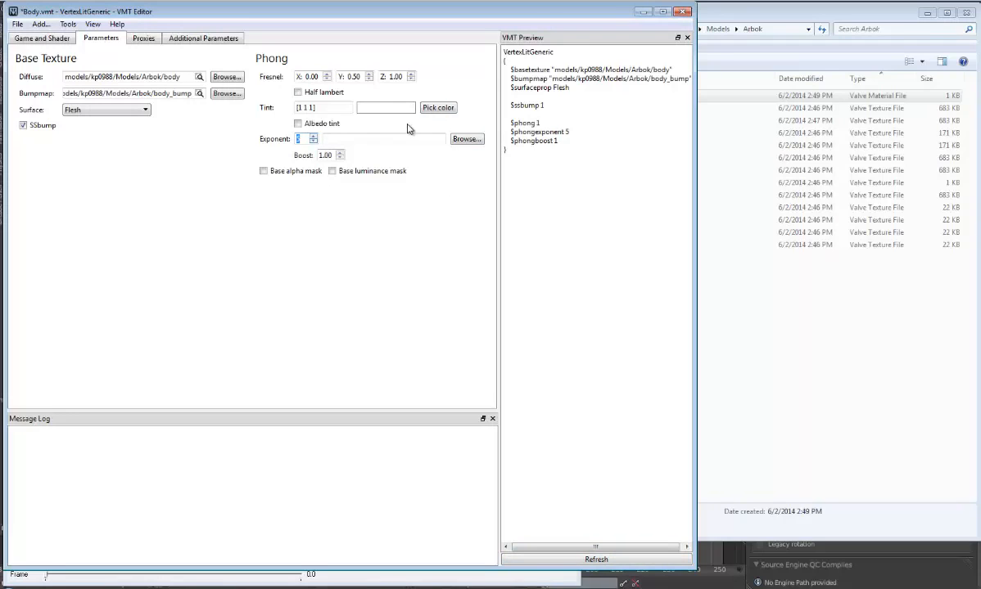
click(603, 560)
click(17, 24)
click(37, 70)
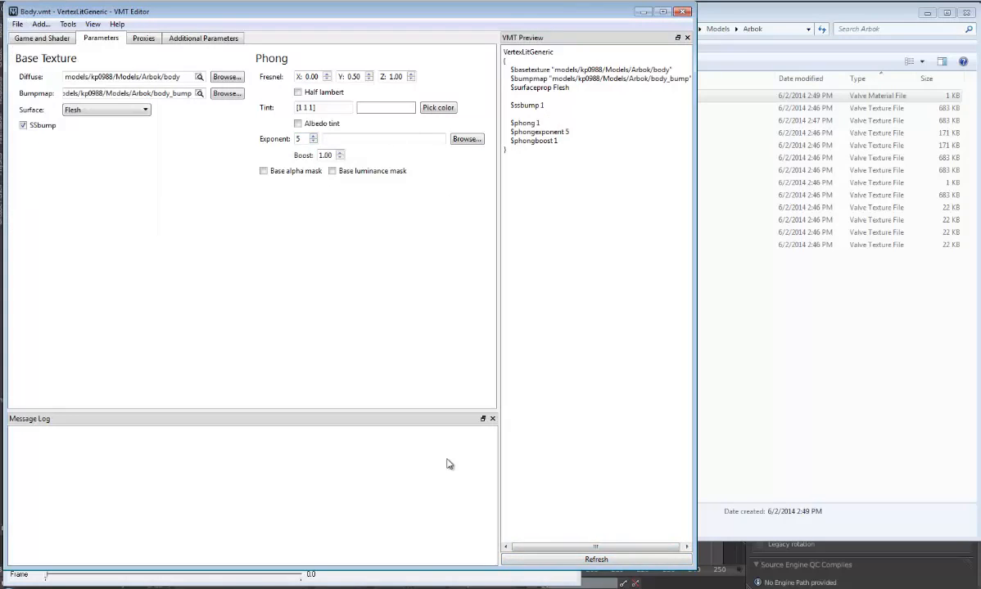
Switch to the model viewer, reload the Arbok model, and examine the Phong shading on its body from several angles
click(288, 582)
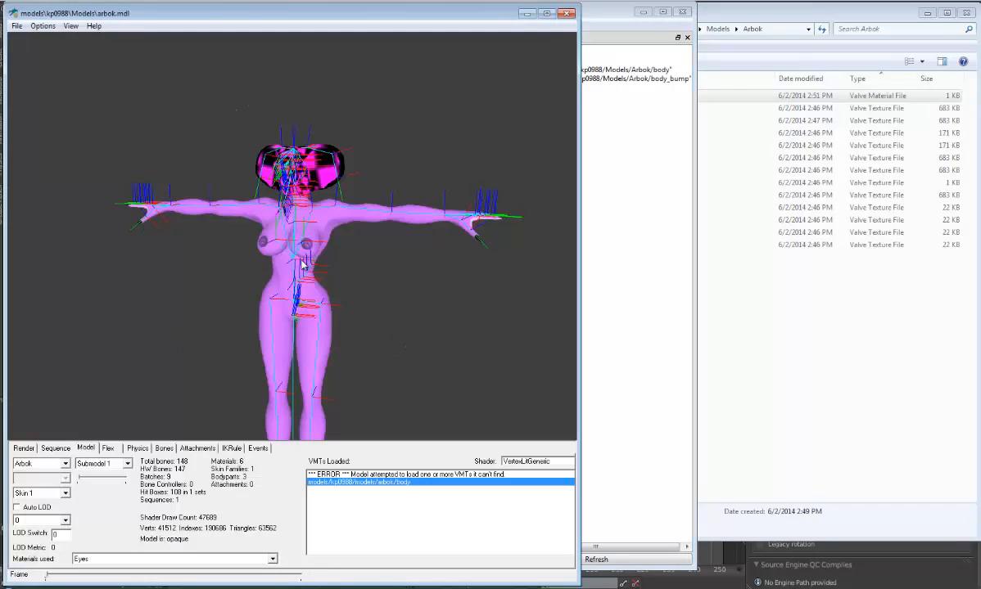
key(F5)
right_drag(312, 283, 317, 246)
mouse_move(328, 282)
mouse_down()
mouse_move(234, 289)
mouse_move(324, 280)
mouse_move(333, 305)
mouse_move(338, 281)
mouse_up()
right_drag(338, 281, 338, 297)
drag(338, 297, 311, 293)
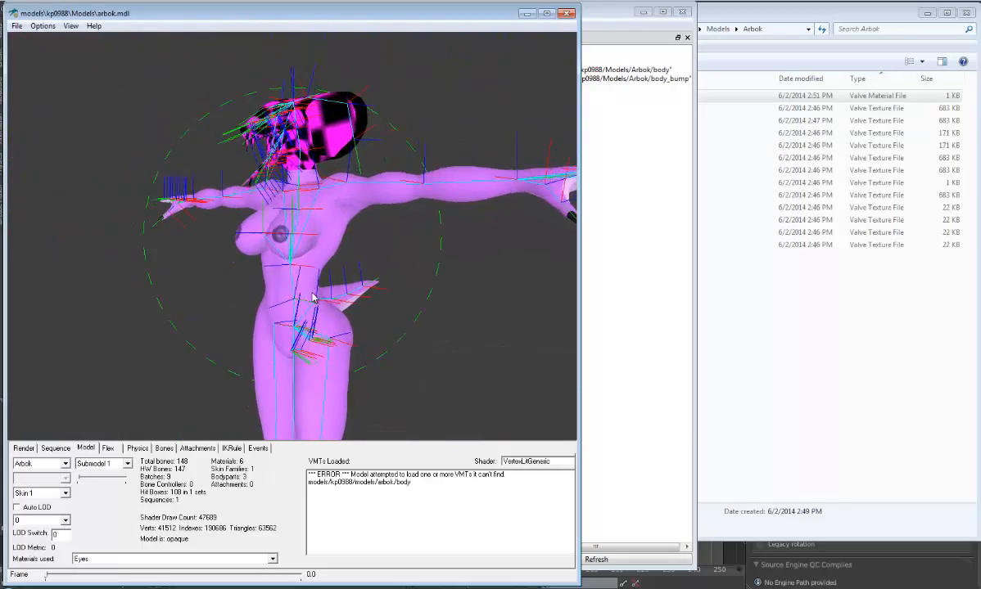
right_drag(311, 293, 310, 271)
mouse_move(311, 275)
mouse_down()
mouse_move(363, 272)
mouse_move(318, 285)
mouse_up()
right_drag(317, 284, 316, 298)
drag(316, 298, 352, 301)
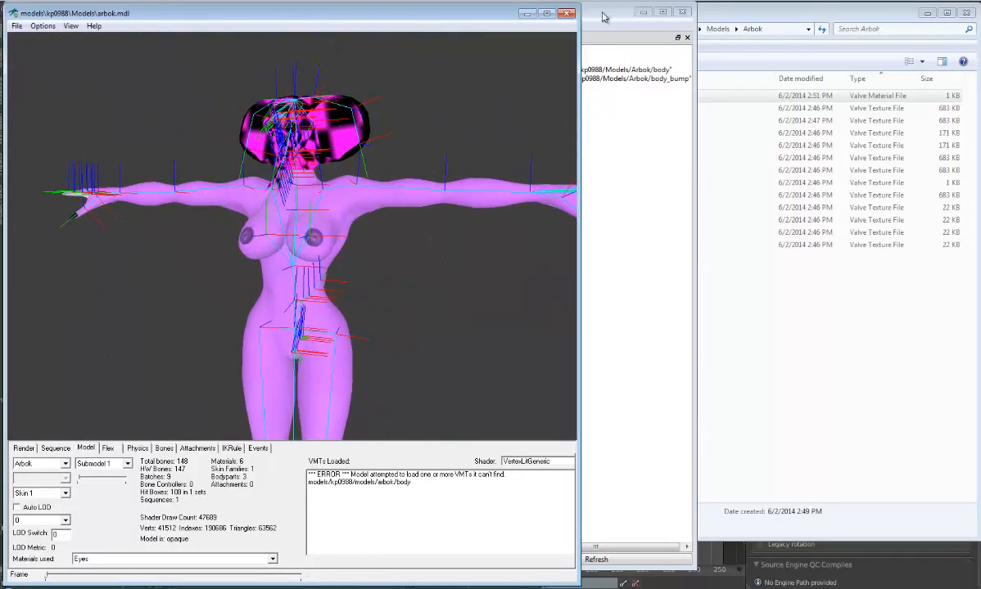
In VMT Editor, set the Phong tint to 0.97 0.97 0.97 and the boost to 5, and save the Body material
click(603, 17)
click(425, 110)
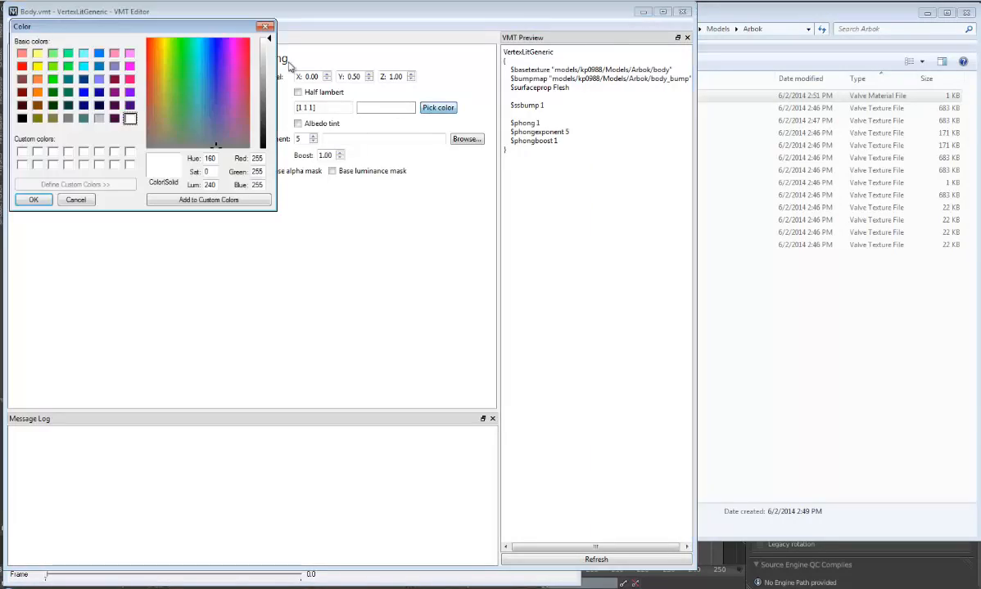
drag(271, 45, 273, 49)
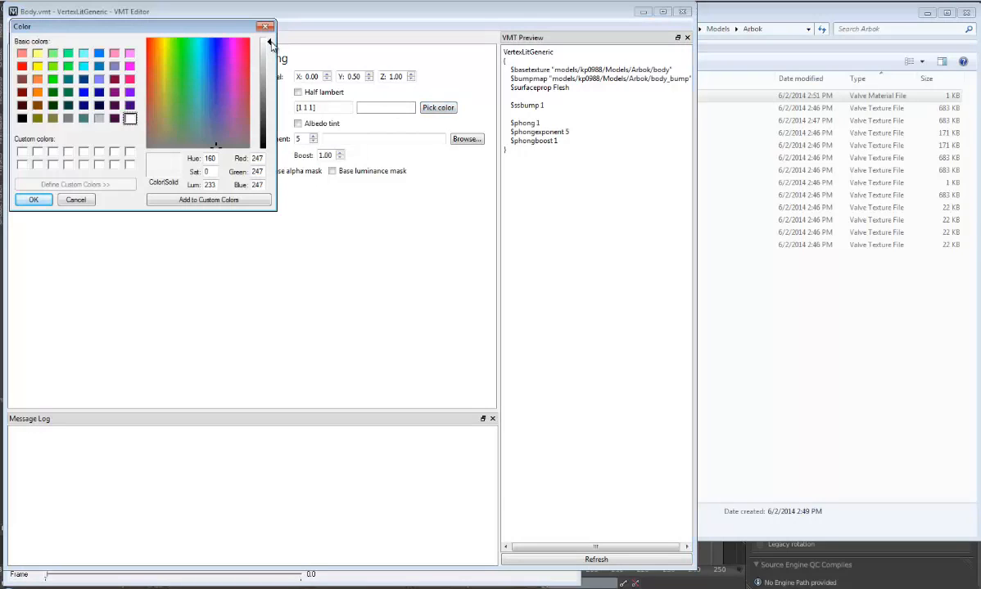
click(33, 200)
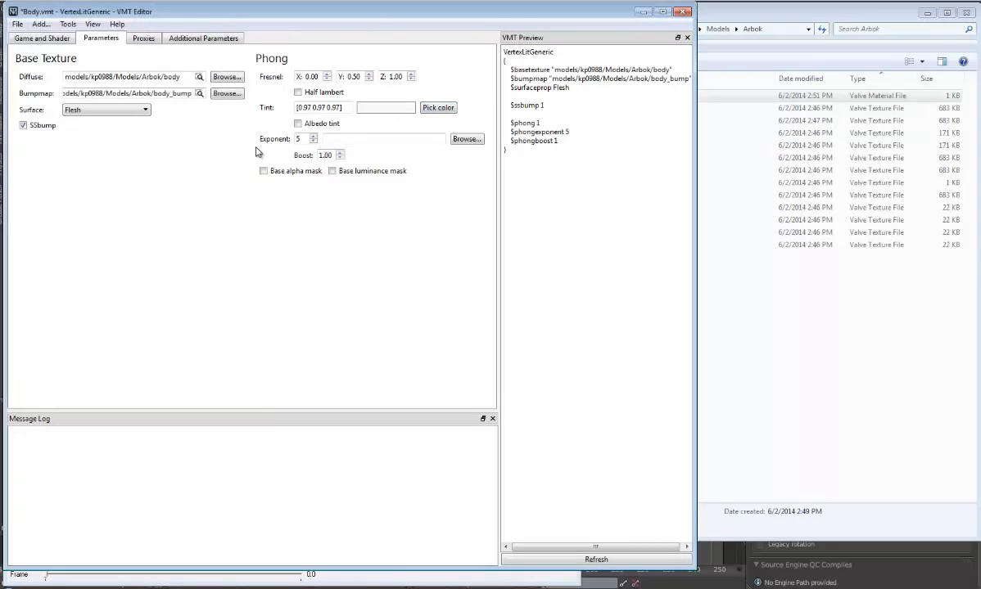
click(341, 153)
click(13, 25)
click(20, 68)
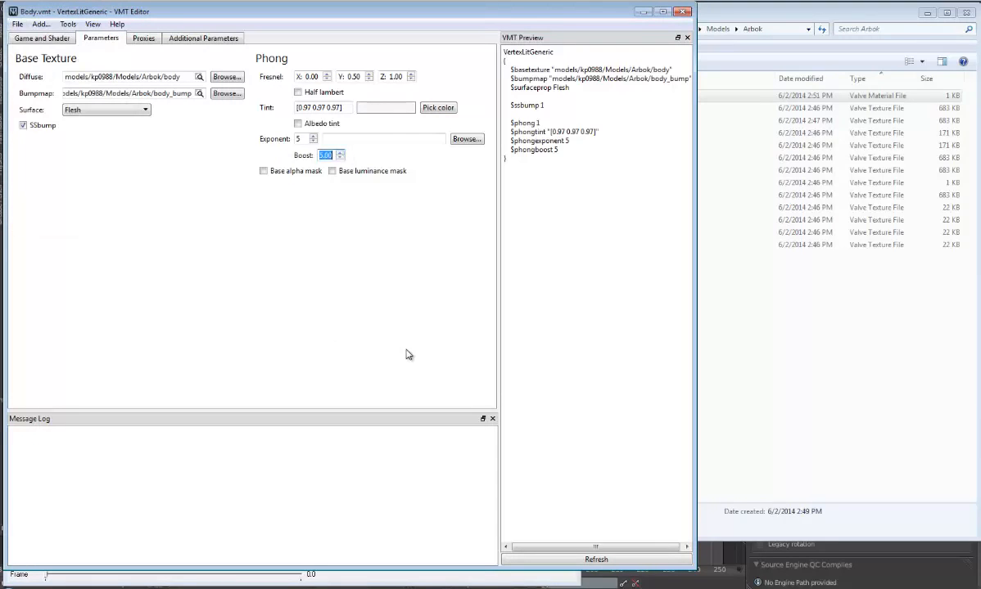
Switch to the model viewer, set the light color to RGB 233, 242, 243, and examine the body's shading under it
key(alt+Tab)
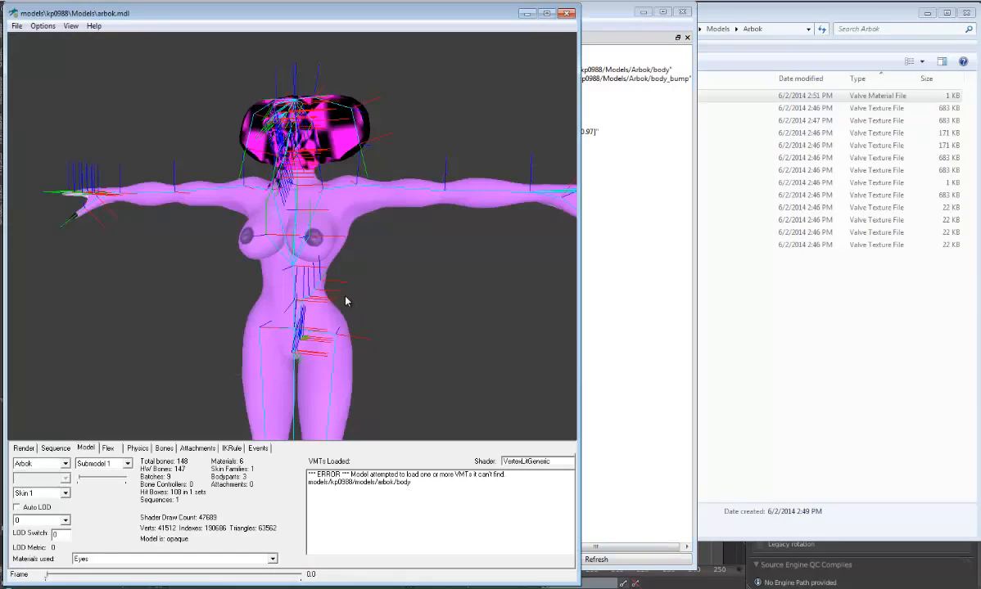
drag(342, 291, 368, 278)
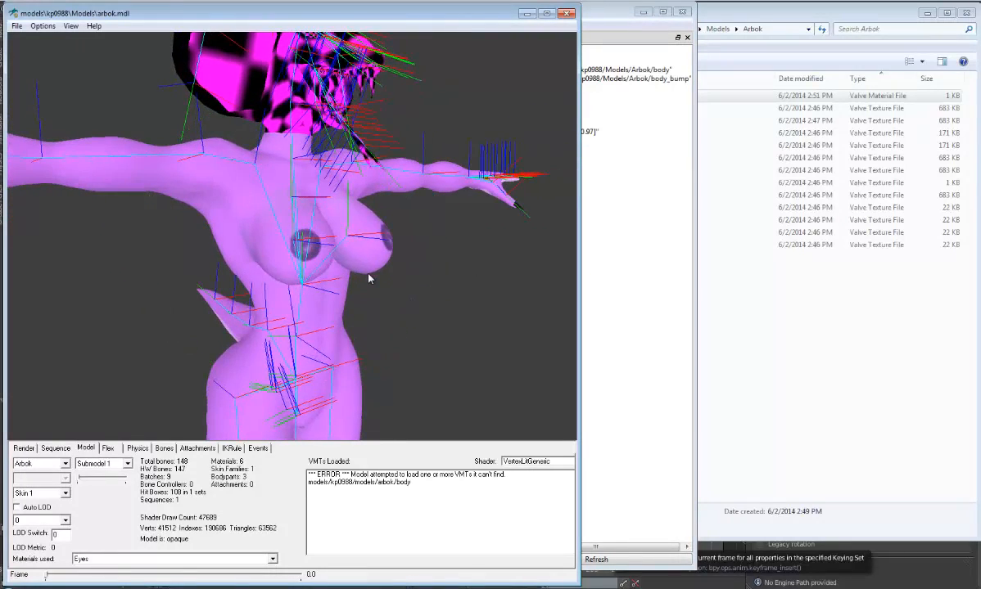
click(45, 29)
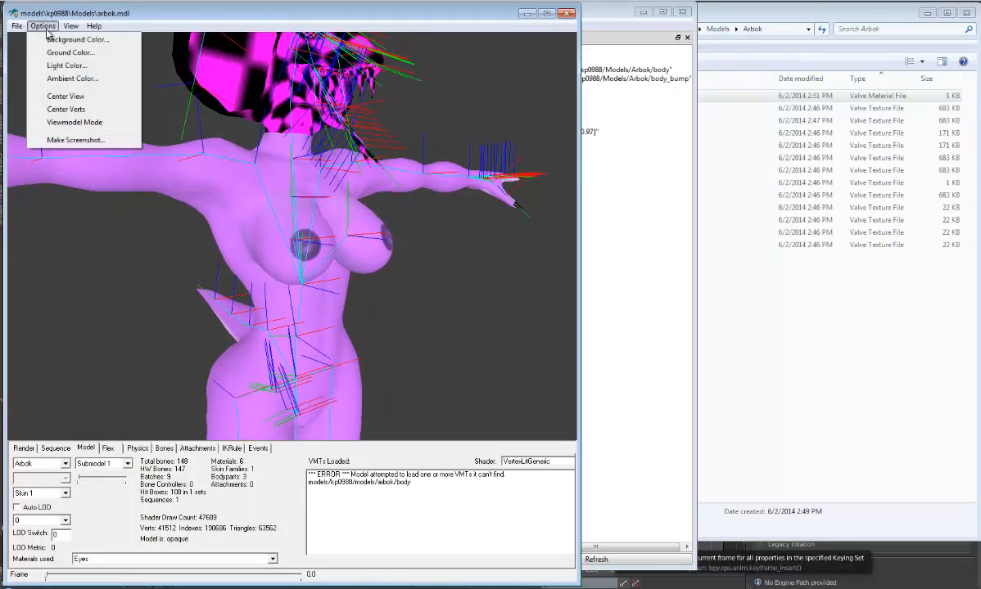
click(71, 65)
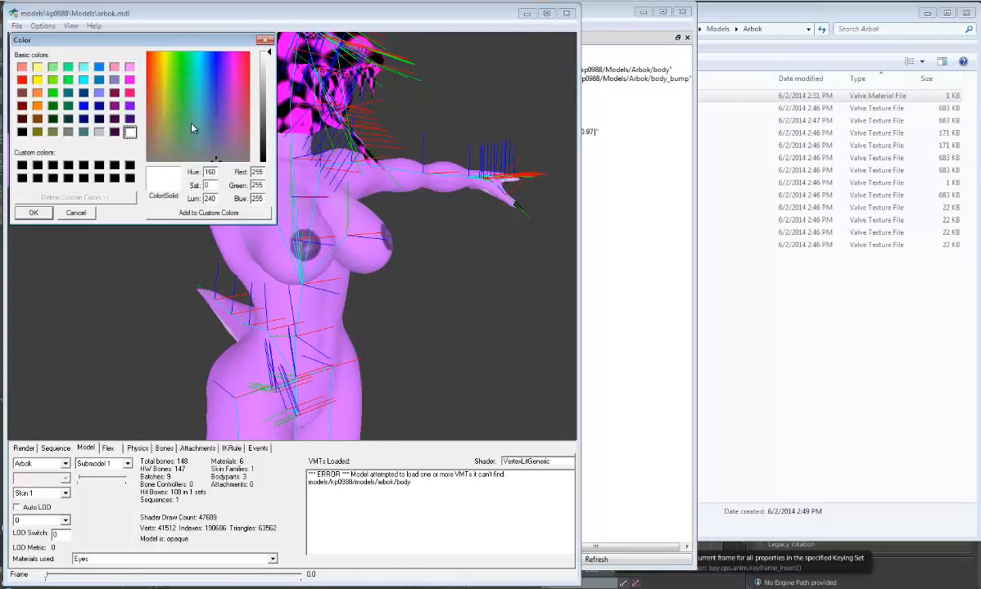
drag(185, 119, 200, 125)
click(268, 60)
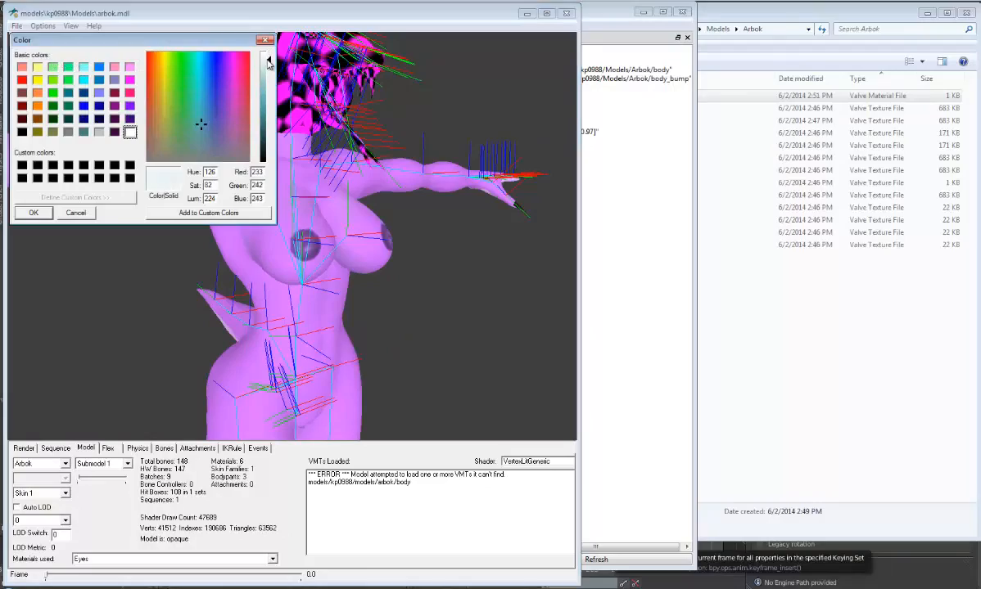
click(33, 212)
mouse_move(328, 251)
mouse_down()
mouse_move(317, 265)
mouse_move(263, 270)
mouse_move(325, 266)
mouse_up()
mouse_move(325, 267)
right_down()
mouse_move(332, 294)
mouse_move(340, 263)
right_up()
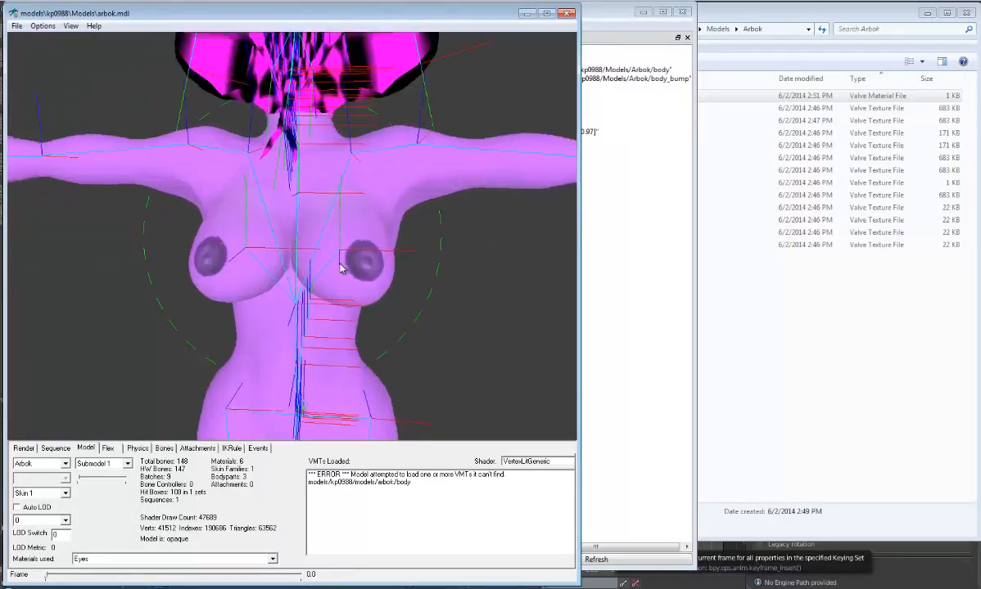
drag(340, 263, 376, 275)
right_drag(377, 275, 377, 266)
mouse_move(377, 269)
mouse_down()
mouse_move(429, 265)
mouse_move(377, 265)
mouse_up()
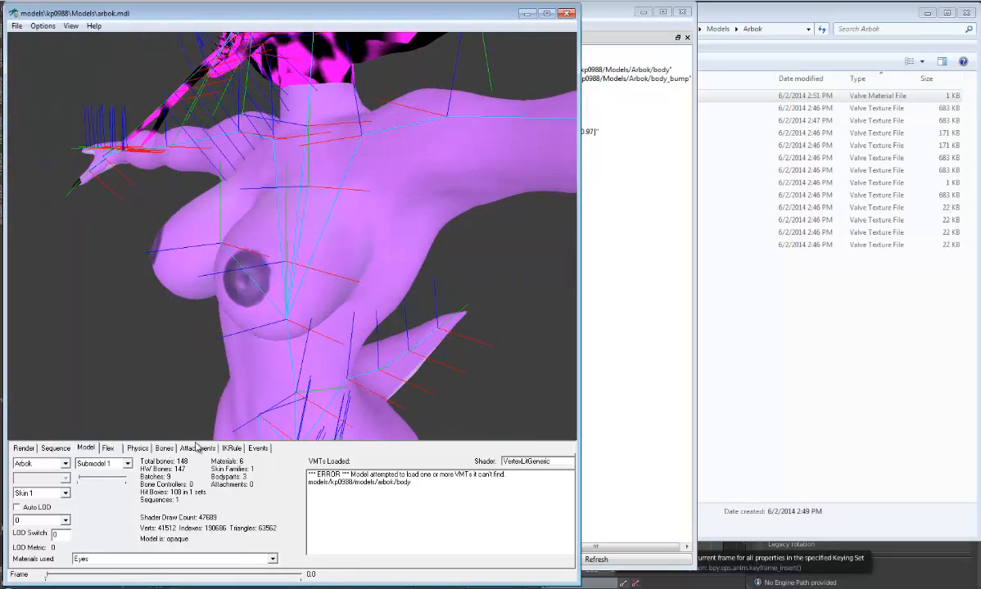
Look through the Arbok model's submodel, skin and body part options, including the clamped1 body part
click(117, 464)
click(65, 493)
click(64, 493)
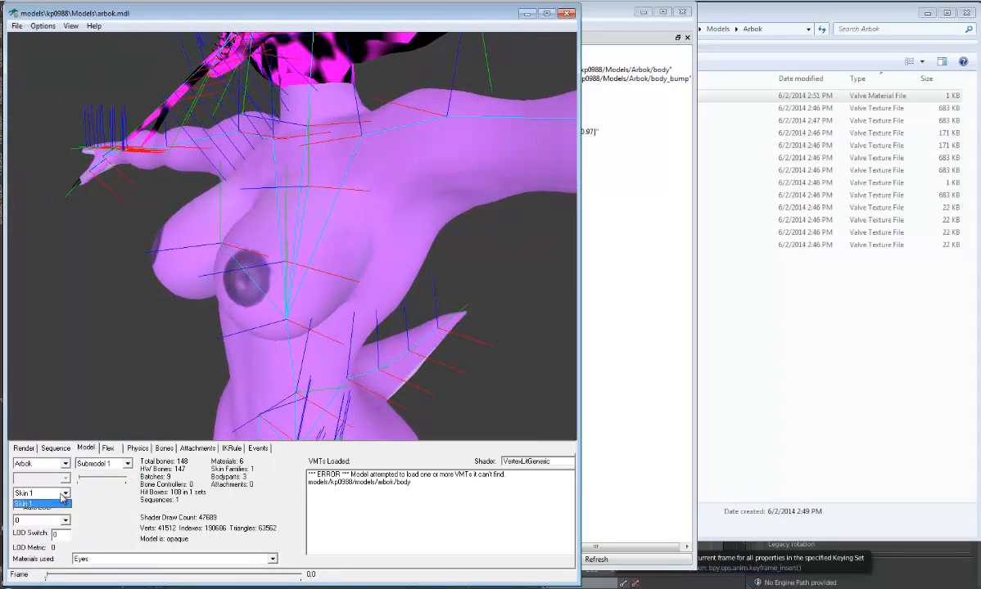
click(65, 469)
click(65, 464)
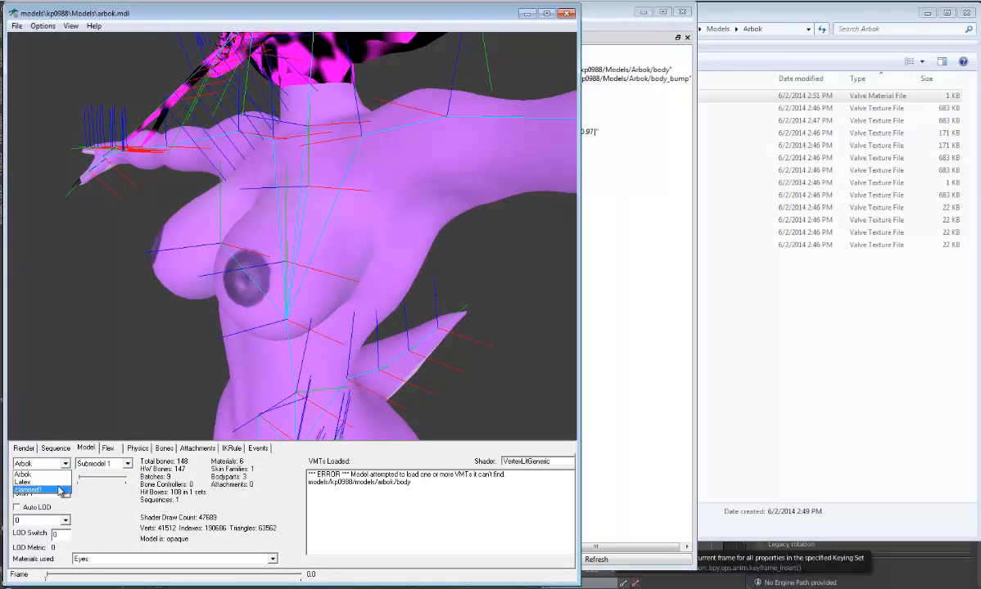
click(54, 456)
click(101, 464)
click(64, 464)
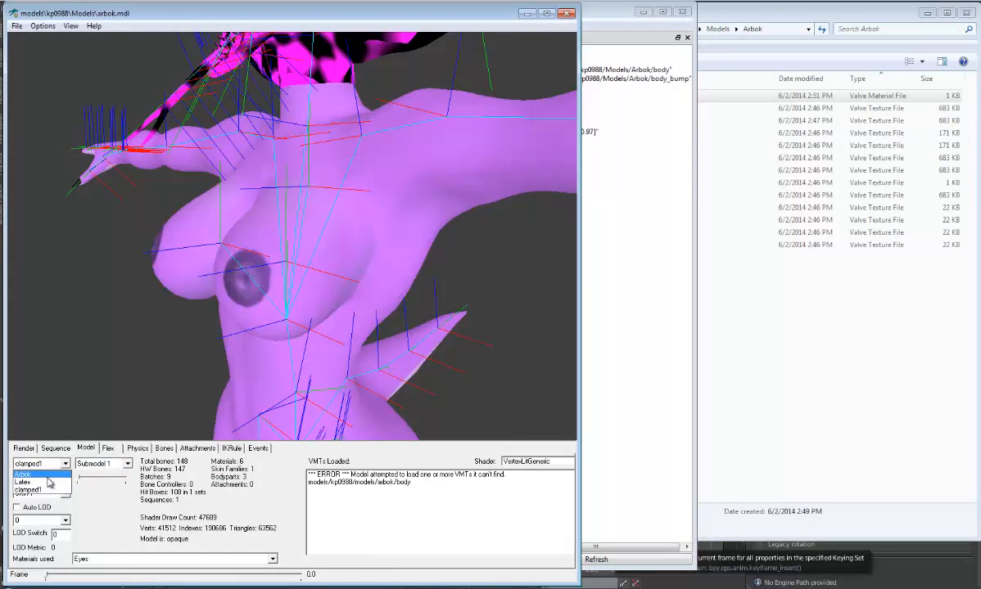
Switch the Latex body part to Submodel 2 and view the whole model
click(50, 480)
click(102, 464)
click(101, 481)
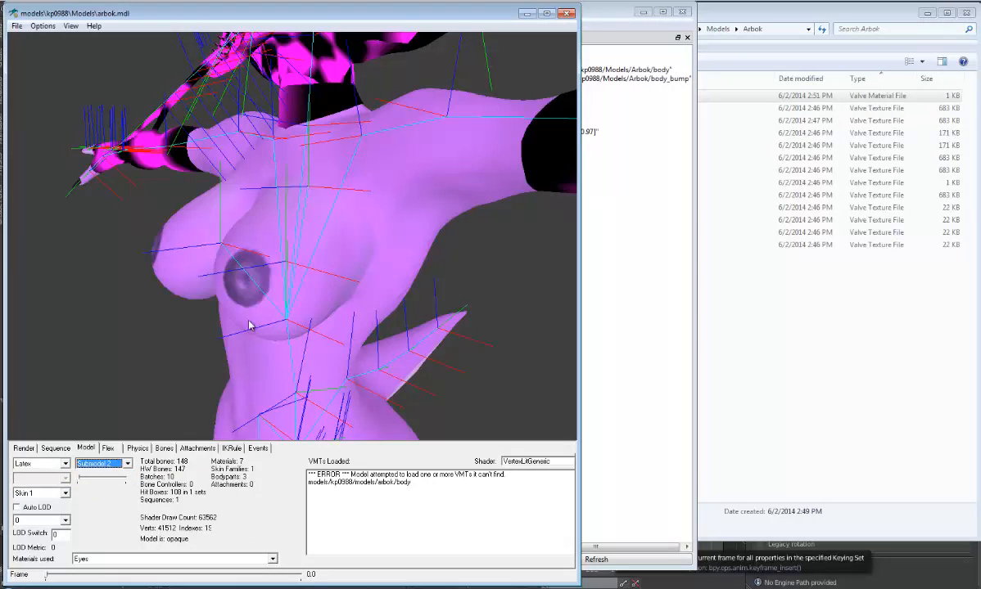
right_drag(308, 242, 318, 254)
Set the Latex body part back to Submodel 1 and make Arbok the selected body part
click(92, 464)
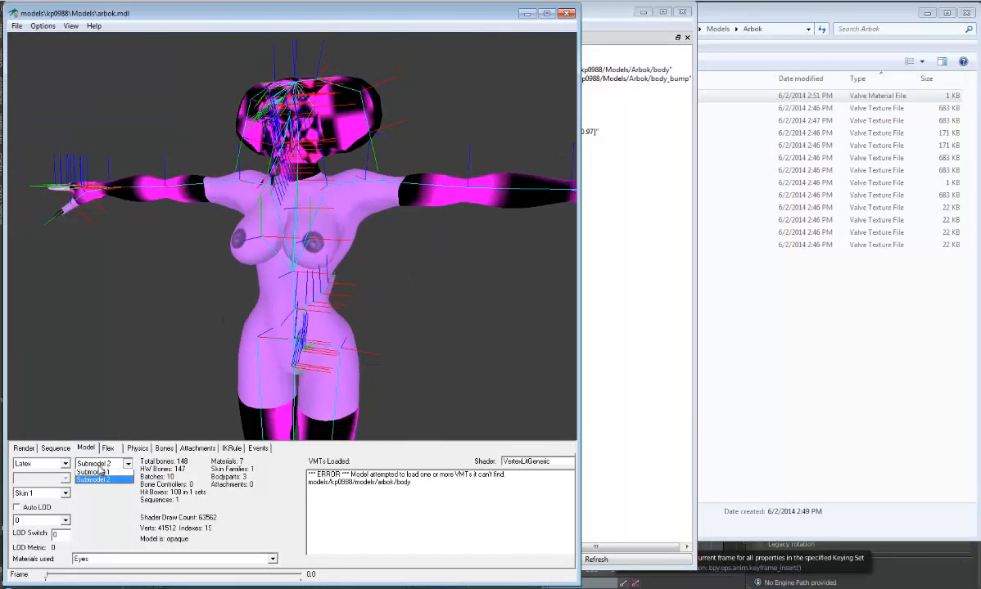
click(96, 473)
click(62, 464)
click(60, 473)
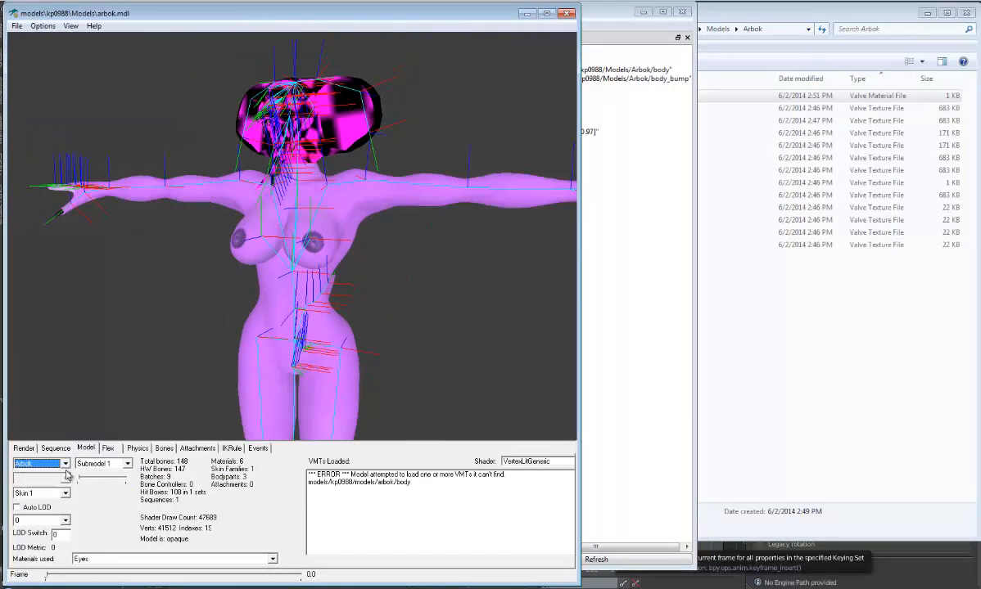
Examine the Arbok model from several angles, checking the clamped1 body part and returning to the Arbok one
drag(288, 269, 316, 285)
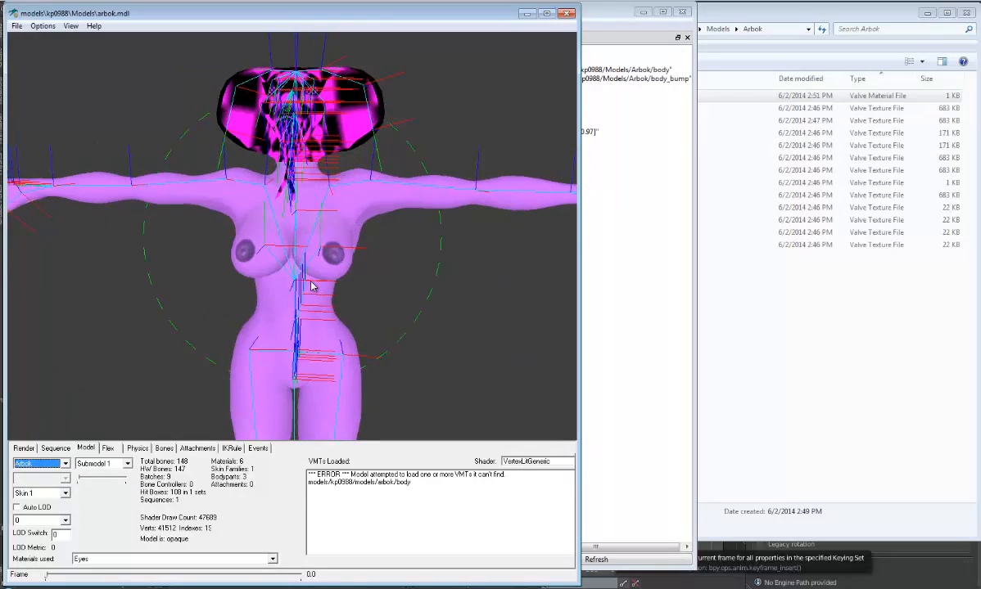
right_drag(316, 285, 323, 255)
drag(322, 256, 158, 439)
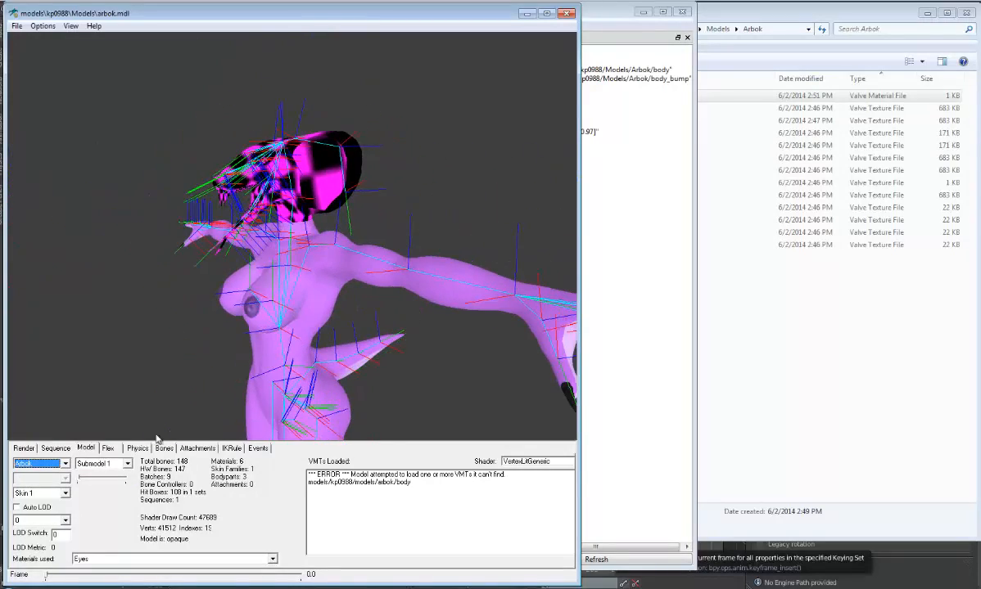
click(56, 464)
click(49, 490)
click(56, 464)
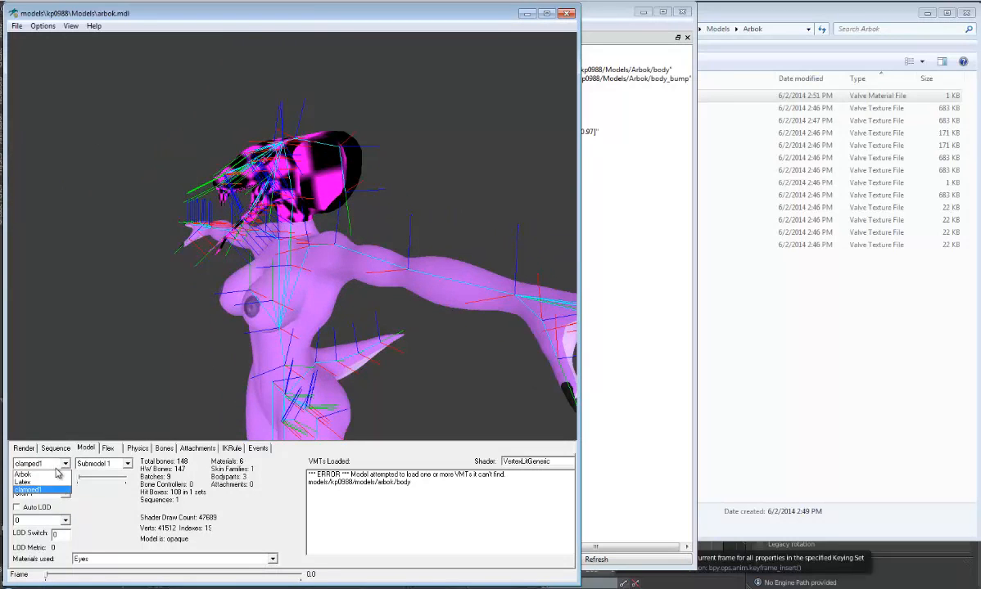
click(55, 474)
drag(221, 310, 270, 326)
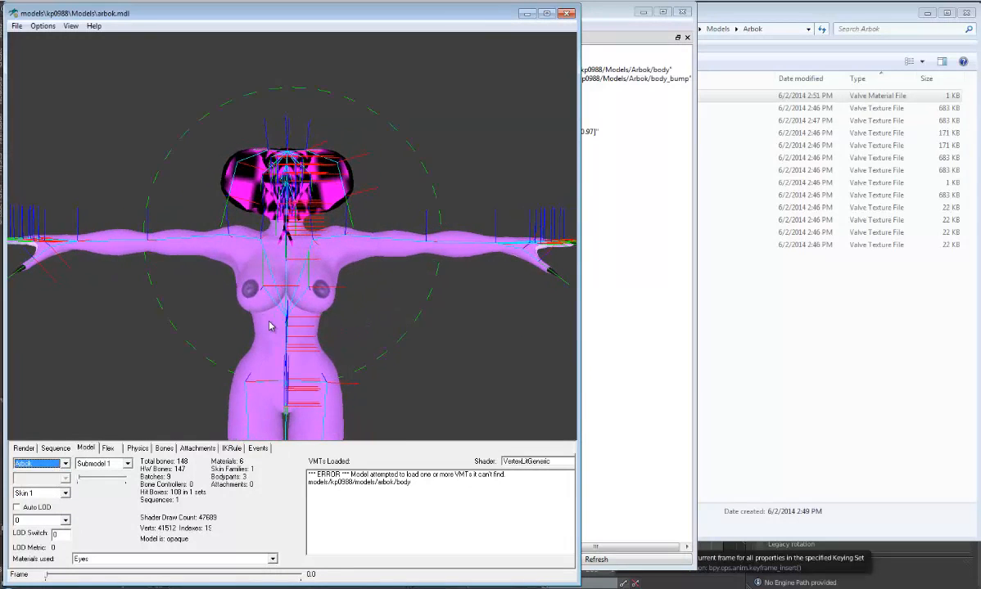
right_drag(286, 309, 287, 296)
middle_drag(288, 297, 298, 273)
right_drag(302, 249, 303, 264)
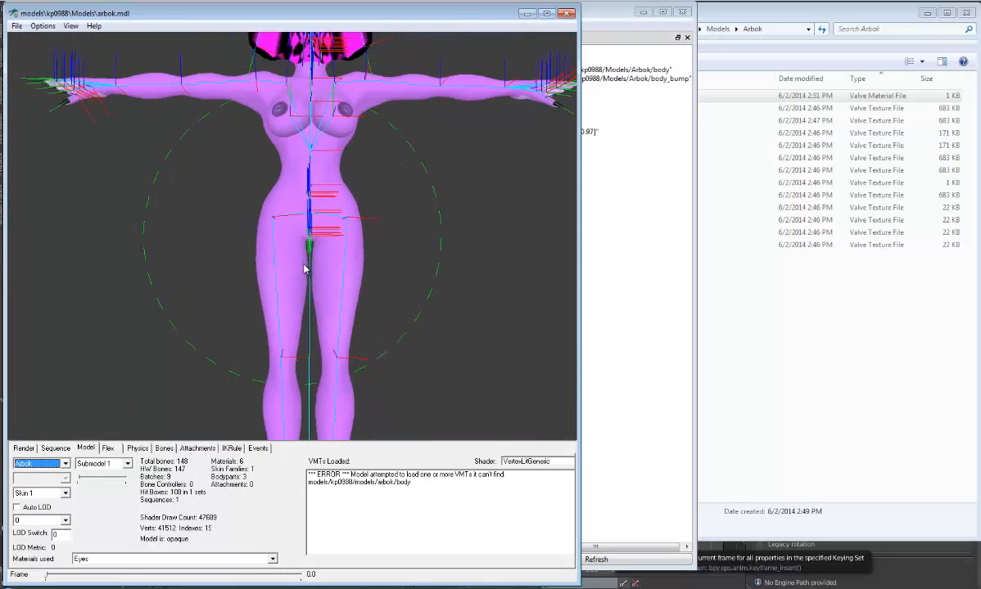
drag(304, 268, 269, 188)
click(589, 7)
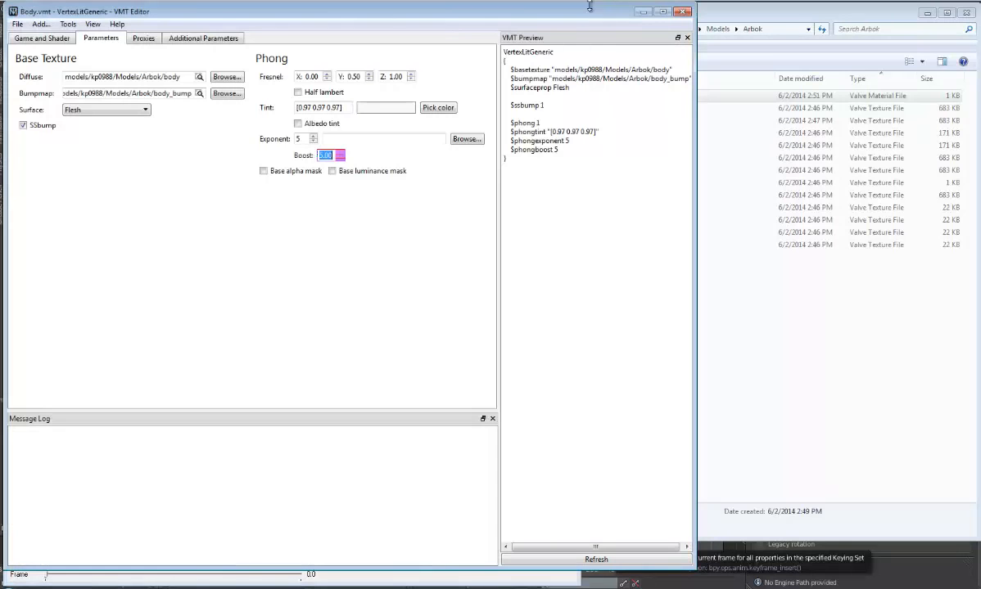
click(17, 23)
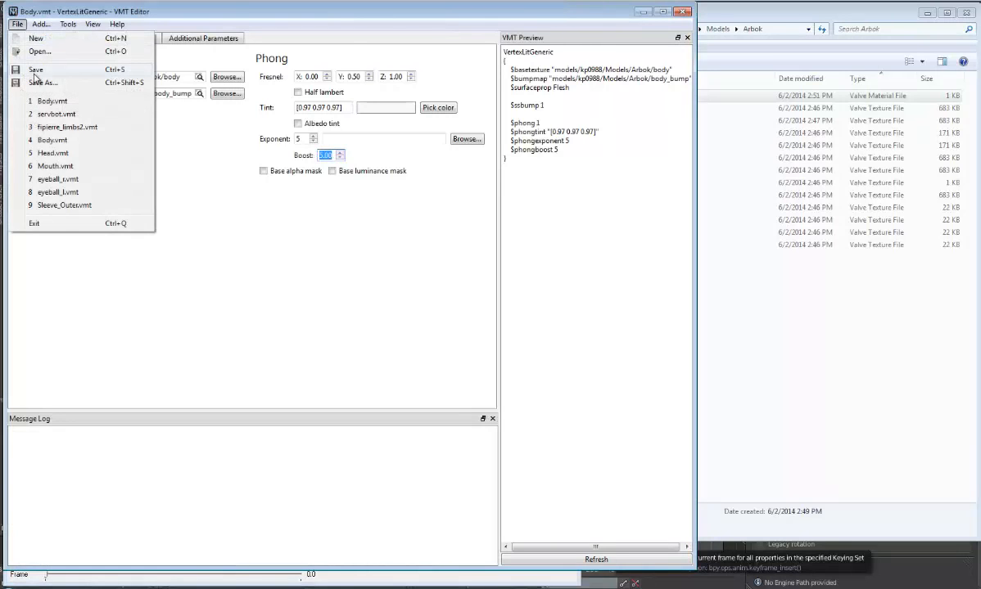
click(17, 23)
Return to the model viewer and inspect the Arbok model's head, eye, mouth, tongue and body materials
key(alt+Tab)
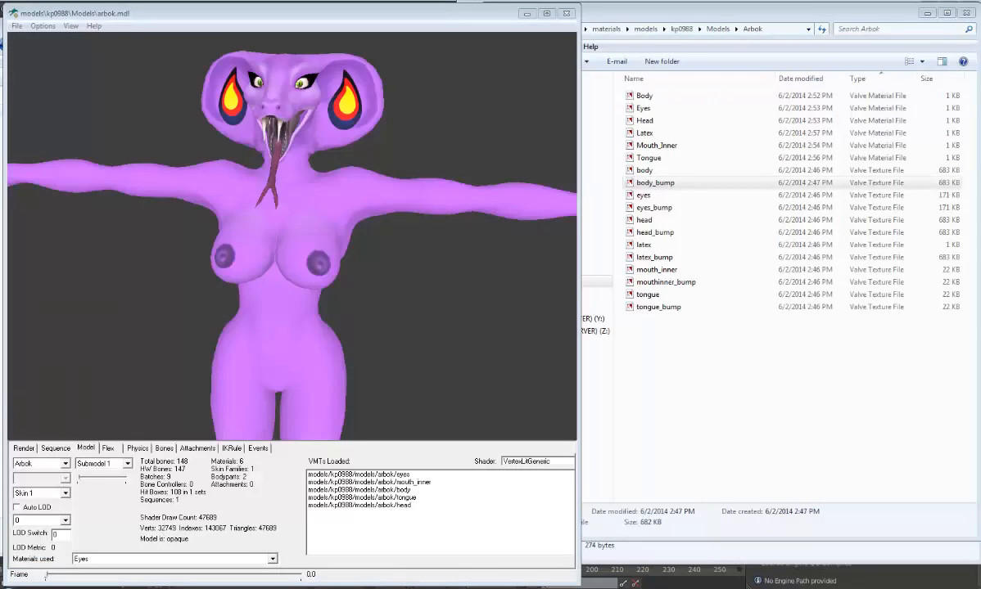
right_drag(425, 247, 392, 206)
drag(391, 206, 412, 202)
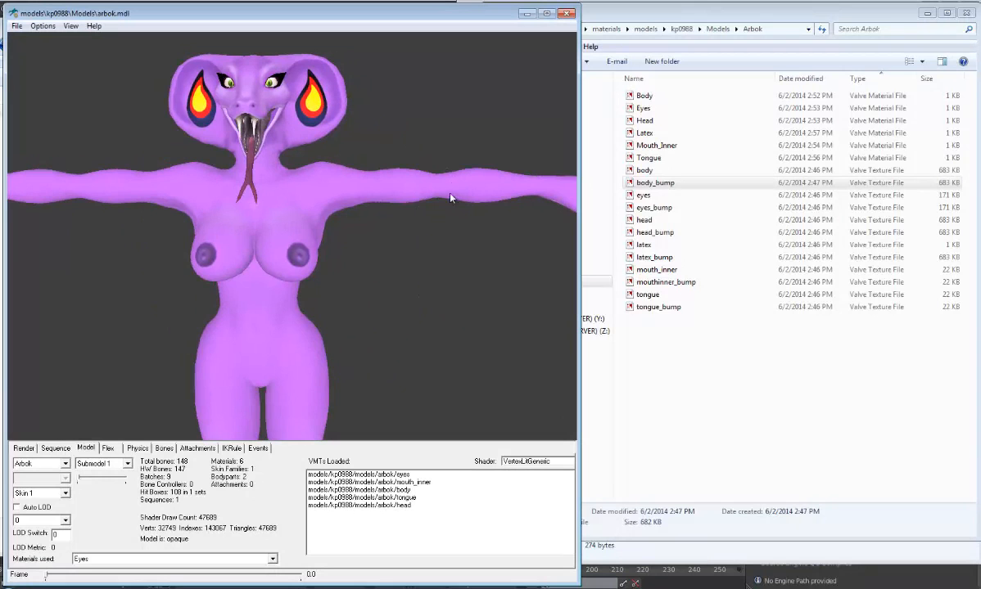
drag(451, 197, 364, 210)
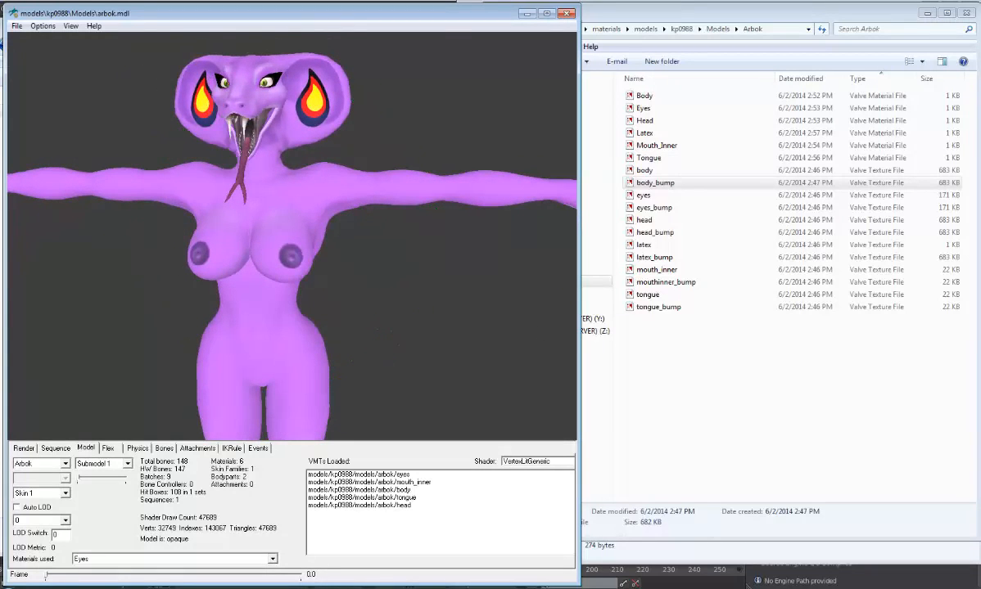
Switch to Blender and inspect the Arbok mesh and its armature from several angles
key(alt+Tab)
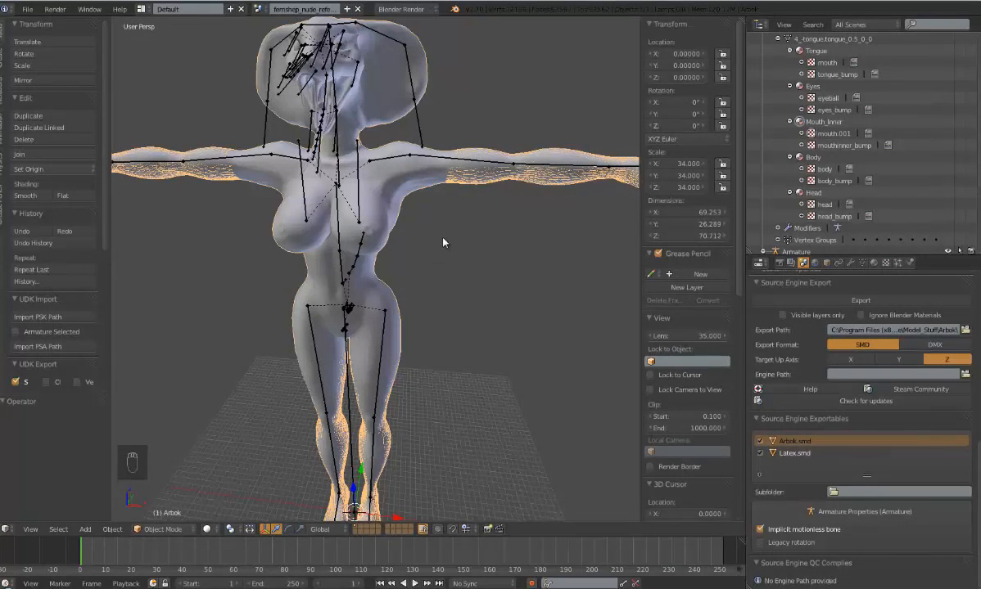
middle_drag(454, 218, 459, 212)
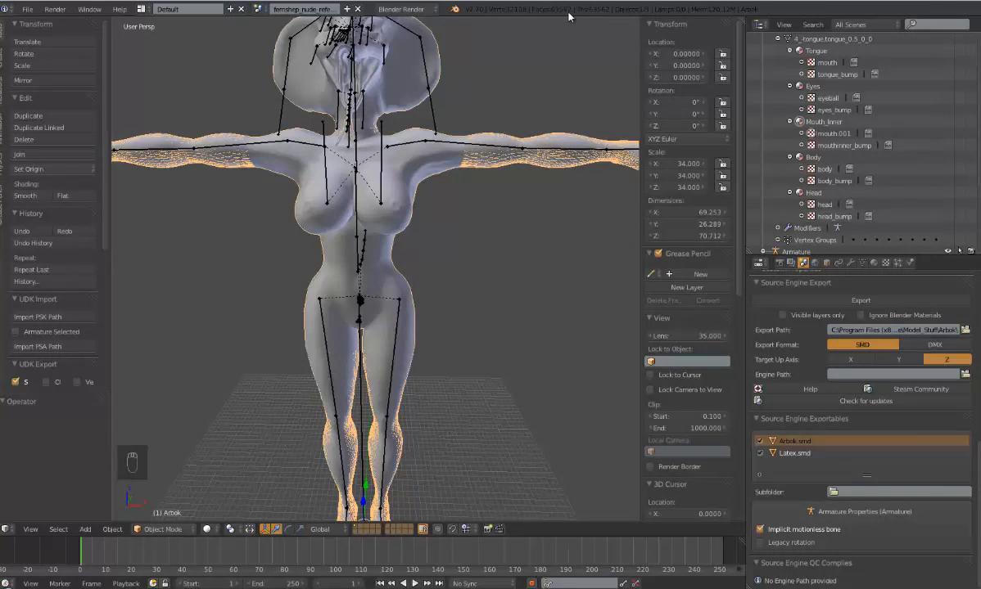
middle_drag(448, 208, 444, 214)
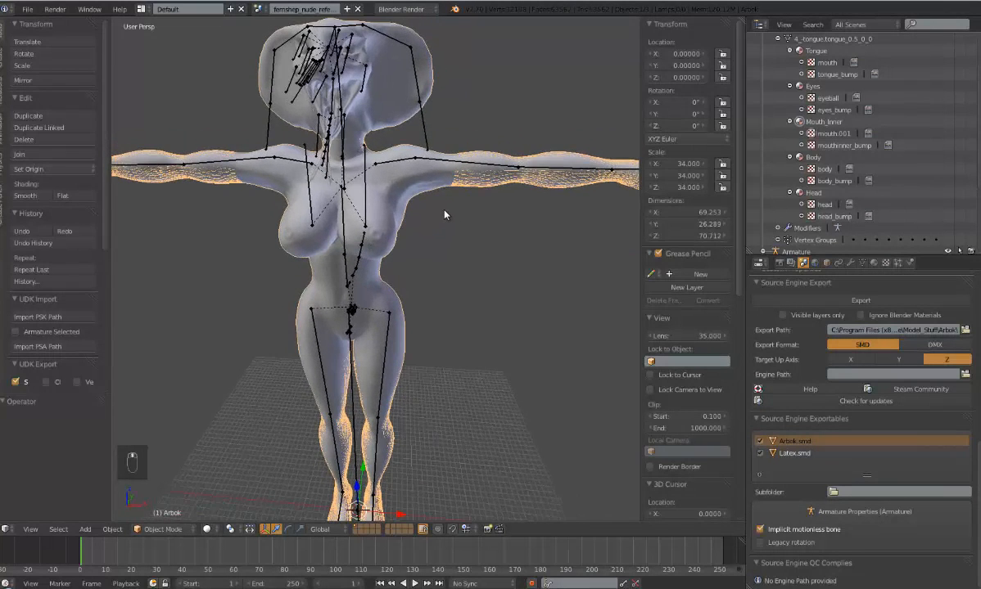
scroll(437, 251, down, 2)
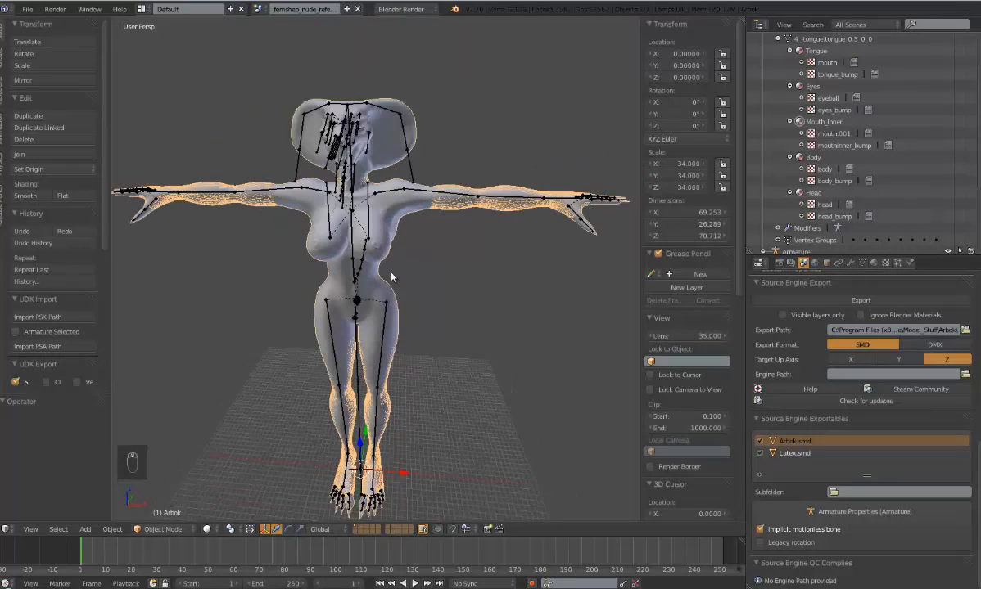
mouse_move(391, 277)
middle_down()
mouse_move(391, 245)
mouse_move(391, 287)
middle_up()
scroll(396, 264, up, 2)
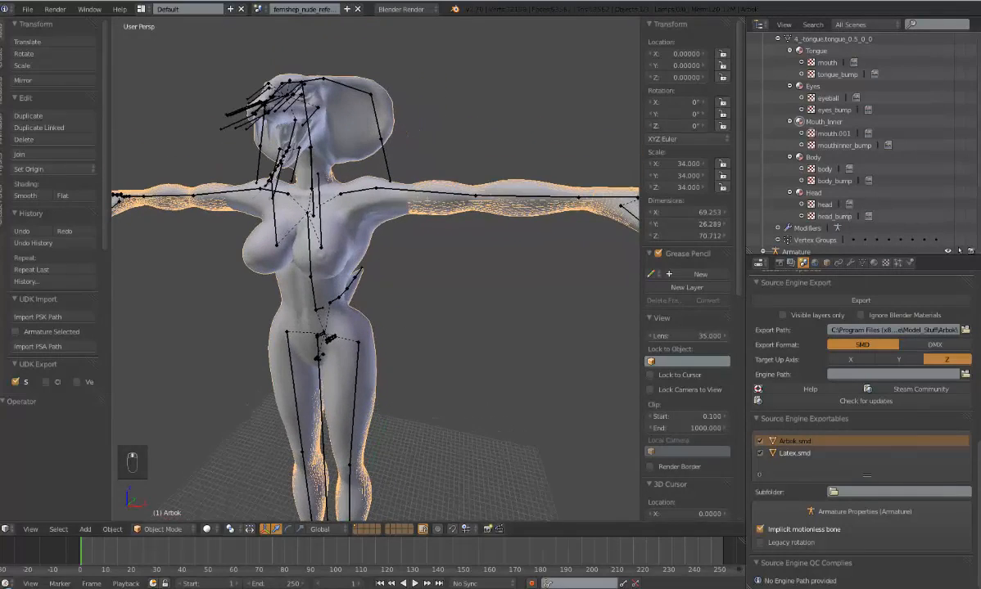
Switch back to the model viewer, select clamped1 and then Arbok as the body part, and inspect the textured model
click(458, 587)
click(63, 464)
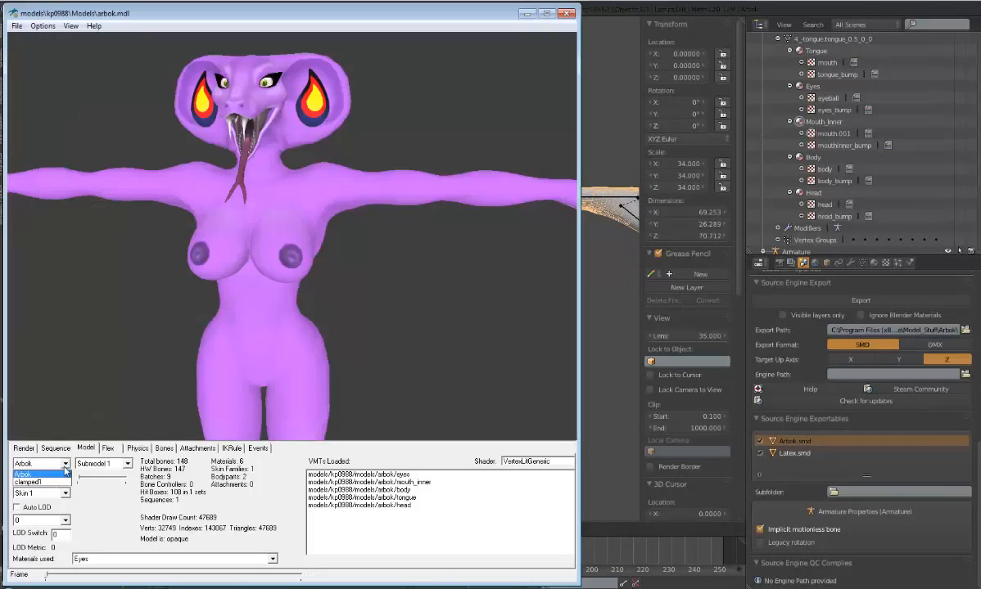
click(41, 483)
drag(299, 304, 409, 102)
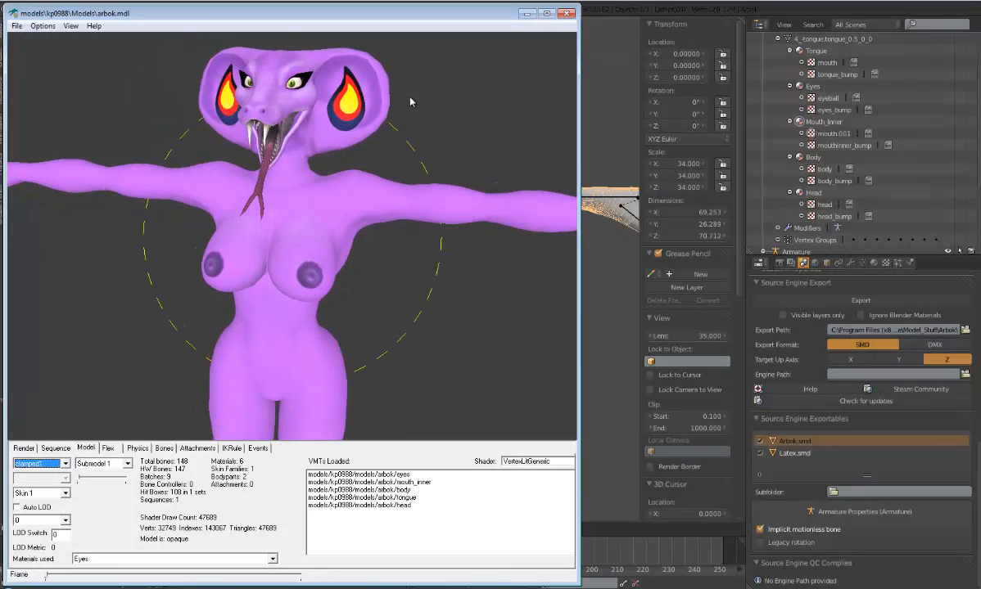
drag(407, 250, 296, 231)
click(63, 465)
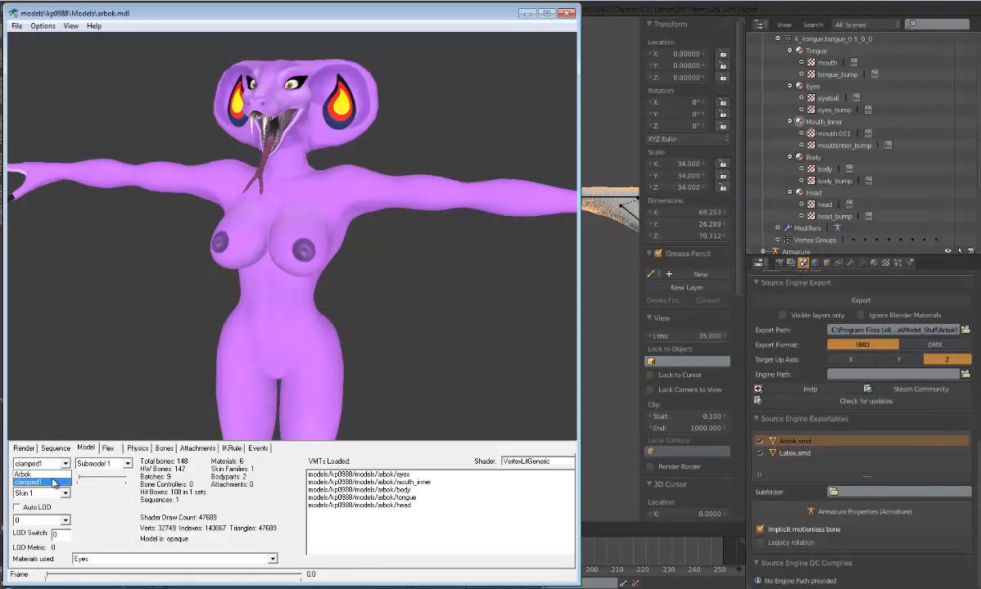
click(47, 475)
drag(308, 271, 366, 288)
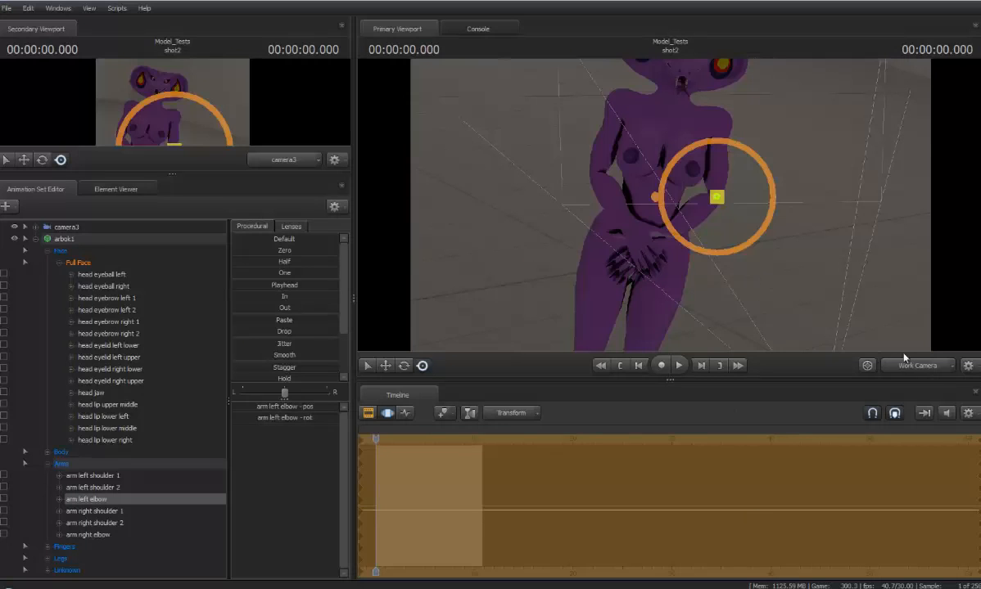
View the scene through camera3 and rotate the Arbok model's lower and upper neck bones to turn and tilt the head
click(902, 363)
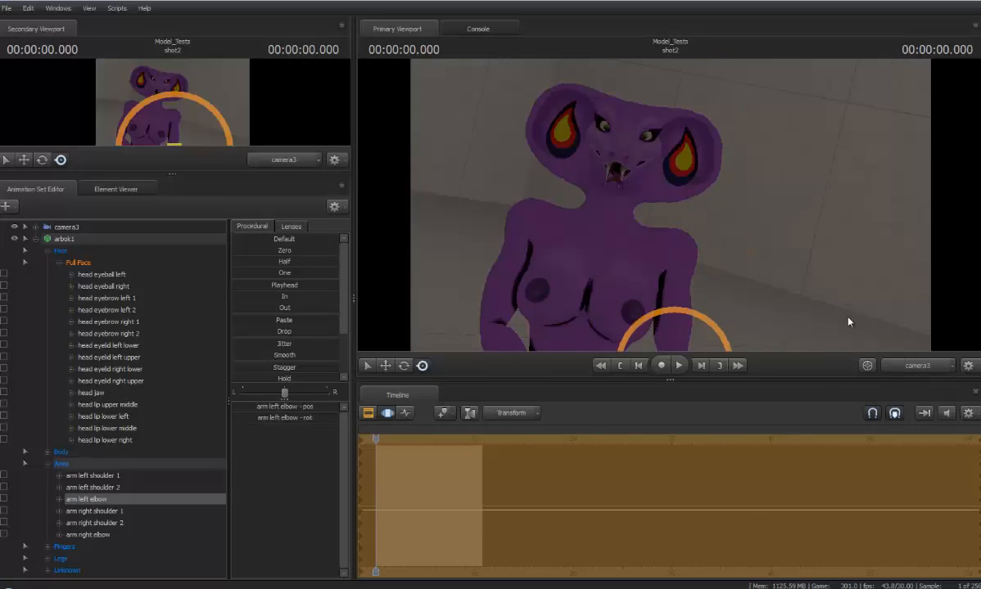
ctrl+click(605, 222)
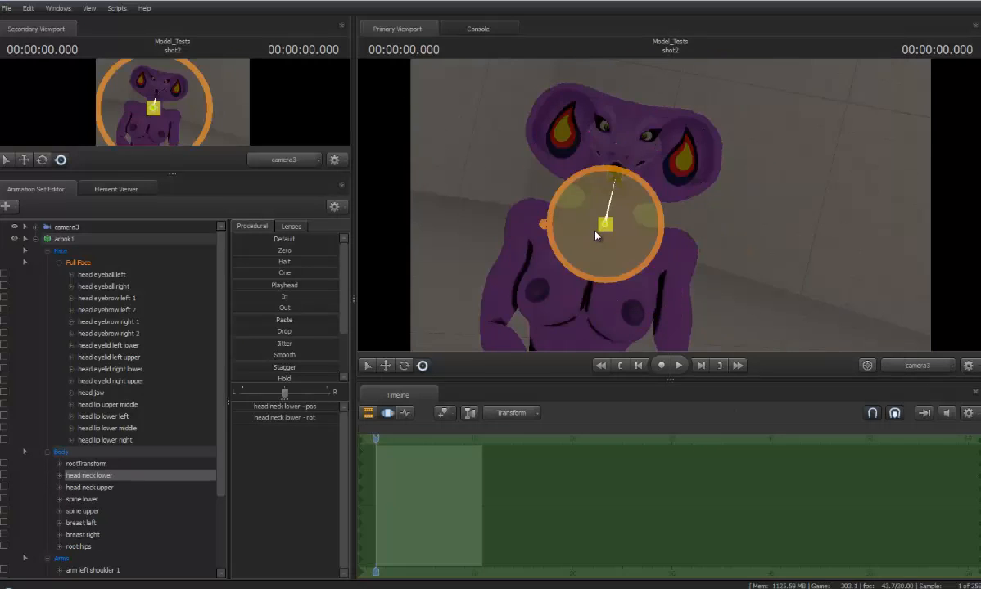
drag(595, 231, 594, 235)
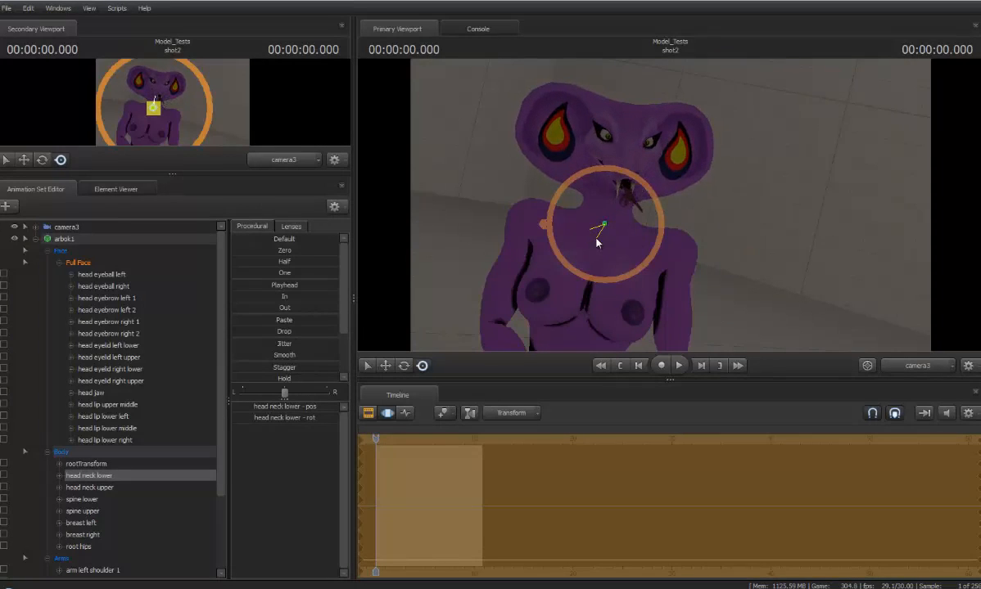
ctrl+click(612, 174)
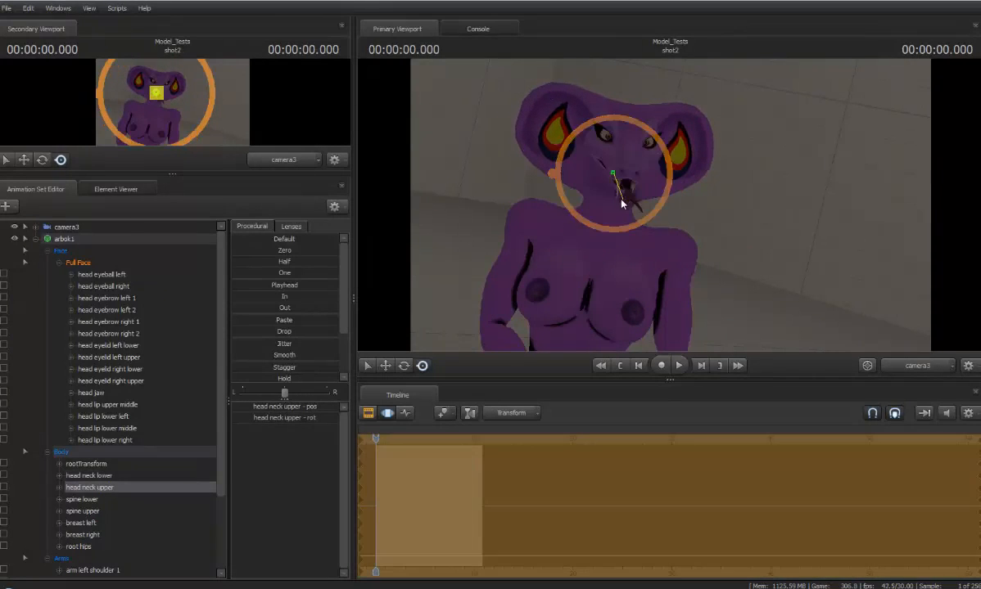
drag(616, 188, 659, 164)
Rotate the Arbok model's left and right eyeball bones to change the gaze direction
ctrl+click(628, 142)
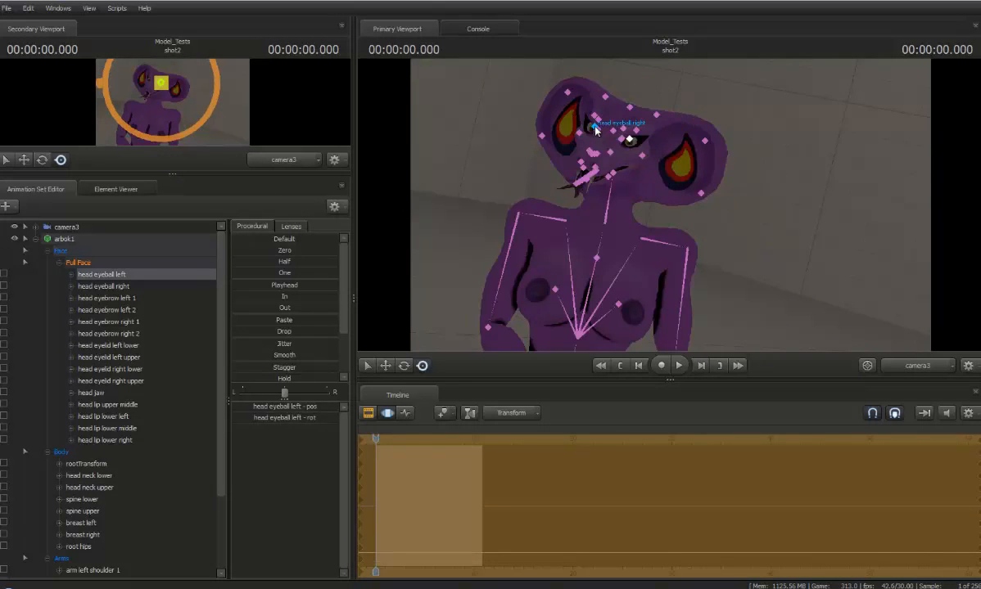
ctrl+click(595, 129)
drag(595, 131, 599, 153)
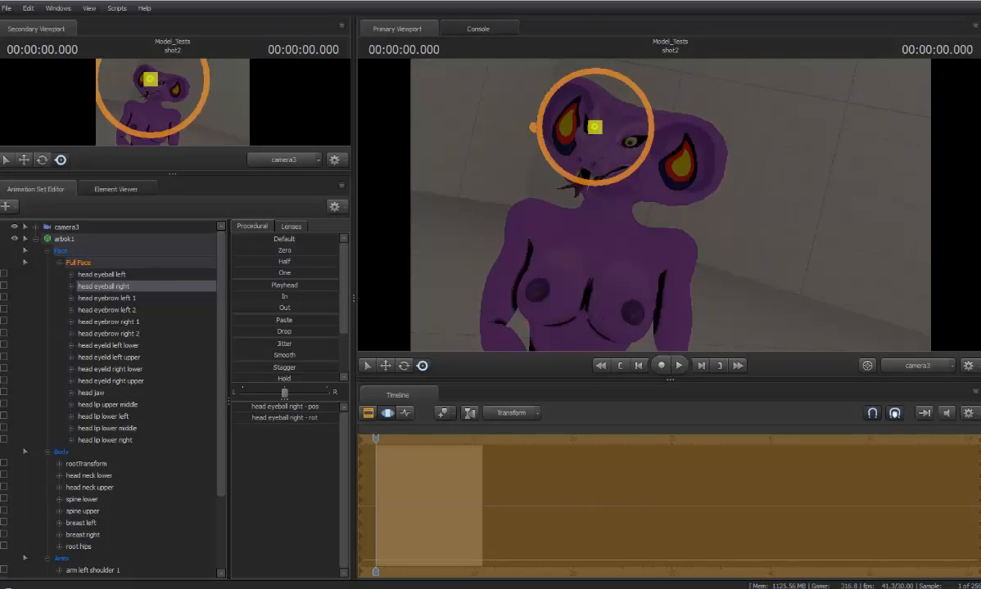
Switch to the model viewer and inspect the Arbok model from a slightly turned angle
key(alt+Tab)
drag(310, 180, 186, 319)
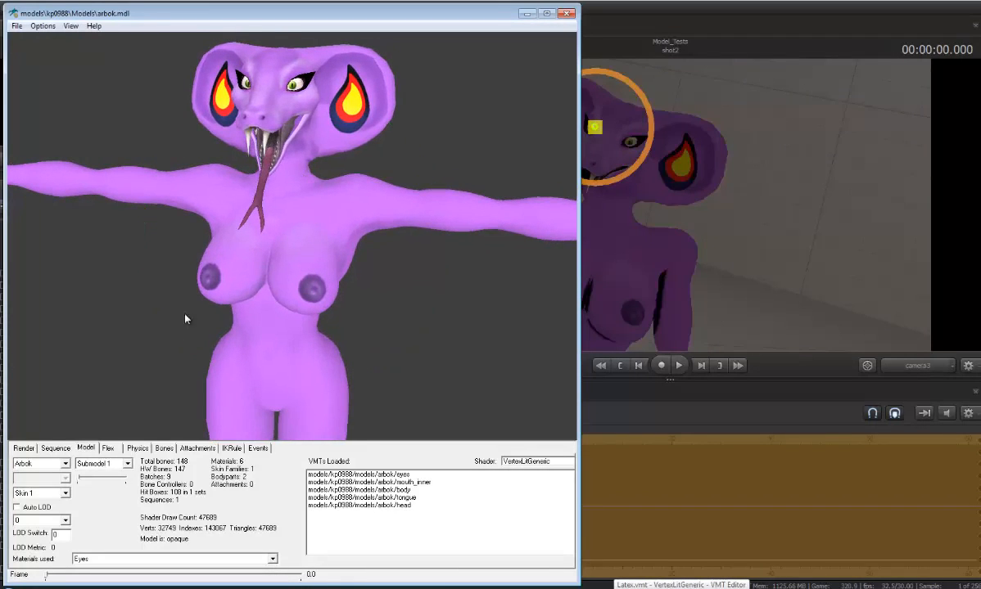
click(62, 466)
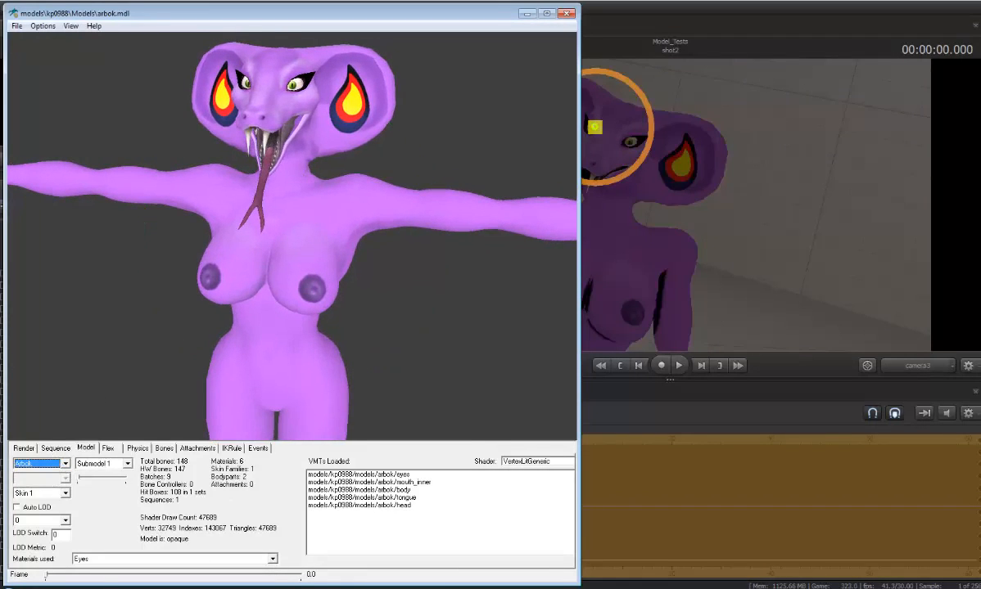
Review Arbok.qc from the Model_Stuff Arbok folder, close it, and bring up the Arbok materials folder
click(116, 588)
click(127, 588)
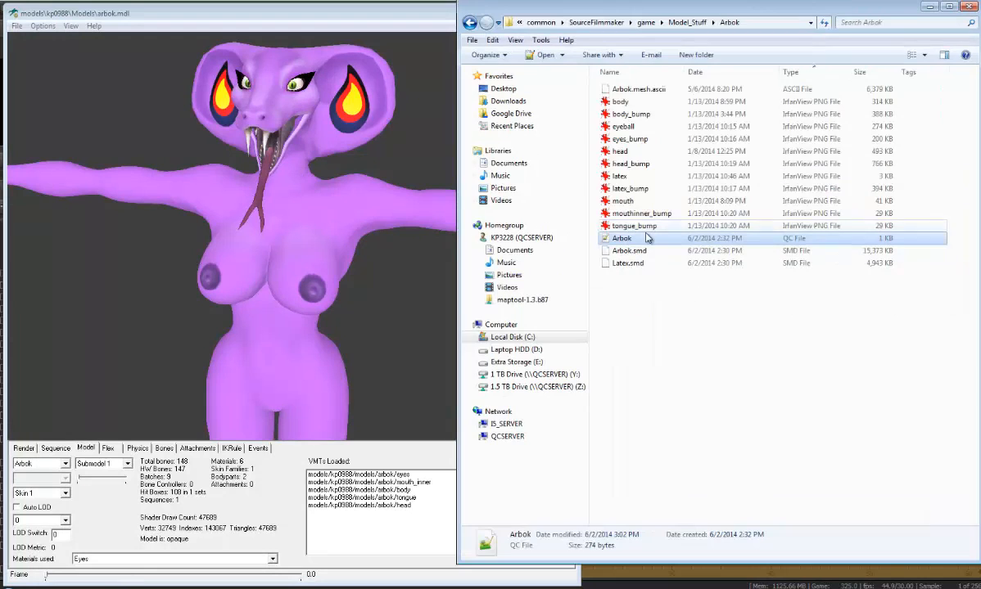
double_click(693, 212)
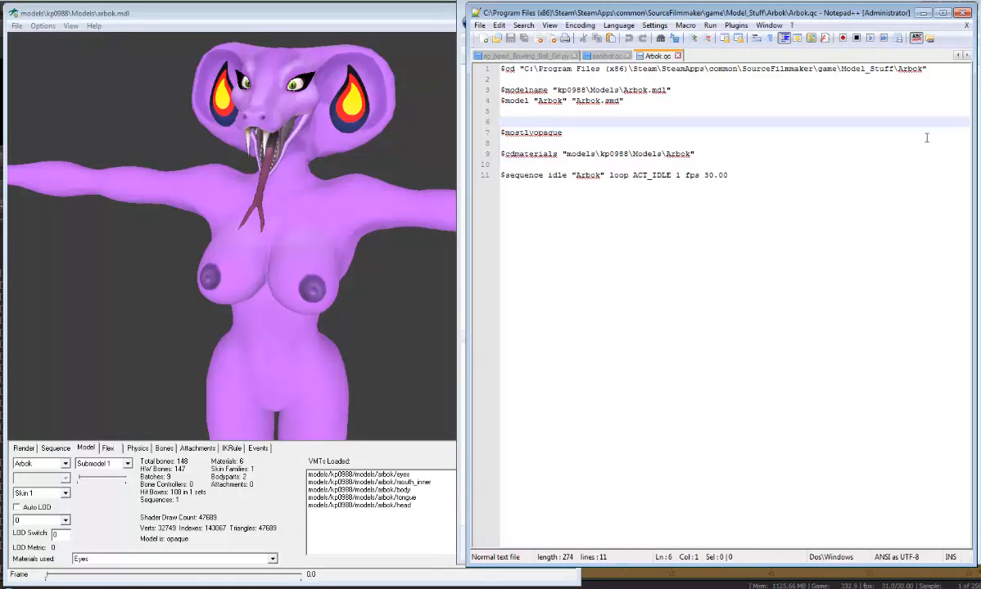
click(963, 14)
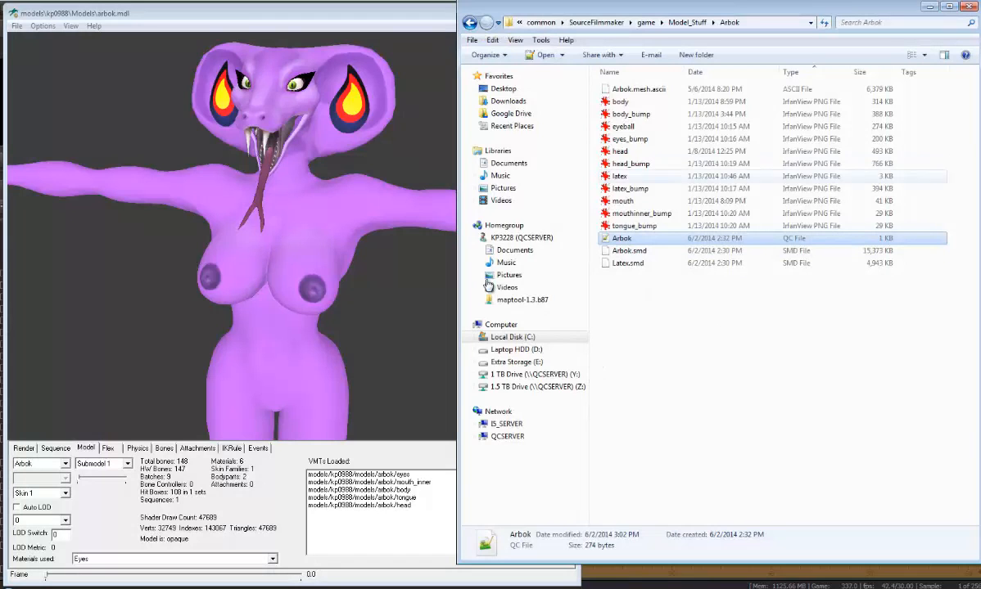
key(alt+Tab)
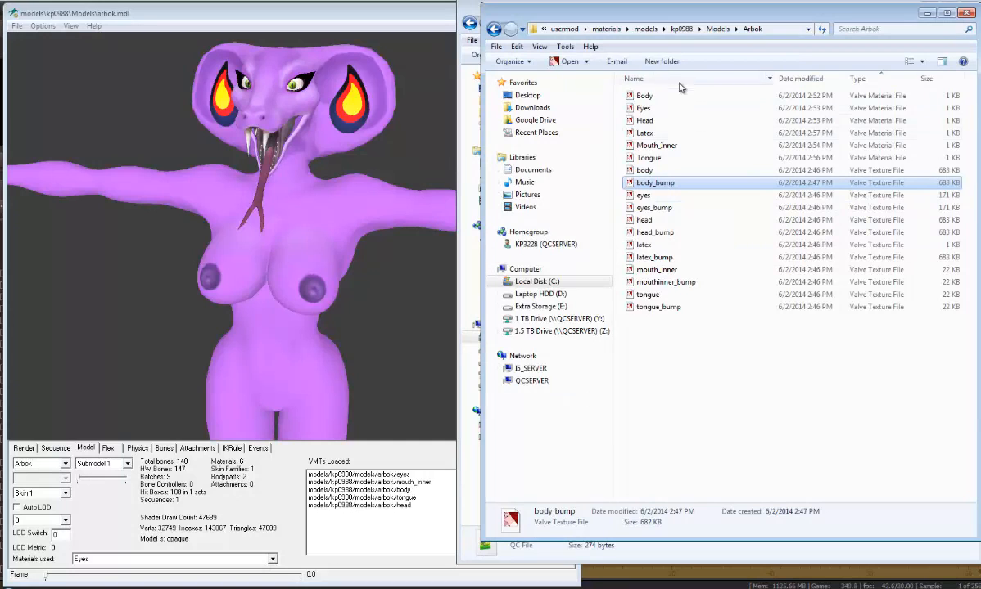
Switch to VMT Editor, open Body.vmt, set its phong boost to 1 and exponent to 12, and save it
click(638, 588)
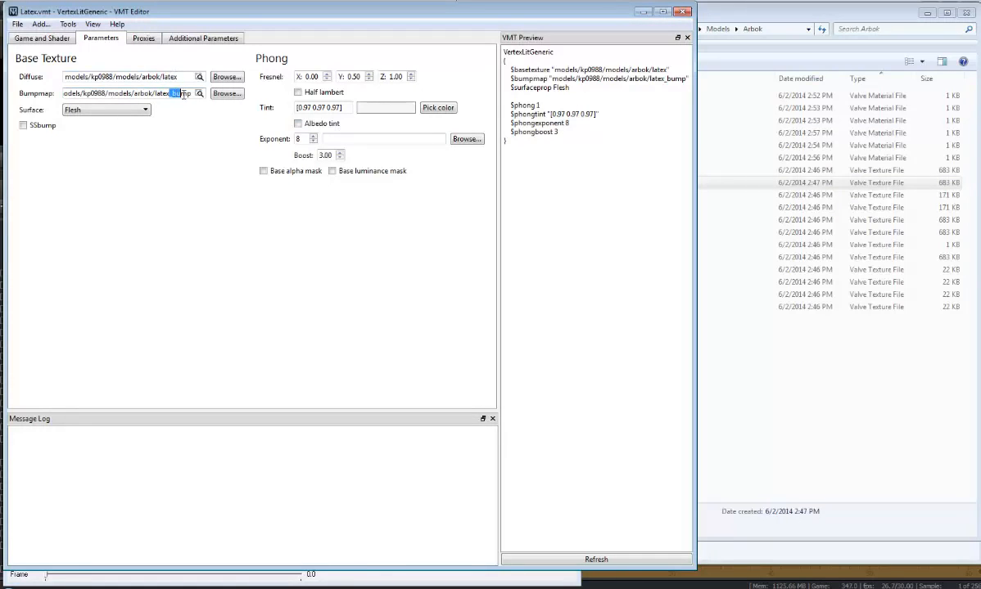
click(18, 24)
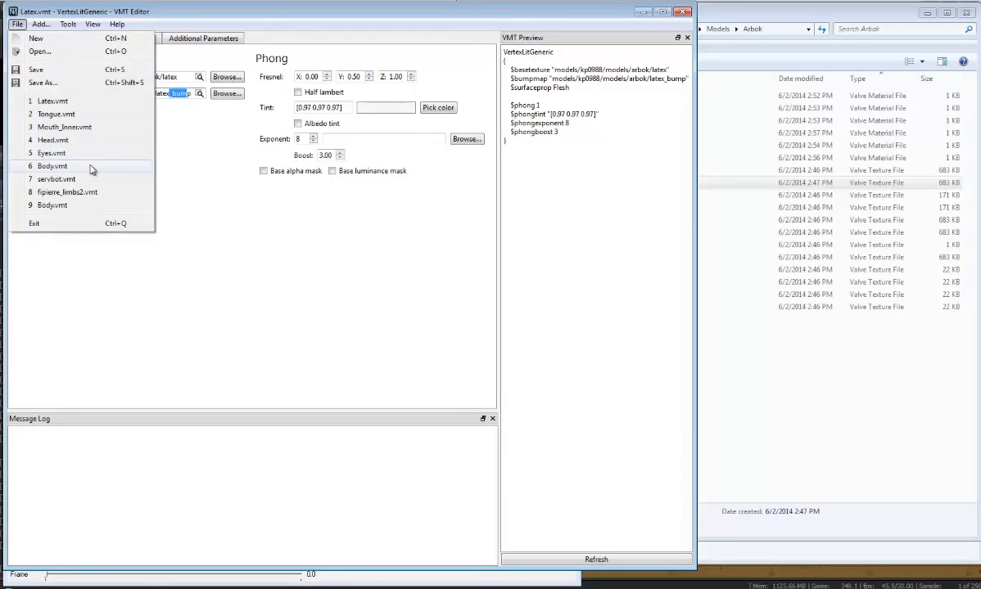
click(41, 164)
click(339, 158)
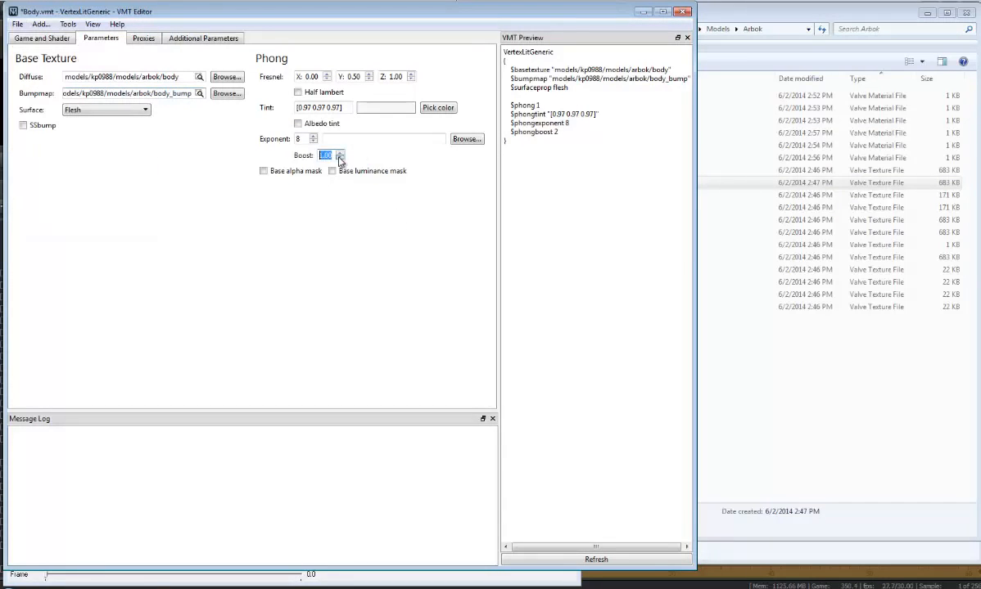
click(617, 562)
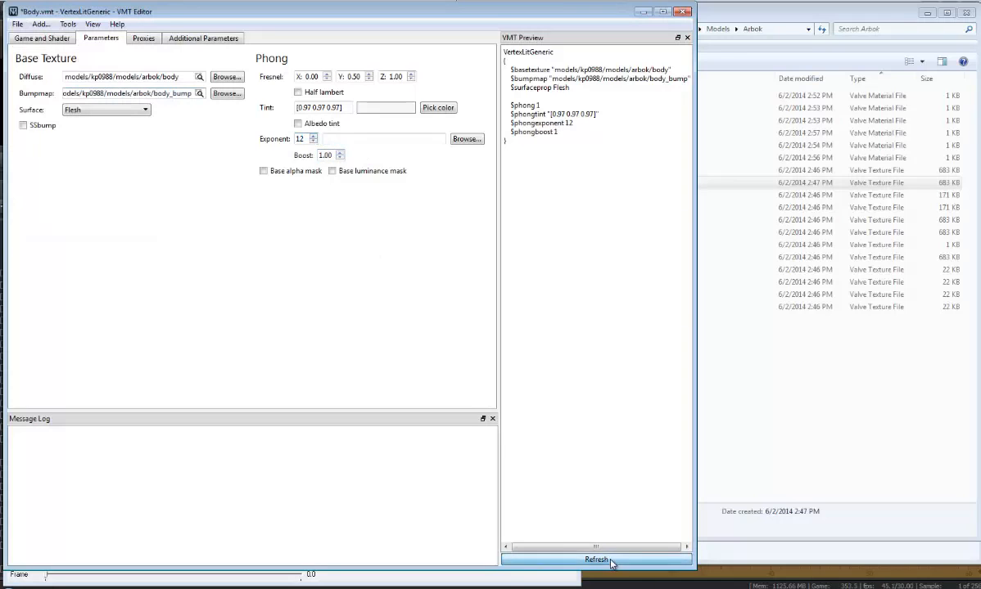
click(18, 24)
click(35, 72)
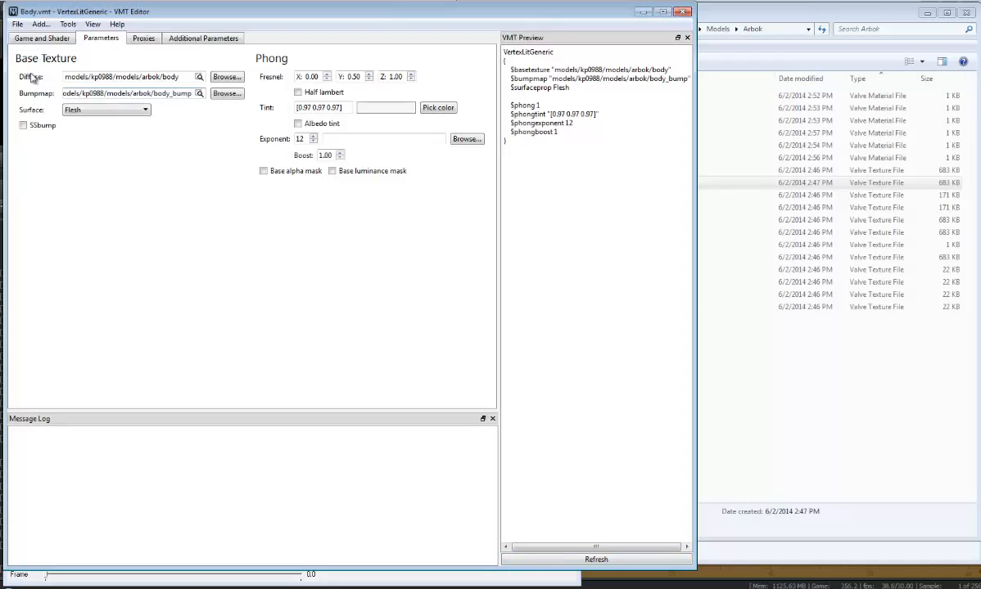
Set the diffuse texture to head and the bumpmap to head_bump, and refresh the VMT preview
click(227, 77)
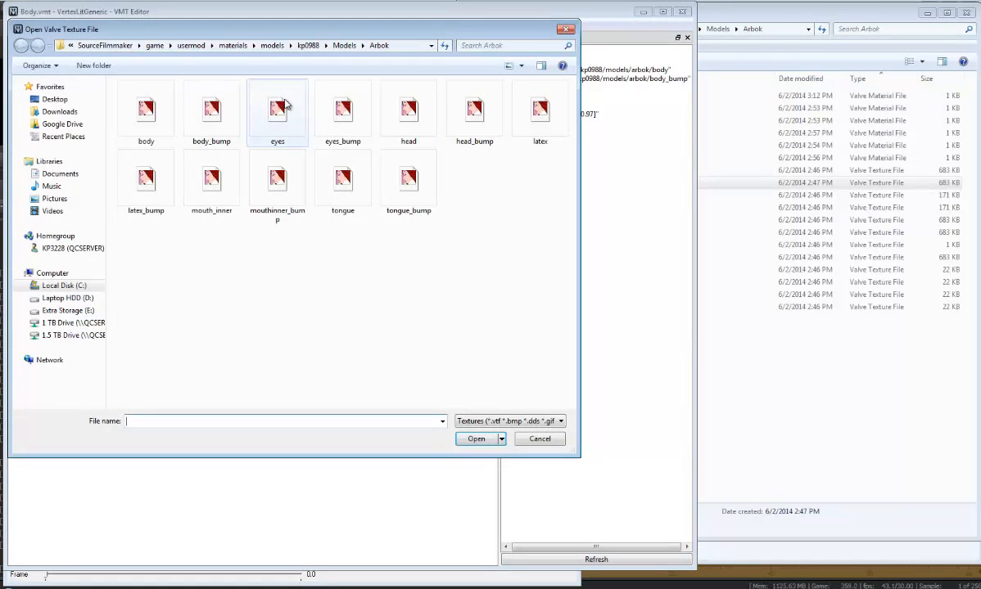
double_click(409, 111)
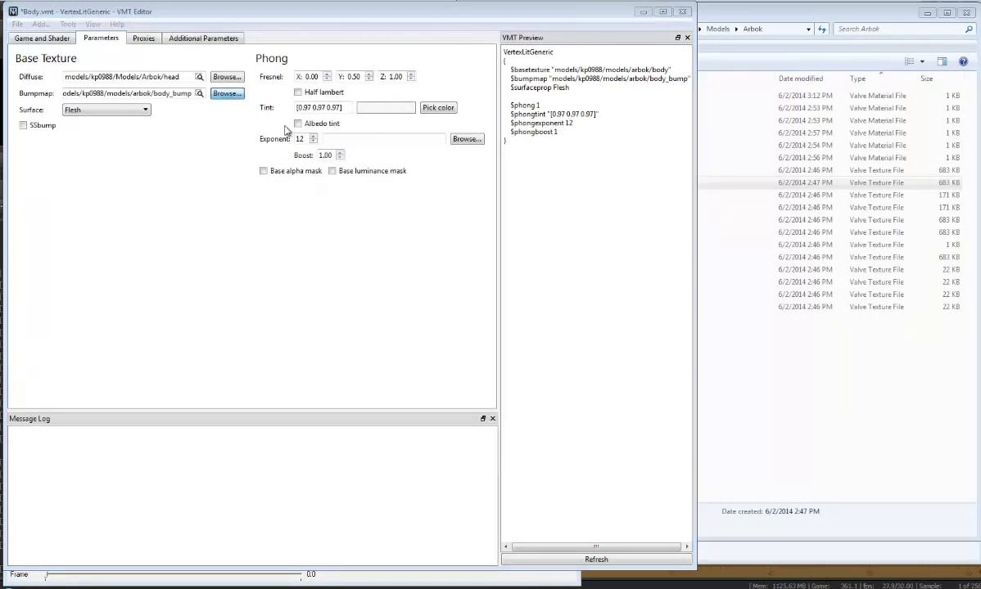
click(226, 91)
double_click(473, 113)
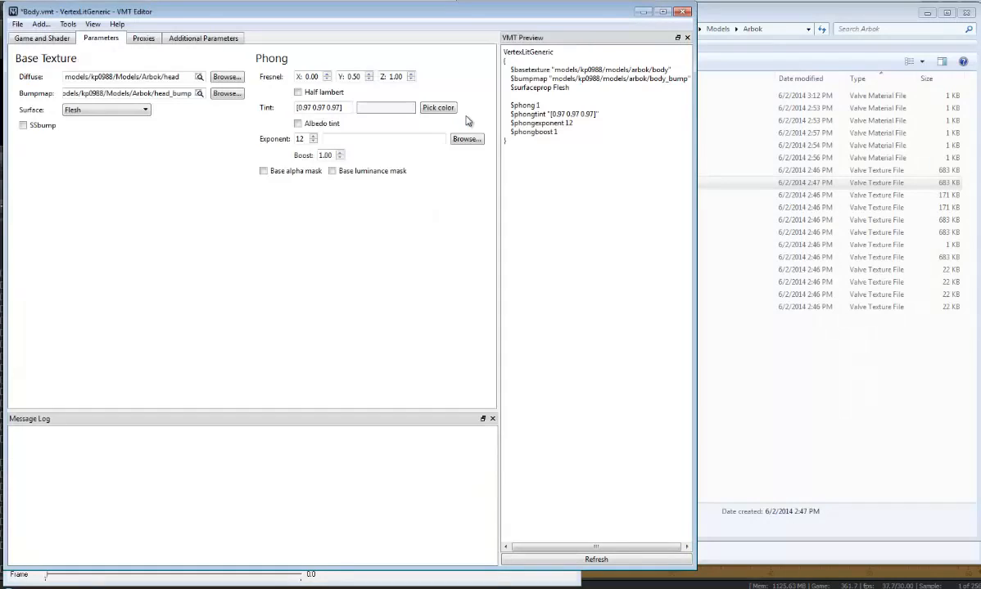
click(612, 561)
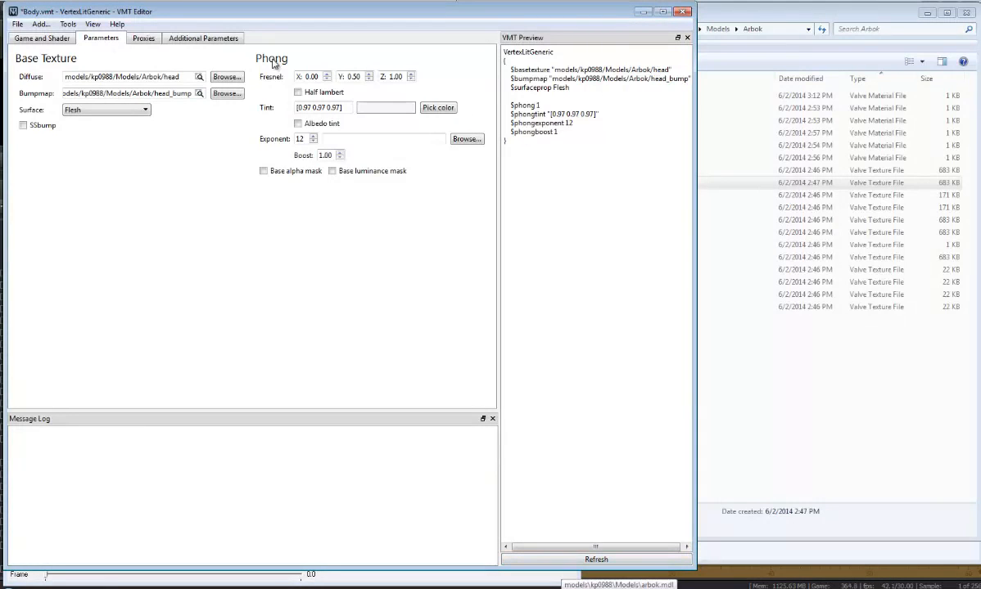
Save the material as Head.vmt in the Arbok materials folder, replacing the existing file
click(18, 25)
click(36, 84)
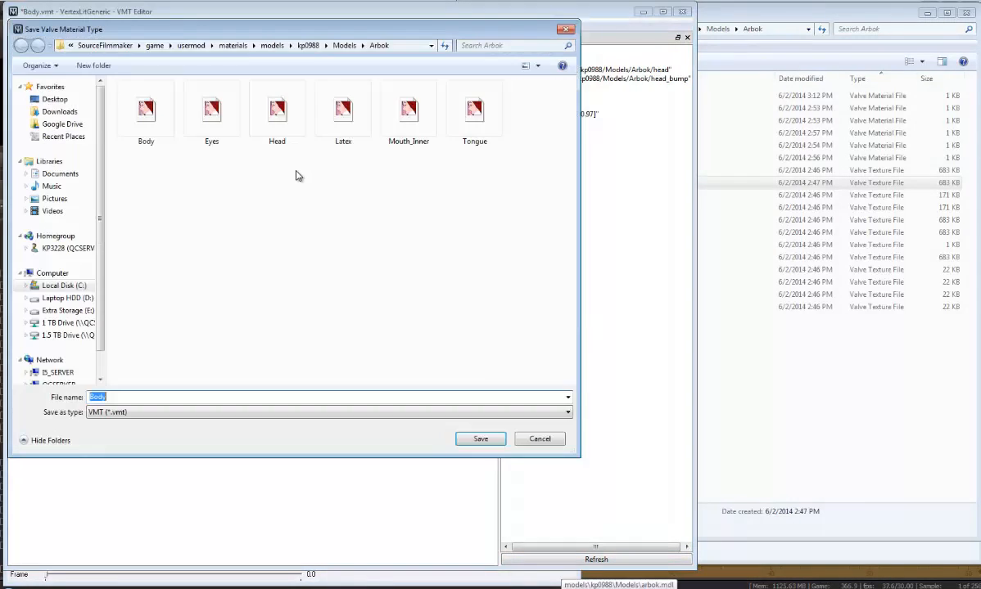
click(277, 113)
click(486, 441)
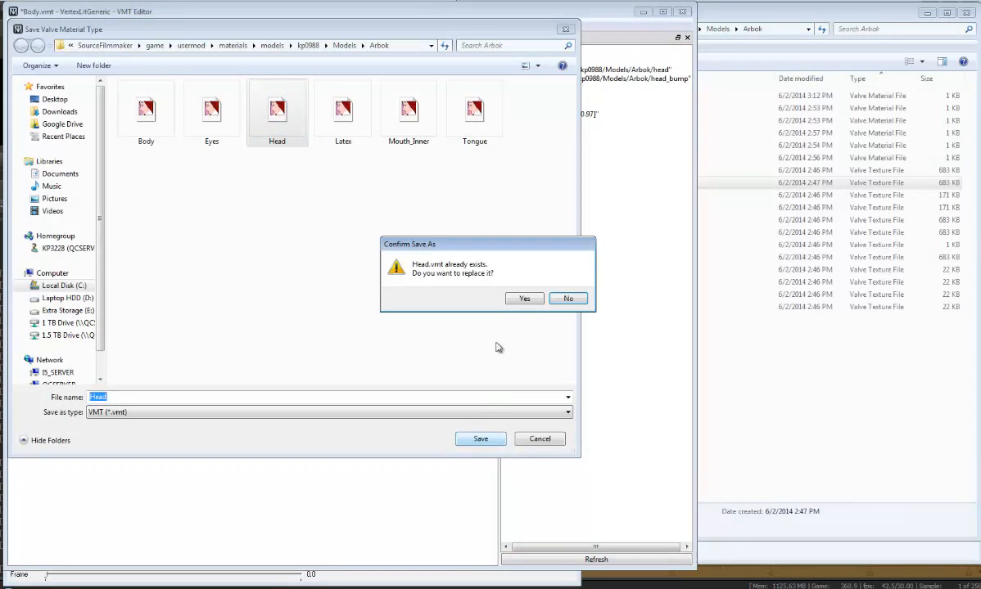
click(522, 296)
Return to the model viewer and examine the Arbok model's updated body and head materials from several angles
key(alt+Tab)
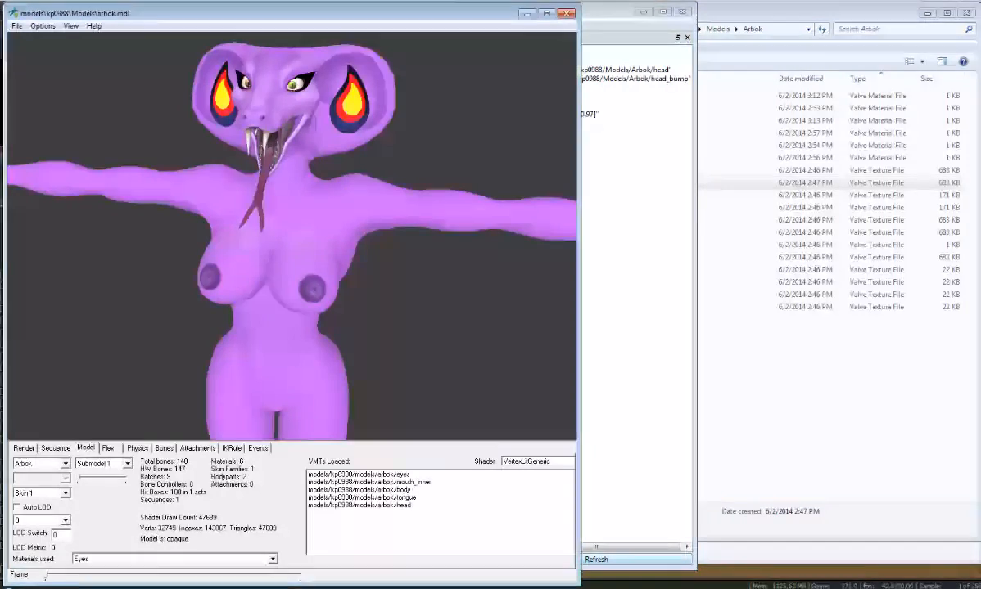
drag(330, 271, 311, 223)
click(722, 245)
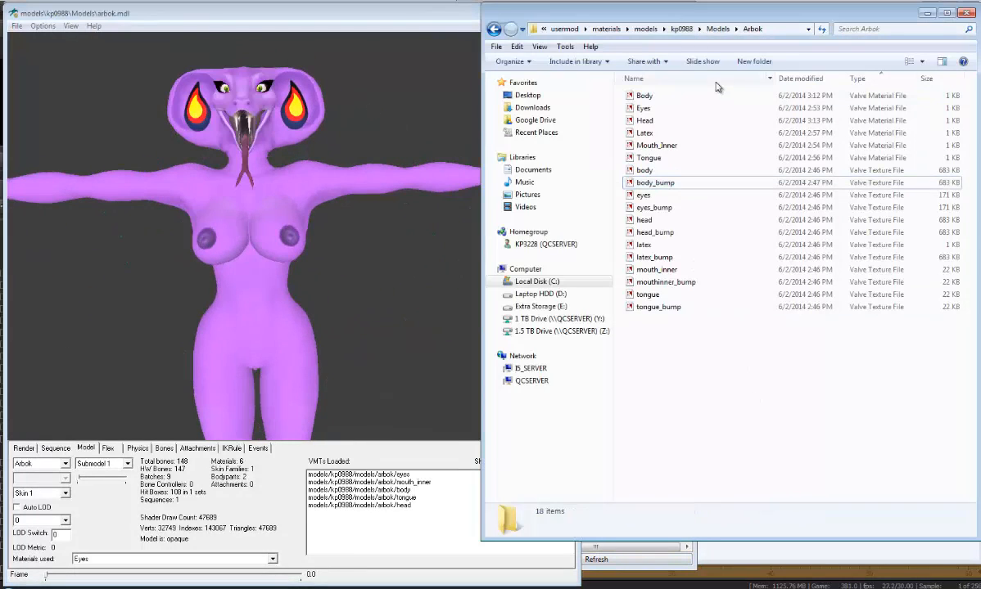
click(195, 527)
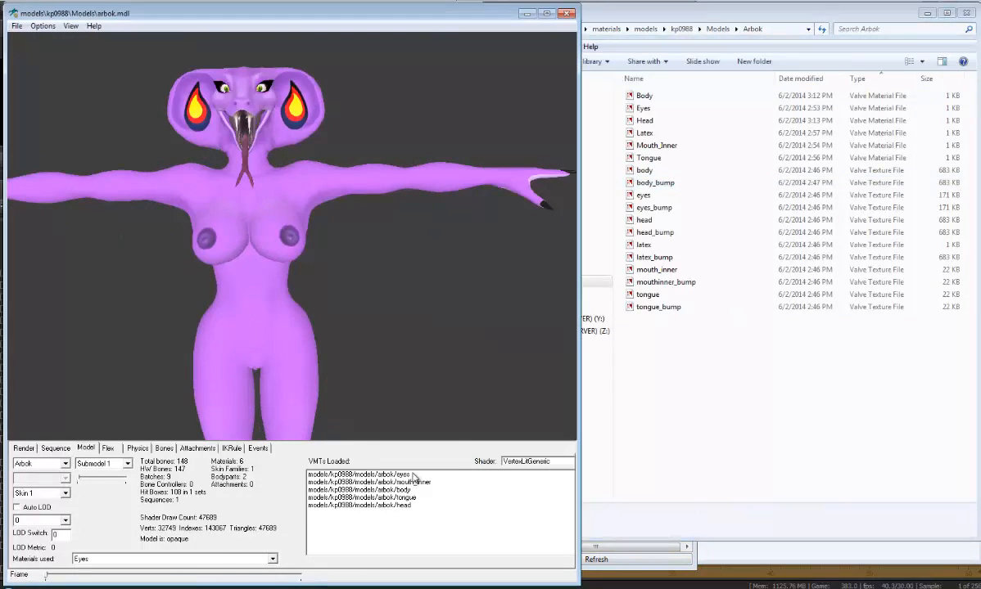
click(257, 560)
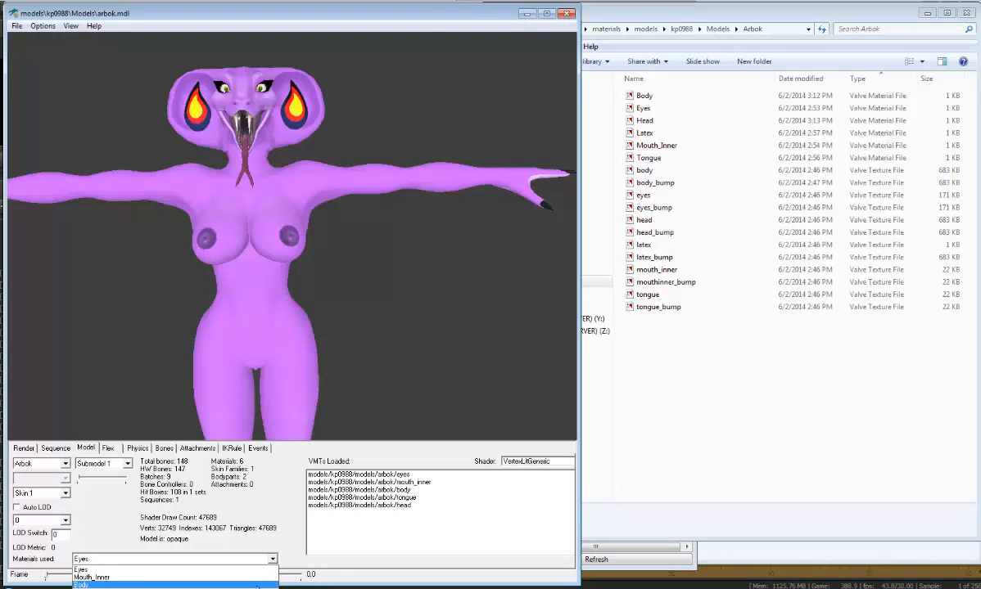
click(299, 295)
drag(299, 295, 80, 300)
drag(383, 100, 388, 96)
drag(267, 251, 289, 272)
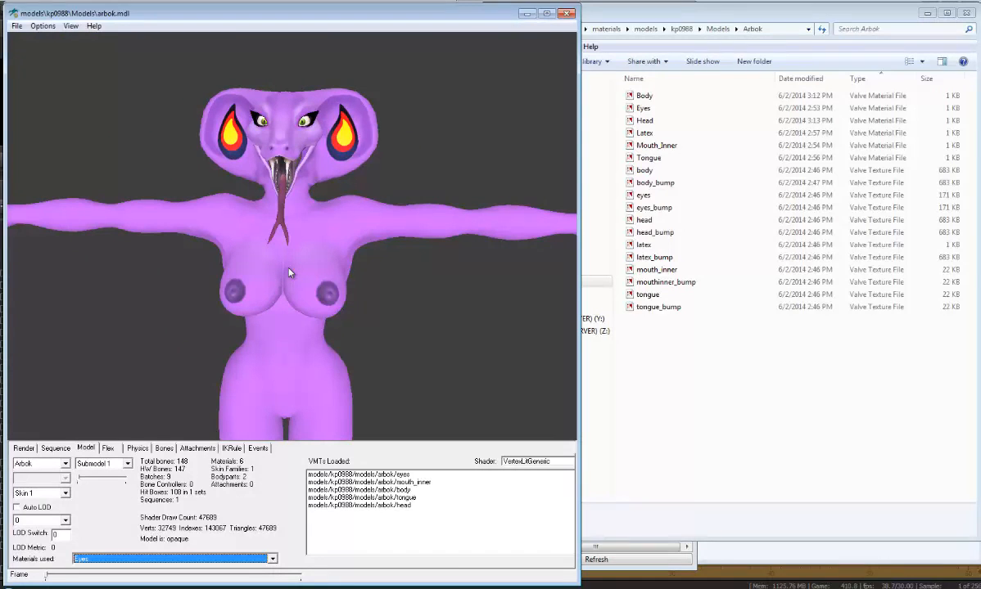
mouse_move(288, 272)
mouse_down()
mouse_move(306, 291)
mouse_move(283, 288)
mouse_up()
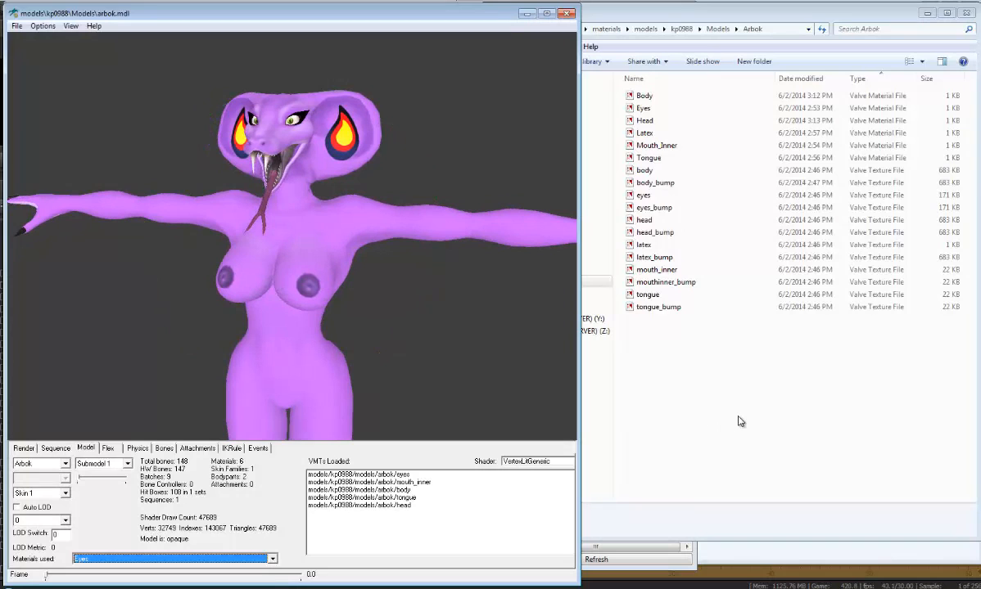
Load the recent model bowling_ball_girl.mdl in the model viewer and inspect its body material from an angle
key(alt+F4)
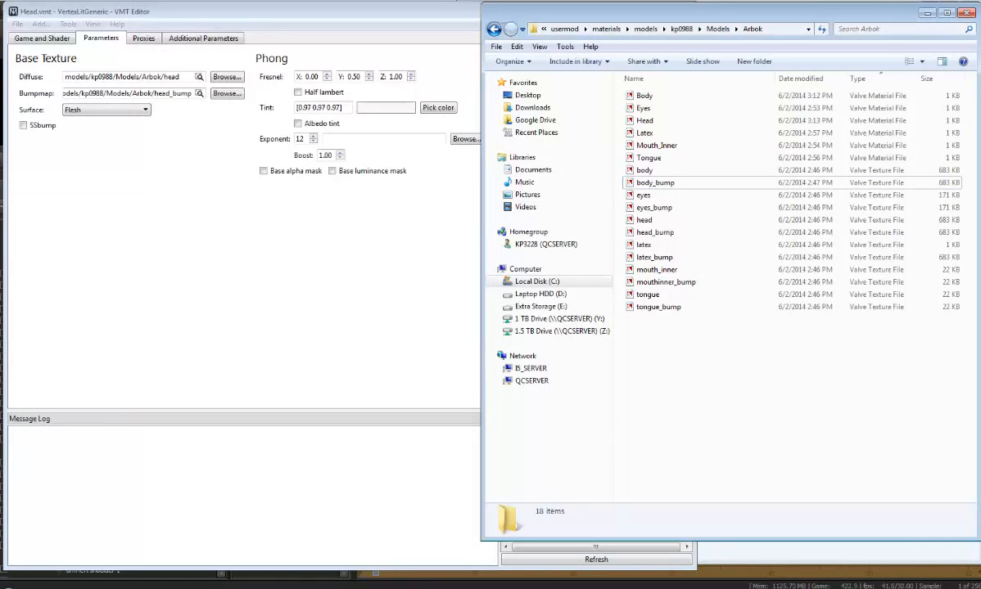
key(alt+Tab)
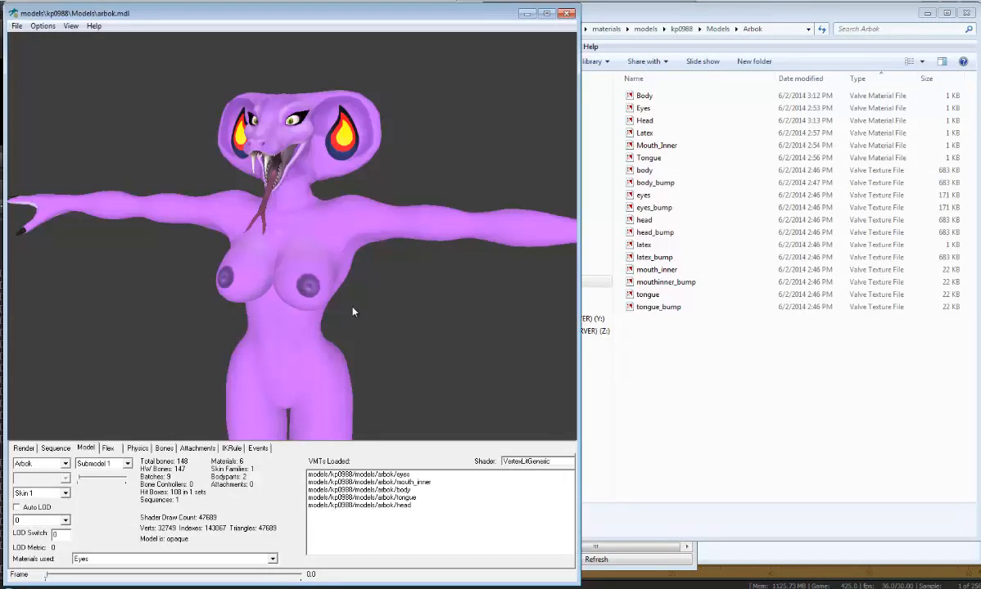
click(17, 25)
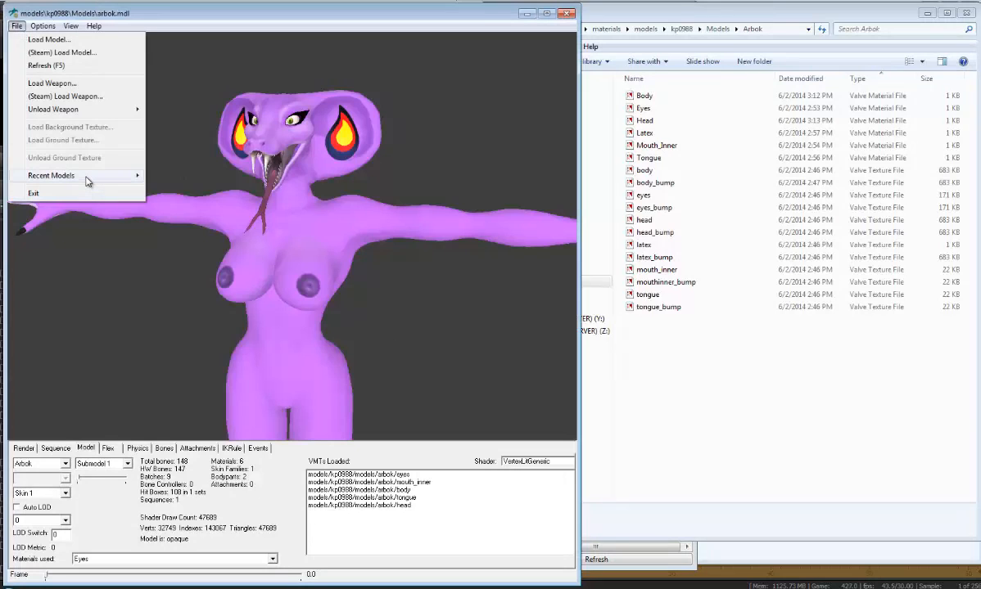
mouse_move(88, 181)
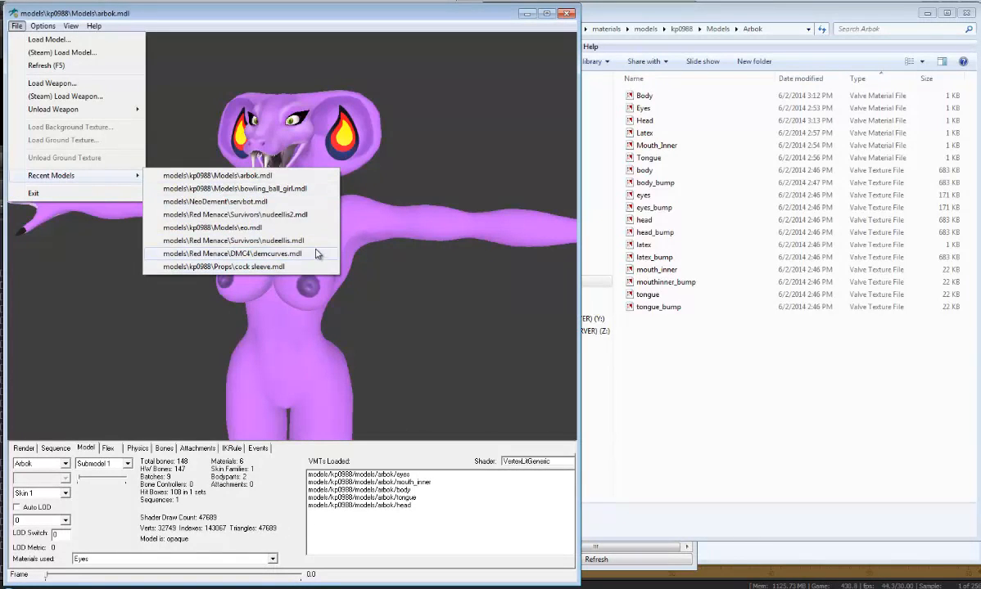
click(308, 189)
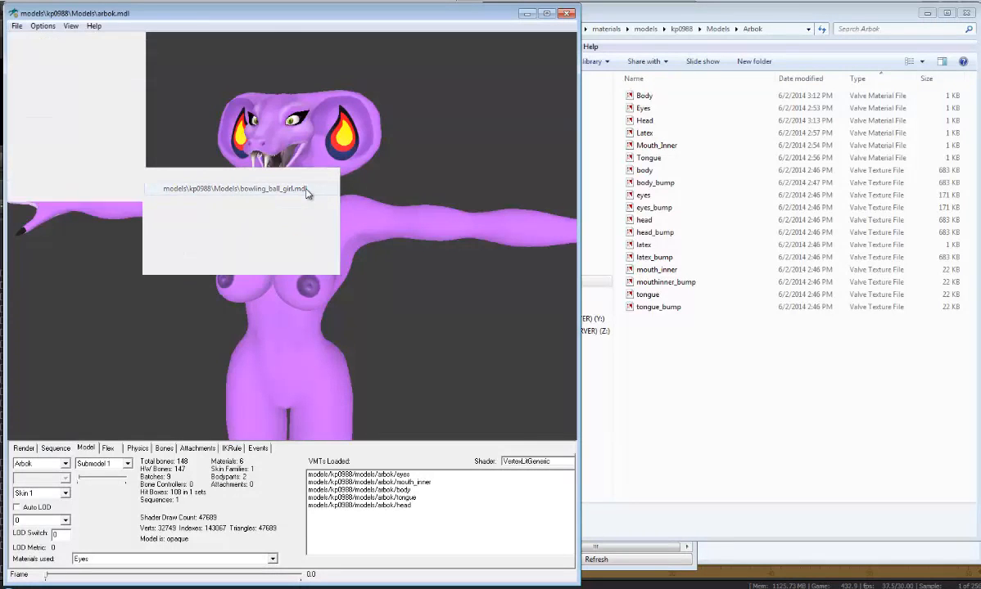
mouse_move(305, 242)
mouse_down()
mouse_move(314, 212)
mouse_move(311, 241)
mouse_move(295, 239)
mouse_up()
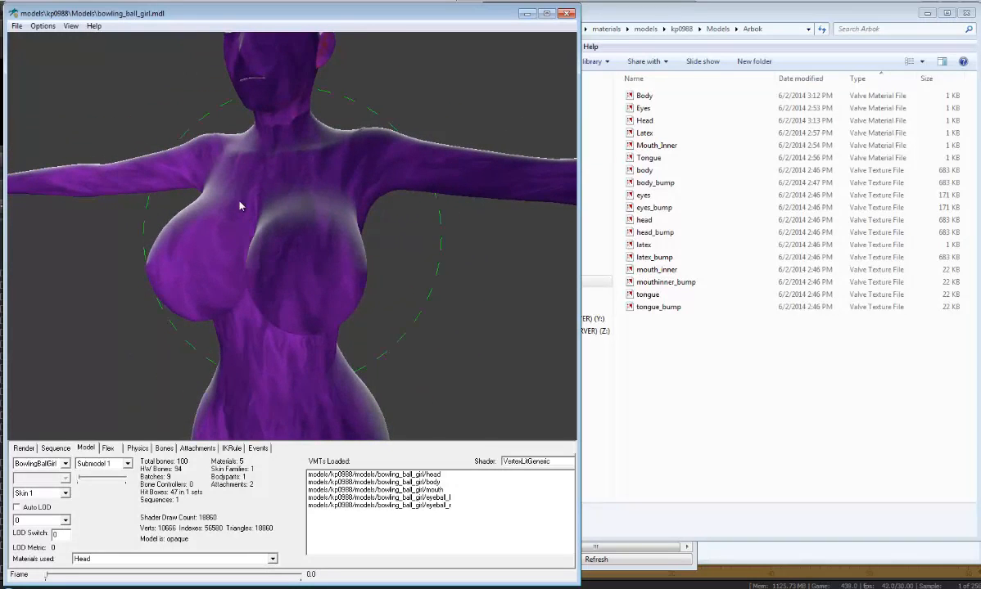
View the bowling_ball_girl model from its other side and browse to the kp0988 Models materials folder in the file window
drag(239, 205, 384, 188)
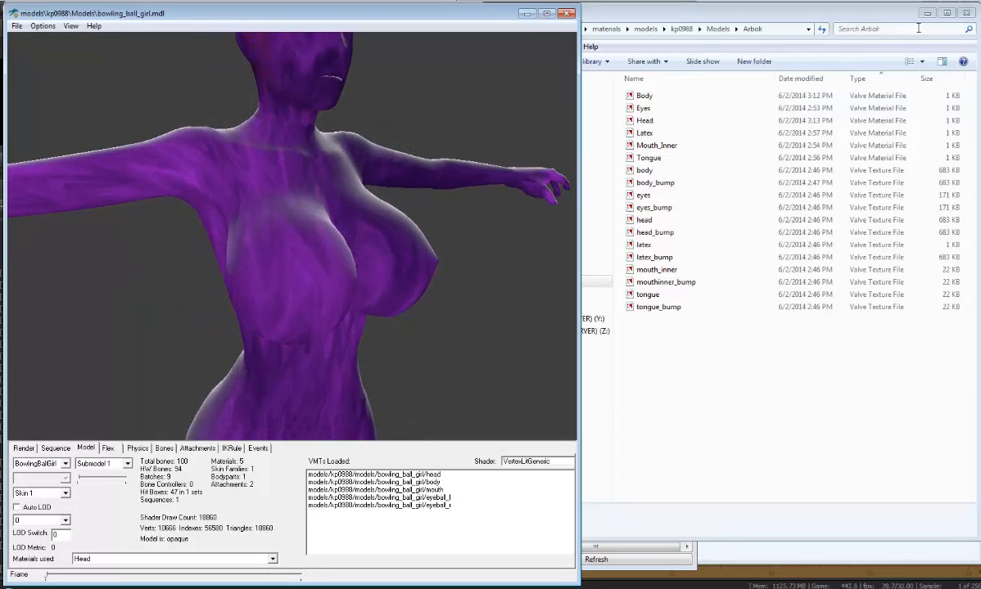
click(683, 30)
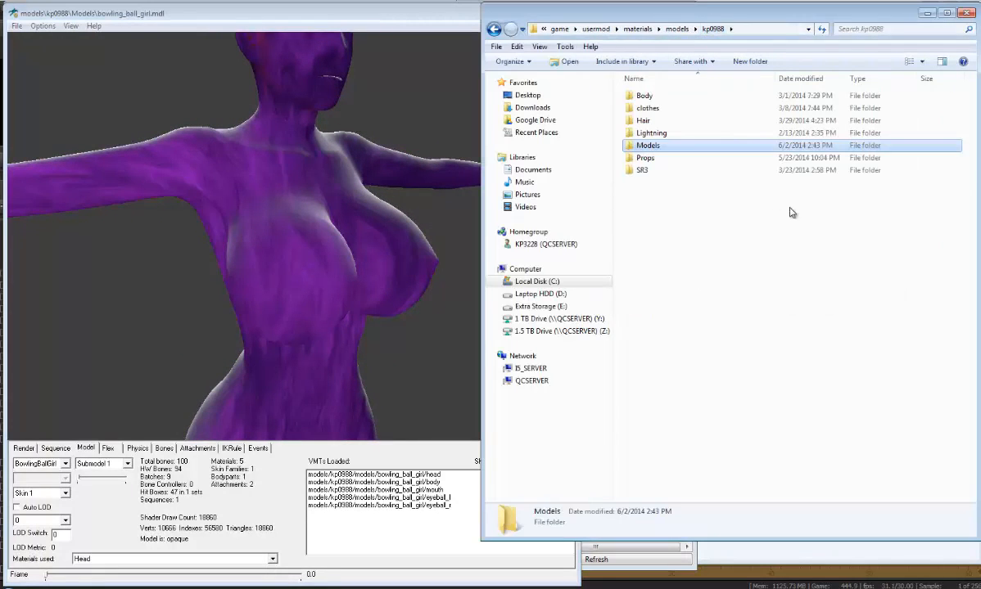
double_click(688, 149)
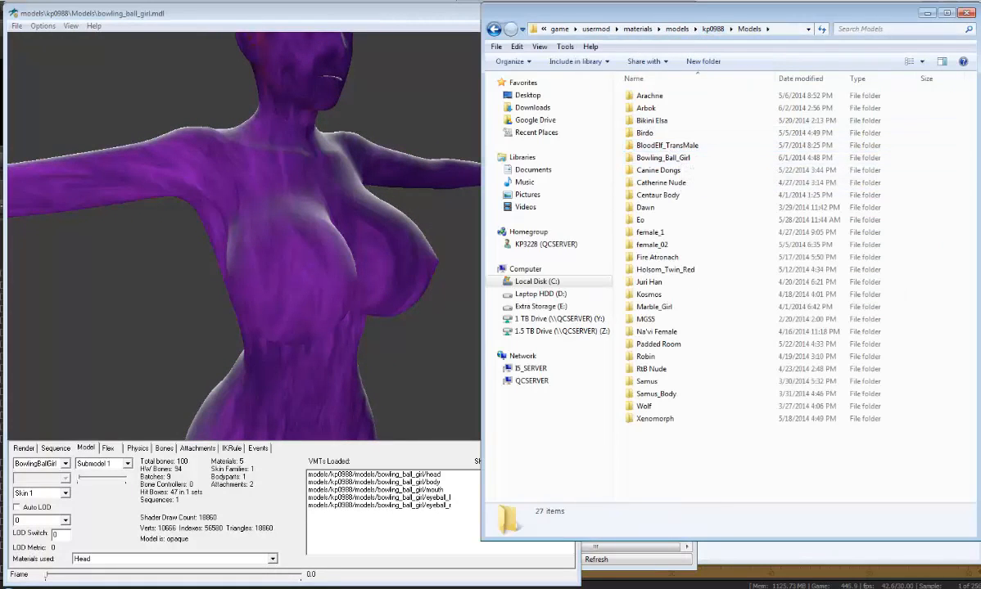
Switch to VMT Editor and open Body.vmt from the materials folder models/kp0988/Models/Bowling_Ball_Girl
key(alt+Tab)
click(17, 24)
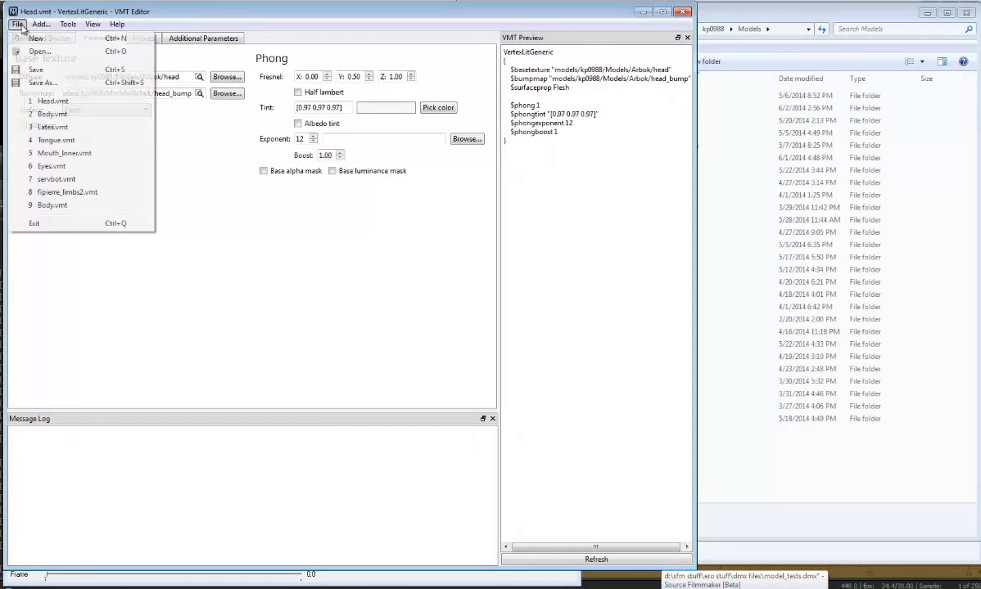
click(37, 50)
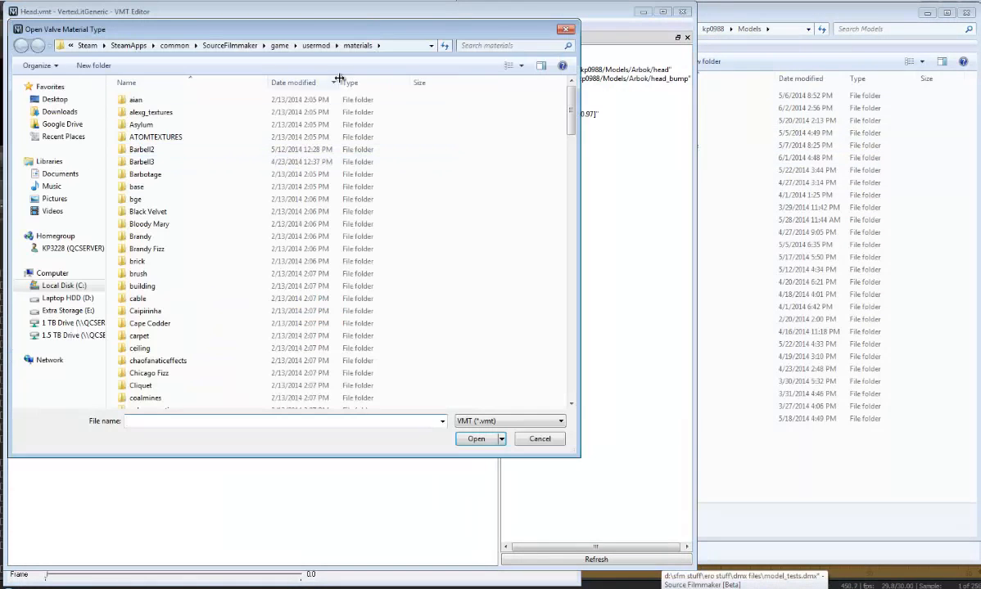
click(190, 249)
text(mo)
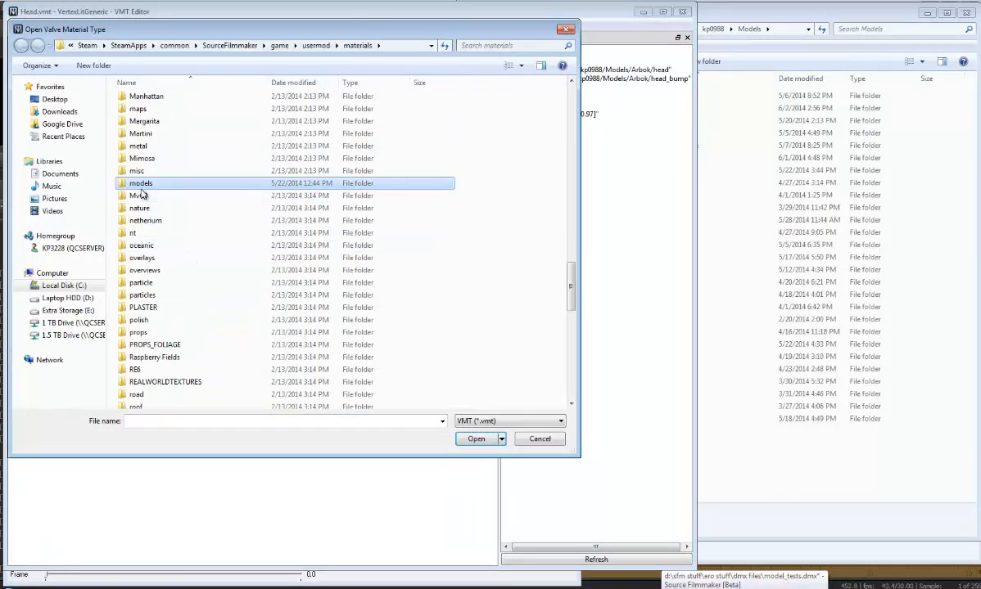
double_click(138, 183)
text(kp)
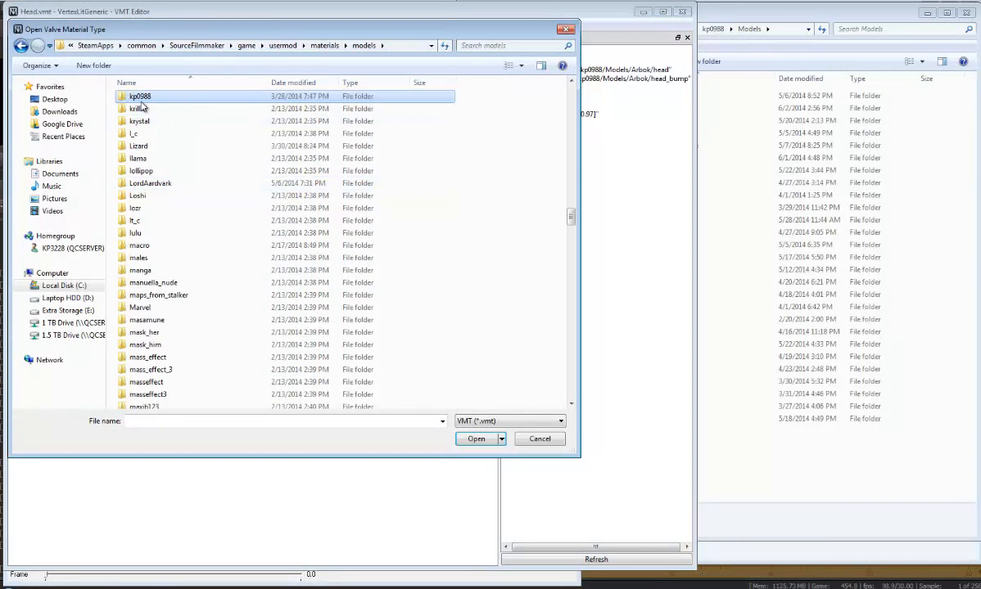
double_click(136, 98)
click(167, 149)
double_click(168, 150)
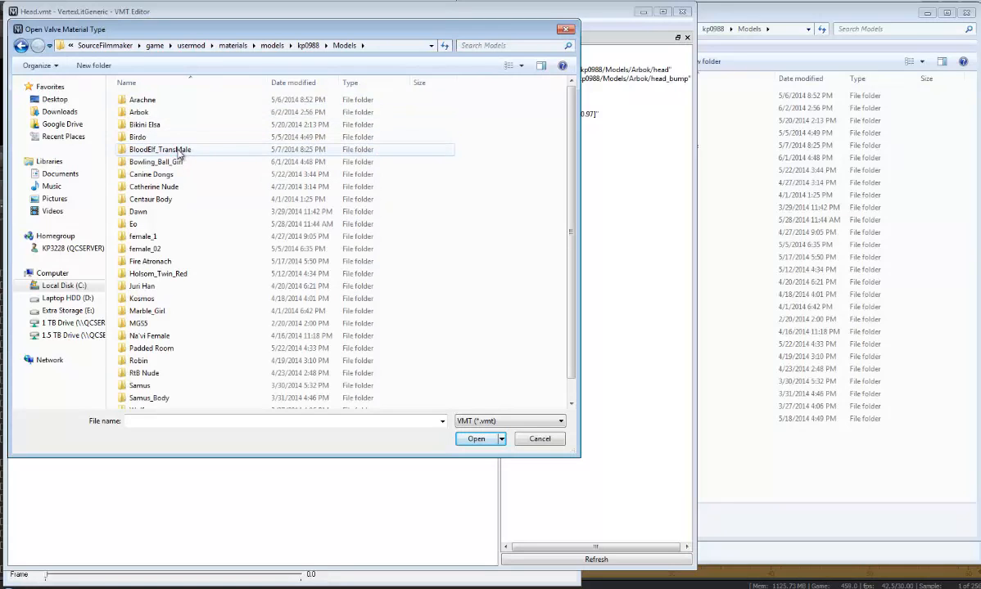
double_click(160, 161)
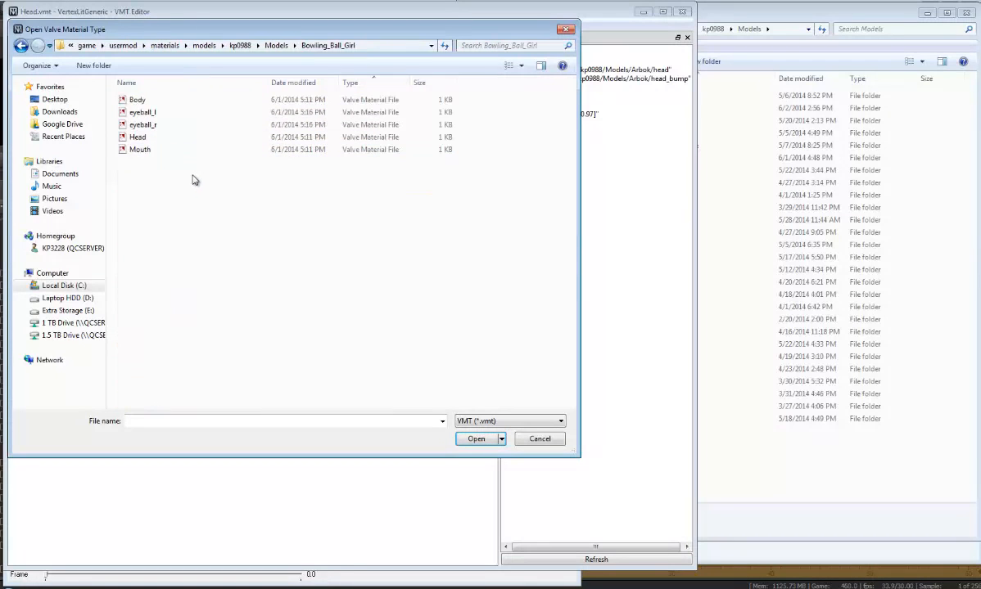
click(139, 100)
click(470, 444)
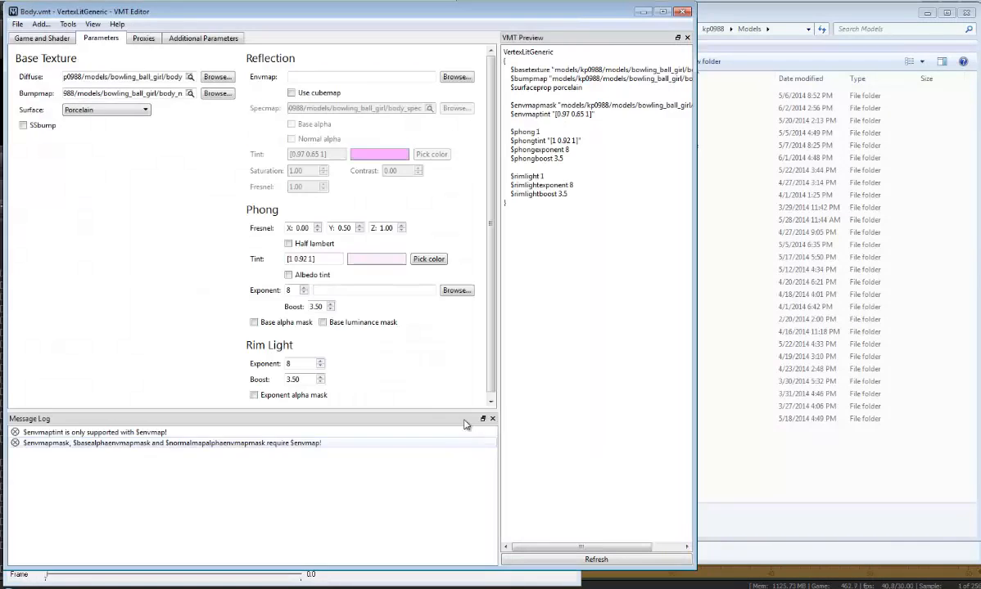
Save Body.vmt with a Phong boost of 15.5 and check the body shading in the model viewer
scroll(486, 193, down, 1)
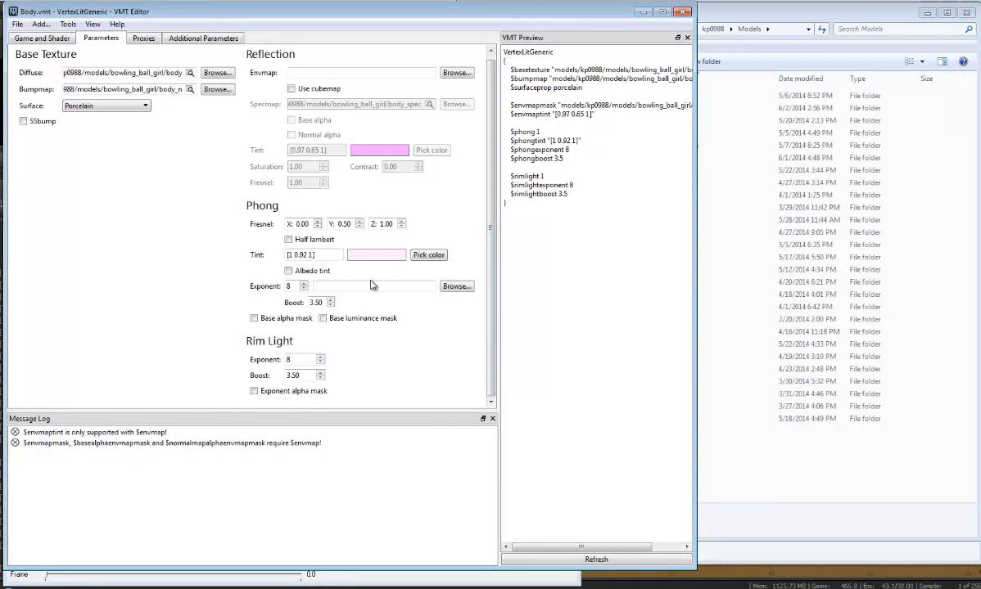
click(329, 301)
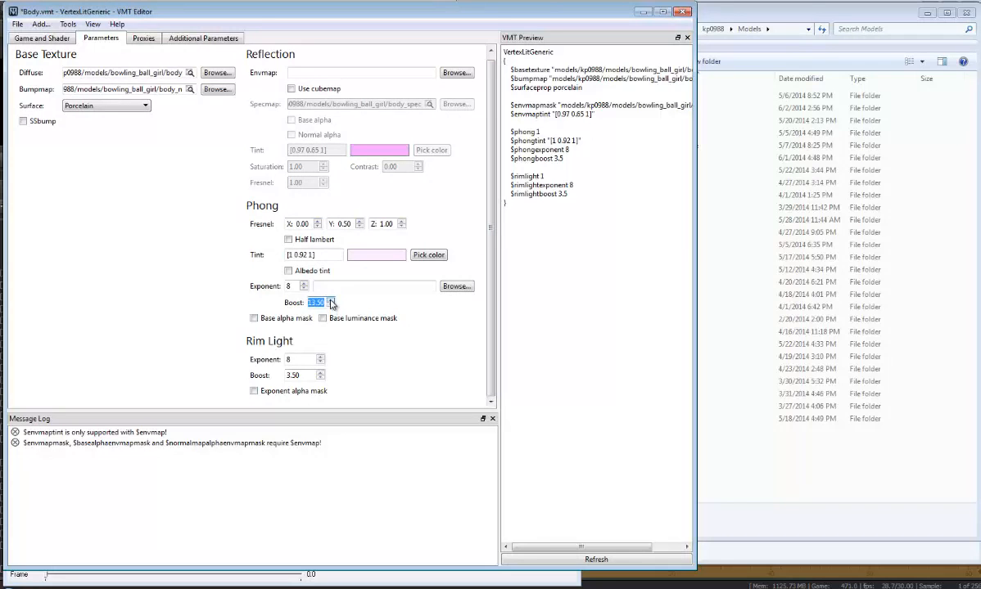
click(331, 300)
click(556, 558)
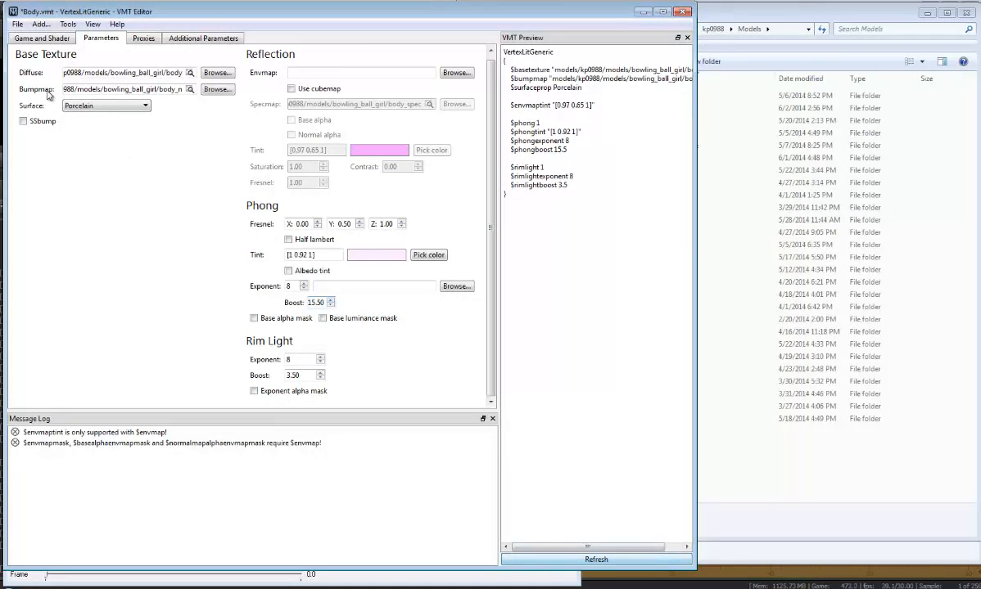
click(17, 24)
click(65, 70)
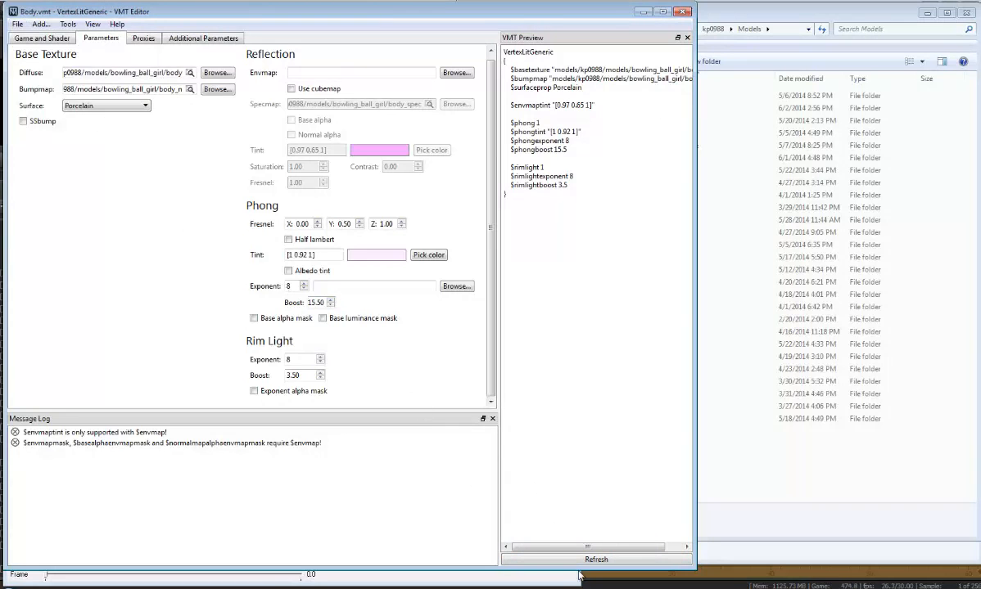
key(alt+Tab)
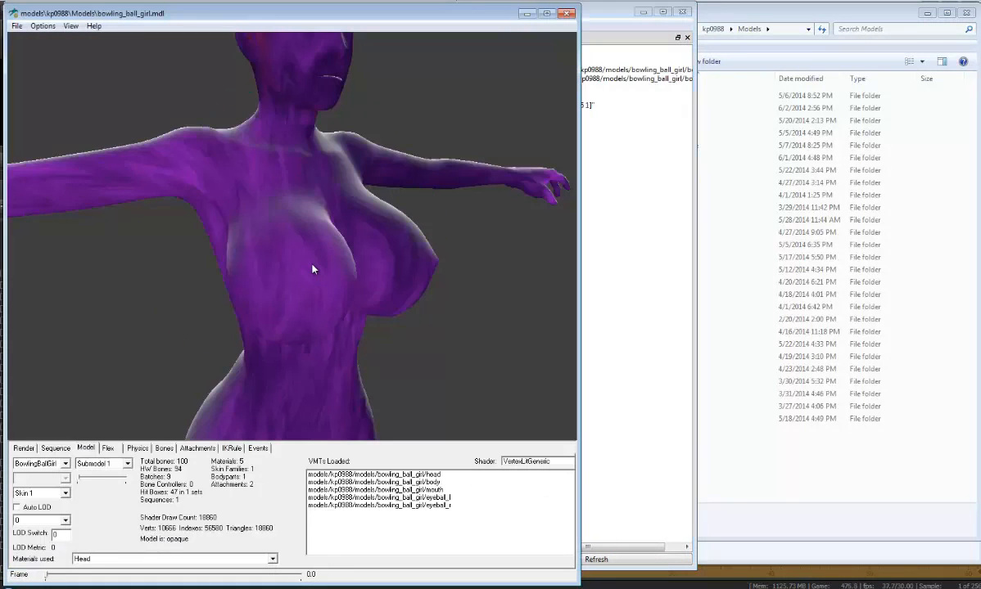
drag(341, 282, 304, 281)
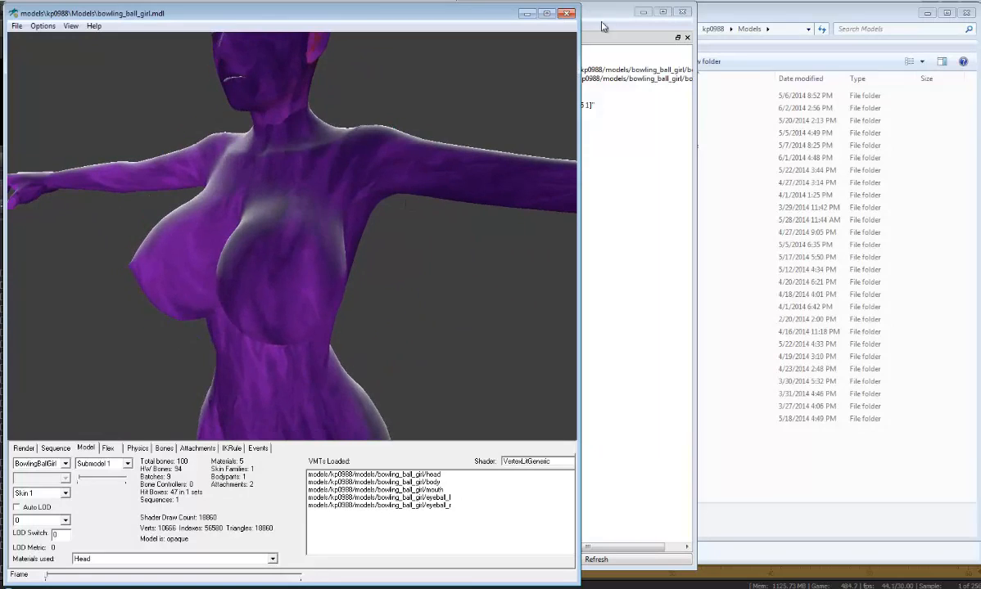
Return to VMT Editor, set the body material's Phong boost back to 3.5 and save Body.vmt
click(605, 17)
click(331, 306)
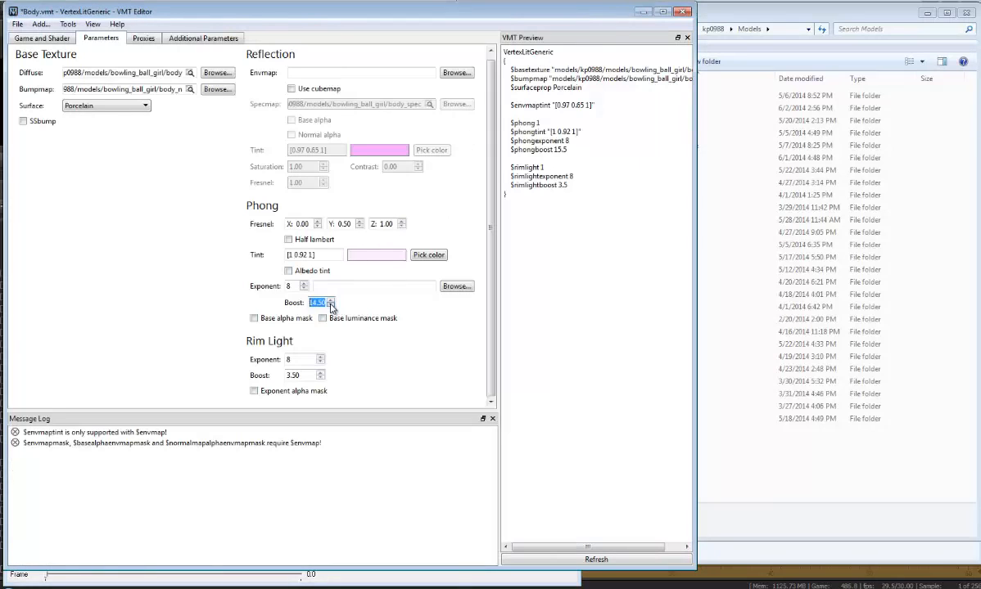
click(331, 306)
click(331, 305)
click(17, 24)
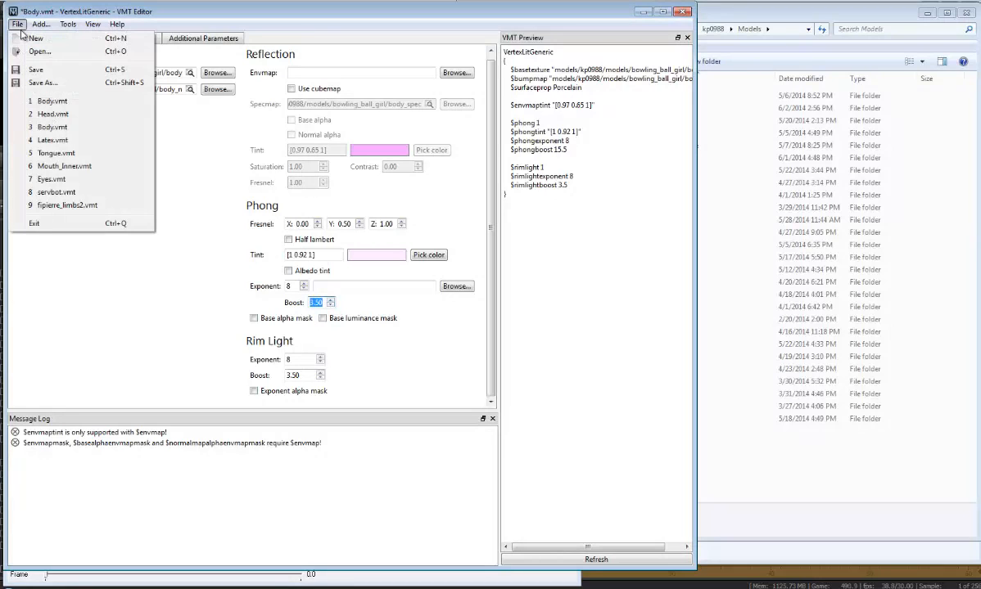
click(38, 69)
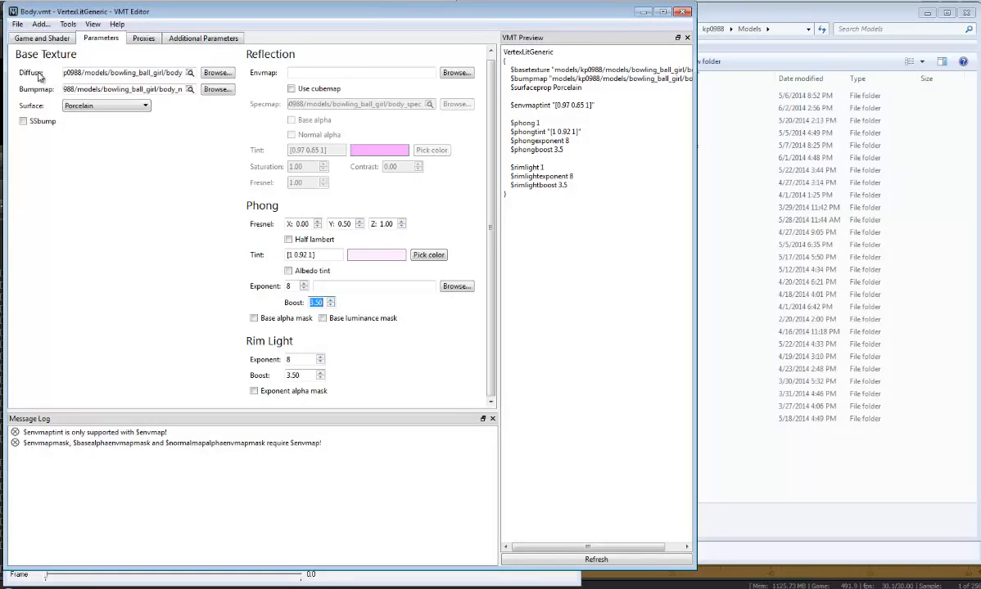
Remove the Reflection shading group from the body material and save Body.vmt
click(213, 185)
click(41, 23)
mouse_move(64, 51)
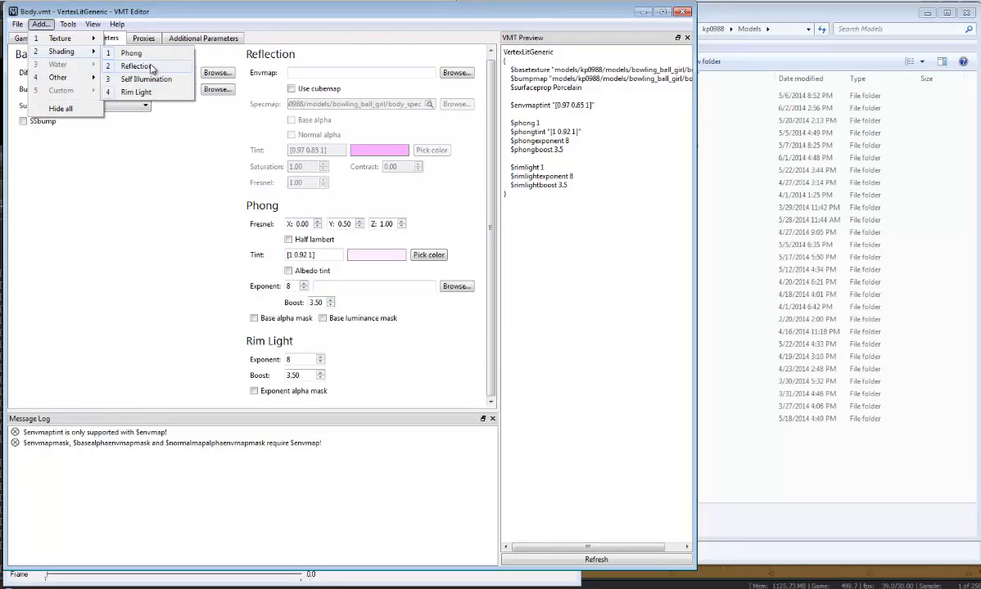
click(138, 65)
click(18, 24)
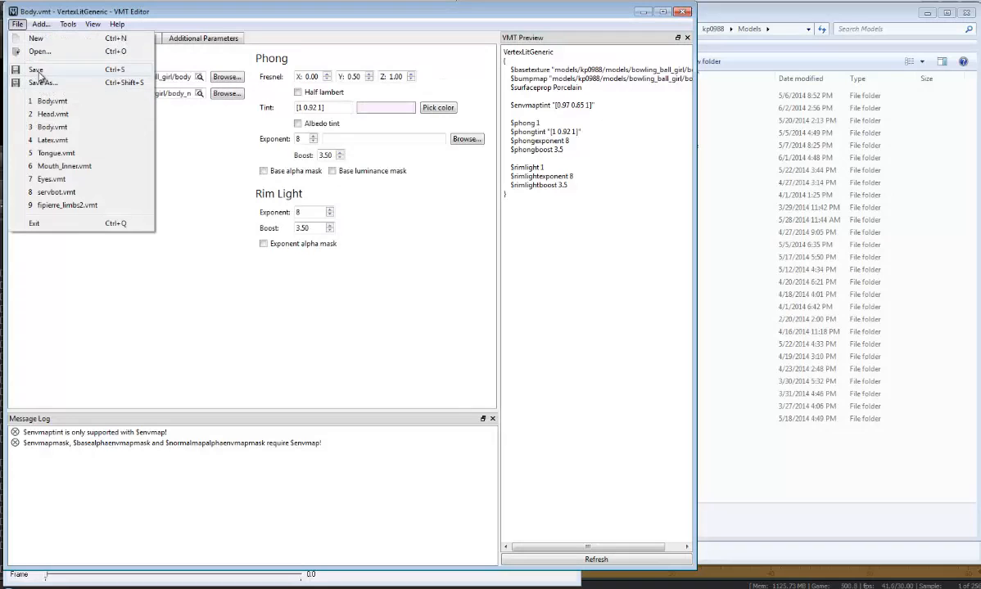
click(40, 70)
Save Body.vmt with a rim light boost of 6.5 and check the rim shading in the model viewer
click(329, 231)
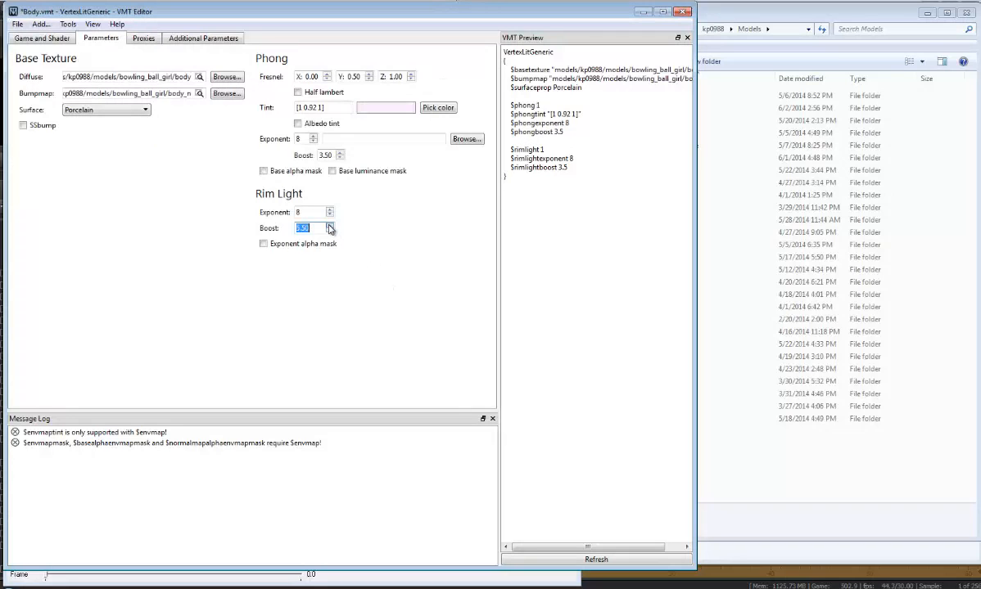
click(18, 23)
click(37, 70)
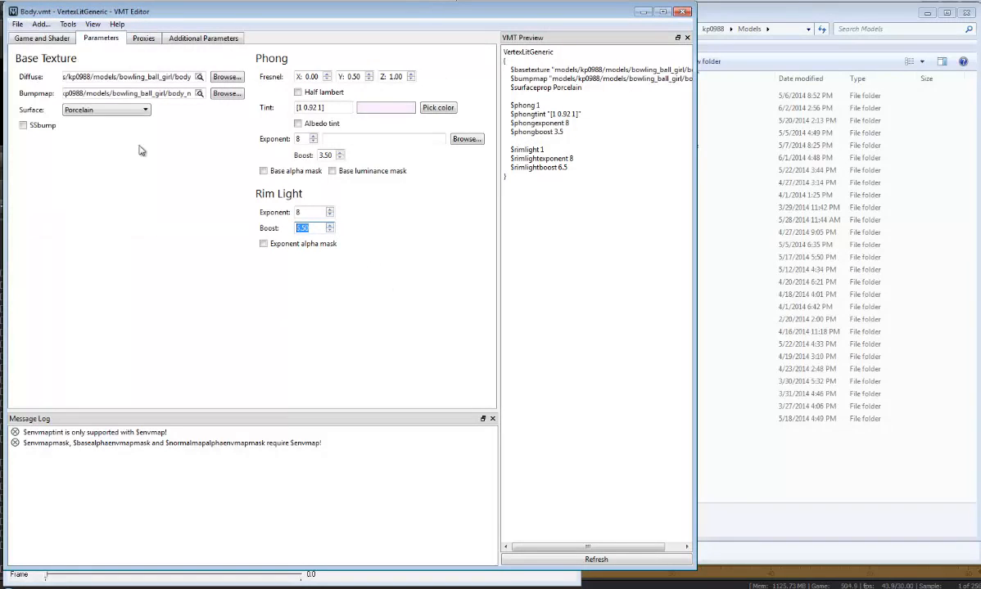
key(alt+Tab)
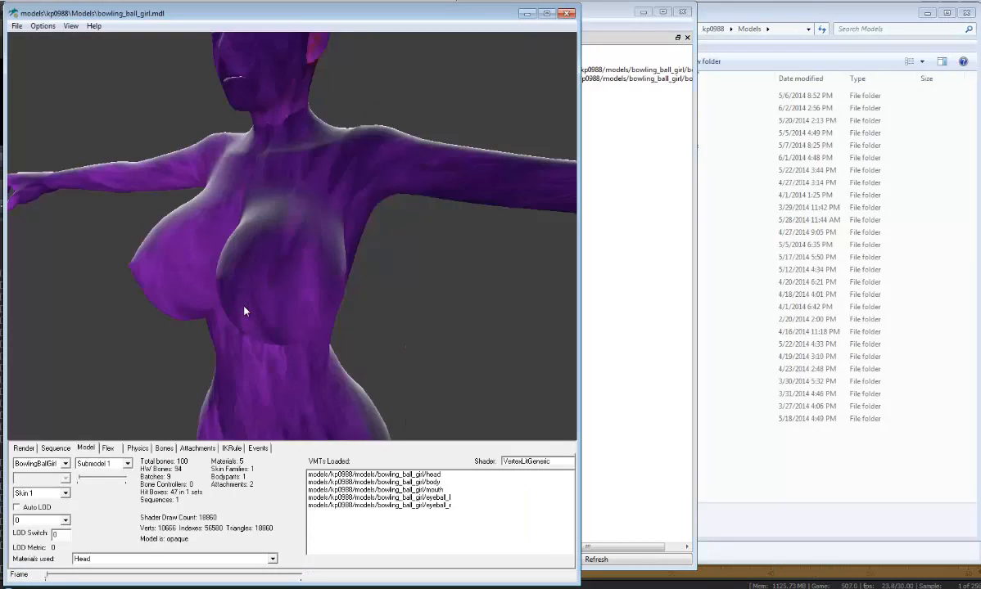
drag(252, 304, 293, 309)
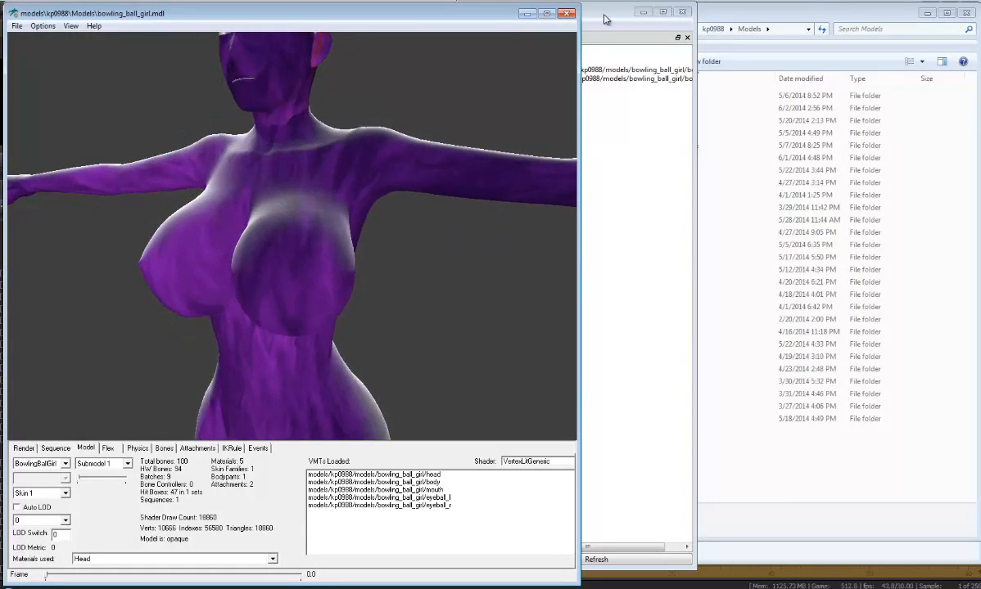
In VMT Editor, save Body.vmt with a rim light boost of 20.5 and examine the model in the viewer from other angles
click(605, 17)
click(330, 231)
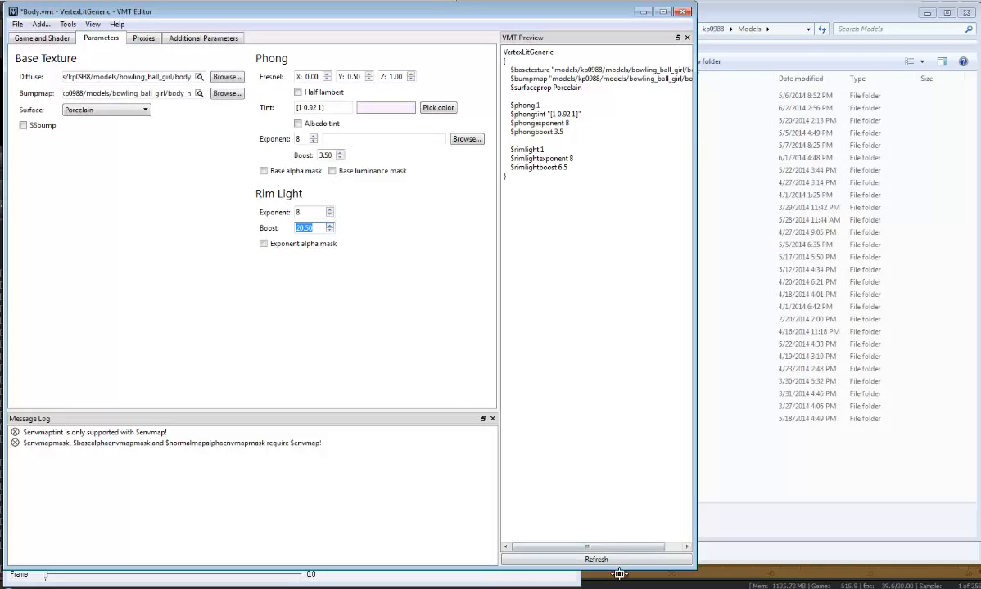
click(590, 559)
click(18, 24)
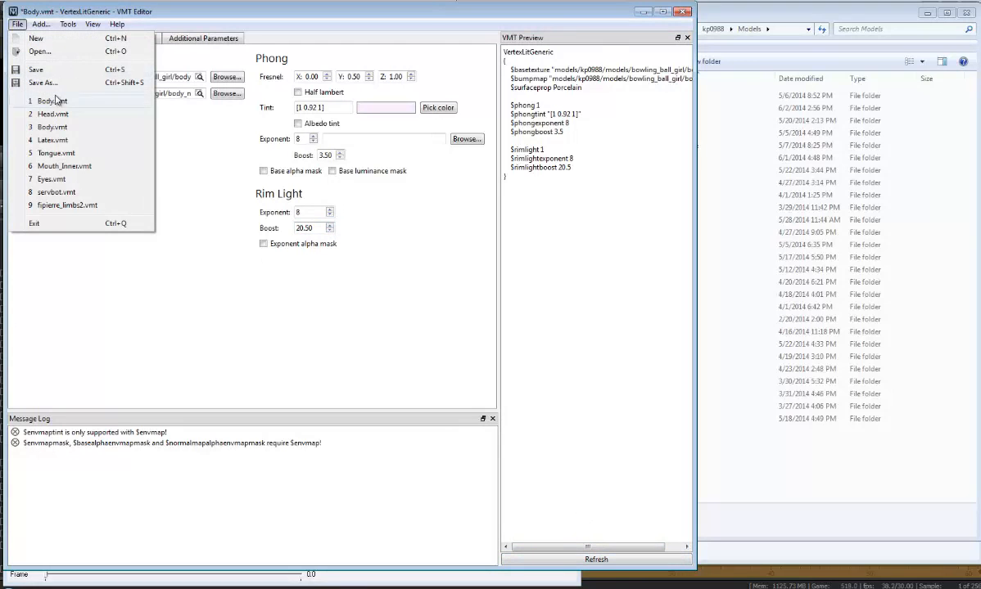
click(49, 70)
key(alt+Tab)
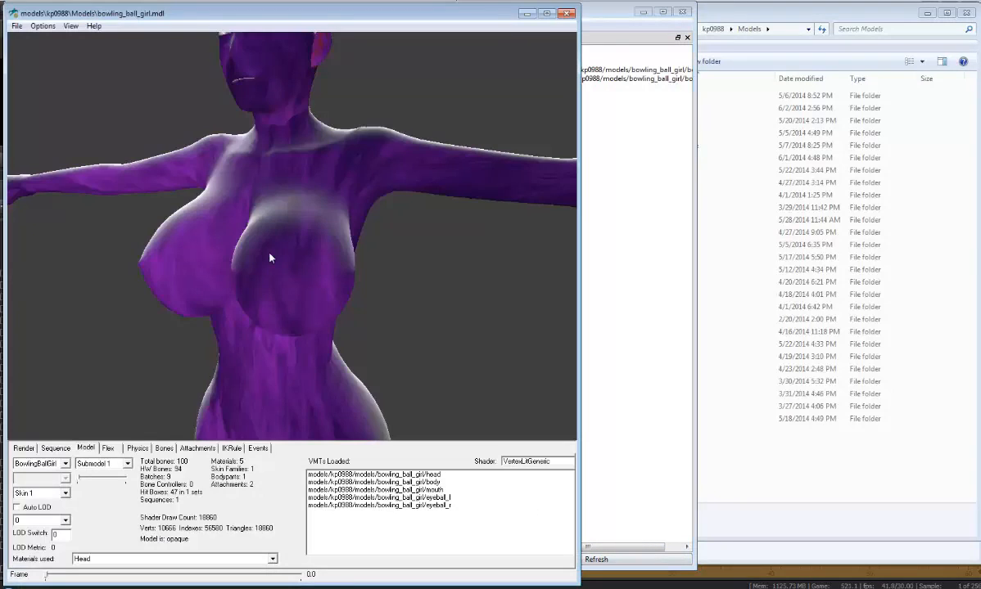
drag(270, 258, 447, 162)
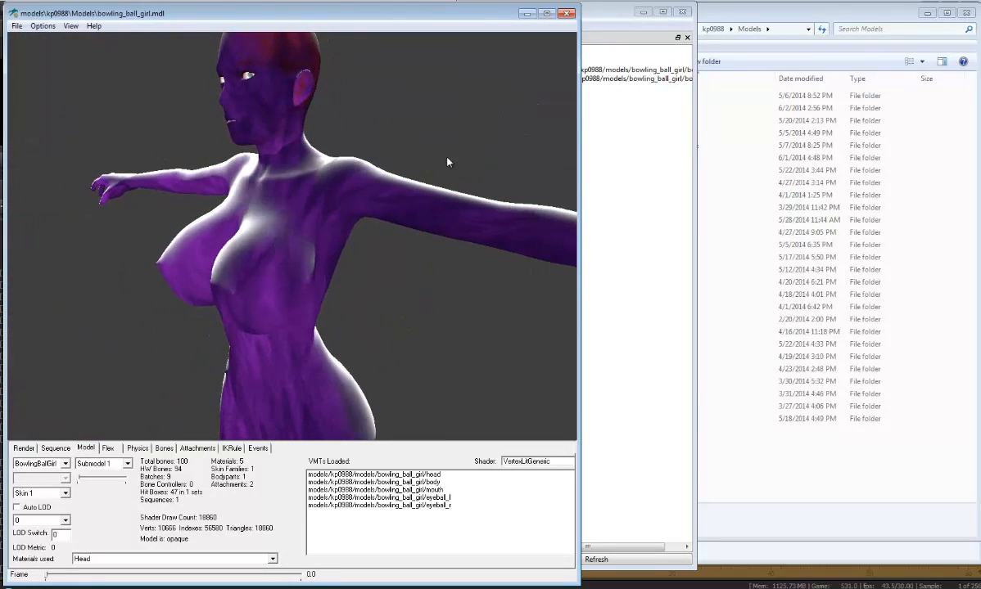
Return to VMT Editor, set the body material's rim light boost to 3.5 and save Body.vmt
click(597, 27)
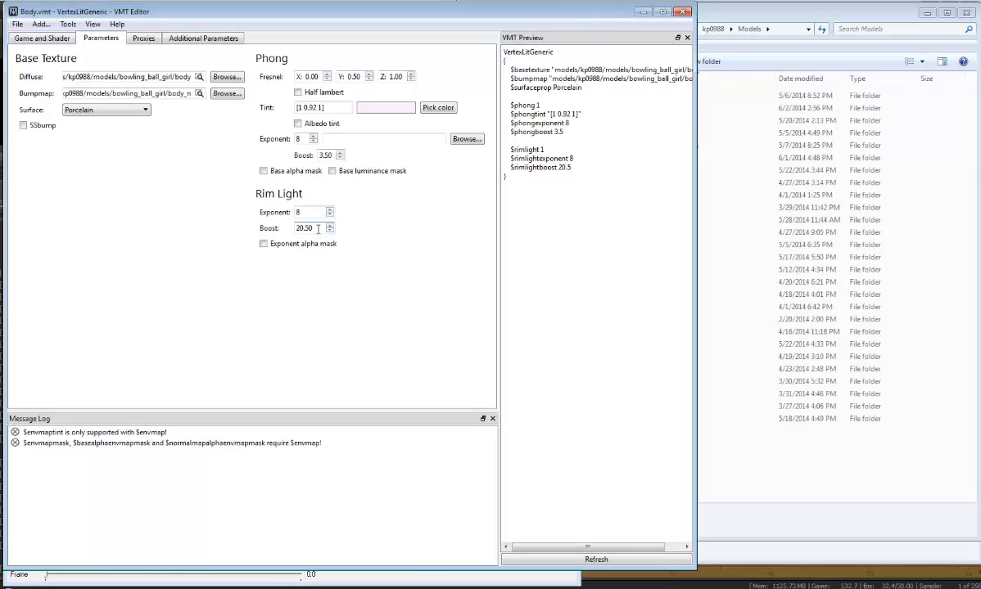
drag(319, 228, 288, 234)
text(3.5)
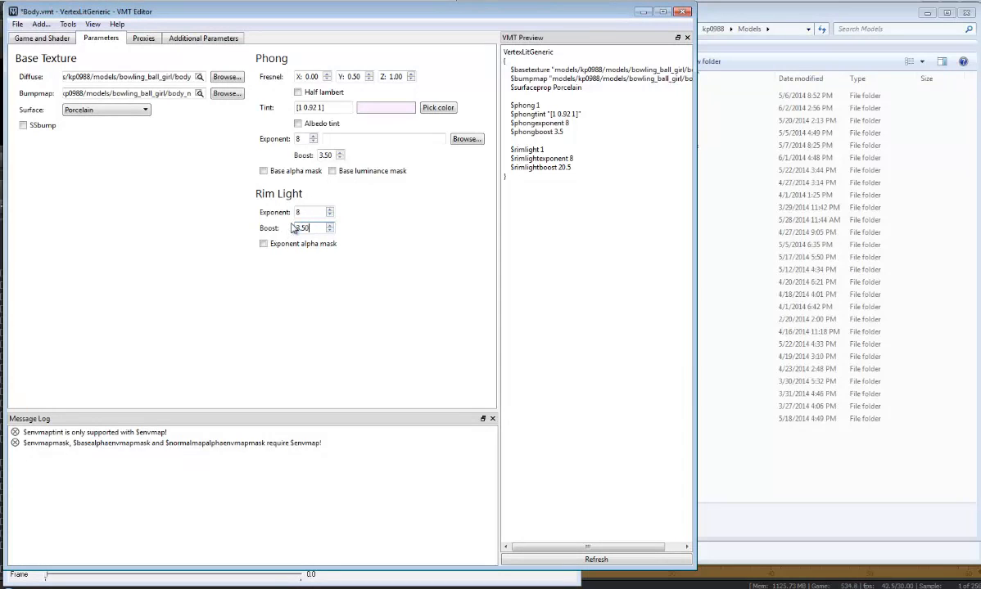
click(17, 23)
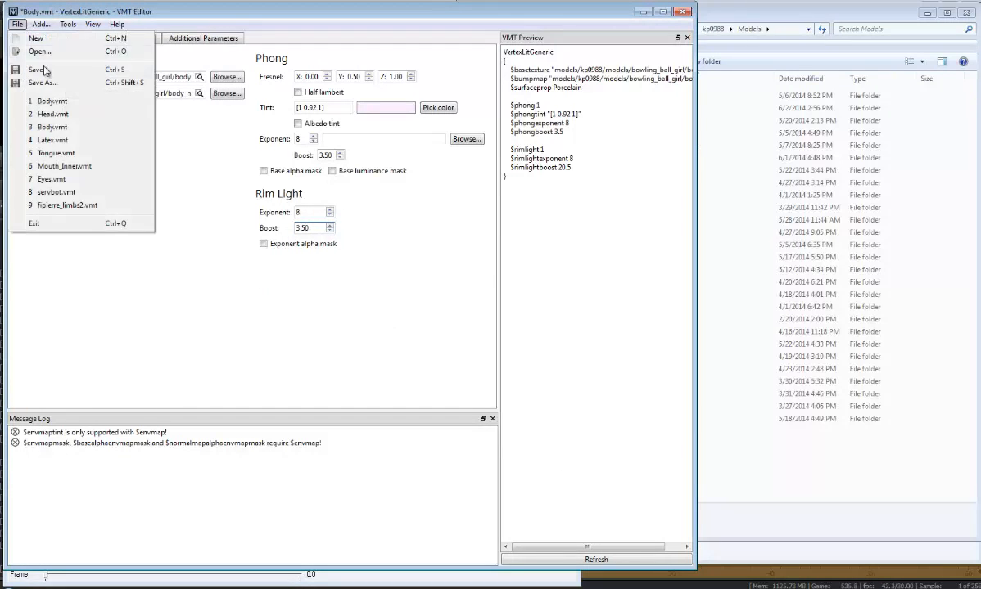
click(37, 70)
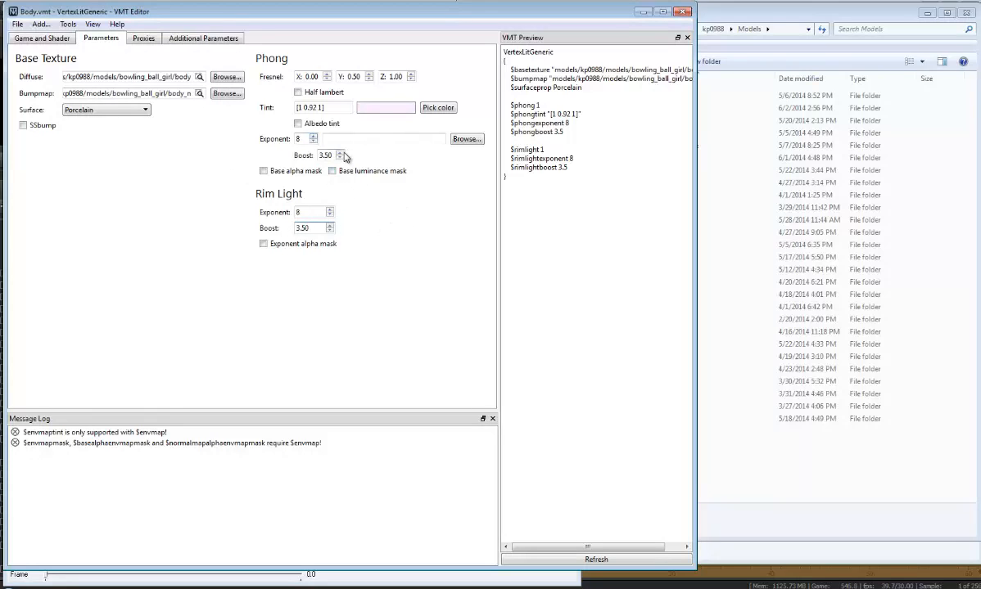
Save Body.vmt with a Phong boost of 20.5 and examine the refreshed bowling_ball_girl model in the model viewer
click(340, 156)
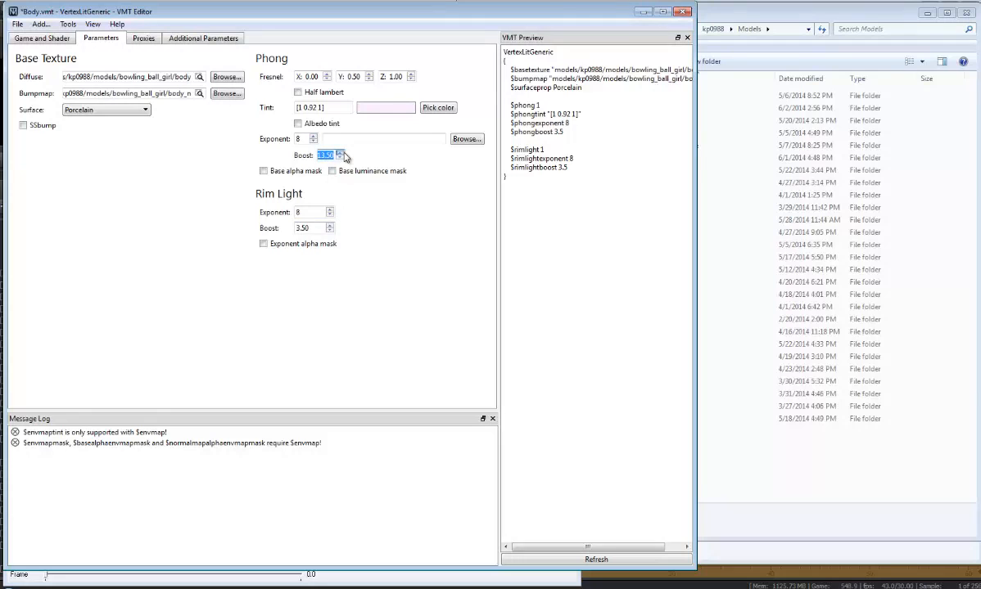
click(586, 557)
click(19, 24)
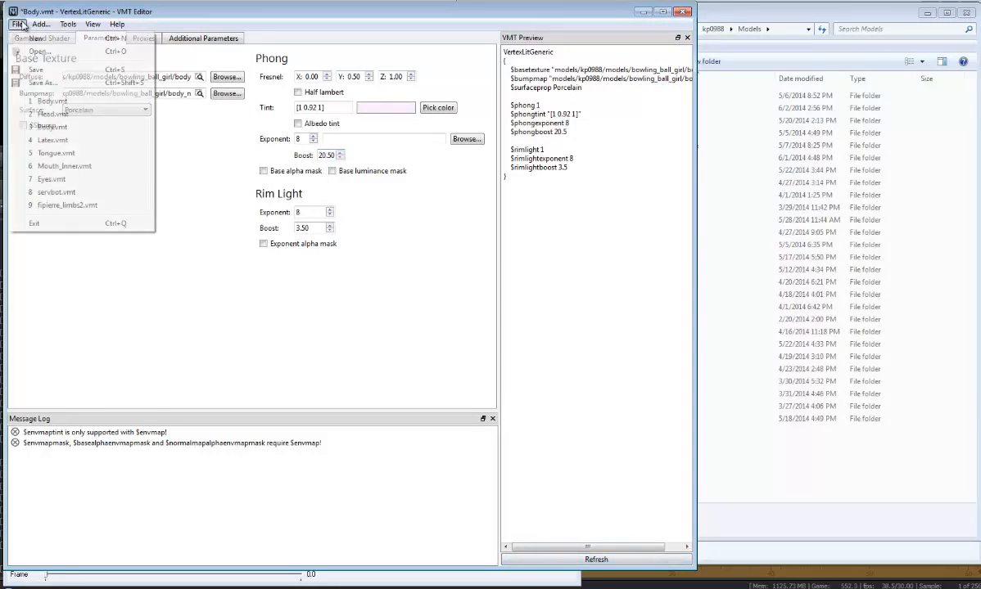
click(50, 70)
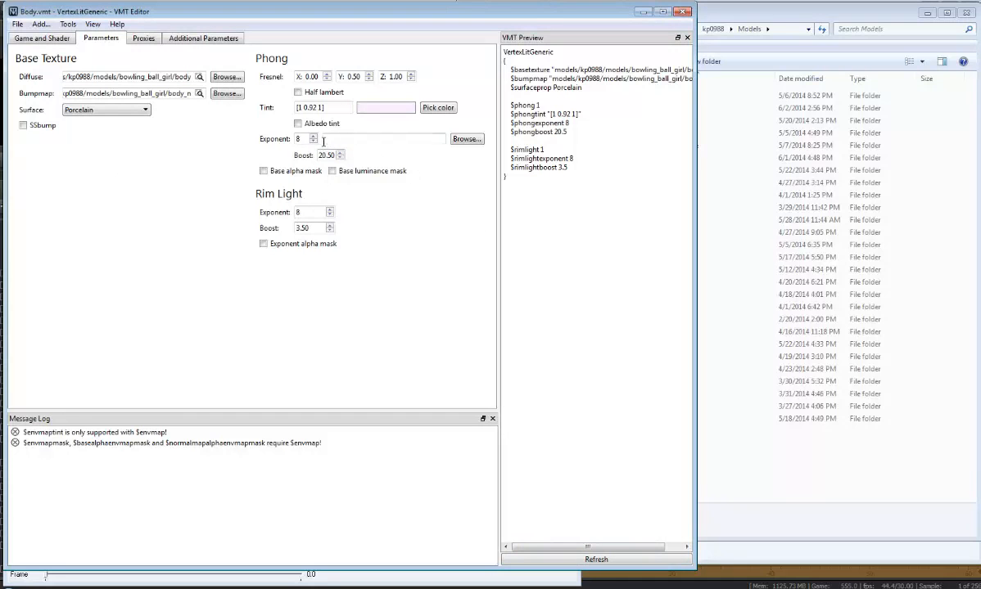
click(565, 579)
click(303, 335)
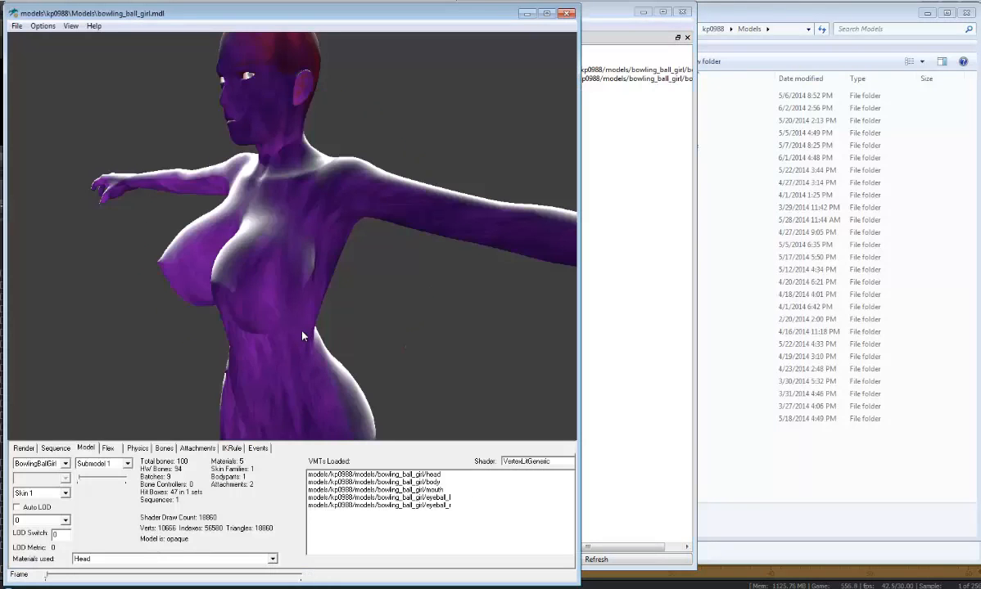
key(F5)
drag(303, 335, 283, 274)
Return to VMT Editor, set the body material's Phong boost to 3.5 and save Body.vmt
click(605, 13)
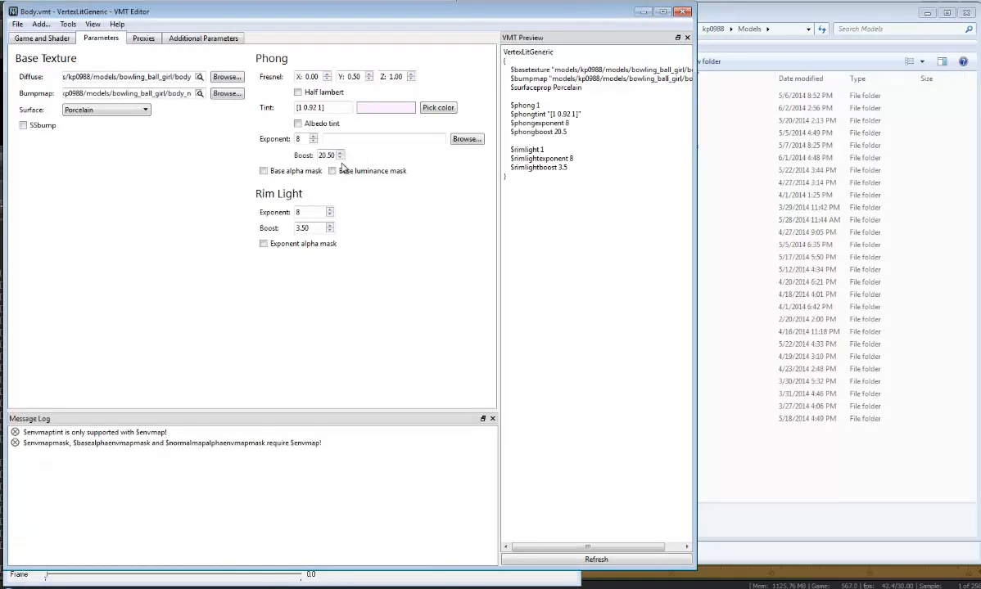
click(339, 158)
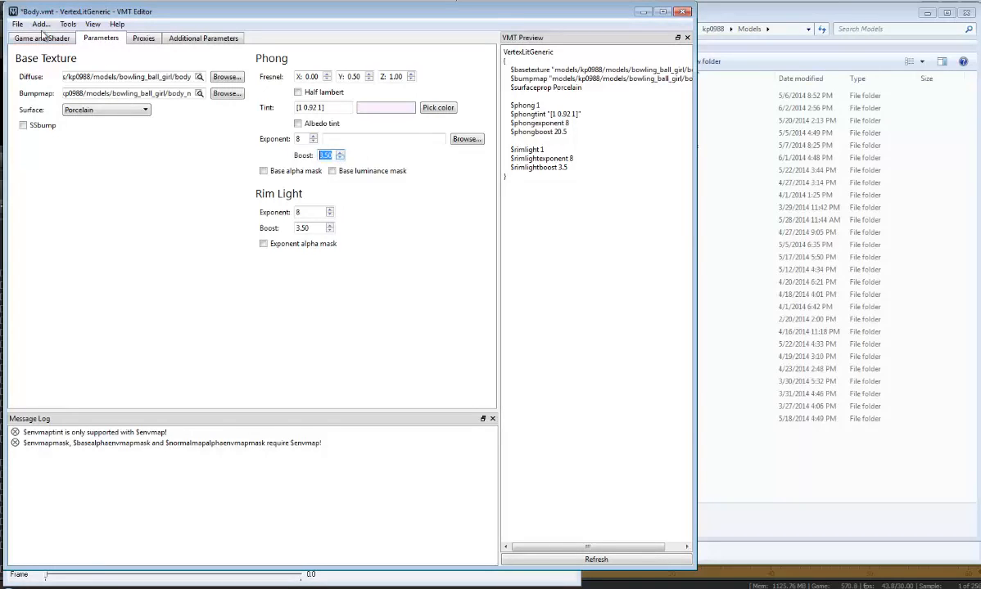
click(17, 24)
click(29, 72)
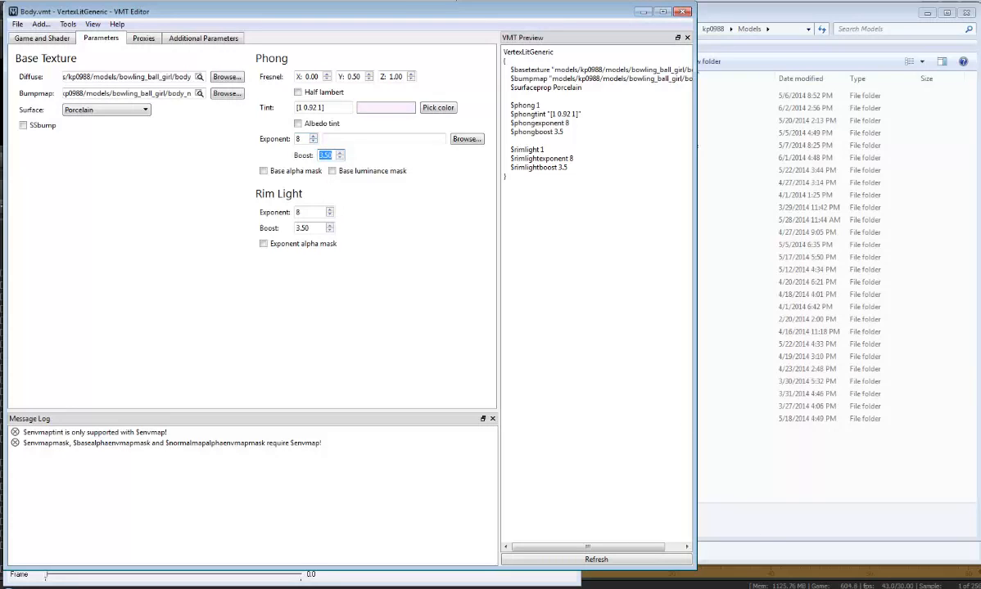
Switch to the model viewer and open the dialog for loading a Steam model
key(alt+Tab)
click(16, 26)
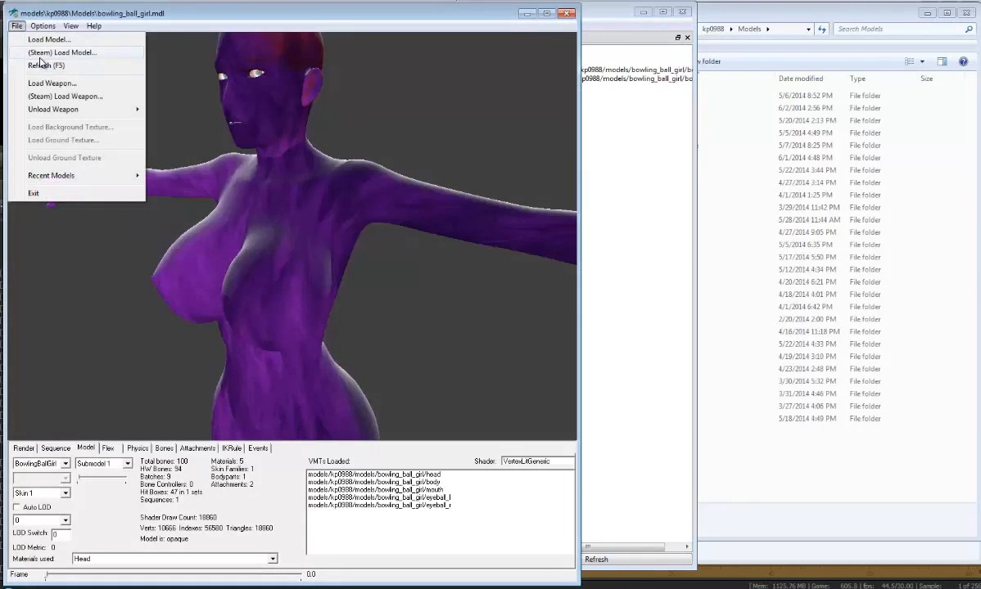
click(41, 45)
click(262, 264)
key(l)
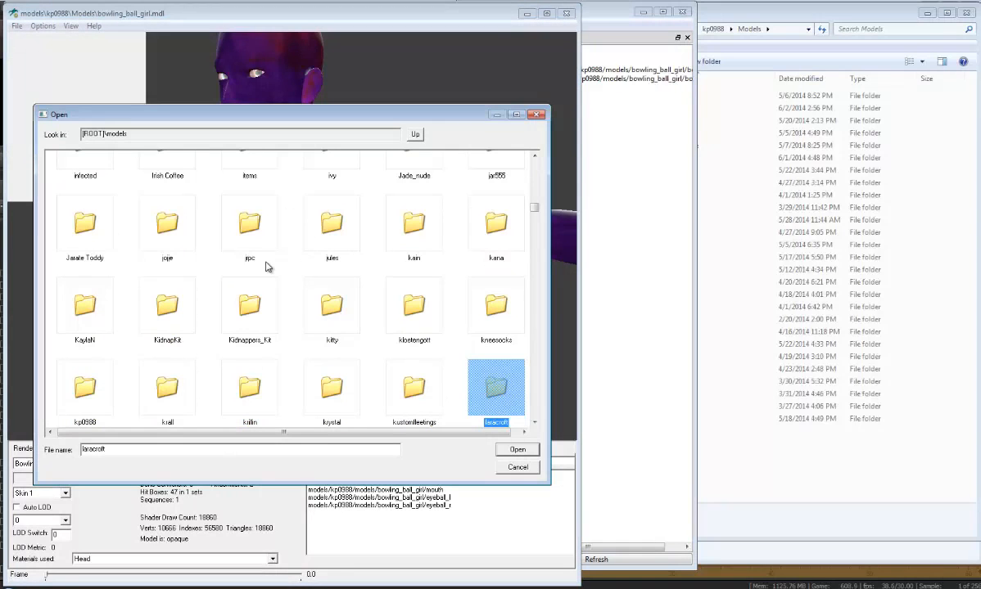
key(l)
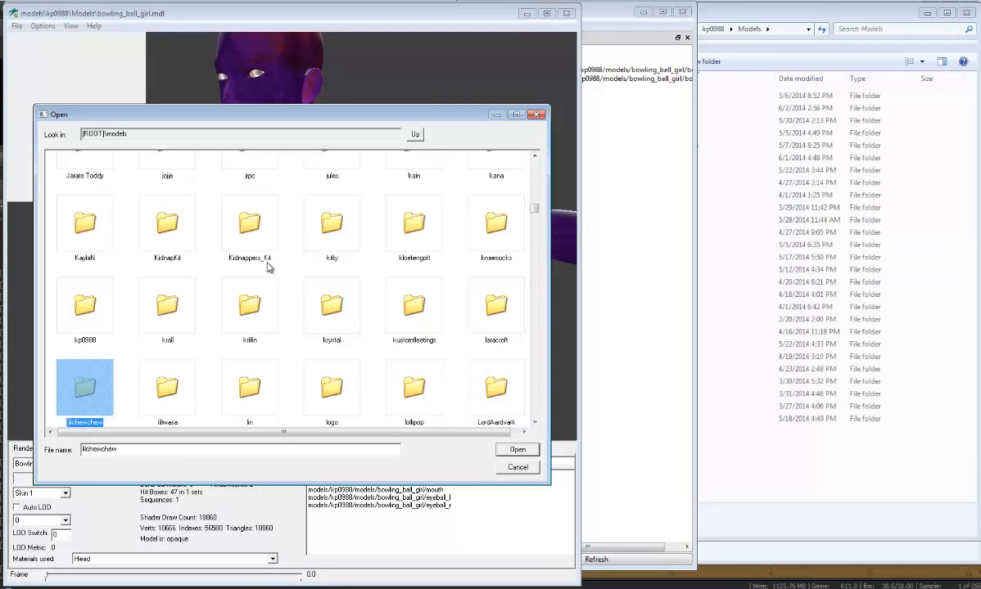
key(l)
key(l)
key(l)
key(l)
key(Return)
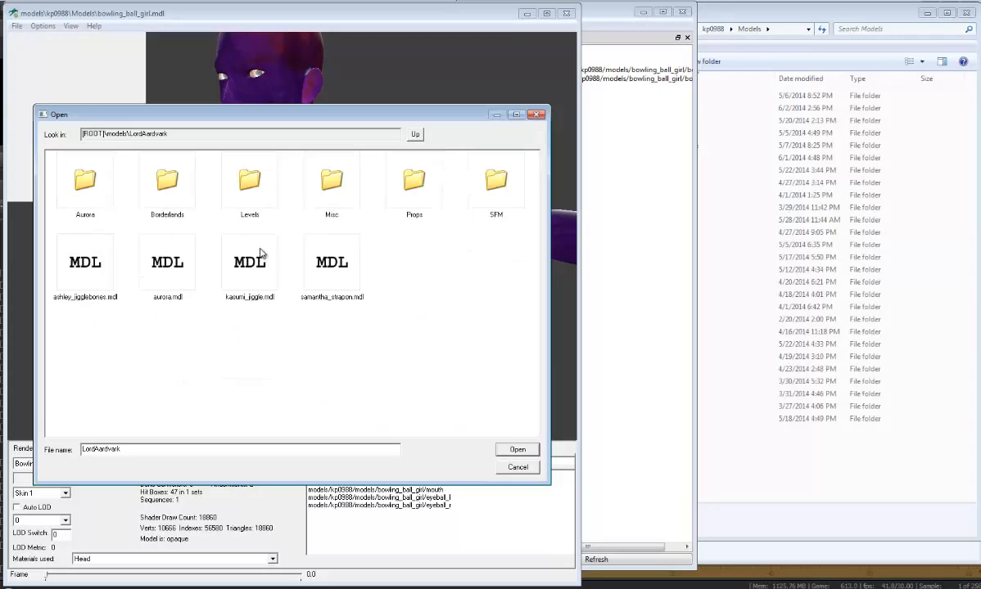
click(415, 134)
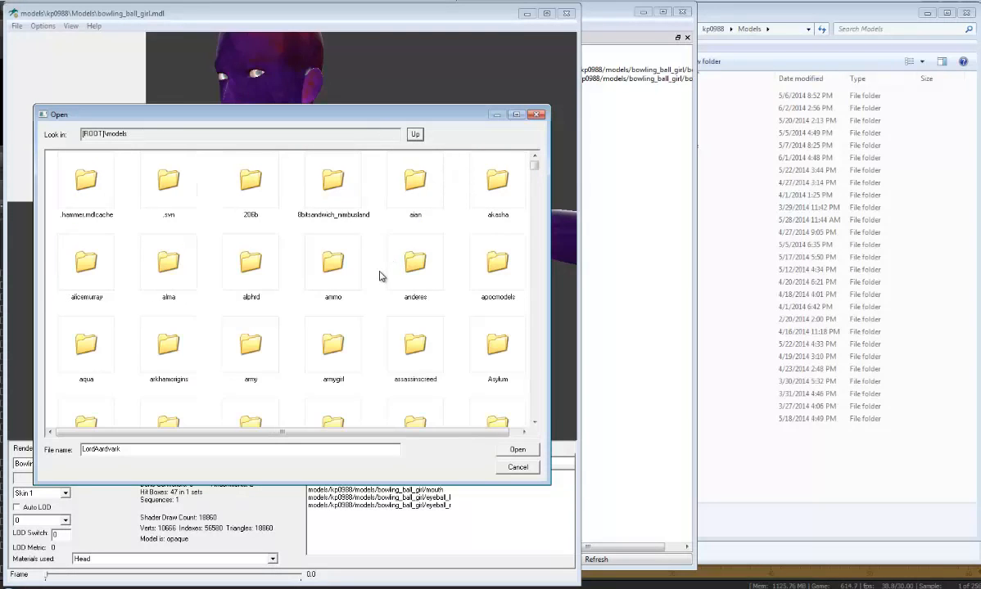
Load femshep_nude_custom.mdl from the femshep_nude folder inside models\DxN
key(d)
key(x)
key(n)
key(Return)
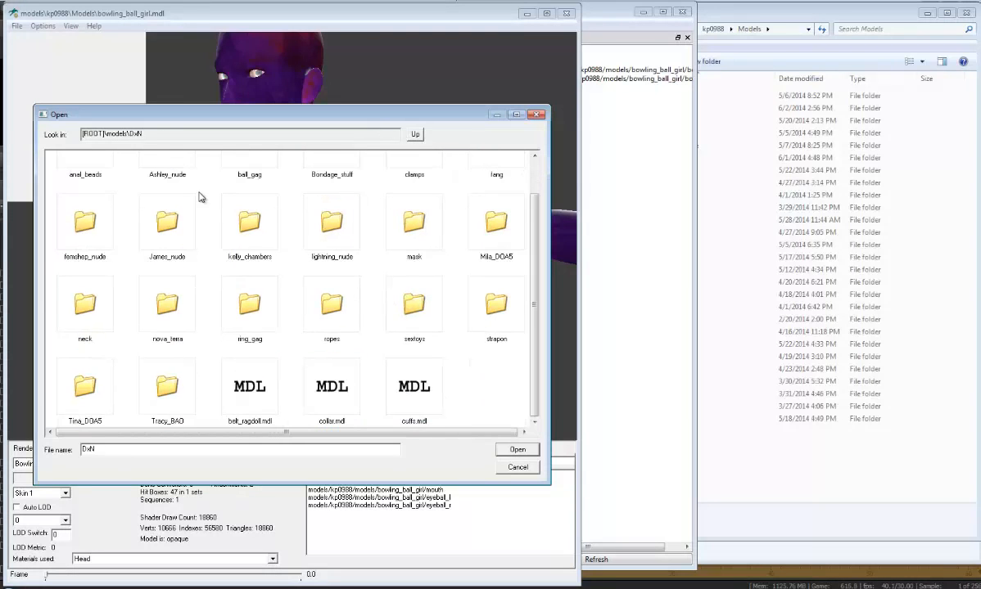
scroll(315, 280, up, 1)
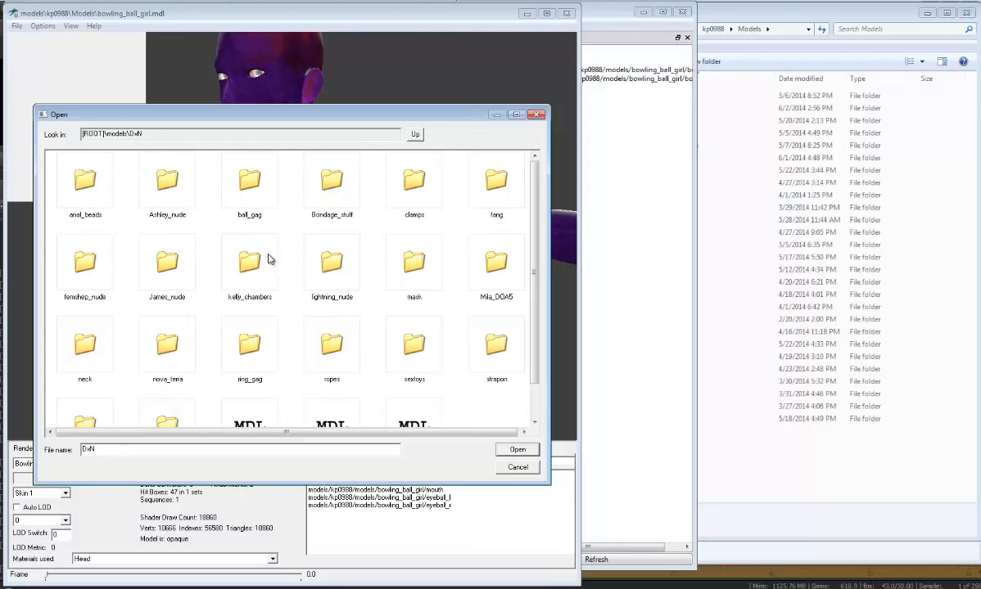
scroll(117, 281, down, 1)
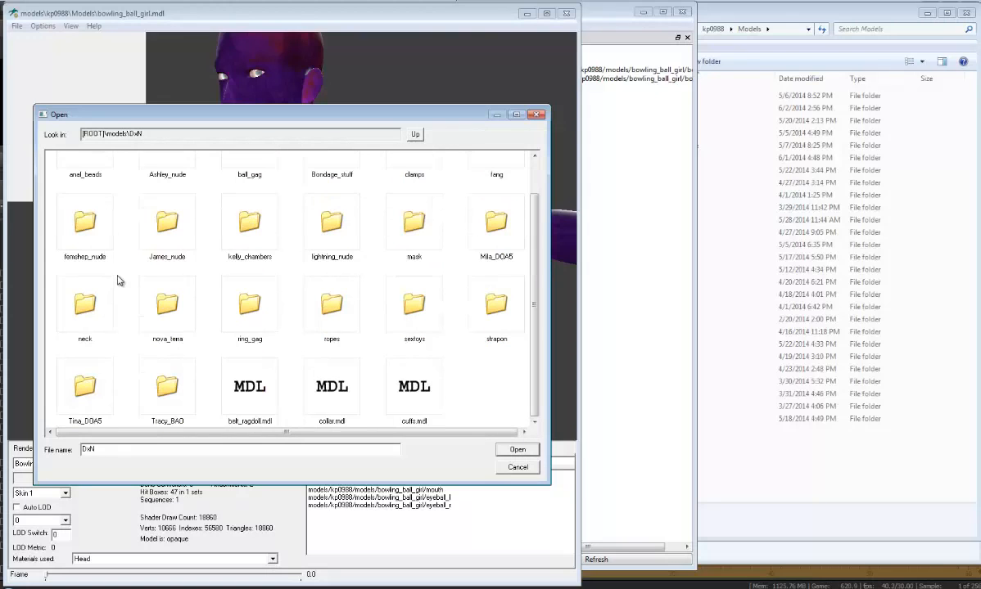
scroll(119, 281, up, 1)
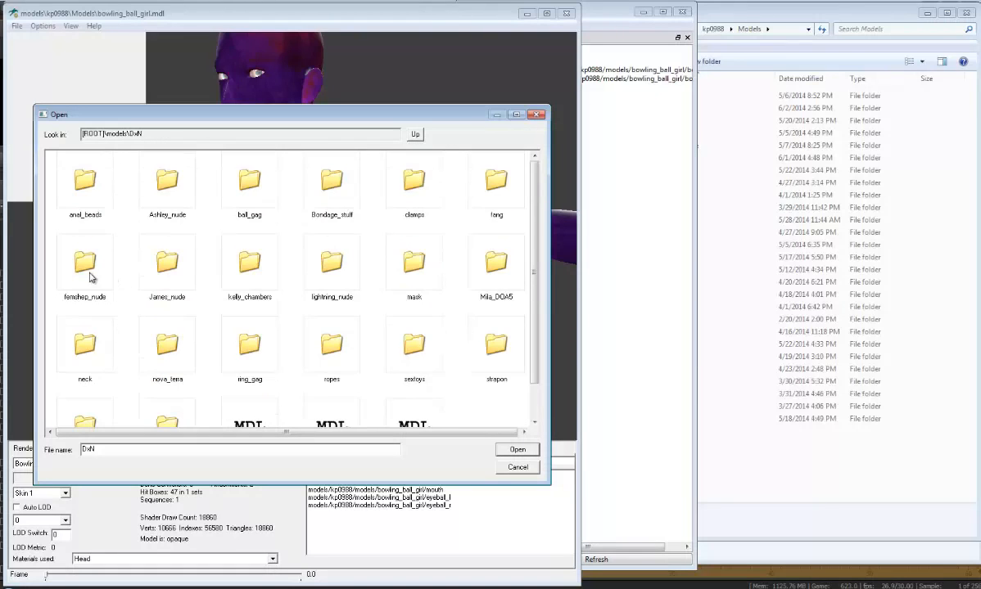
double_click(90, 276)
double_click(165, 177)
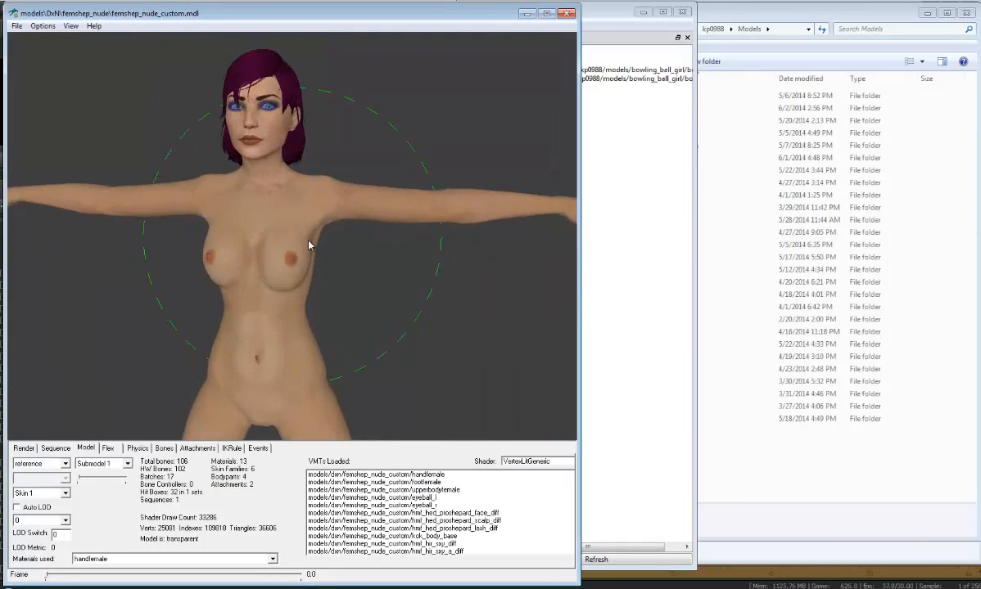
drag(308, 247, 311, 246)
In Windows Explorer, open the materials\models\DxN\femshep_nude_custom folder
click(779, 19)
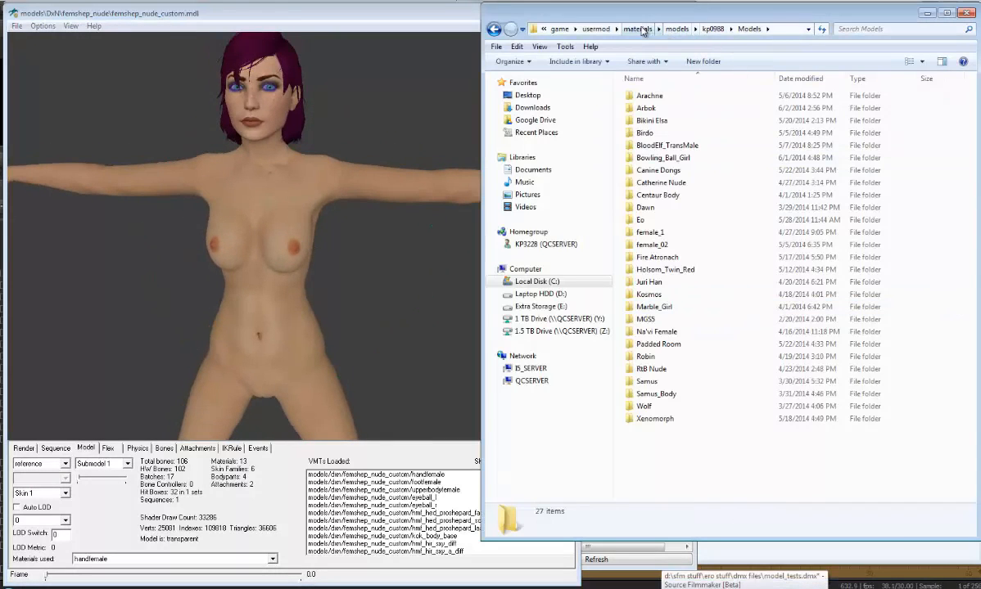
click(638, 29)
scroll(769, 217, up, 6)
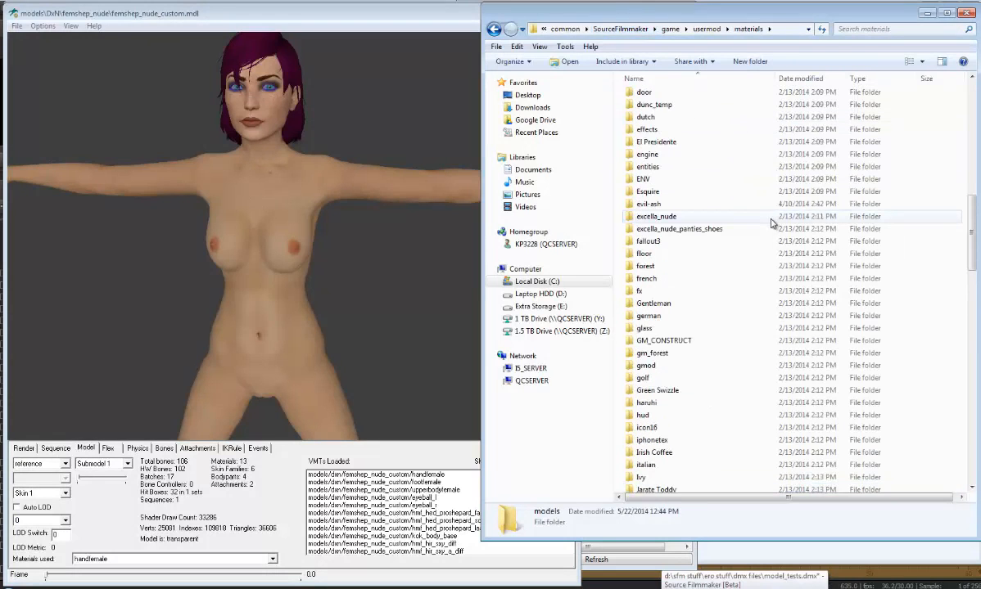
scroll(766, 214, up, 2)
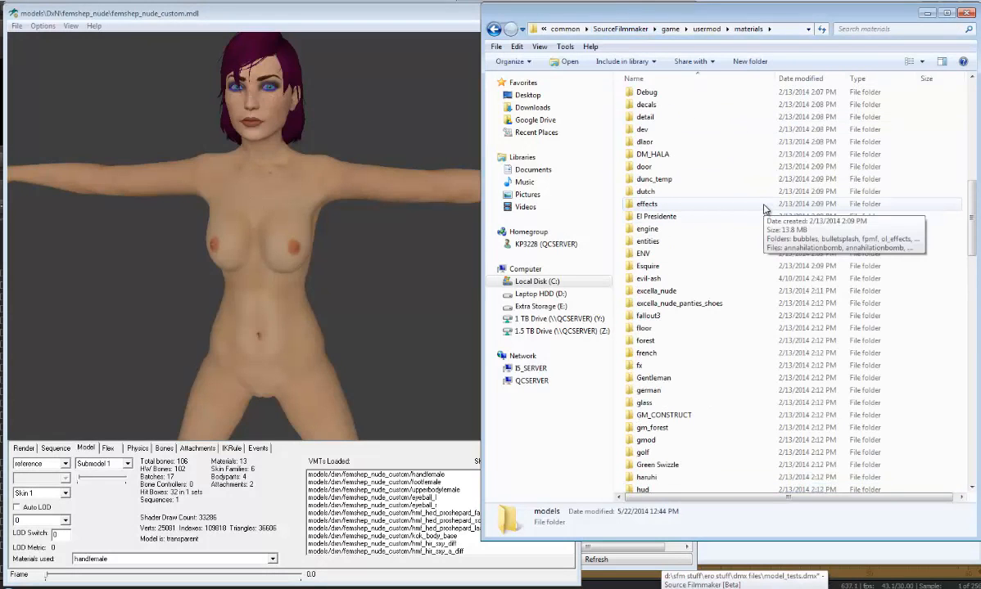
scroll(766, 209, down, 8)
double_click(647, 93)
scroll(655, 98, down, 10)
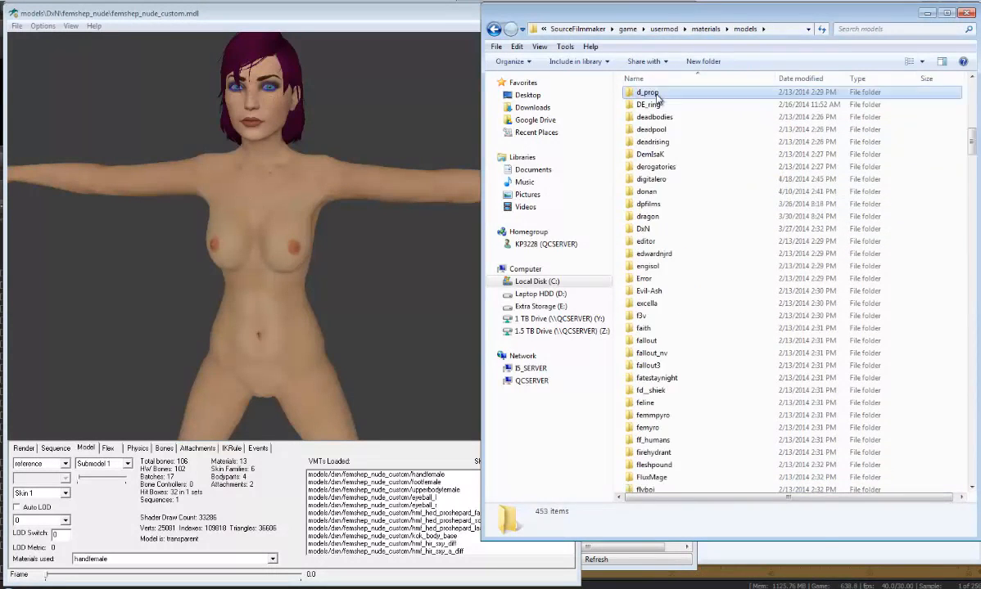
double_click(672, 230)
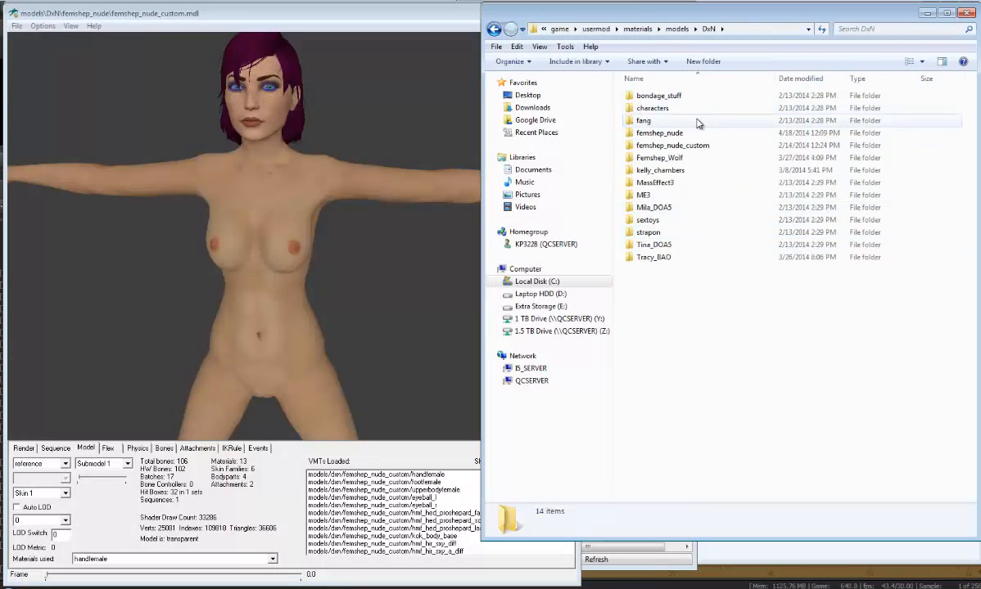
double_click(683, 145)
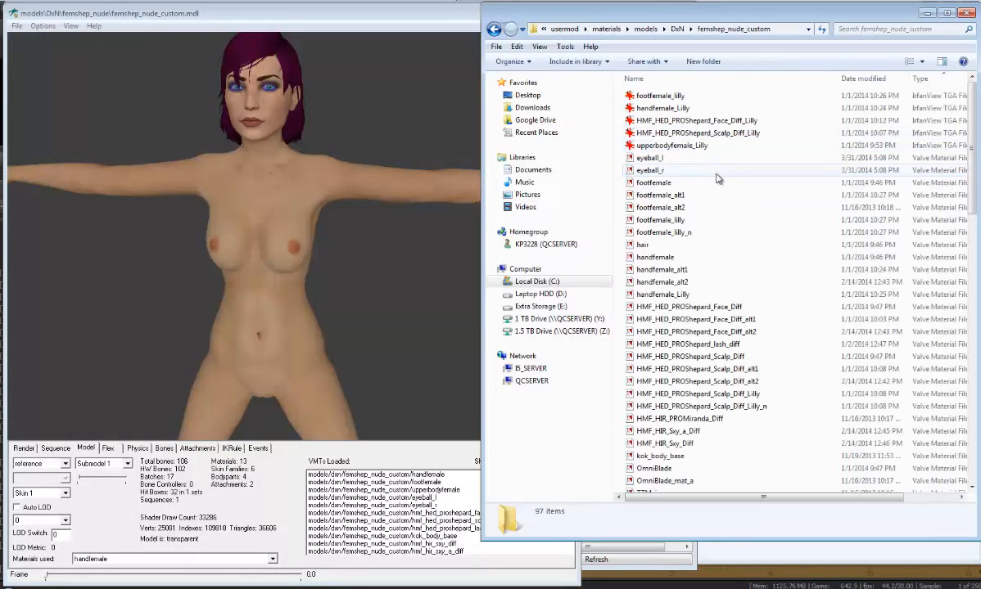
Pick out the upperbodyfemale material among the model's loaded VMTs and open upperbodyfemale.vmt from the material folder in VTFEdit
click(375, 453)
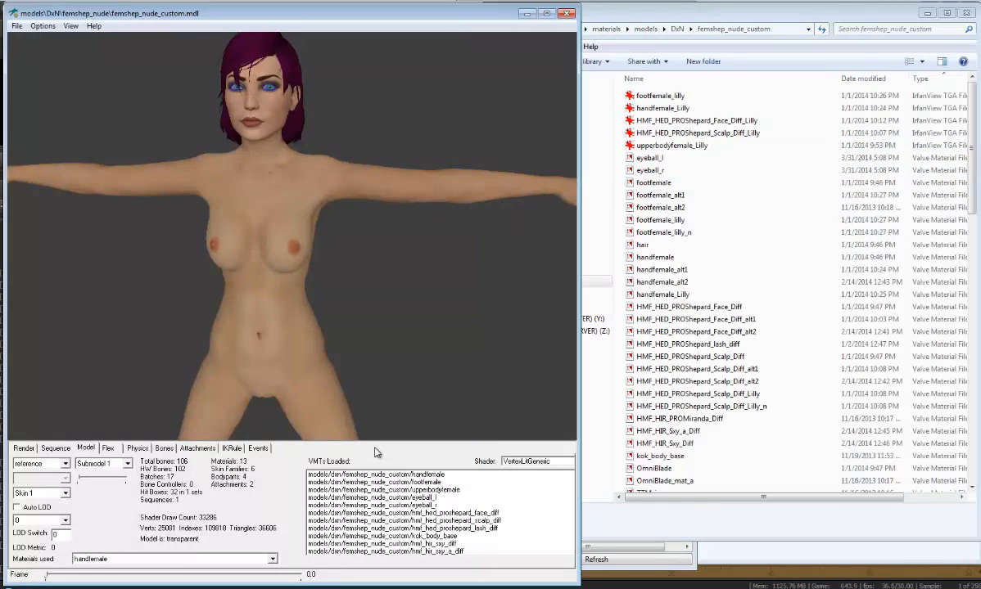
click(449, 490)
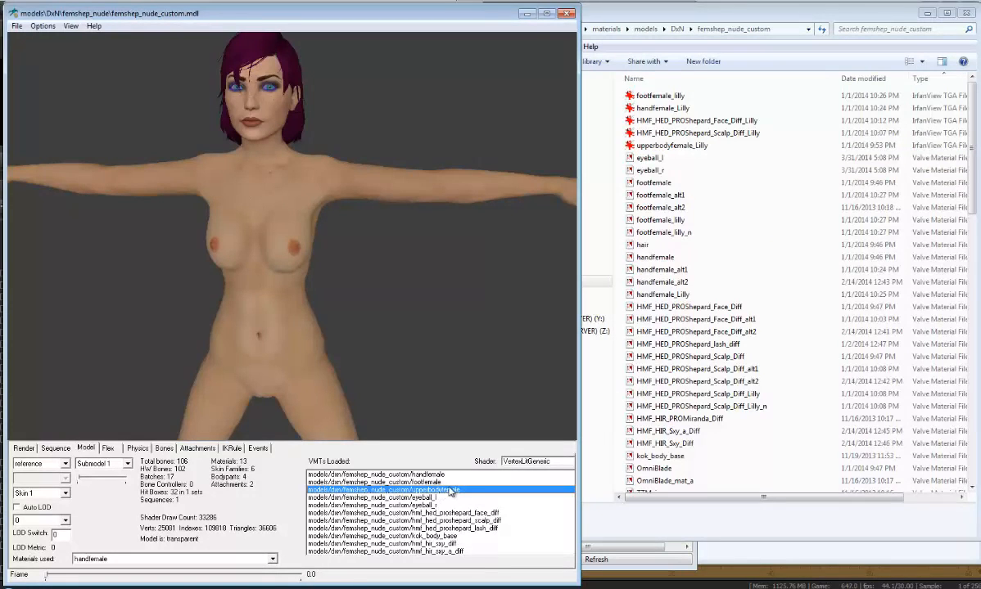
click(779, 242)
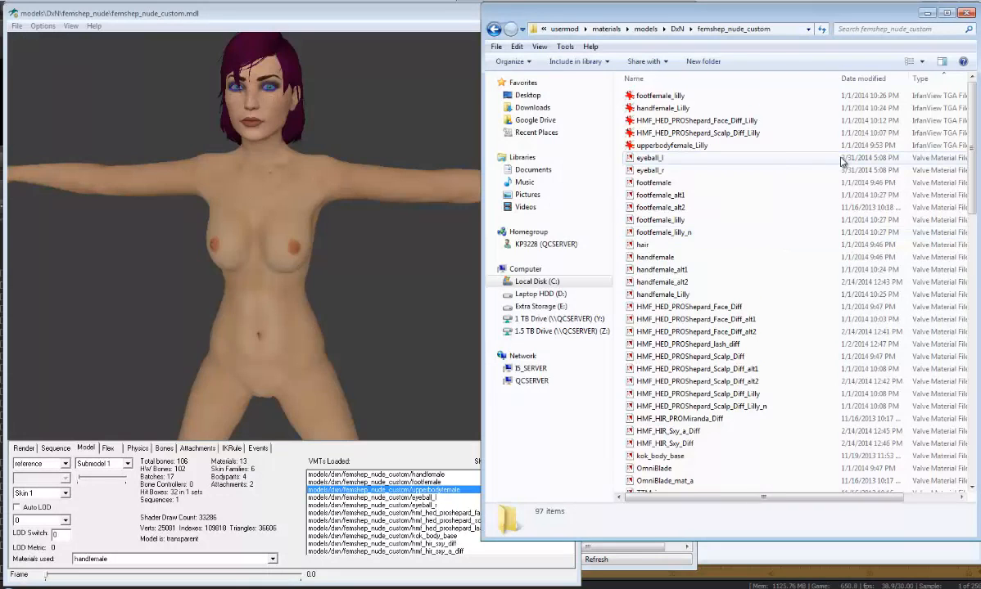
scroll(841, 161, down, 4)
scroll(841, 161, down, 1)
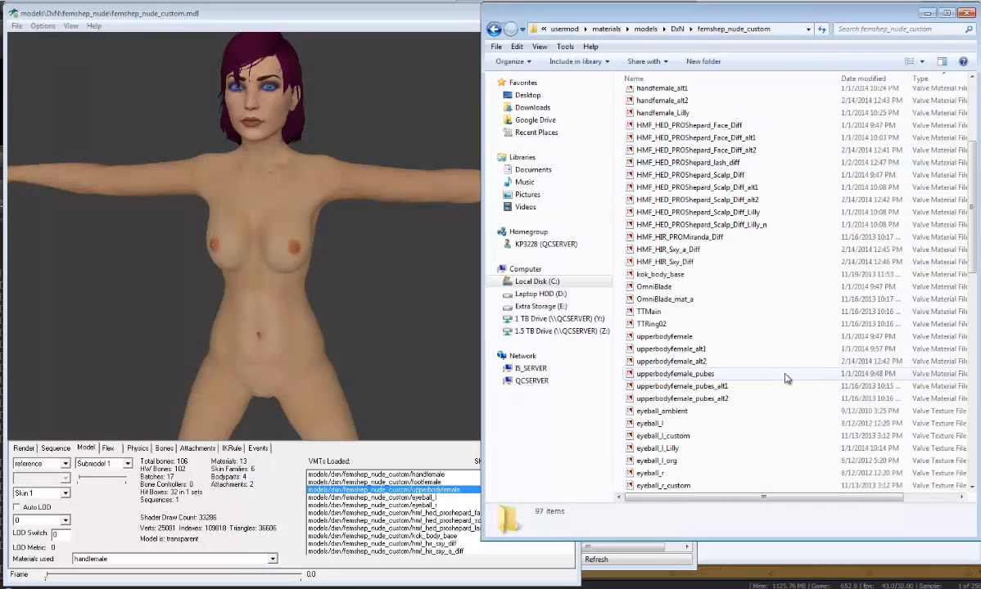
double_click(734, 338)
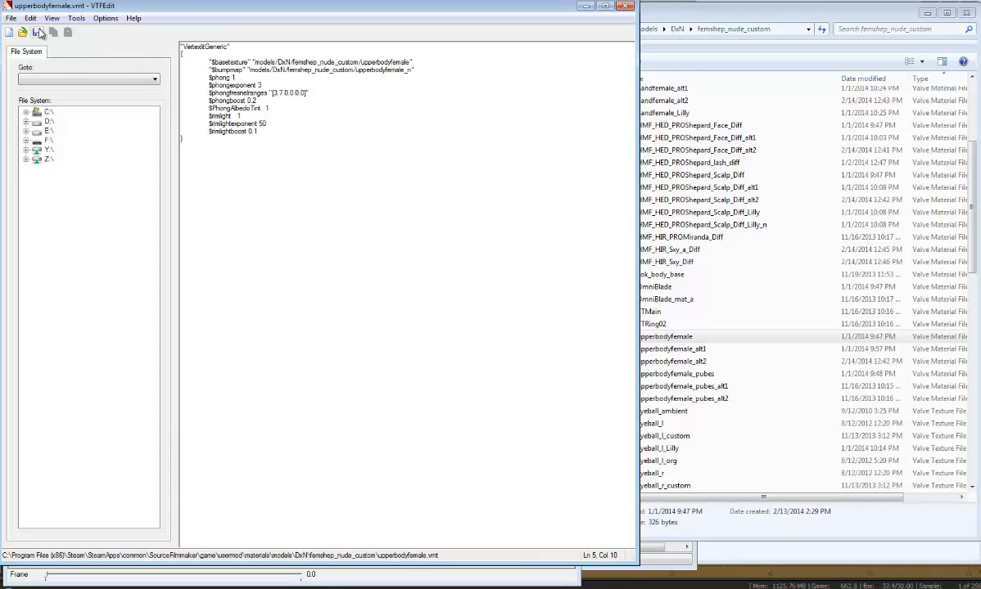
Switch to the model viewer, refresh femshep_nude_custom and examine the Phong highlights on the torso up close
key(alt+Tab)
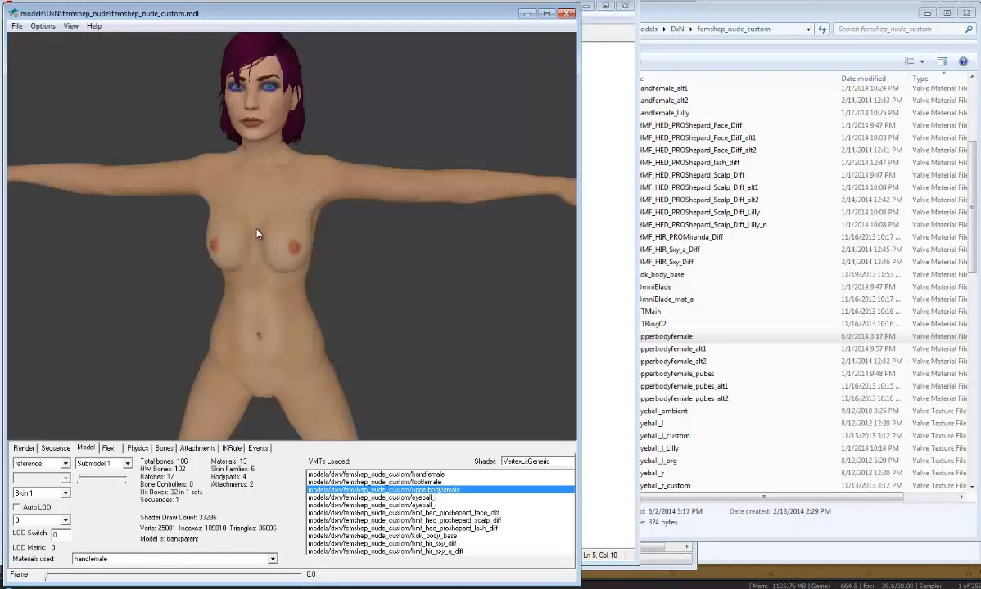
key(F5)
mouse_move(281, 240)
mouse_down()
mouse_move(256, 237)
mouse_move(294, 242)
mouse_up()
right_drag(292, 238, 289, 230)
drag(289, 230, 260, 230)
right_drag(261, 230, 268, 221)
mouse_move(270, 227)
mouse_down()
mouse_move(257, 205)
mouse_move(266, 216)
mouse_up()
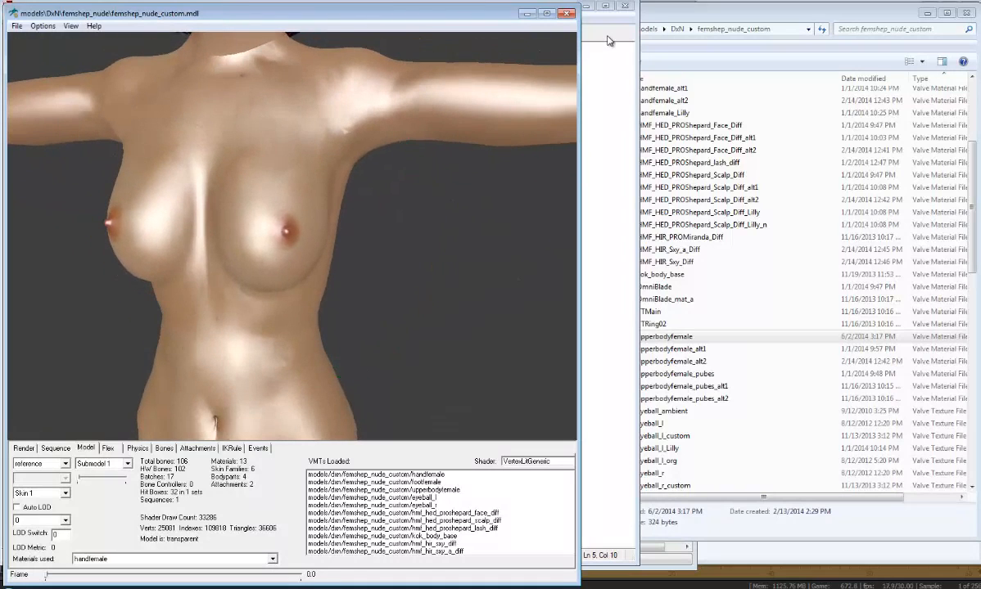
In VTFEdit, save upperbodyfemale.vmt with a $phongexponent of 30 and examine the highlights in the model viewer
key(alt+Tab)
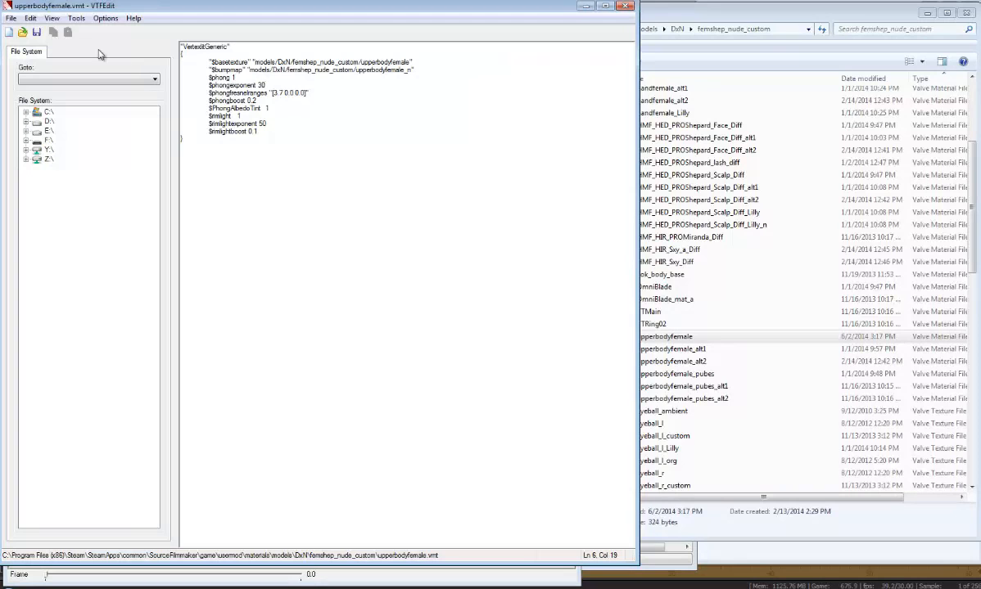
click(36, 31)
click(556, 569)
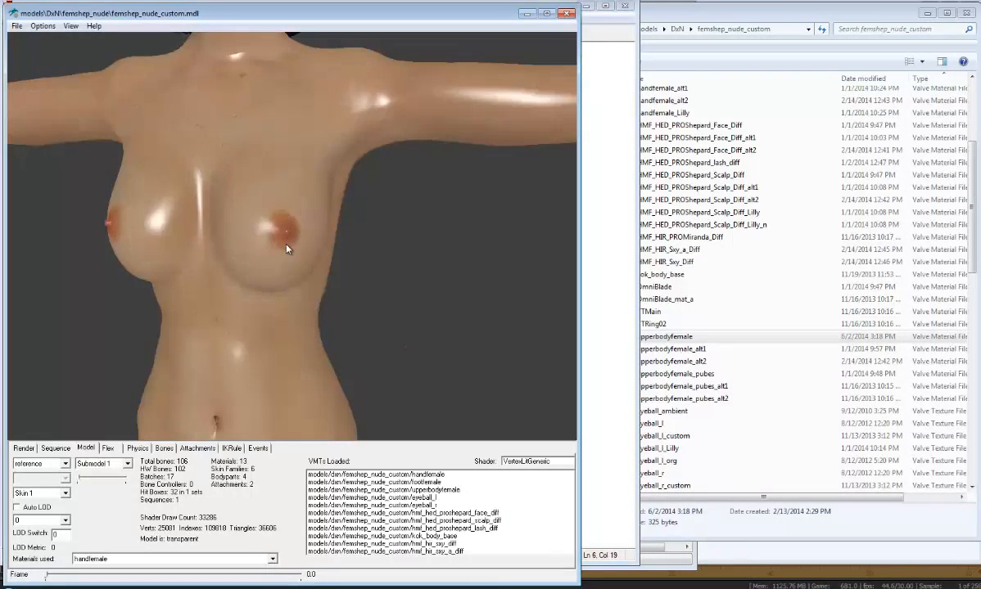
drag(266, 244, 257, 175)
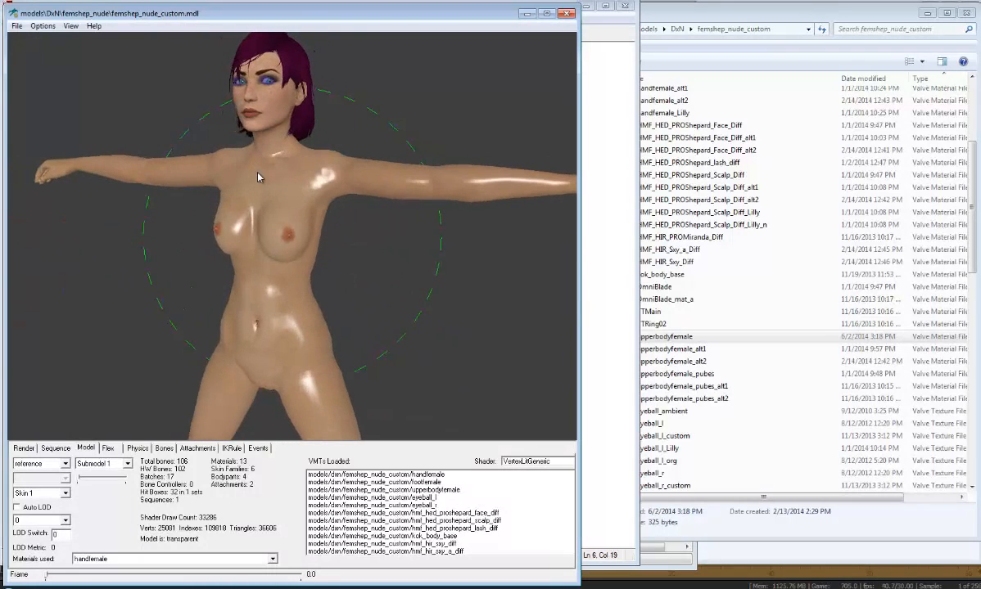
right_drag(257, 177, 282, 195)
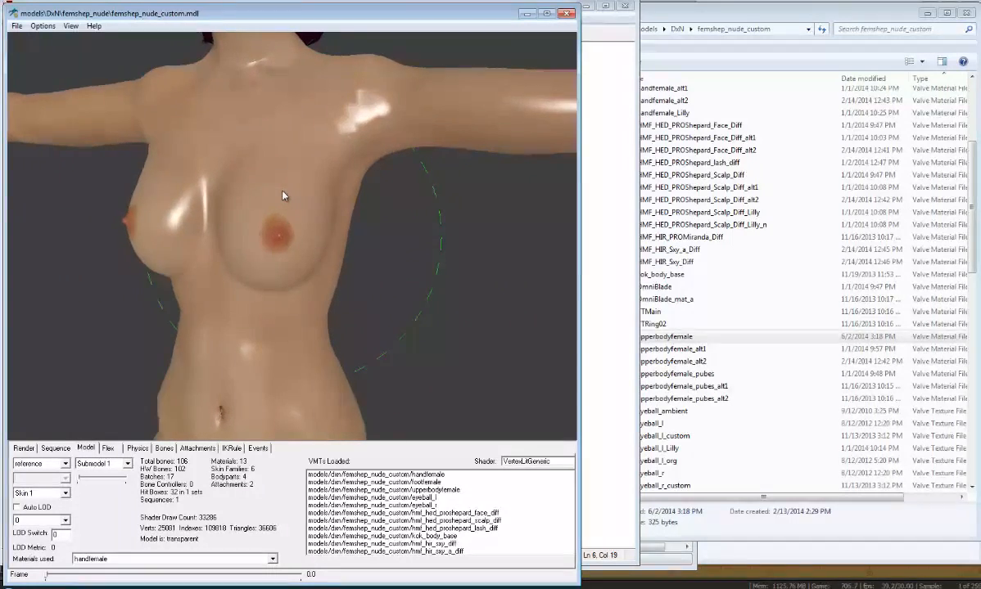
drag(283, 195, 306, 197)
In VTFEdit, save upperbodyfemale.vmt with a $phongexponent of 50 and check the highlights in the model viewer
click(603, 22)
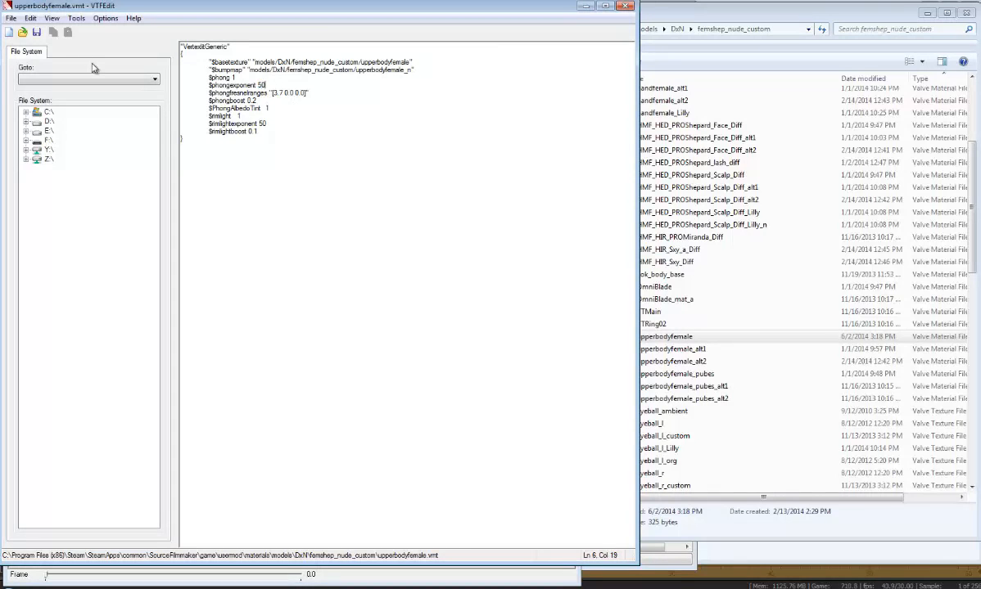
key(alt+Tab)
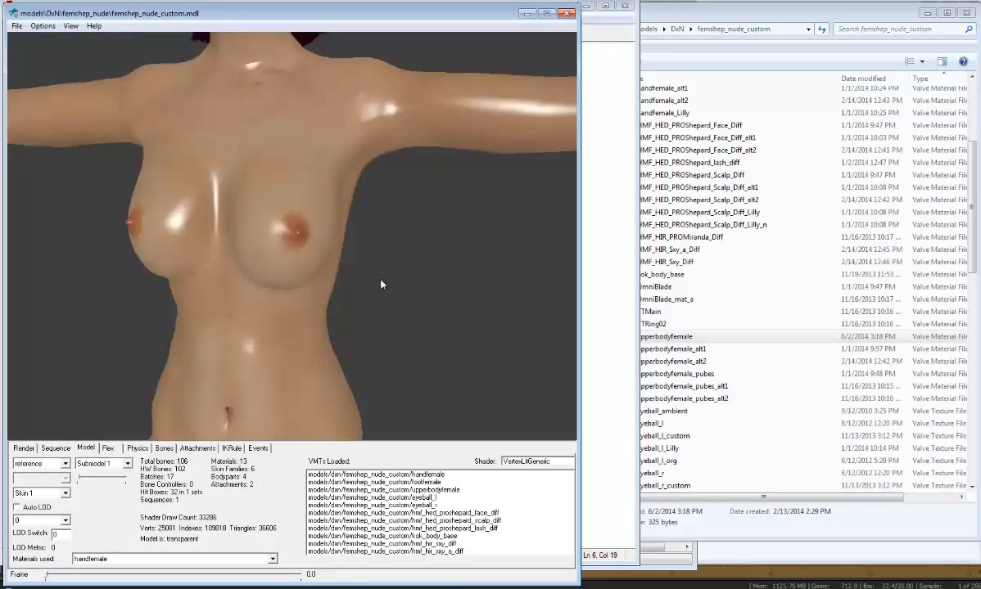
drag(304, 230, 282, 232)
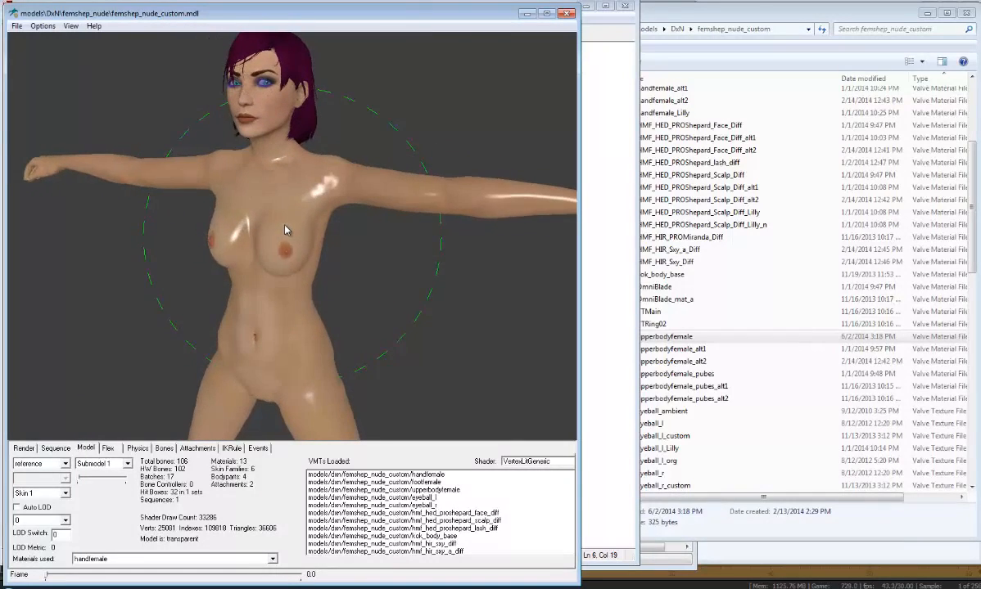